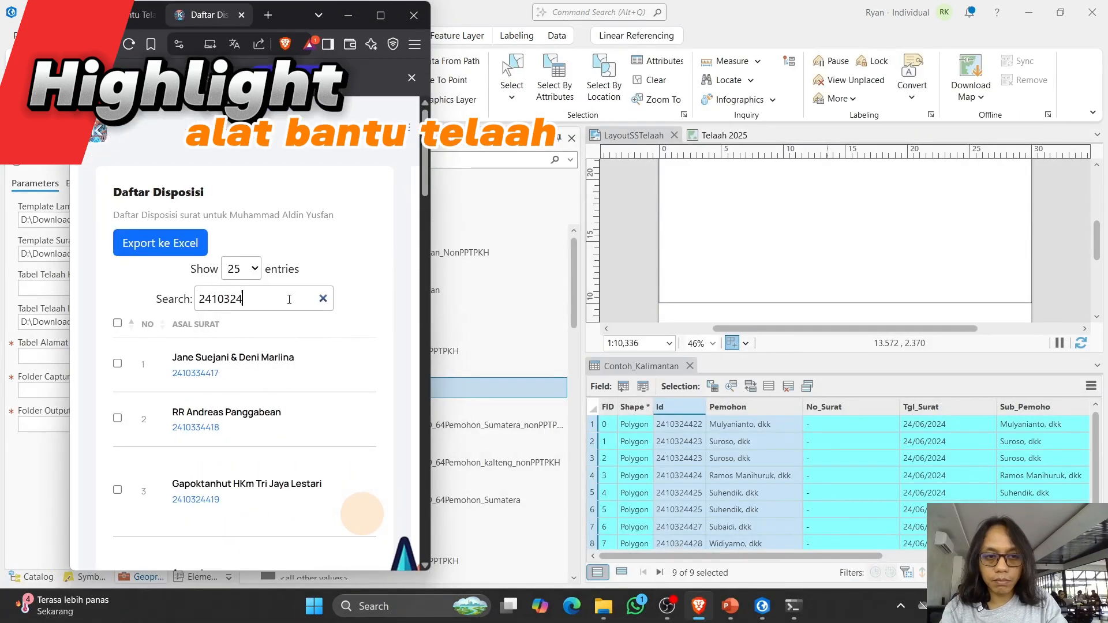
Step: Mark the wanted letters in the disposition list and export them to Excel in the Praktik download folder
scroll(119, 404, down, 15)
click(118, 418)
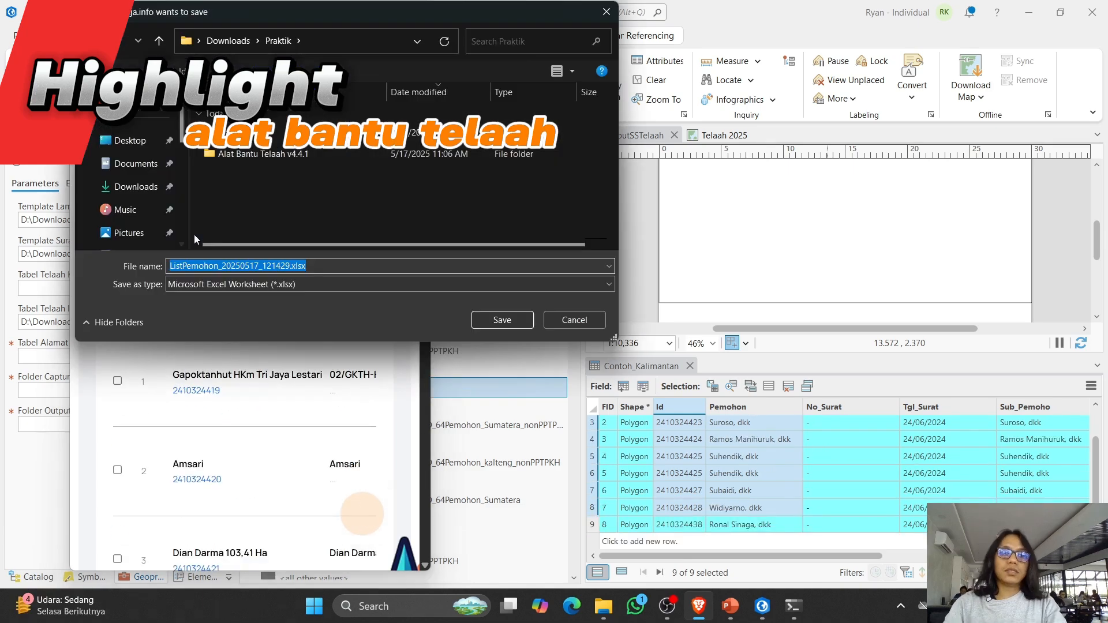
double_click(194, 234)
key(Return)
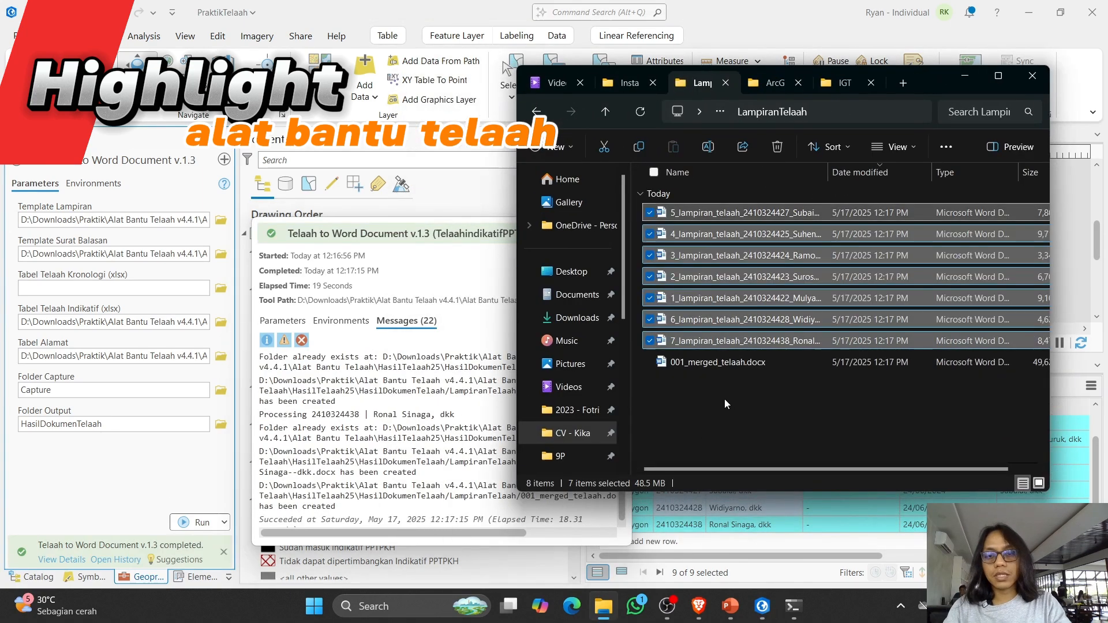
Step: Insert the text of the other LampiranTelaah documents into the first attachment document in Word and enter telaah as its save-as name
click(709, 363)
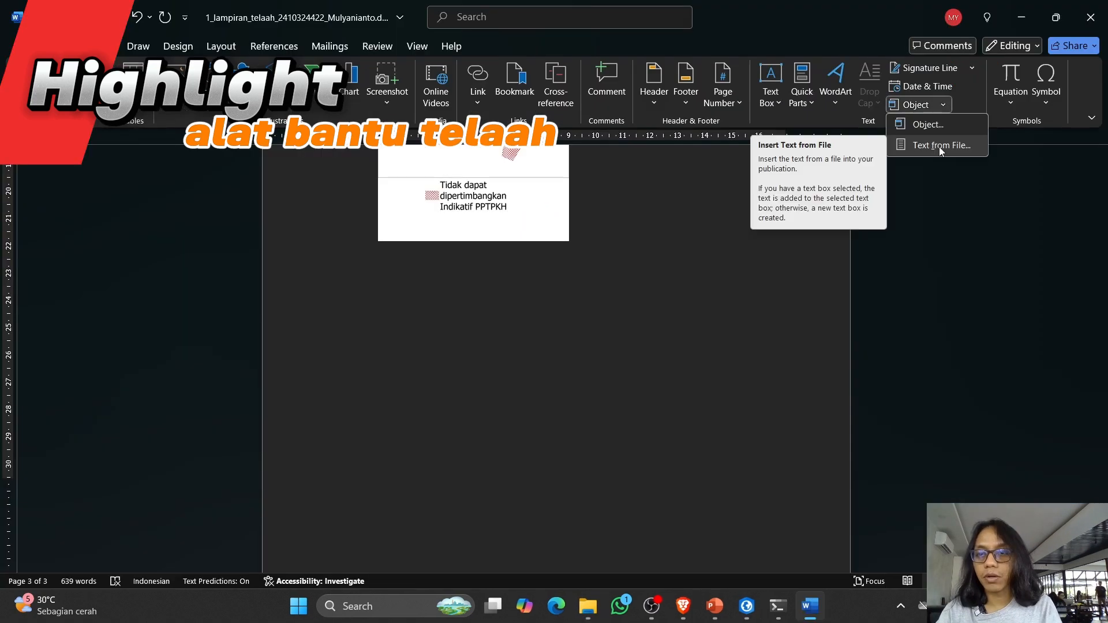
click(940, 144)
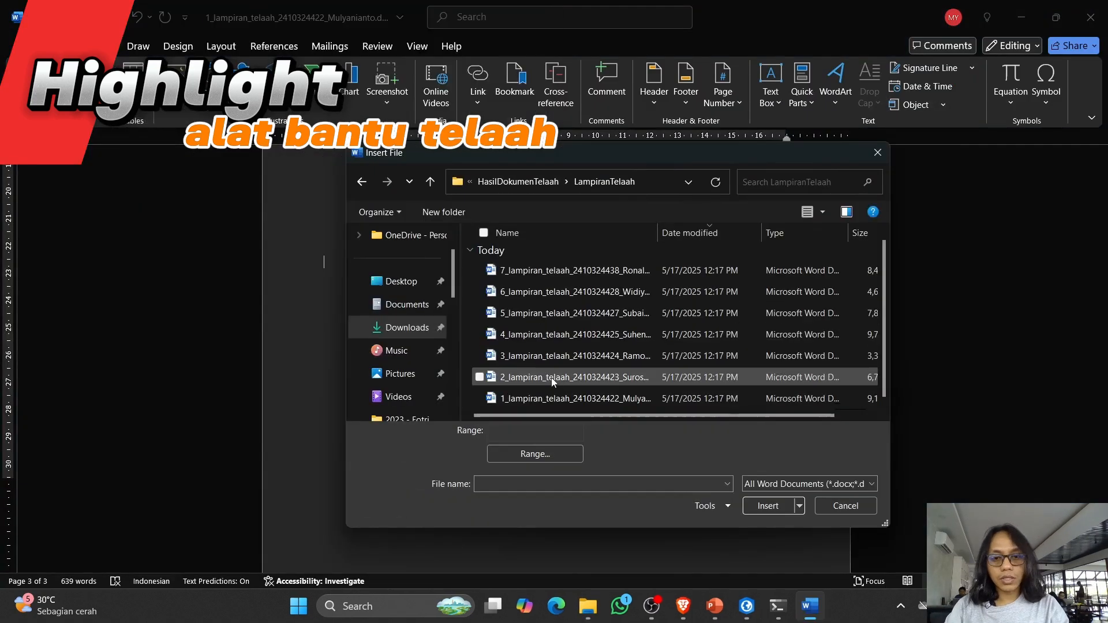
shift+click(572, 311)
key(Return)
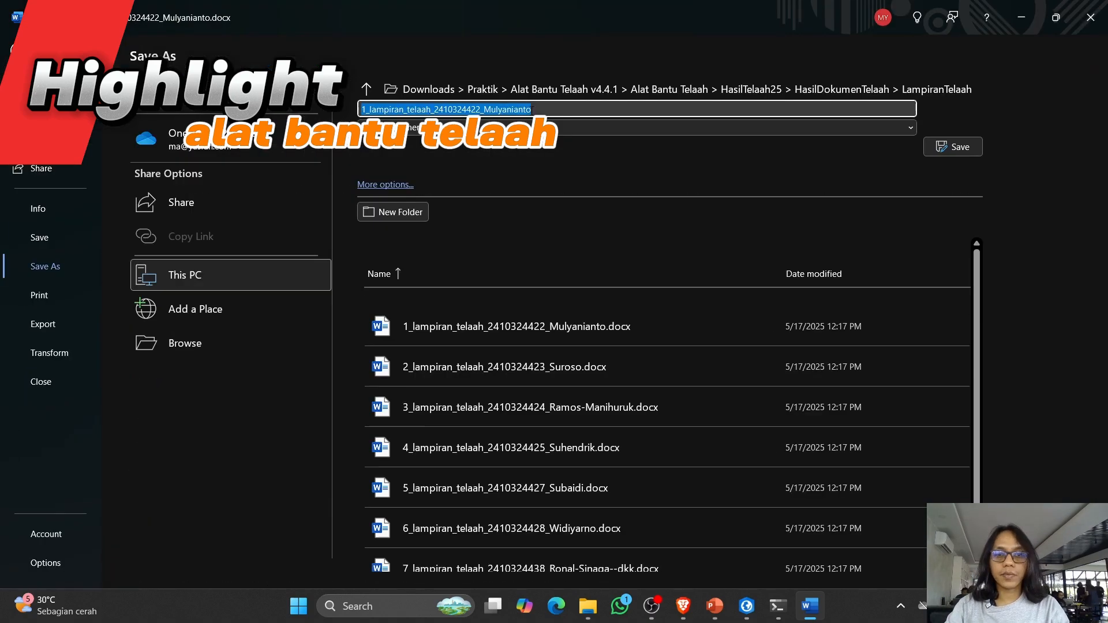
text(telaah)
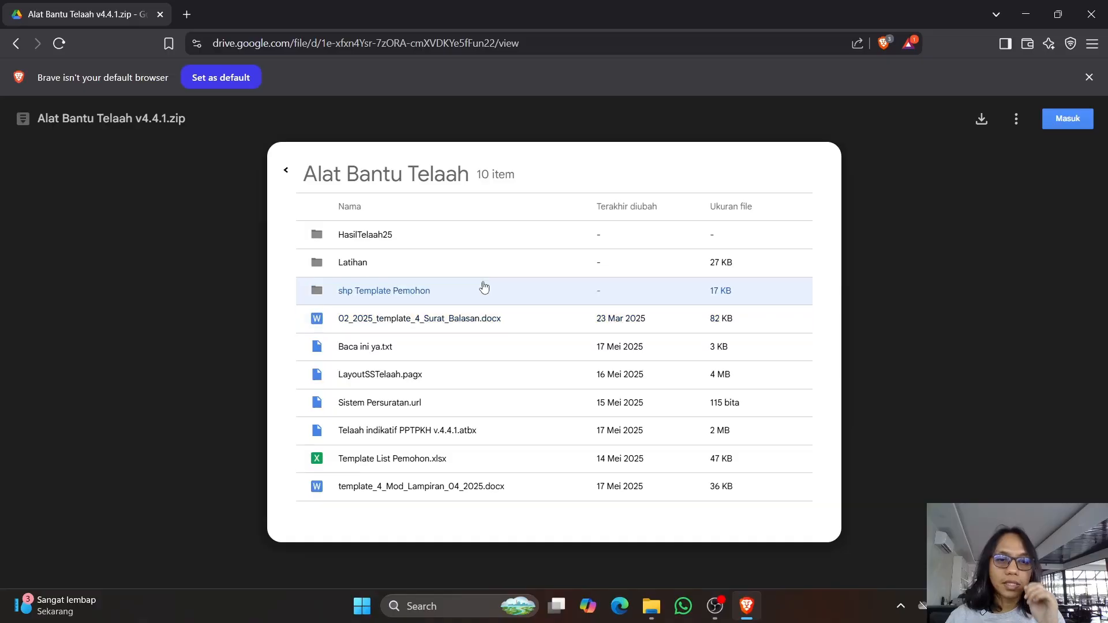
Step: Examine the contents of Alat Bantu Telaah v4.4.1.zip, including the Alat Bantu Telaah, Latihan and shp Template Pemohon folders
click(286, 170)
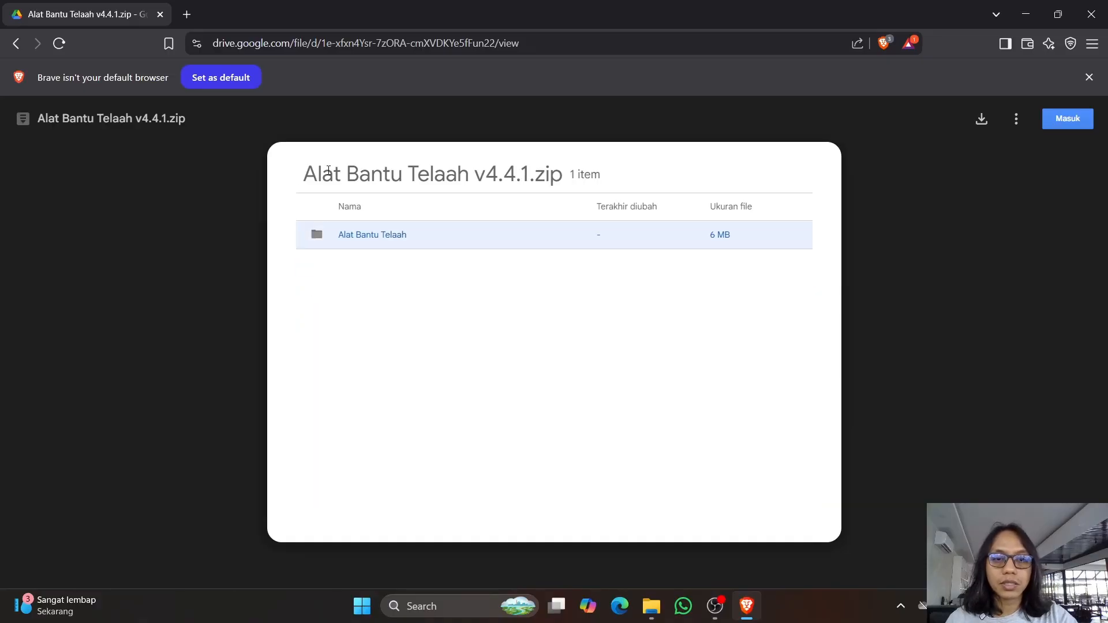
drag(305, 175, 559, 180)
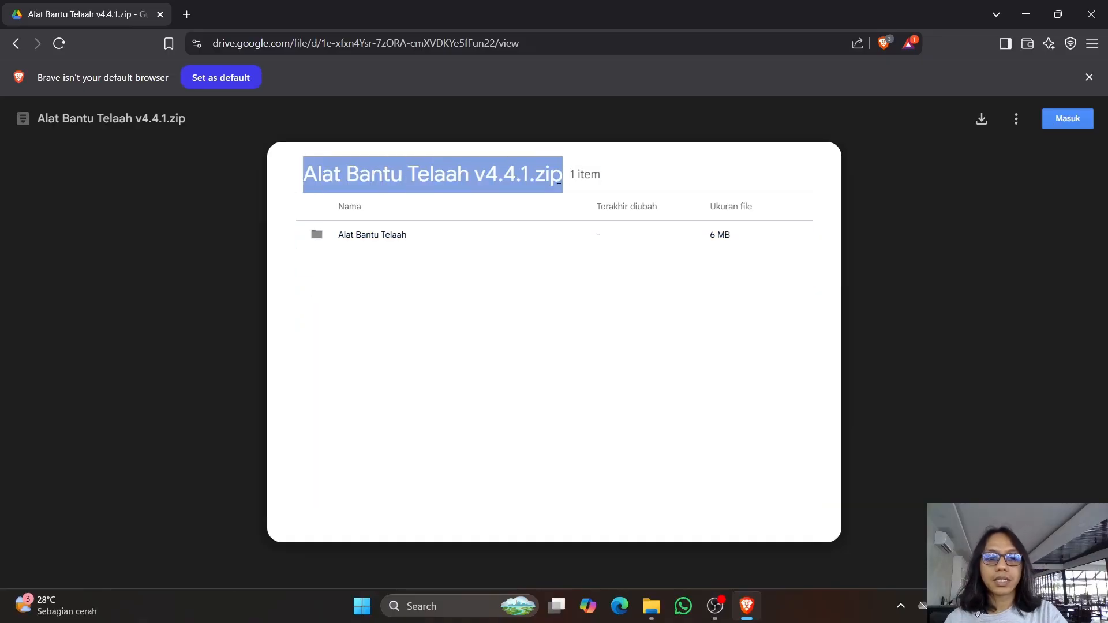
click(348, 235)
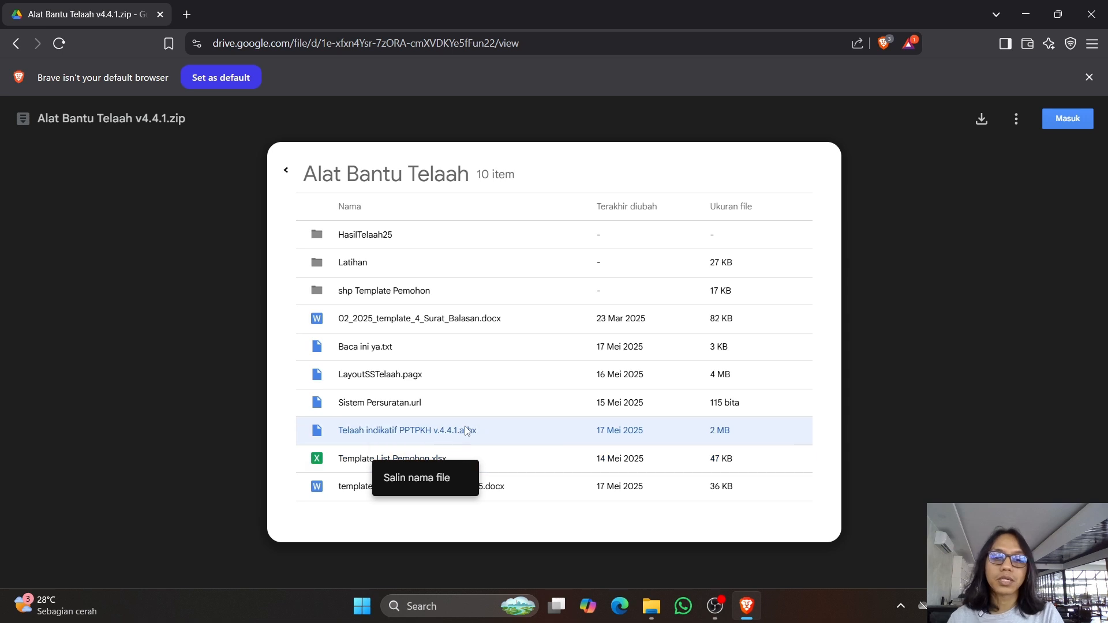
click(333, 264)
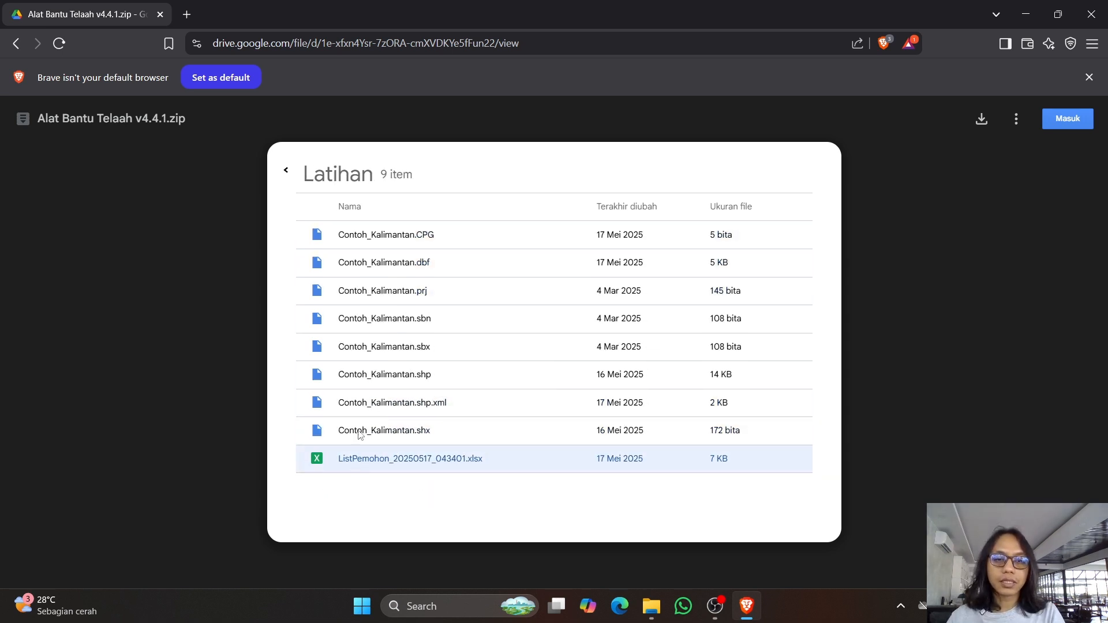
click(285, 170)
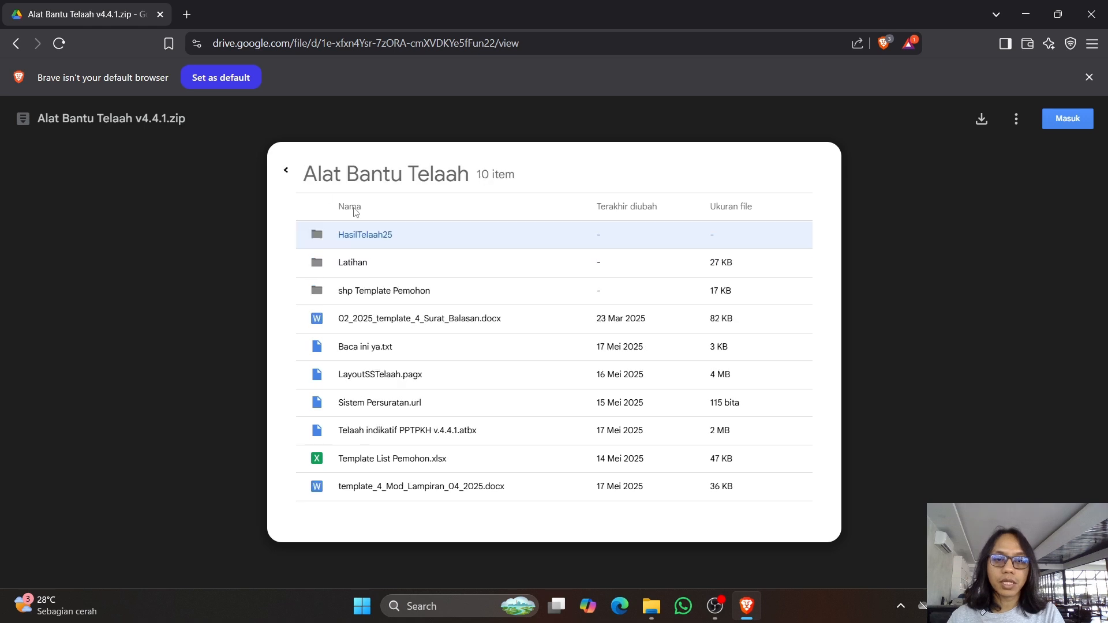
click(340, 295)
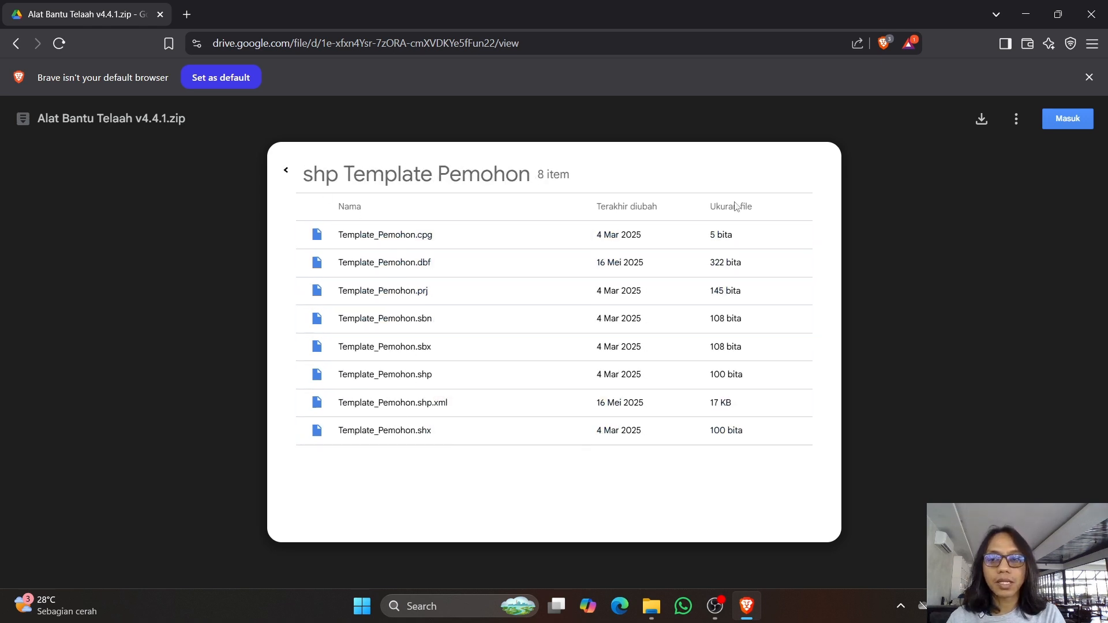
key(BackSpace)
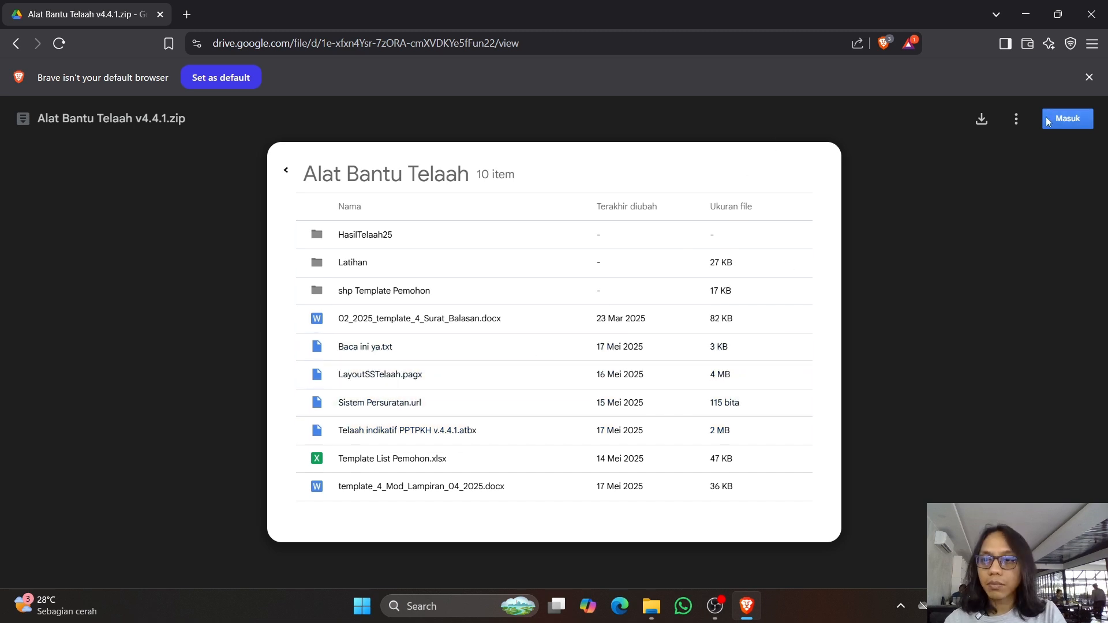
Step: Download Alat Bantu Telaah v4.4.1.zip into a new folder named Praktik inside Downloads
click(981, 120)
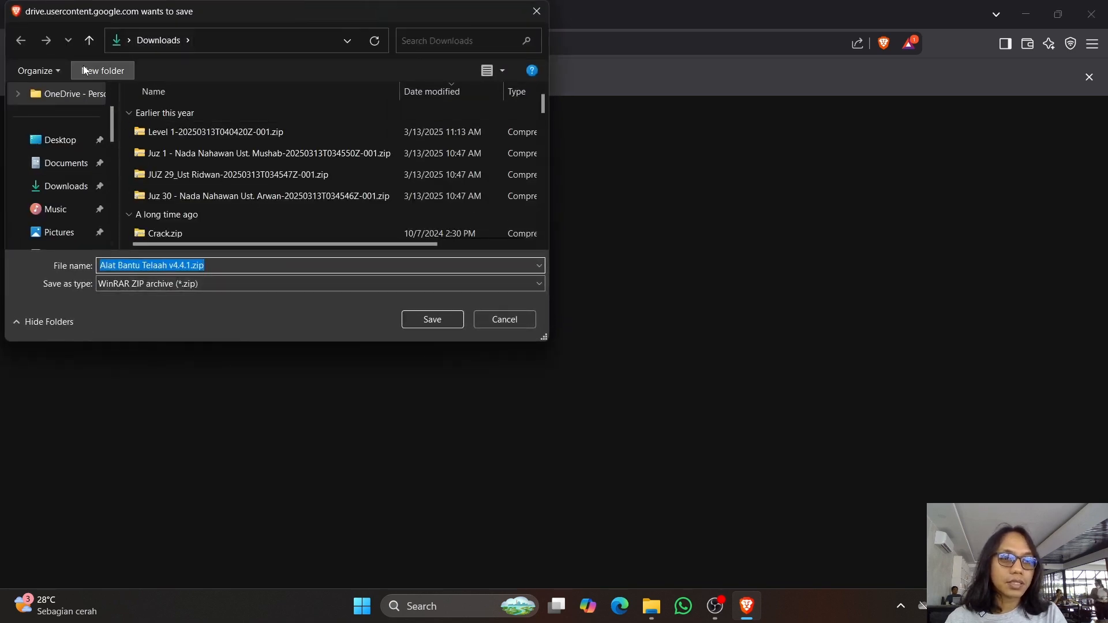
click(234, 97)
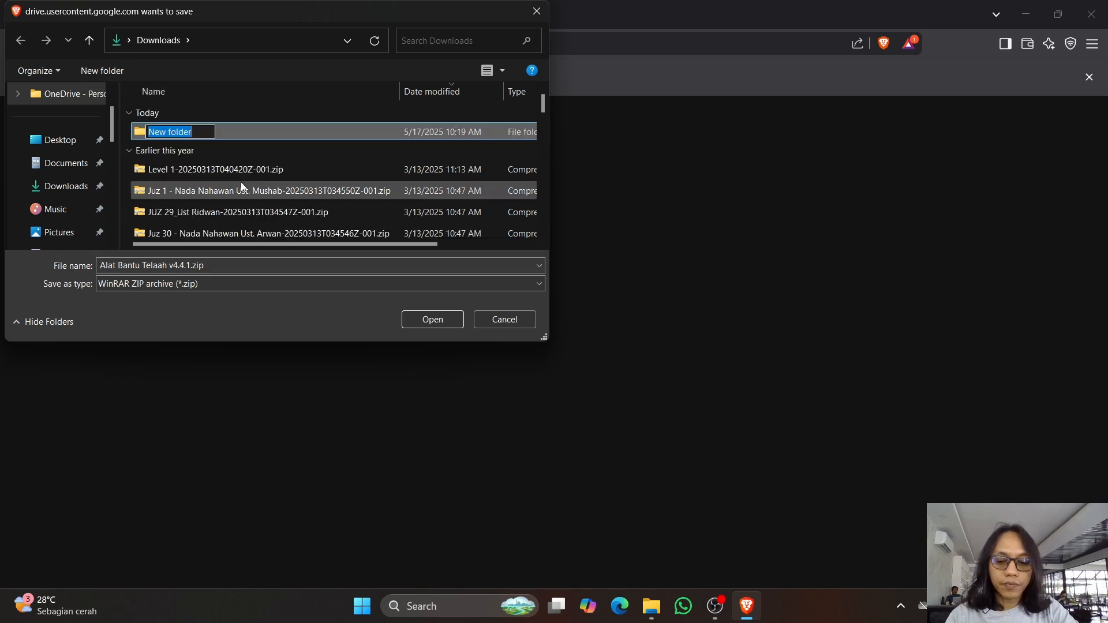
key(BackSpace)
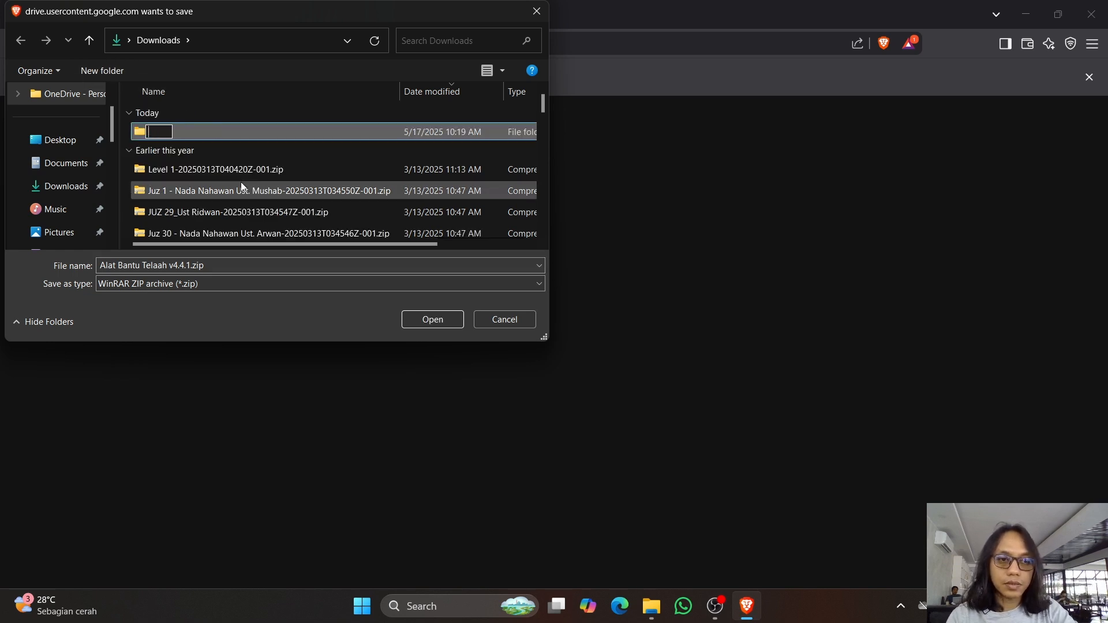
text(Prakt)
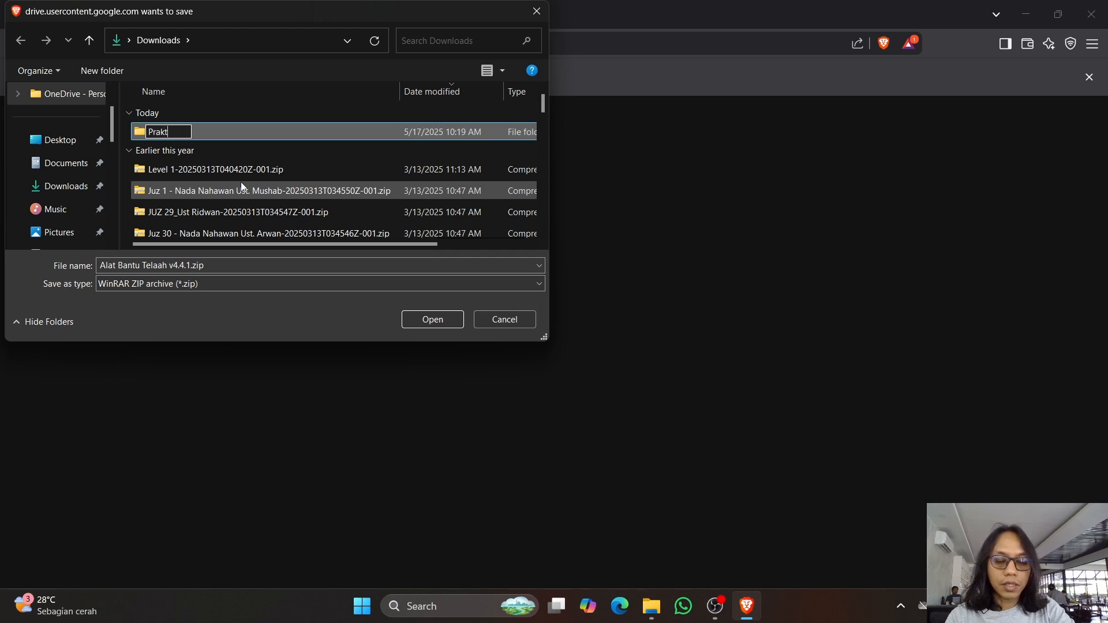
text(ik)
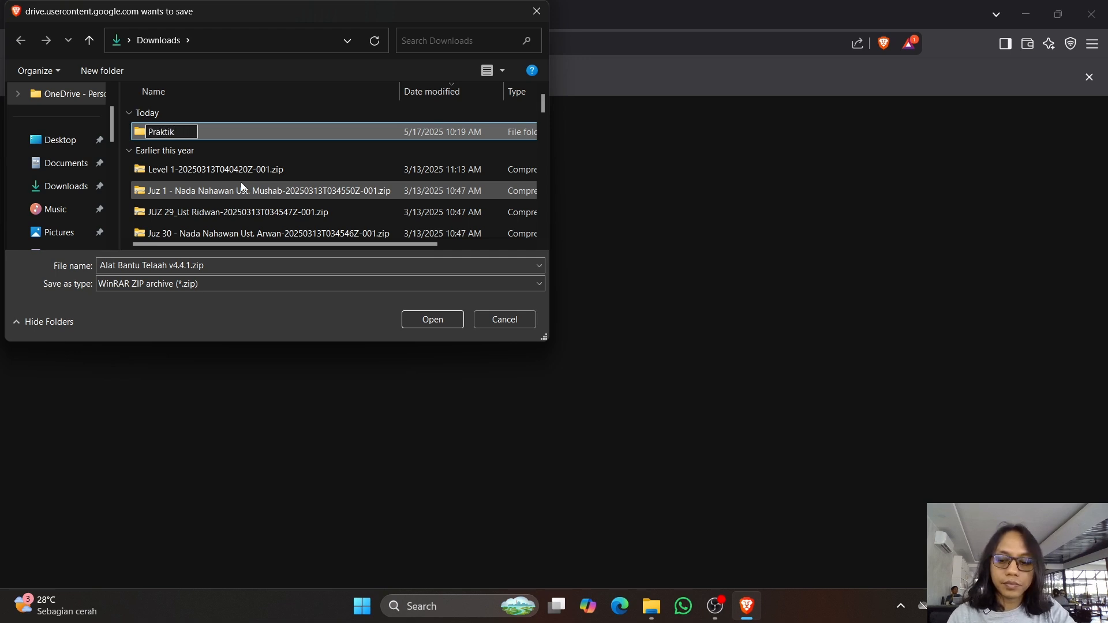
key(Return)
key(Return)
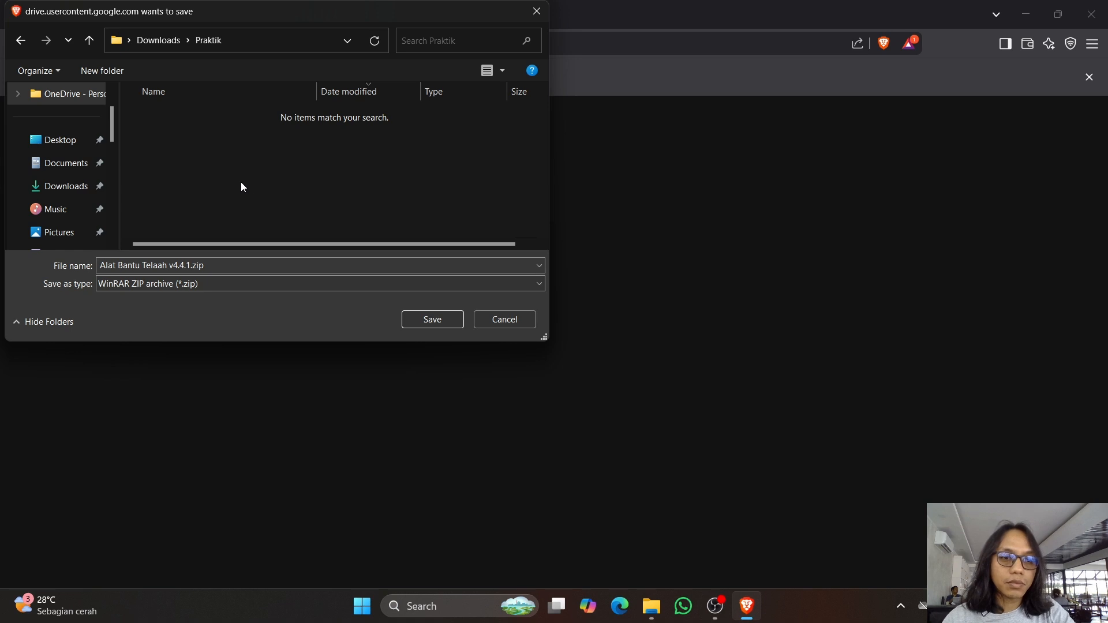
click(438, 320)
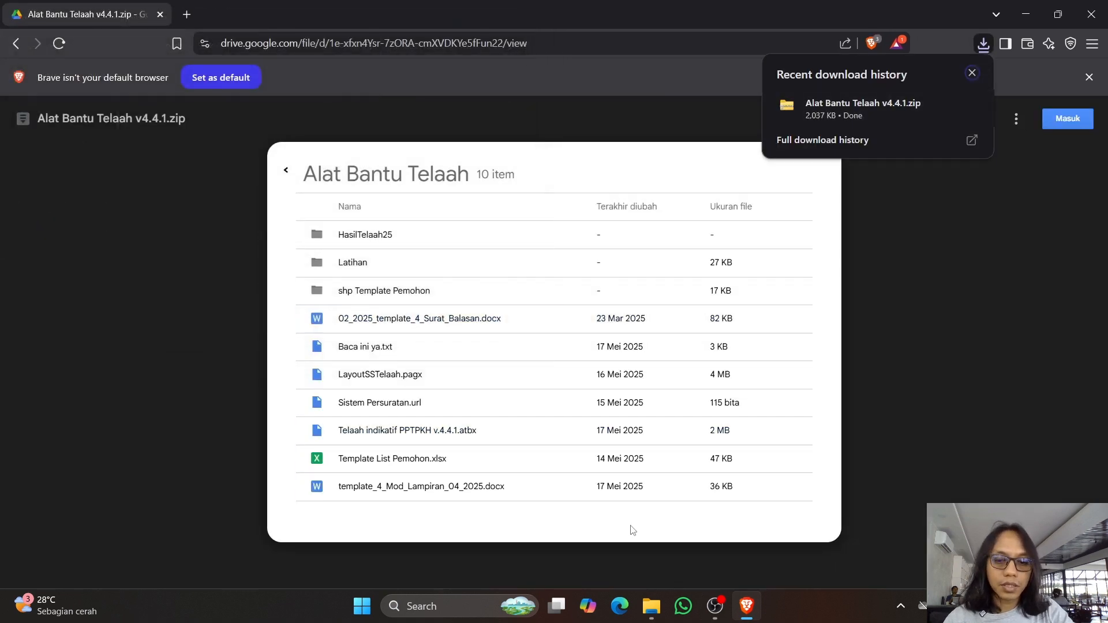
Step: Switch to PowerPoint and open the recent presentation Pembahasan Usulan Peta Indikatif PPTPKH.pptx
click(362, 606)
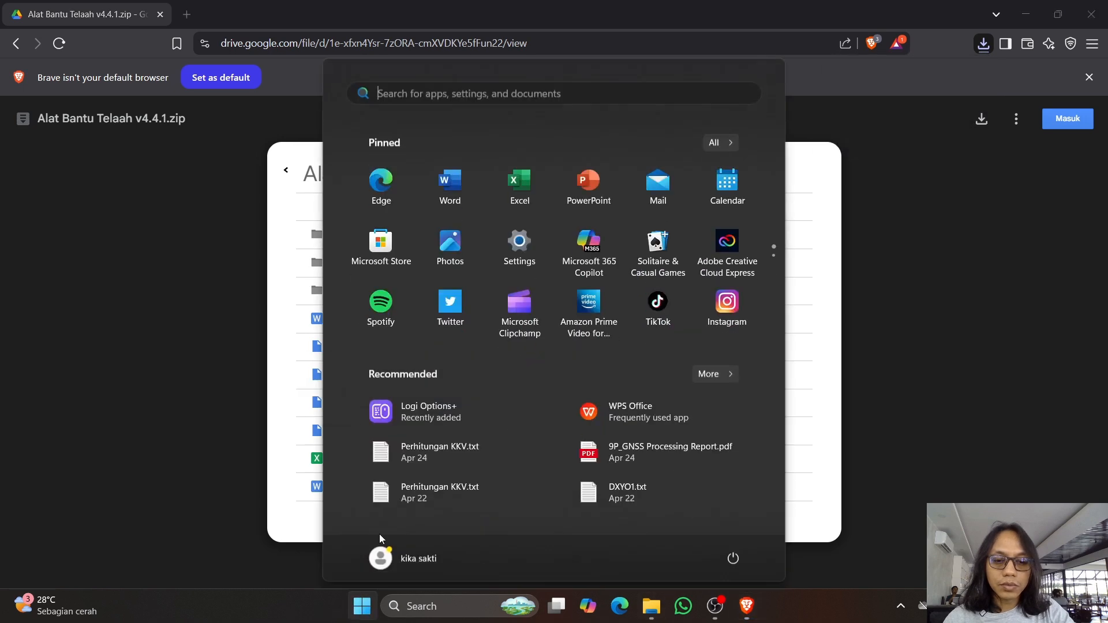
click(588, 179)
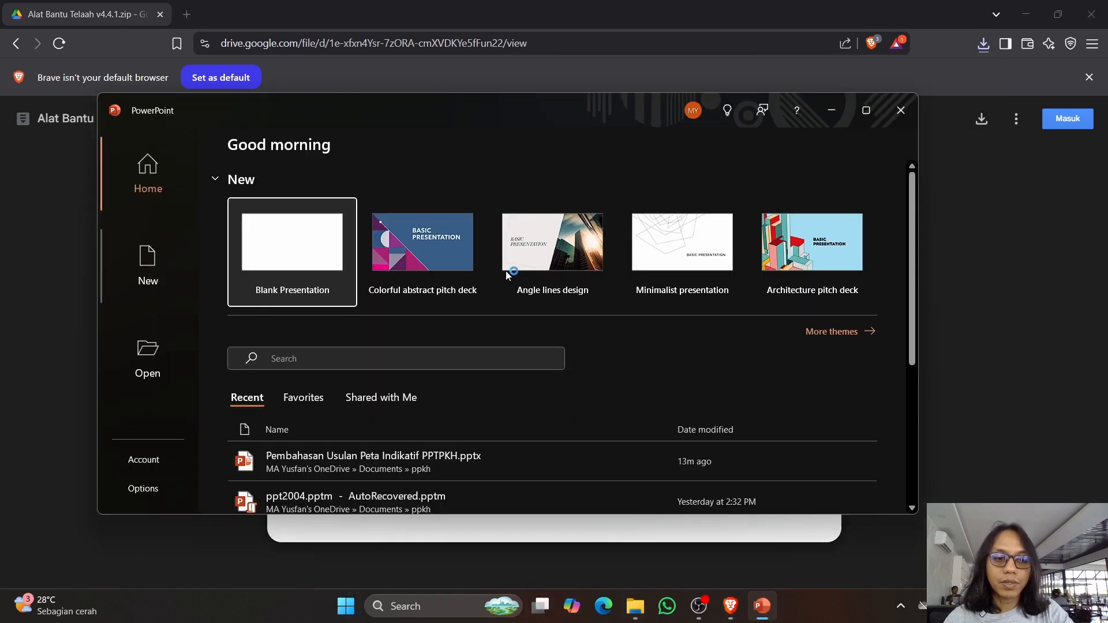
key(Escape)
Step: Search Windows for the ArcGIS Pro app
key(super)
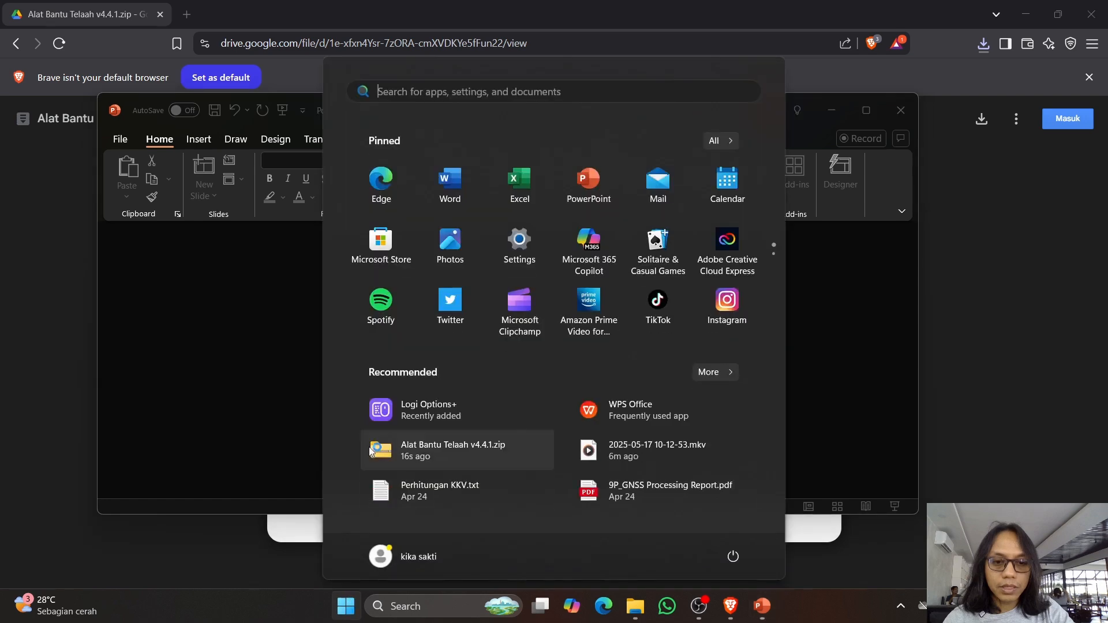
scroll(576, 243, down, 1)
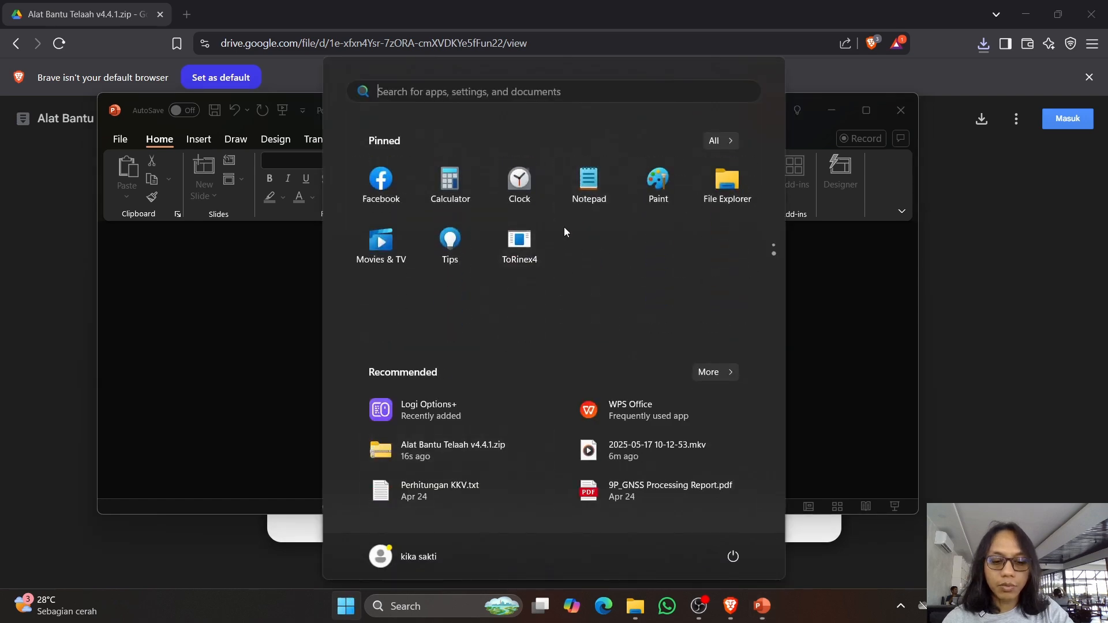
text(arcgIS Pro)
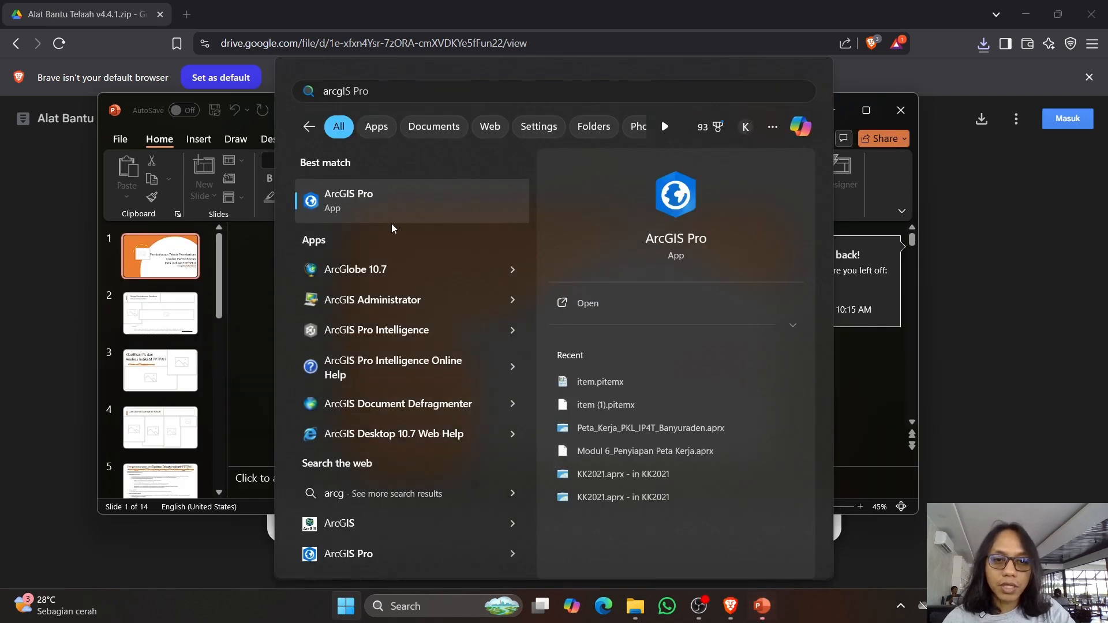
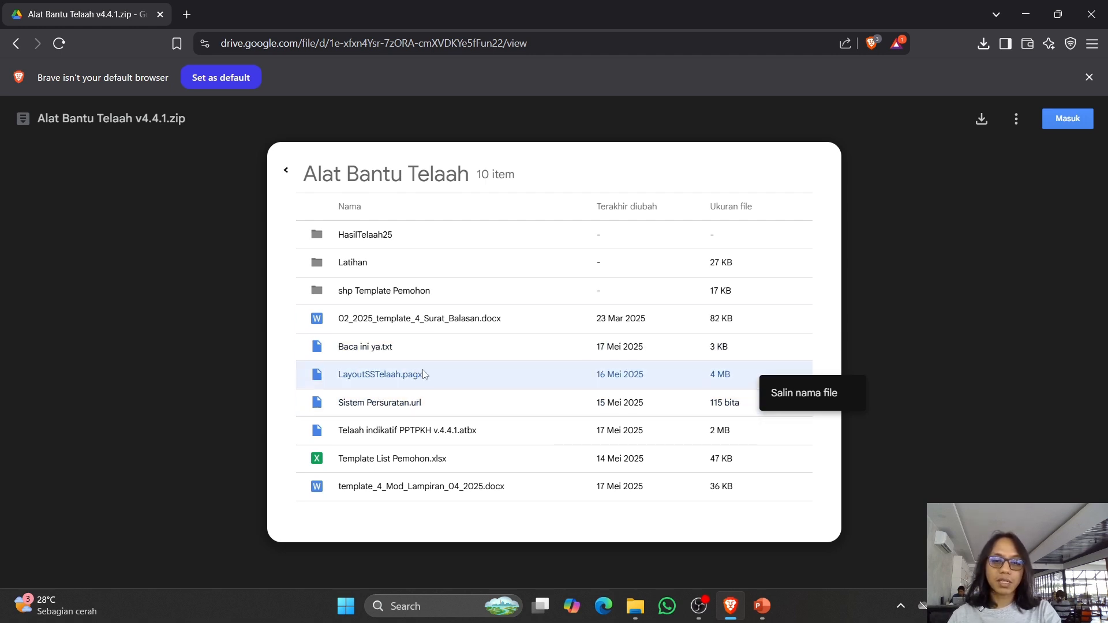
Step: Switch to the PowerPoint slide show and review the Prerequisite slide and the ArcGIS Pro hardware and software requirements slides
key(alt+Tab)
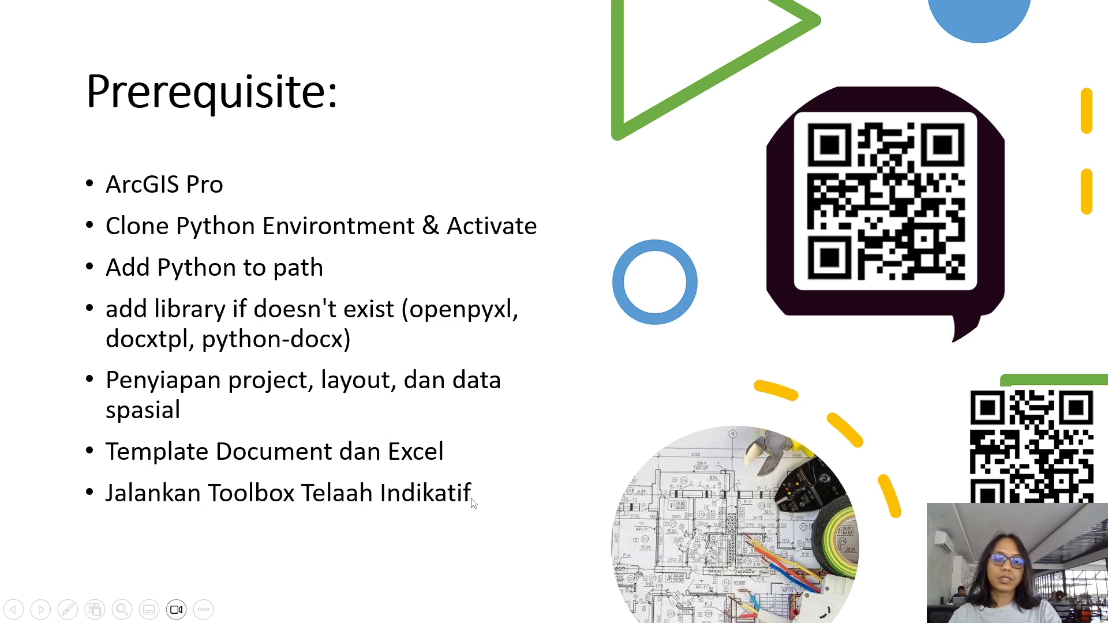
right_click(878, 231)
click(903, 190)
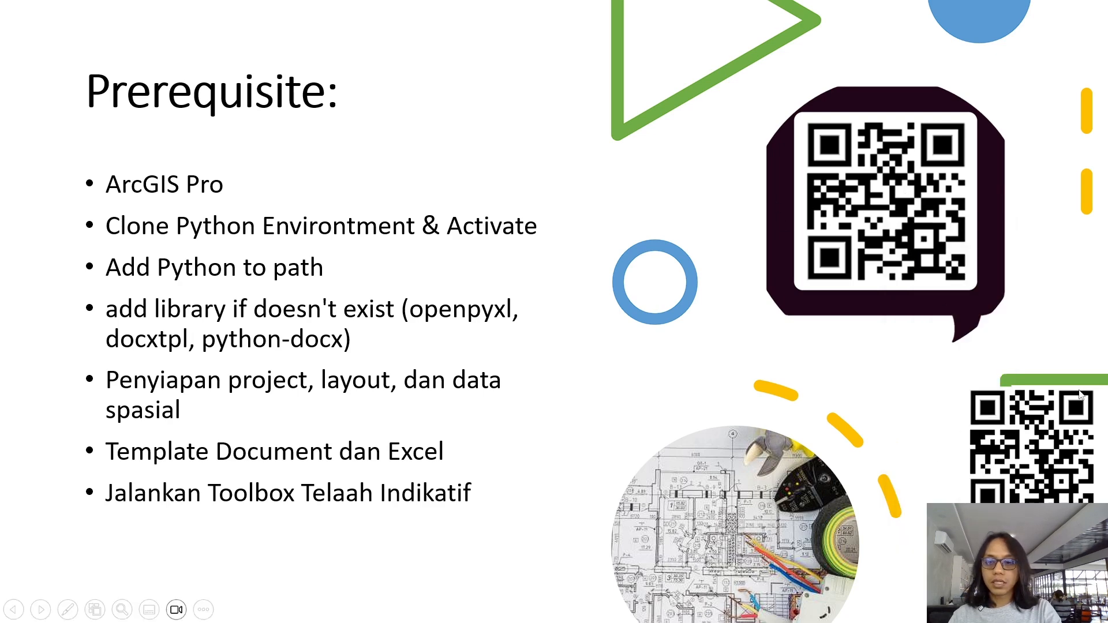
click(350, 278)
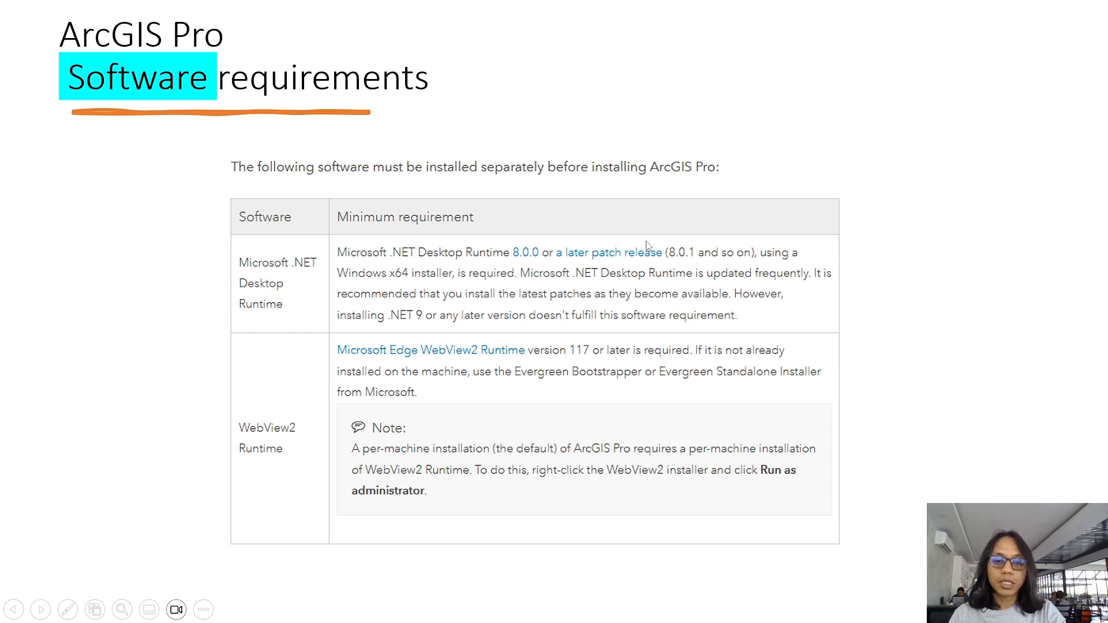
click(420, 390)
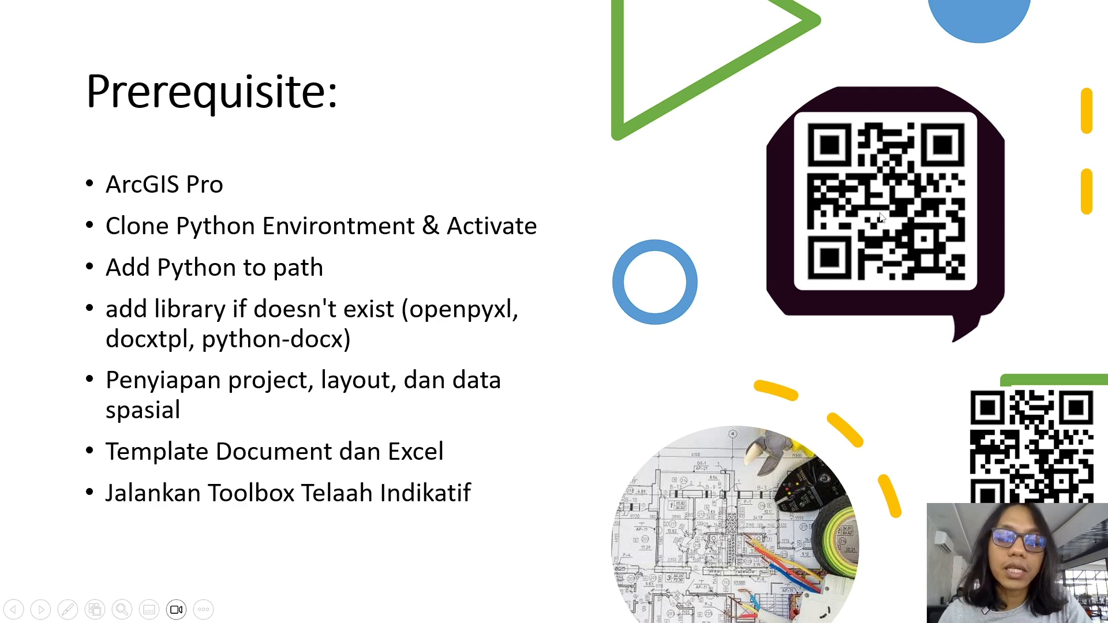
key(Left)
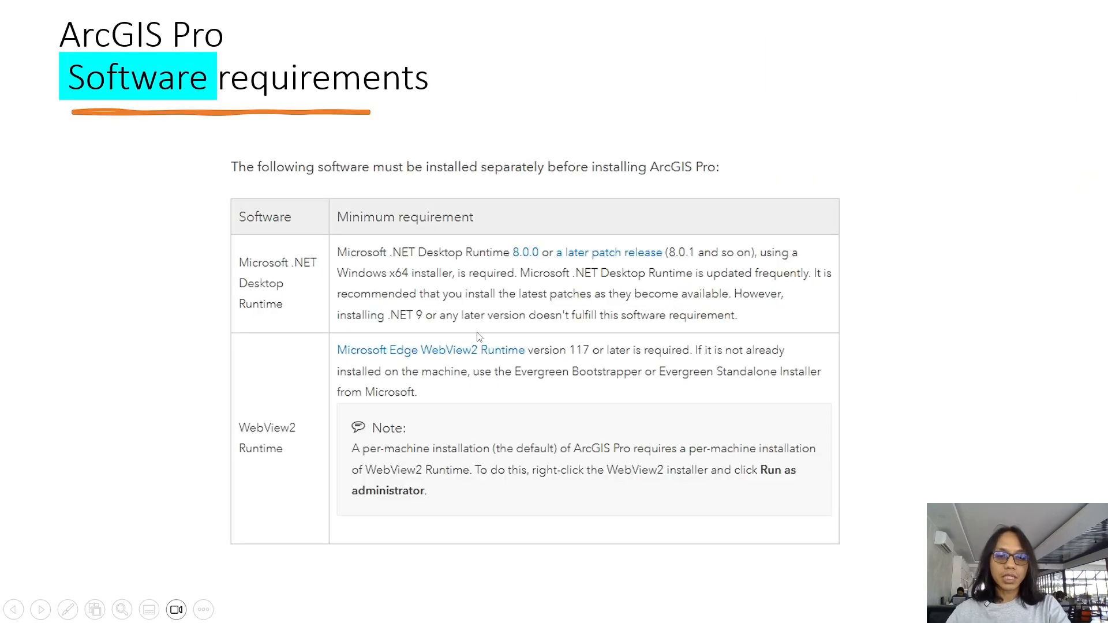
key(Left)
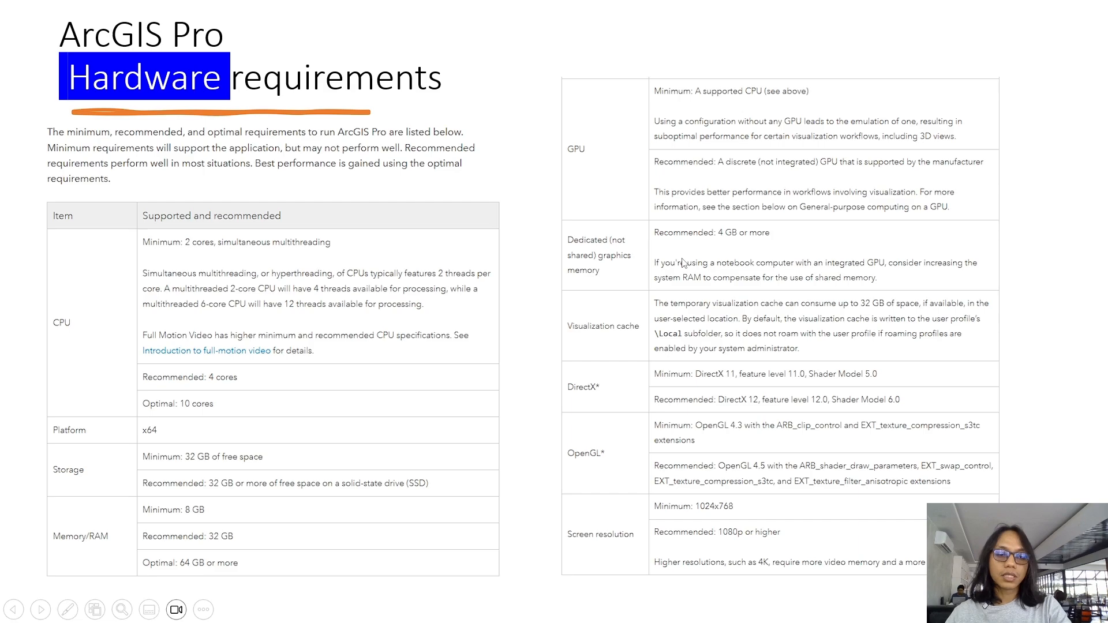
Step: Go through the slides on cloning the Python environment, adding Python to the Windows environment and adding missing libraries
key(Right)
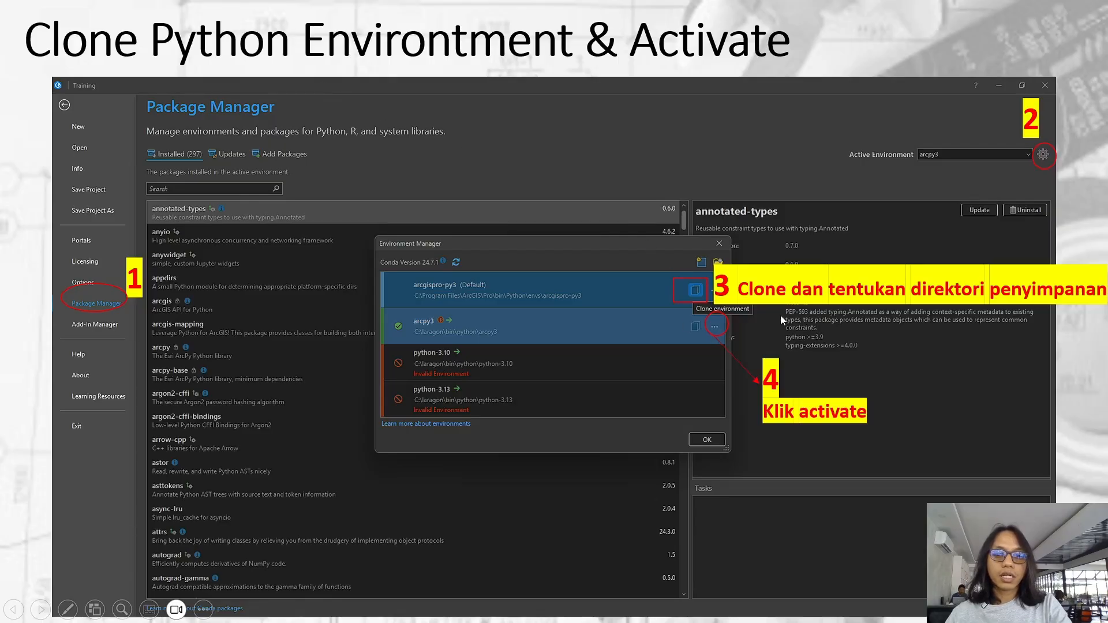
key(Right)
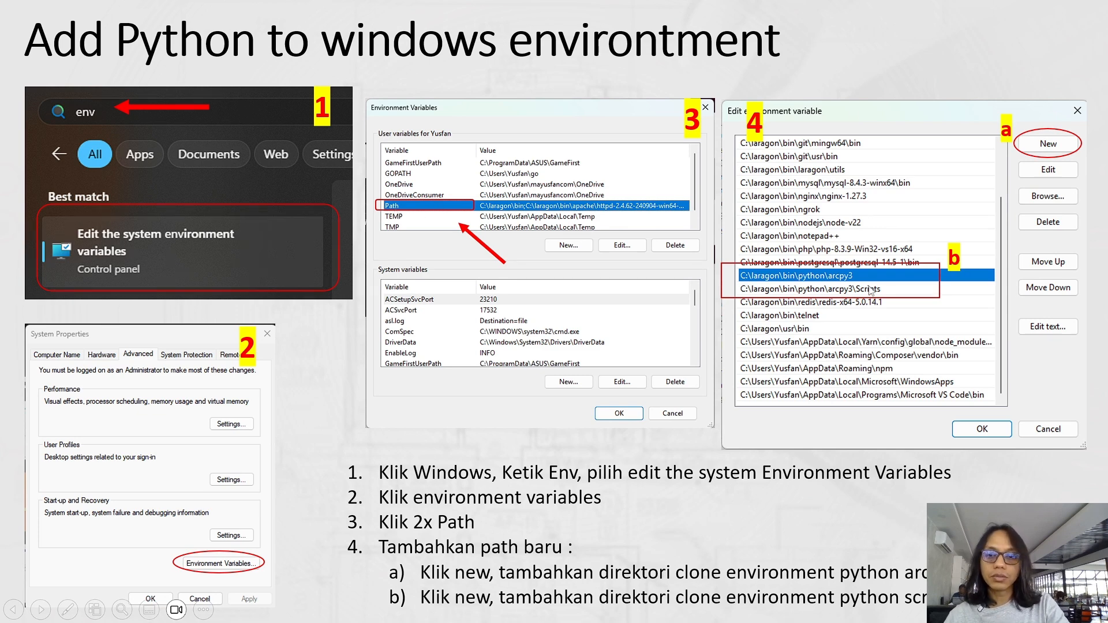
click(415, 306)
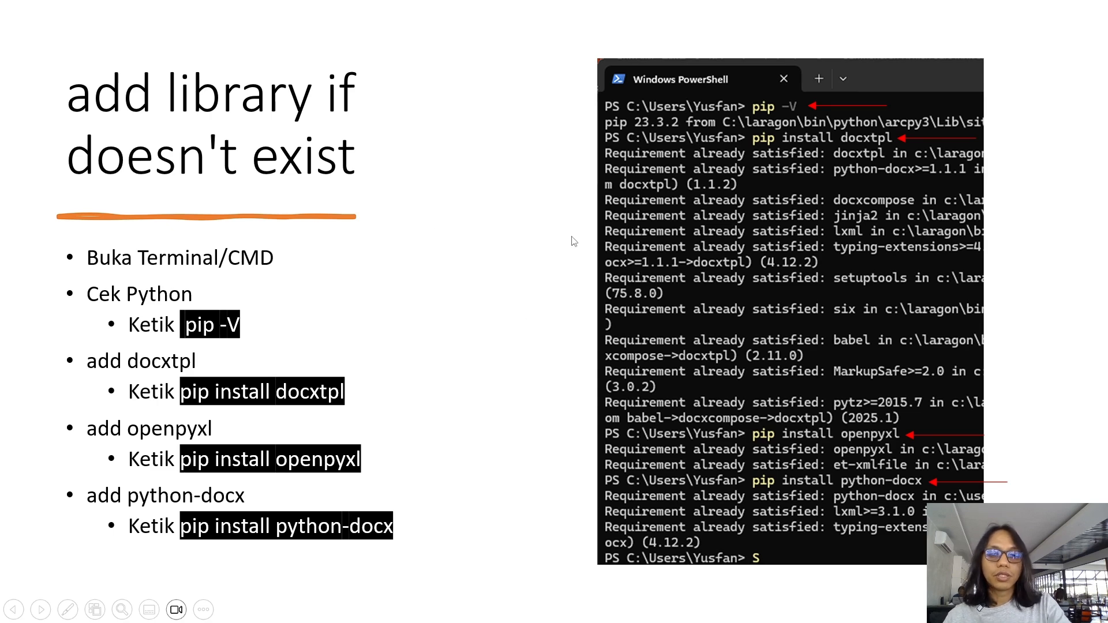
Step: Switch to File Explorer, open the Installer folder on drive E: and locate the ArcGIS Pro and .NET installers
key(alt+Tab)
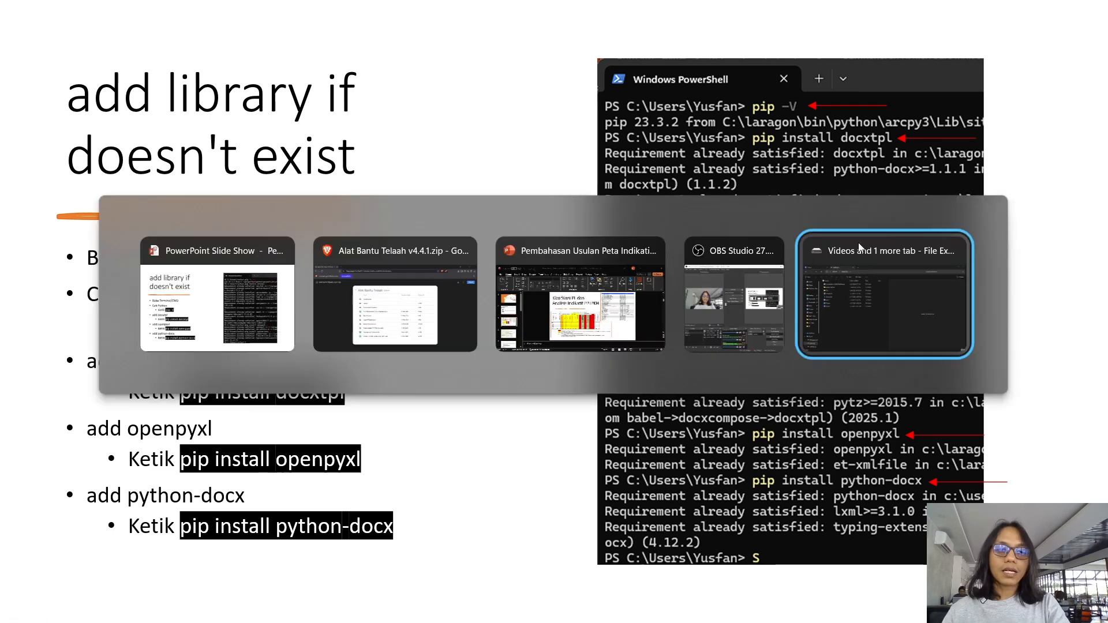
click(858, 247)
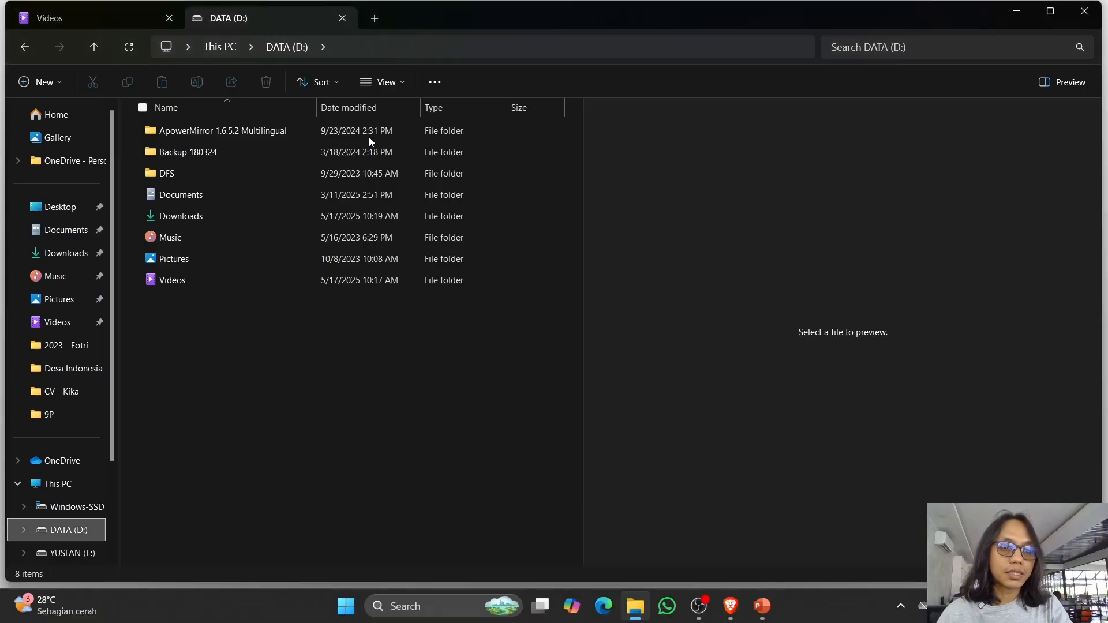
click(73, 553)
double_click(179, 152)
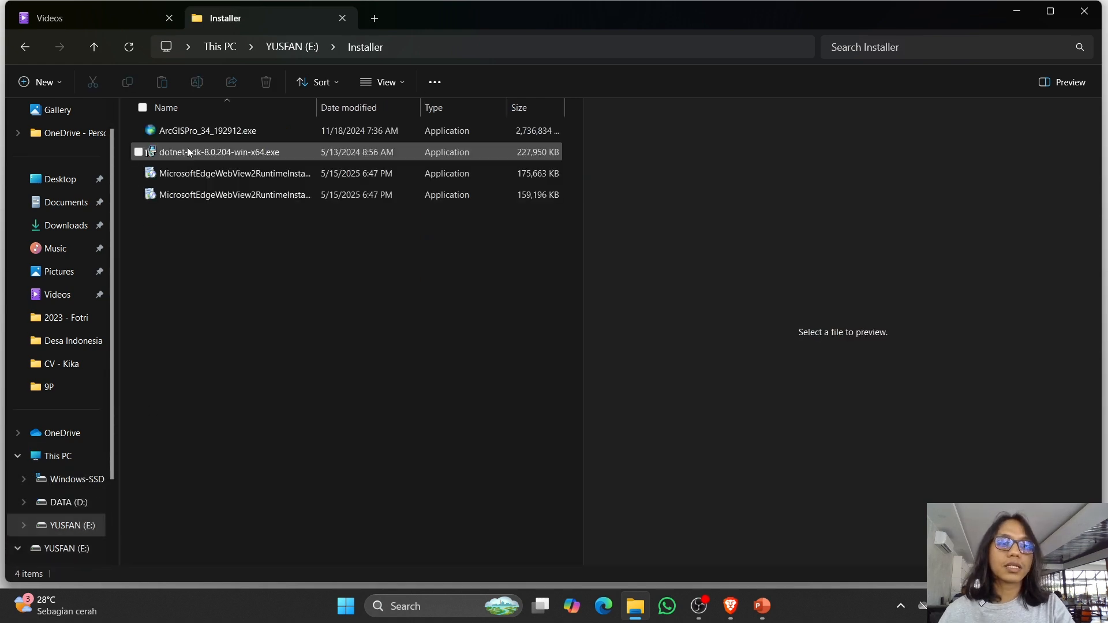
click(200, 156)
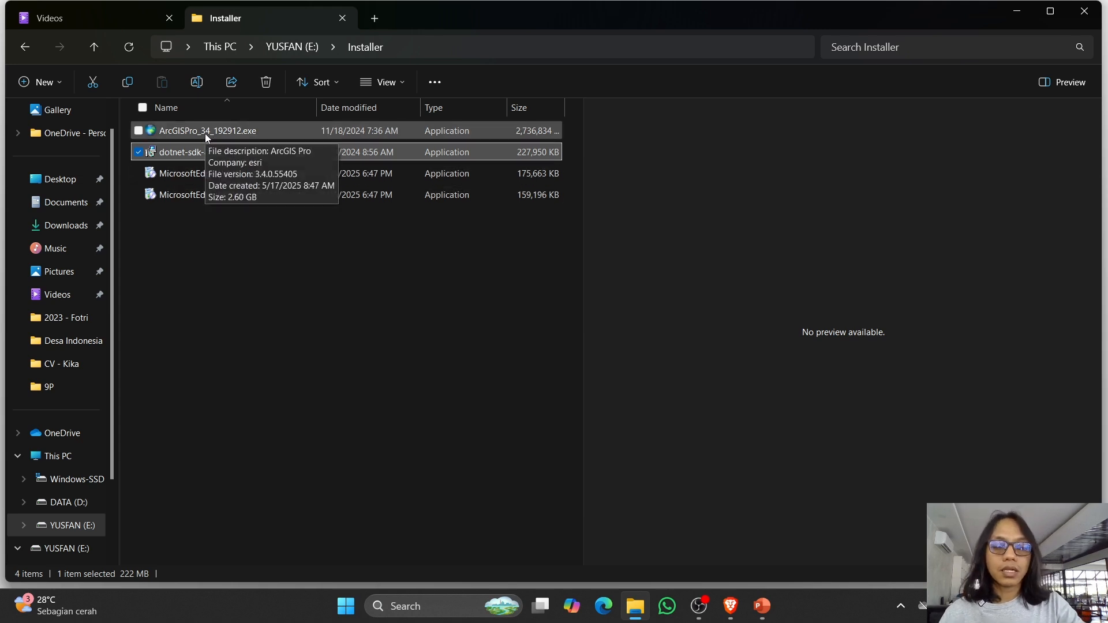
Step: Run ArcGISPro_34_192912.exe to extract the installation files, and launch the ArcGIS Pro setup program
click(205, 133)
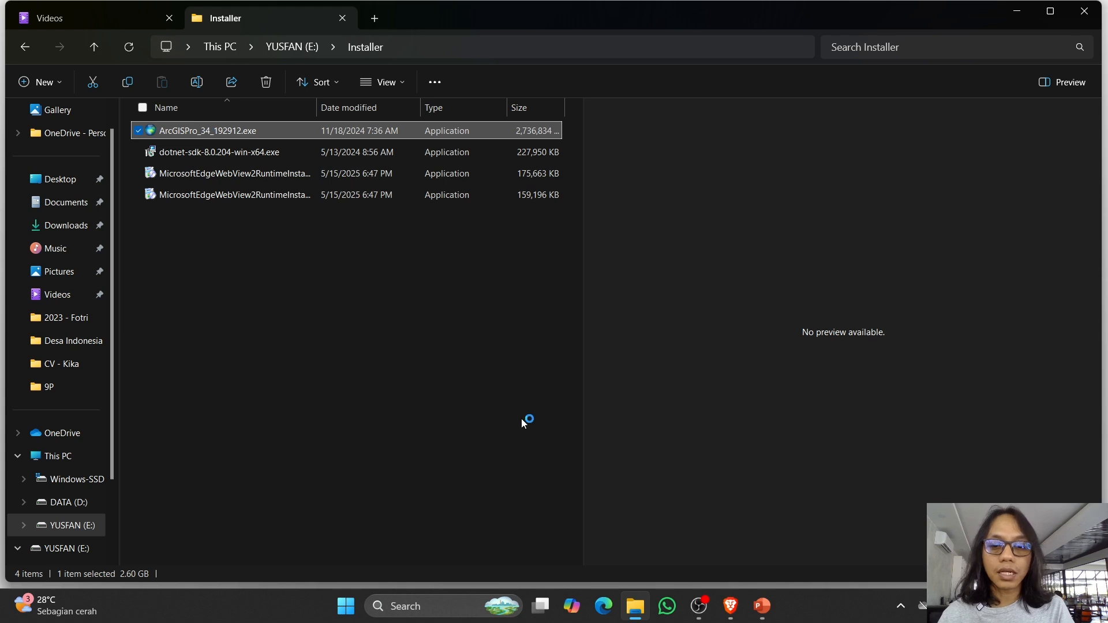
click(652, 443)
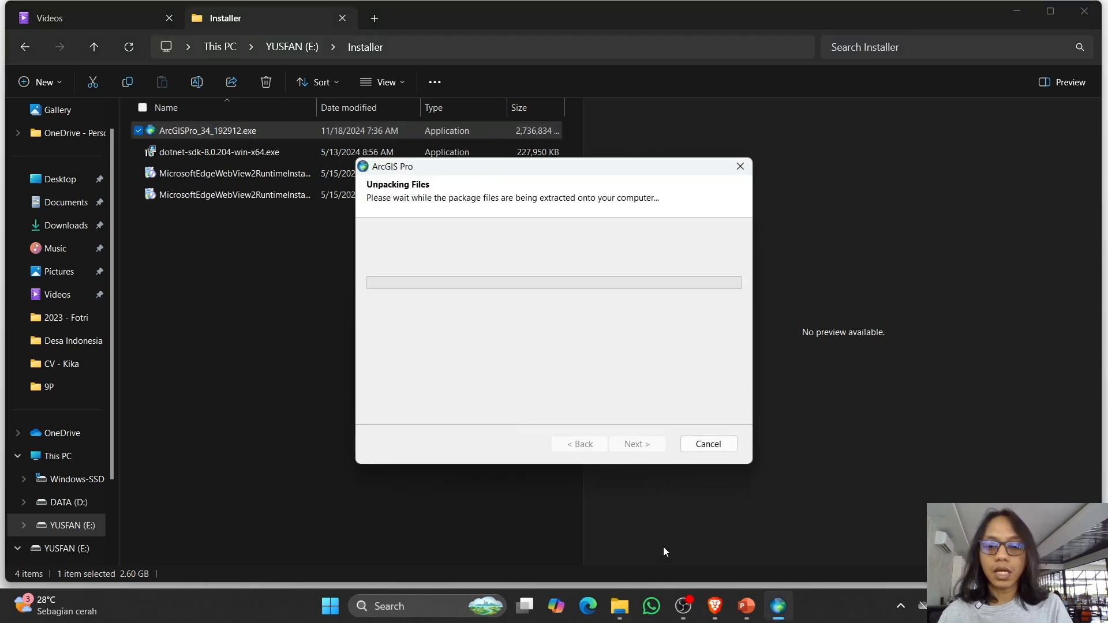
mouse_move(683, 615)
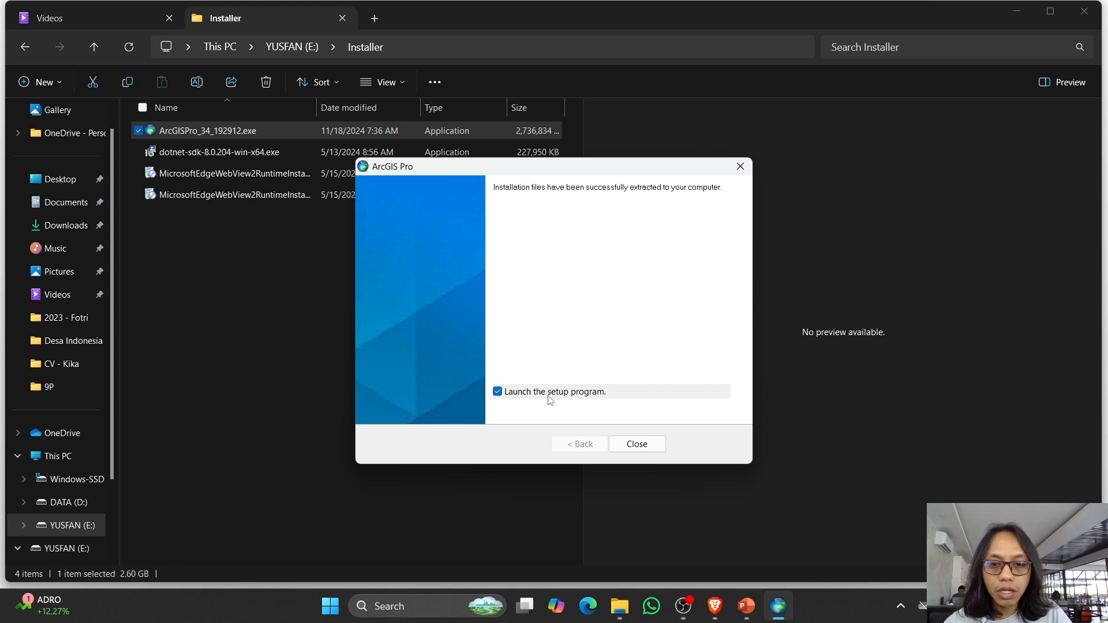
click(637, 445)
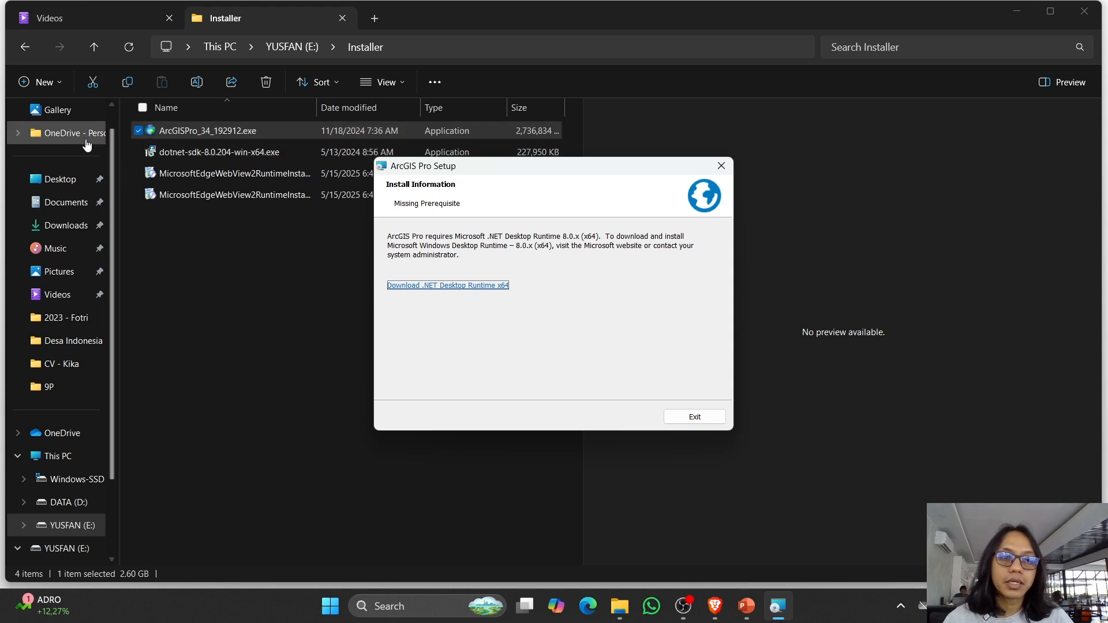
Step: Install Microsoft .NET SDK 8.0.204 from dotnet-sdk-8.0.204-win-x64.exe and close its installer
double_click(202, 153)
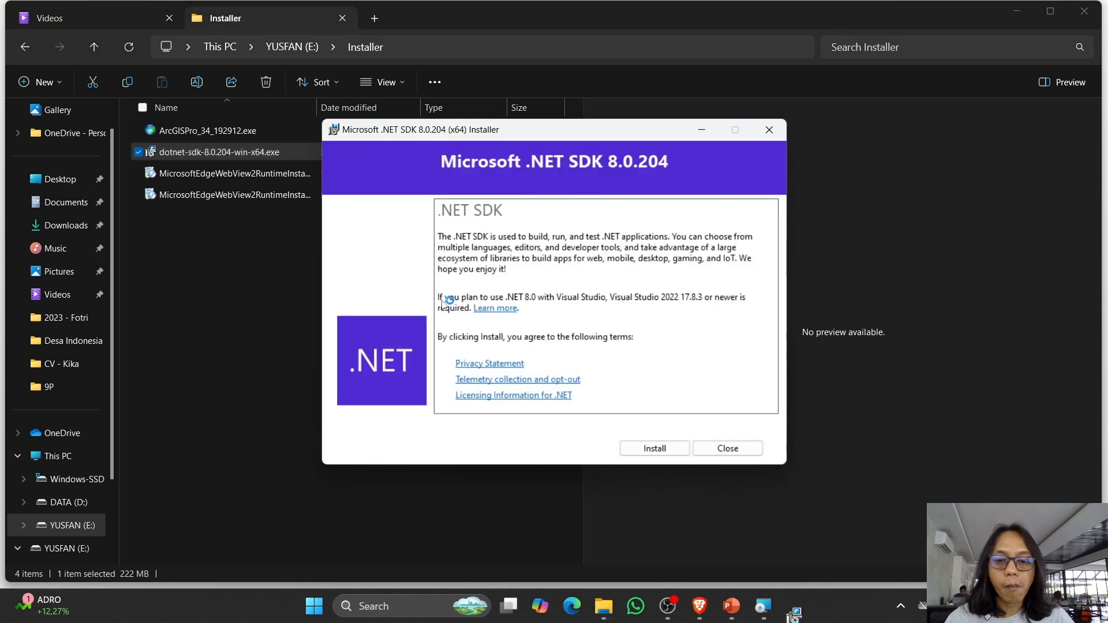
click(652, 448)
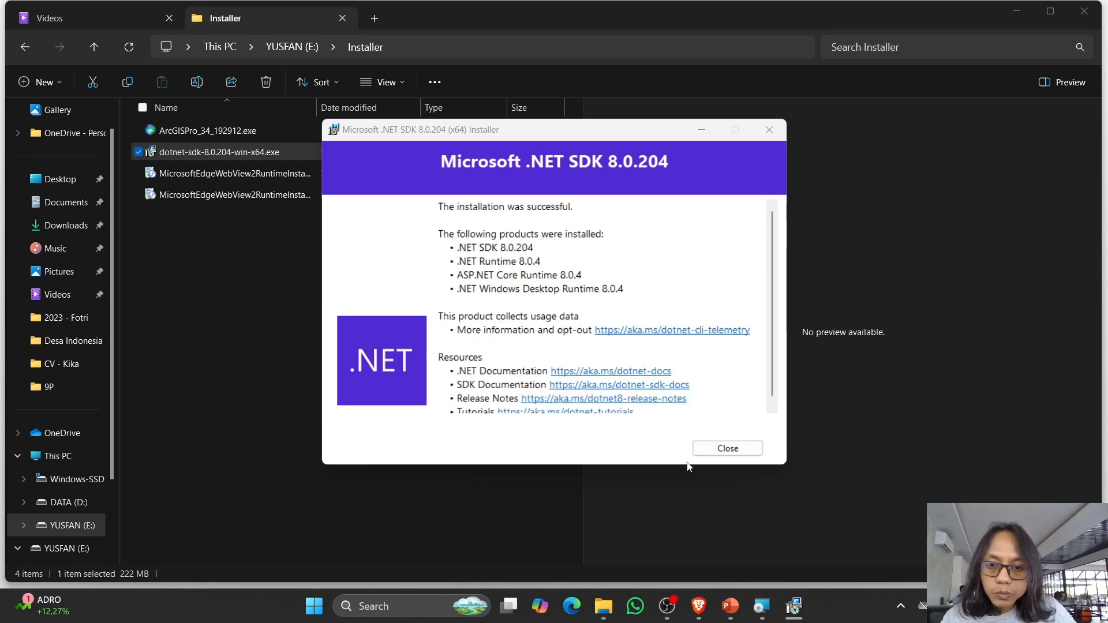
click(713, 451)
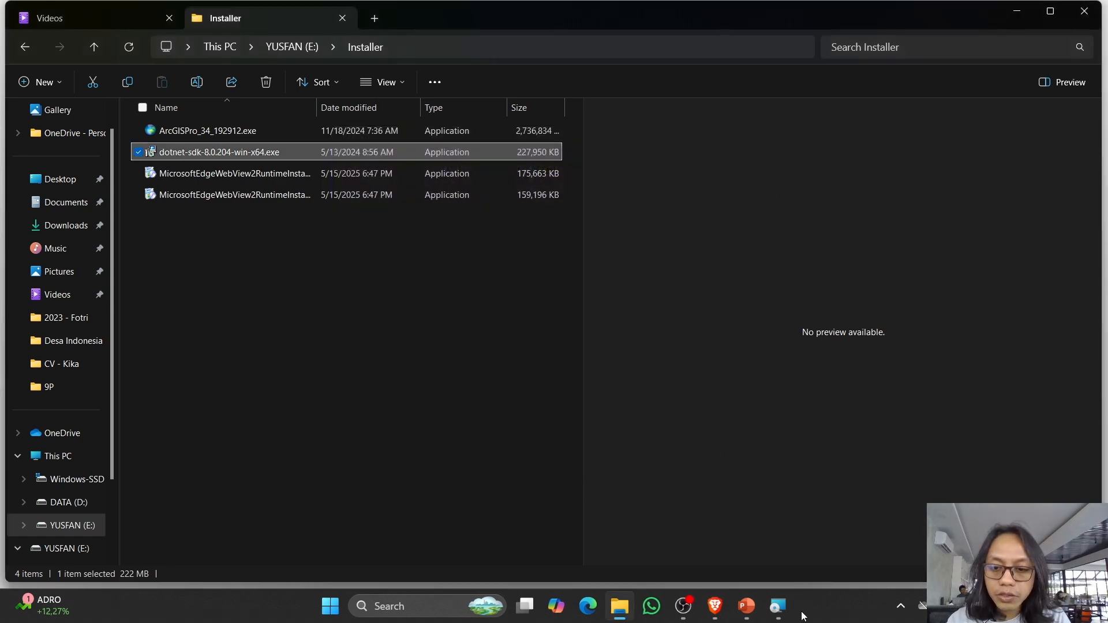
Step: Return to the open ArcGIS Pro setup and exit it from the missing prerequisite page
click(777, 606)
click(694, 417)
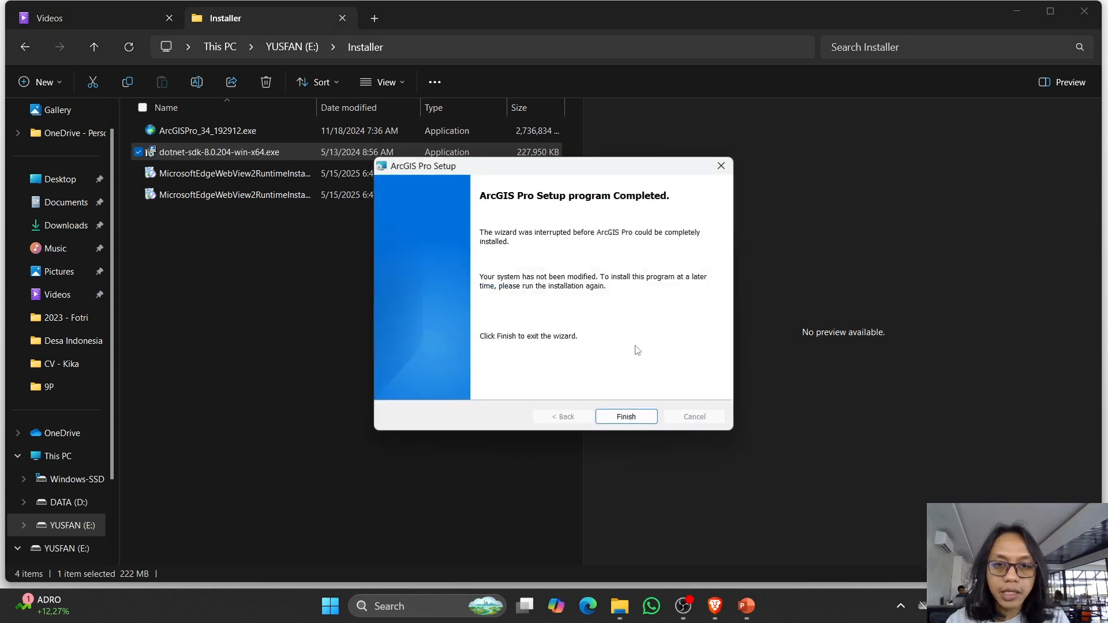
click(629, 409)
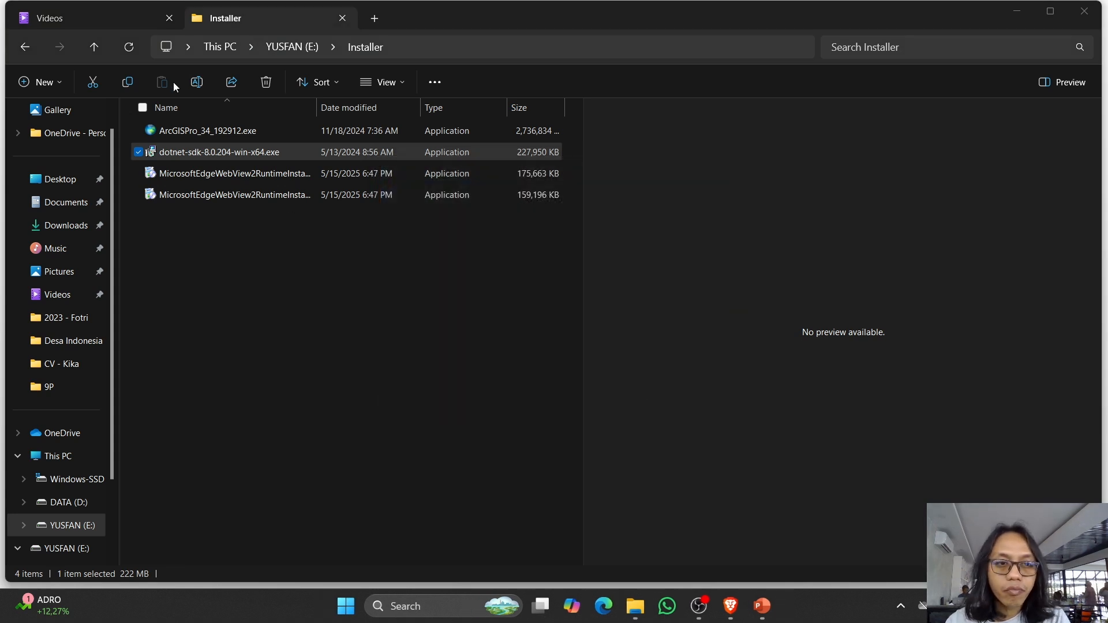
Step: Open the extracted ArcGISPro folder in Documents\ArcGIS Pro 3.4 and run ArcGISPro.msi
click(184, 132)
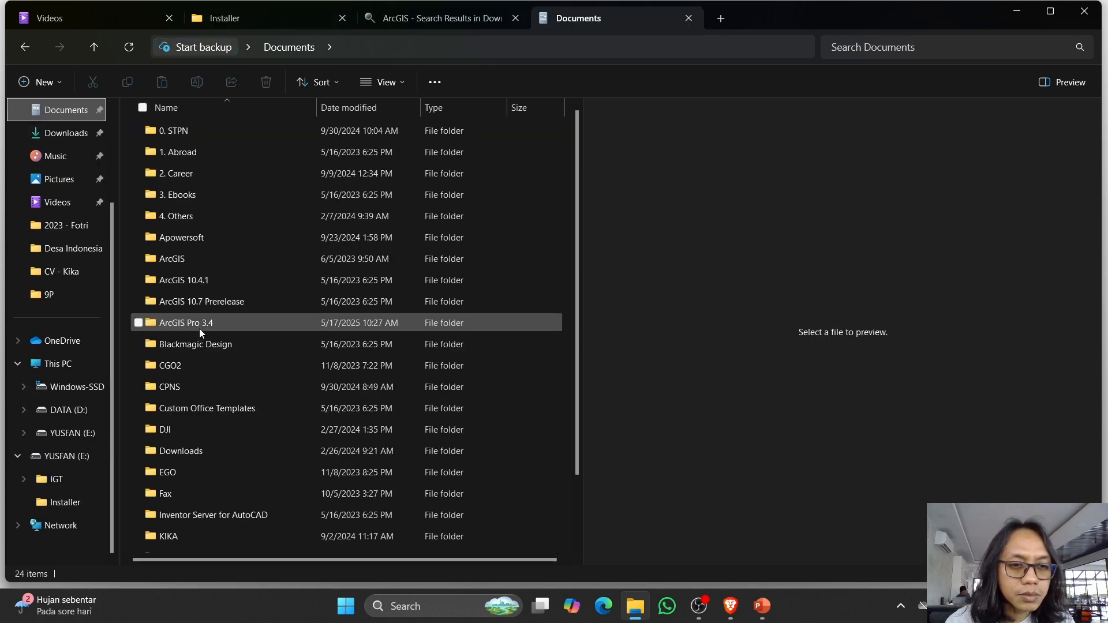
double_click(199, 327)
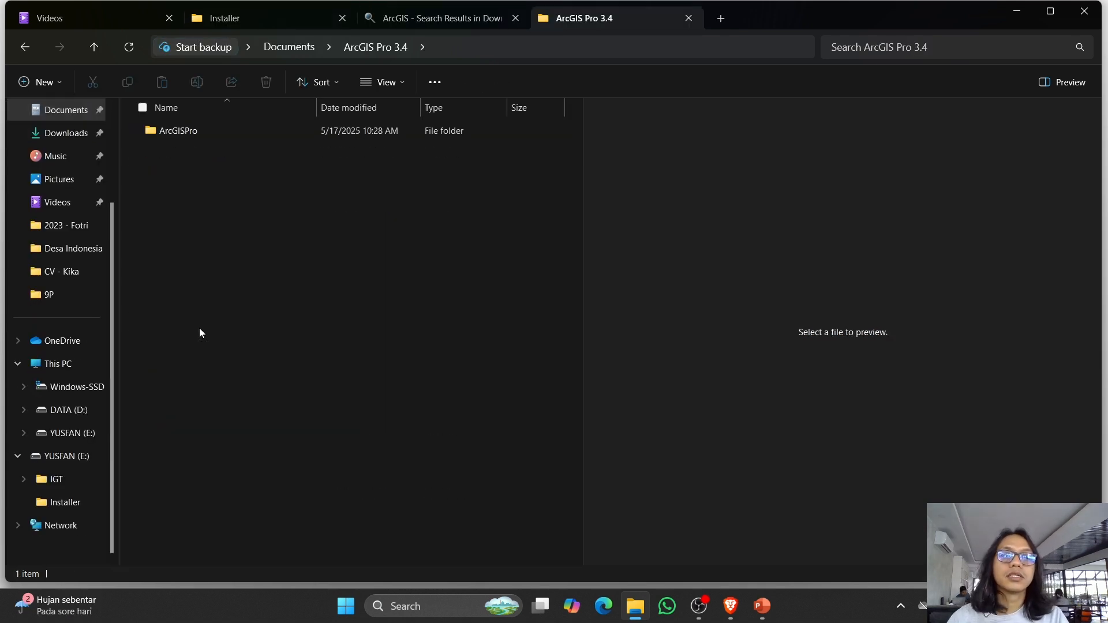
double_click(195, 131)
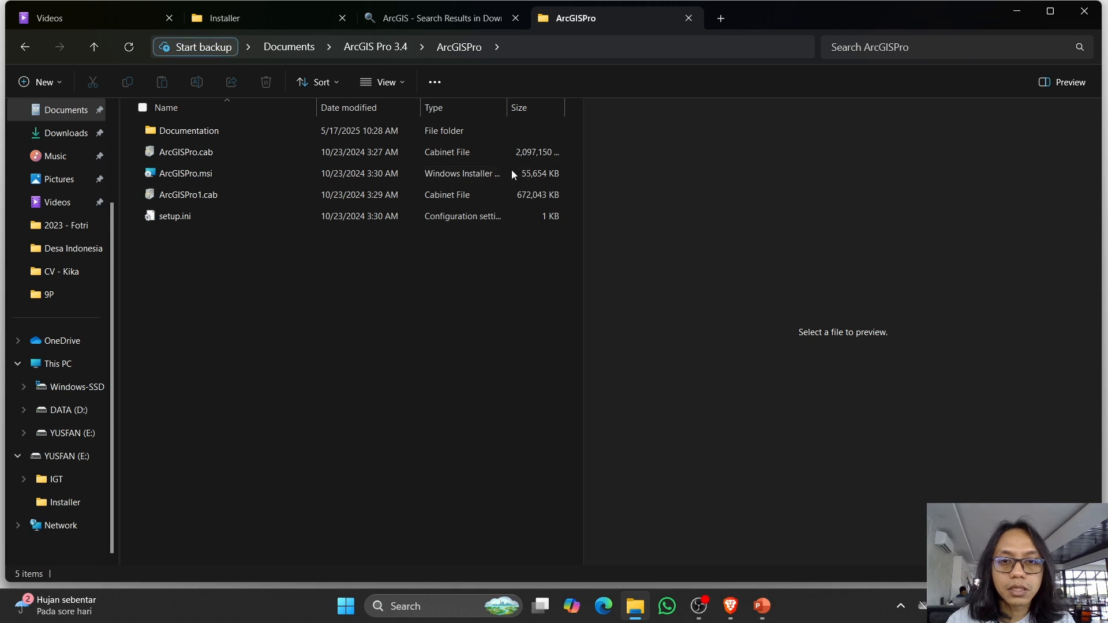
click(201, 174)
double_click(203, 174)
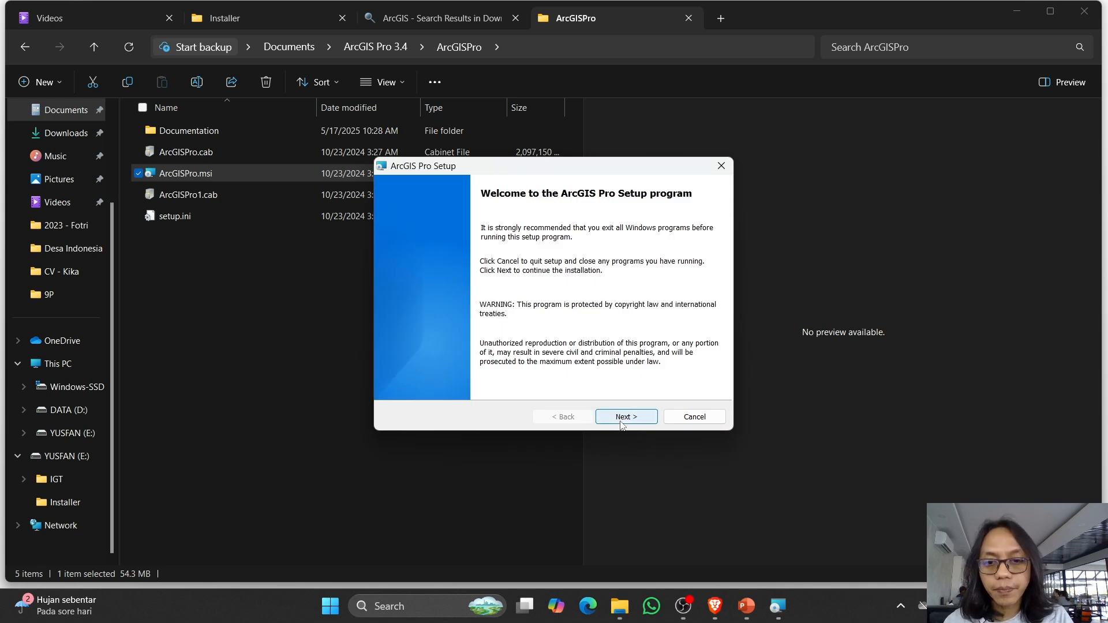
Step: Accept the master agreement, install ArcGIS Pro, and finish the setup with the option to run it now
click(623, 418)
click(404, 365)
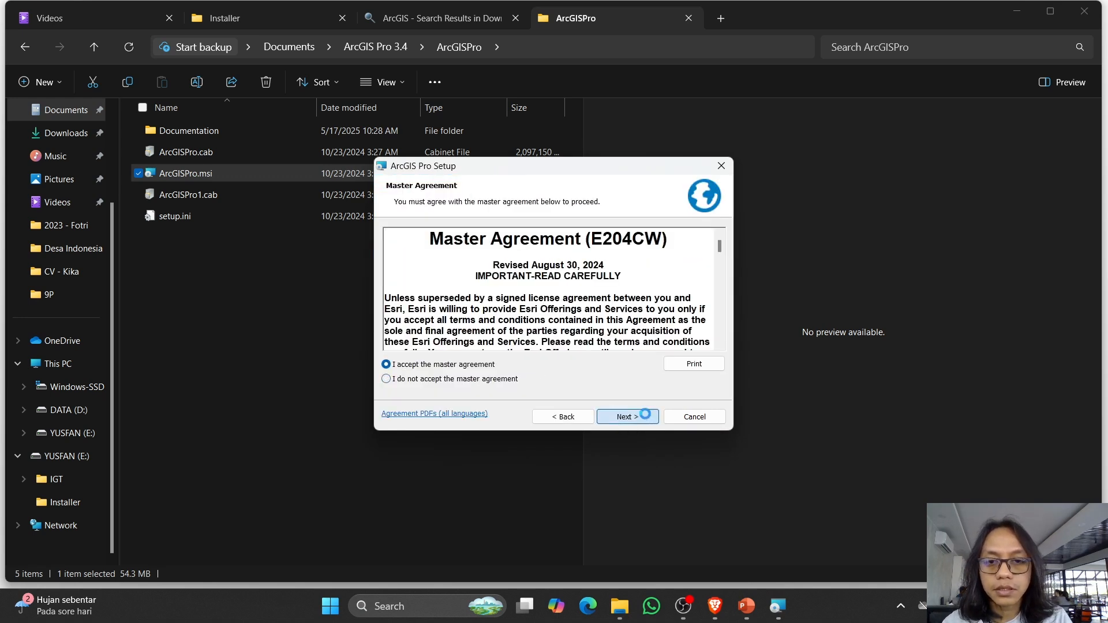
click(637, 416)
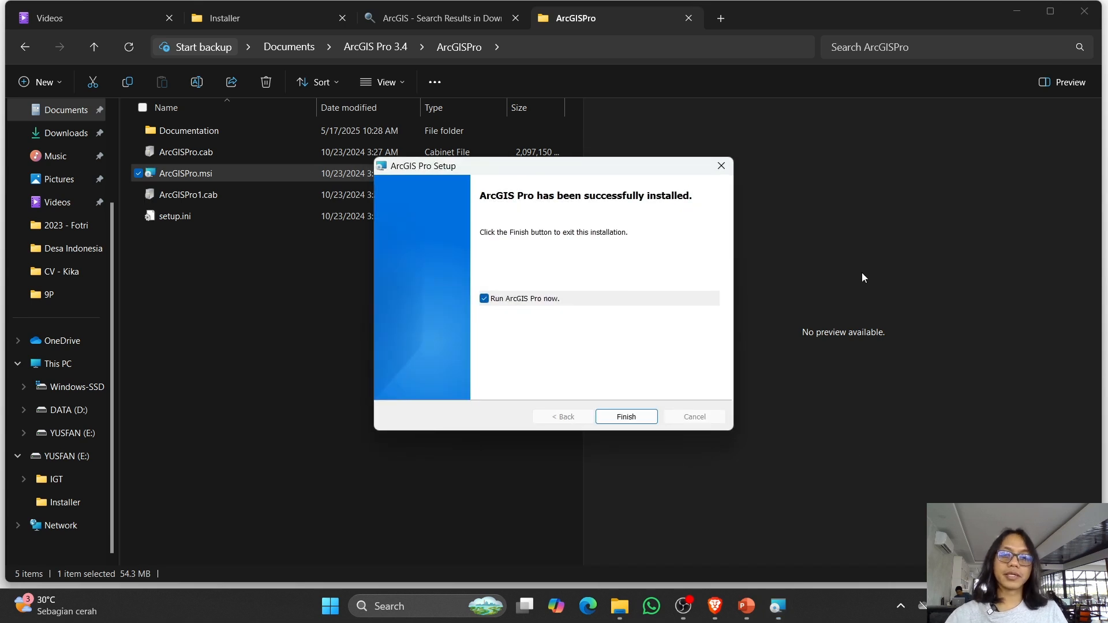
click(656, 420)
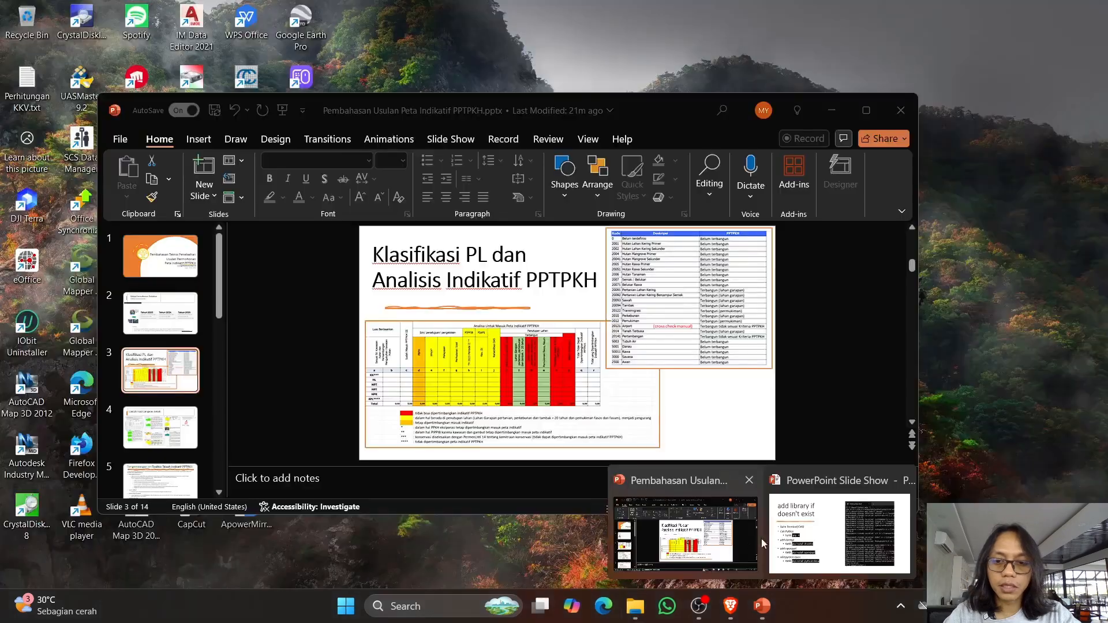
Step: Switch to the PowerPoint slide show and review the ArcGIS Pro software requirements and Prerequisite slides
click(773, 540)
click(549, 314)
click(547, 315)
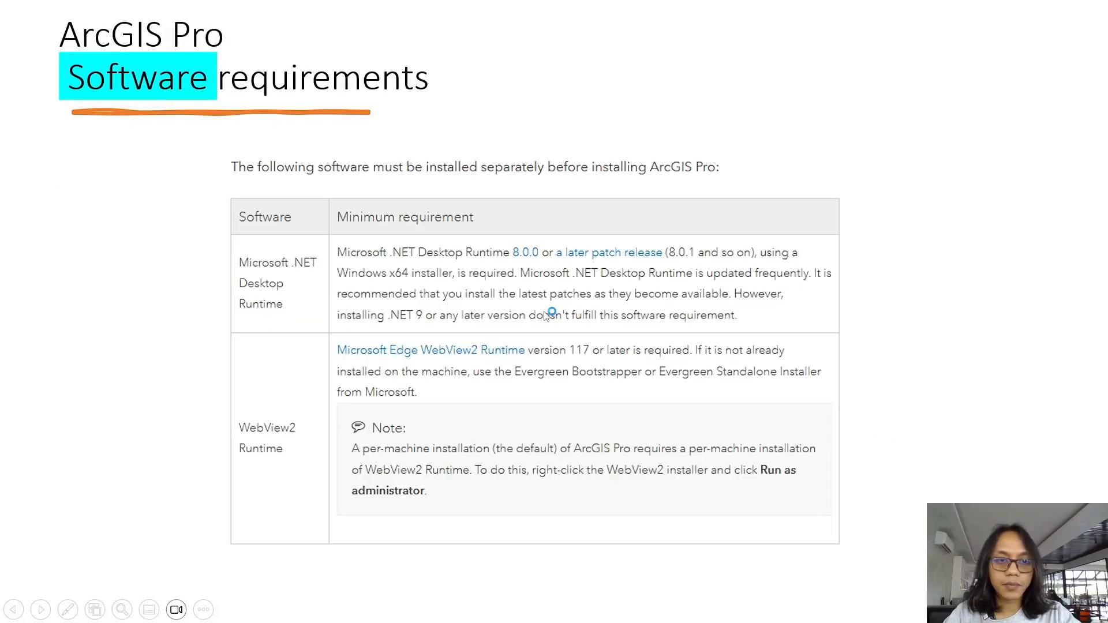
click(547, 315)
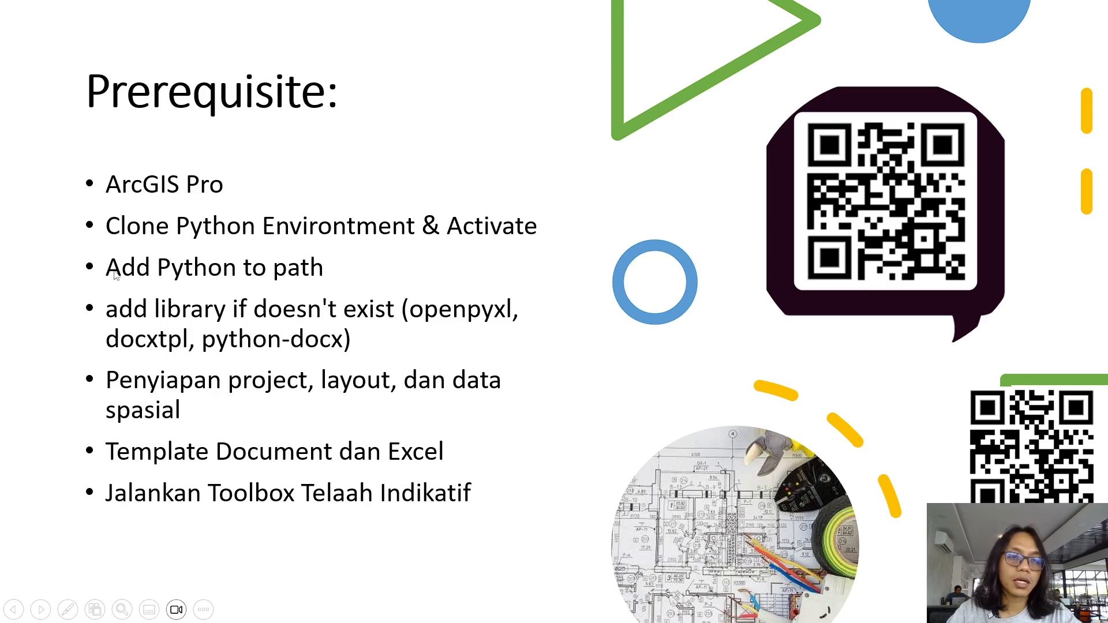
click(395, 272)
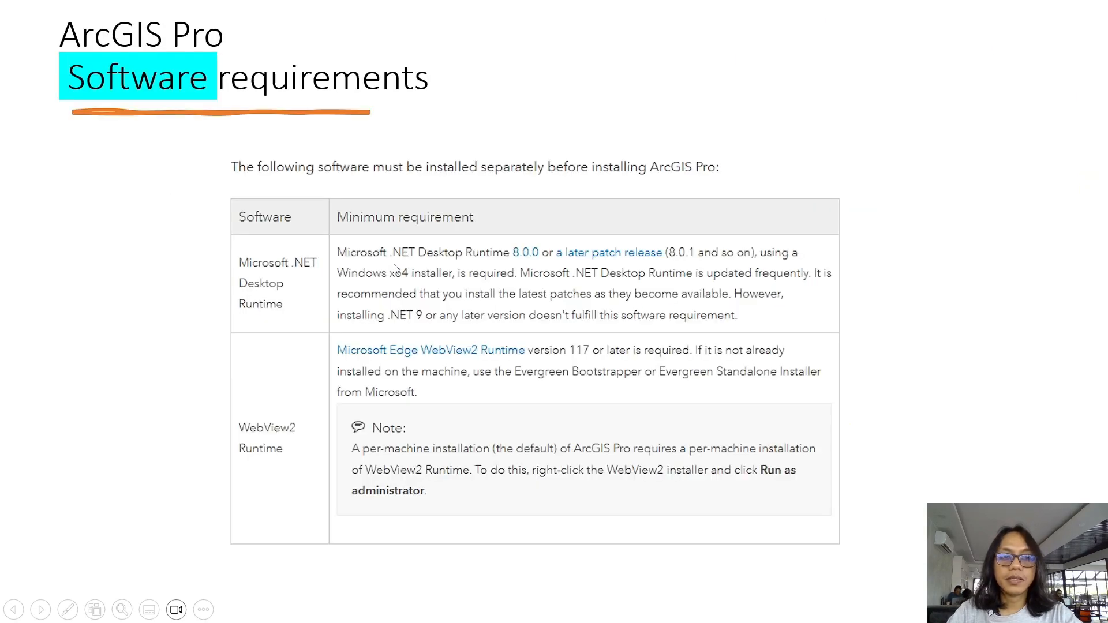
click(395, 268)
click(490, 87)
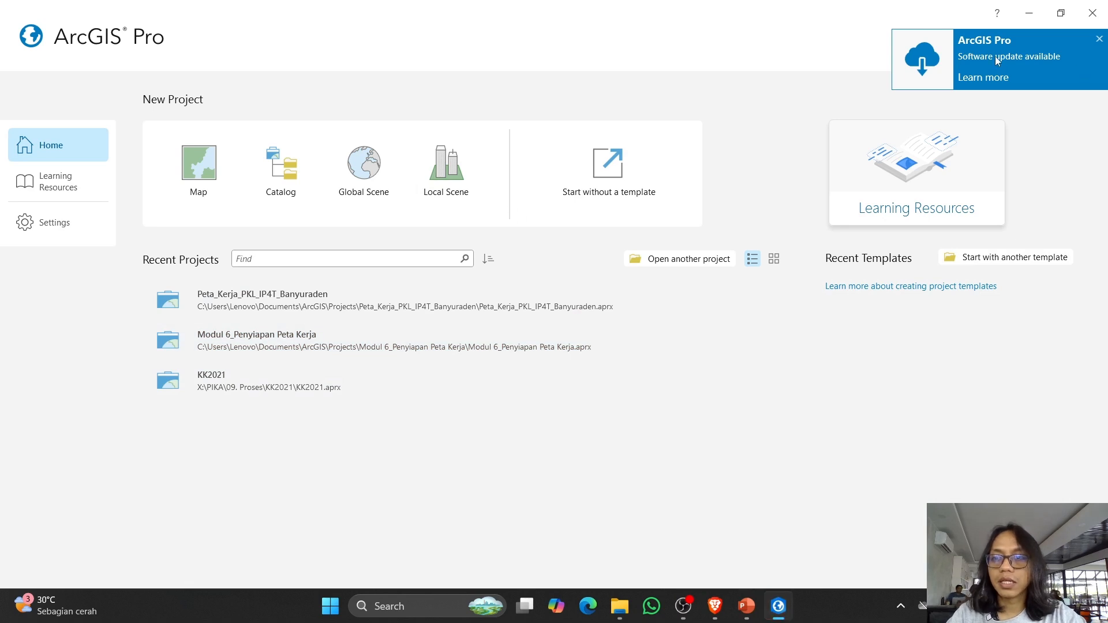
Step: Download the ArcGIS Pro 3.5.0 software update, checking the Download Manager and dismissing the WhatsApp notification while it runs
click(998, 60)
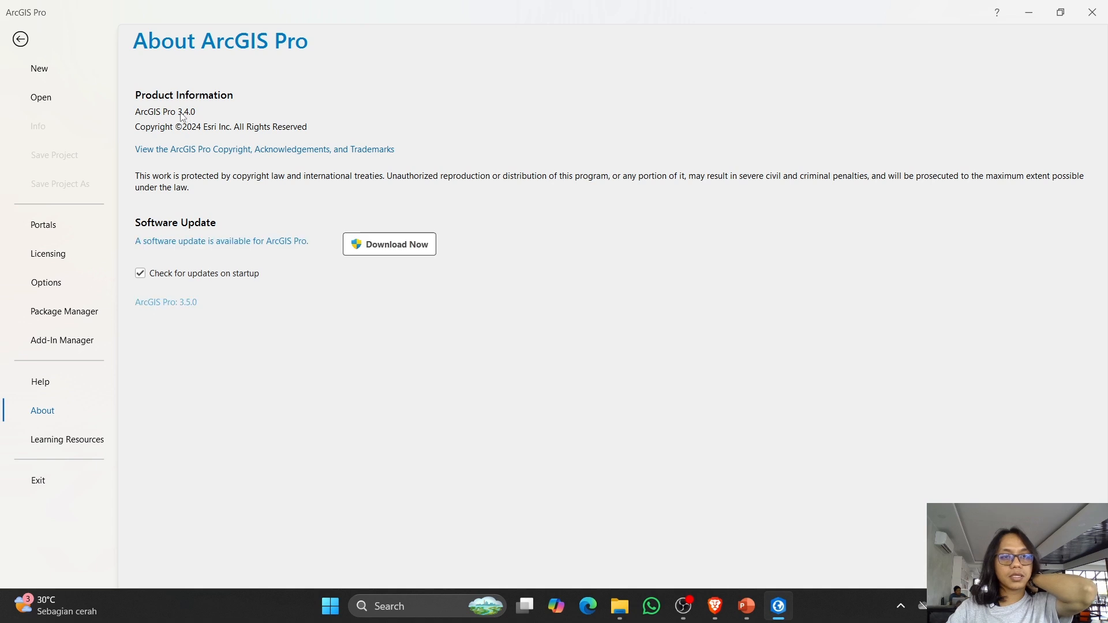
click(364, 242)
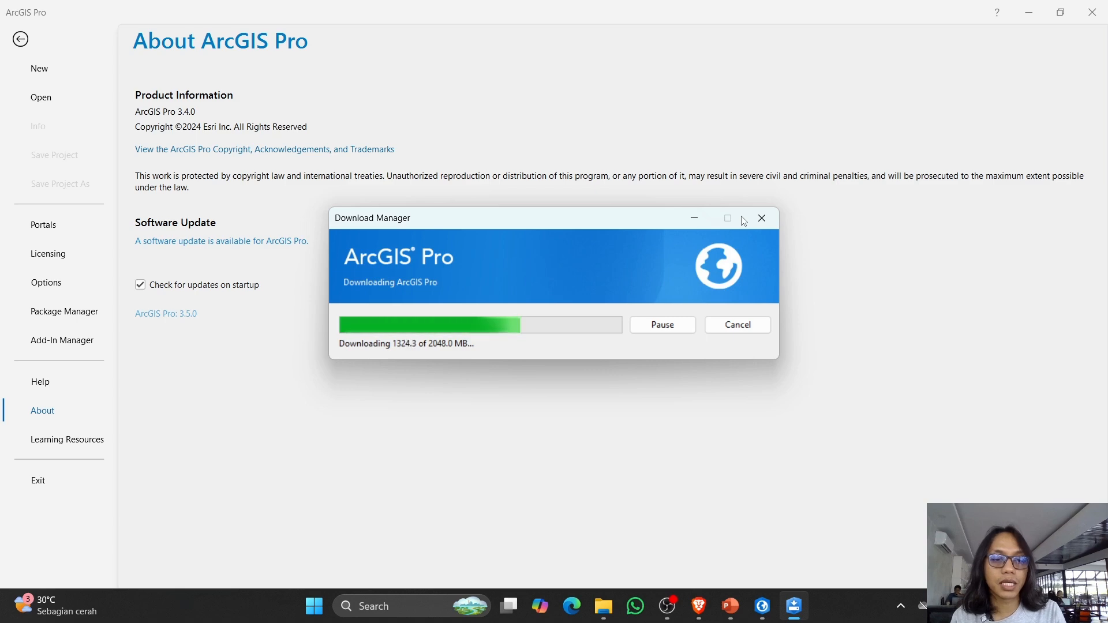
key(alt+Tab)
key(alt+Tab)
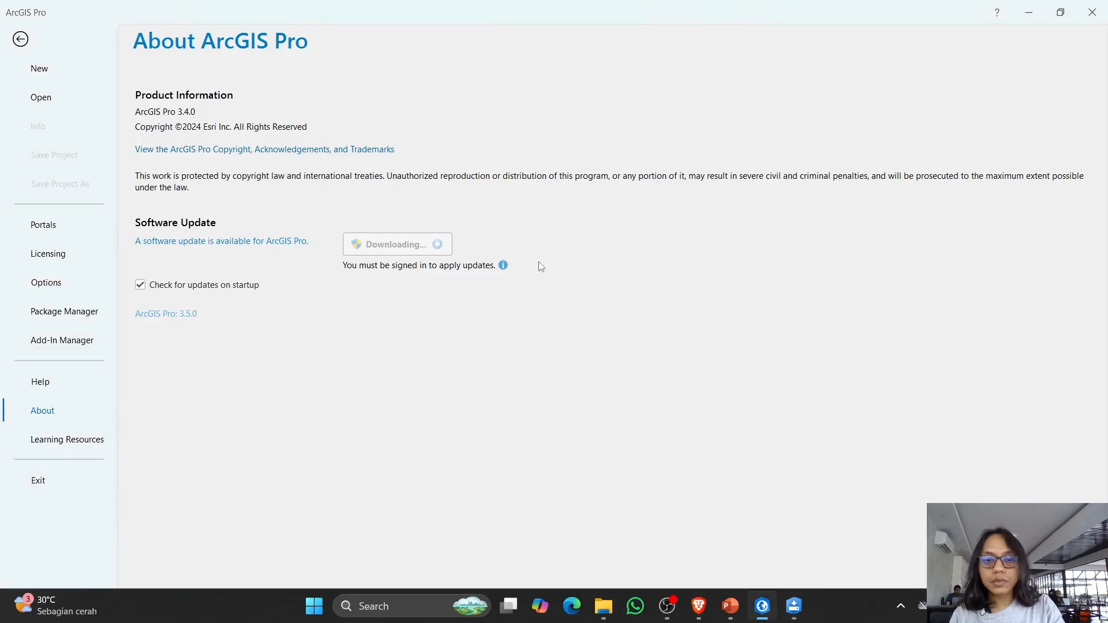
key(alt+Tab)
click(515, 245)
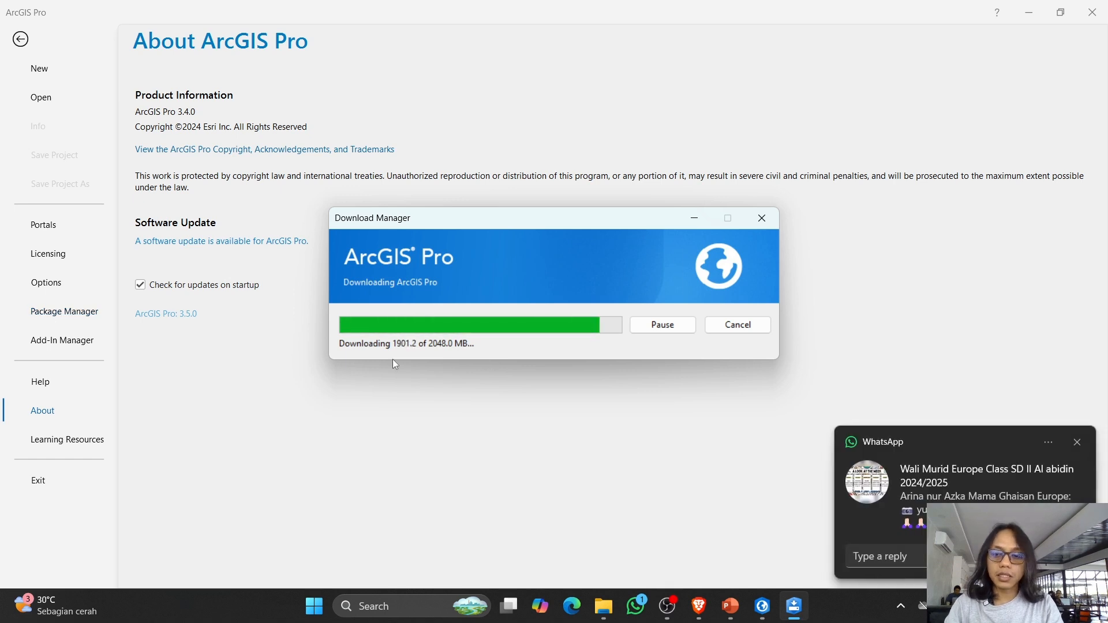
click(1077, 442)
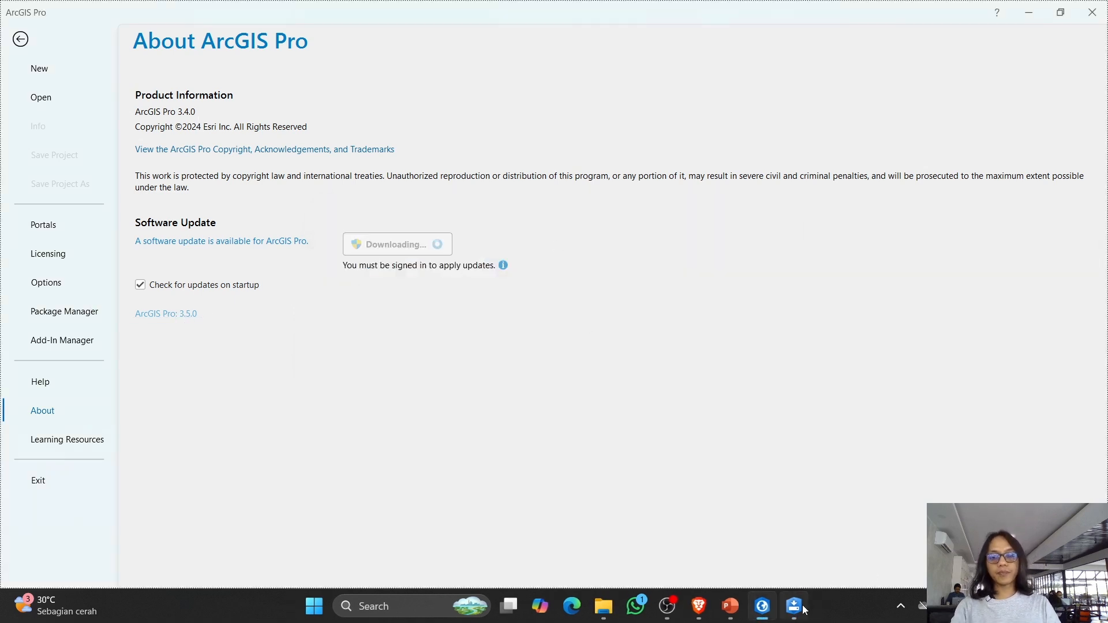
Step: Bring up the Download Manager, agree to the Master Agreement and let the ArcGIS Pro update install
click(804, 610)
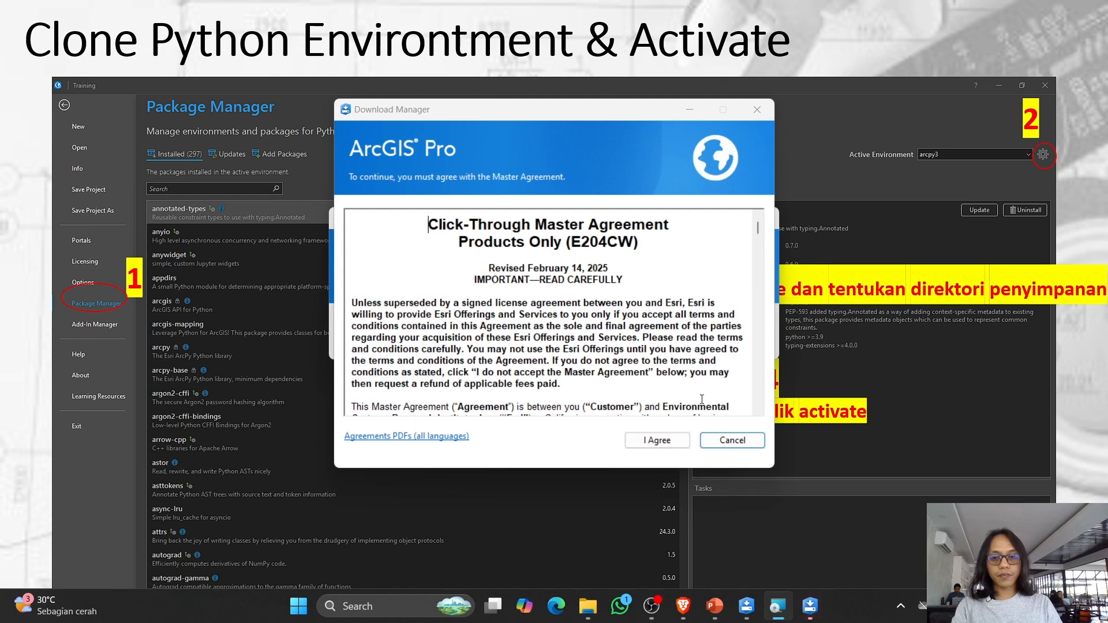
click(657, 440)
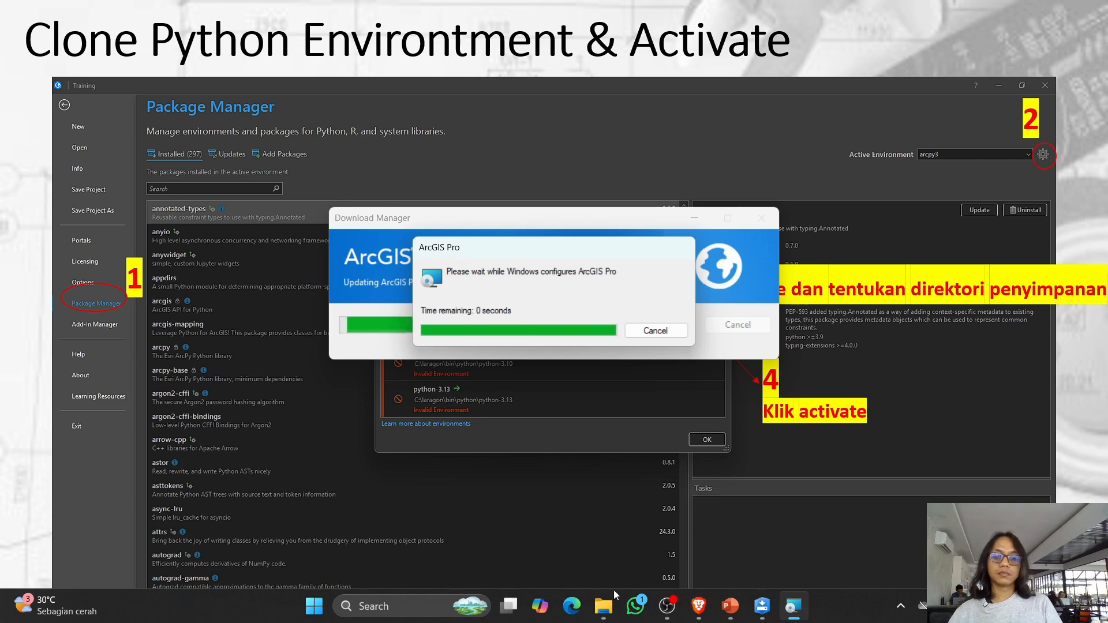
mouse_move(670, 606)
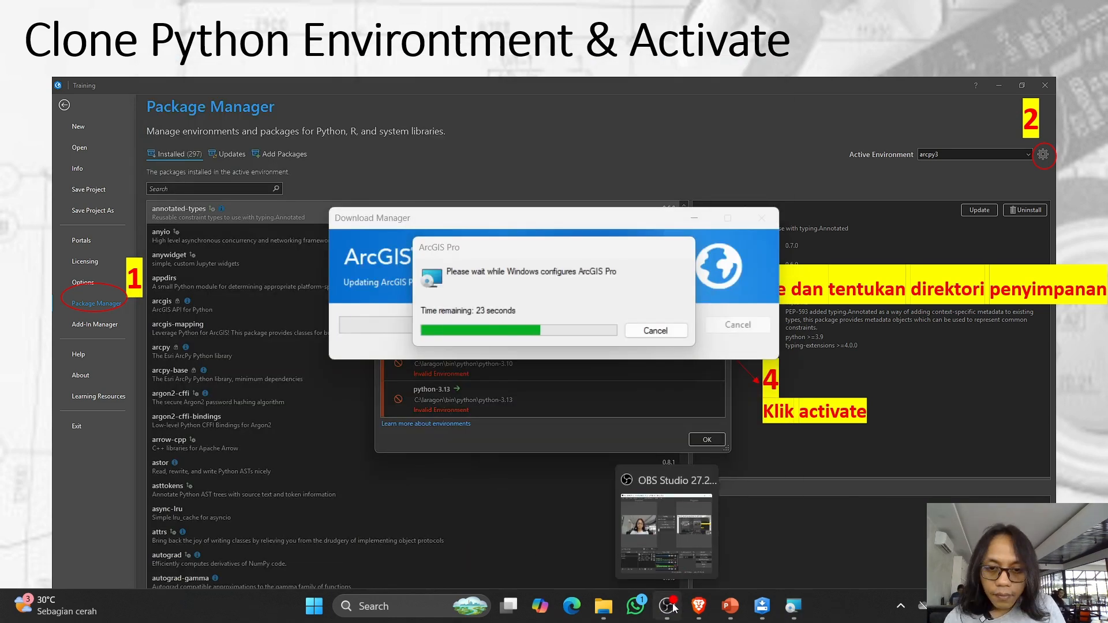
click(668, 606)
click(667, 606)
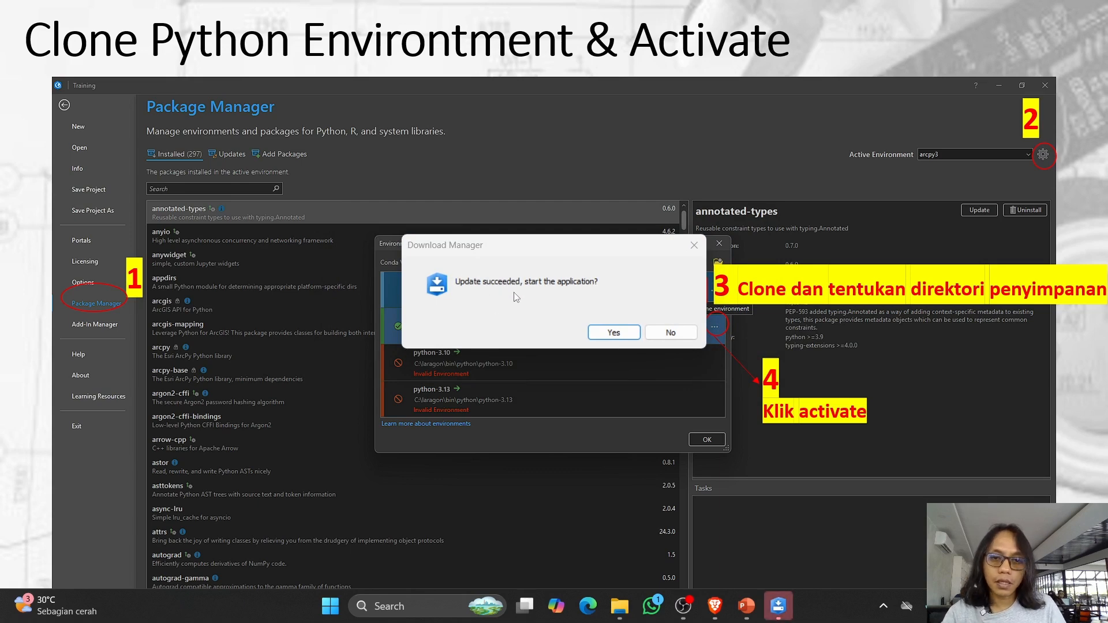
Step: Start the updated ArcGIS Pro and open its settings
click(621, 332)
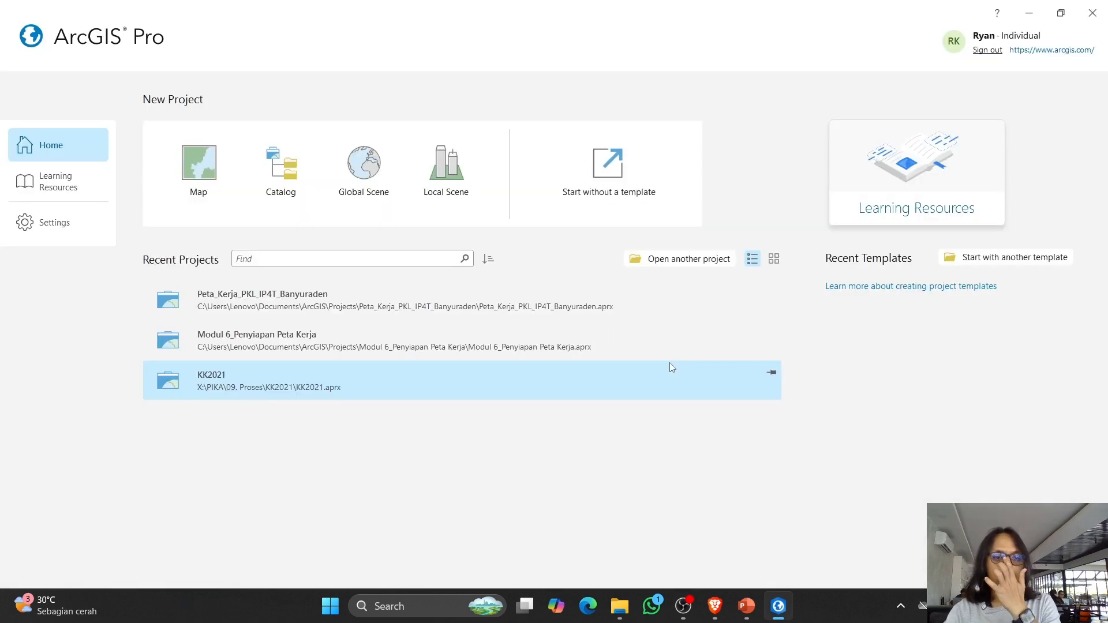
click(48, 225)
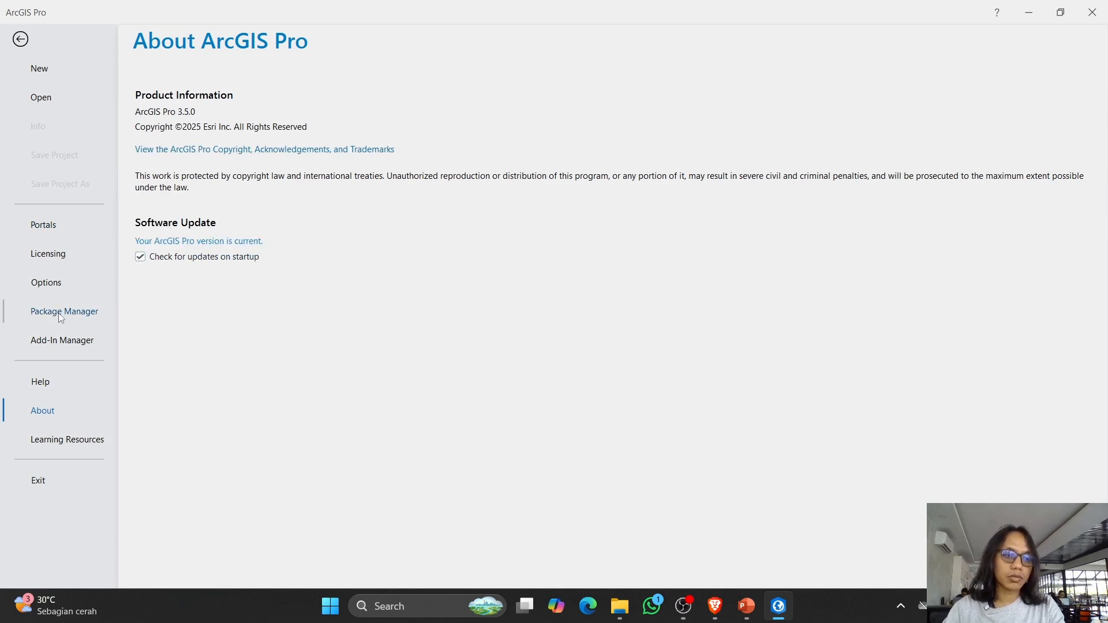
Step: Start cloning the default arcgispro-py3 environment and create a Python3 folder on the C: drive for its destination
click(80, 312)
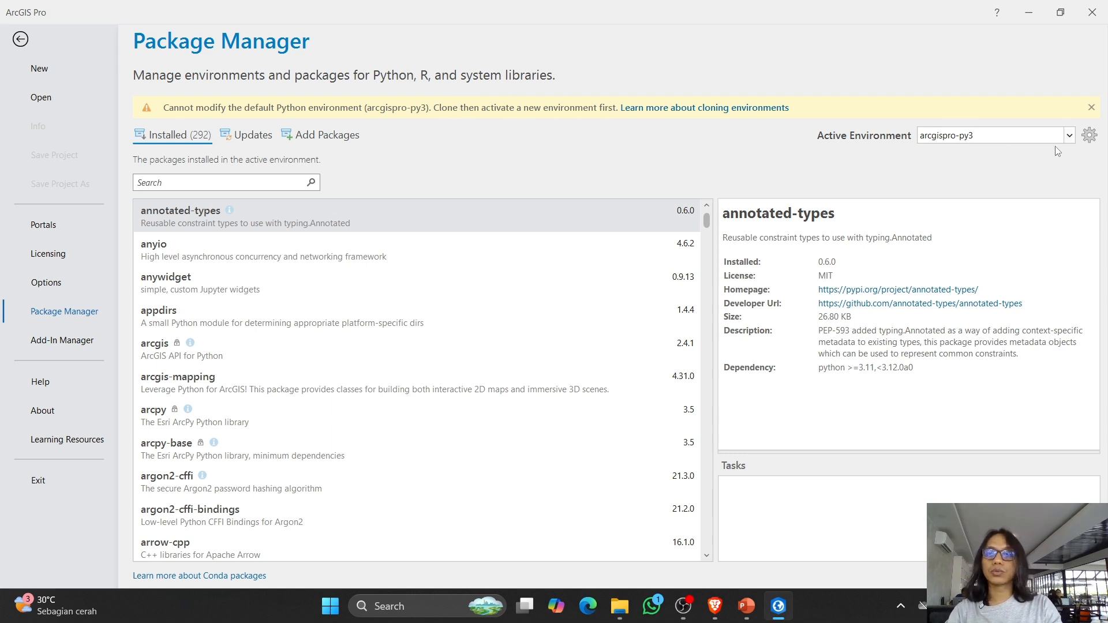
click(1090, 139)
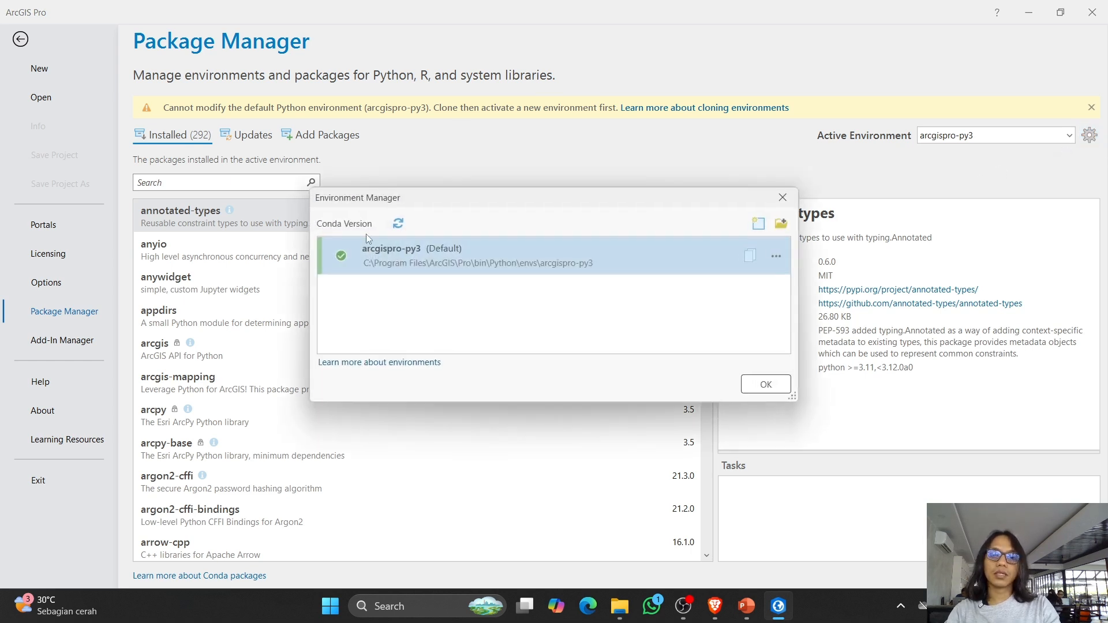
click(750, 255)
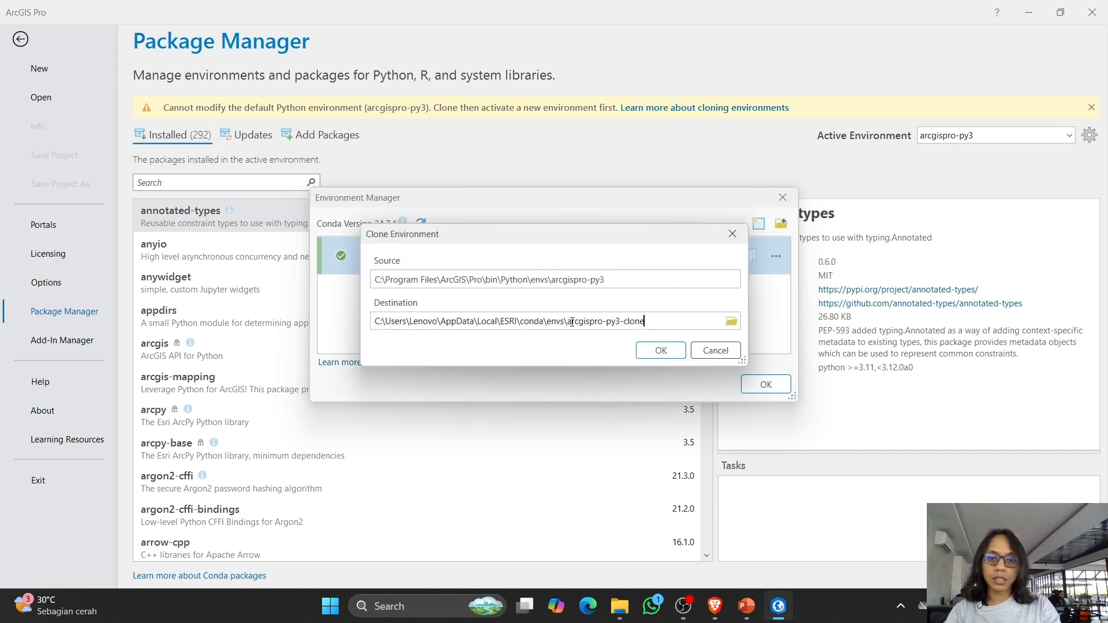
drag(568, 322, 663, 337)
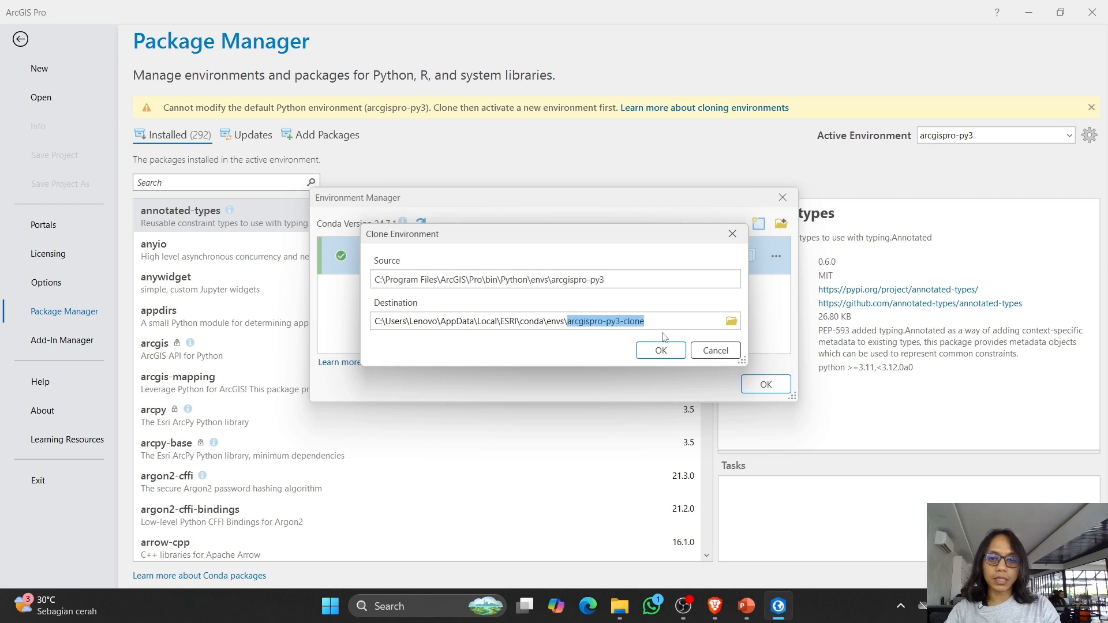
click(731, 321)
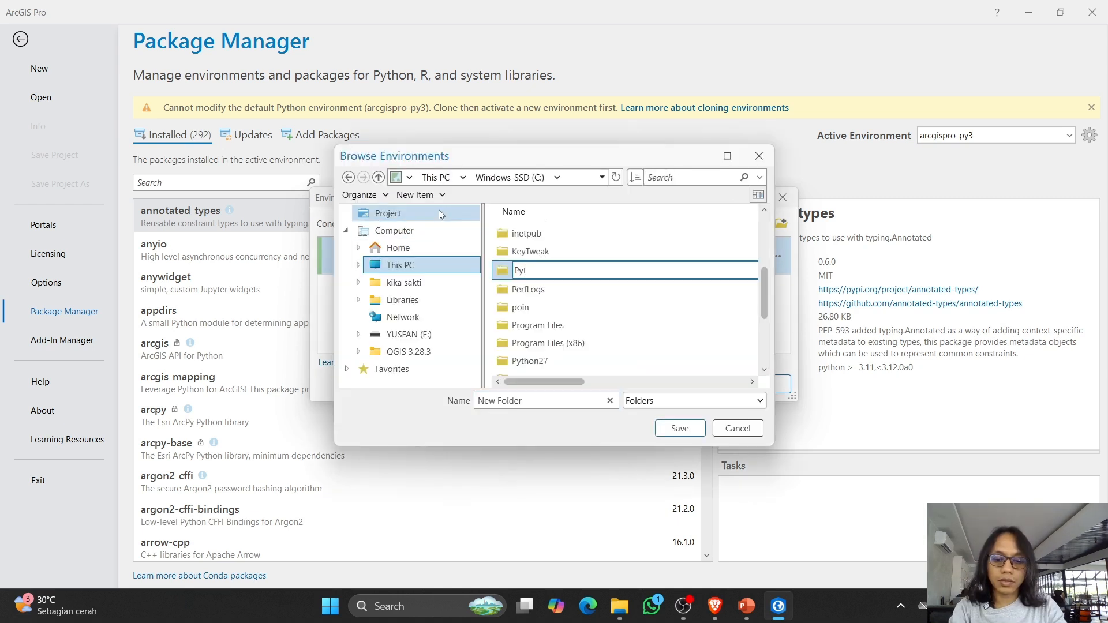
text(hon3)
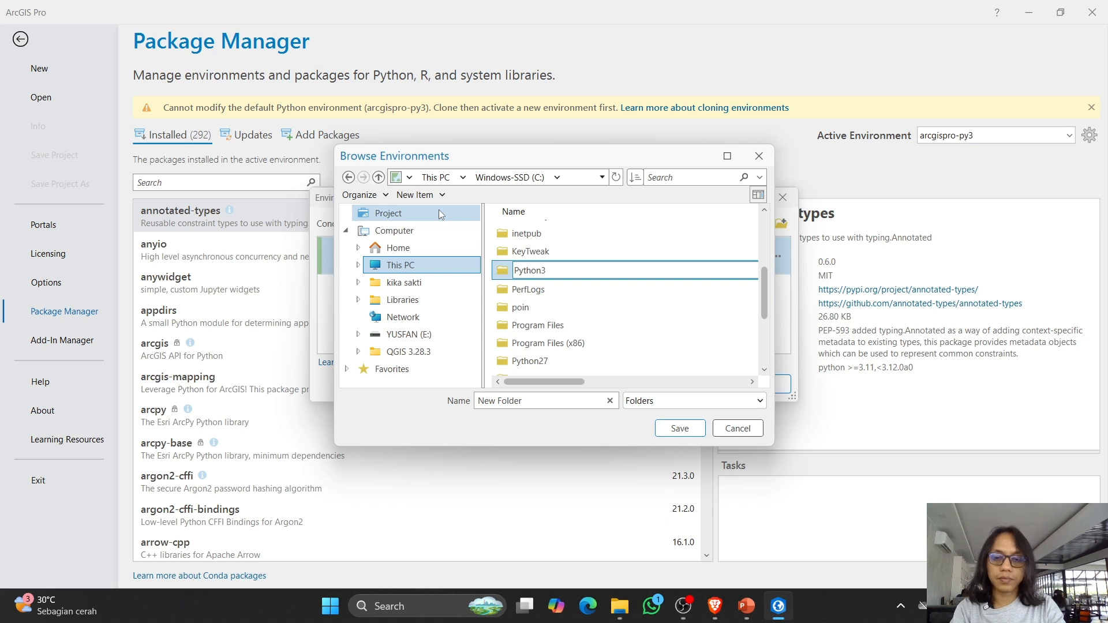
key(Return)
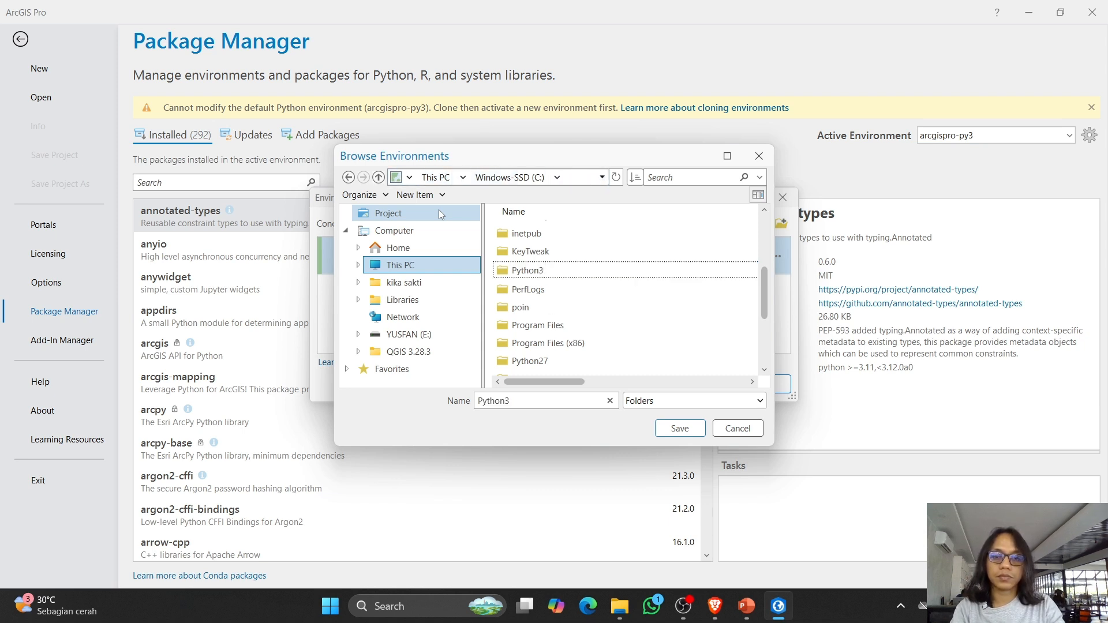
Step: Choose the Python3 folder as destination and clone the environment to C:\Python3\arcgispro-py3-clone
click(536, 274)
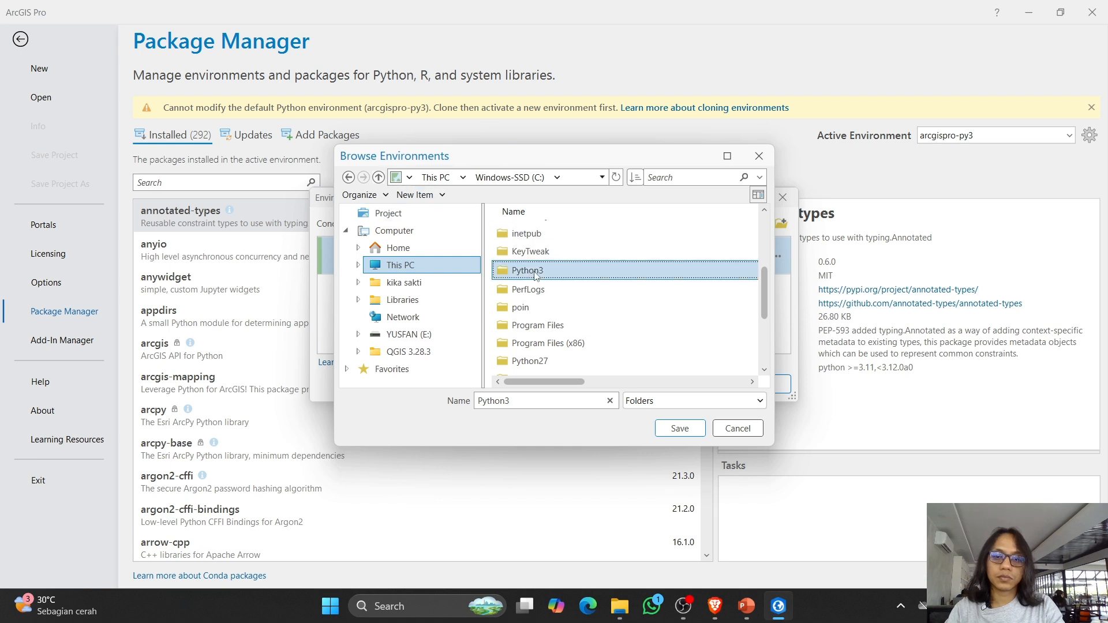
double_click(540, 275)
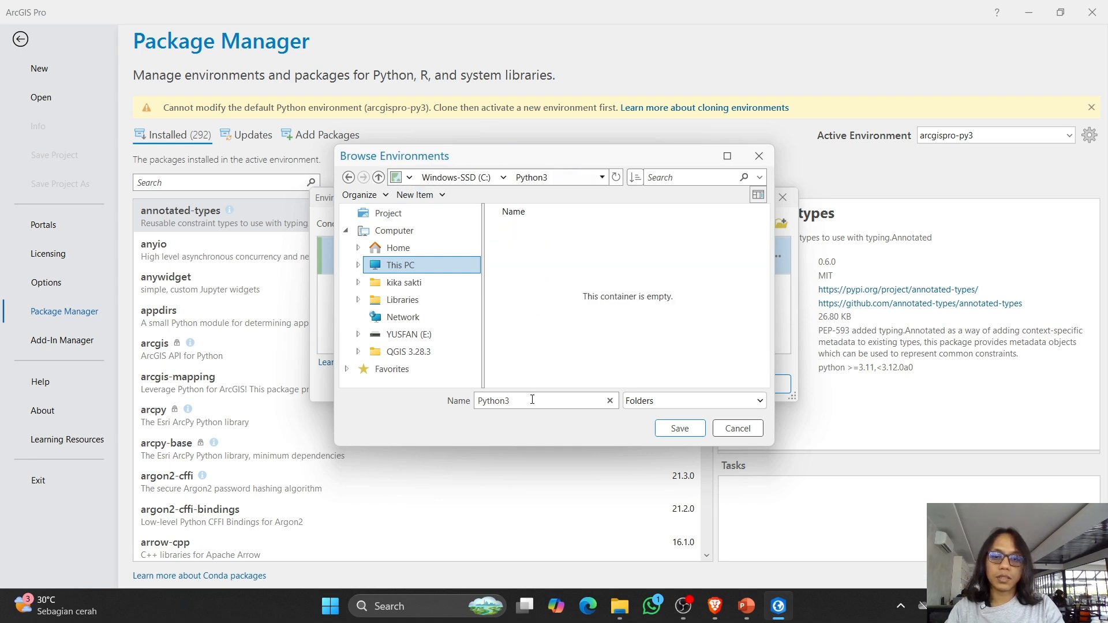
drag(537, 406, 437, 415)
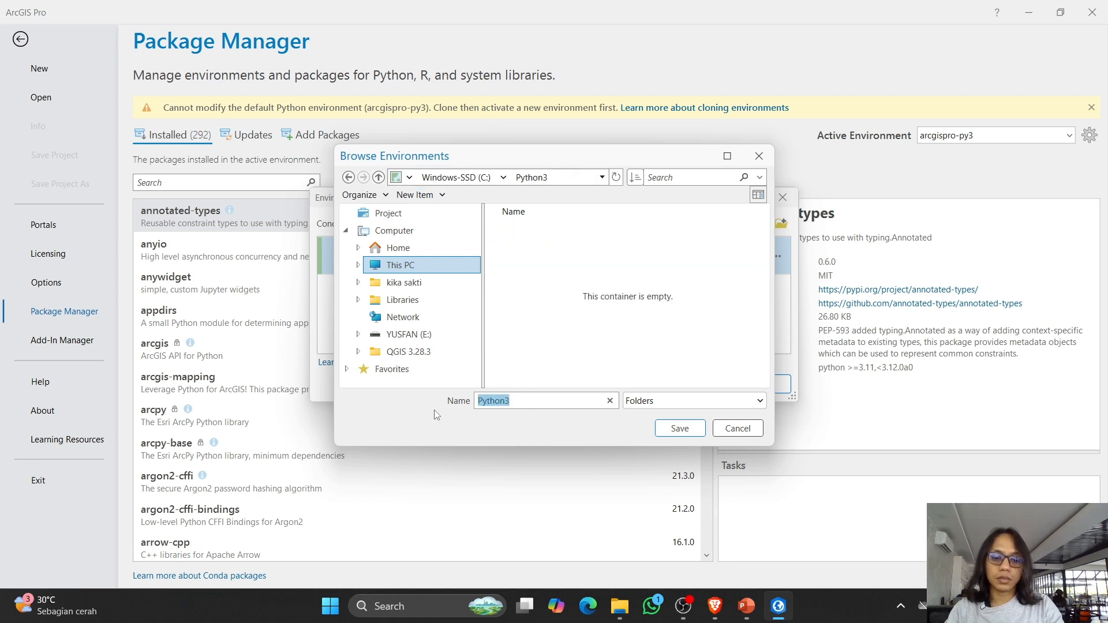
click(673, 428)
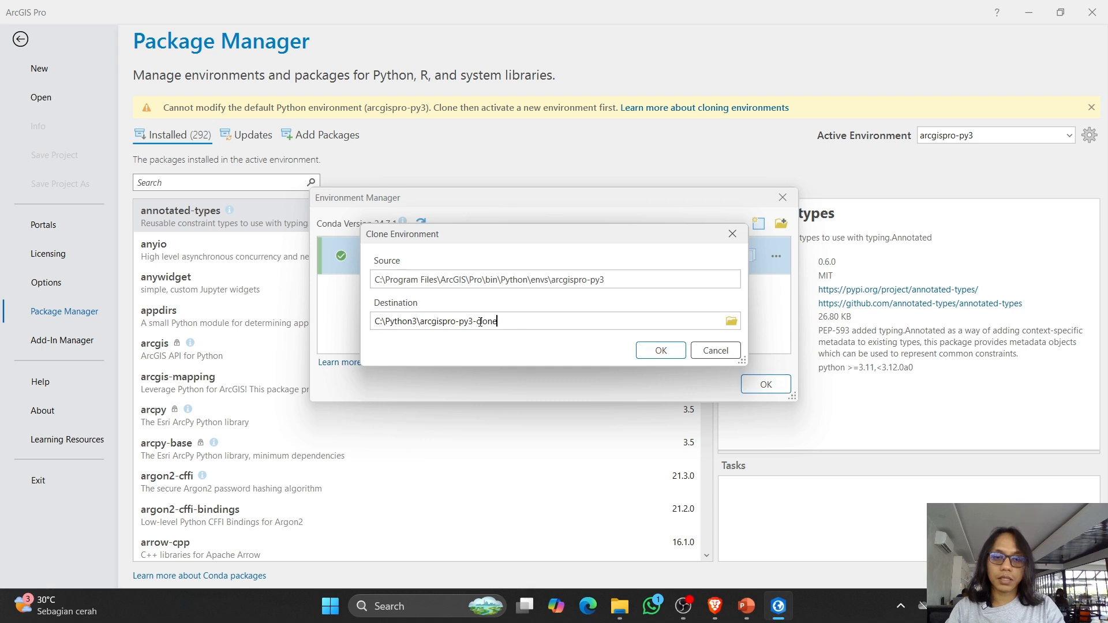
drag(496, 321, 332, 331)
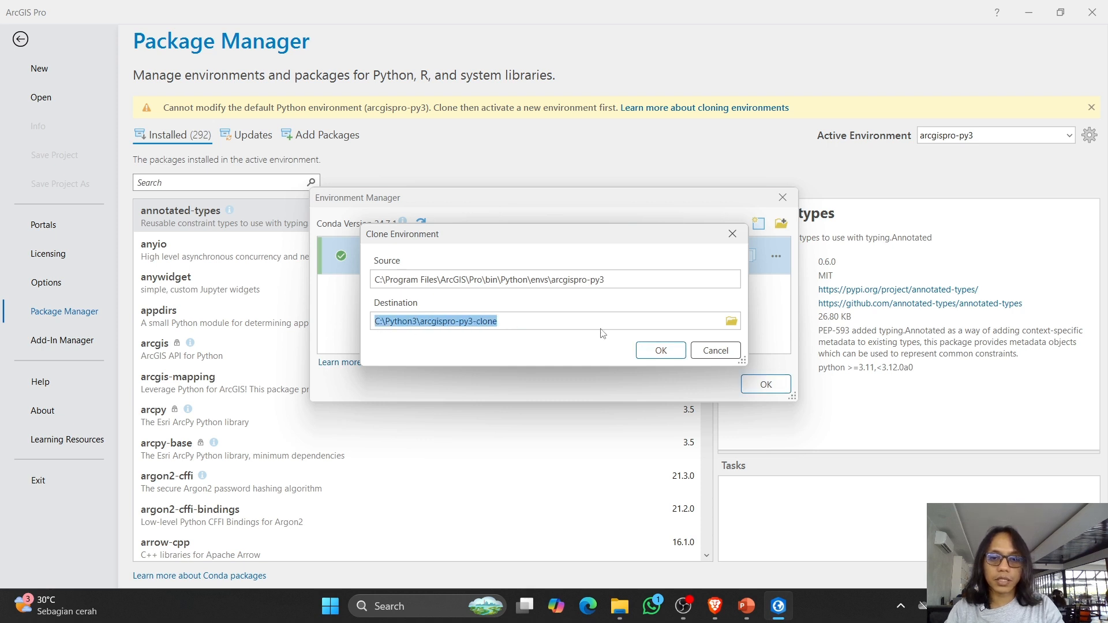
click(661, 350)
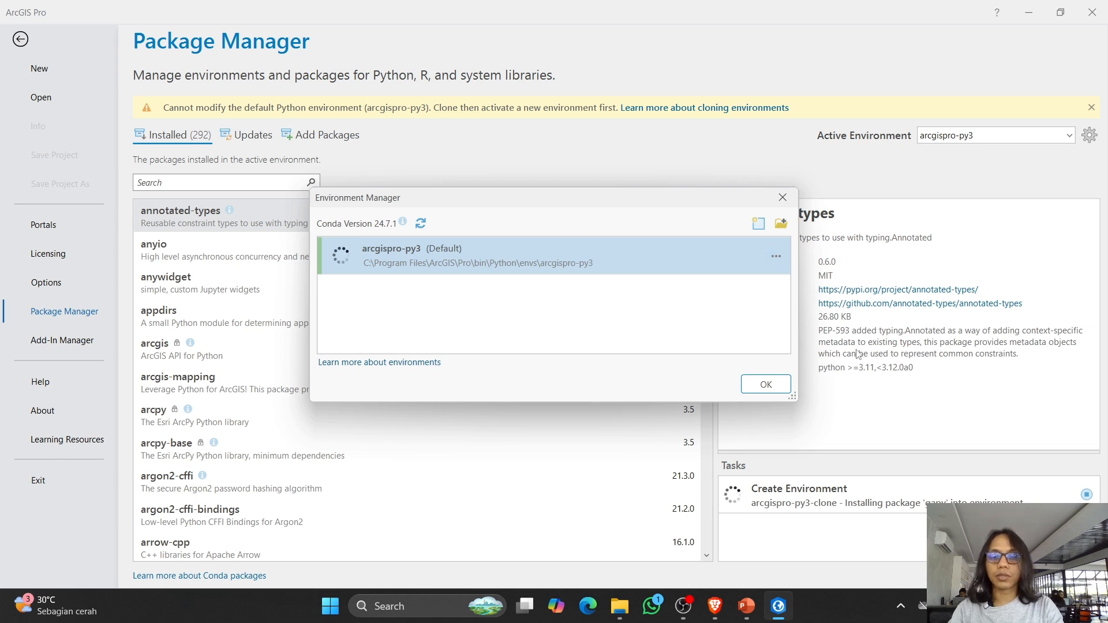
Step: Activate the arcgispro-py3-clone environment once cloning is done and close the Environment Manager
click(776, 255)
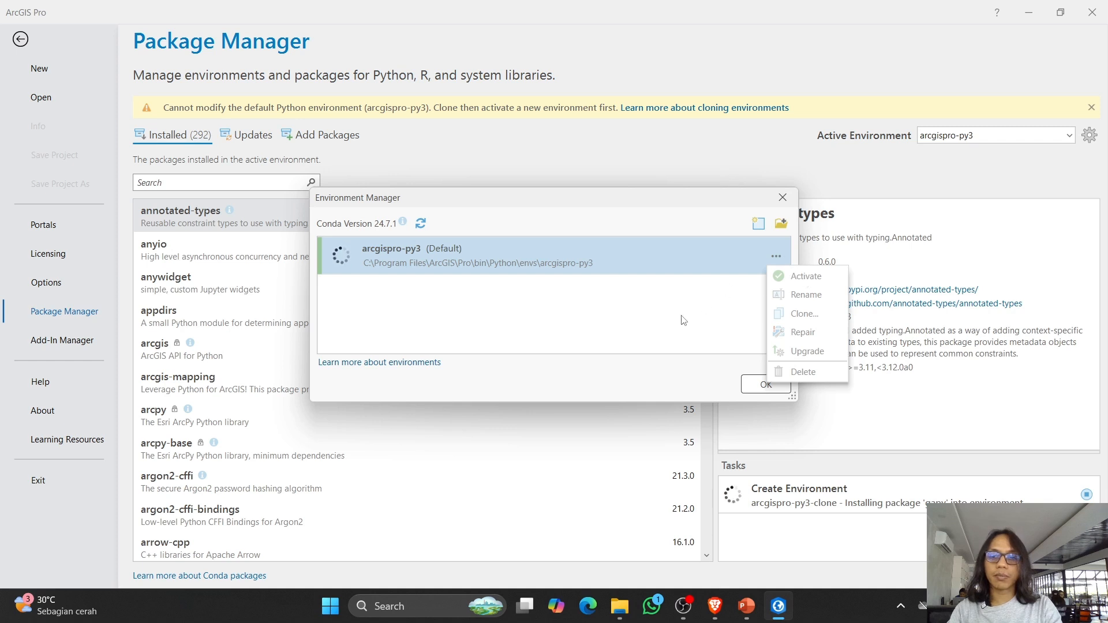
click(522, 297)
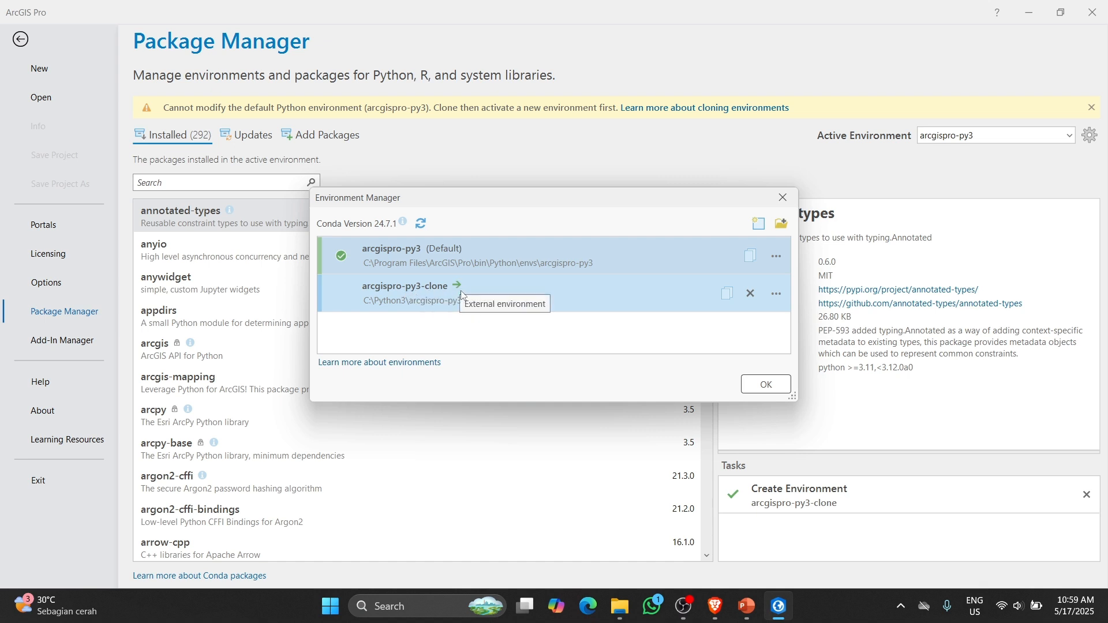
click(776, 295)
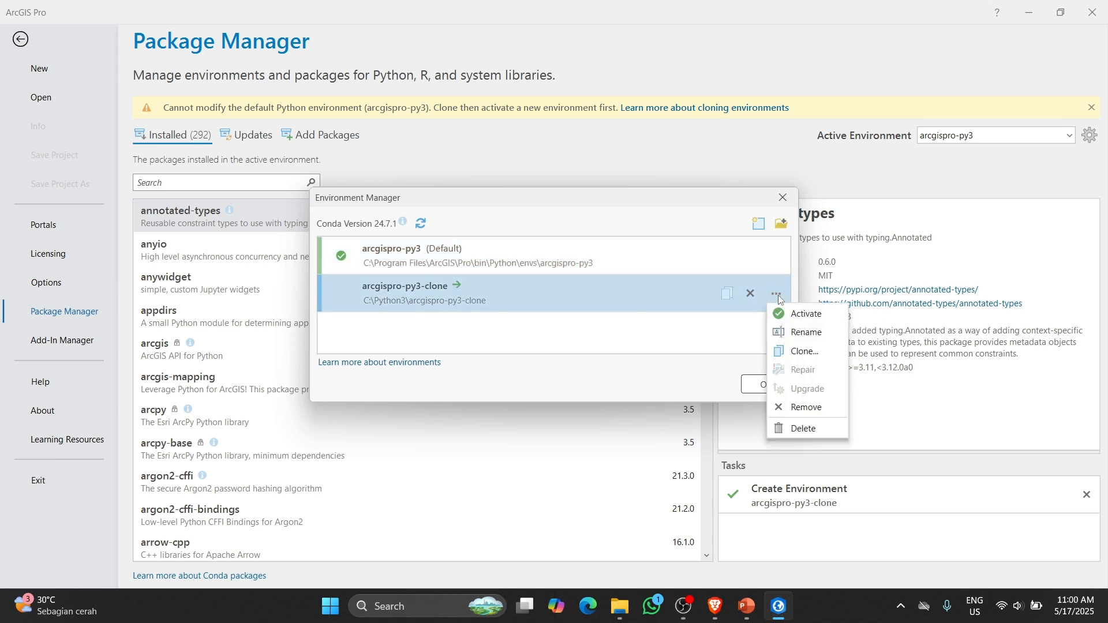
click(805, 314)
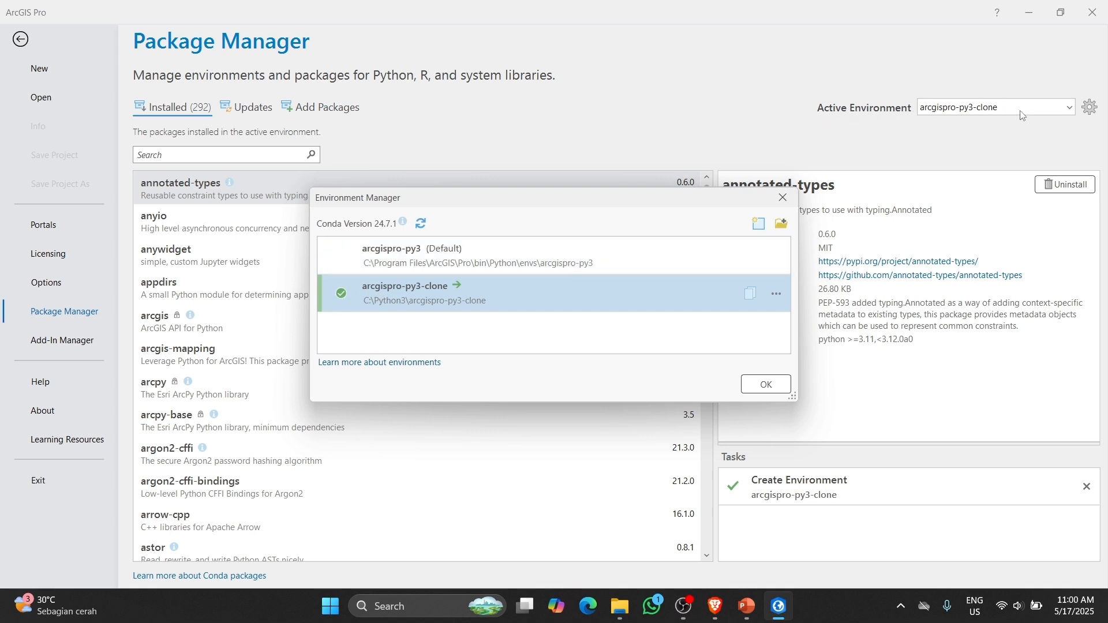
click(767, 385)
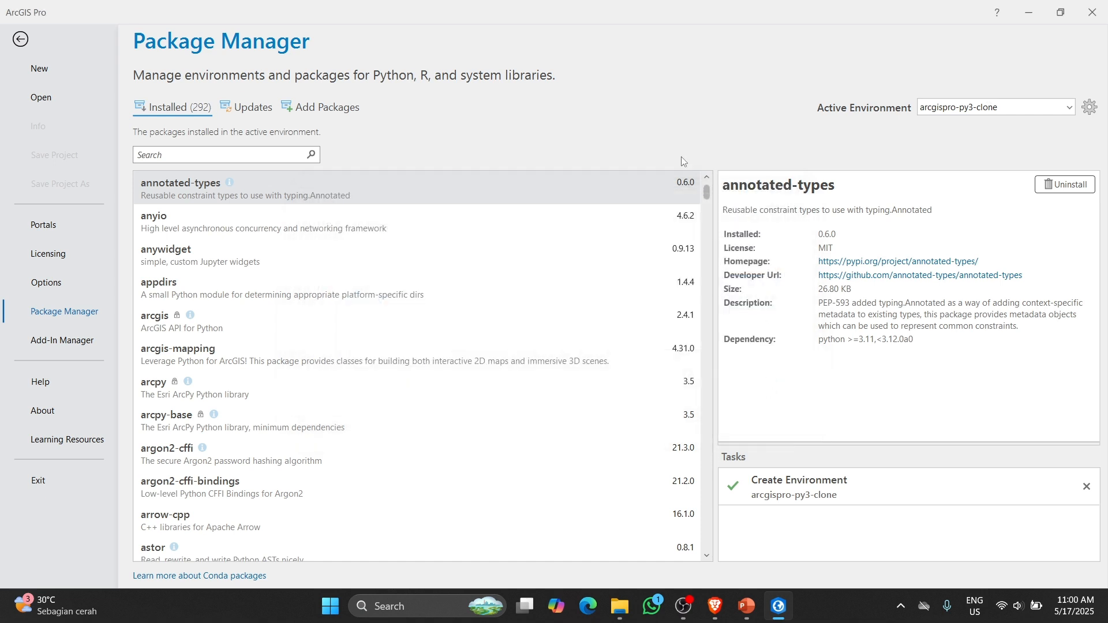
Step: Search the packages available to add for python-doc
click(321, 111)
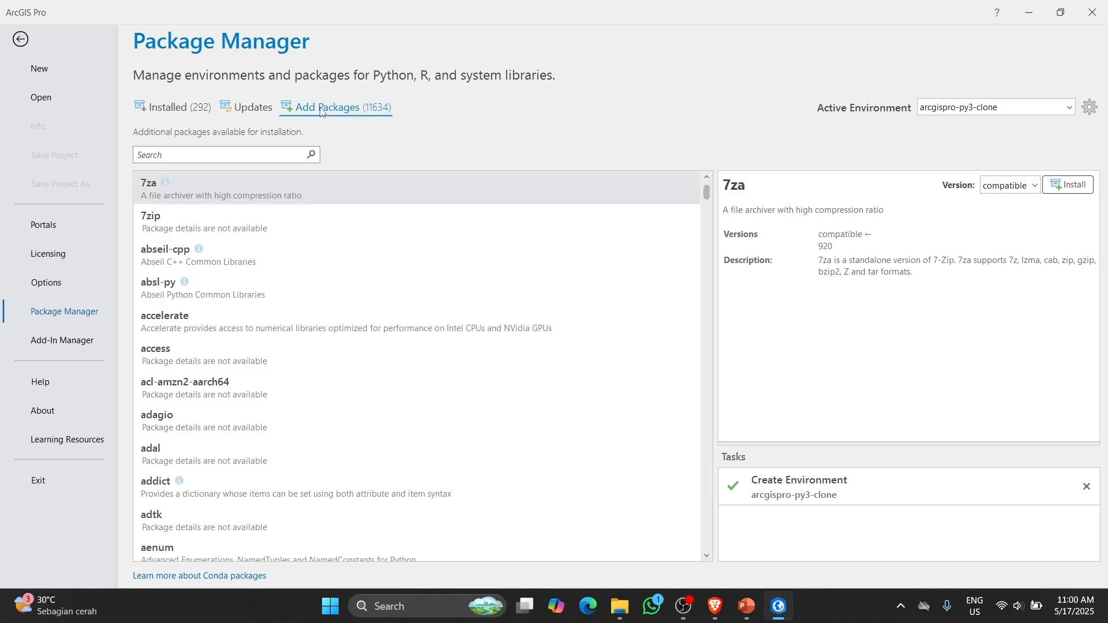
click(254, 154)
text(p)
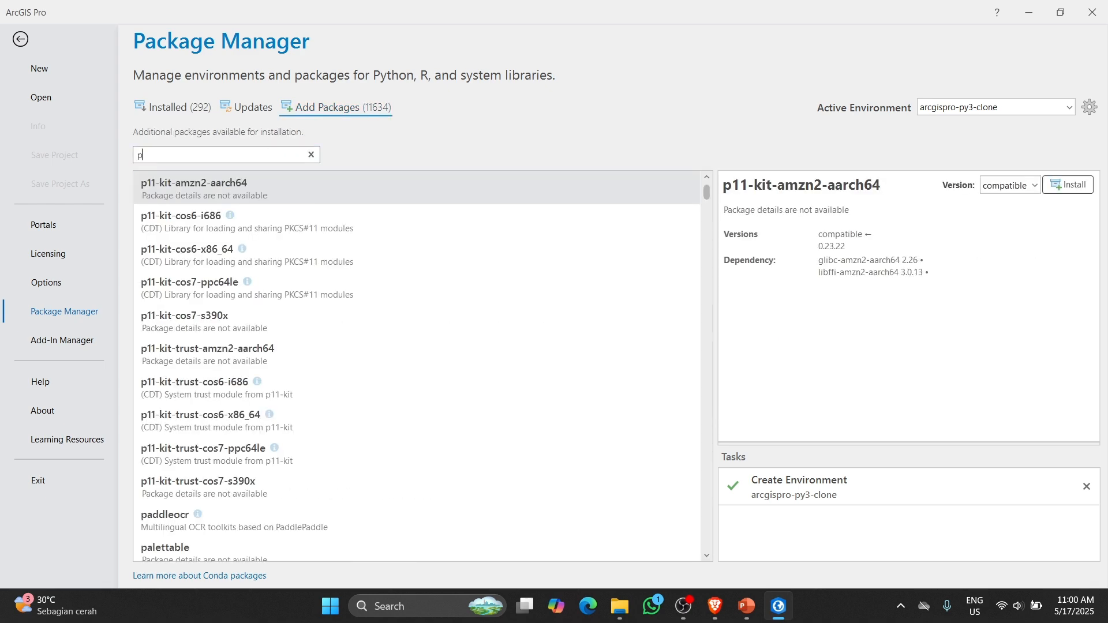
text(ython)
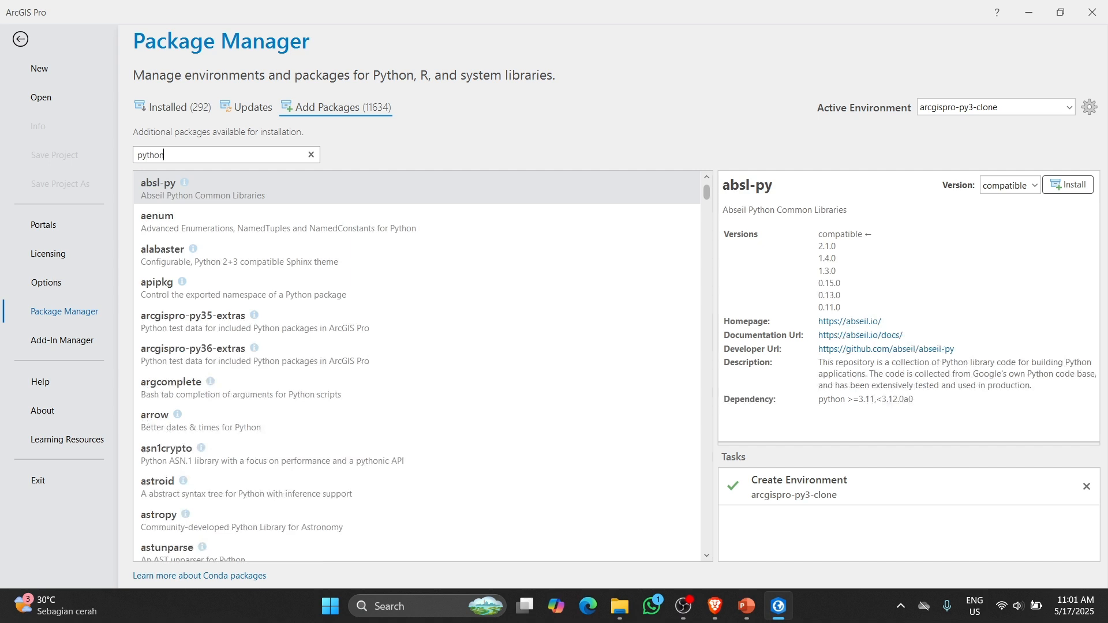
text(-do)
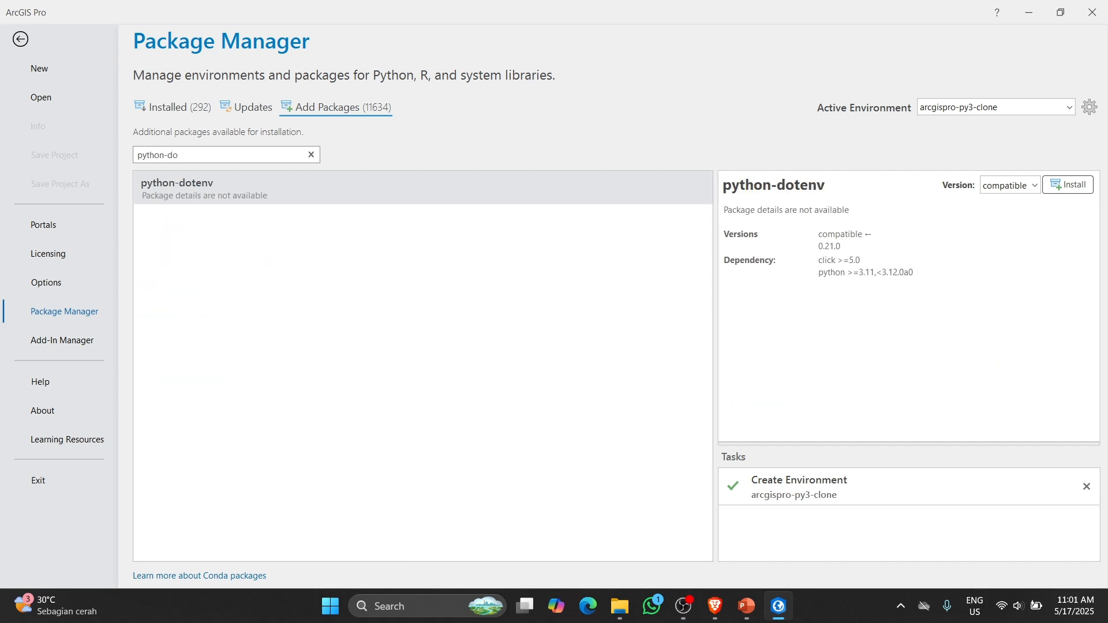
text(c)
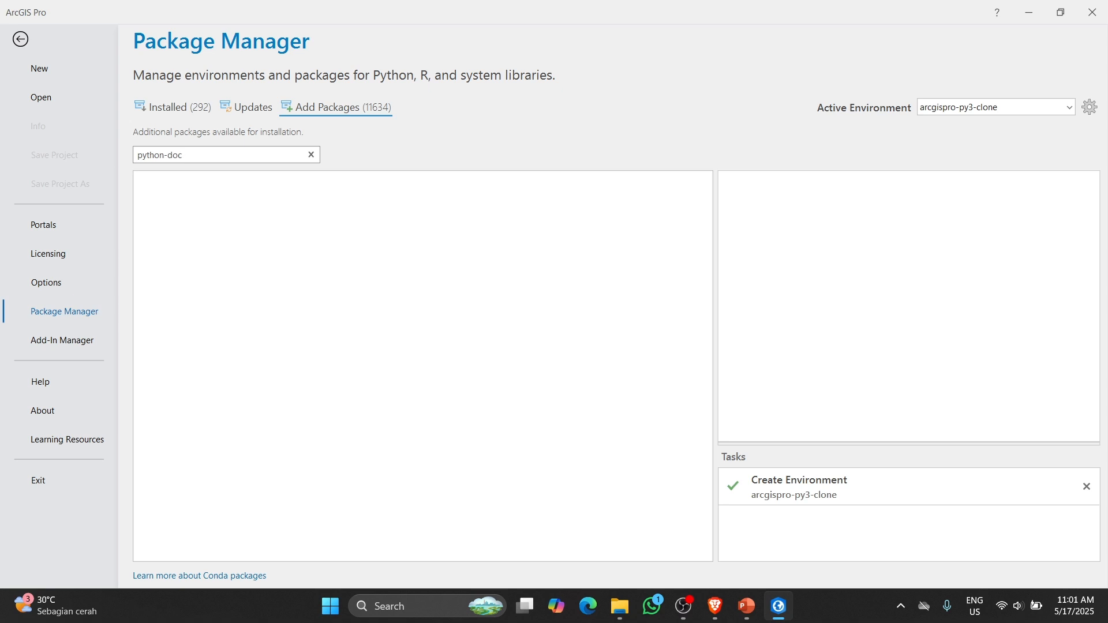
Step: Replace the package search with openpy and view the details of the openpyxl package
key(BackSpace)
key(BackSpace)
key(BackSpace)
key(BackSpace)
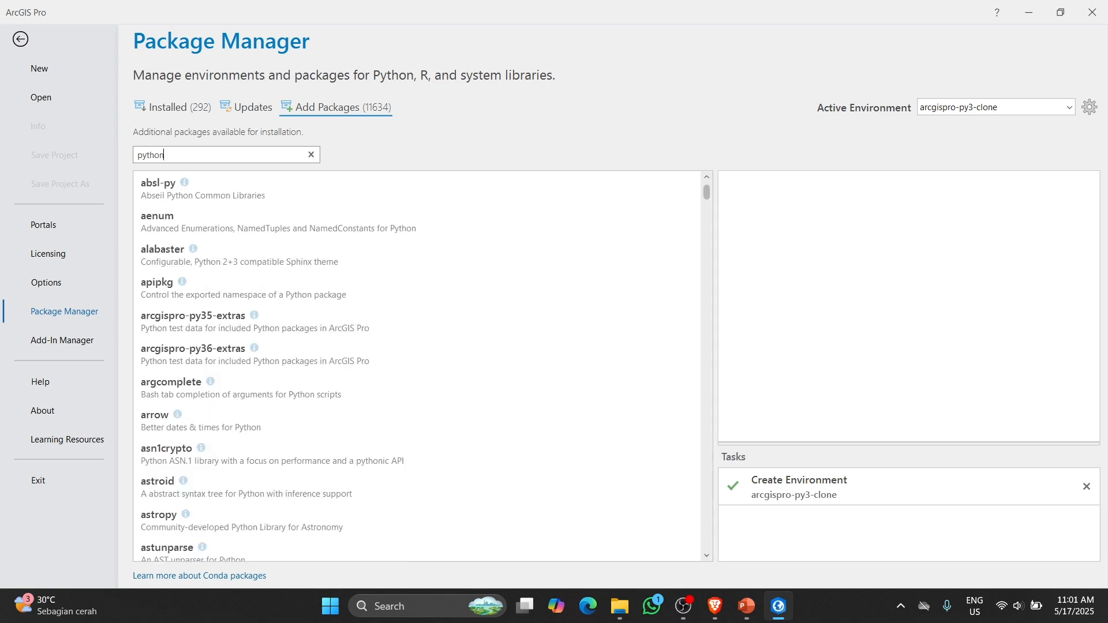
key(BackSpace)
key(BackSpace)
key(BackSpace)
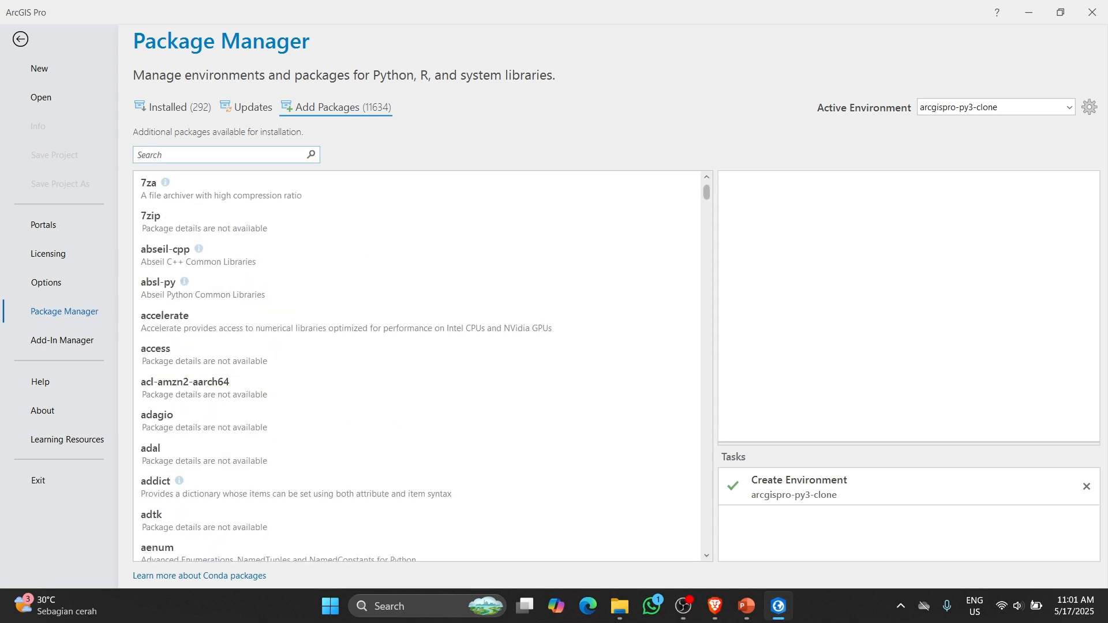
text(openpy)
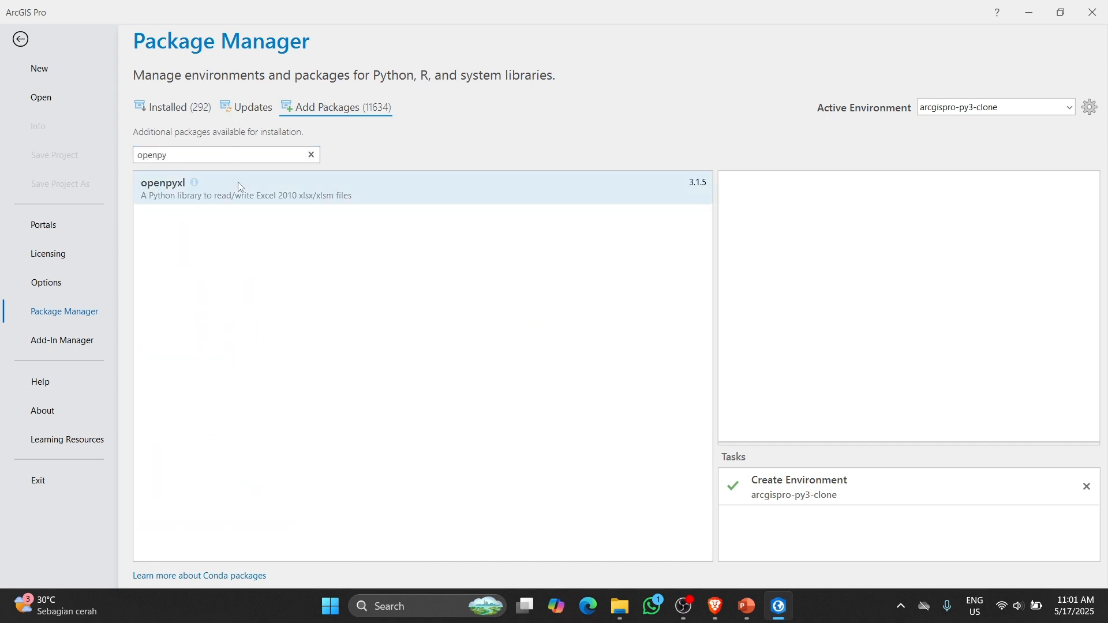
click(302, 186)
drag(191, 155, 671, 168)
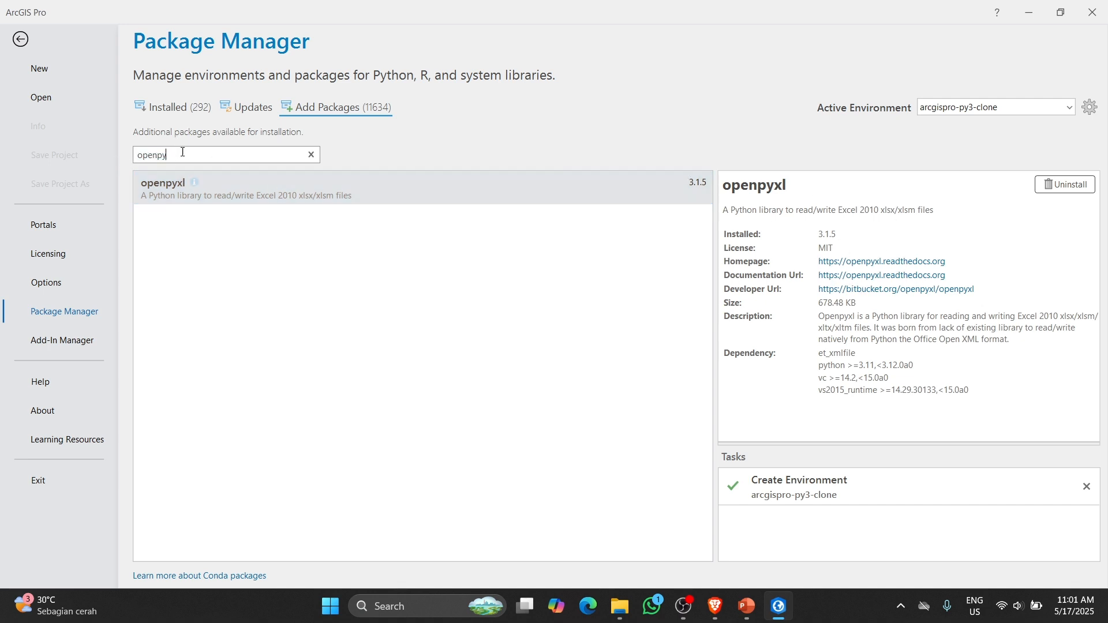
Step: Search the packages available to add for docxtpl, also checking the list of package updates
drag(177, 154, 101, 157)
text(docxtp)
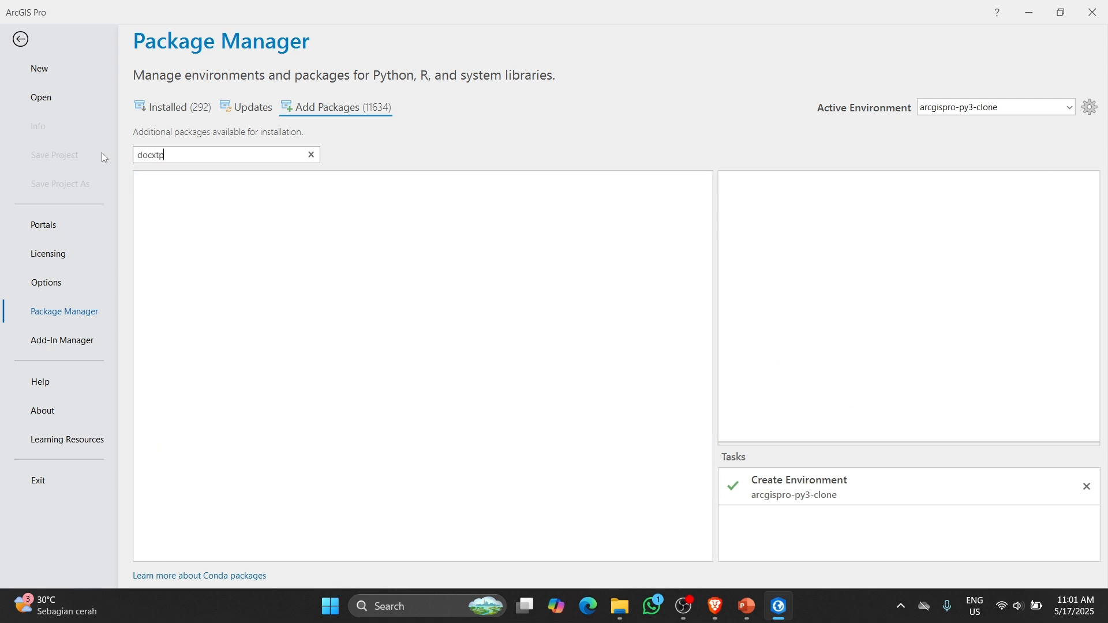
text(l)
click(247, 107)
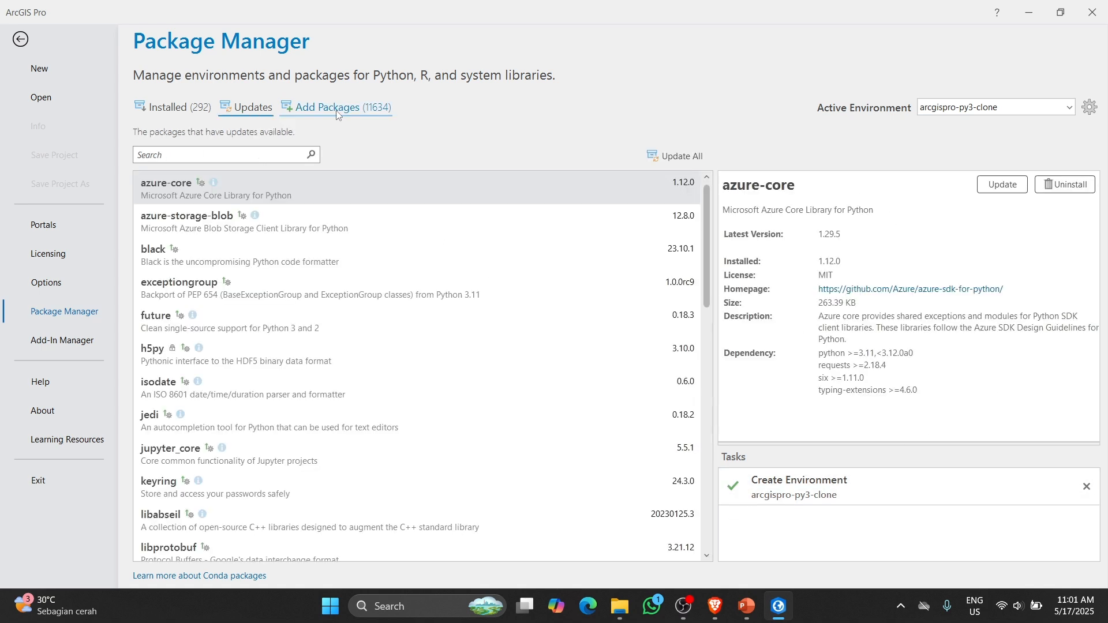
click(337, 110)
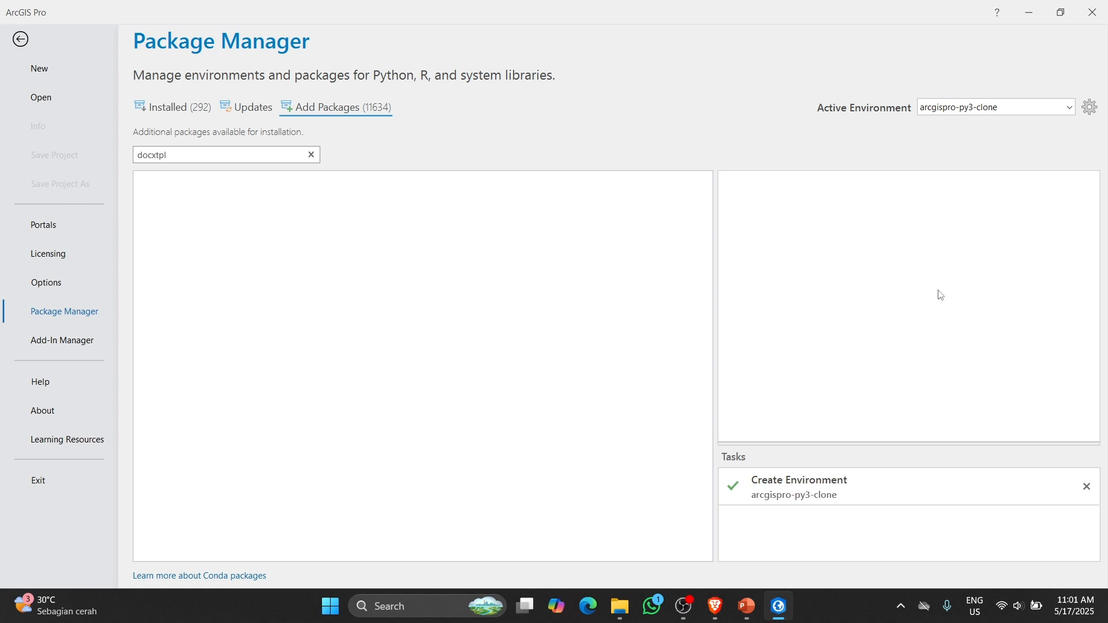
Step: Switch to the PowerPoint slide show and advance to the slide on adding Python to the Windows environment
click(732, 494)
mouse_move(740, 611)
click(823, 533)
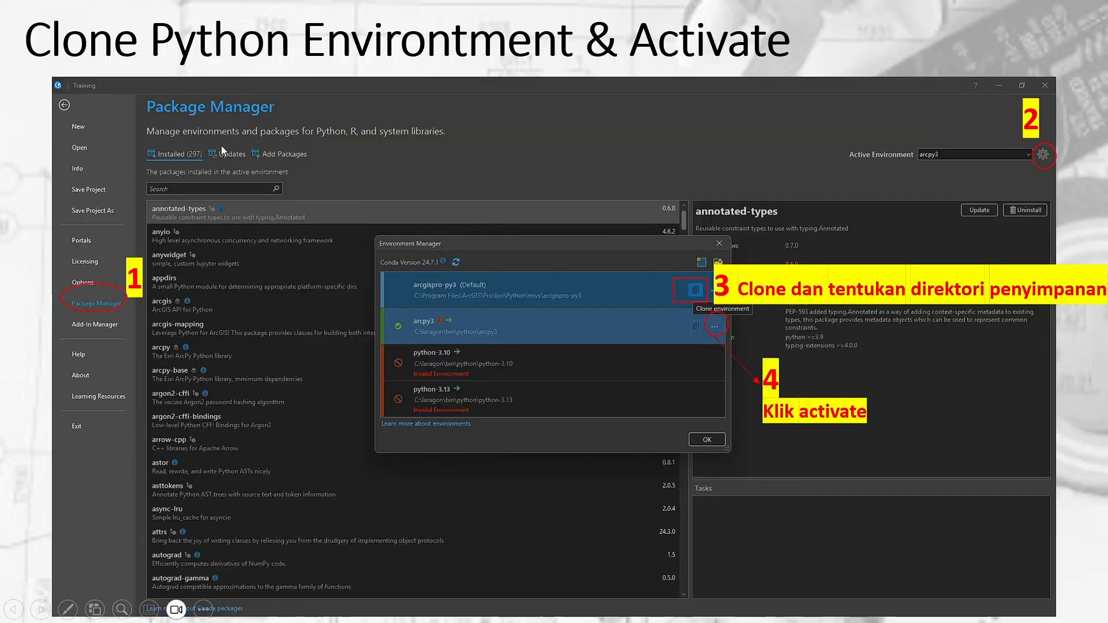
click(243, 171)
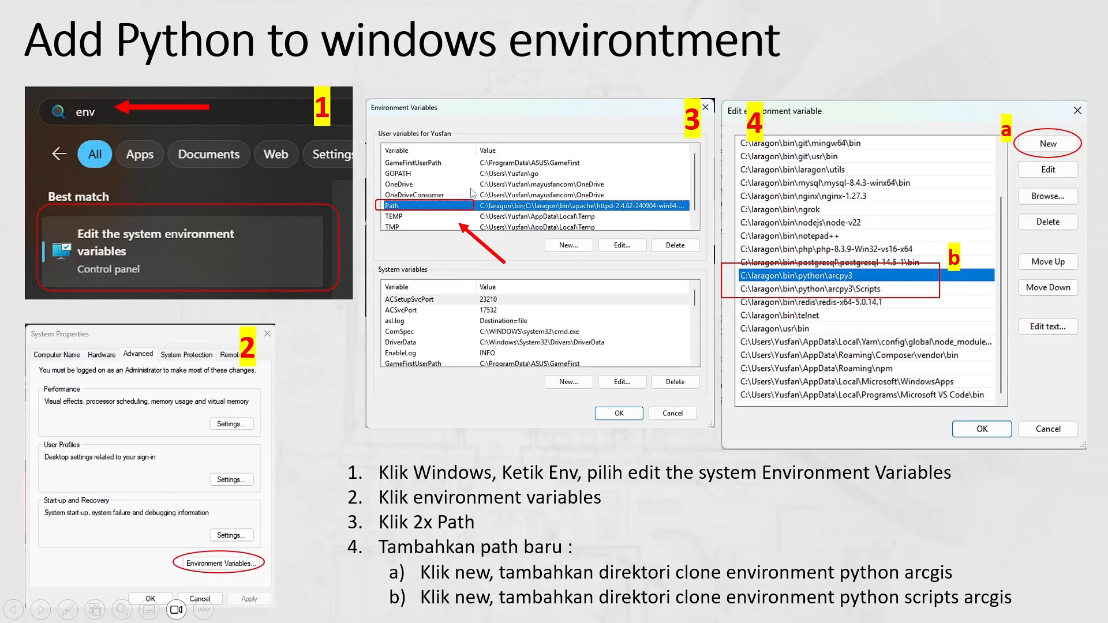
Step: Search Windows for env, open the system environment variables settings, and bring up the Environment Variables dialog
key(super)
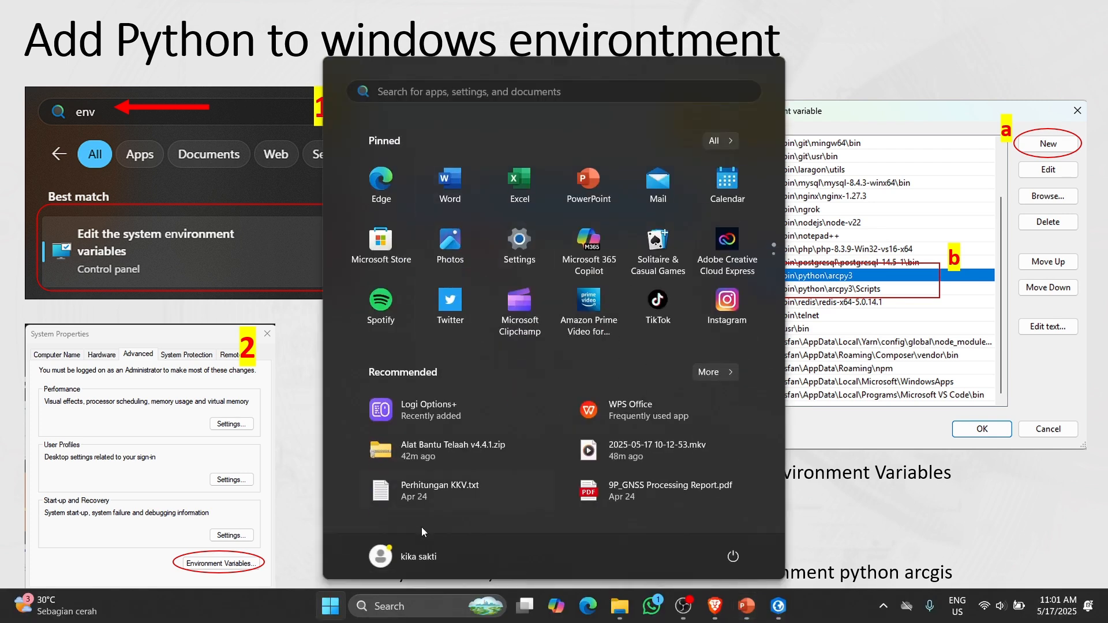
click(442, 95)
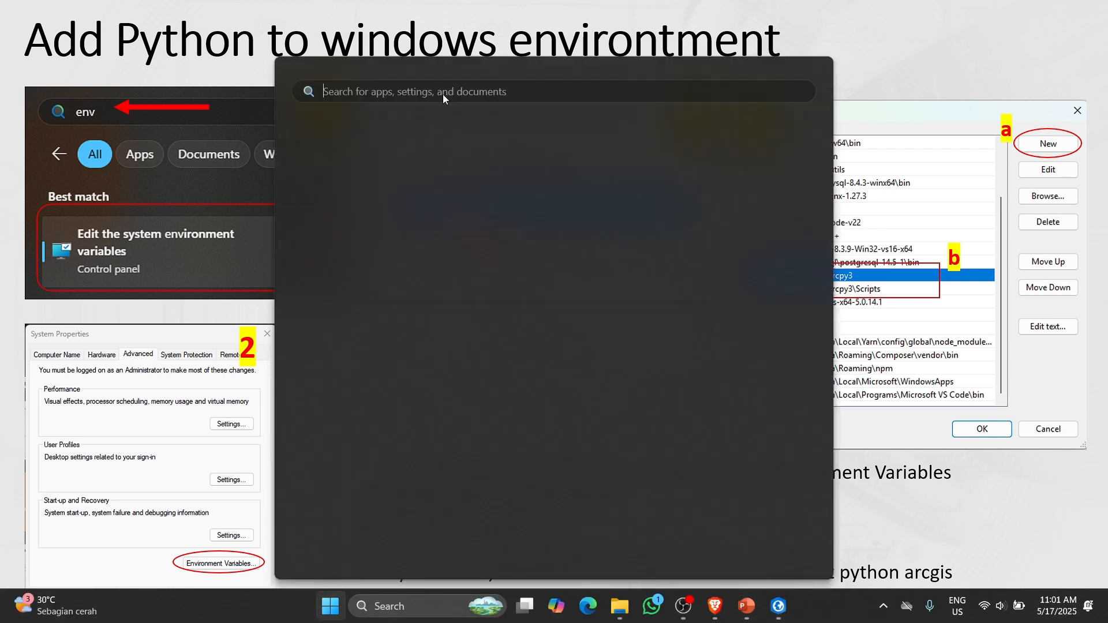
text(env)
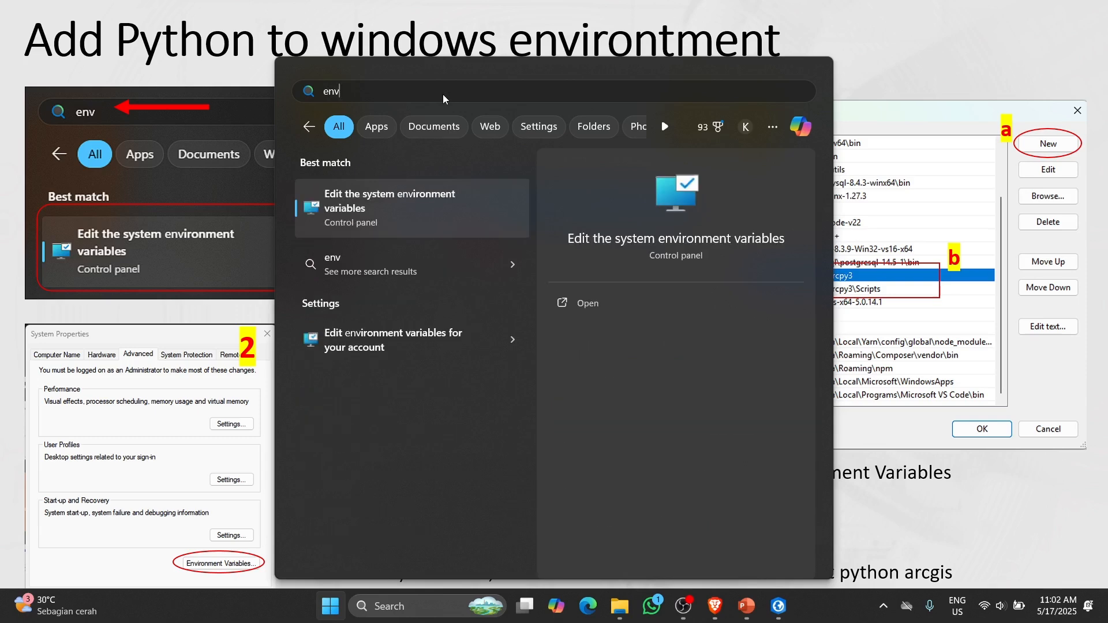
click(422, 207)
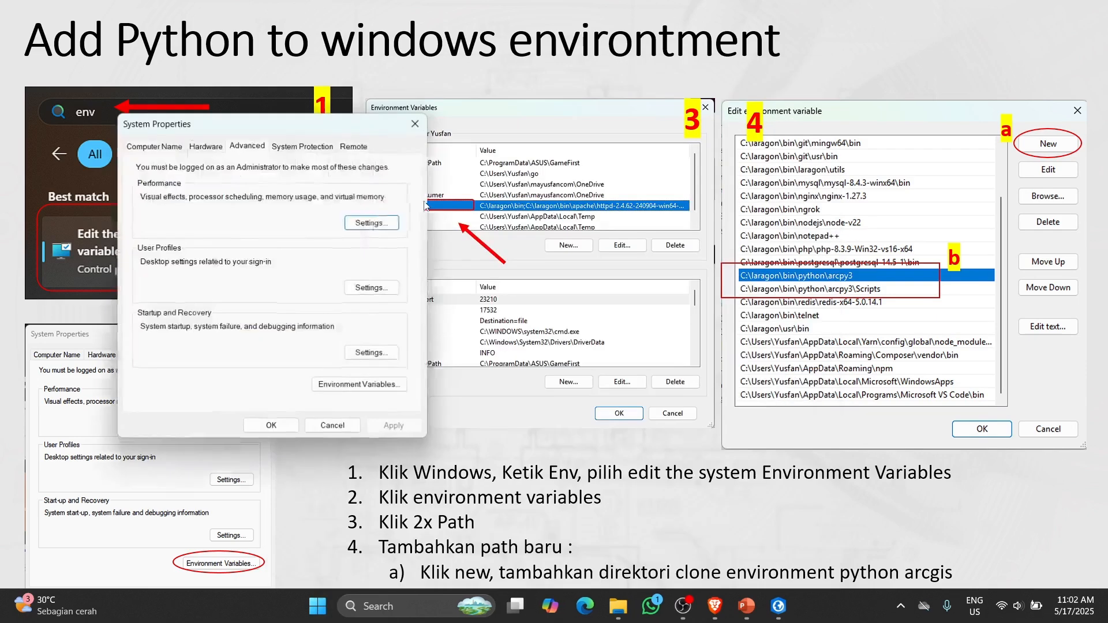
click(378, 391)
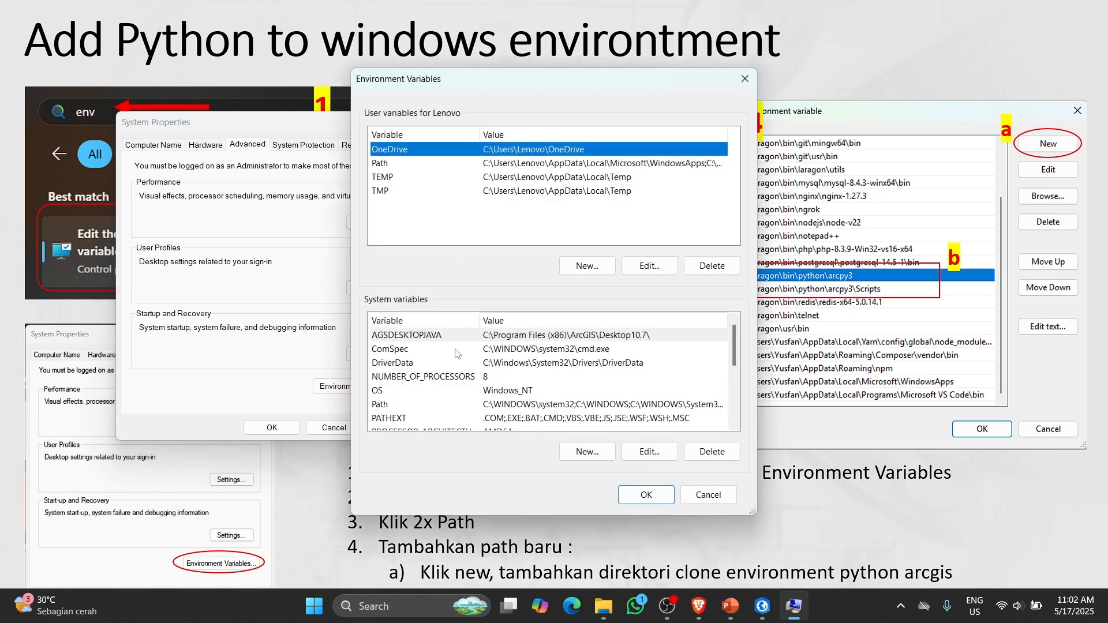
Step: Add C:\Python3\arcgispro-py3-clone as a new entry in the user's Path variable
double_click(385, 167)
click(689, 147)
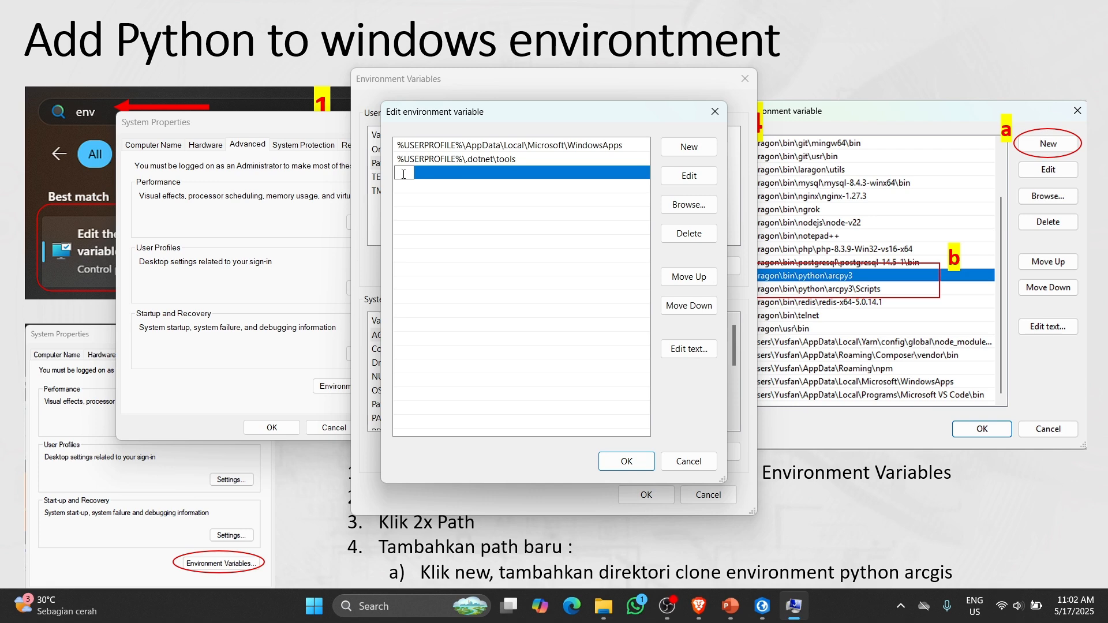
text(C:\Python3\arcgispro-py3-clone)
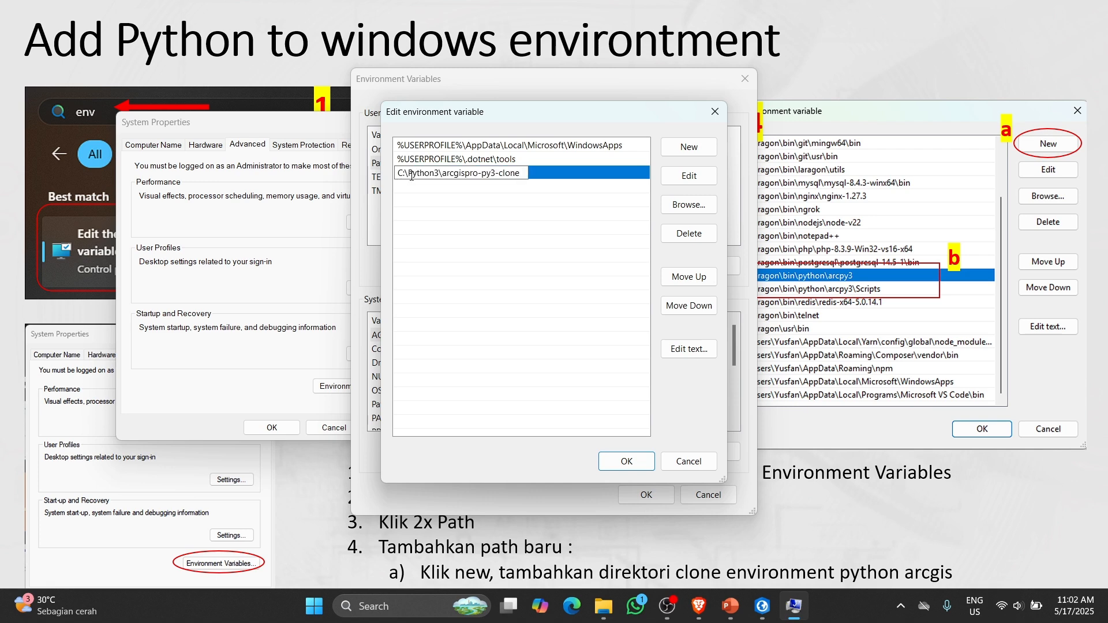
Step: Add C:\Python3\arcgispro-py3-clone\Scripts as another user Path entry, based on a copy of the clone path, and save the environment variable changes
drag(400, 174, 524, 169)
key(ctrl+c)
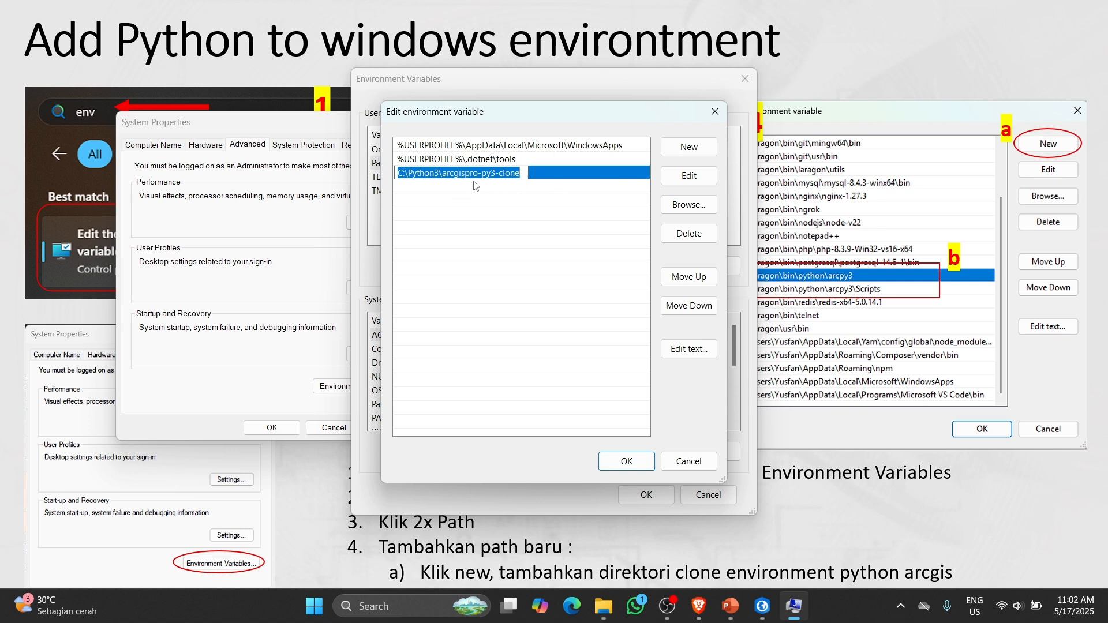
click(522, 176)
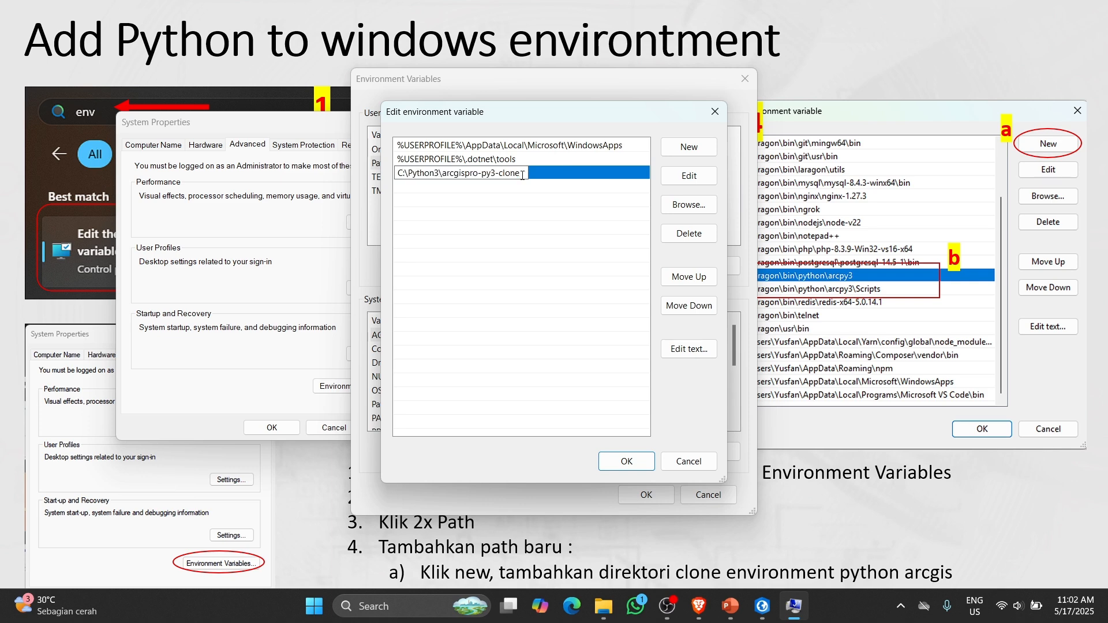
click(699, 147)
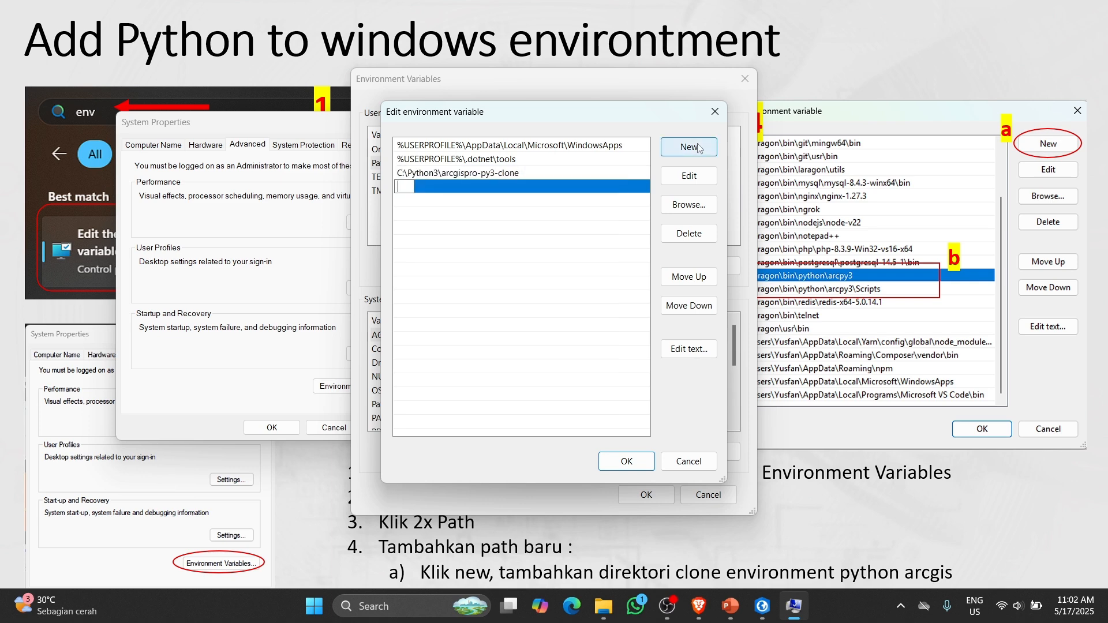
key(ctrl+v)
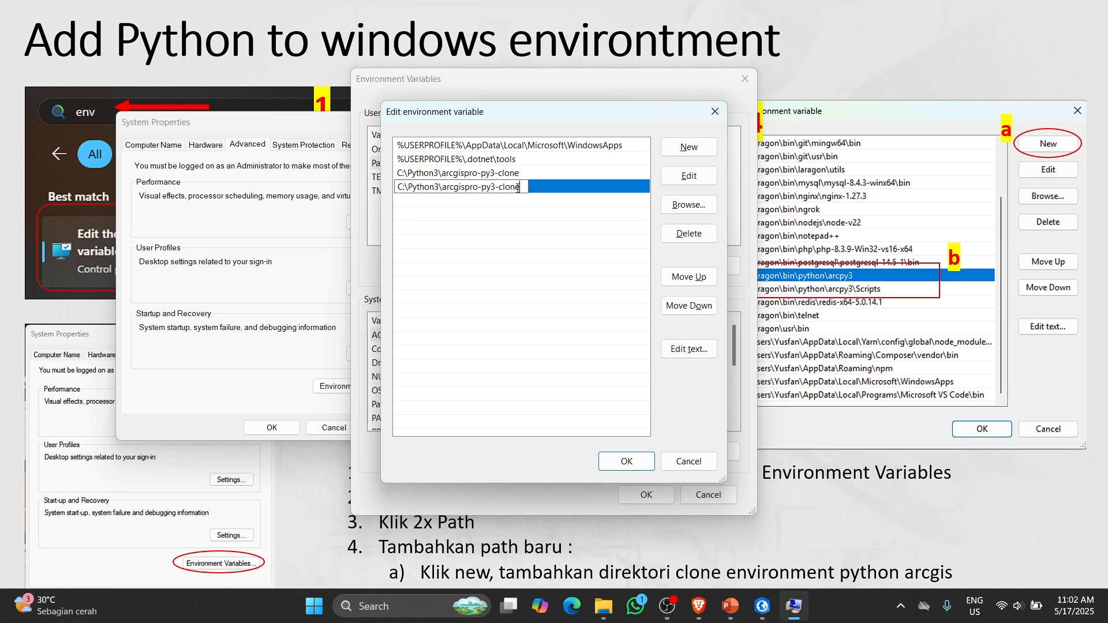
text(\)
text(Scripta)
click(566, 300)
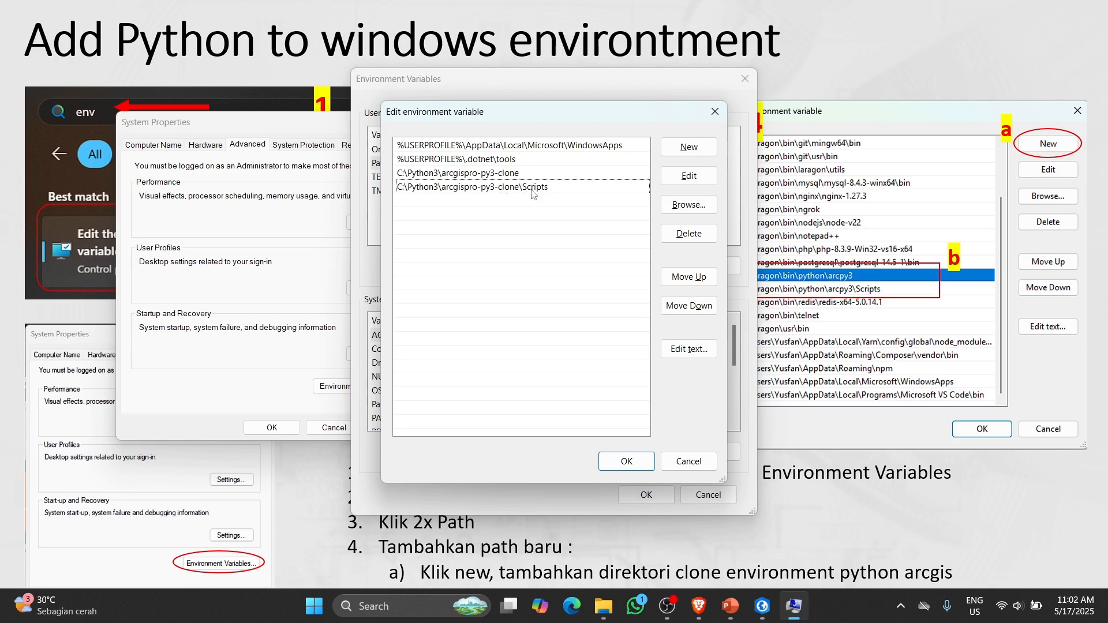
click(643, 462)
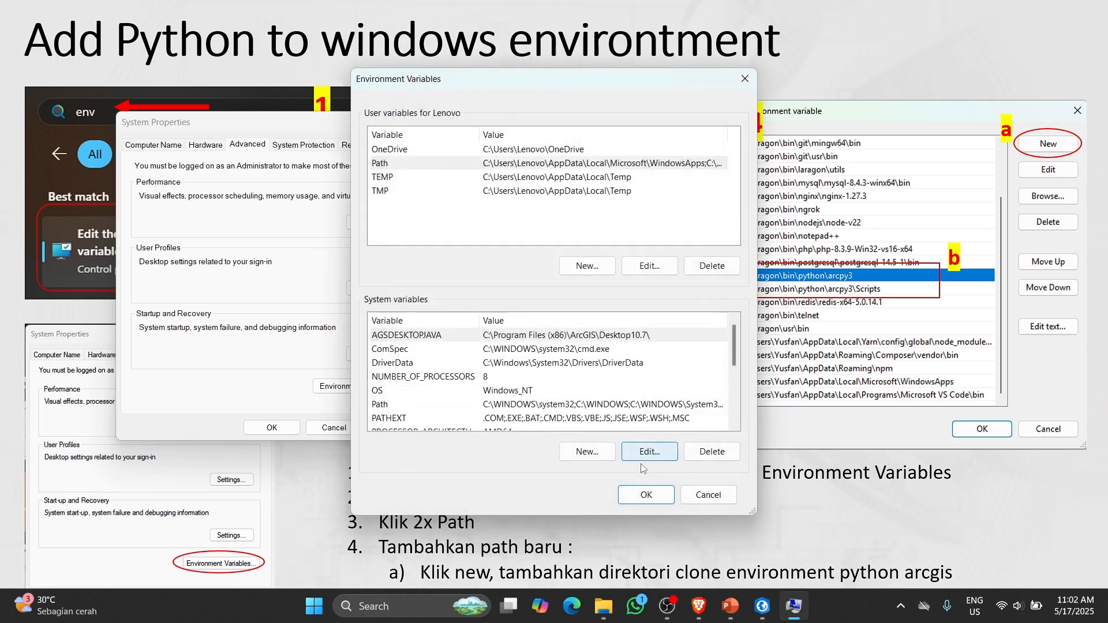
click(646, 497)
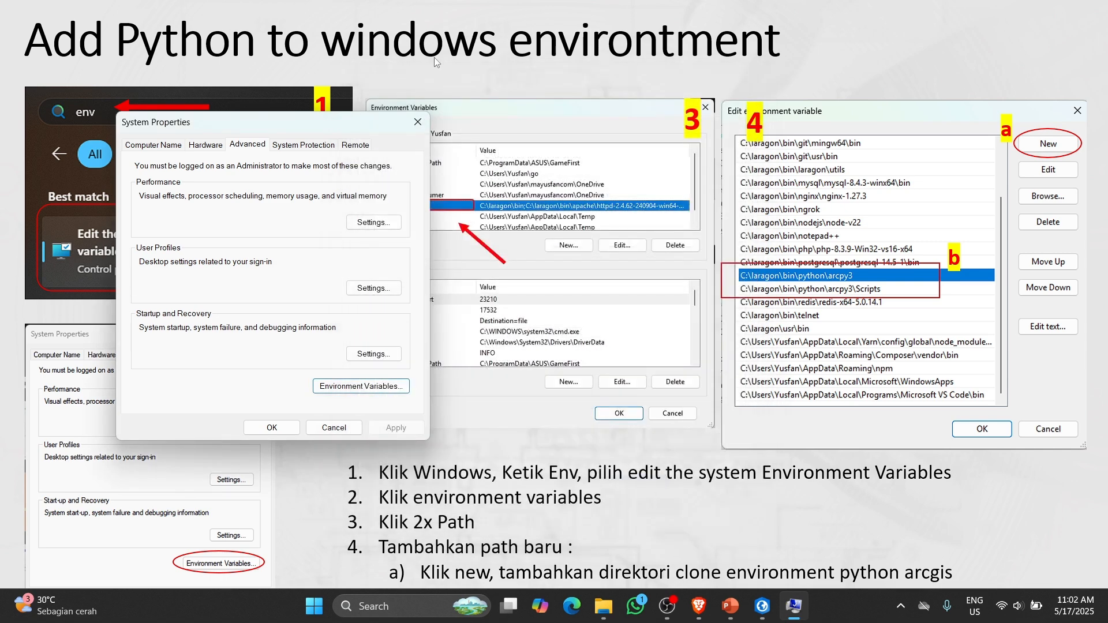
click(280, 428)
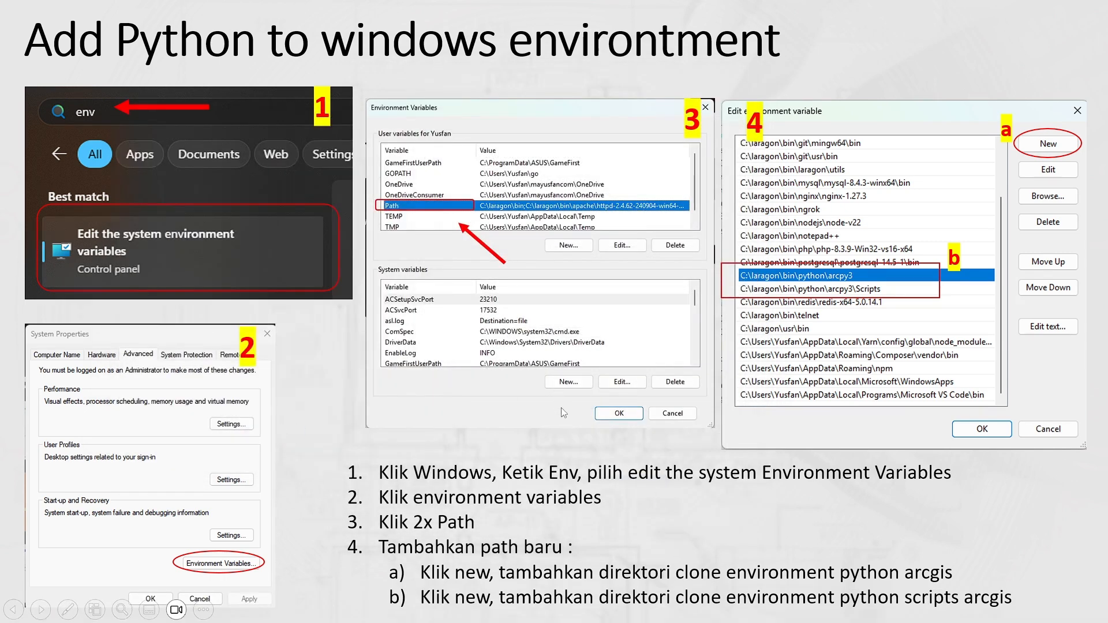
Step: Advance to the slide on adding missing libraries and open Windows Terminal, placing its window beside the slide's instructions
click(634, 313)
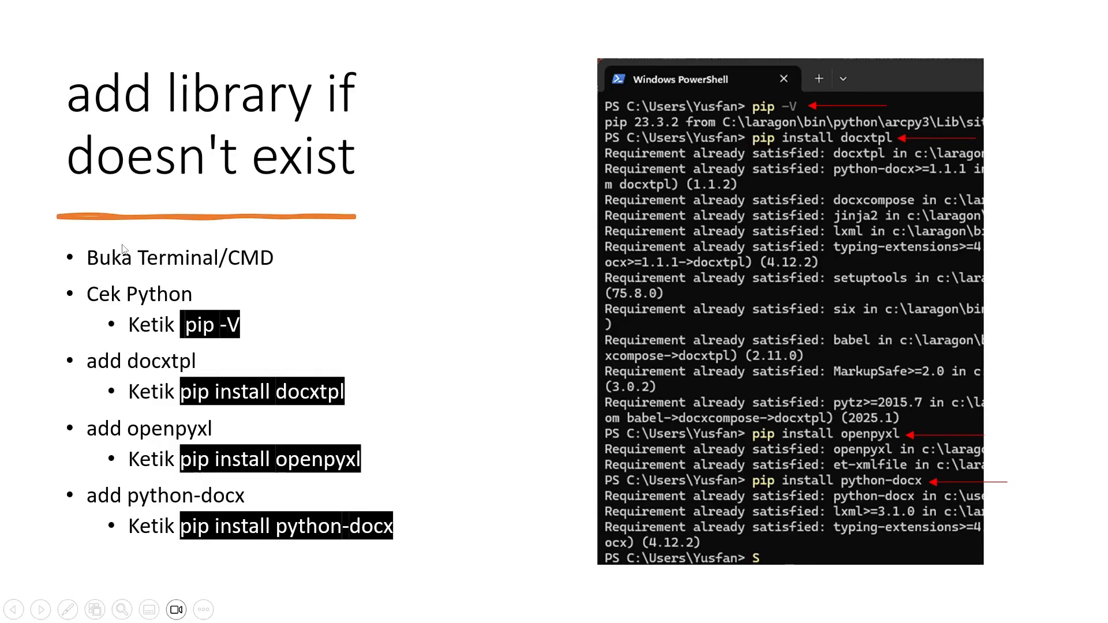
key(super)
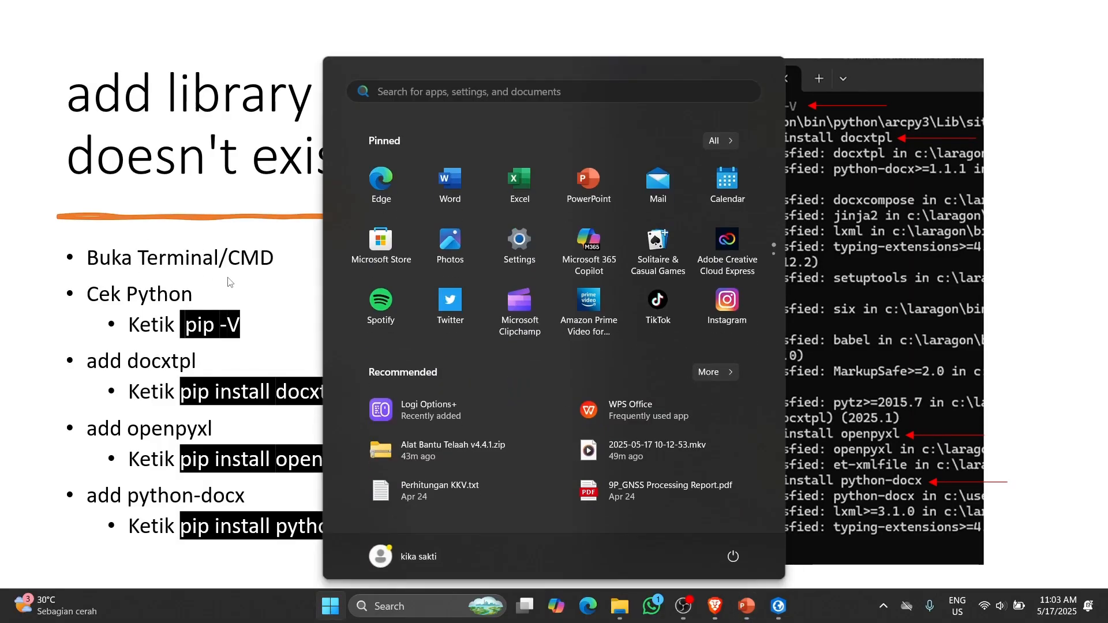
text(ter)
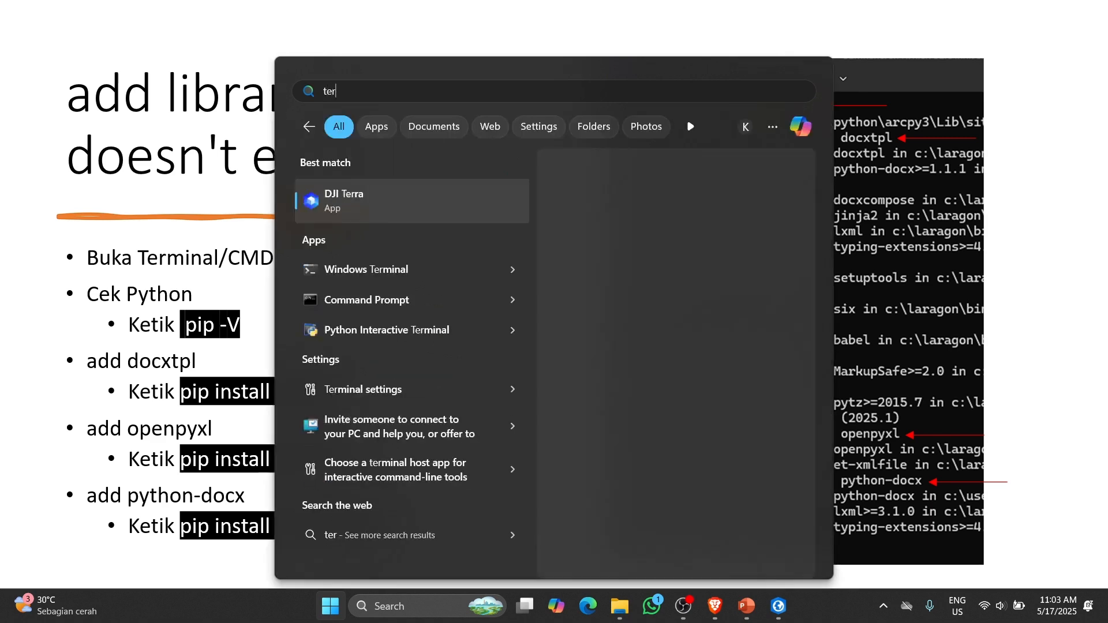
text(min)
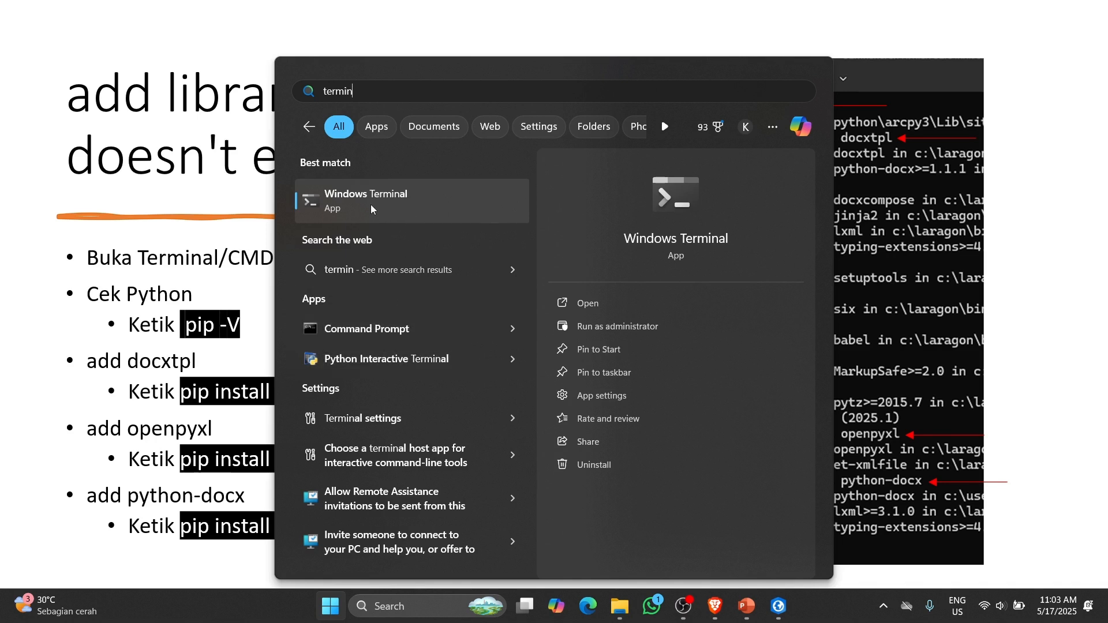
click(403, 204)
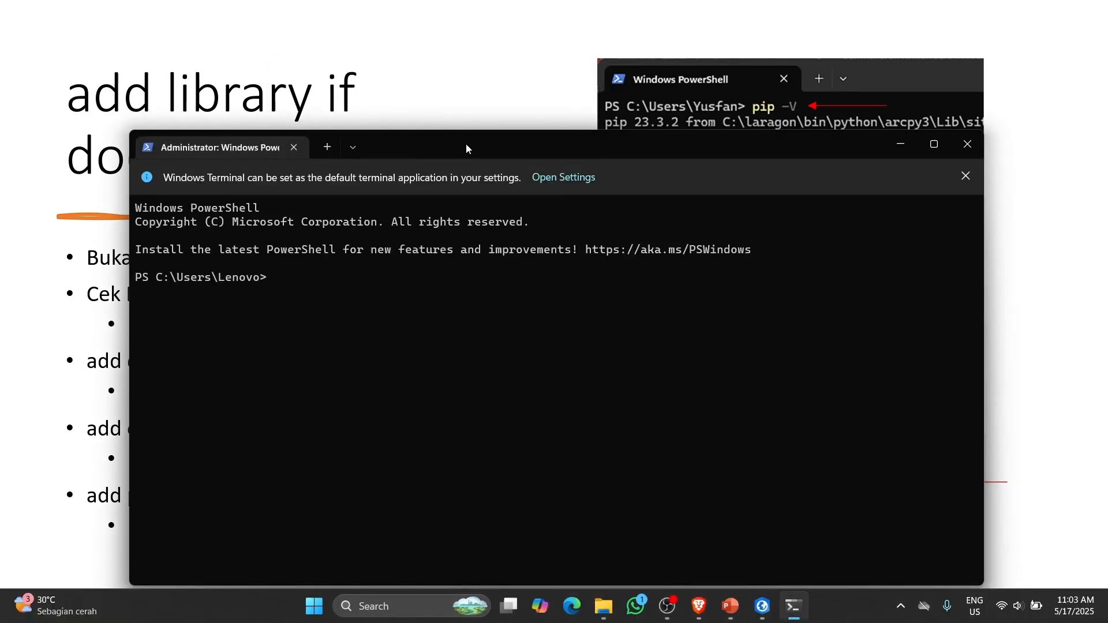
drag(466, 145, 819, 85)
Step: Run pip -V in the terminal and highlight the version and environment path in its output
text(pi)
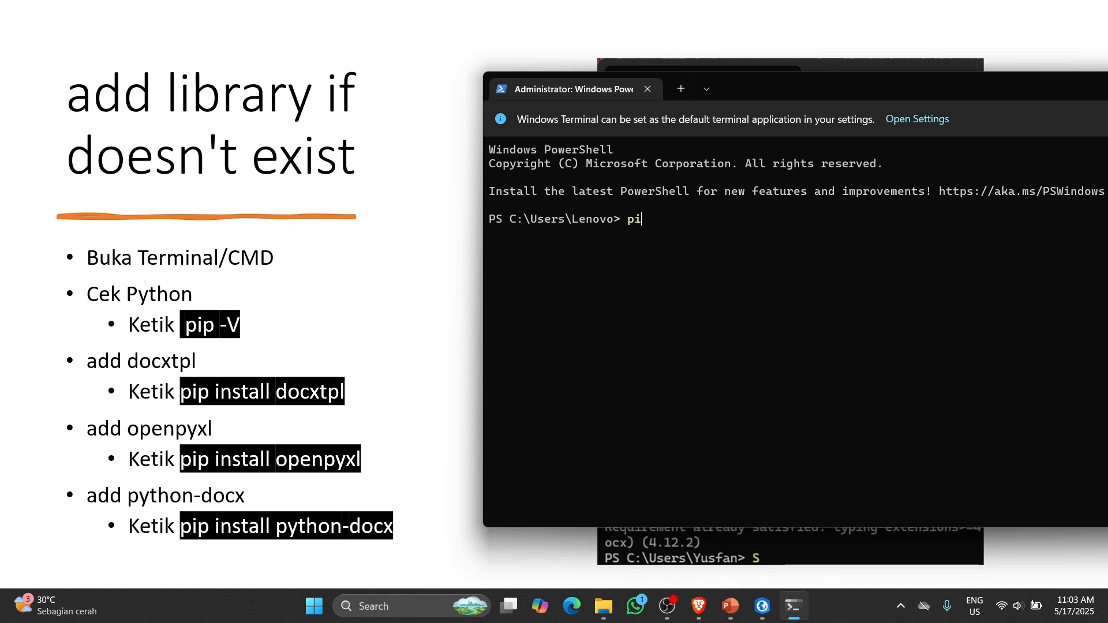
text(p -V)
key(Return)
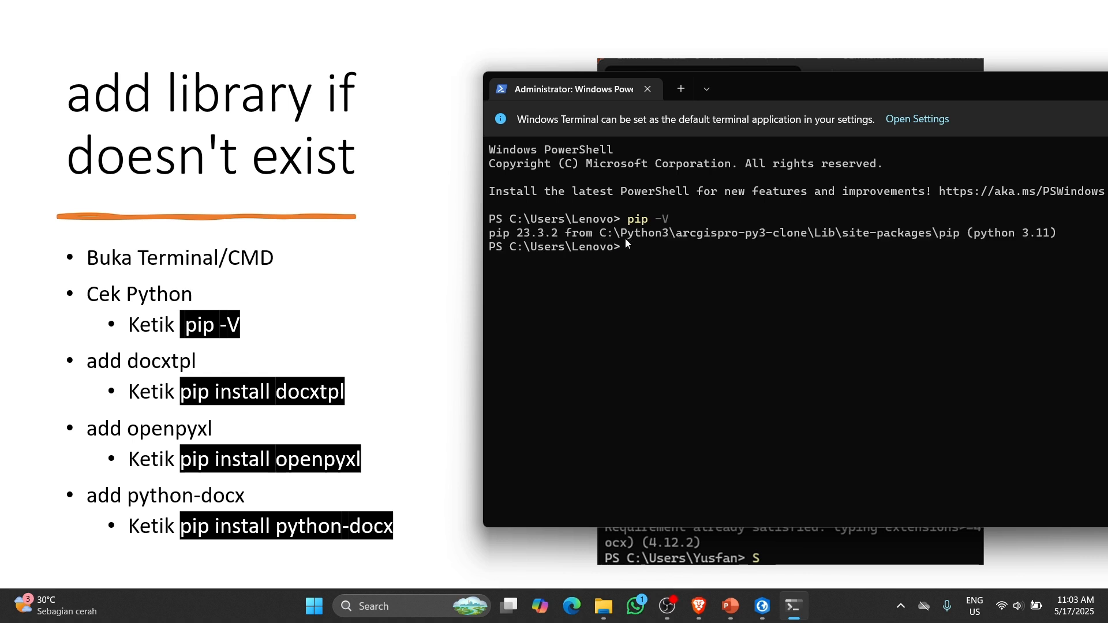
drag(489, 233, 1052, 237)
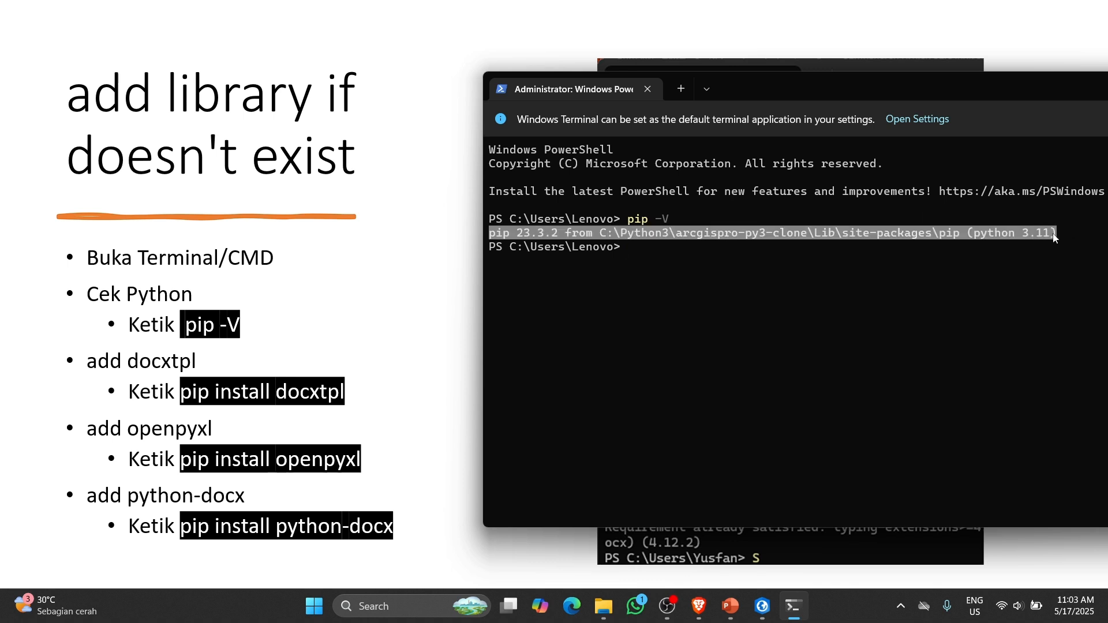
click(491, 234)
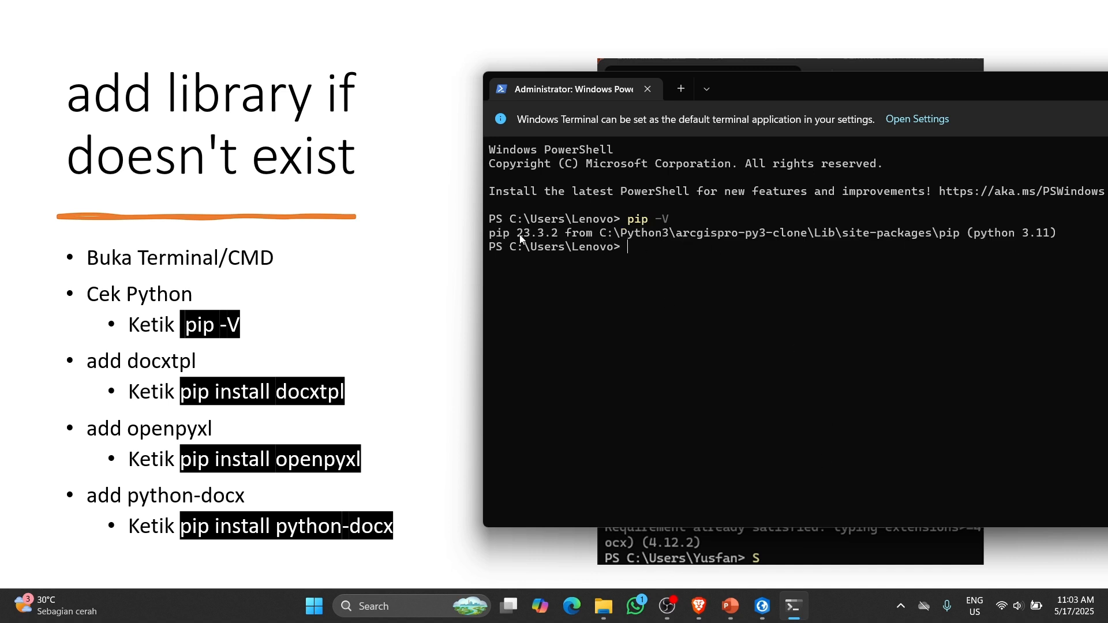
drag(519, 237, 559, 233)
click(599, 234)
drag(491, 235, 996, 236)
click(700, 235)
mouse_move(599, 234)
mouse_down()
mouse_move(924, 220)
mouse_move(962, 236)
mouse_move(816, 236)
mouse_up()
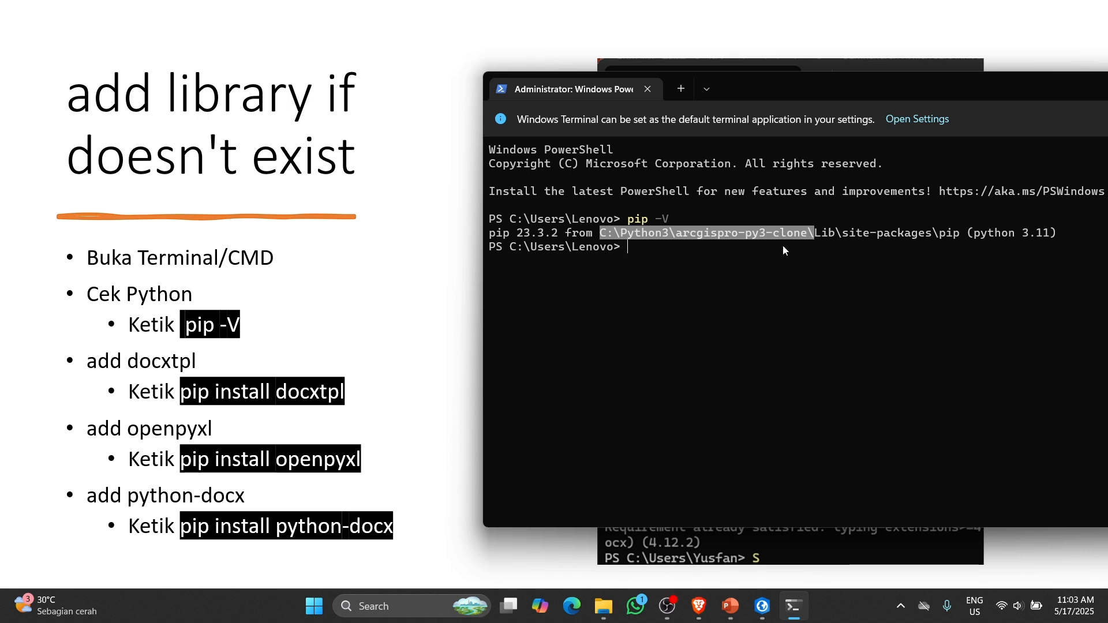
Step: Switch to ArcGIS Pro, open the Environment Manager, and compare the arcgispro-py3-clone location with the path in the terminal output
click(761, 606)
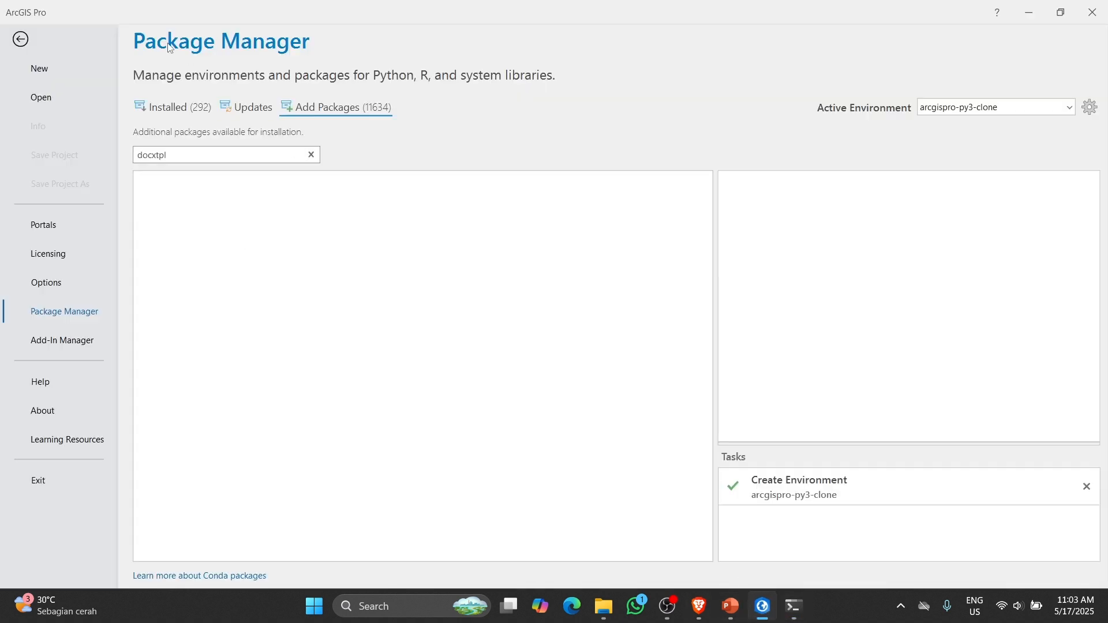
click(1090, 107)
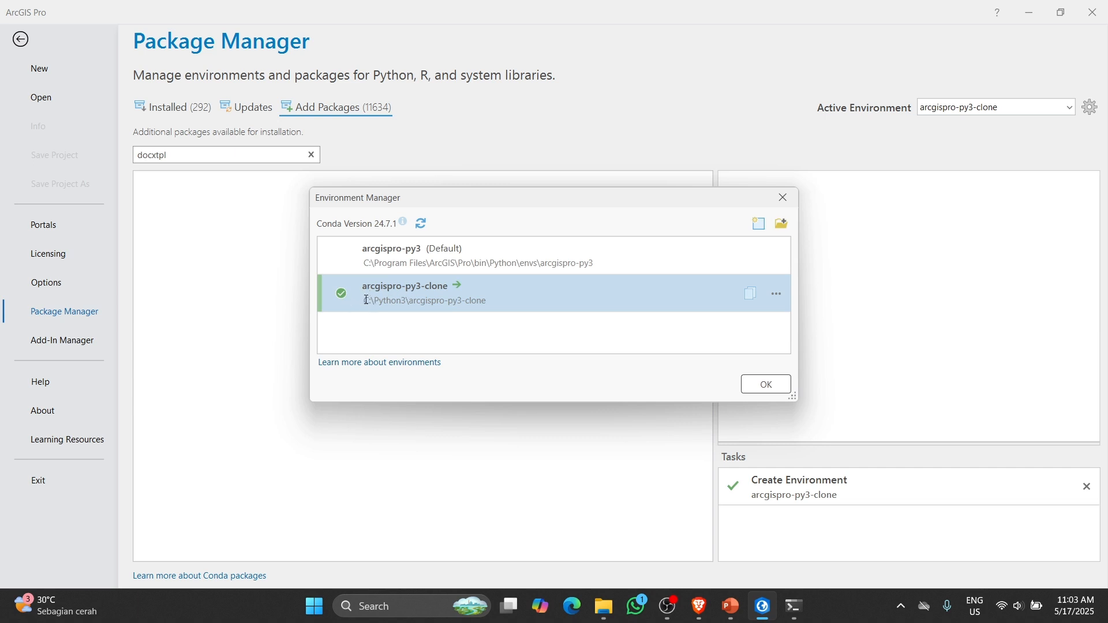
mouse_move(364, 301)
mouse_down()
mouse_move(495, 301)
mouse_move(356, 304)
mouse_up()
click(794, 606)
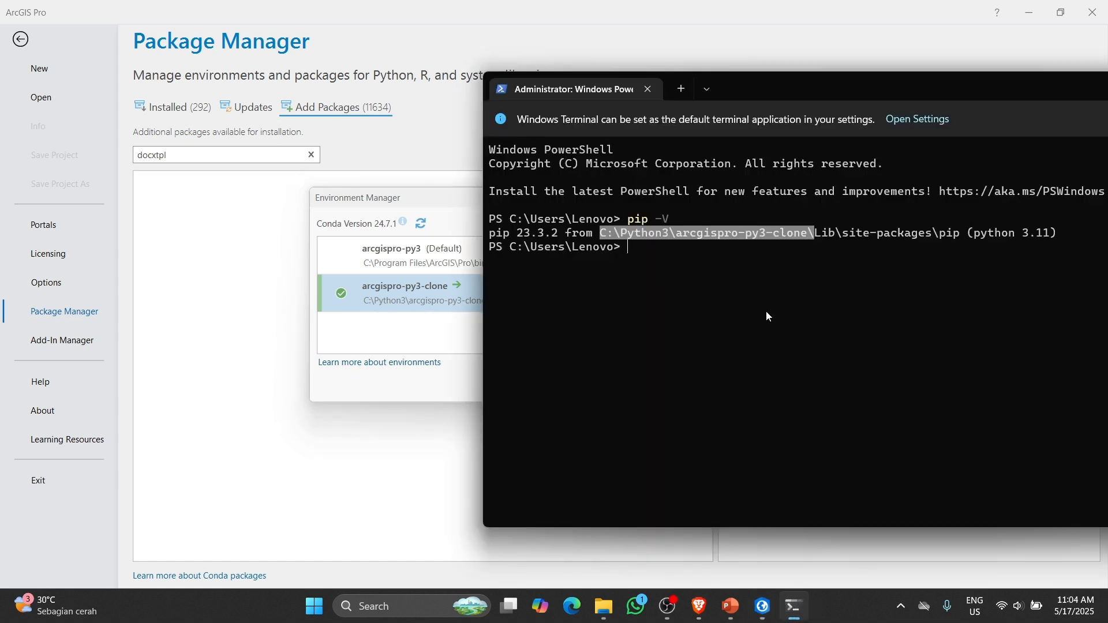
drag(672, 88, 703, 54)
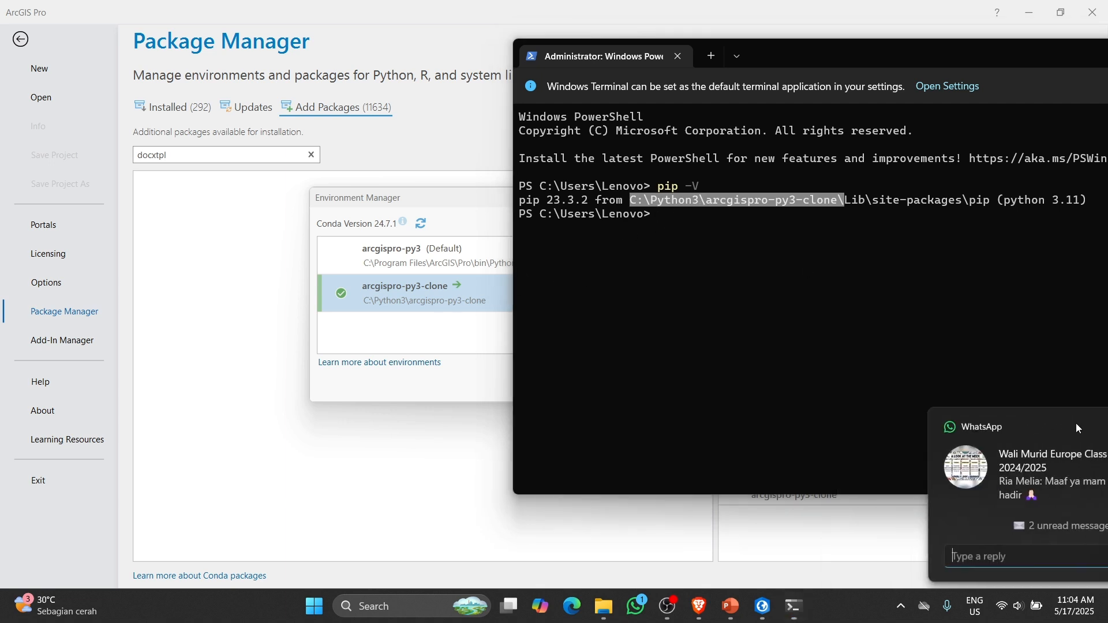
click(1077, 427)
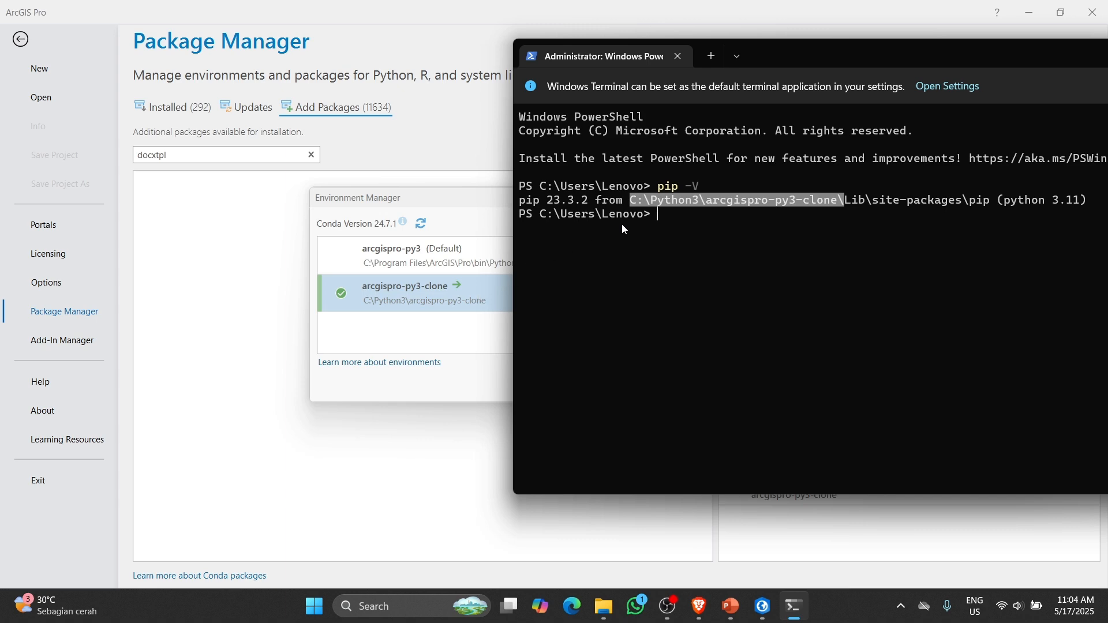
click(663, 215)
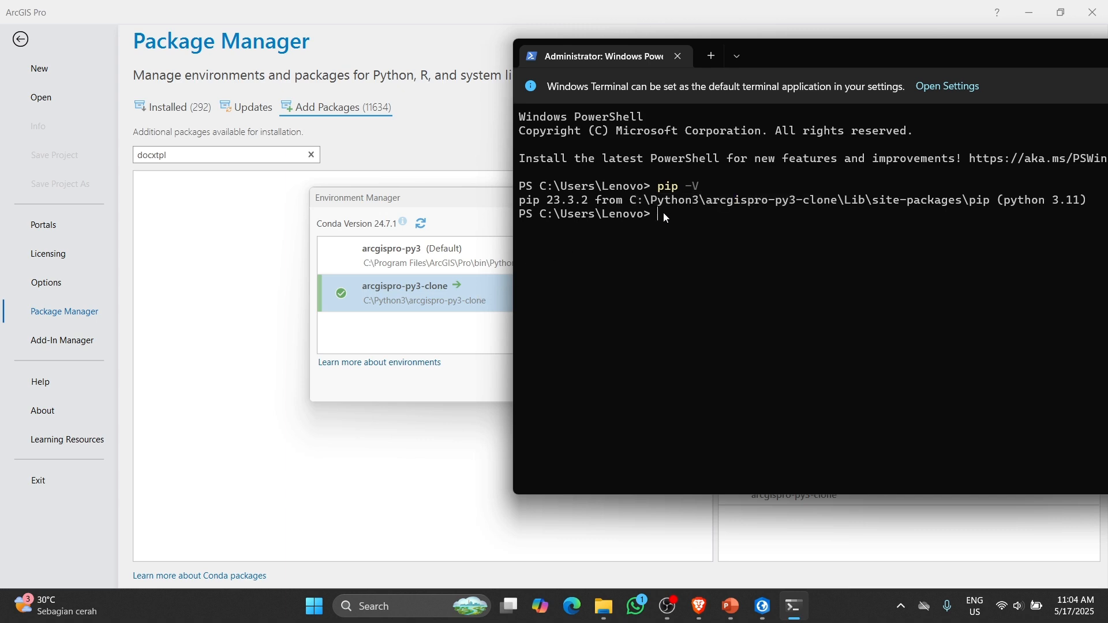
Step: Check the install commands on the slide, run pip install docxtpl in the terminal, and highlight the python-docx package in the output
key(alt+Tab)
click(663, 217)
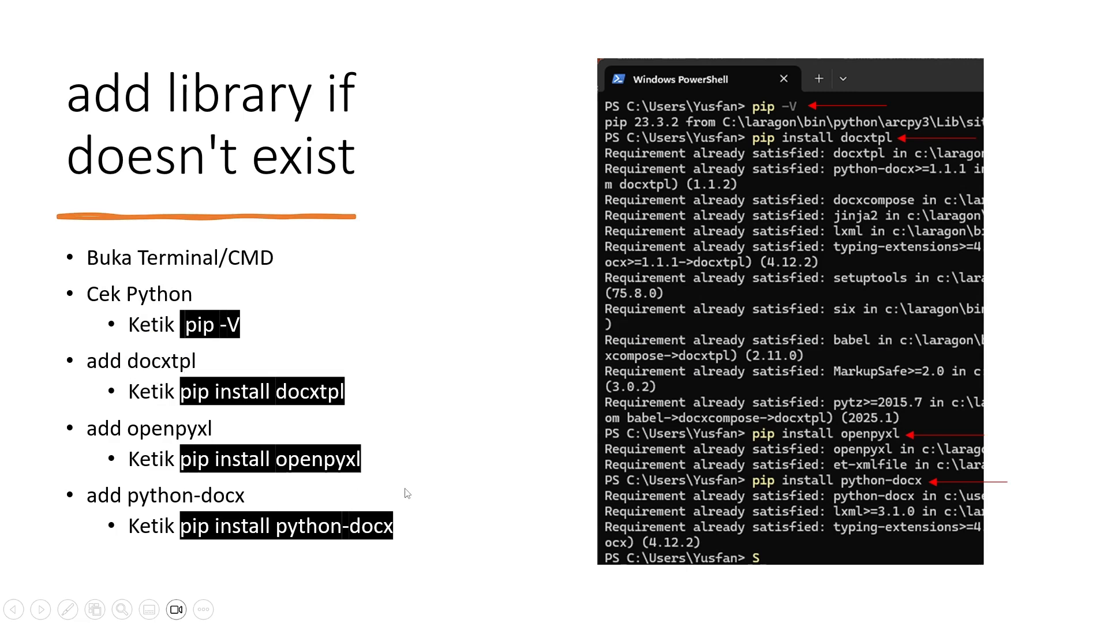
key(alt+Tab)
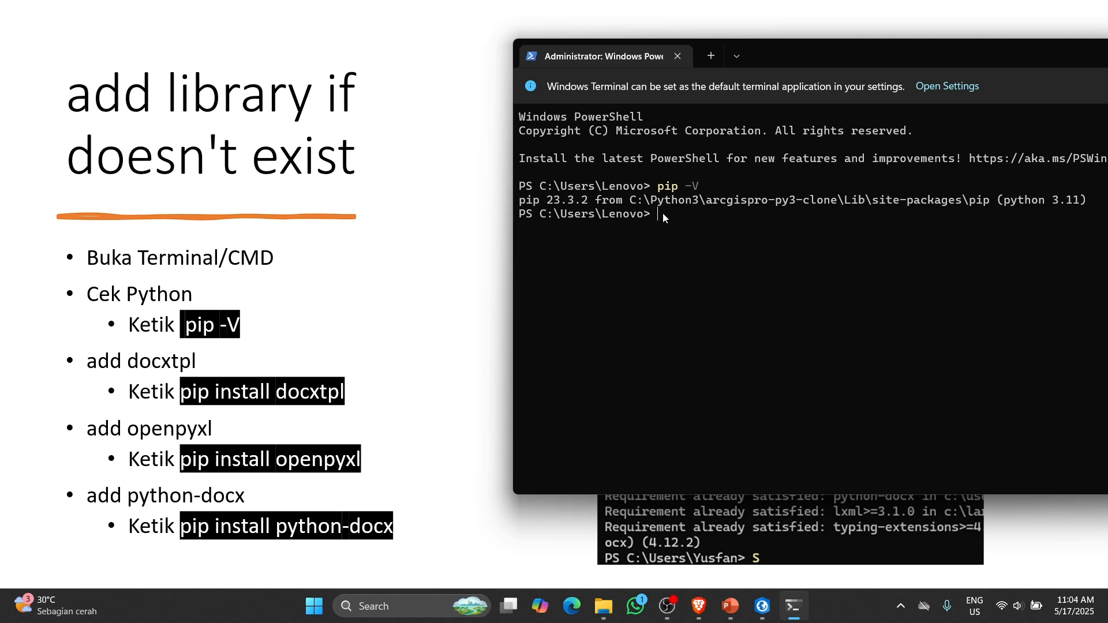
text(pip install docxtpl)
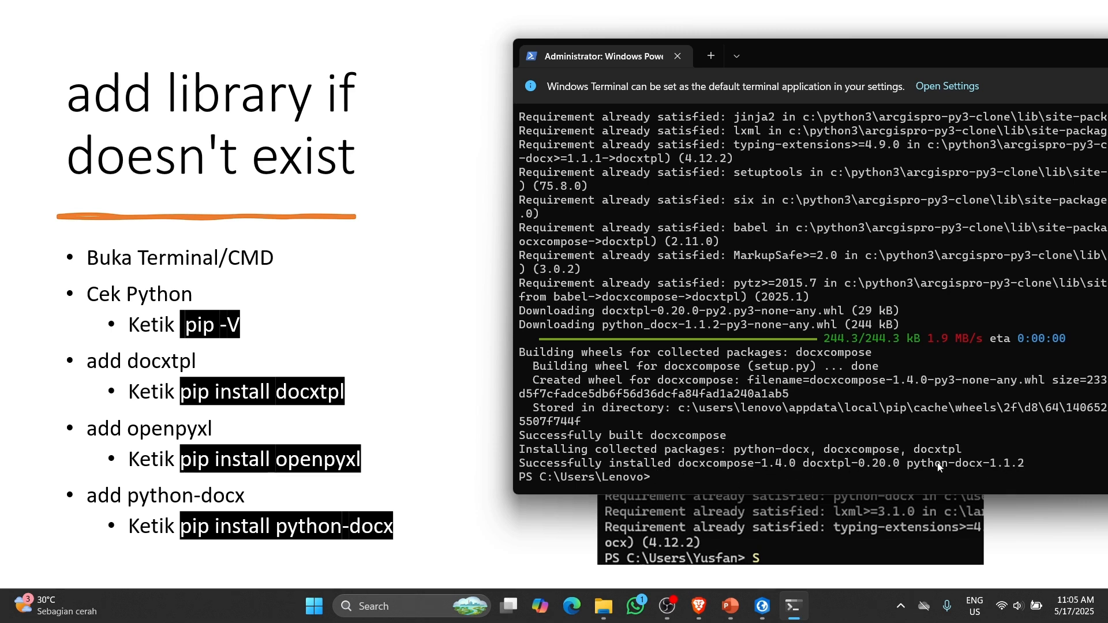
drag(907, 465, 1033, 469)
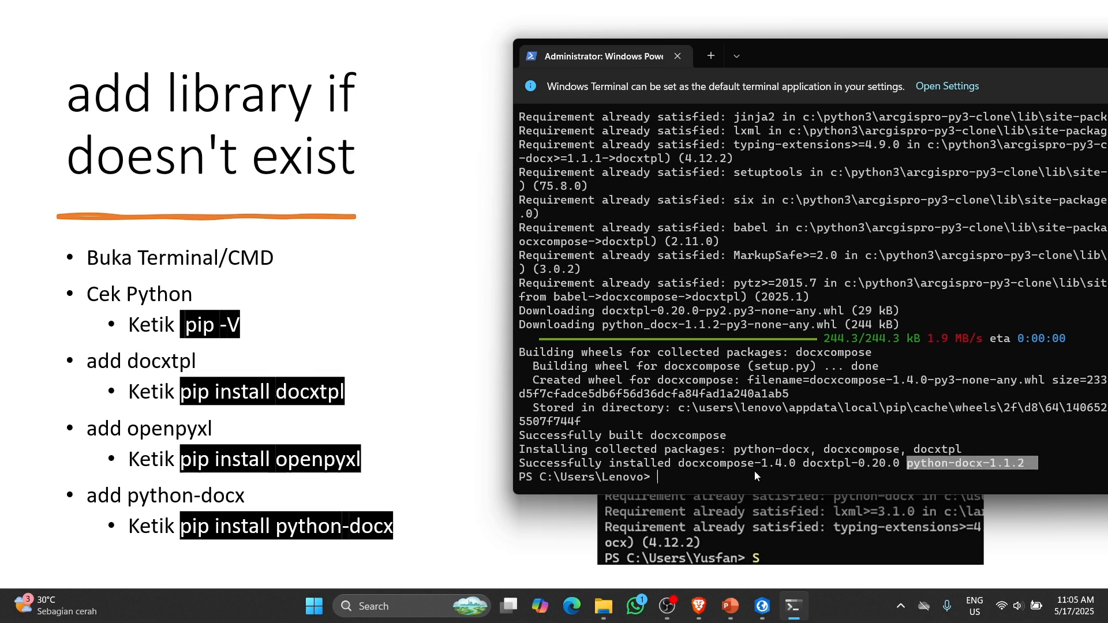
Step: Clear the mistyped text at the terminal prompt and run pip install openpyxl
click(738, 479)
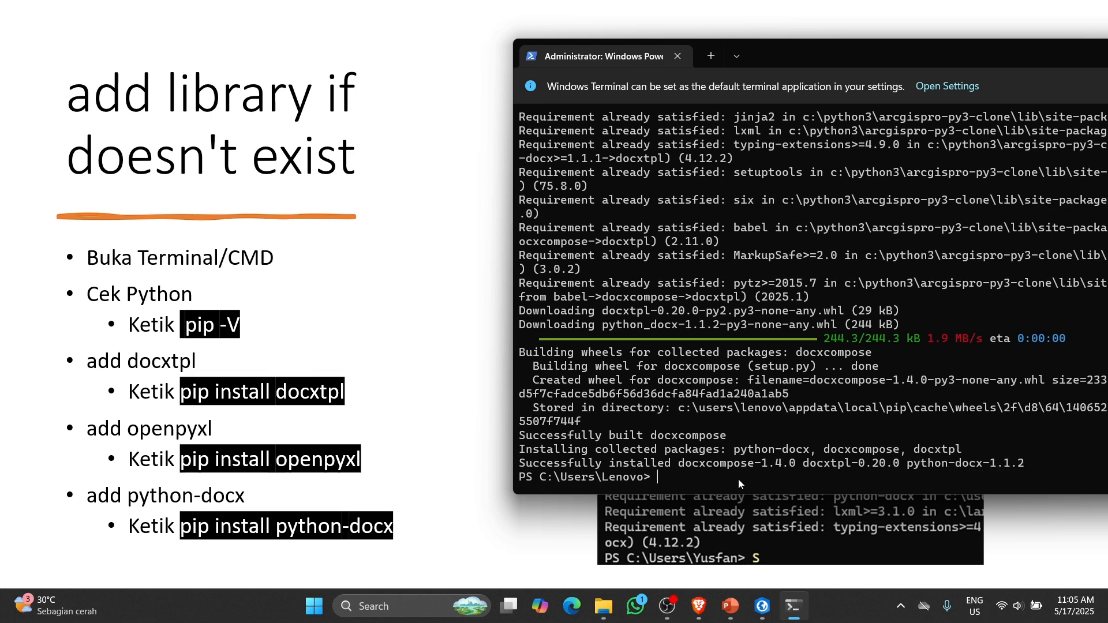
text(in)
drag(729, 478, 661, 481)
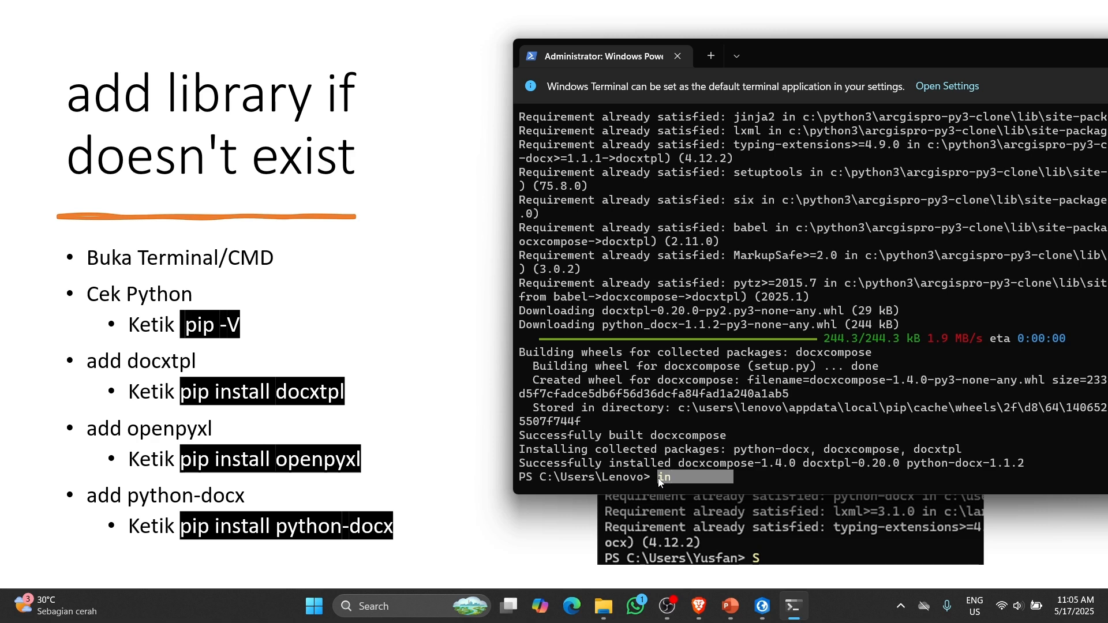
drag(803, 463, 1033, 465)
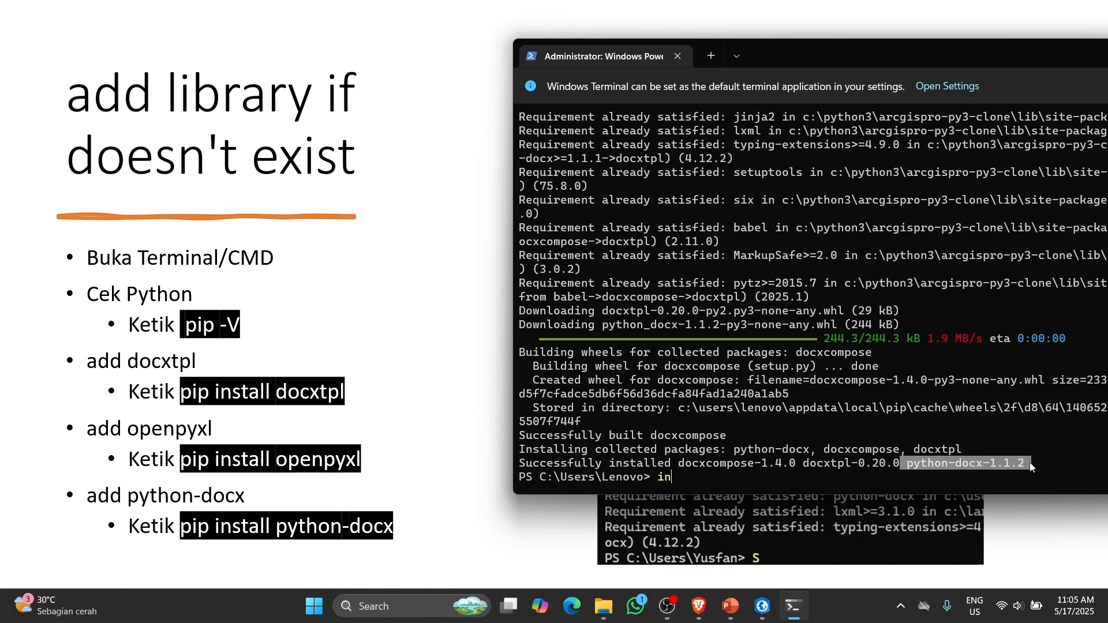
click(732, 479)
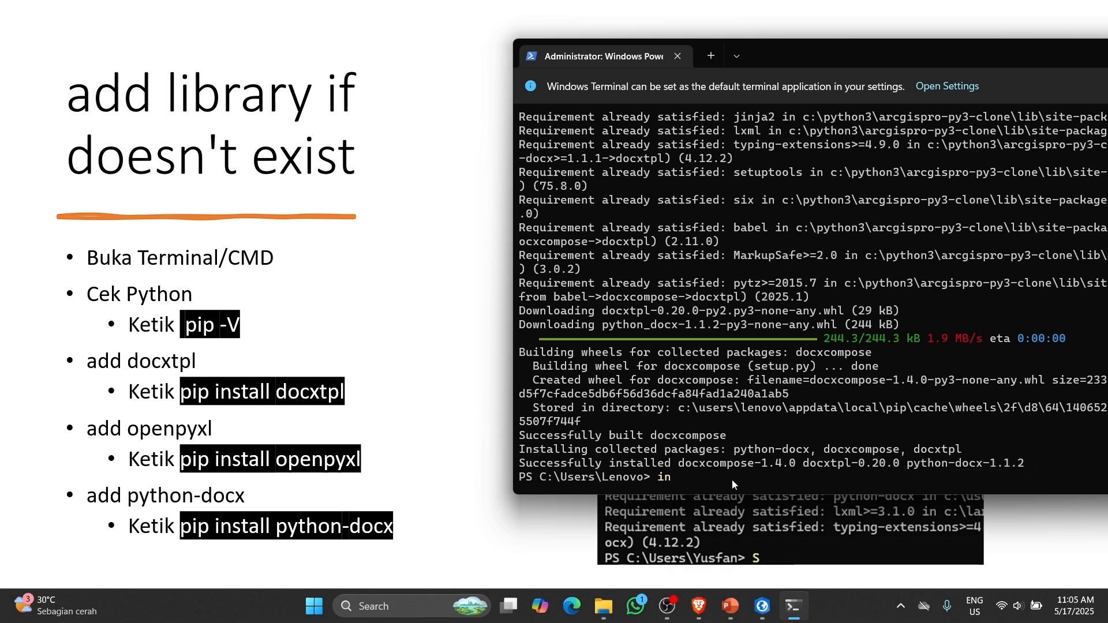
key(BackSpace)
key(BackSpace)
text(pip install )
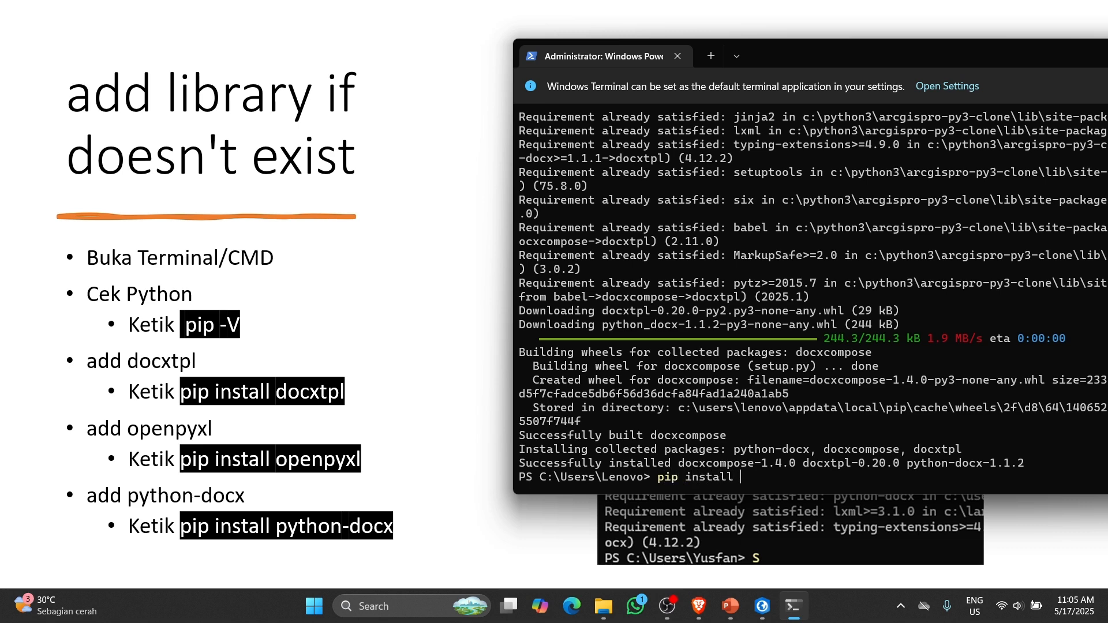
text(openpy)
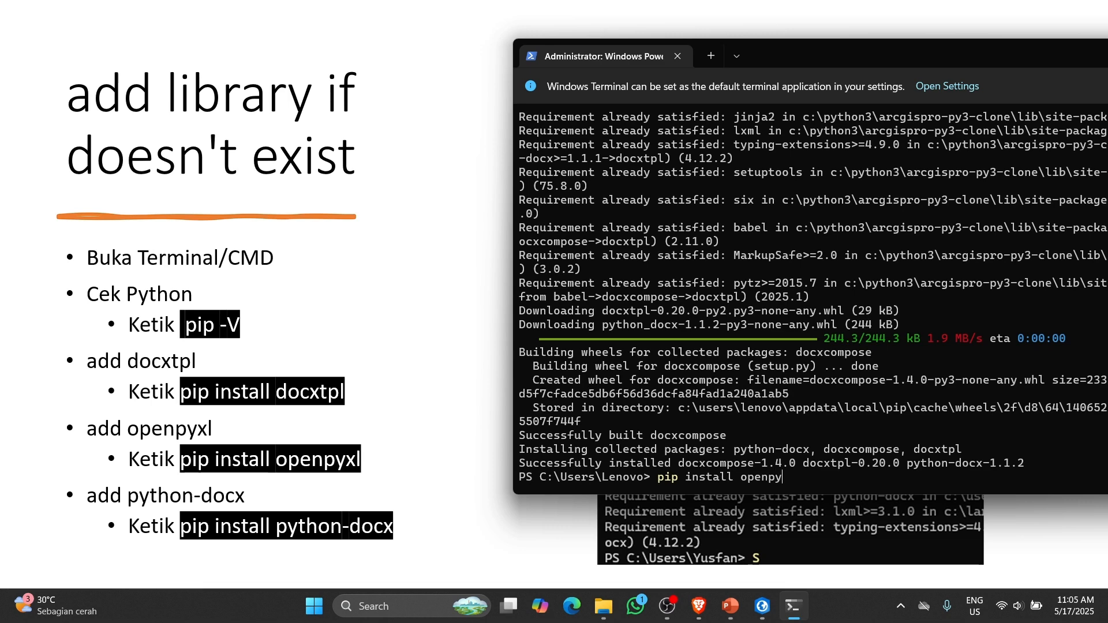
text(xl)
key(Return)
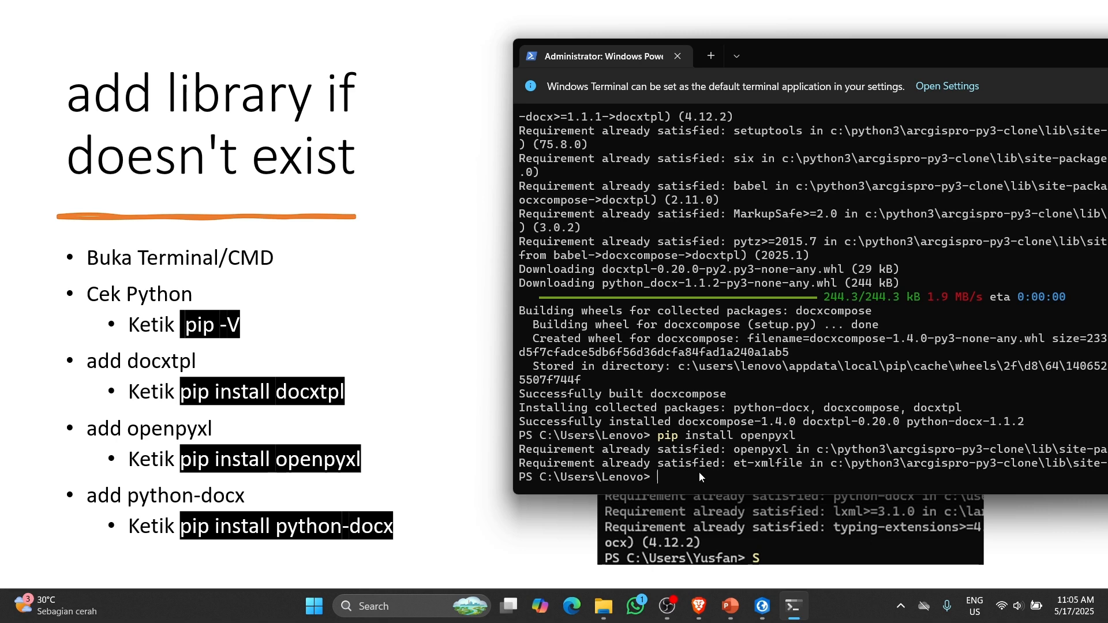
Step: Run pip install python-docx in the terminal, then return to the slide show
text(pip install python-docx)
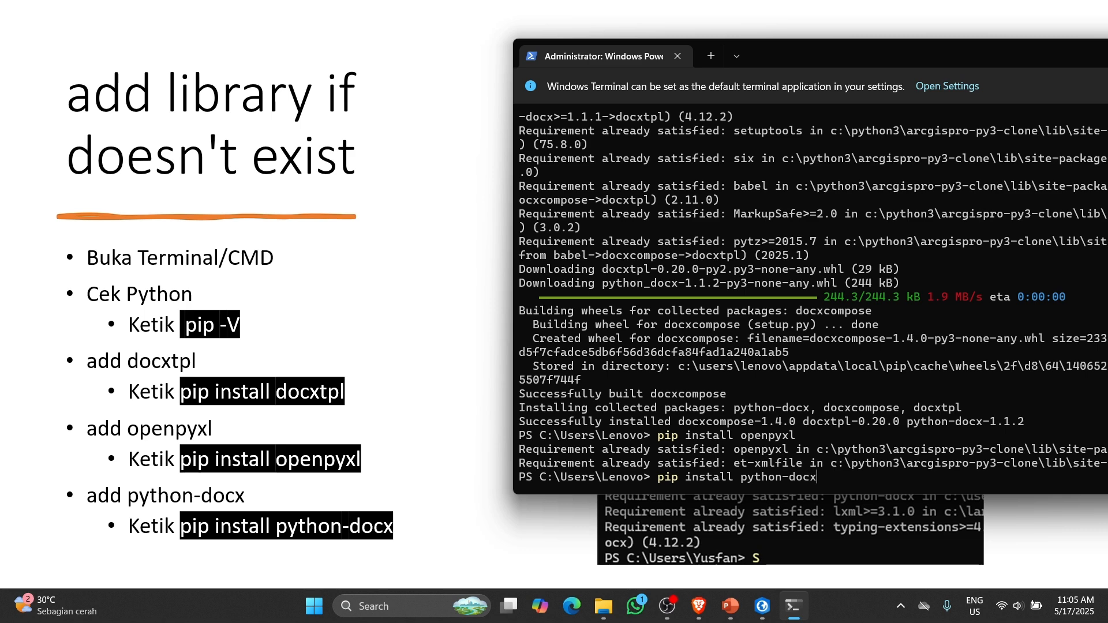
key(Return)
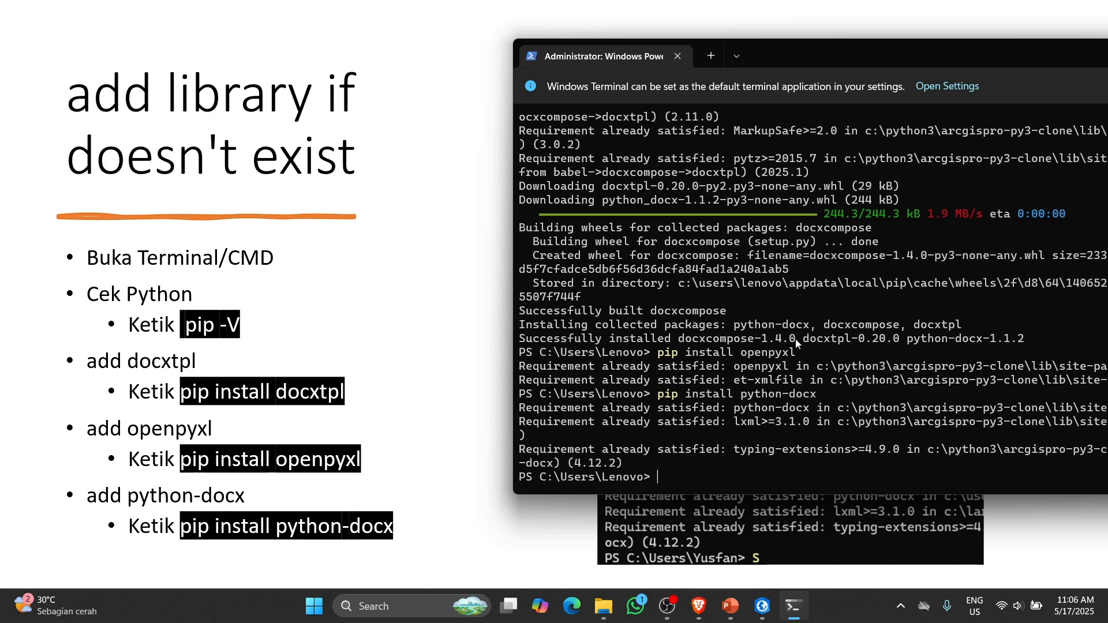
drag(796, 338, 992, 343)
click(676, 477)
click(359, 304)
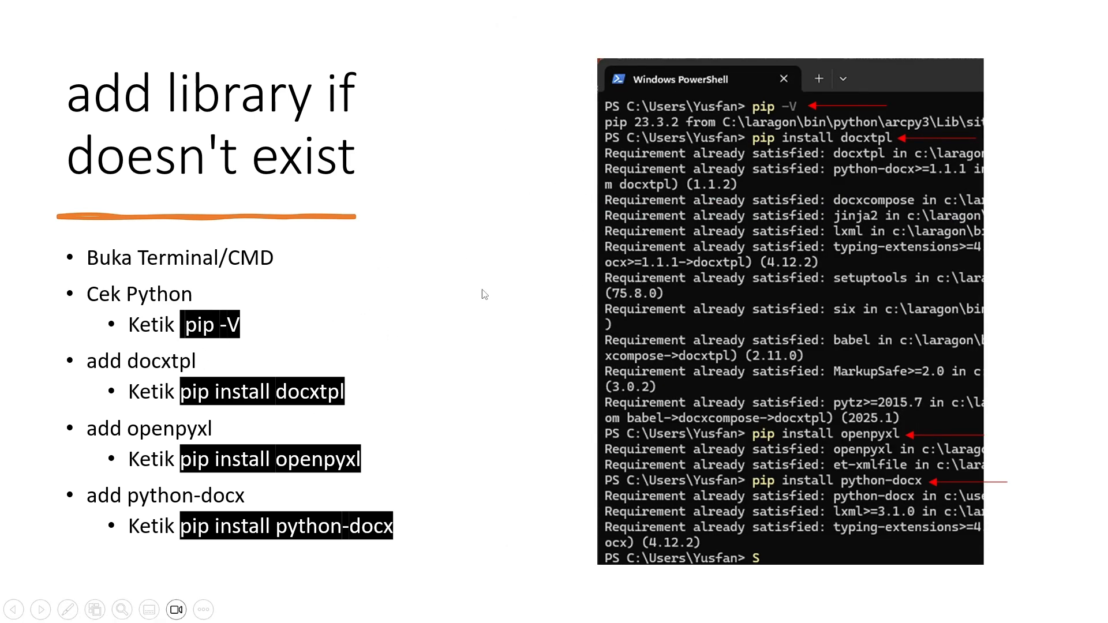
Step: Switch to ArcGIS Pro, close the Environment Manager, and start a new session without a template
key(alt+Tab)
key(alt+Tab)
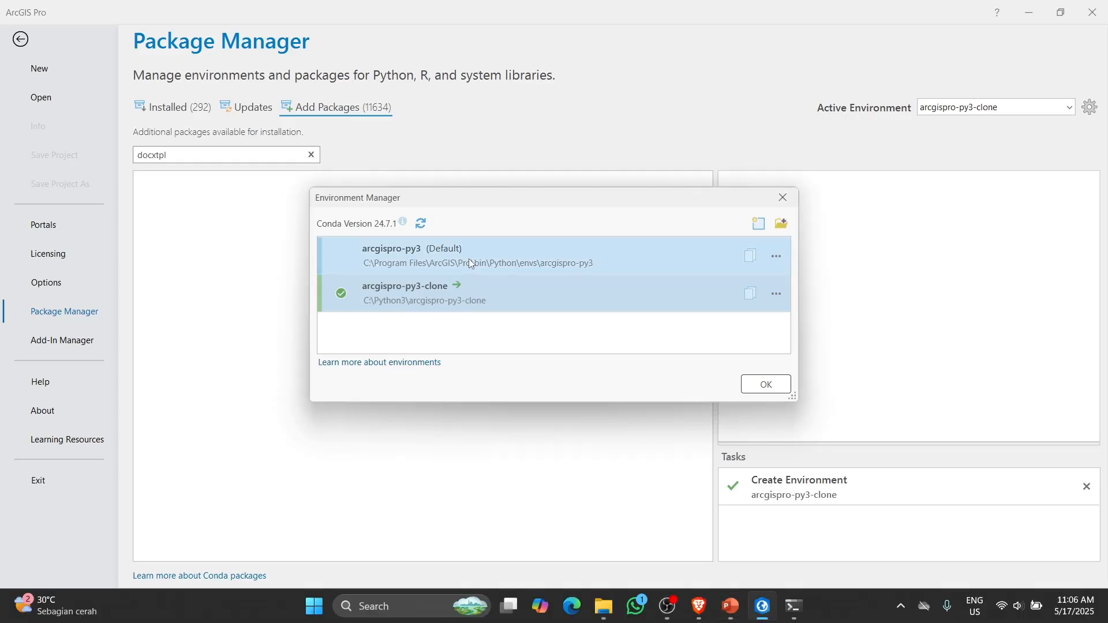
click(776, 390)
click(22, 41)
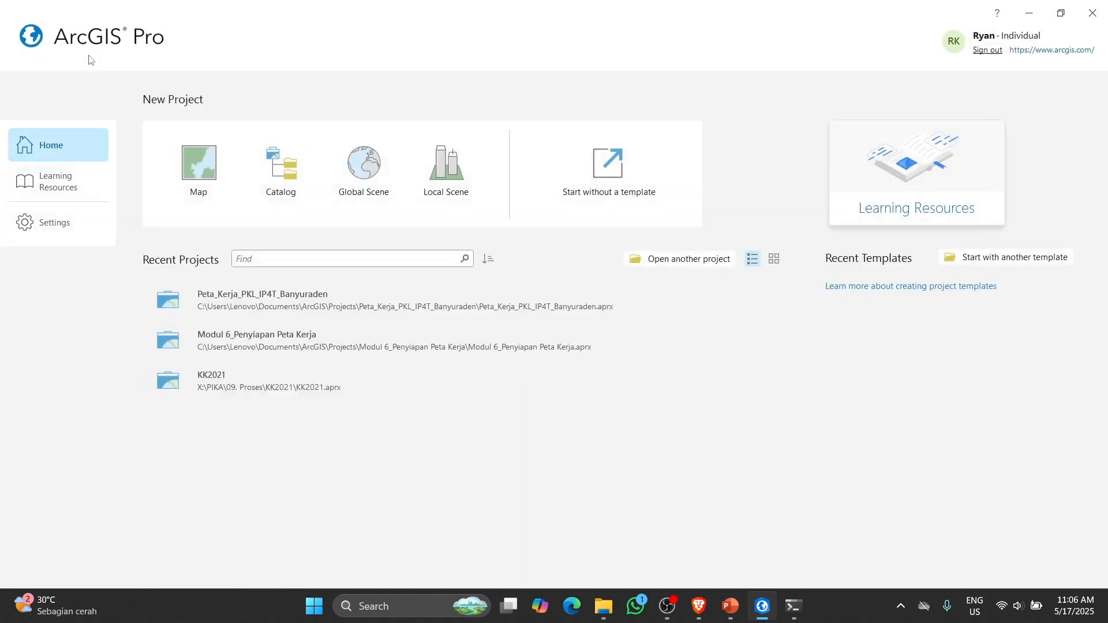
click(621, 182)
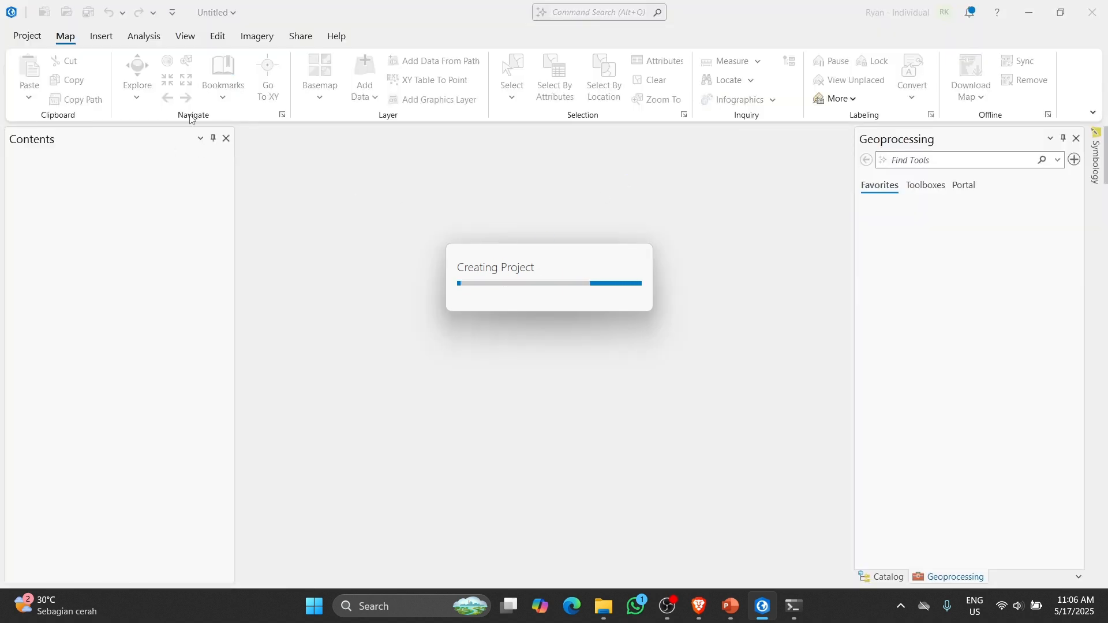
Step: In File Explorer, extract Alat Bantu Telaah v4.4.1.zip in the Praktik folder and open the extracted Alat Bantu Telaah folder
click(612, 609)
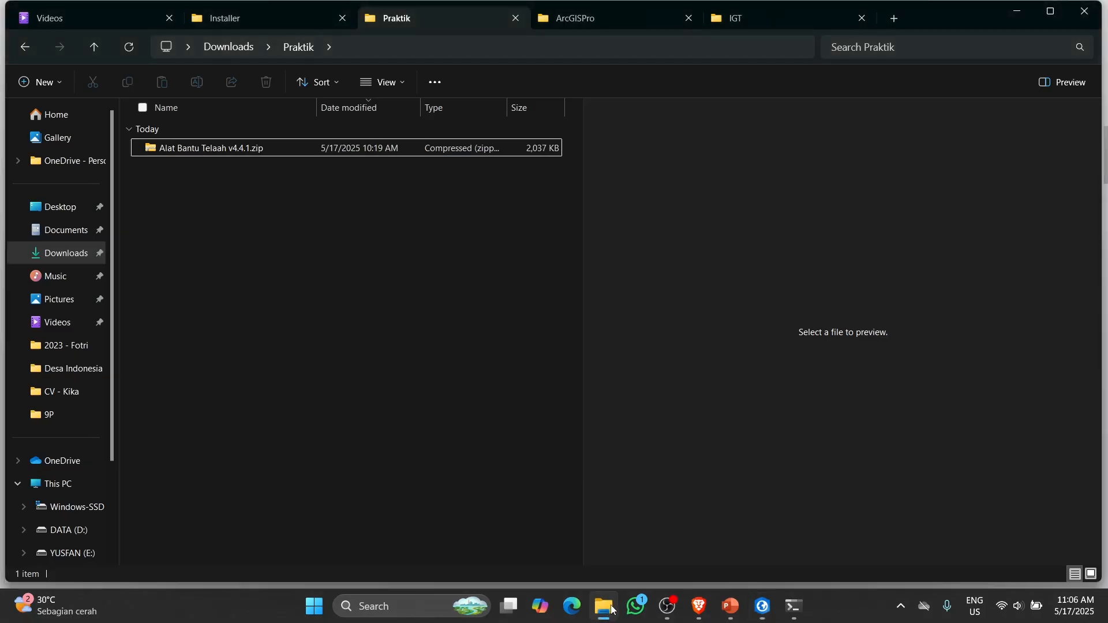
click(191, 151)
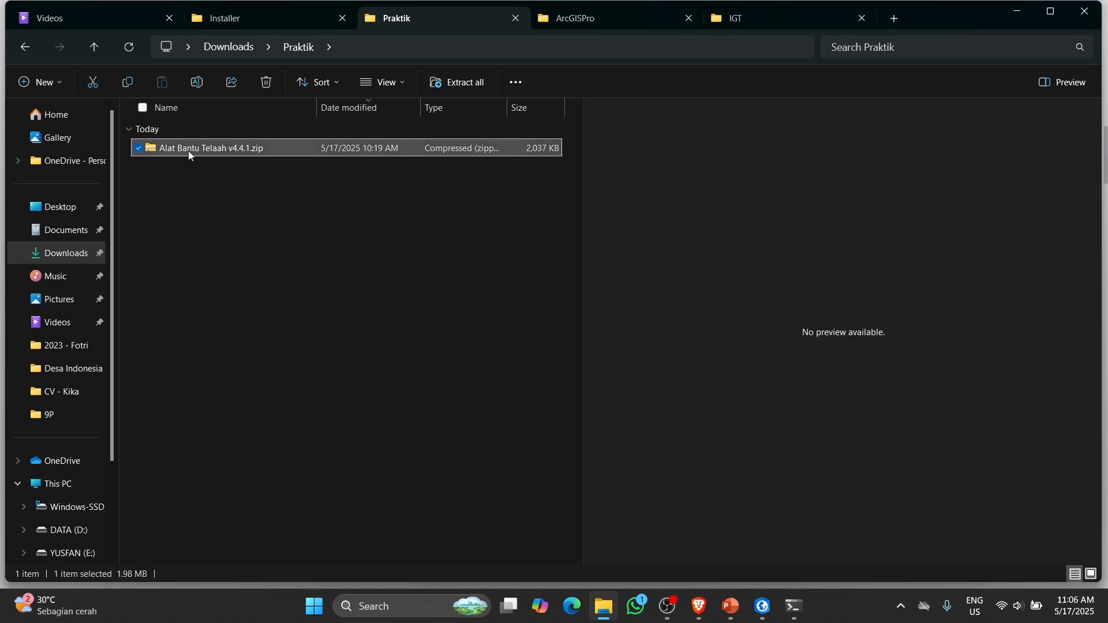
right_click(244, 148)
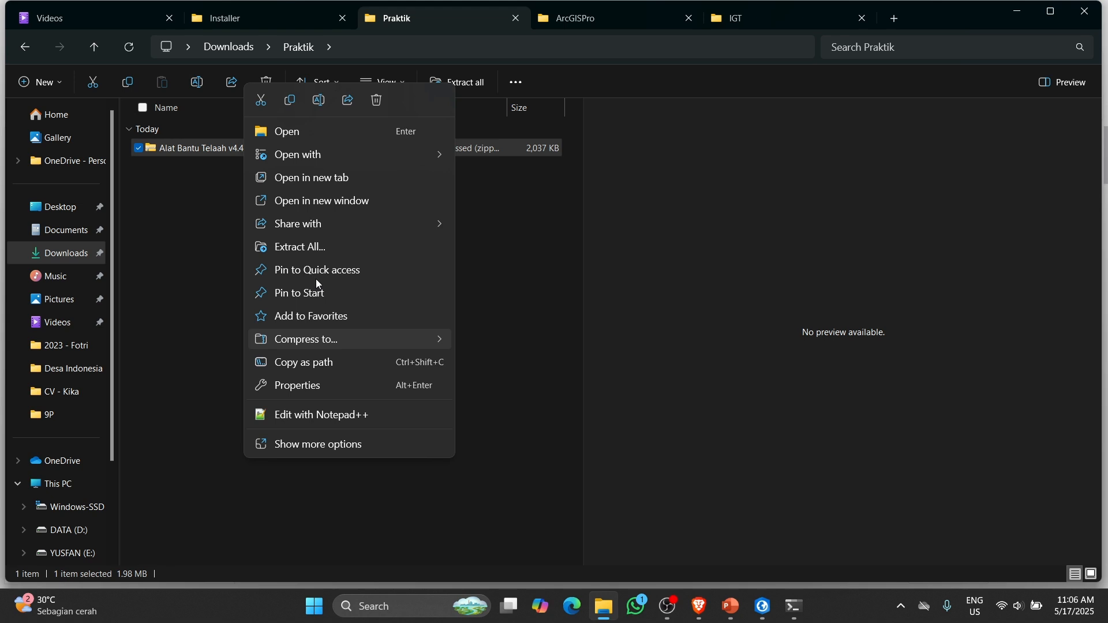
click(312, 246)
click(669, 451)
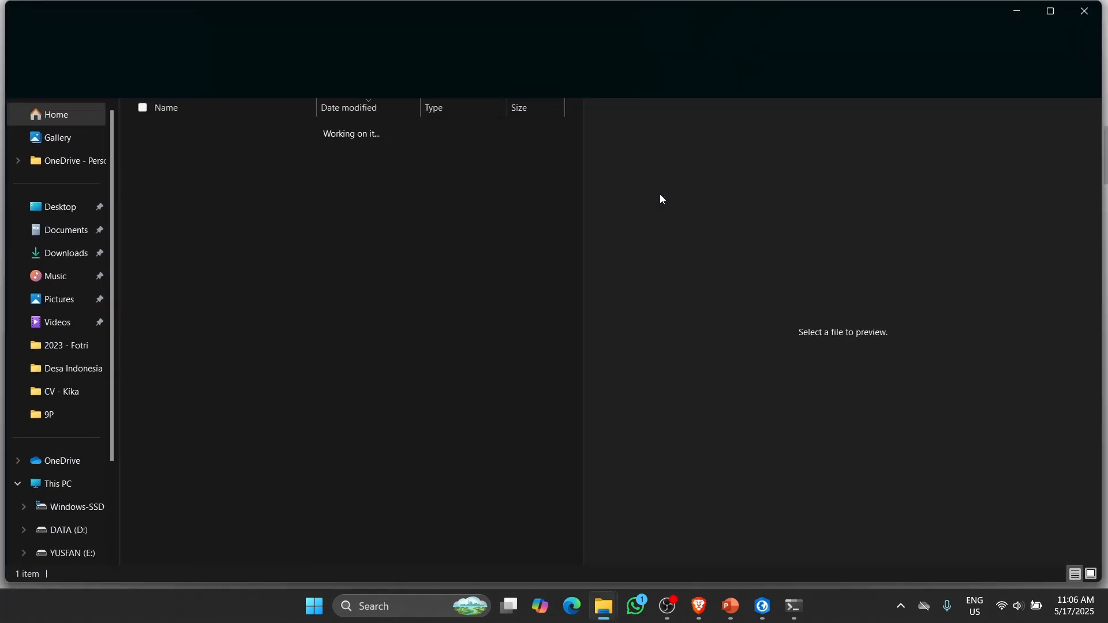
click(158, 151)
double_click(158, 151)
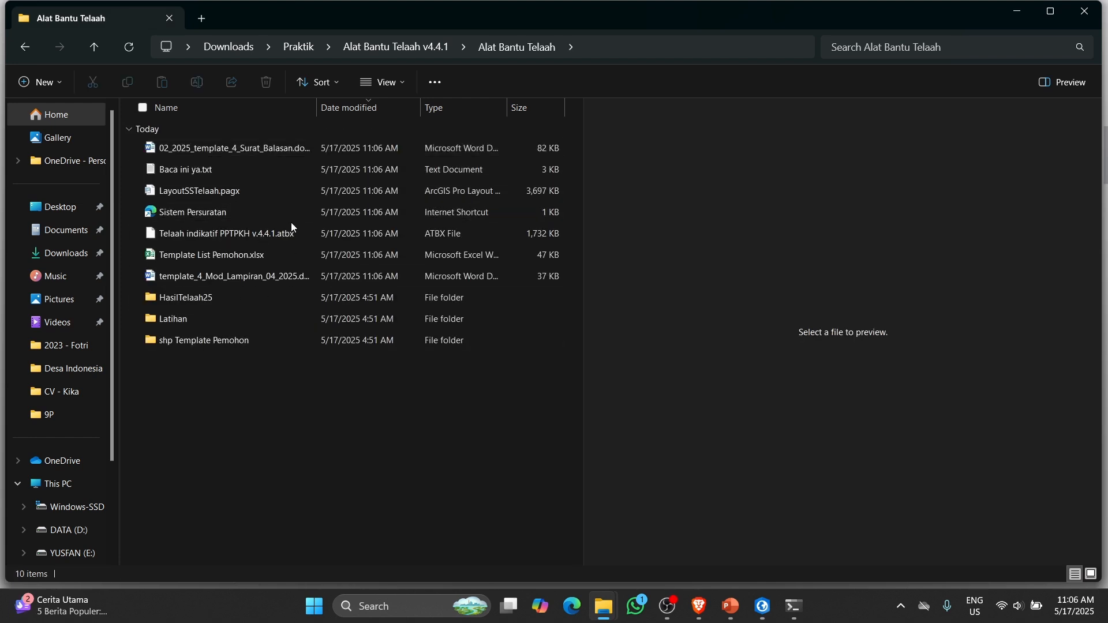
Step: Return to ArcGIS Pro and open the Import dialog for a layout file
mouse_move(762, 609)
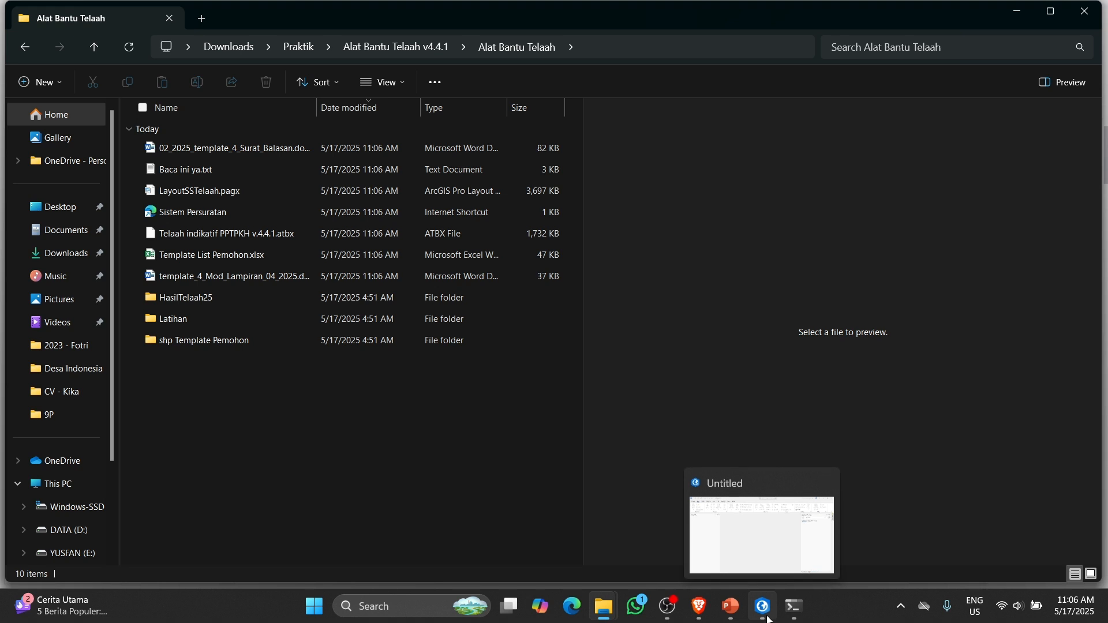
click(754, 557)
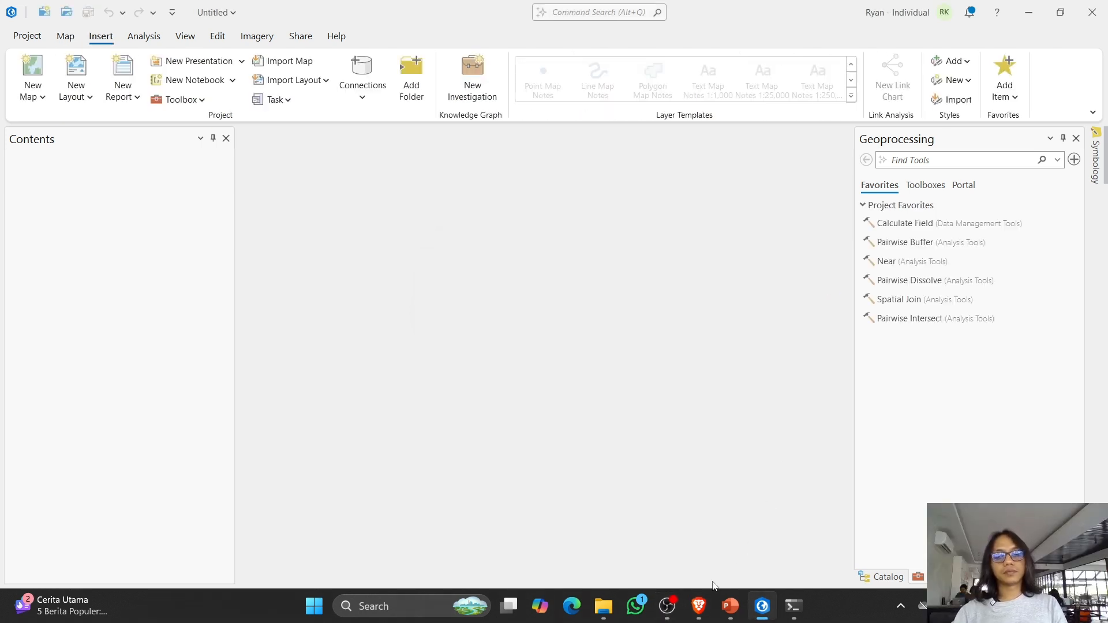
mouse_move(665, 615)
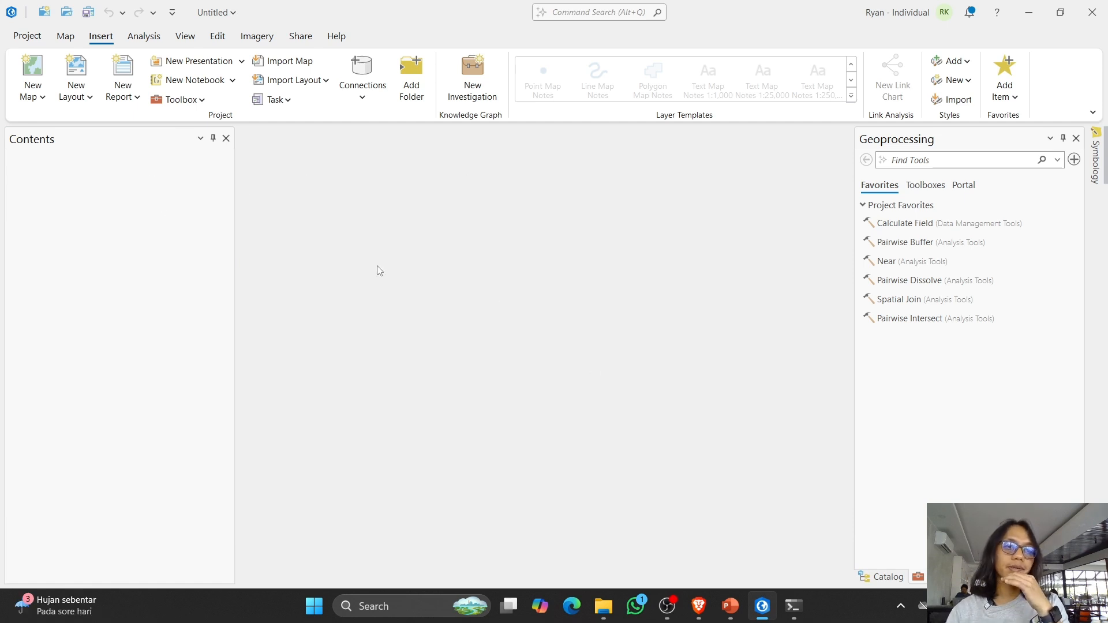
click(327, 81)
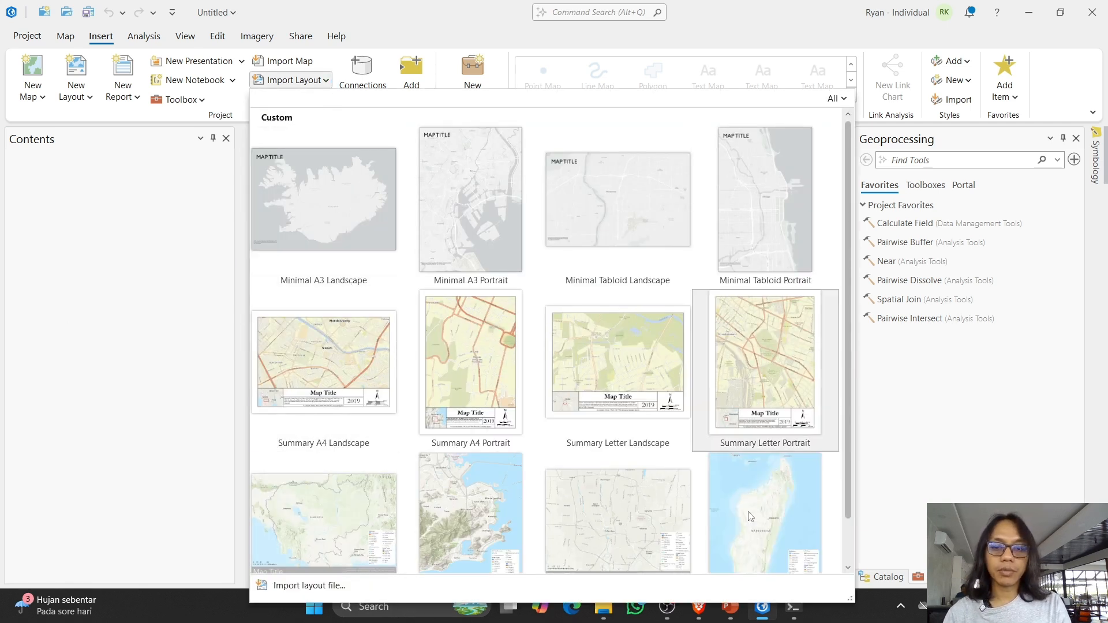
click(363, 589)
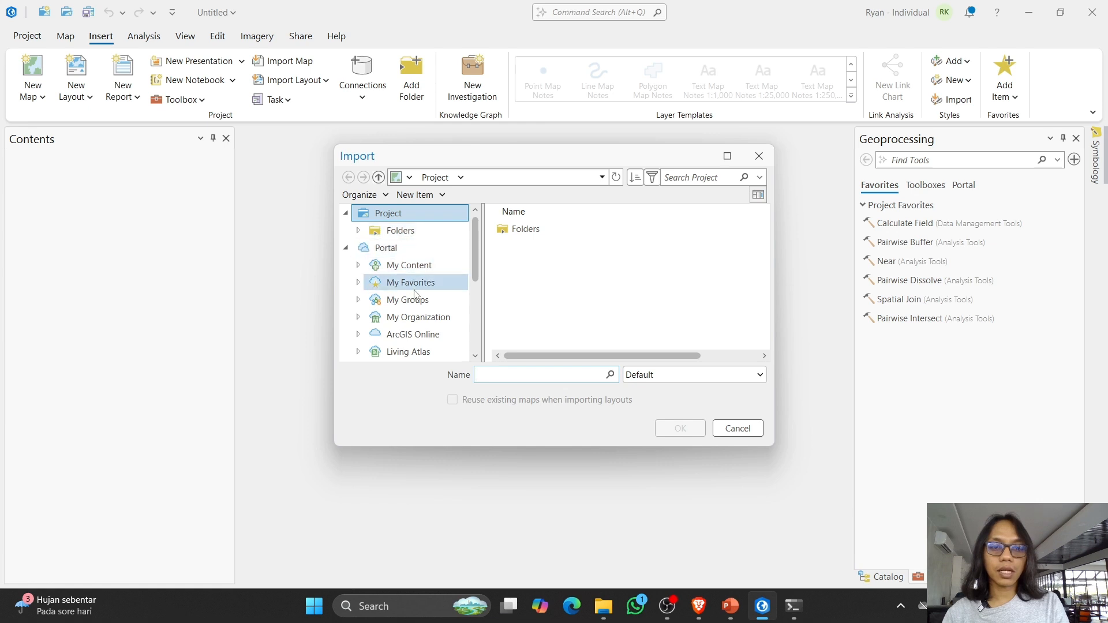
scroll(413, 337, down, 4)
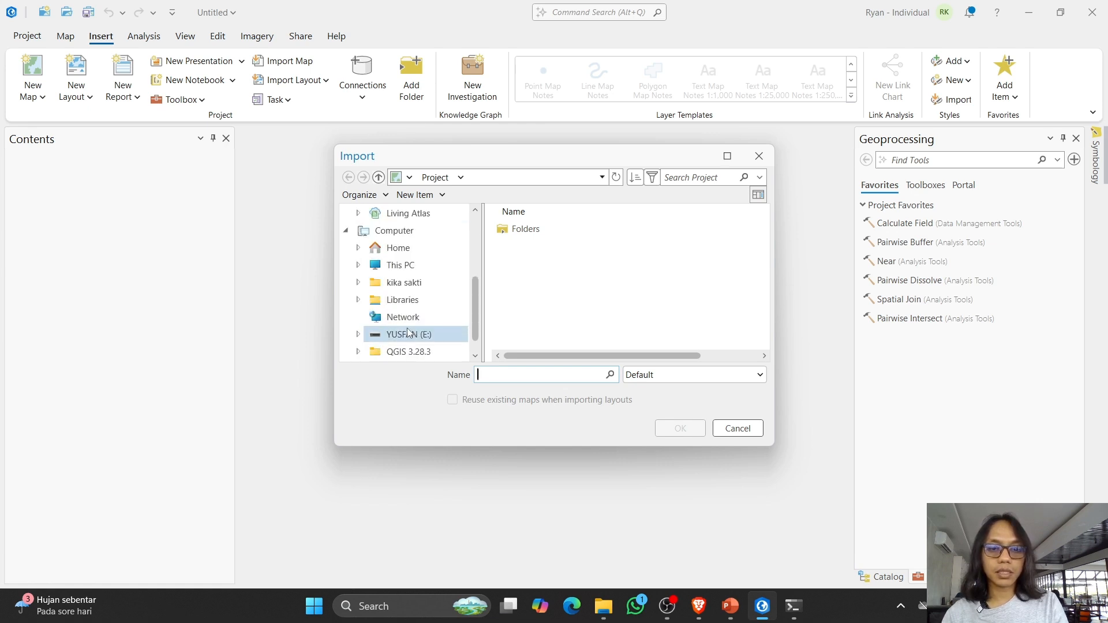
click(401, 265)
scroll(418, 268, up, 1)
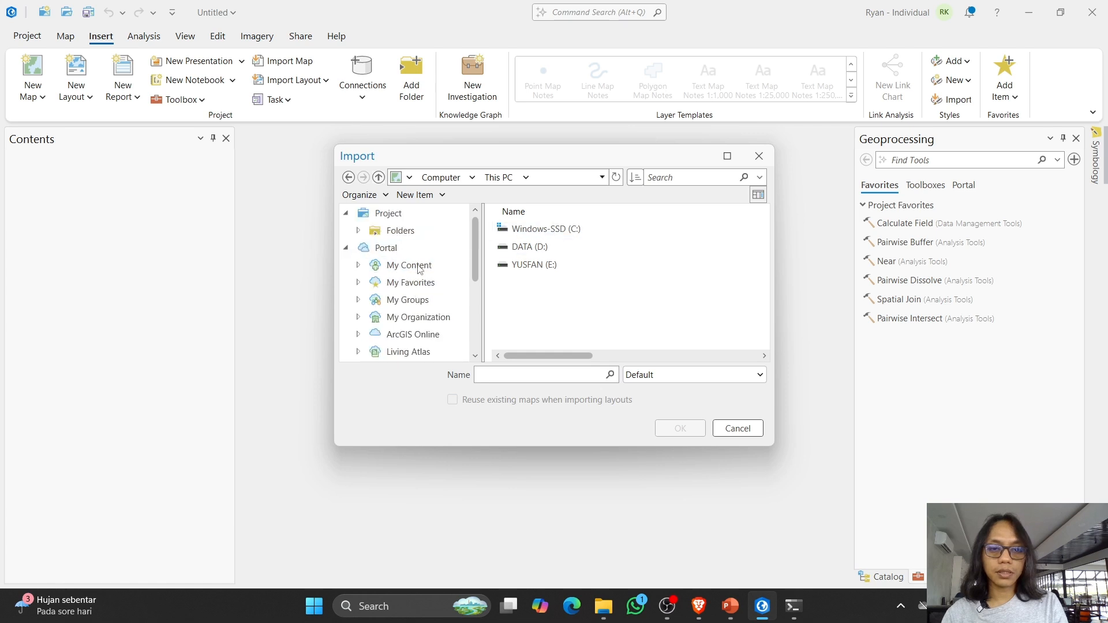
scroll(414, 277, down, 3)
click(402, 283)
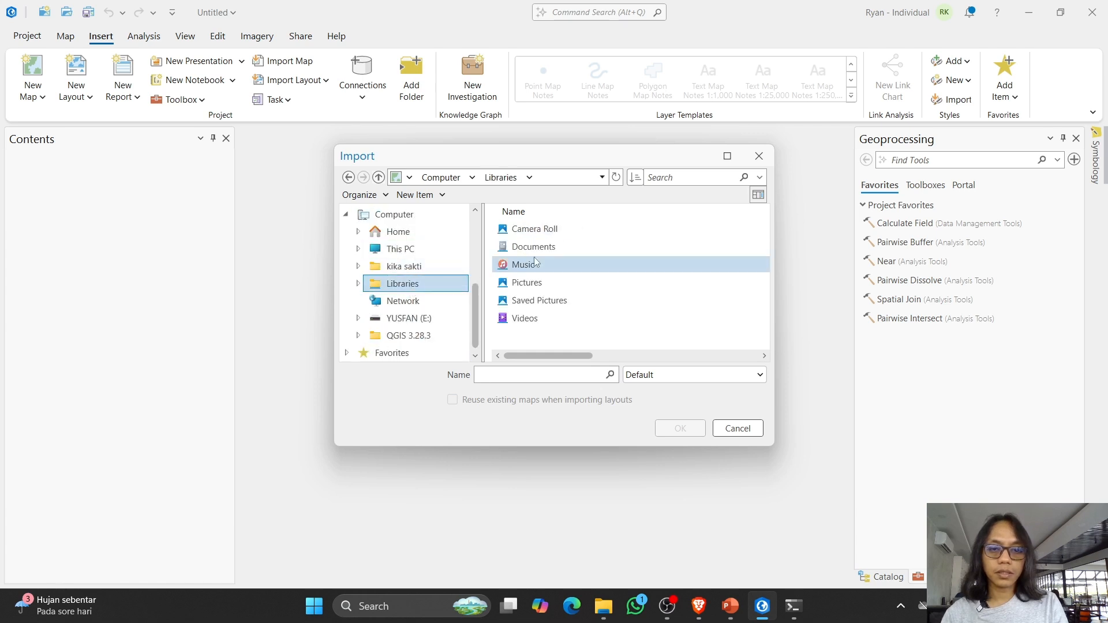
click(522, 248)
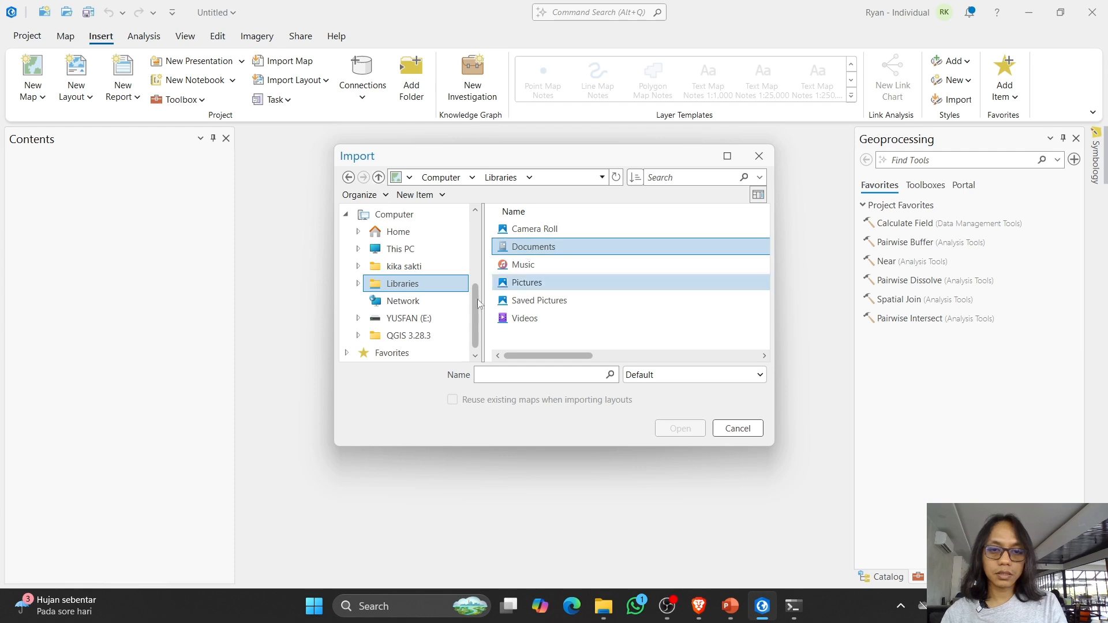
Step: Import LayoutSSTelaah.pagx from the Alat Bantu Telaah folder inside Downloads\Praktik\Alat Bantu Telaah v4.4.1 on drive D
click(400, 249)
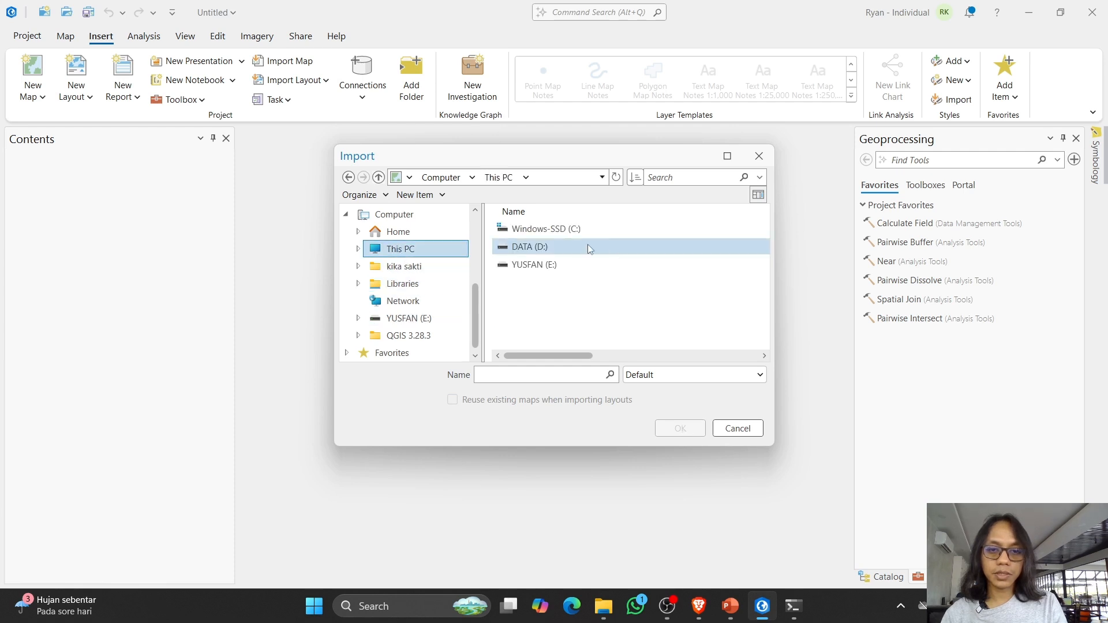
double_click(559, 244)
double_click(533, 300)
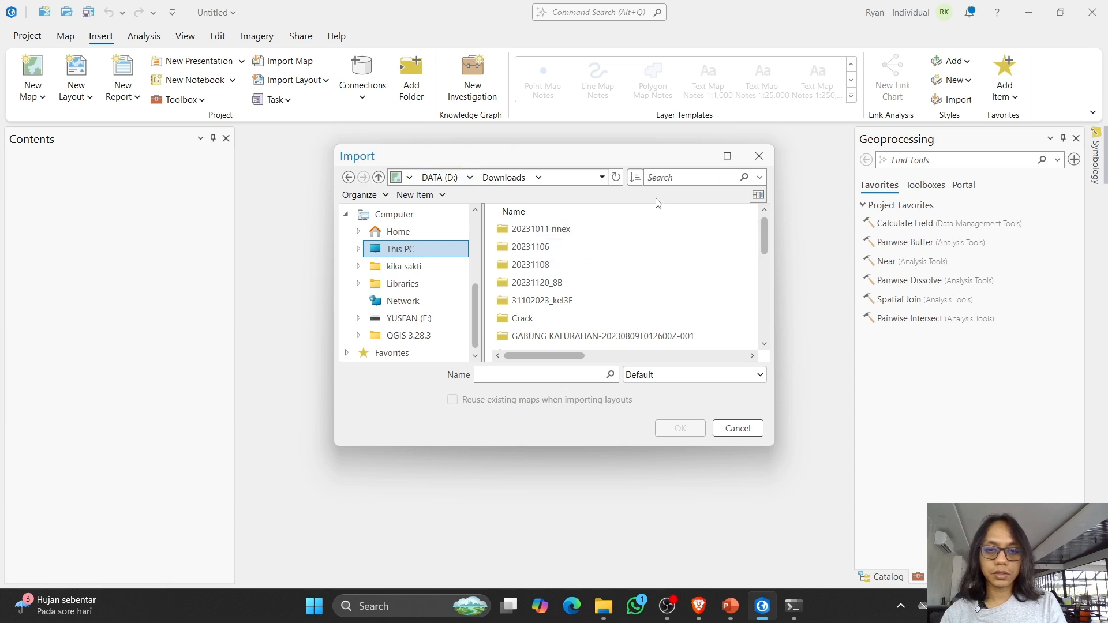
scroll(622, 293, down, 1)
scroll(618, 294, down, 2)
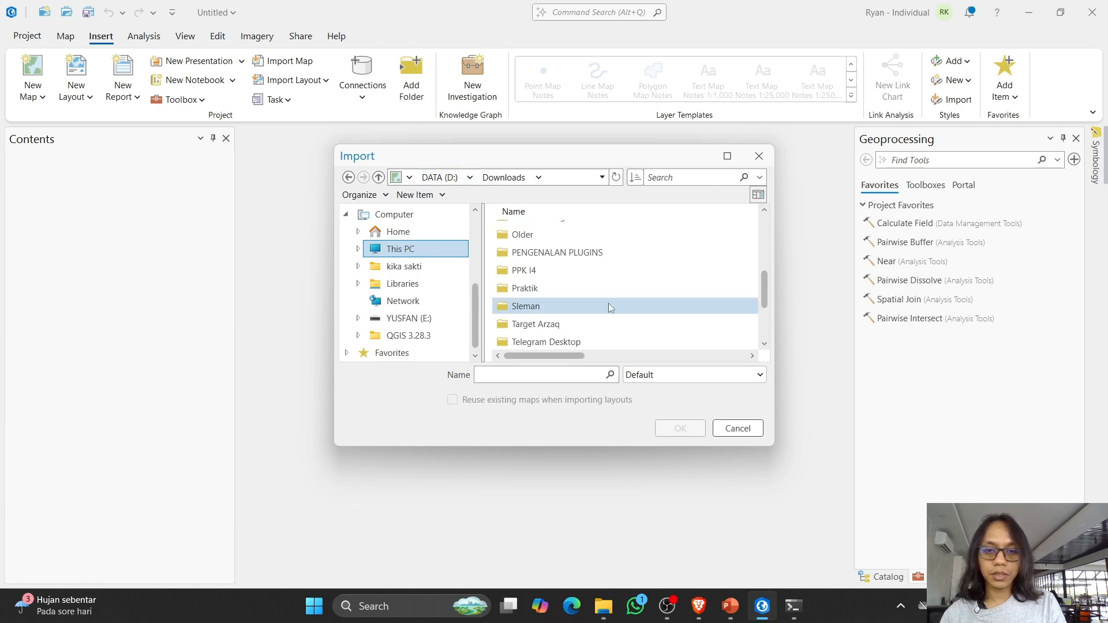
double_click(571, 291)
double_click(562, 230)
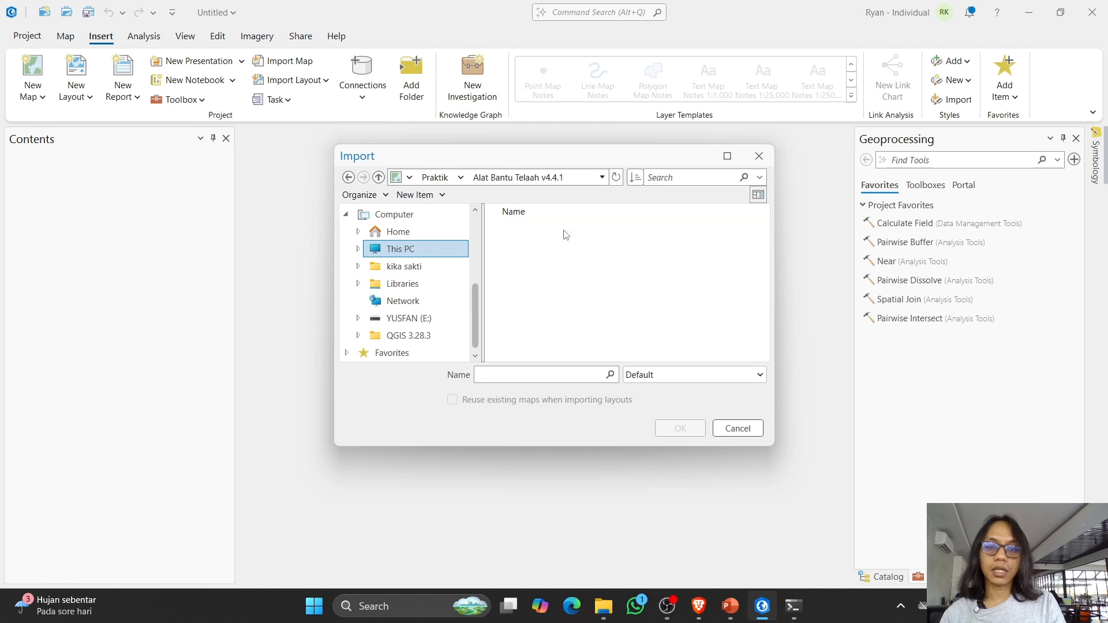
double_click(565, 231)
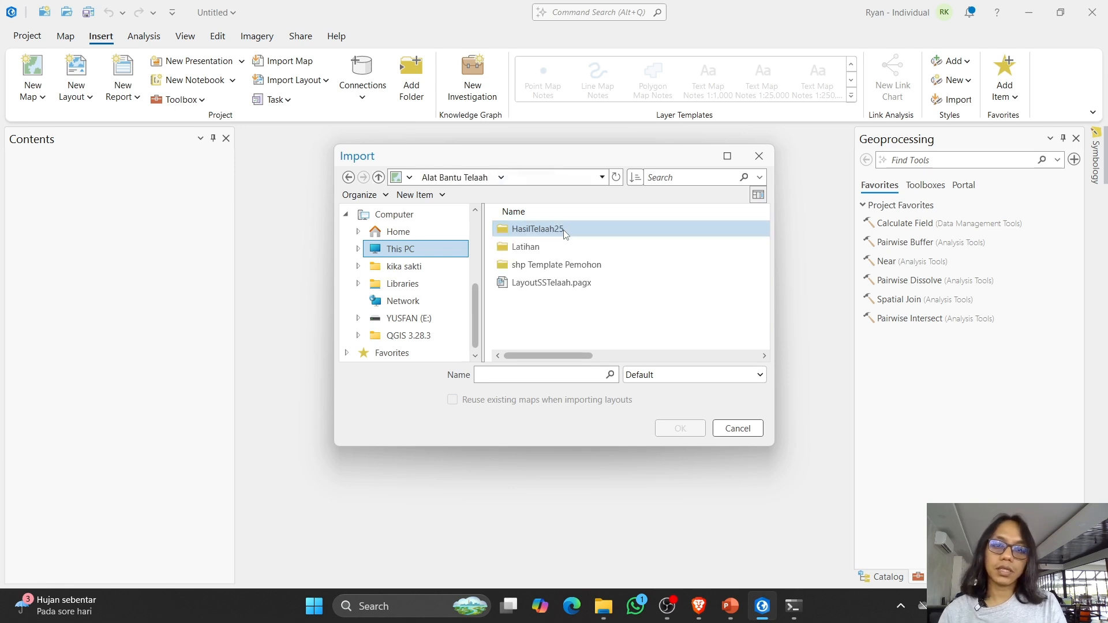
click(528, 285)
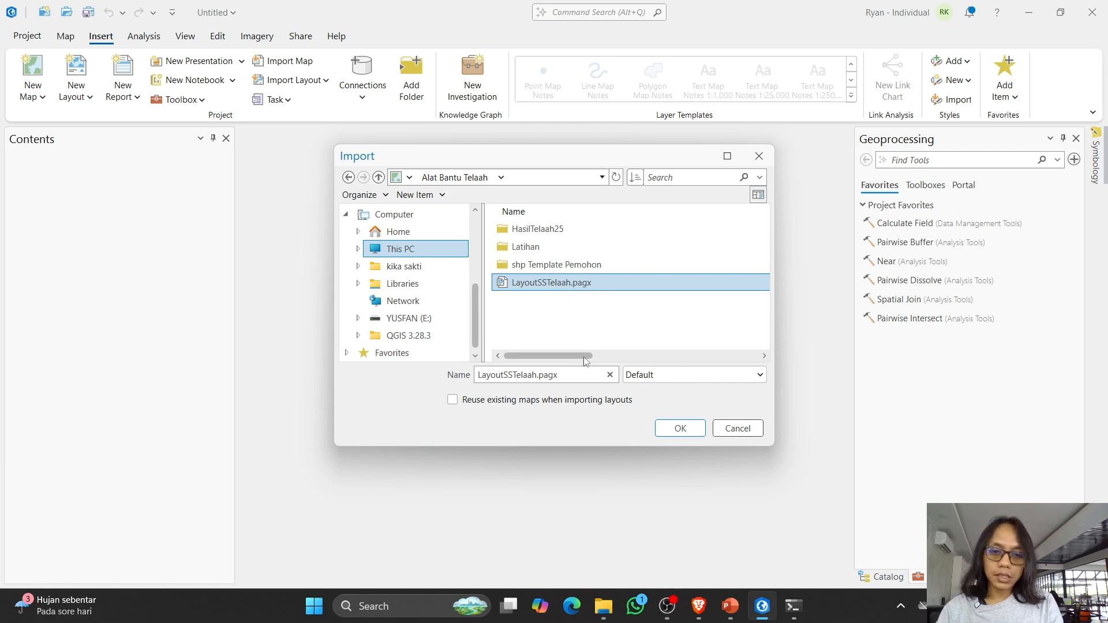
click(680, 429)
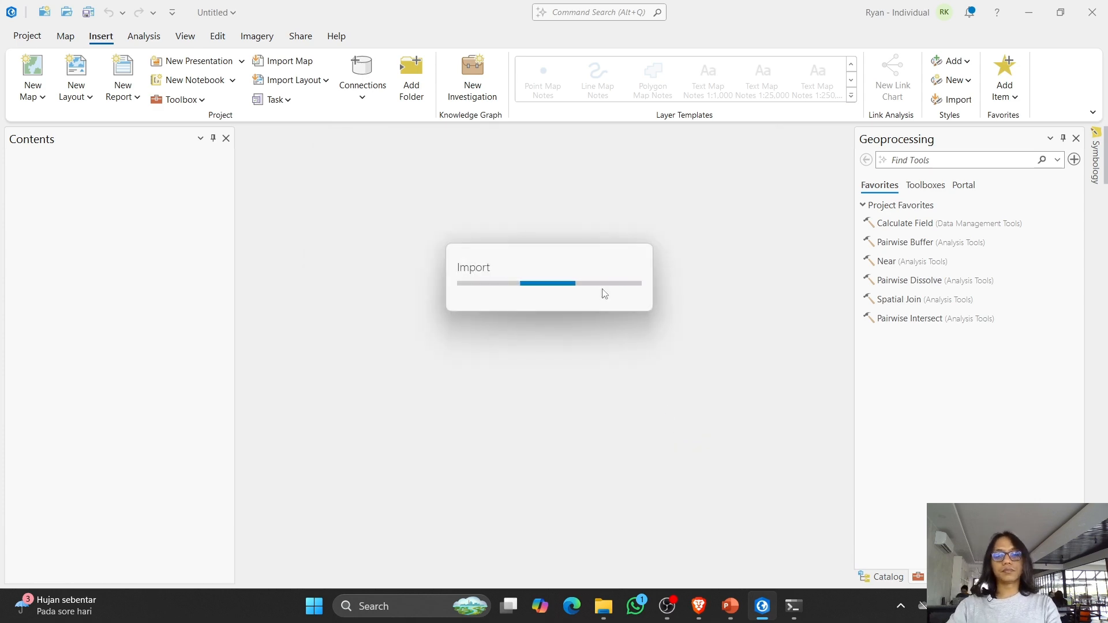
mouse_move(602, 617)
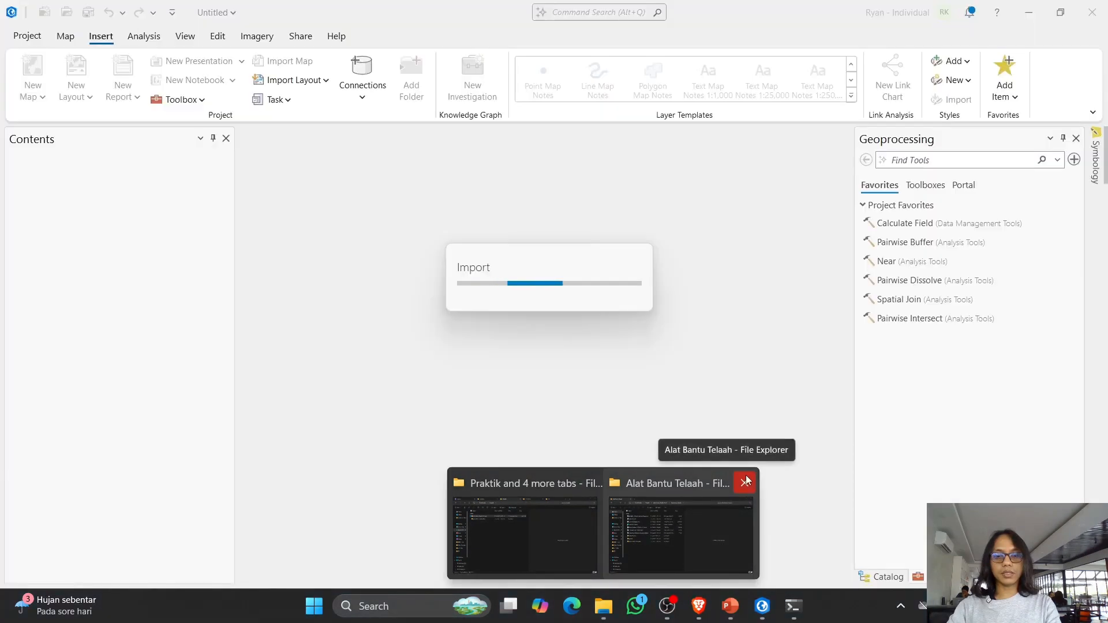
Step: Close the extra Alat Bantu Telaah File Explorer window and open Praktik\Alat Bantu Telaah v4.4.1\Alat Bantu Telaah in the remaining one
click(745, 481)
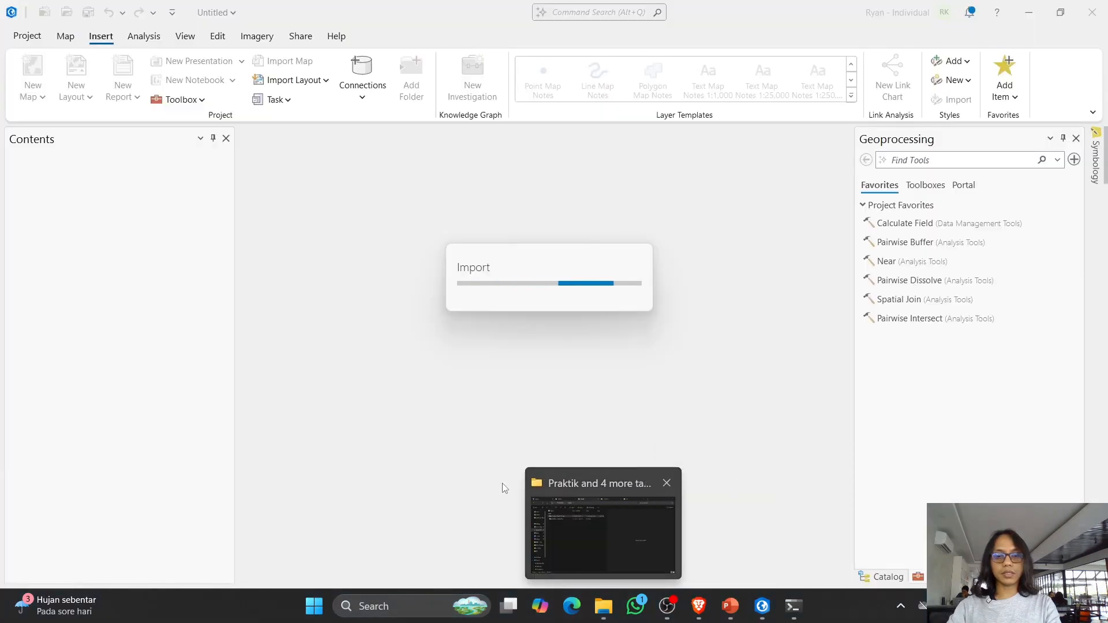
click(555, 508)
click(173, 170)
double_click(173, 170)
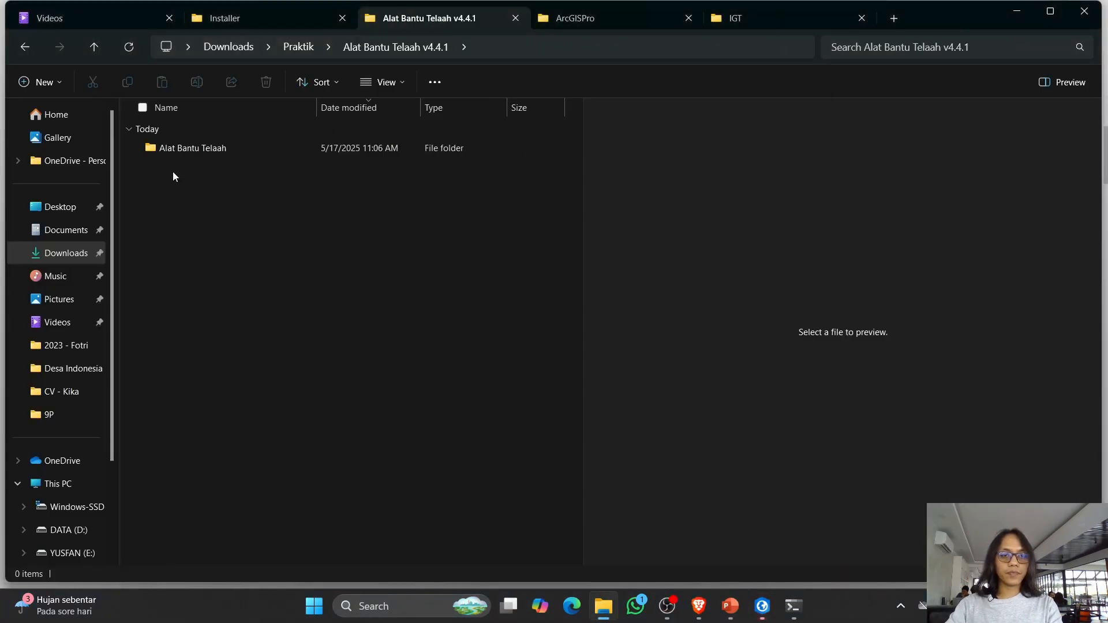
double_click(181, 146)
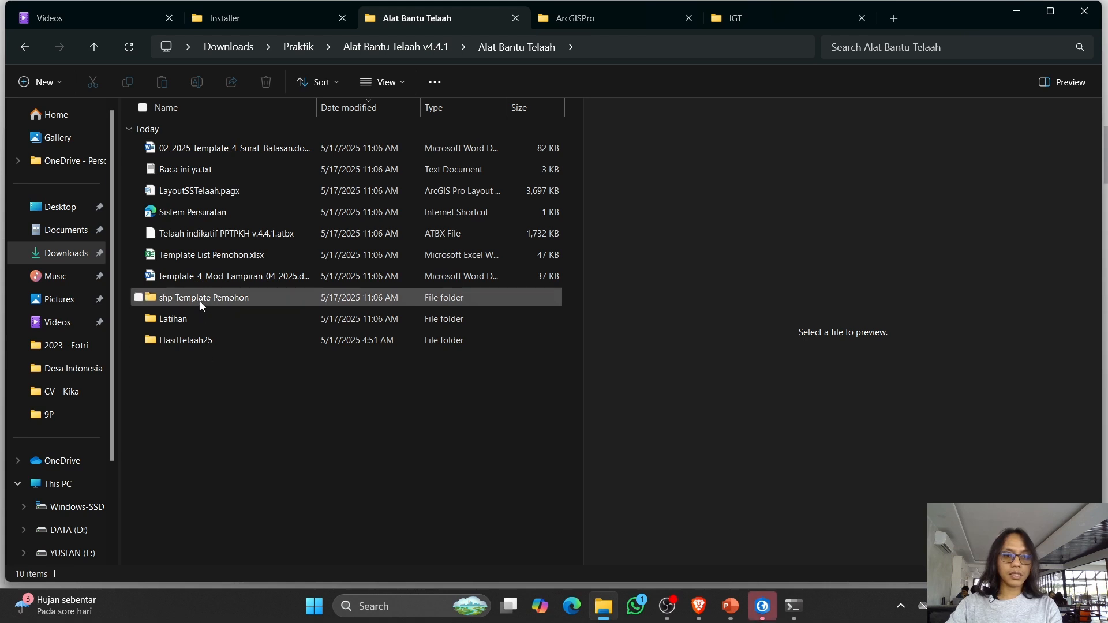
click(181, 193)
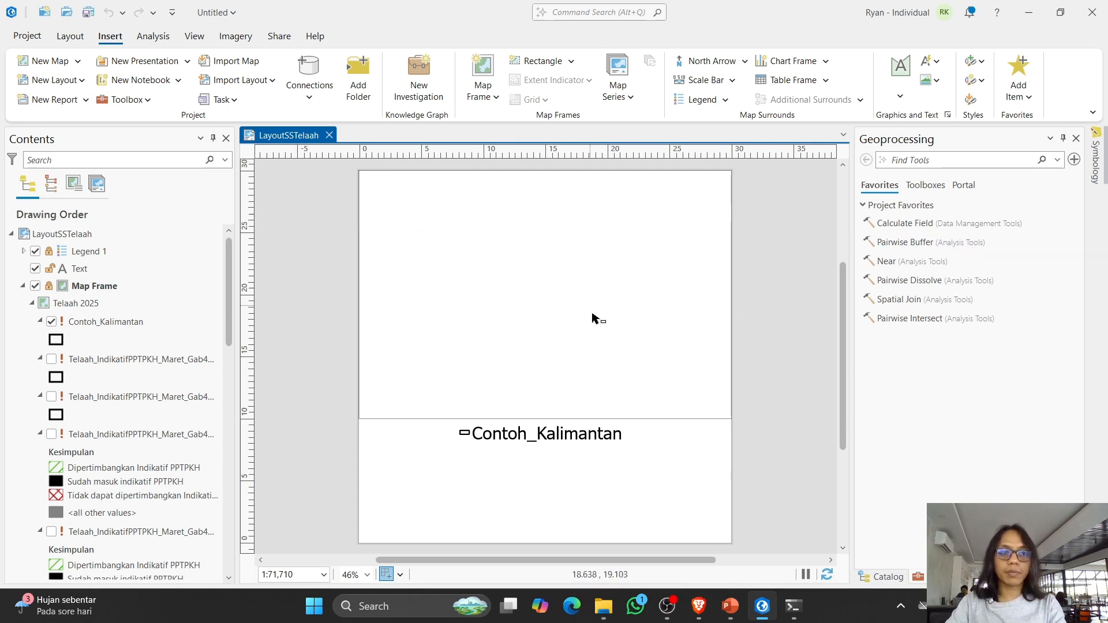
click(78, 61)
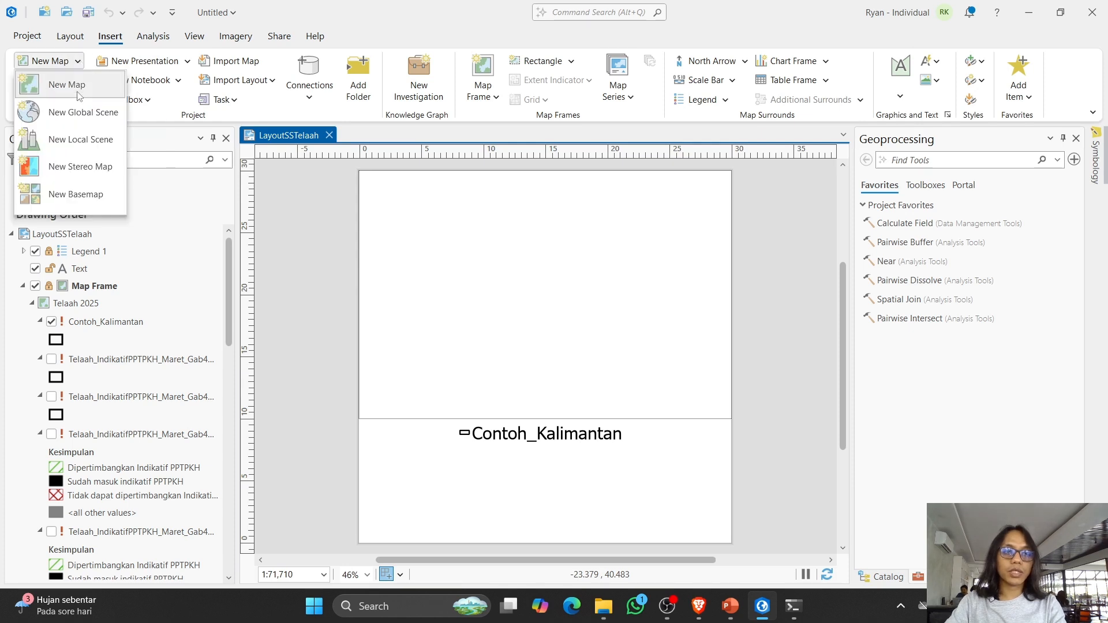
click(233, 80)
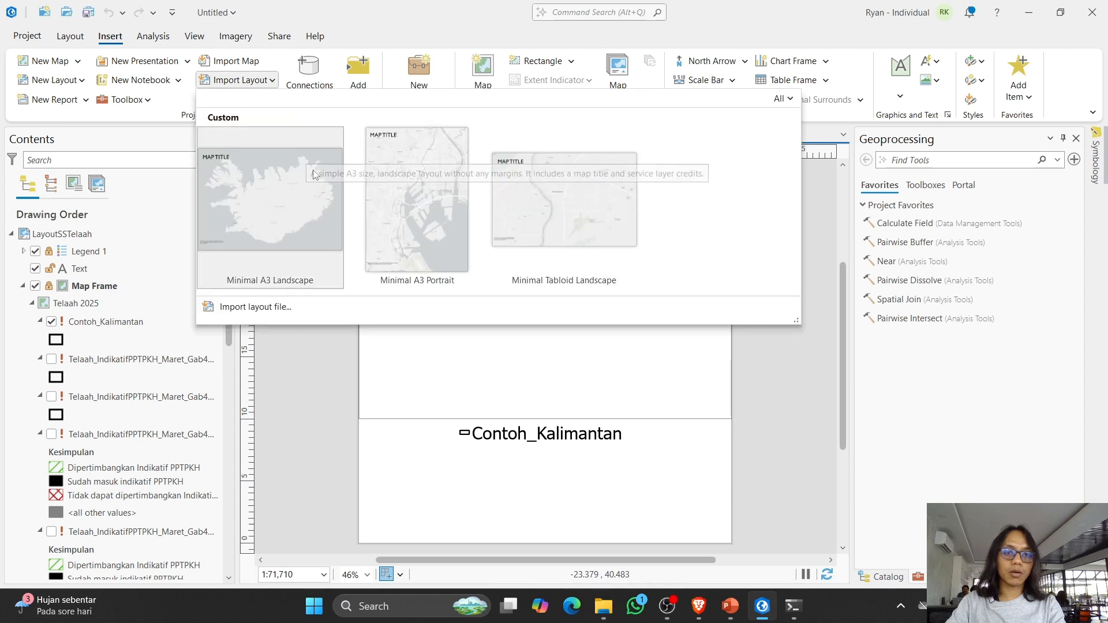
click(236, 80)
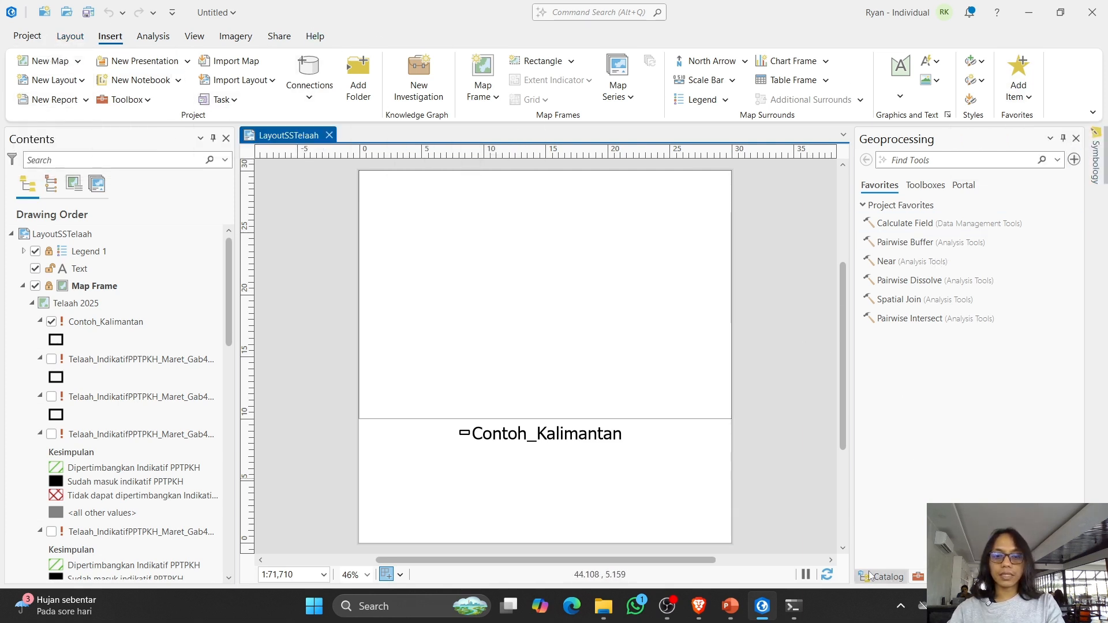
click(75, 303)
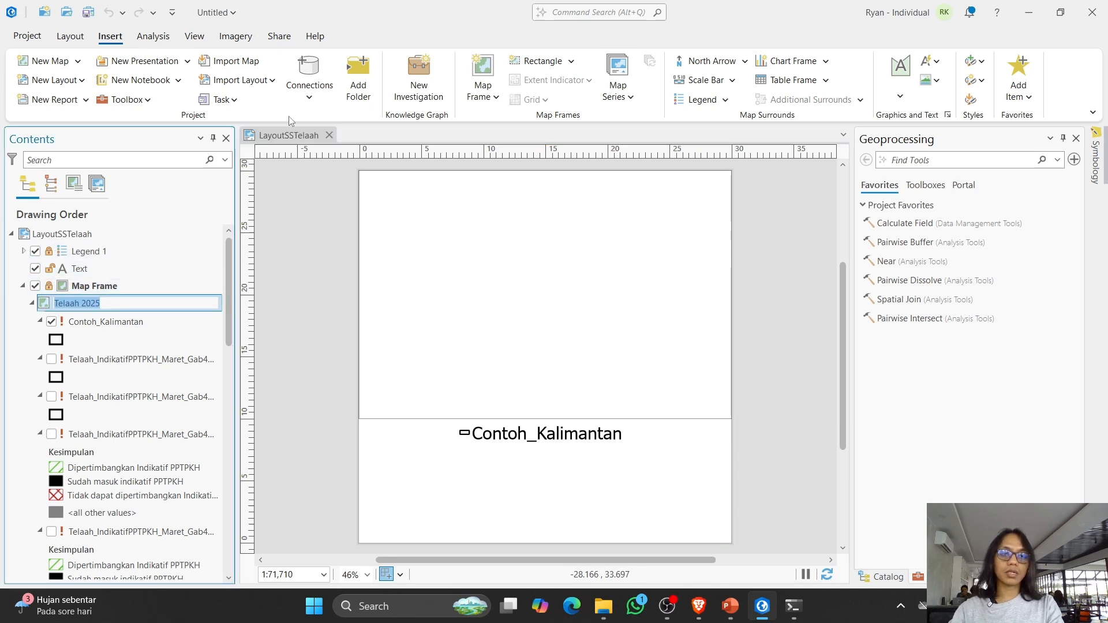
click(282, 138)
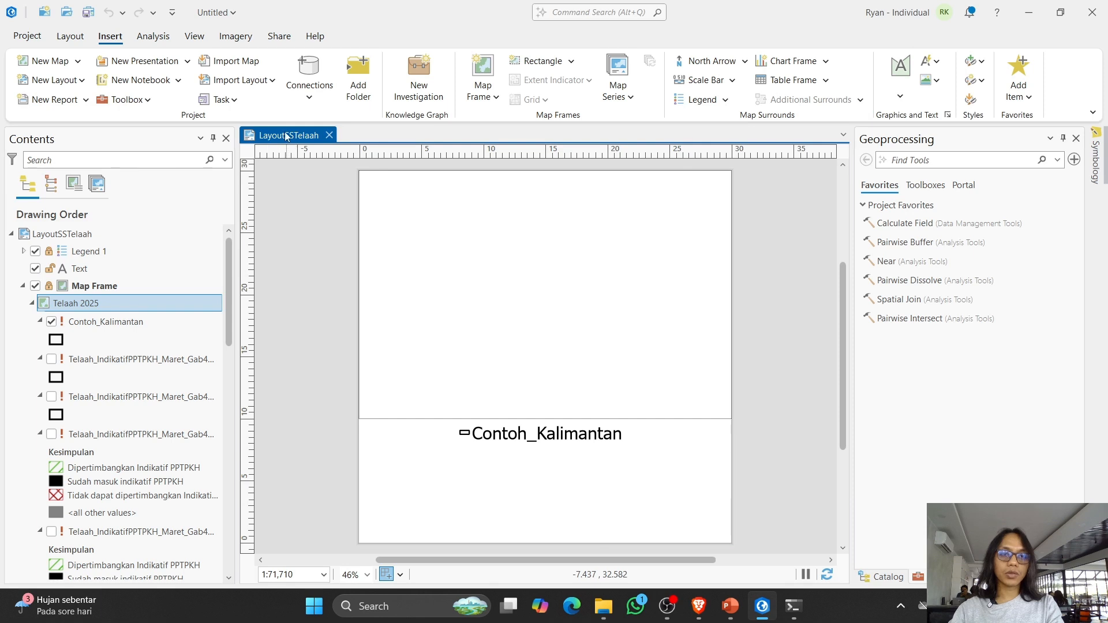
Step: Expand the project's databases, toolboxes and maps in the Catalog, and open the Telaah 2025 map in its own view
click(887, 578)
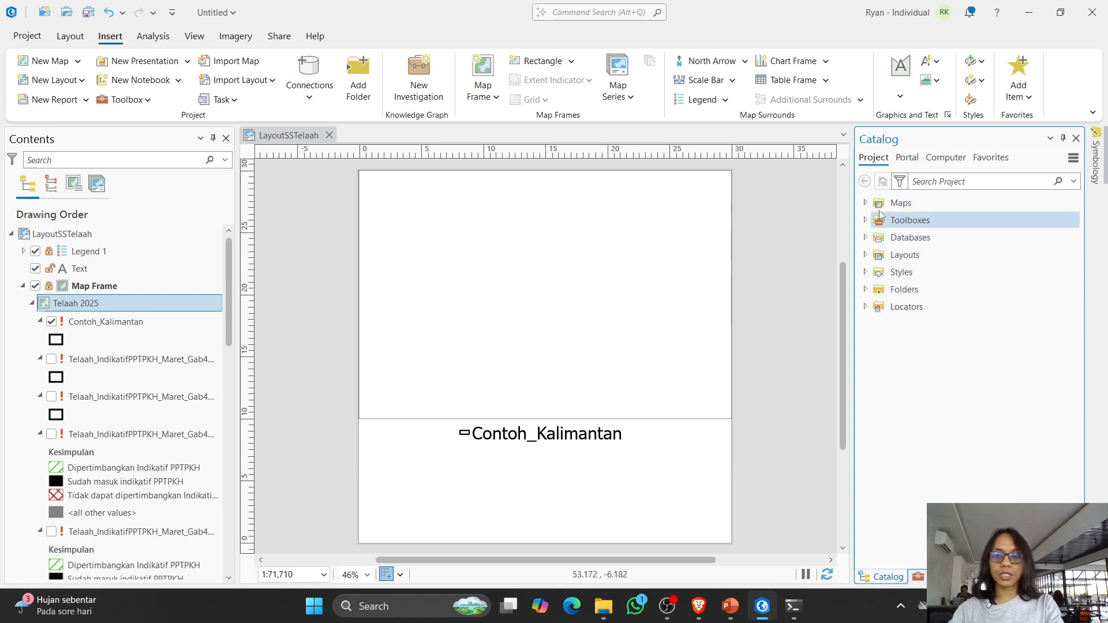
click(866, 239)
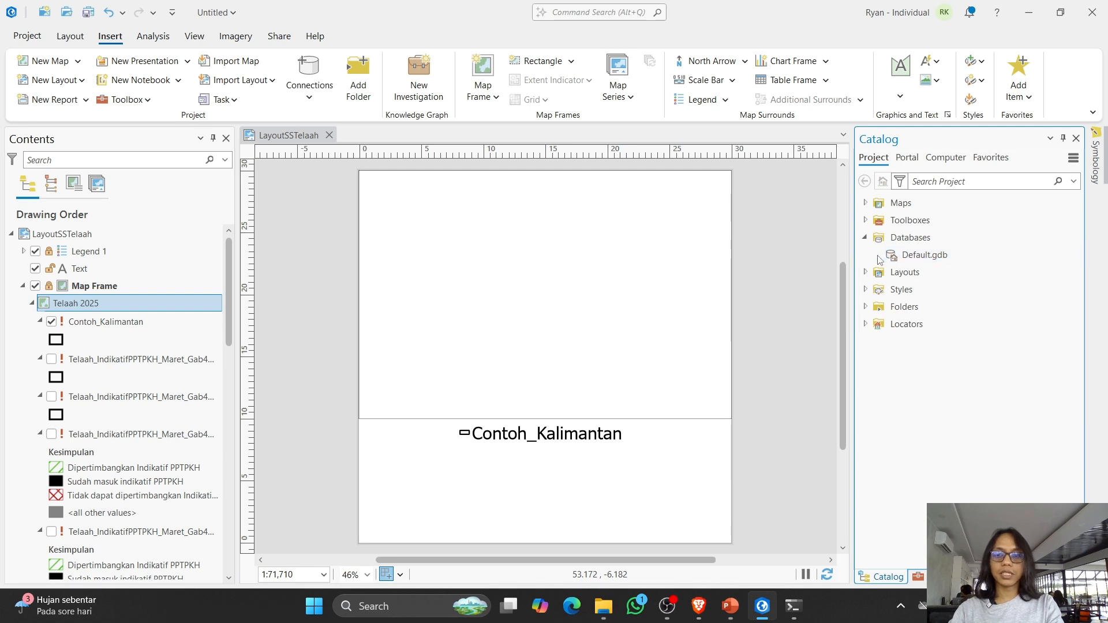
click(865, 220)
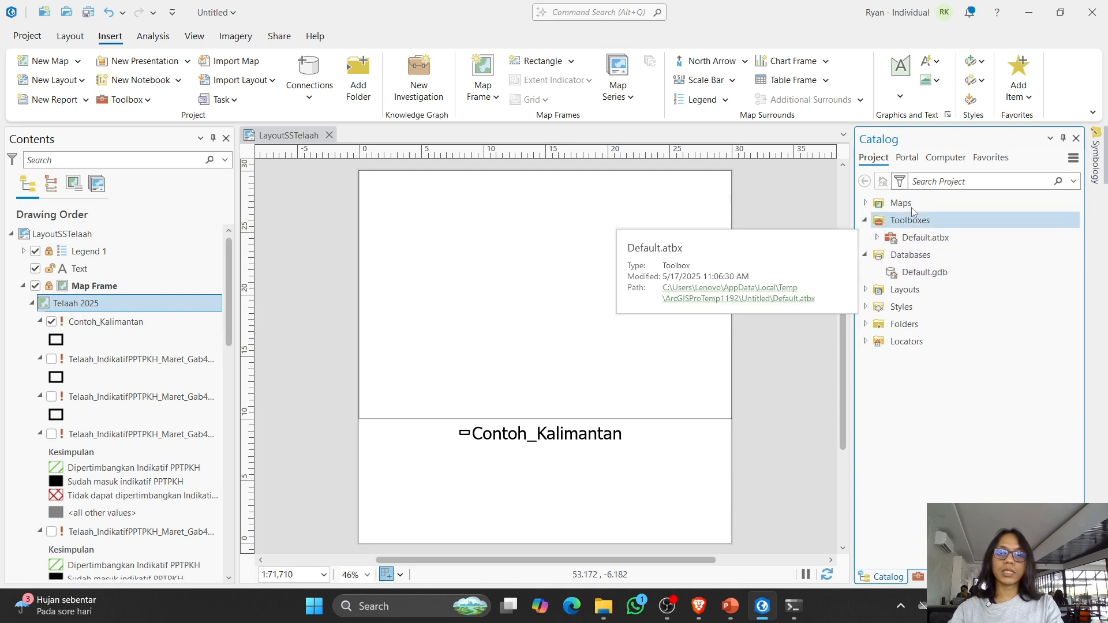
double_click(903, 203)
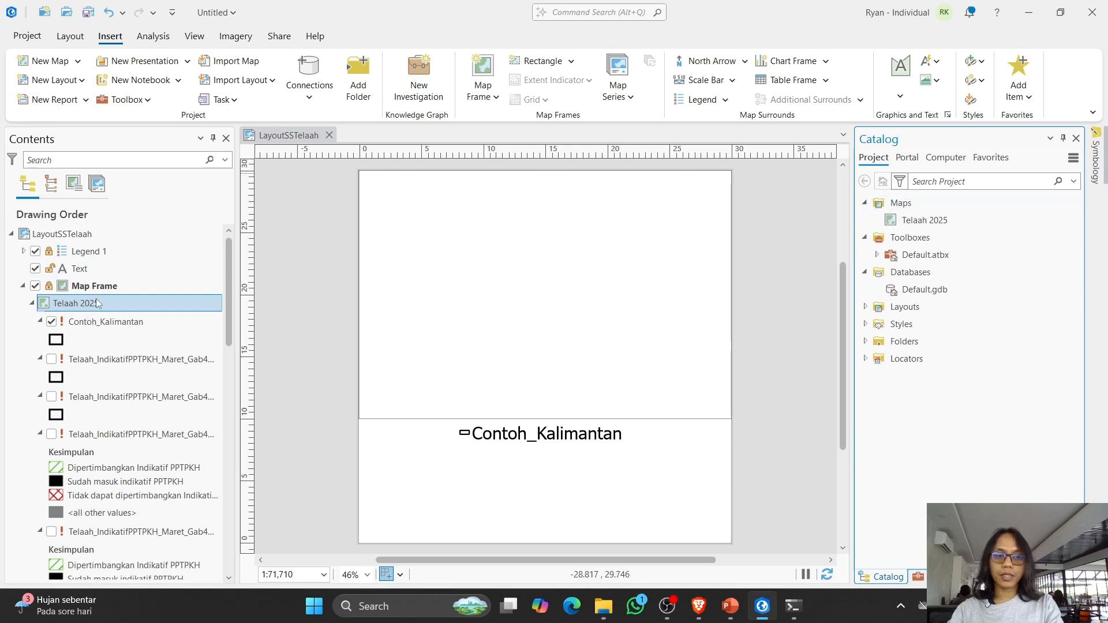
click(938, 223)
click(925, 222)
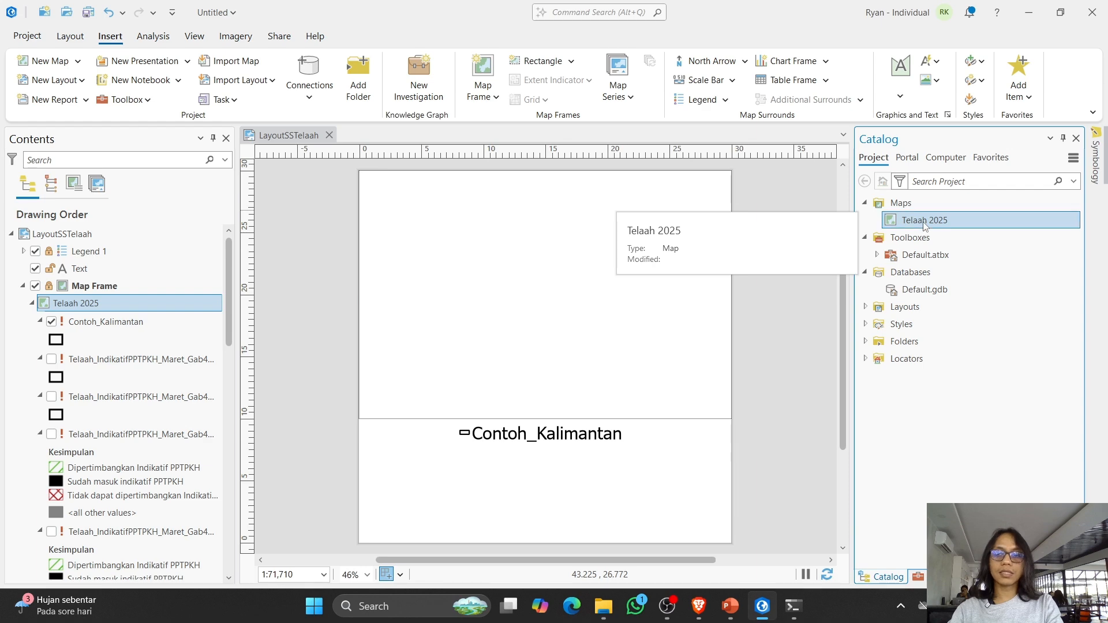
right_click(924, 223)
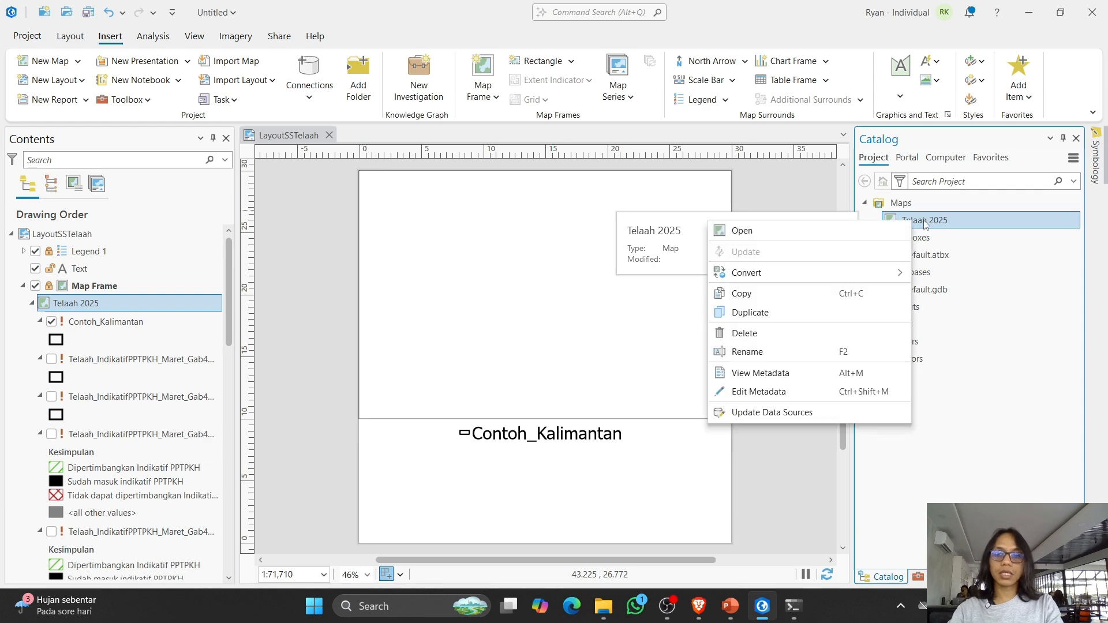
click(742, 231)
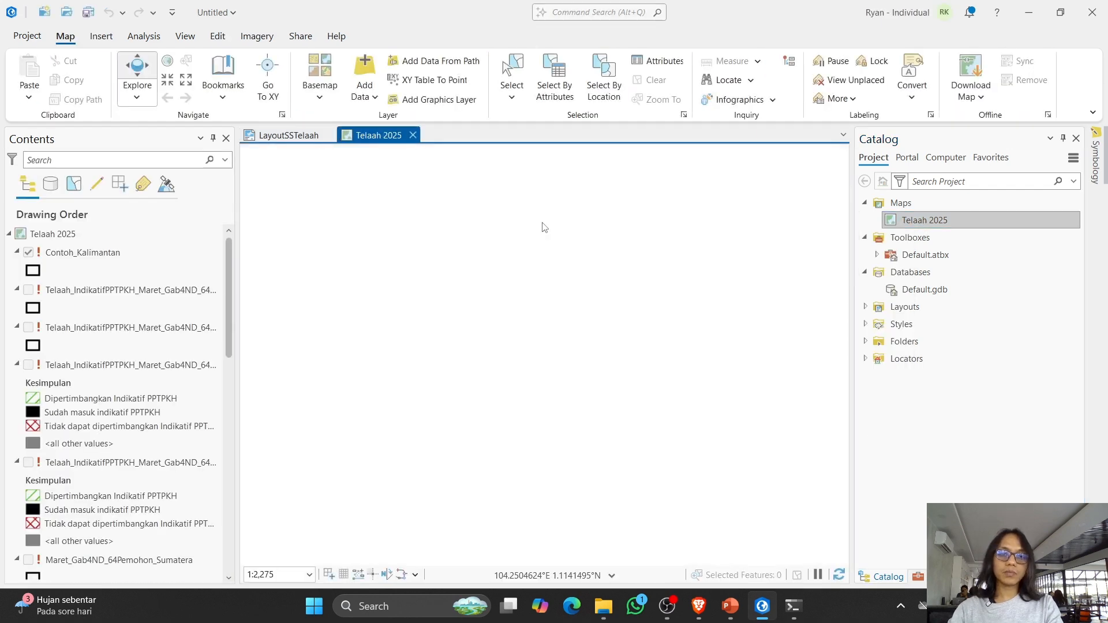
Step: Compare the LayoutSSTelaah layout with the Telaah 2025 map, and review the map's whole layer list for missing data sources
click(282, 136)
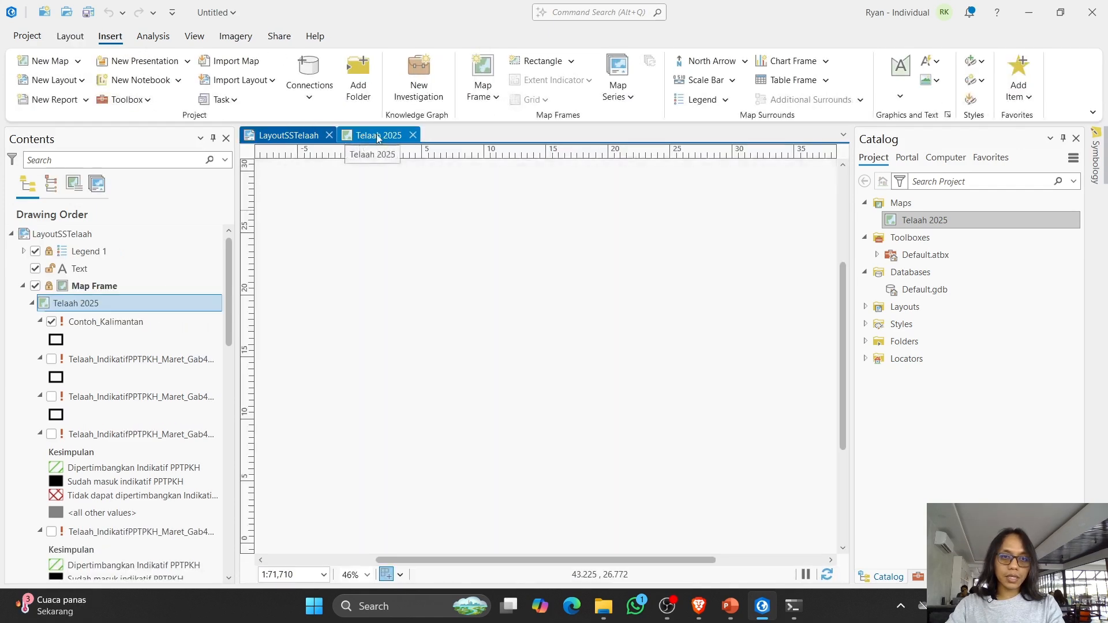
click(381, 138)
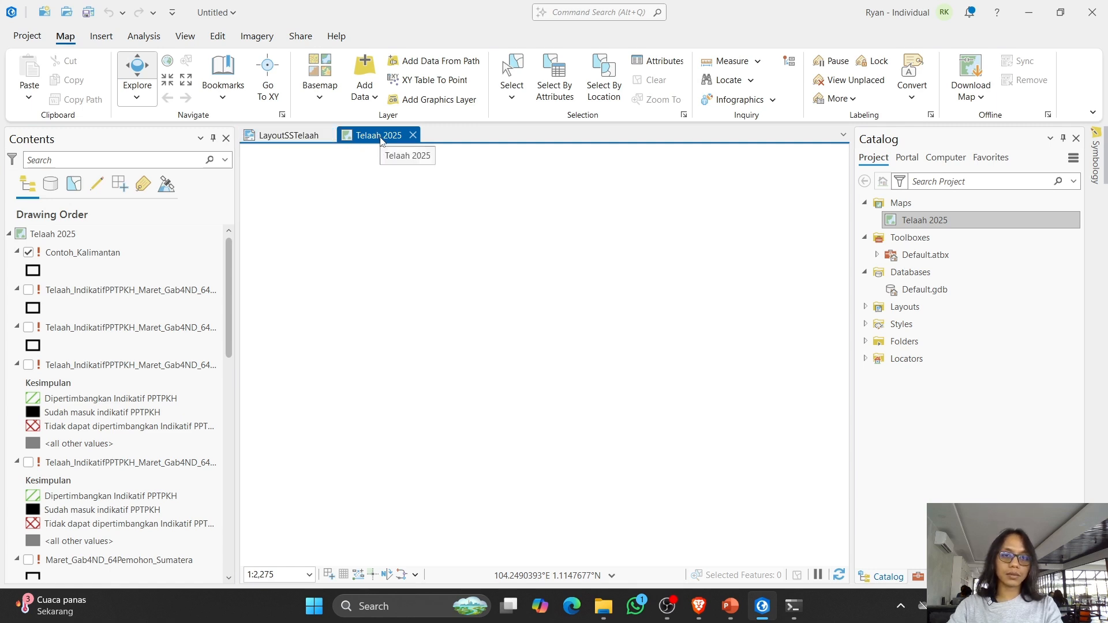
click(287, 136)
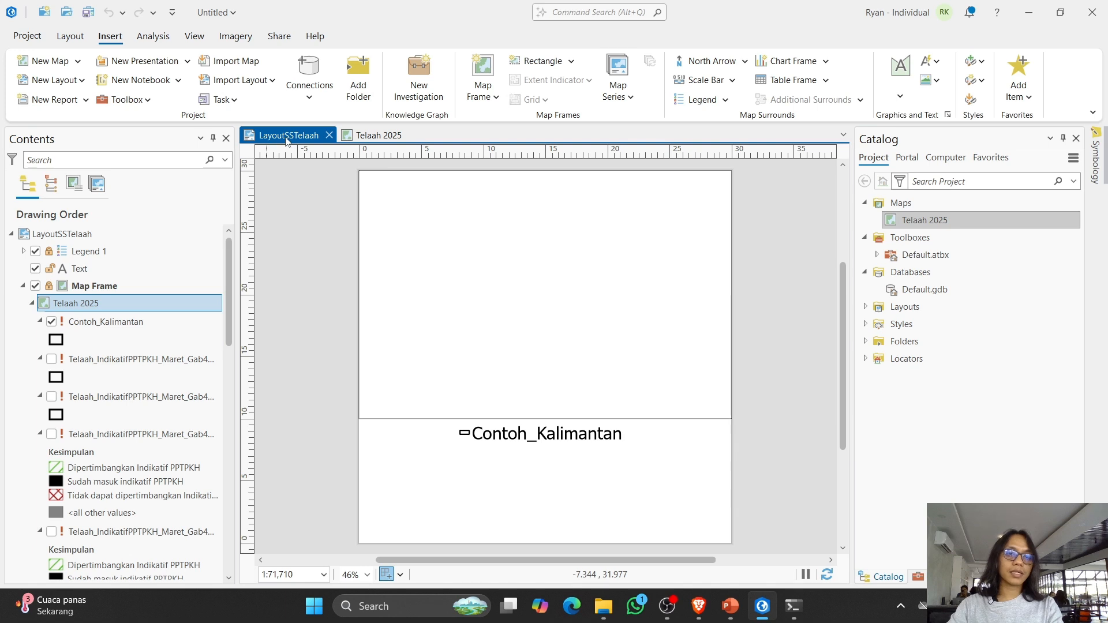
click(373, 137)
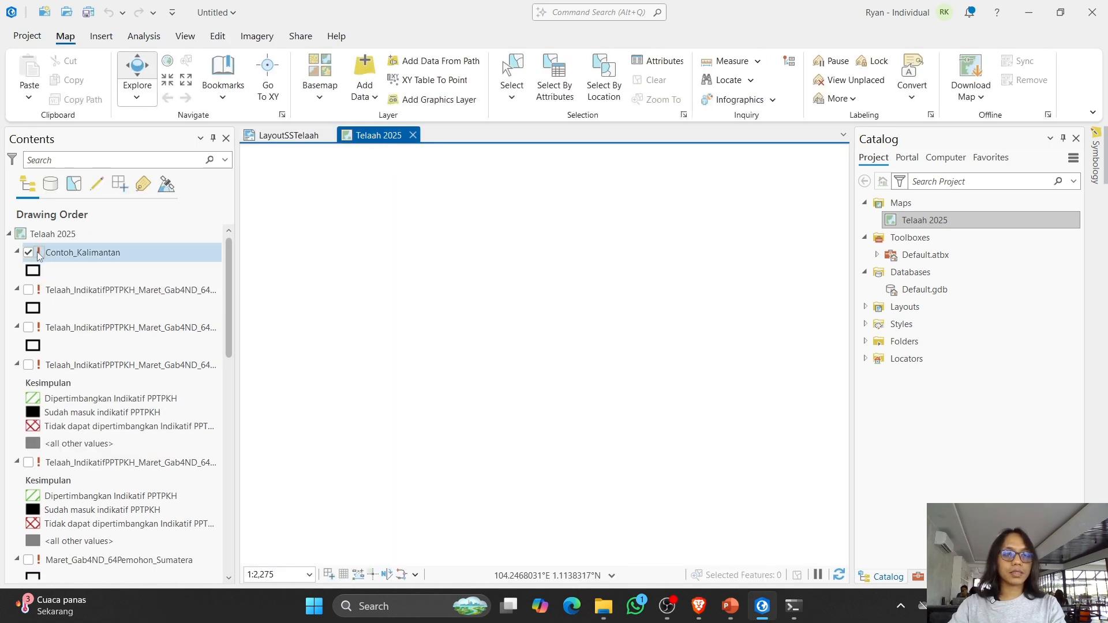
scroll(40, 254, down, 15)
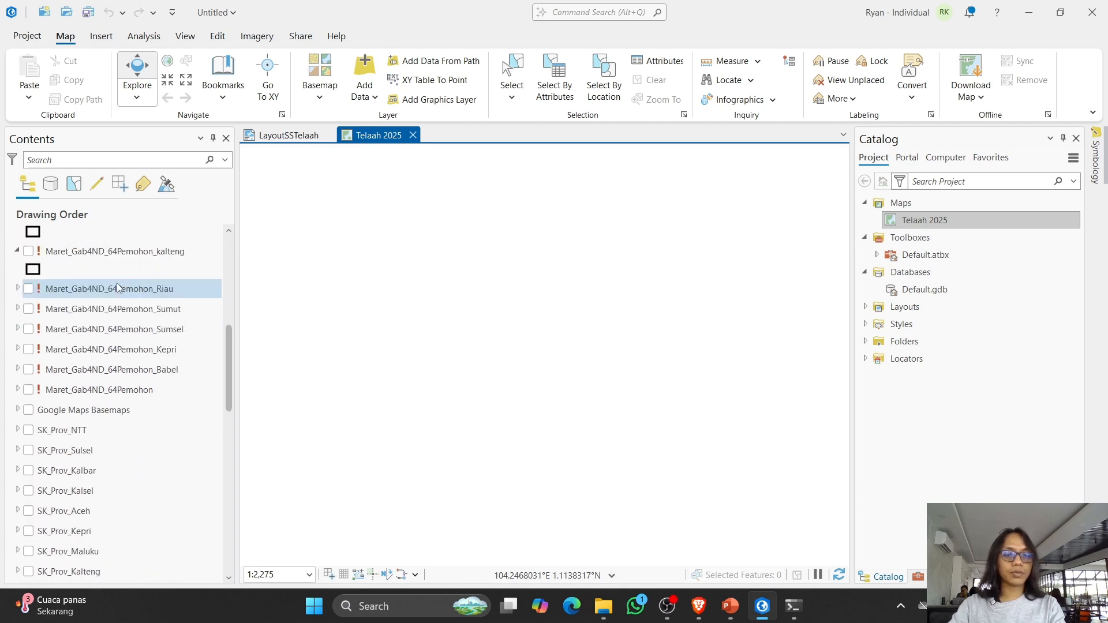
scroll(131, 465, down, 3)
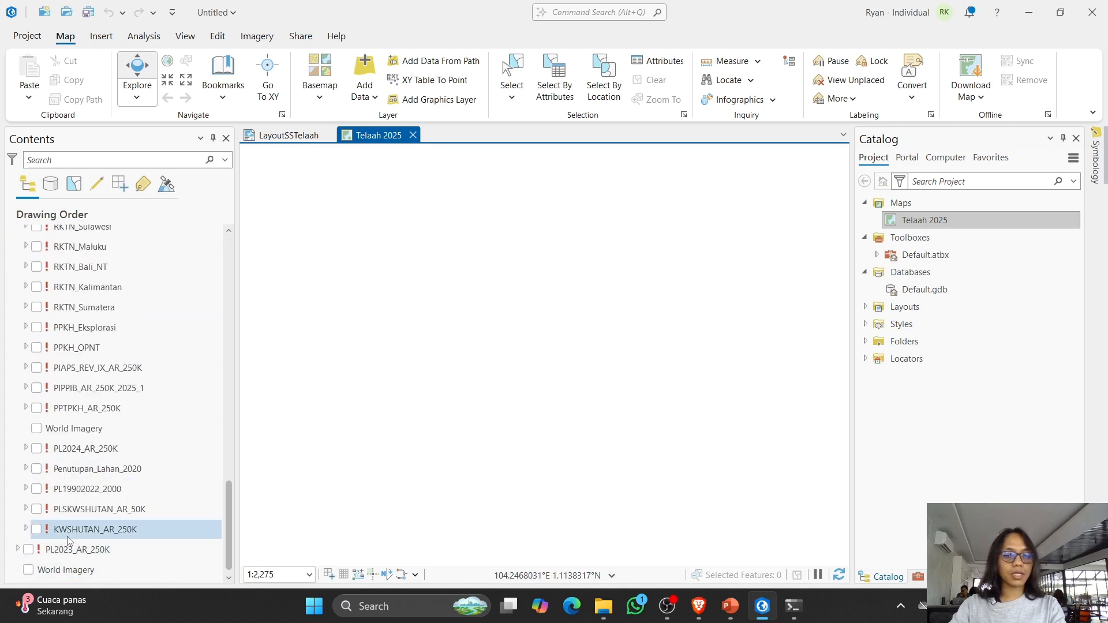
scroll(83, 312, up, 5)
scroll(83, 312, up, 2)
scroll(104, 398, down, 10)
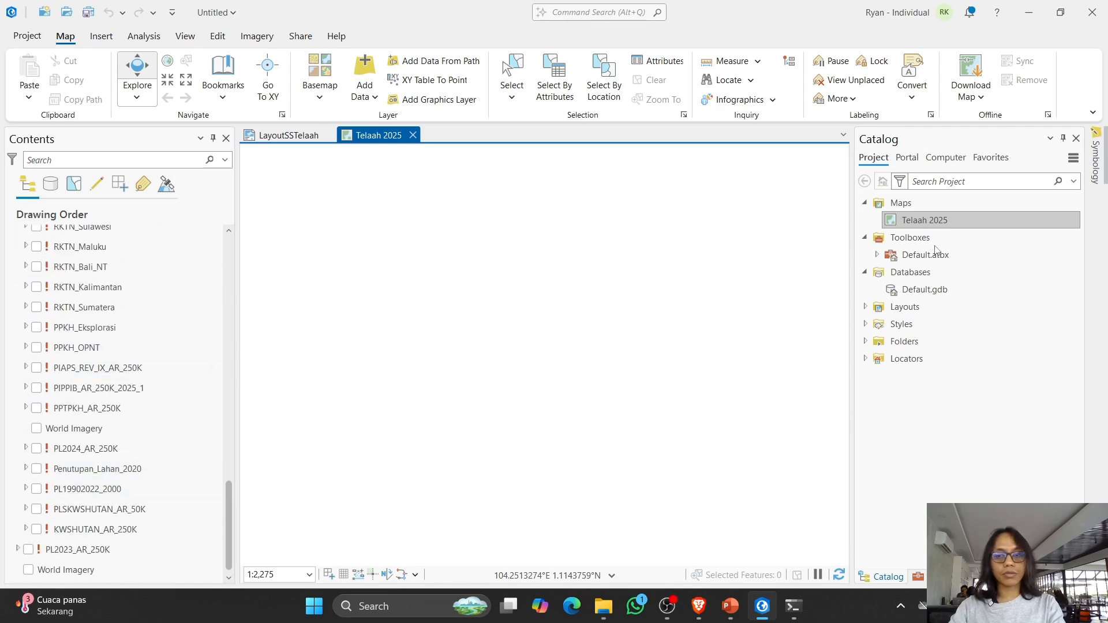
scroll(75, 277, up, 15)
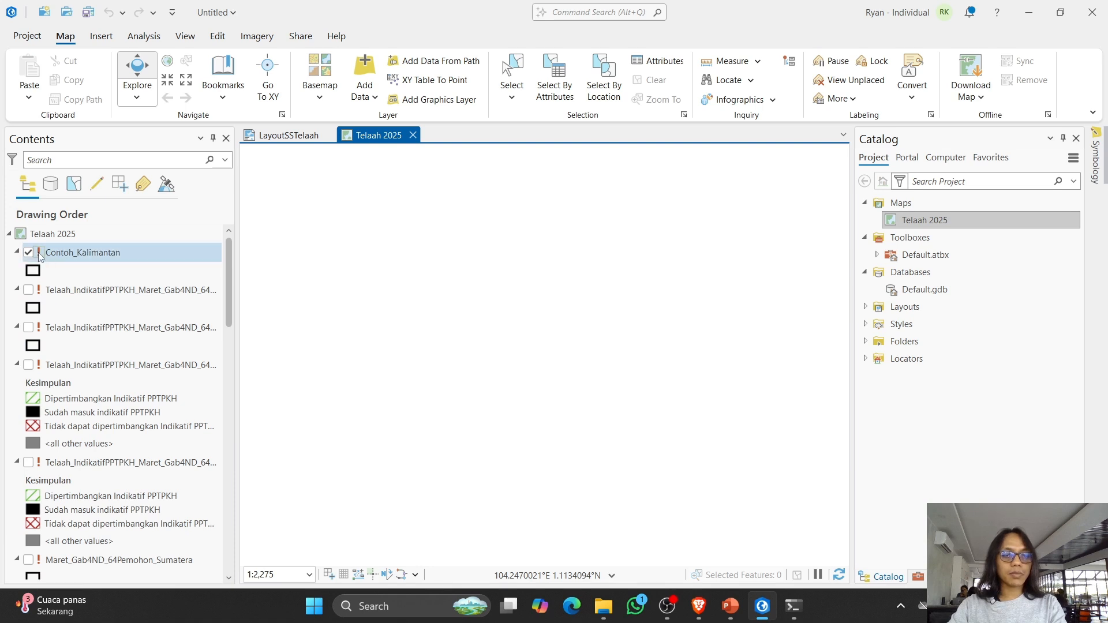
click(38, 253)
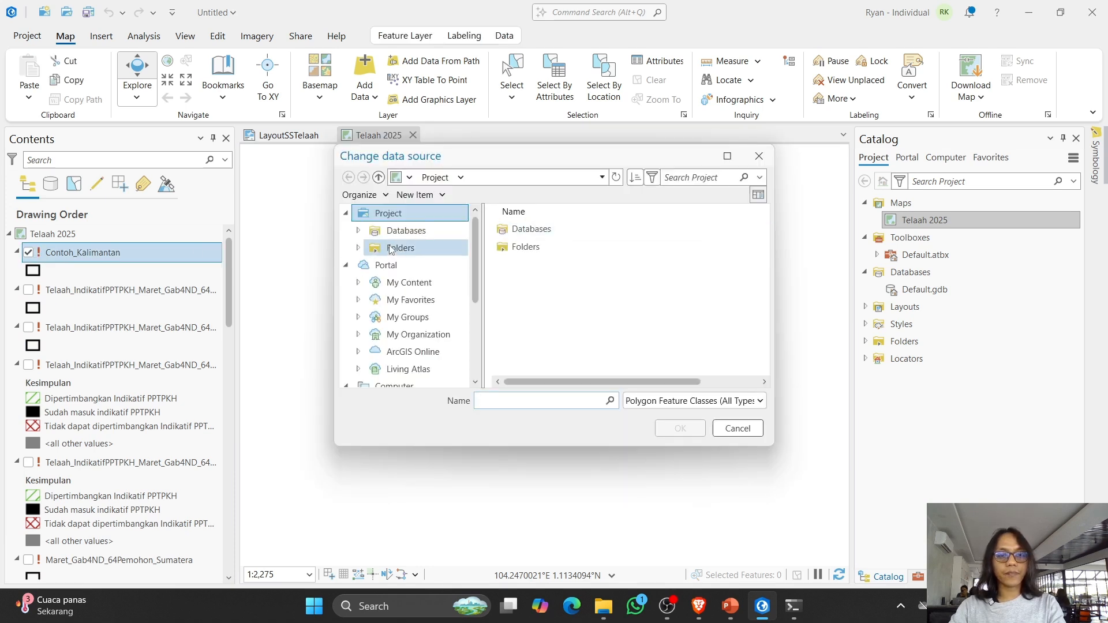
double_click(510, 248)
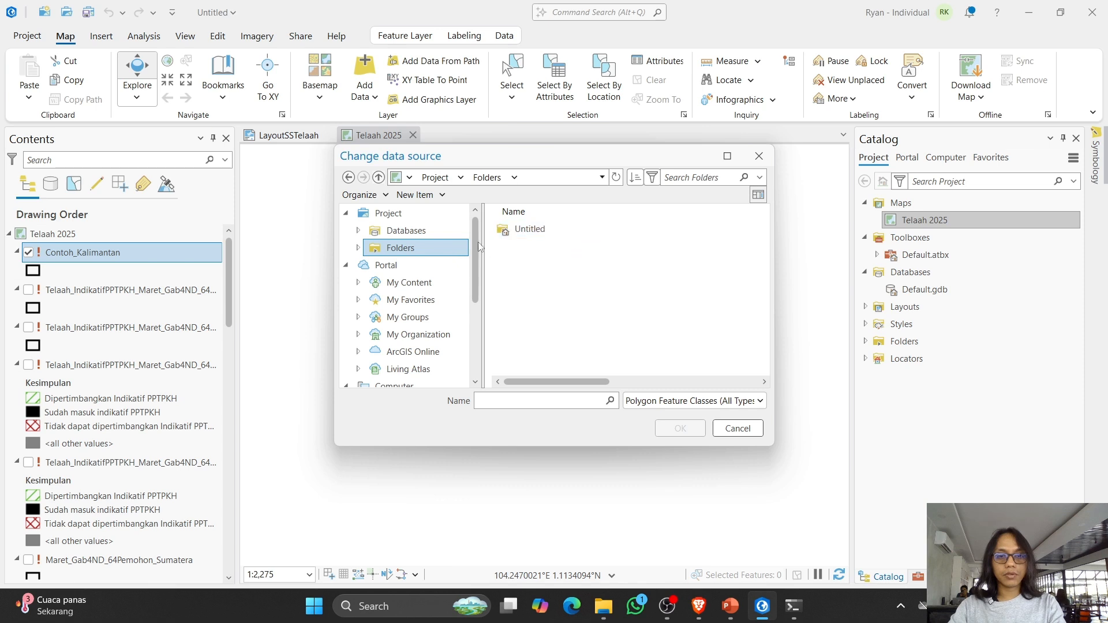
click(759, 156)
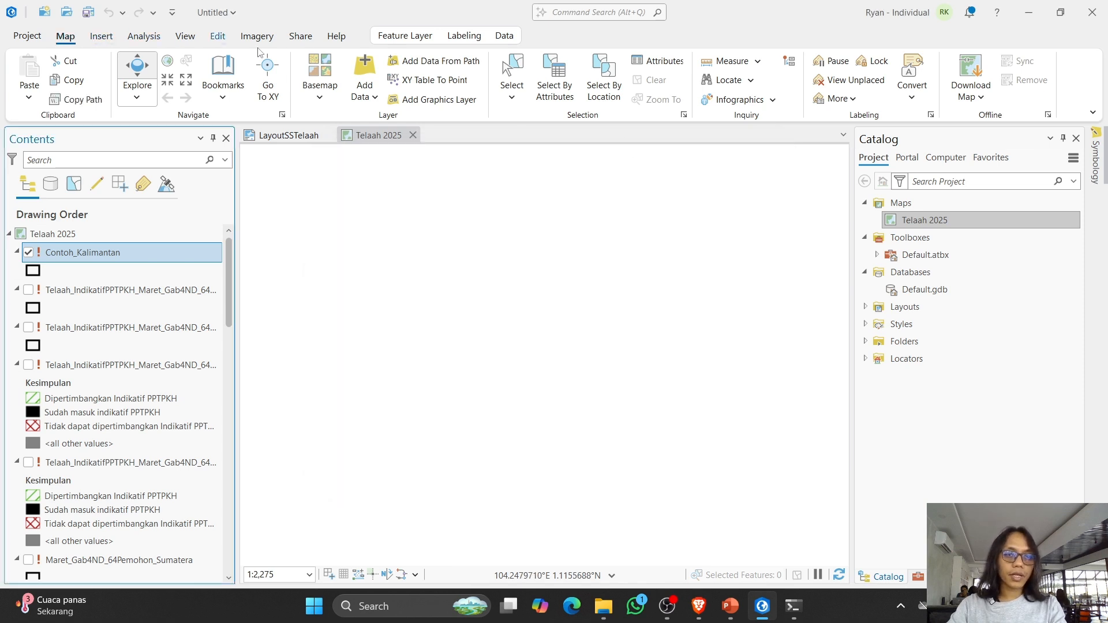
click(376, 139)
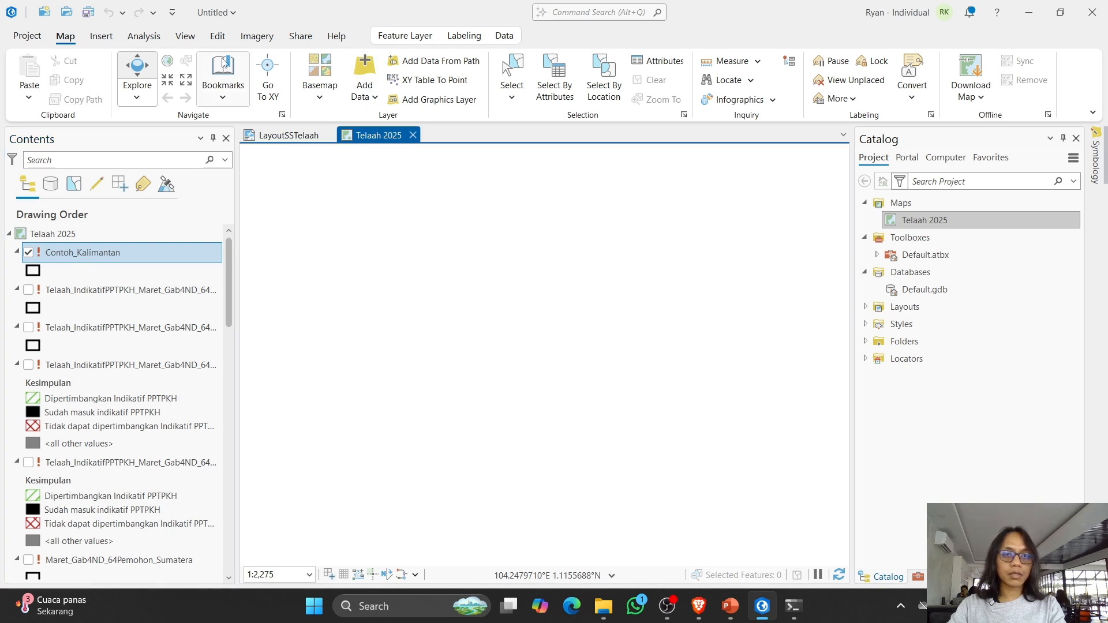
Step: Add a folder connection to the Praktik folder inside Downloads on drive D
click(102, 38)
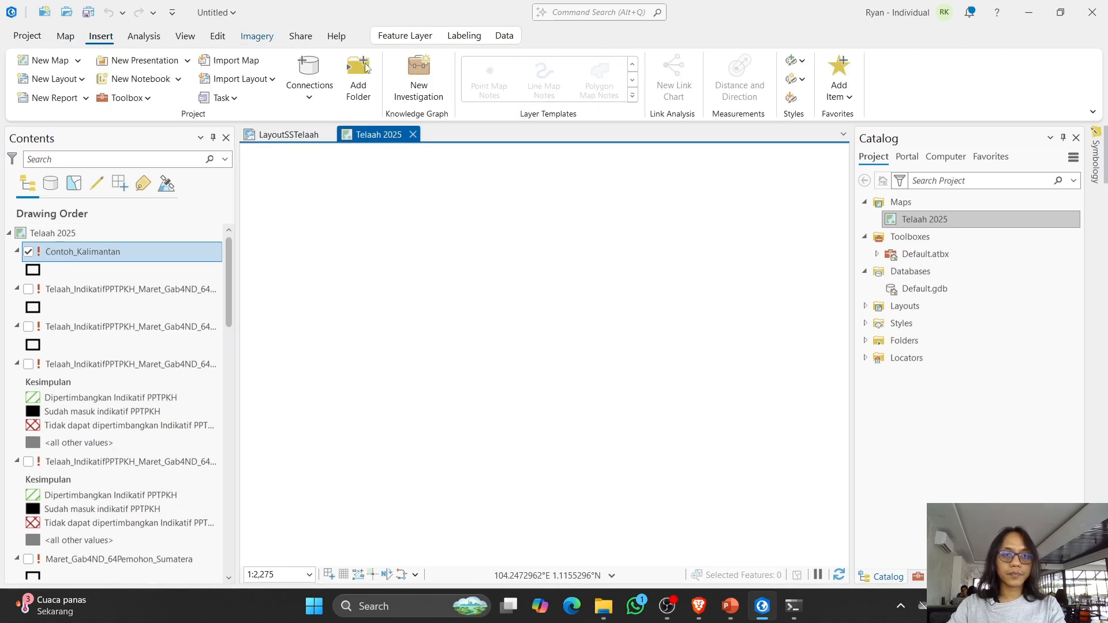
click(366, 94)
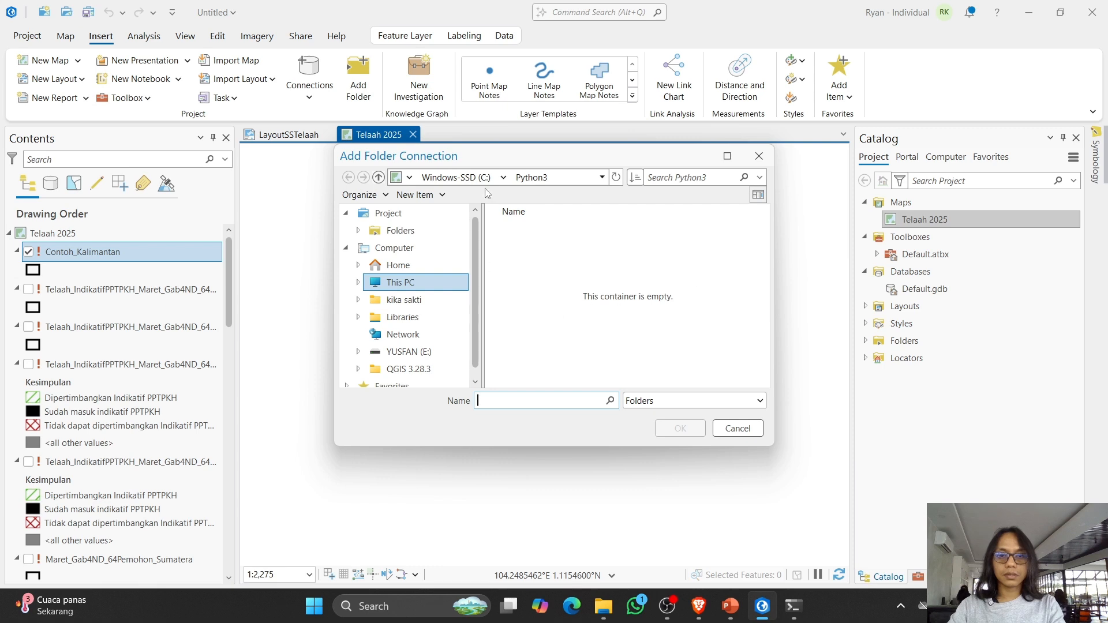
click(408, 340)
click(404, 283)
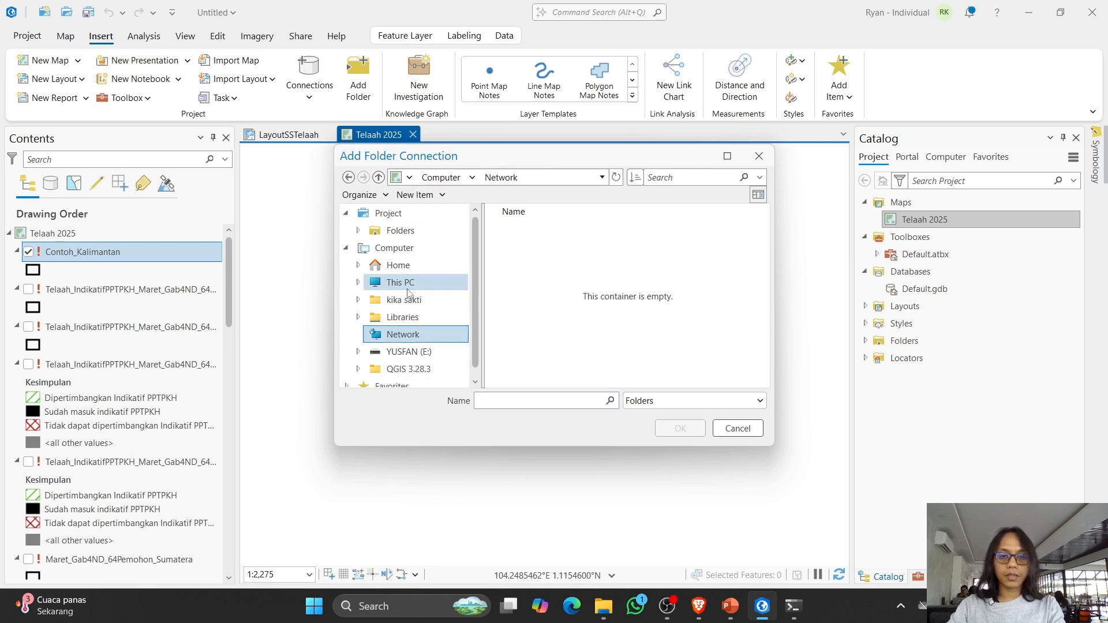
double_click(518, 249)
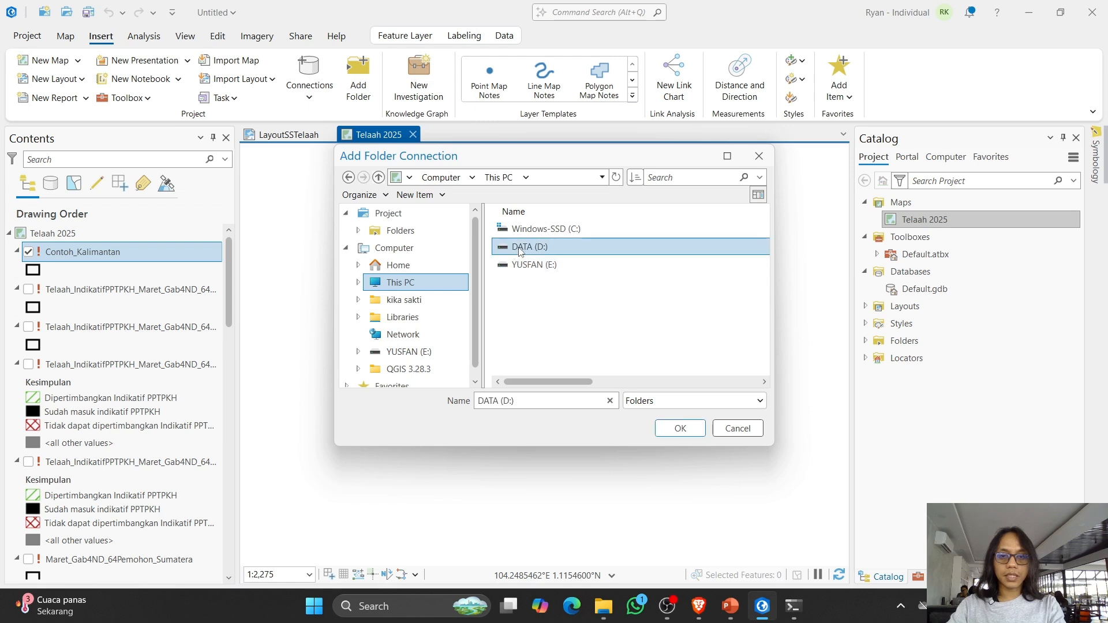
double_click(528, 301)
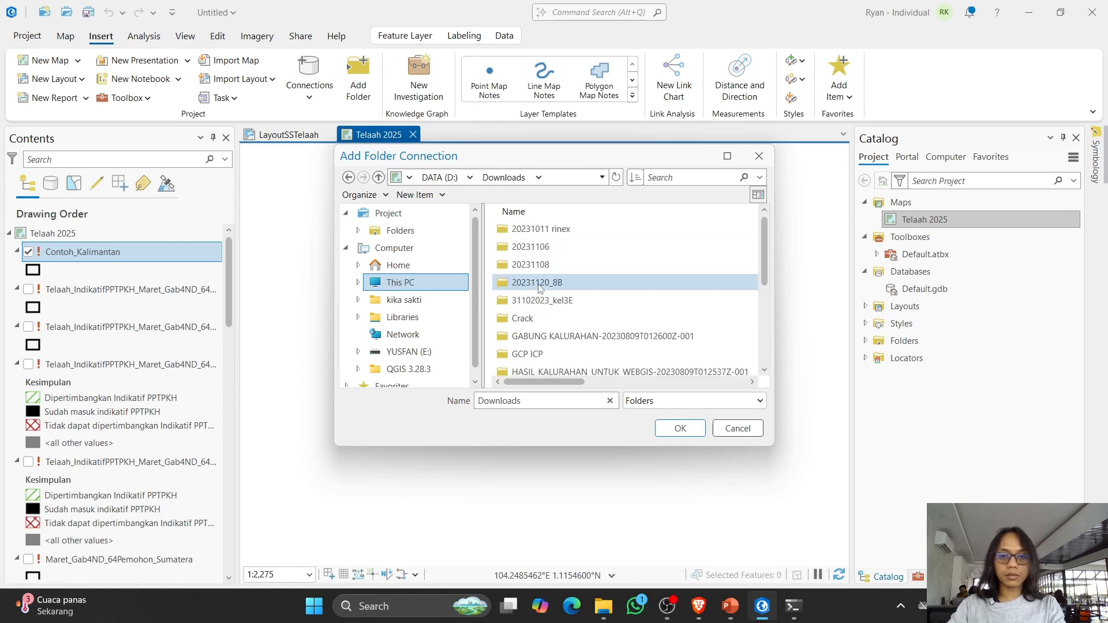
scroll(532, 344, down, 2)
click(534, 358)
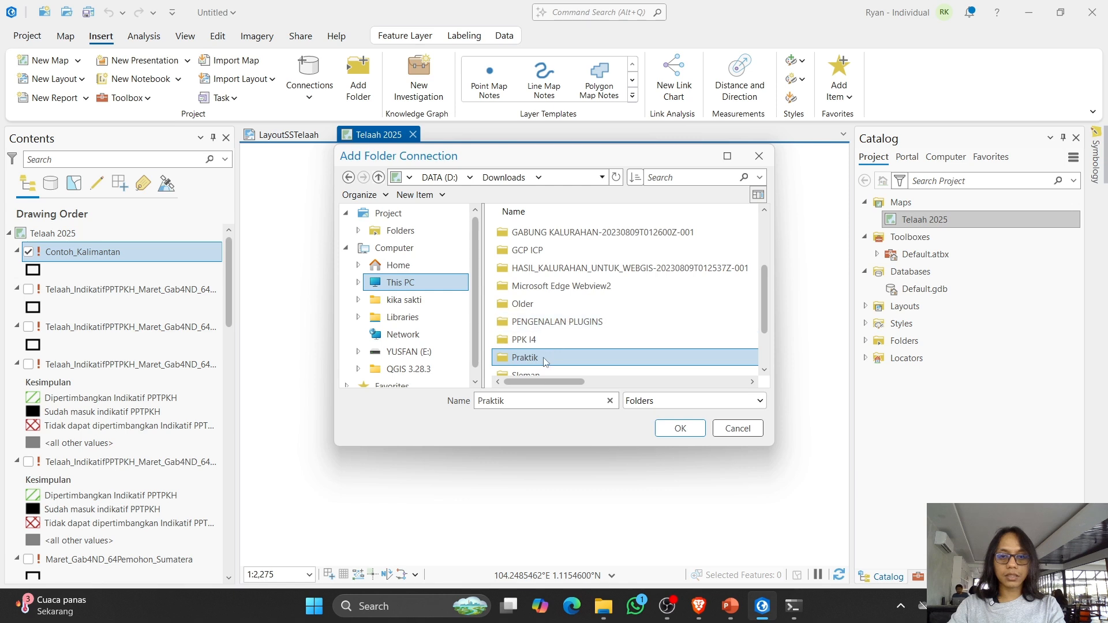
double_click(544, 361)
click(531, 228)
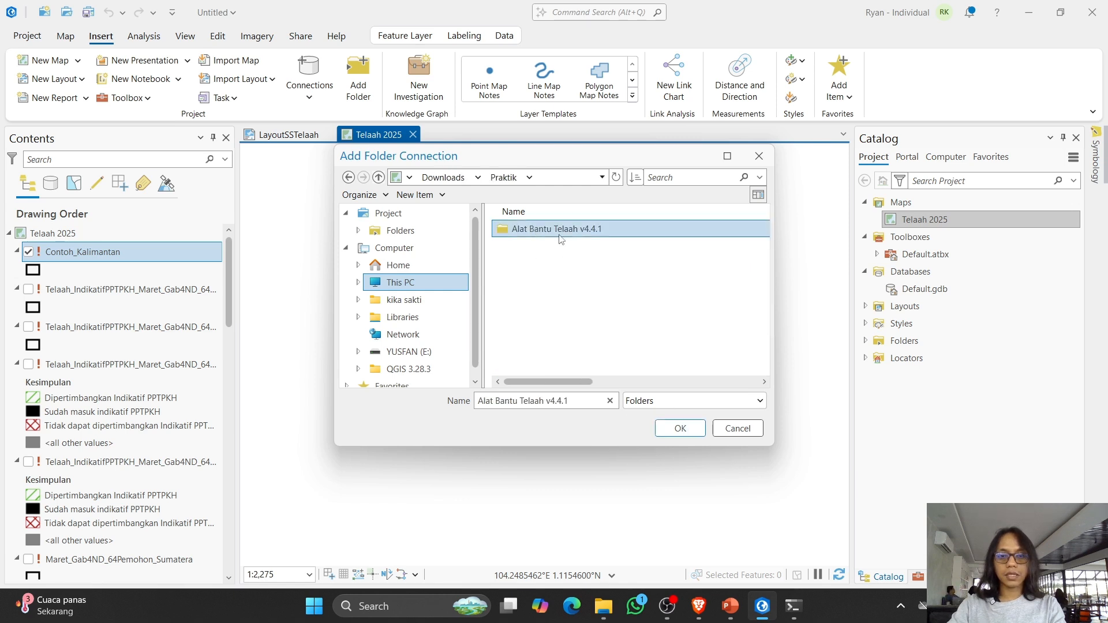
click(377, 179)
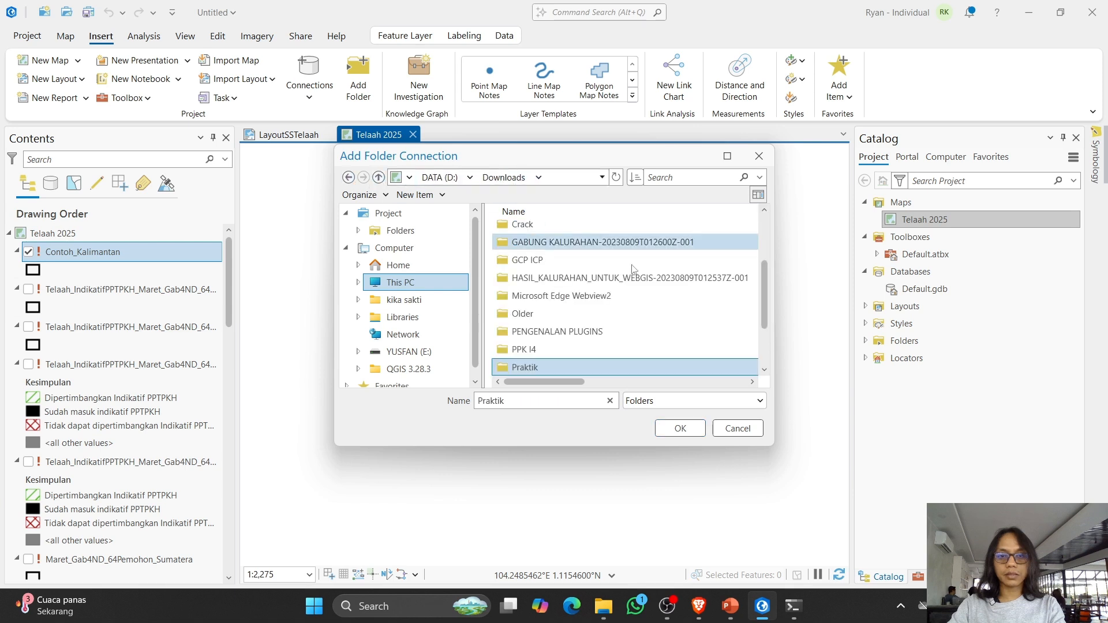
click(680, 429)
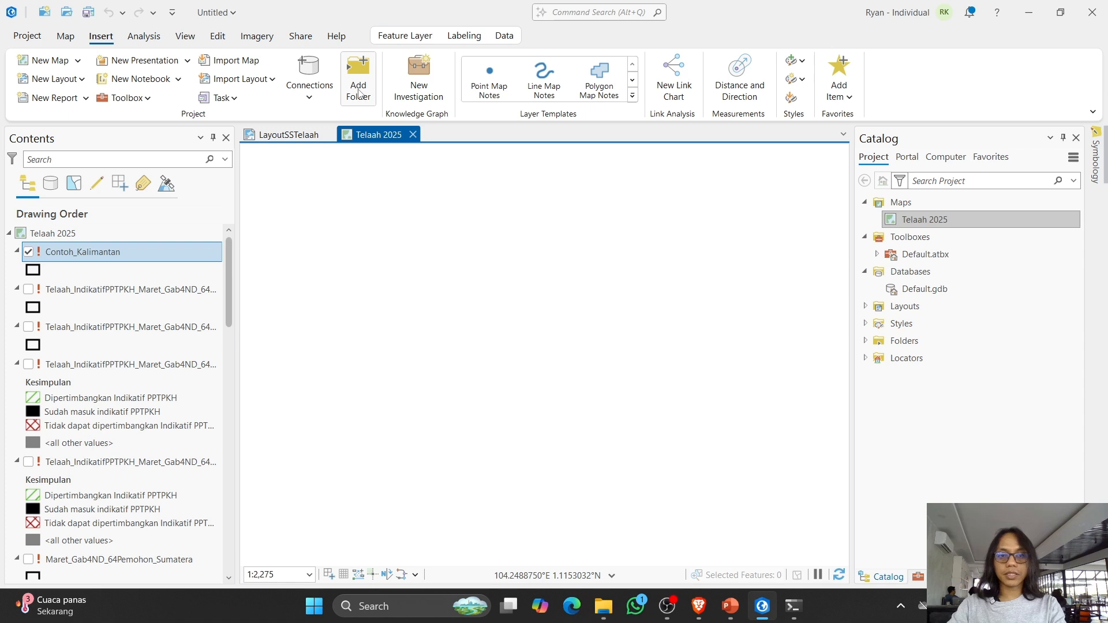
Step: Expand the connected Praktik folder through Alat Bantu Telaah v4.4.1 and Alat Bantu Telaah to Latihan, and select Contoh_Kalimantan.shp
click(865, 341)
click(876, 375)
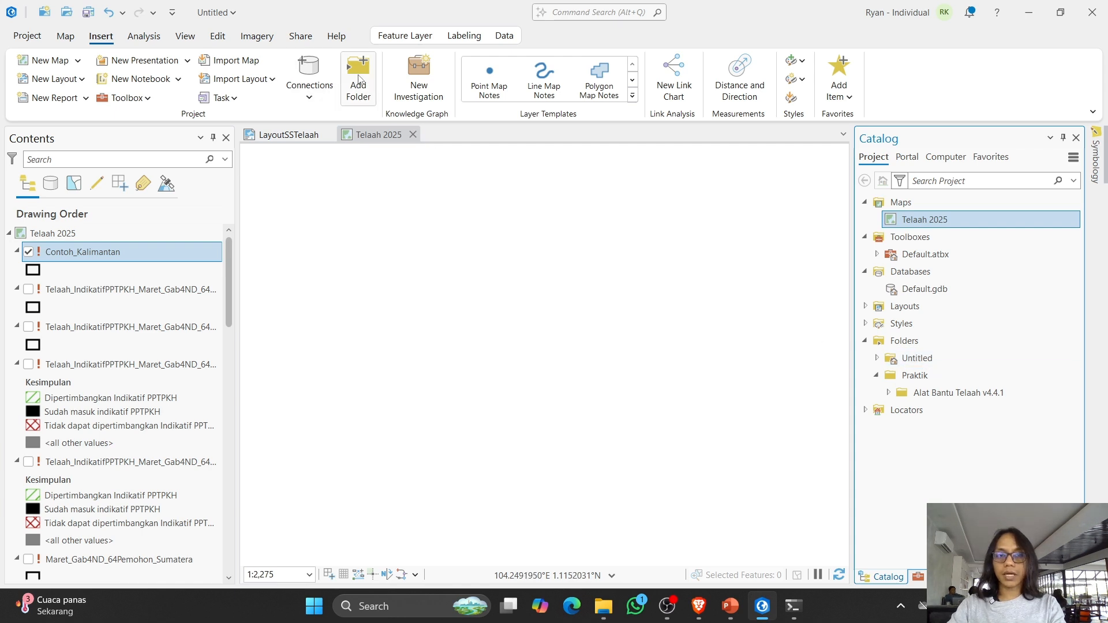
right_click(907, 344)
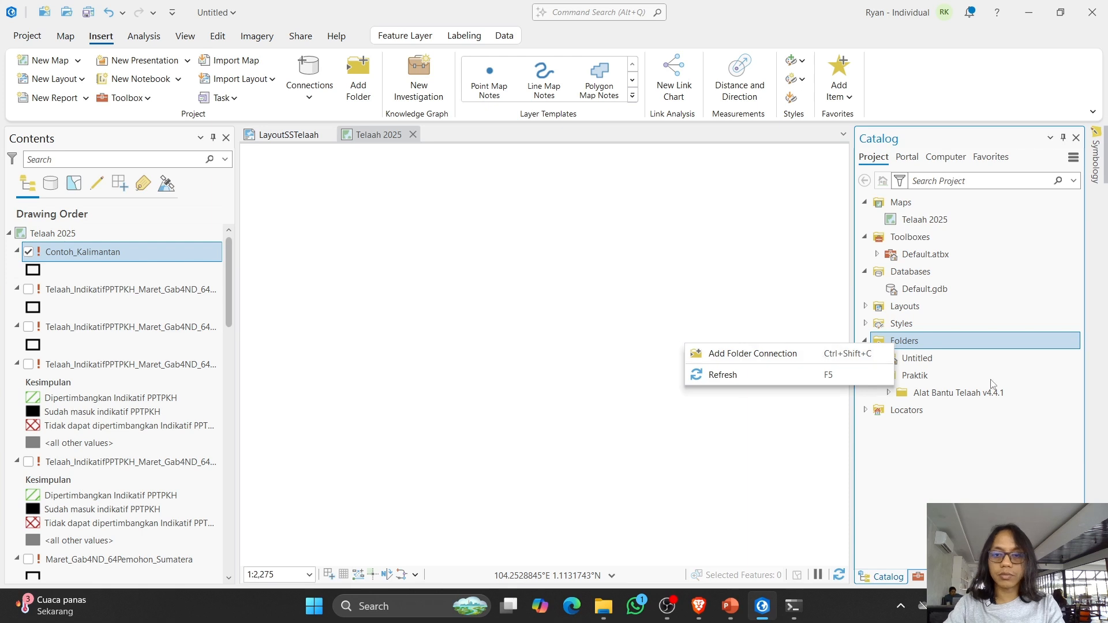
click(952, 395)
click(888, 393)
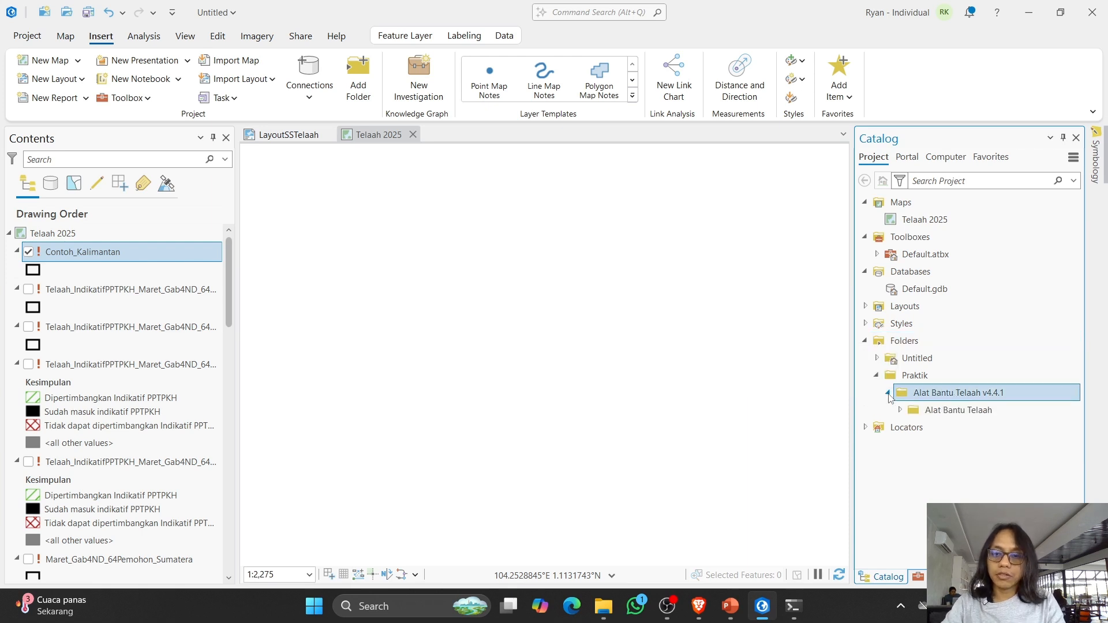
click(901, 409)
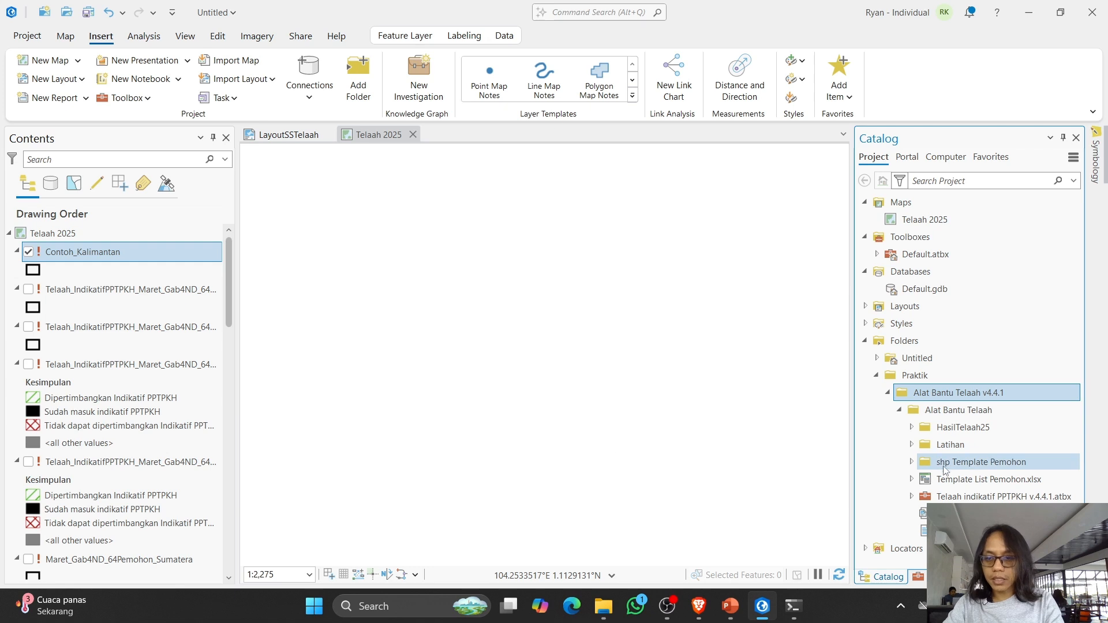
click(911, 445)
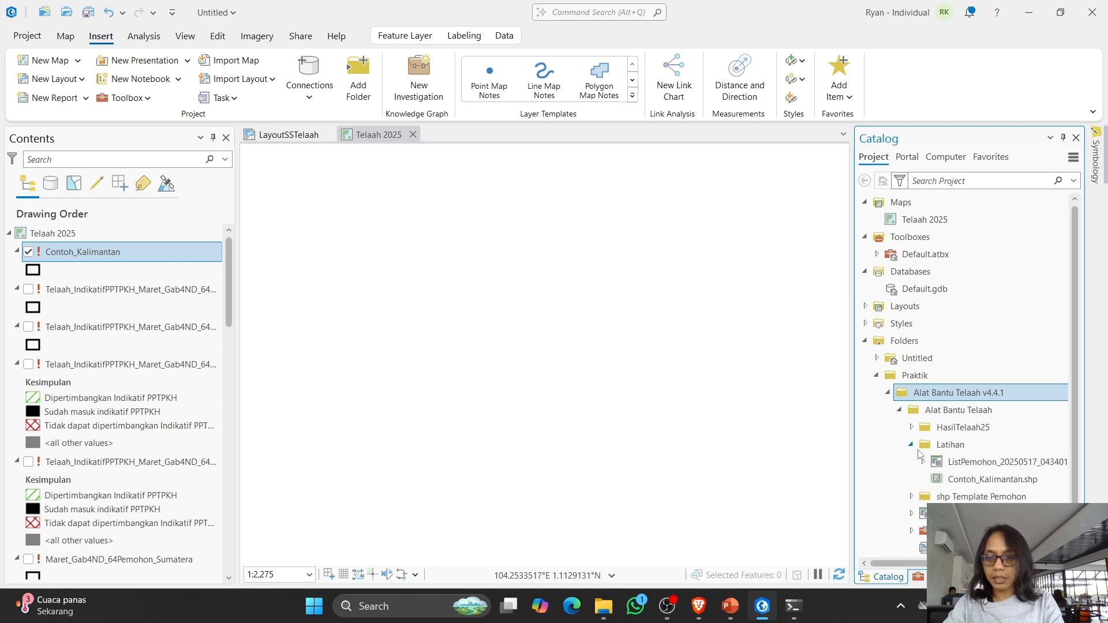
click(967, 483)
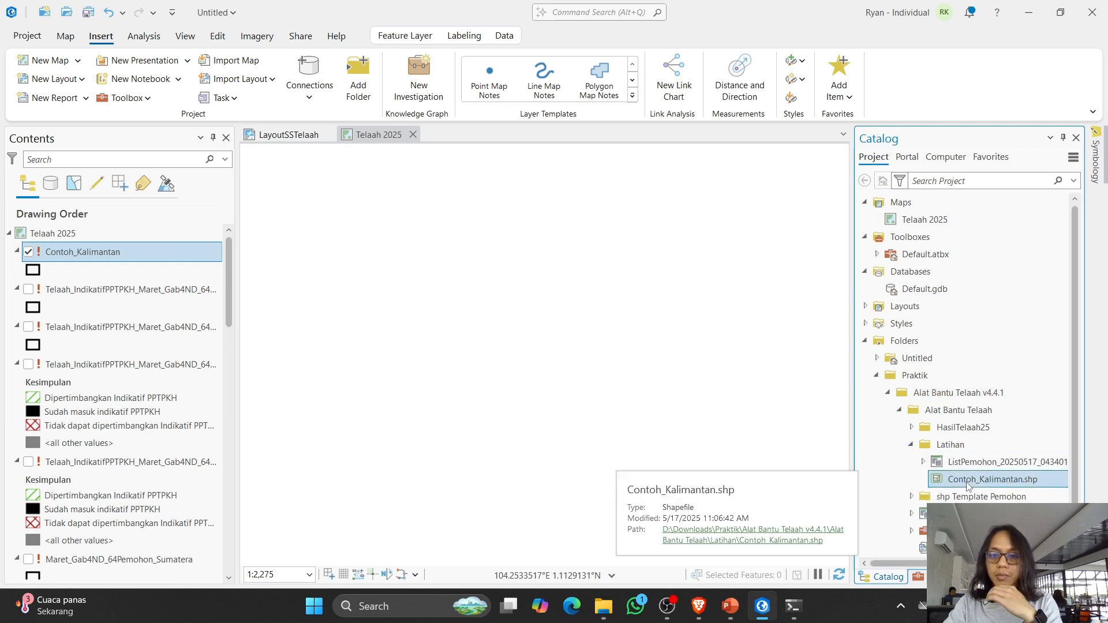
Step: Repair the Contoh_Kalimantan layer's data source with Contoh_Kalimantan.shp from the Latihan folder under the Praktik connection
click(40, 253)
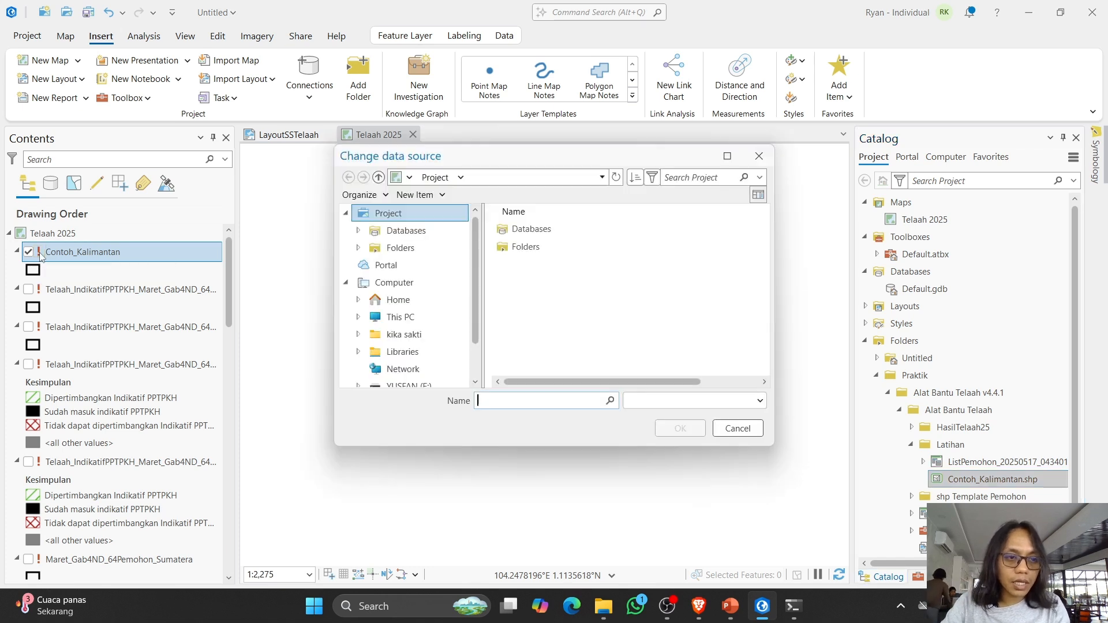
double_click(573, 245)
double_click(539, 247)
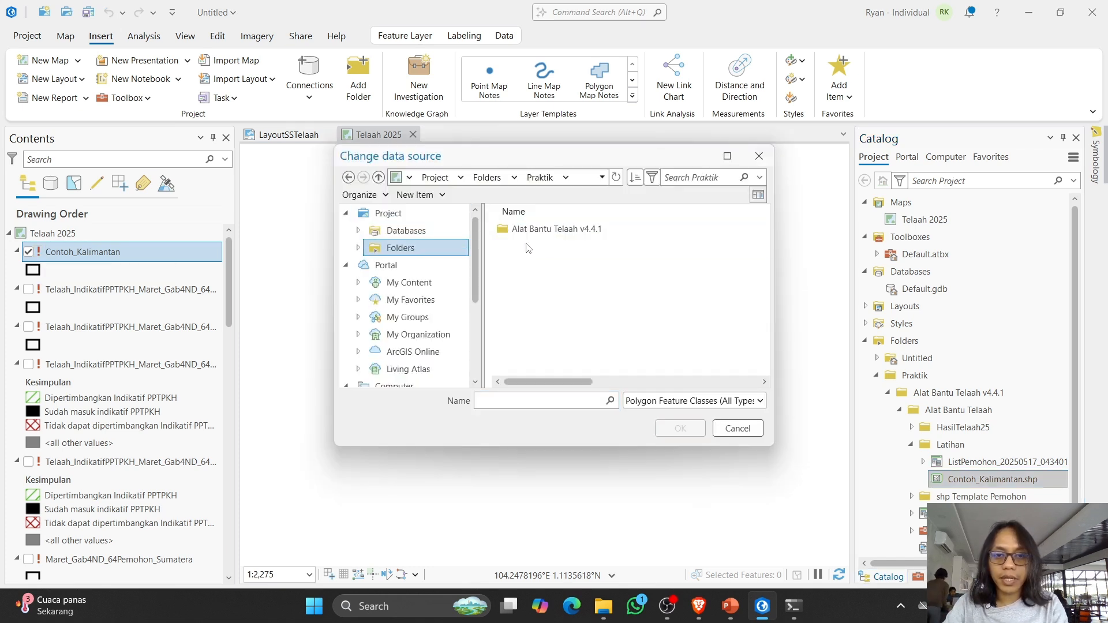
double_click(542, 230)
double_click(542, 233)
click(537, 250)
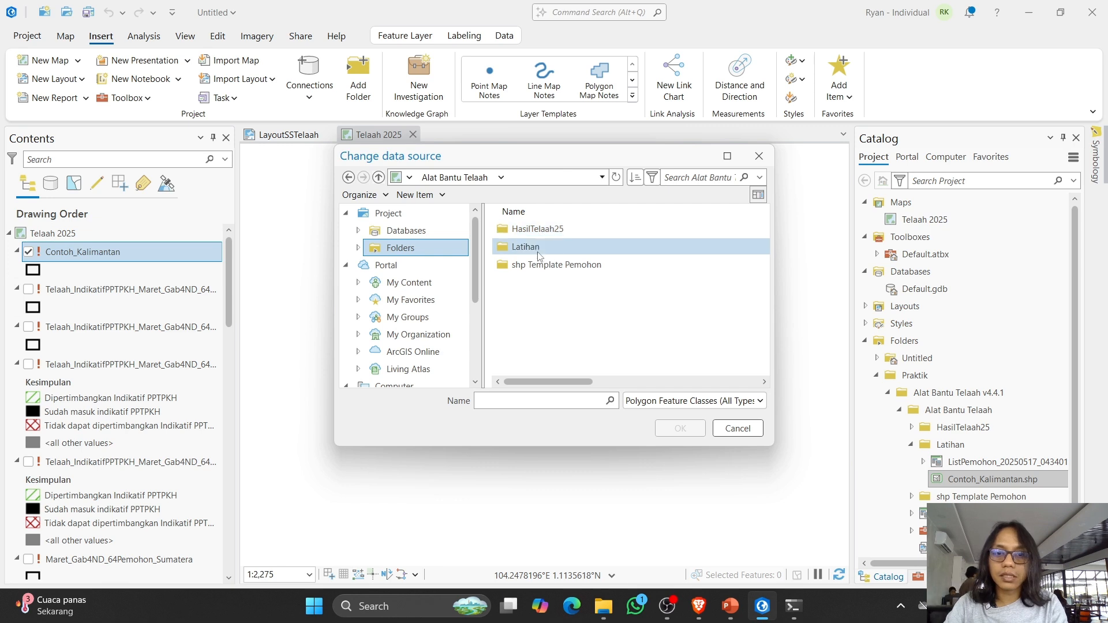
double_click(534, 251)
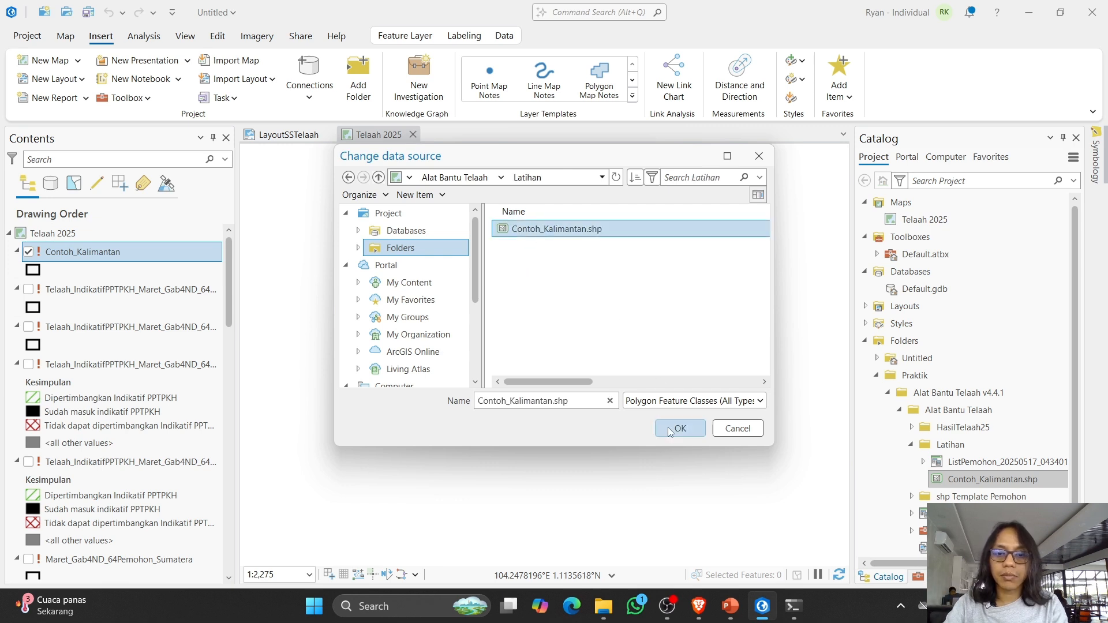
click(669, 429)
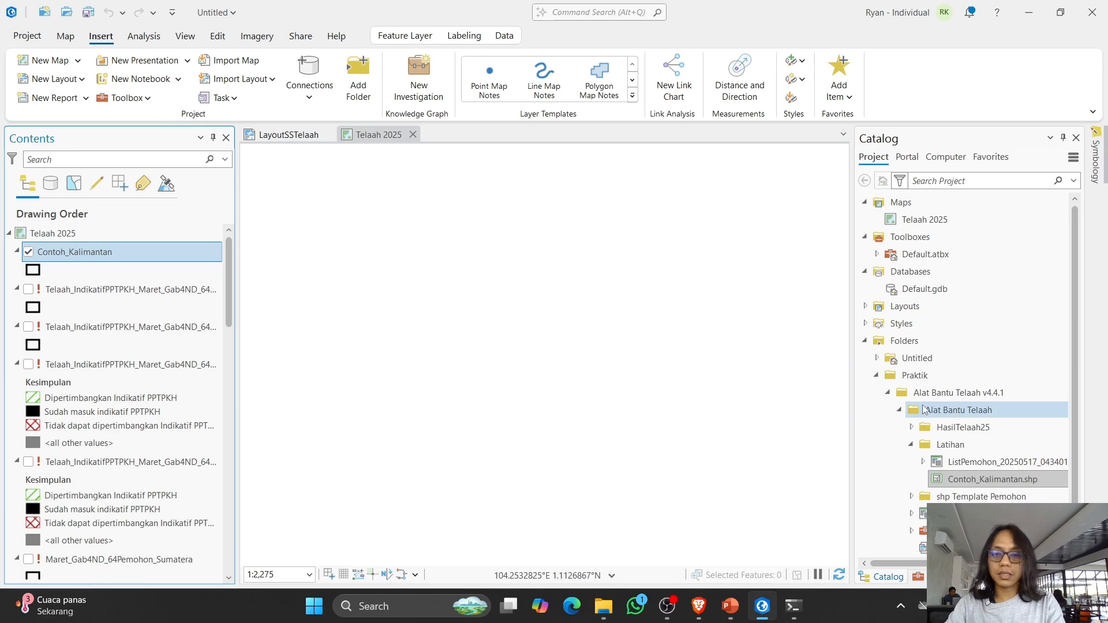
Step: Examine the map's lower layer list, including the Data_Lokal group, for missing data sources
scroll(61, 392, down, 4)
scroll(60, 381, down, 5)
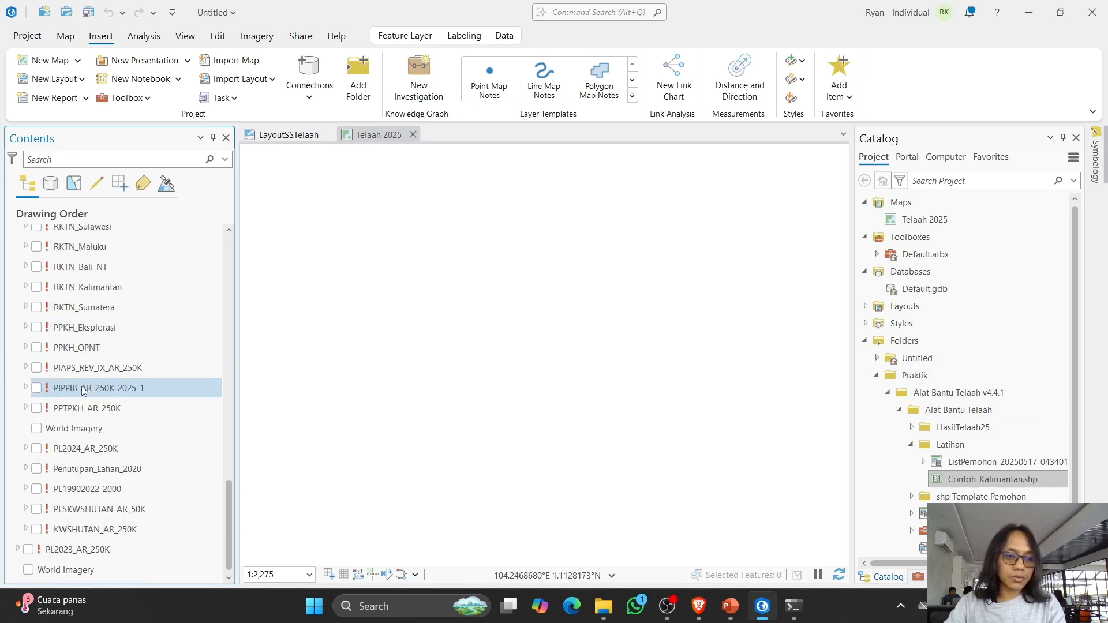
scroll(46, 300, up, 4)
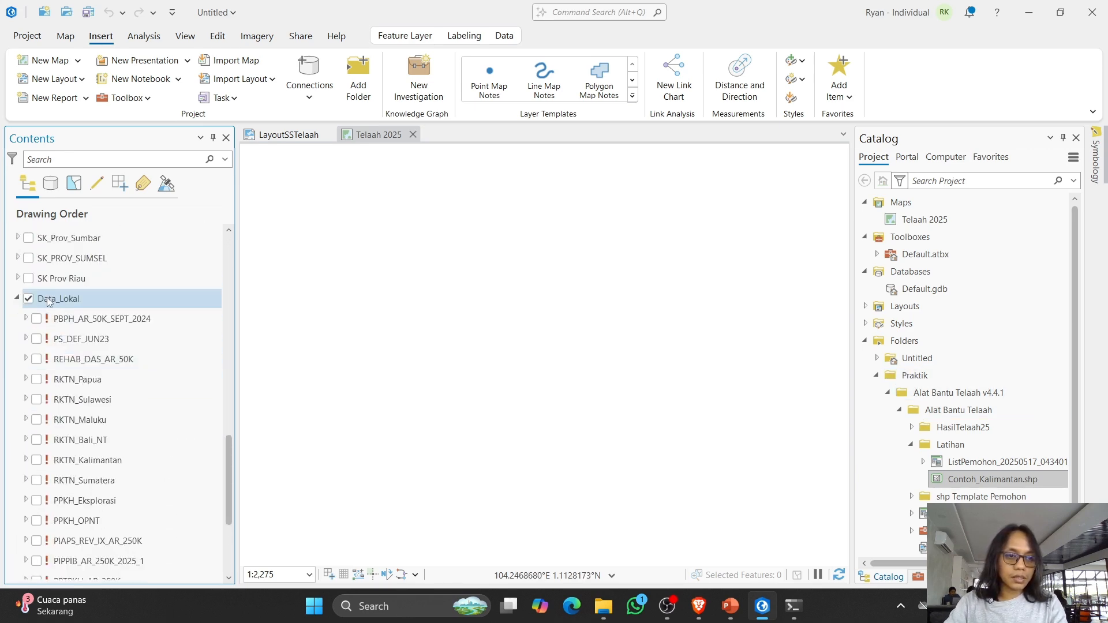
scroll(75, 430, down, 3)
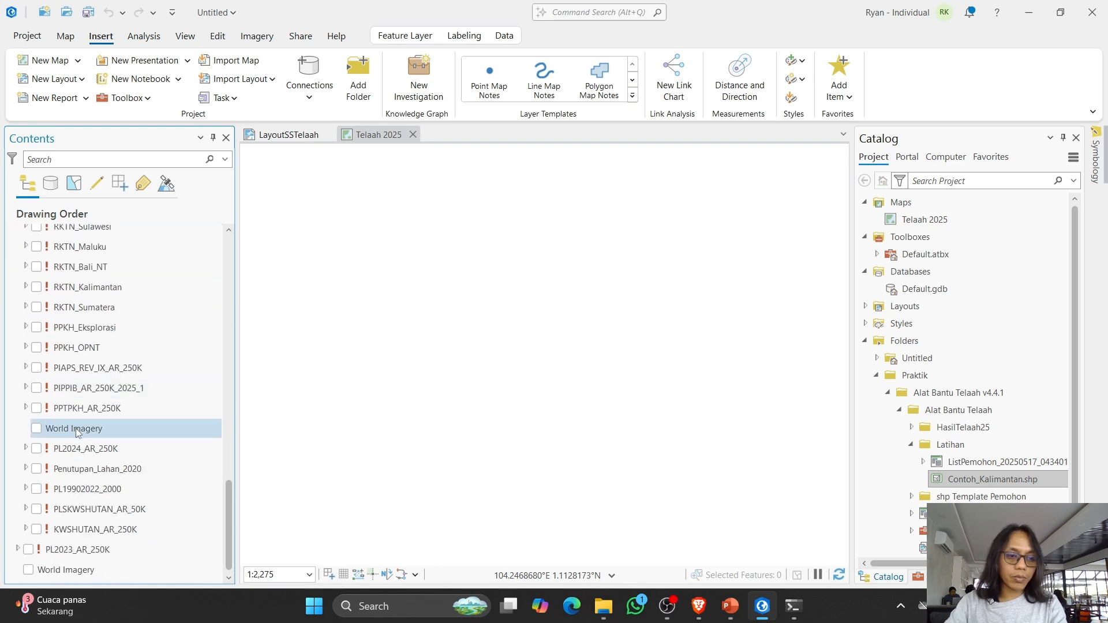
scroll(75, 416, up, 4)
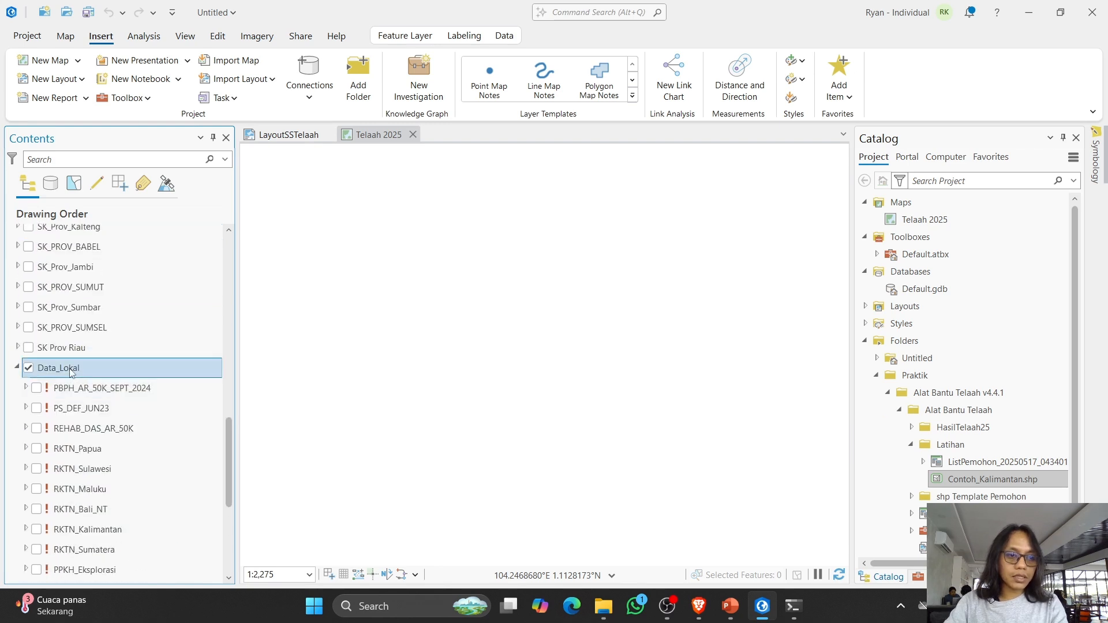
Step: Select the Data_Lokal layers from PBPH_AR_50K_SEPT_2024 to RKTN_Papua, review the commands available for them, and return to the group
click(71, 372)
click(92, 388)
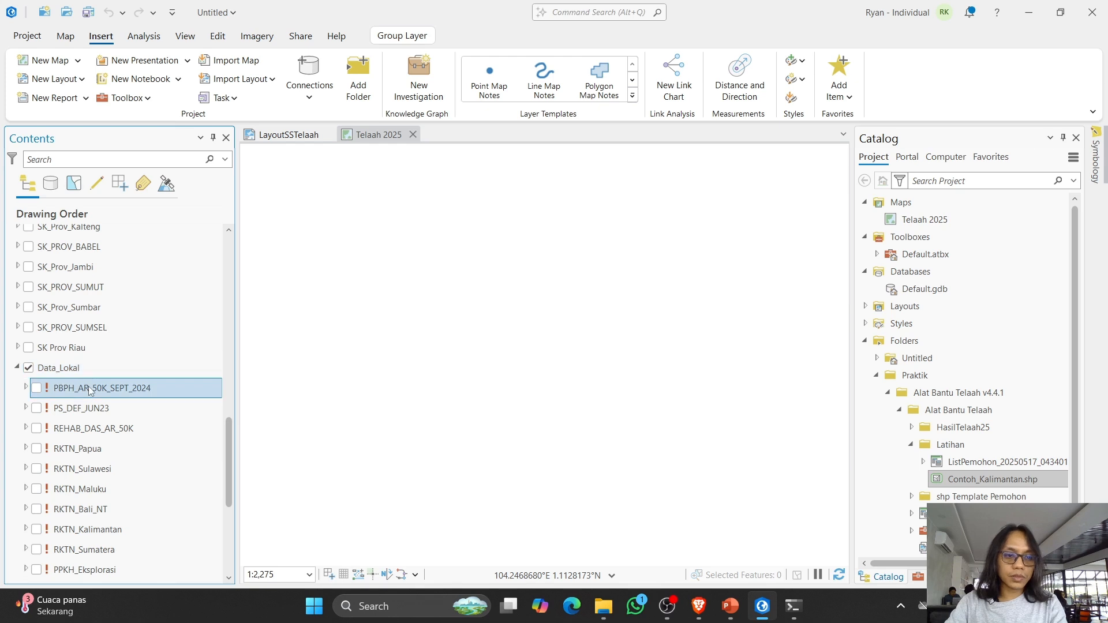
shift+click(91, 449)
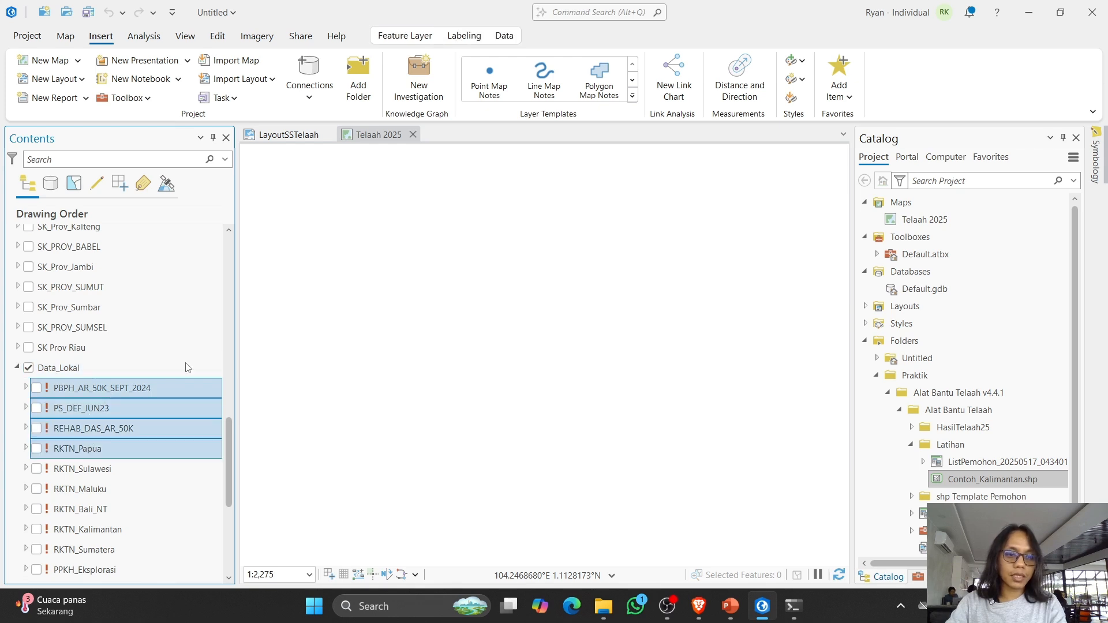
right_click(110, 398)
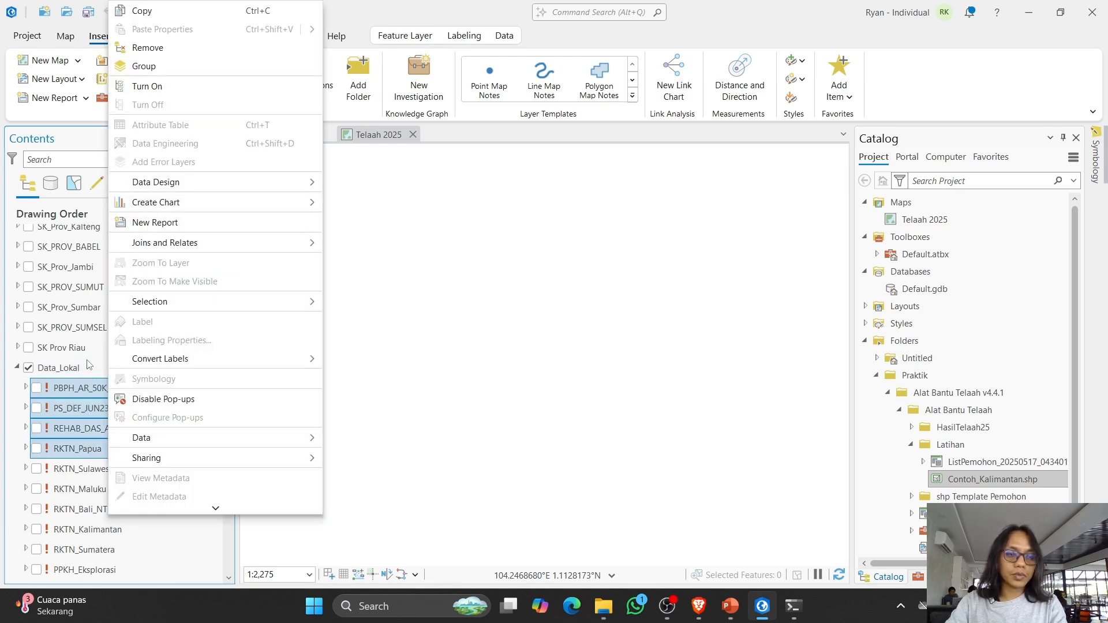
click(65, 372)
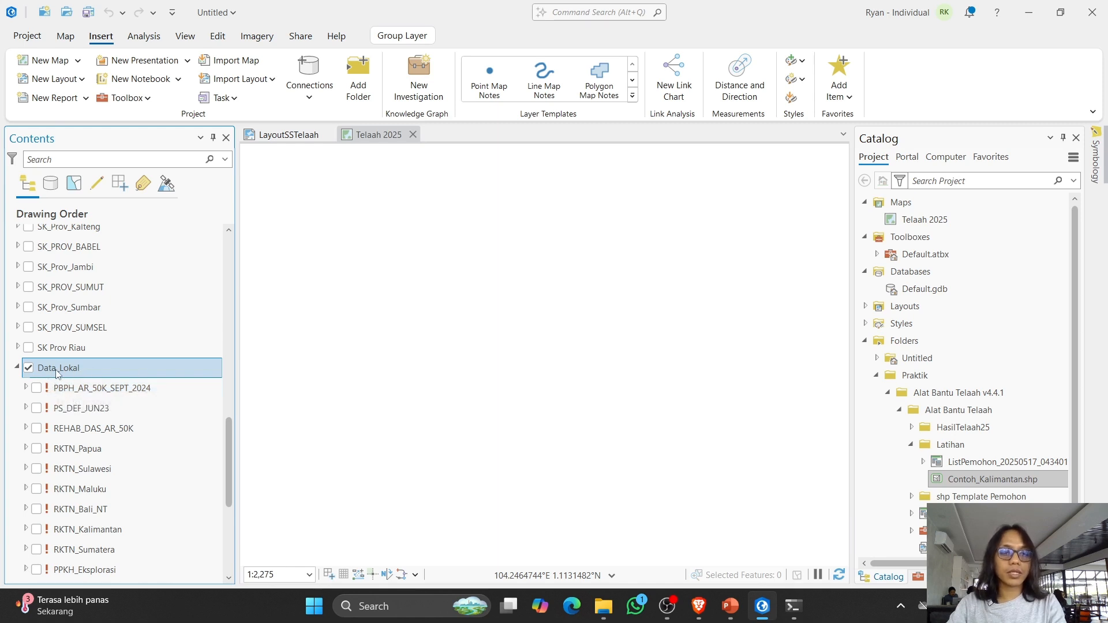
Step: Highlight all Data_Lokal layers from PBPH_AR_50K_SEPT_2024 to KWSHUTAN_AR_250K to review the group's extent, and select only the group again
click(90, 389)
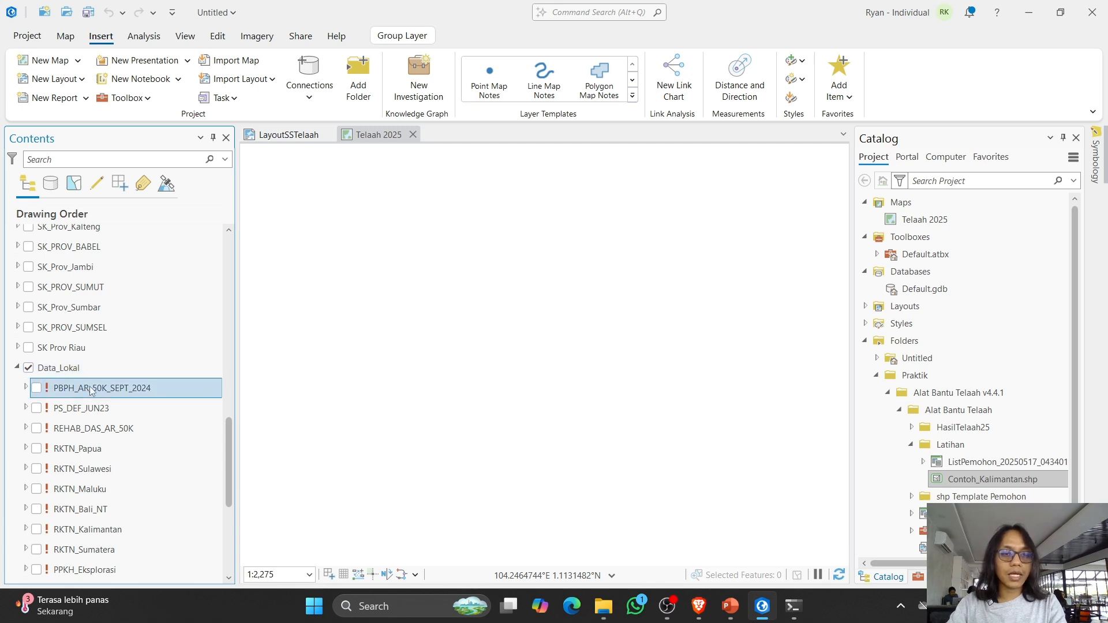
scroll(91, 427, down, 4)
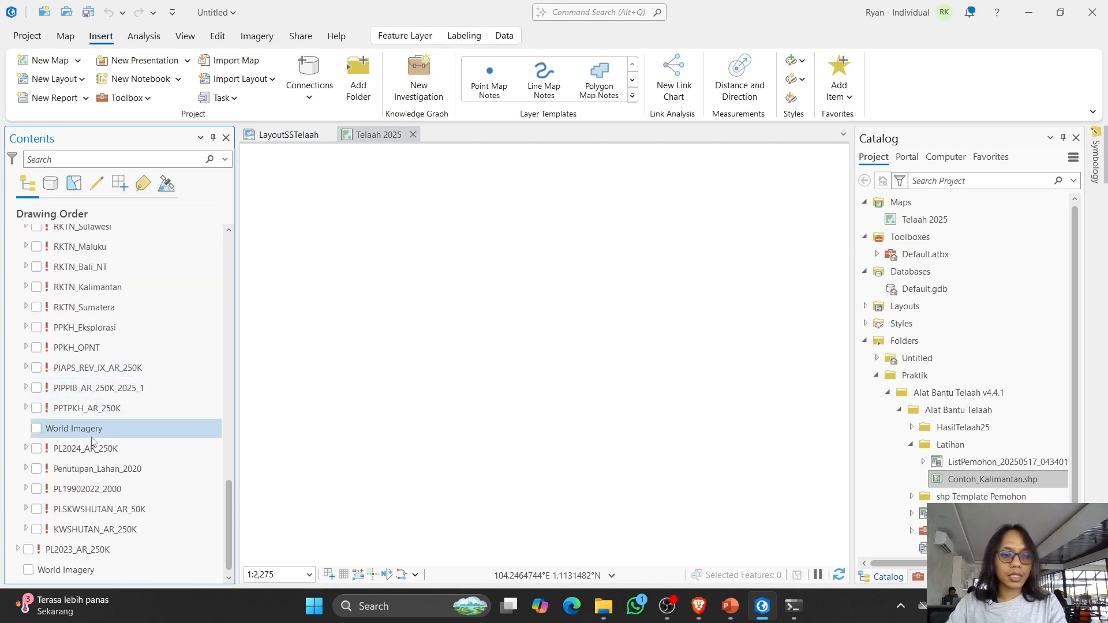
shift+click(87, 531)
scroll(127, 409, up, 3)
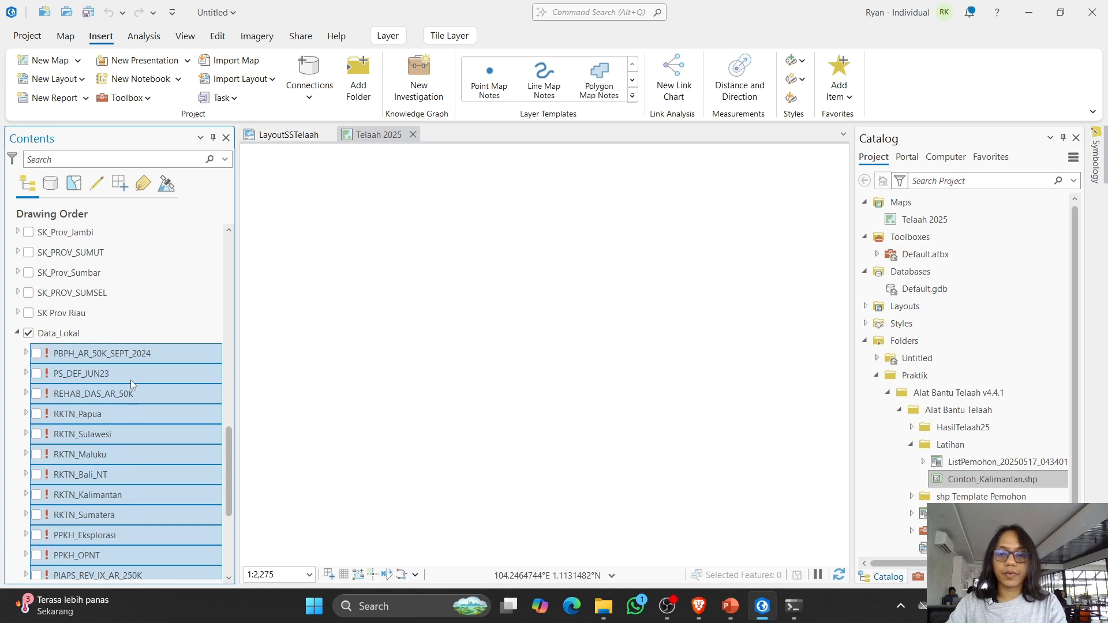
click(52, 334)
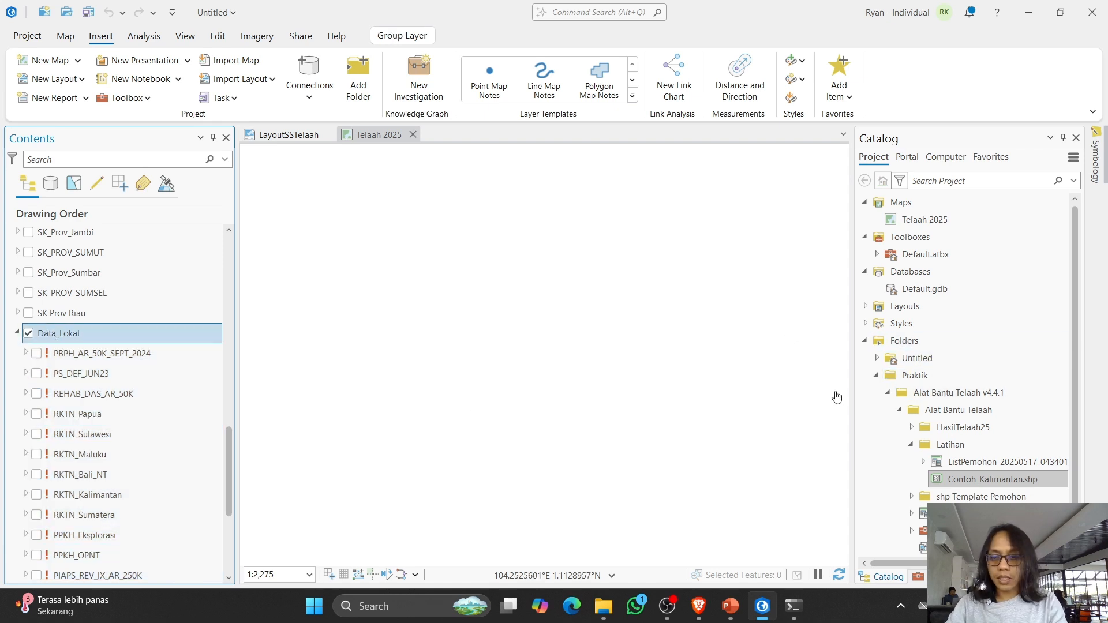
click(47, 354)
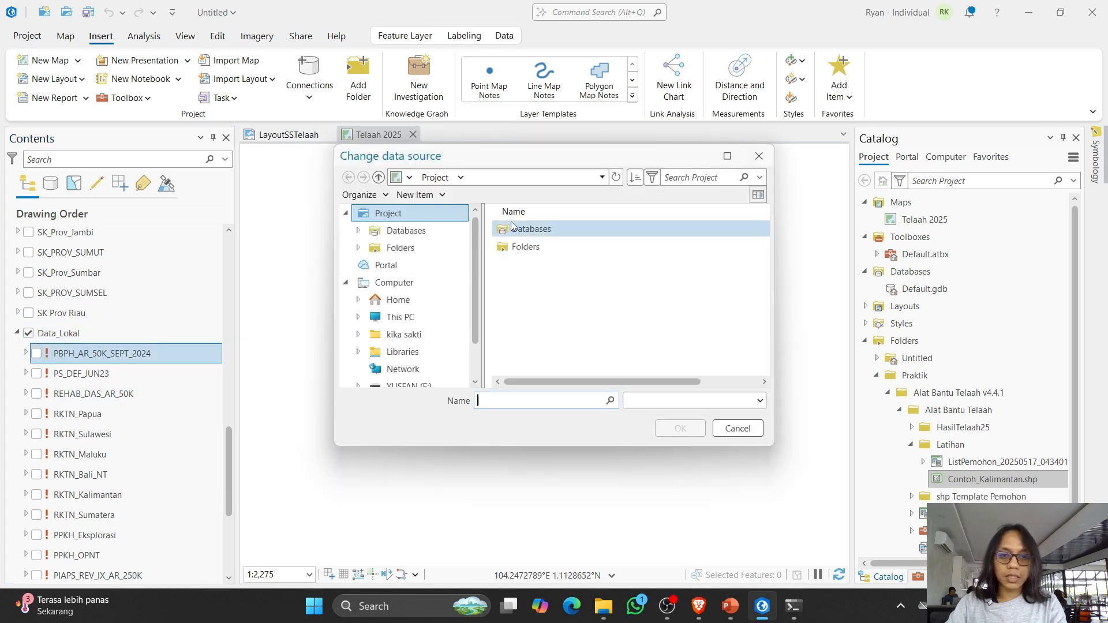
click(411, 310)
click(759, 156)
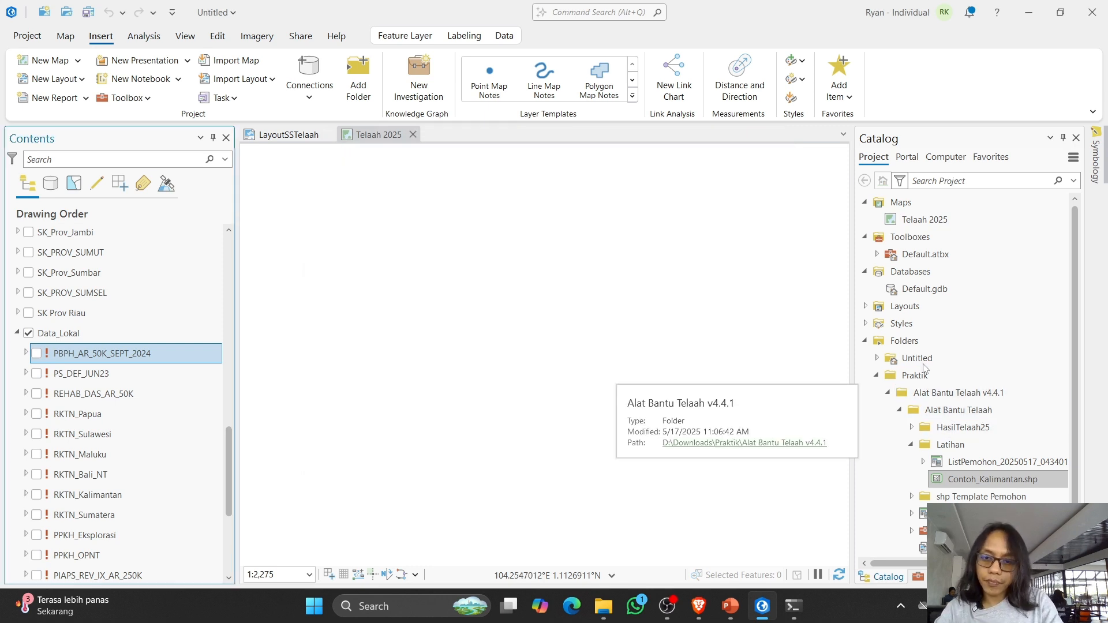
Step: Add a folder connection to the IGT folder on the E: drive and expand the project's connections to show its contents
right_click(900, 340)
click(729, 348)
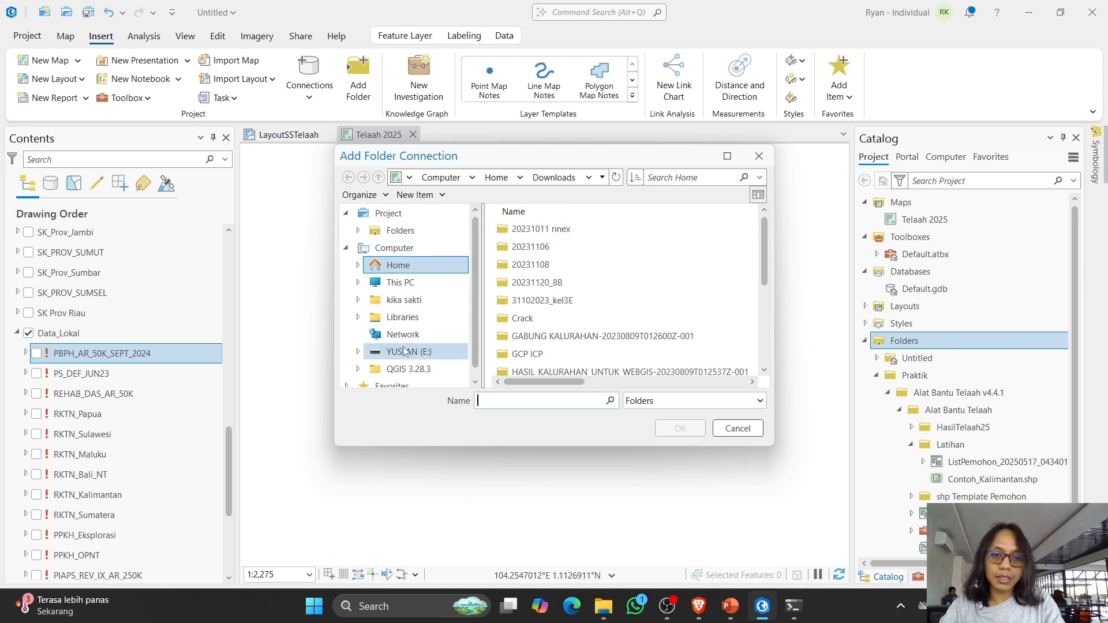
click(404, 353)
click(518, 230)
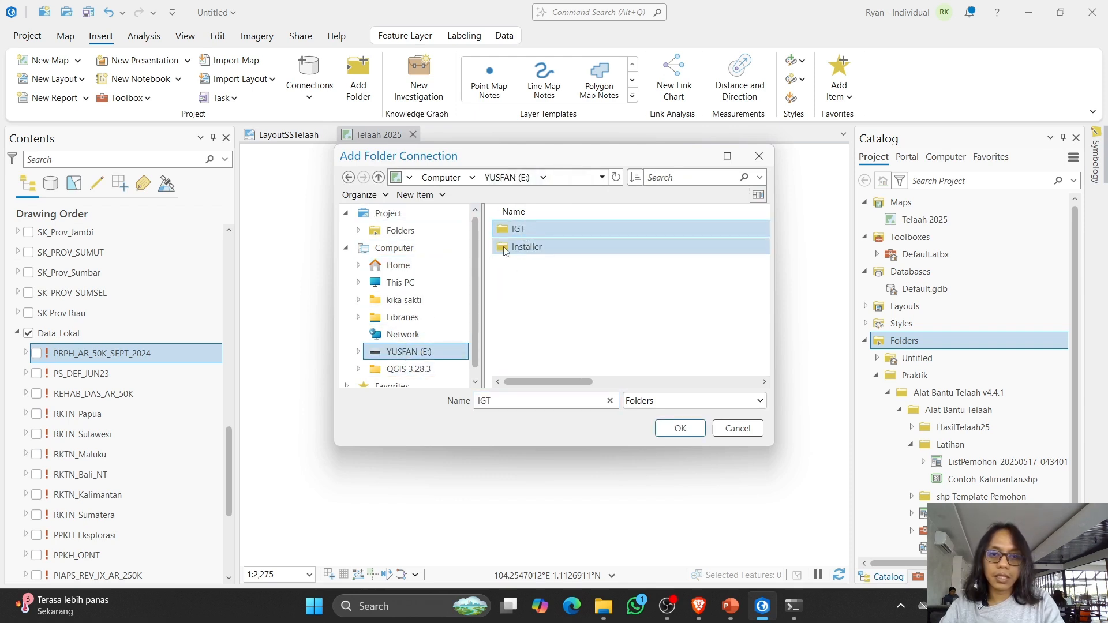
click(658, 435)
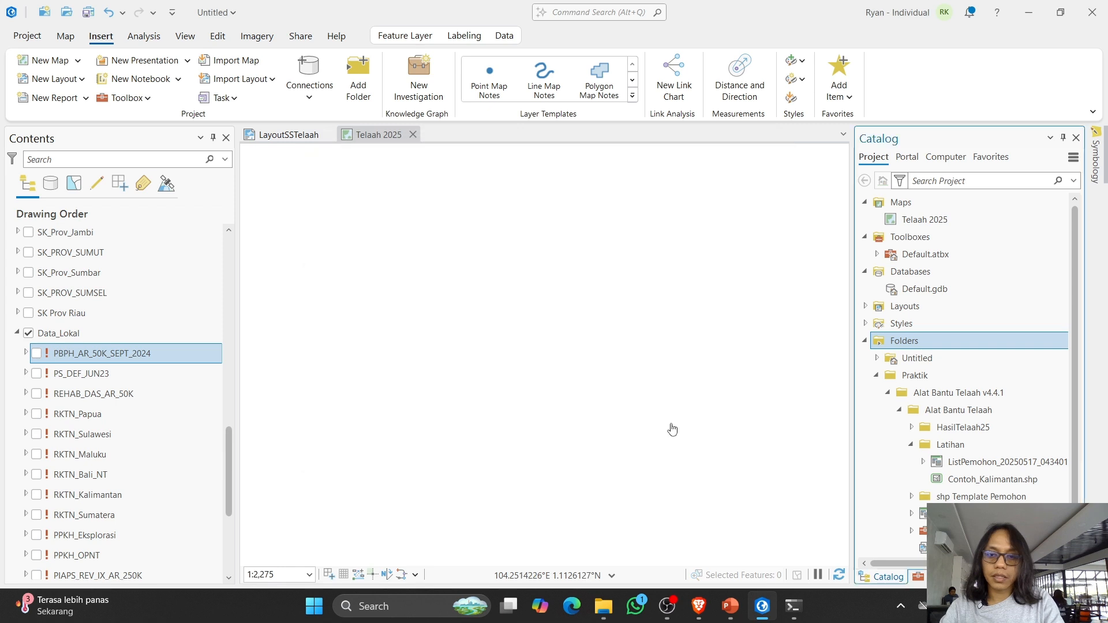
click(877, 375)
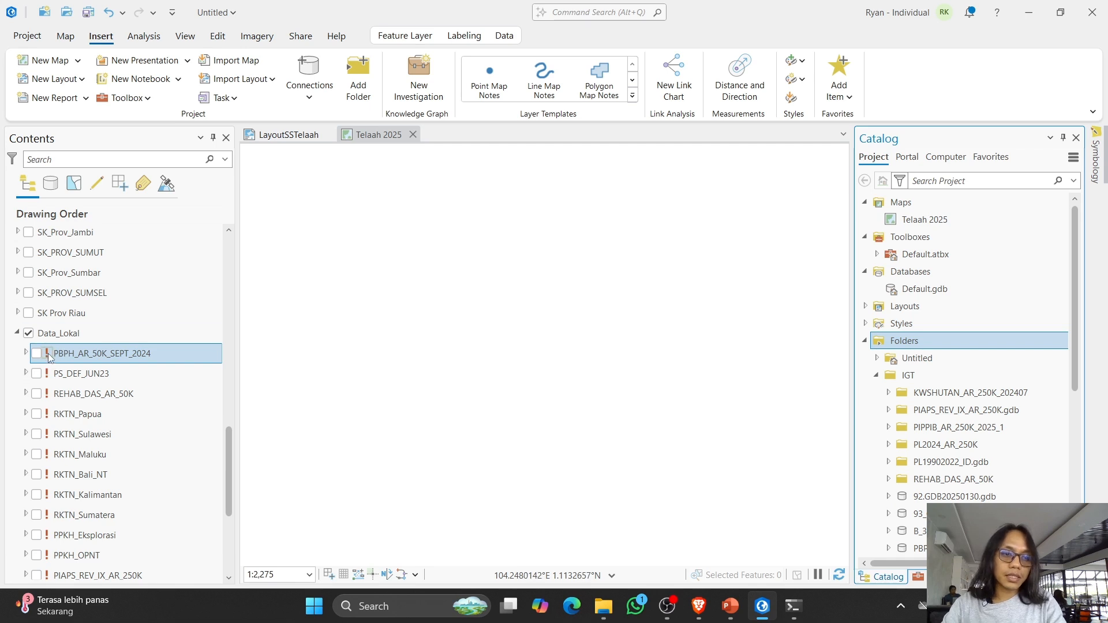
Step: Repair the PBPH_AR_50K_SEPT_2024 layer's data source with the PBPH_AR_50K_SEPT_2024 feature class from PBPH_AR_SEPT_2024.gdb under the IGT connection
click(48, 355)
click(396, 299)
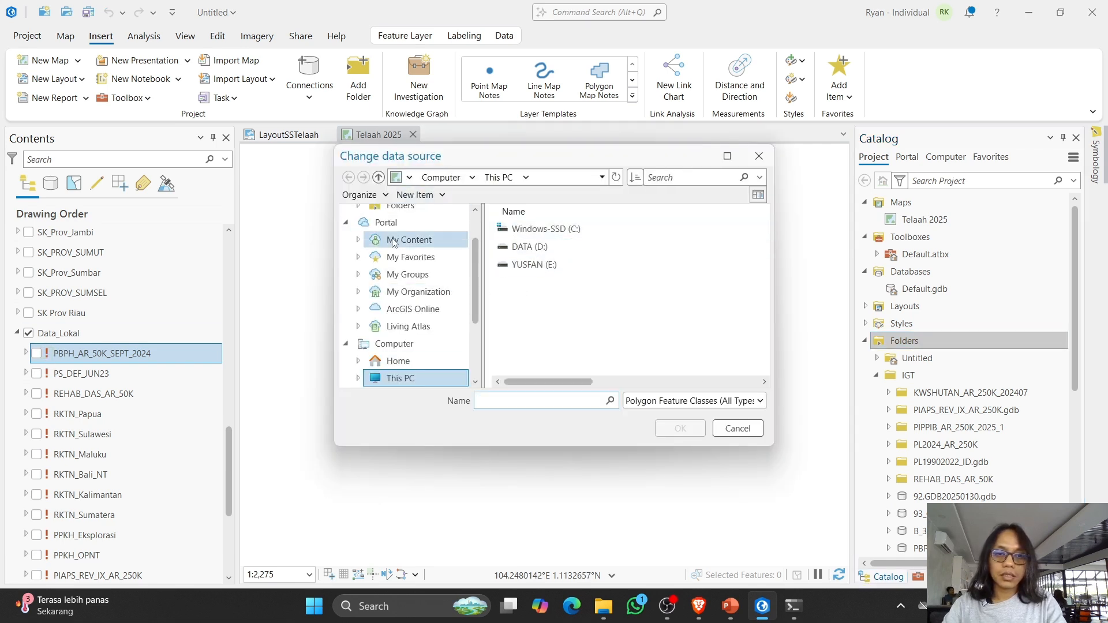
scroll(398, 248, up, 3)
click(362, 252)
scroll(398, 249, down, 3)
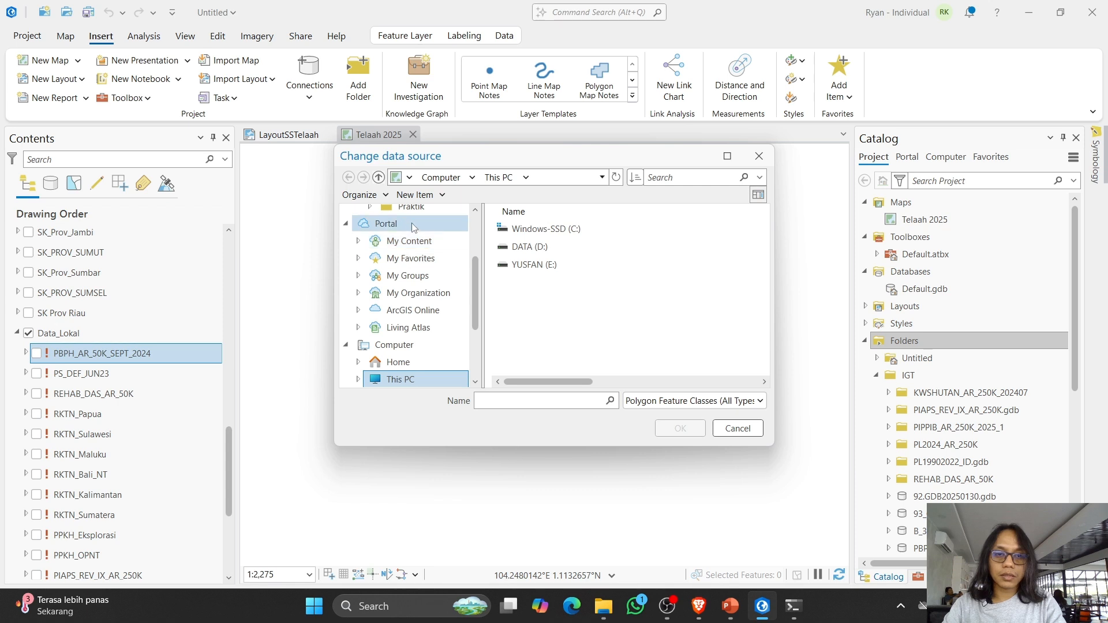
click(410, 208)
scroll(404, 242, up, 2)
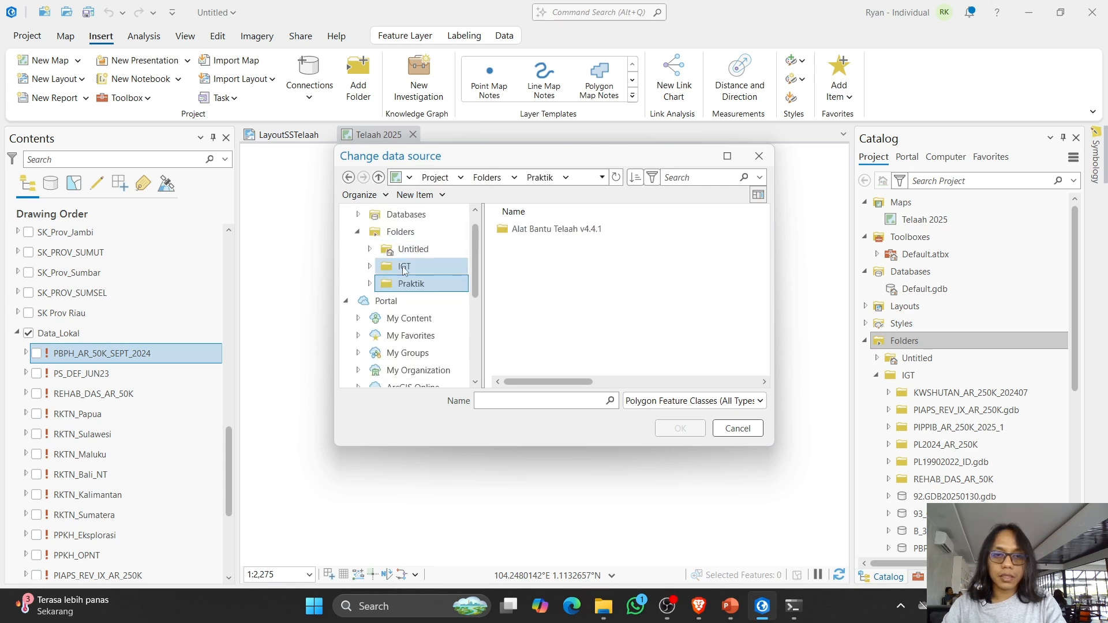
click(400, 232)
click(497, 253)
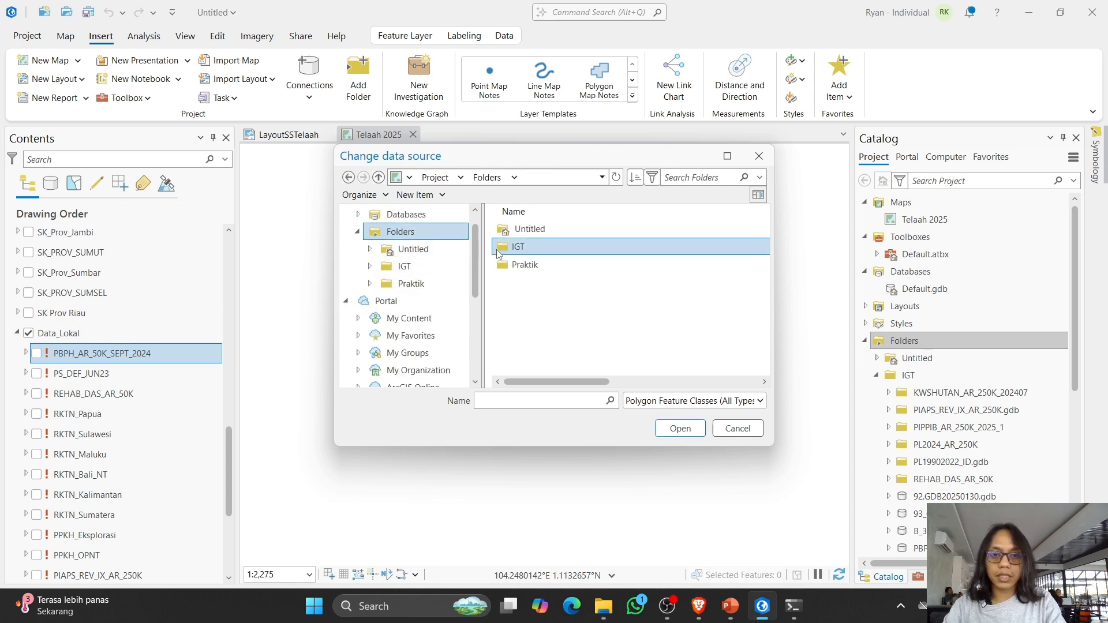
double_click(498, 253)
scroll(535, 367, down, 2)
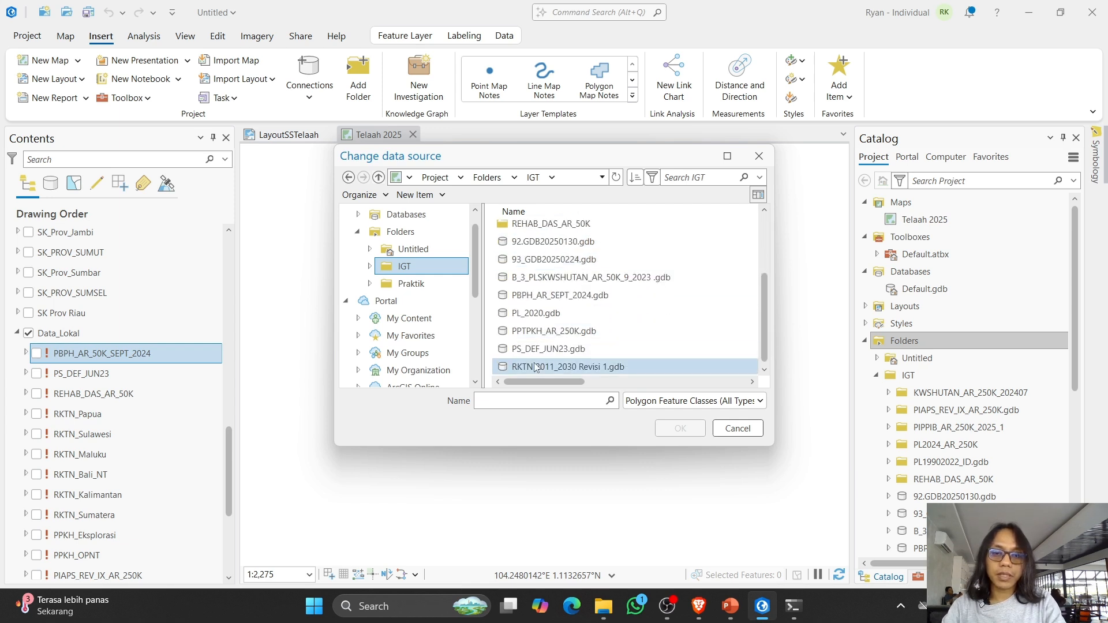
double_click(539, 296)
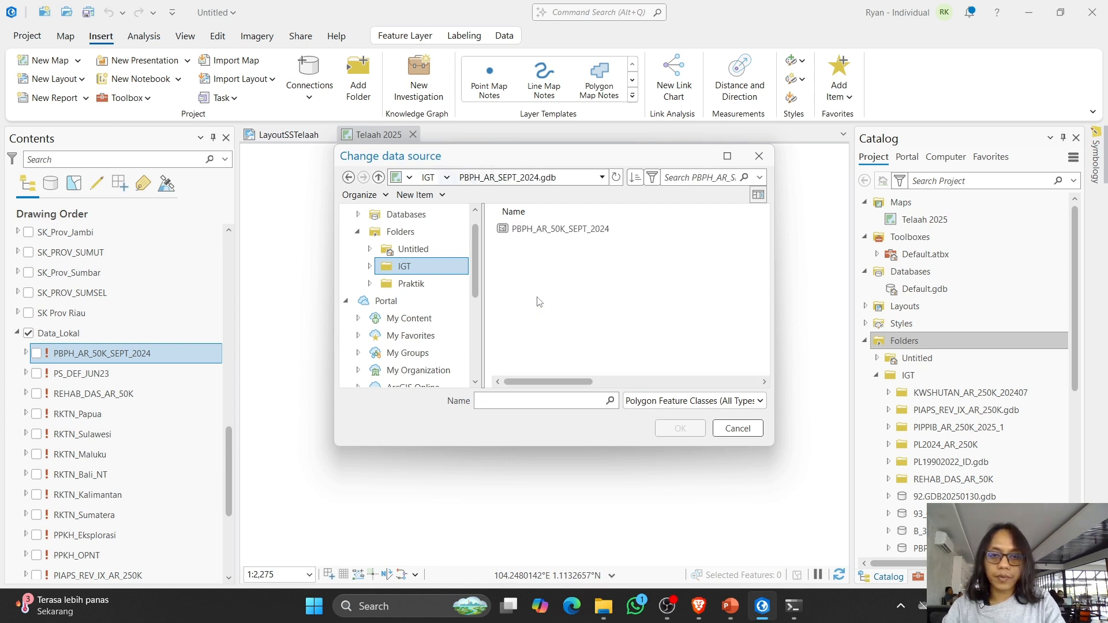
click(545, 227)
click(686, 428)
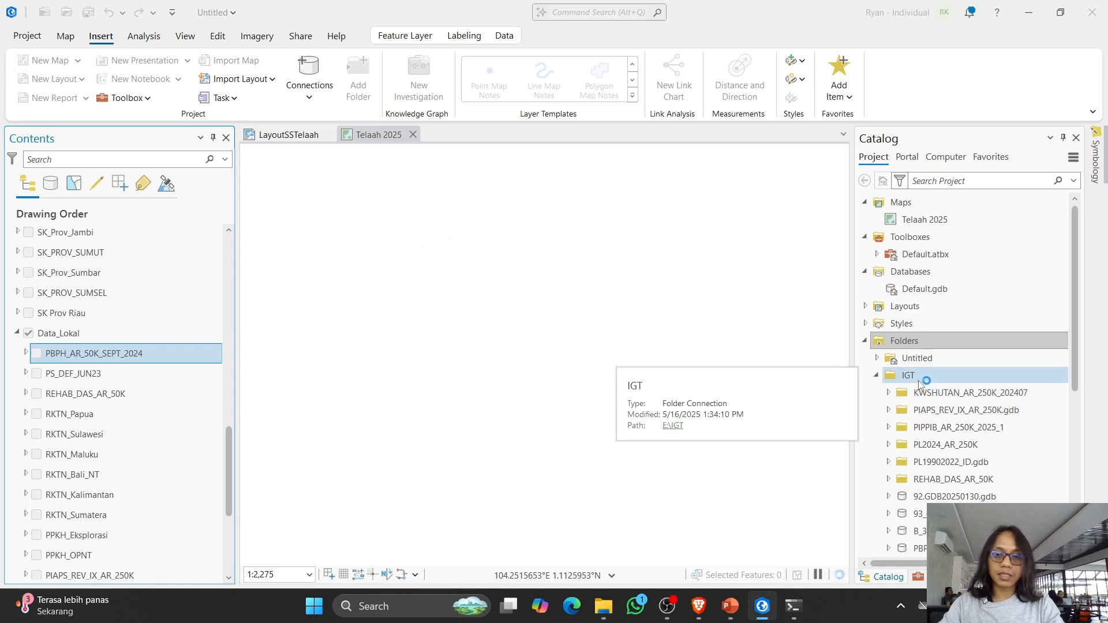
Step: Check the Data_Lokal layers for broken sources, then open Contoh_Kalimantan's attribute table and zoom to its first record
scroll(923, 479, down, 3)
scroll(113, 453, down, 3)
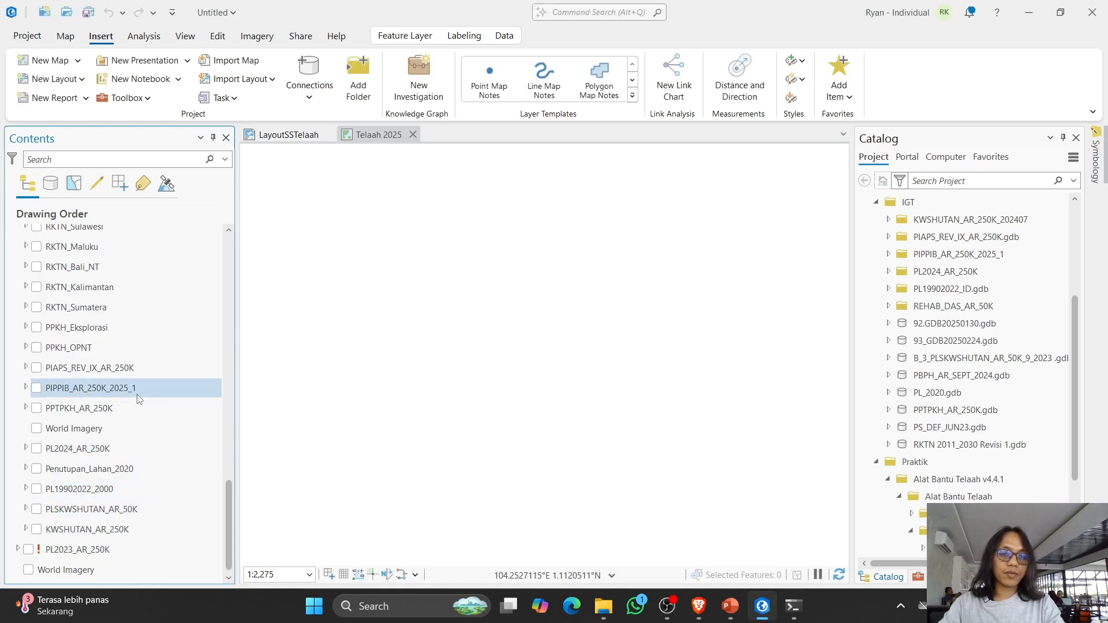
scroll(138, 392, up, 10)
scroll(63, 249, up, 3)
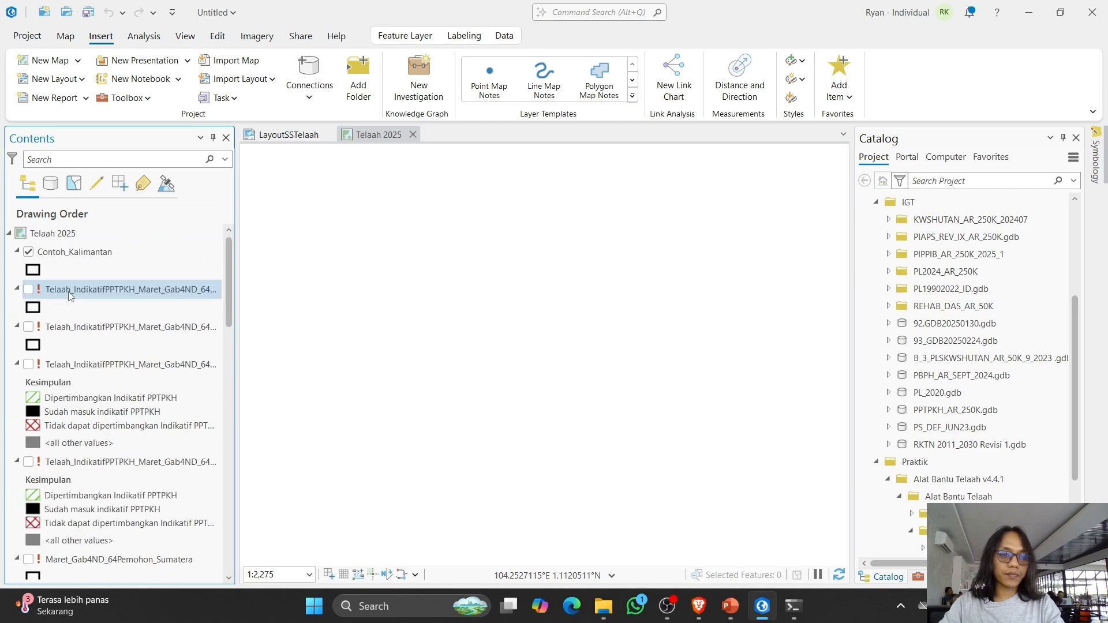
click(62, 252)
right_click(62, 252)
click(115, 182)
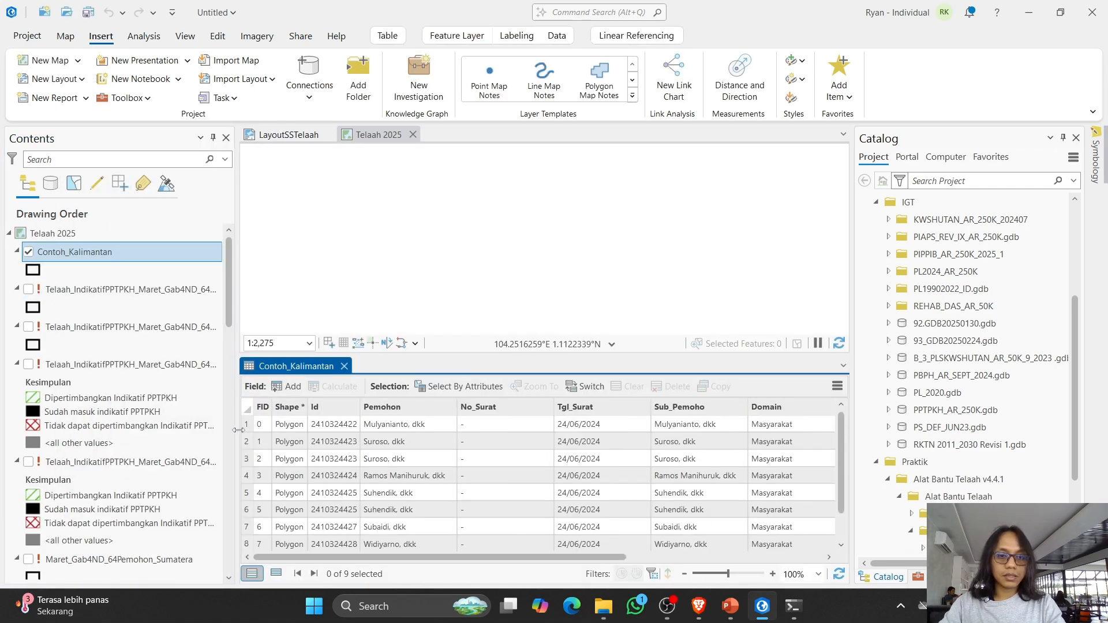
click(248, 425)
double_click(248, 425)
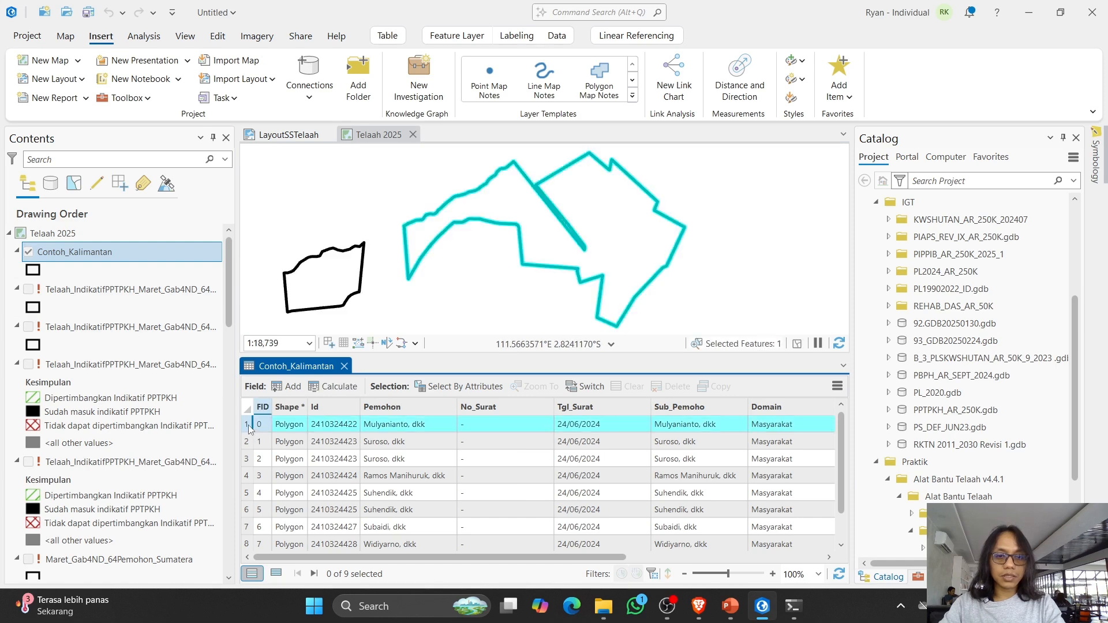
Step: Preview the KWSHUTAN_AR_250K and Penutupan_Lahan_2020 layers in turn beneath the Contoh_Kalimantan polygons, hiding each again
scroll(85, 521, down, 15)
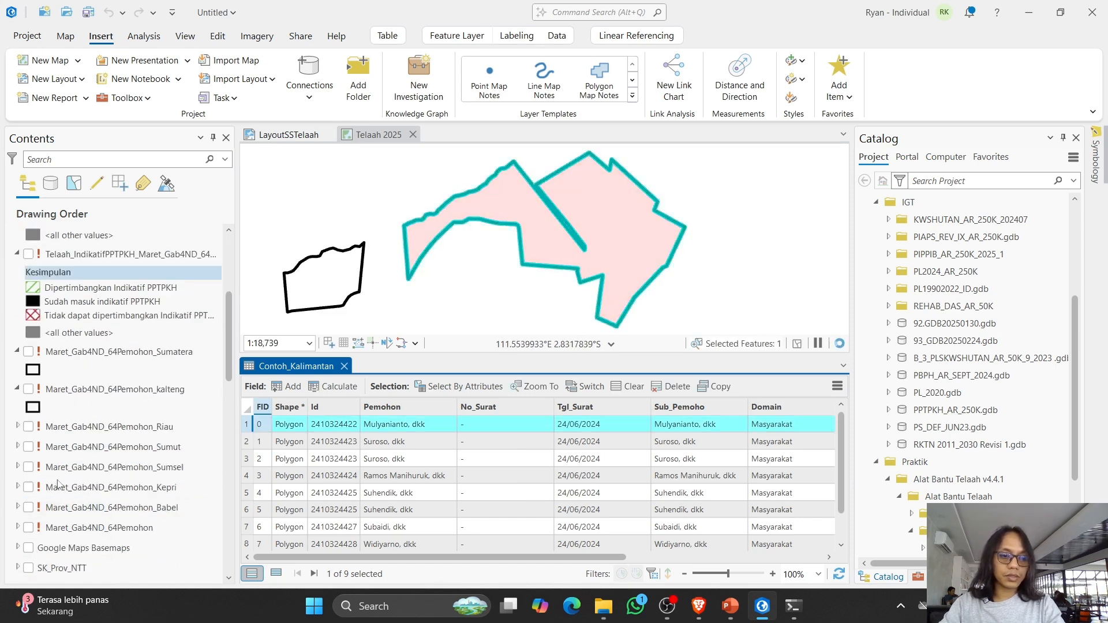
scroll(50, 502, down, 2)
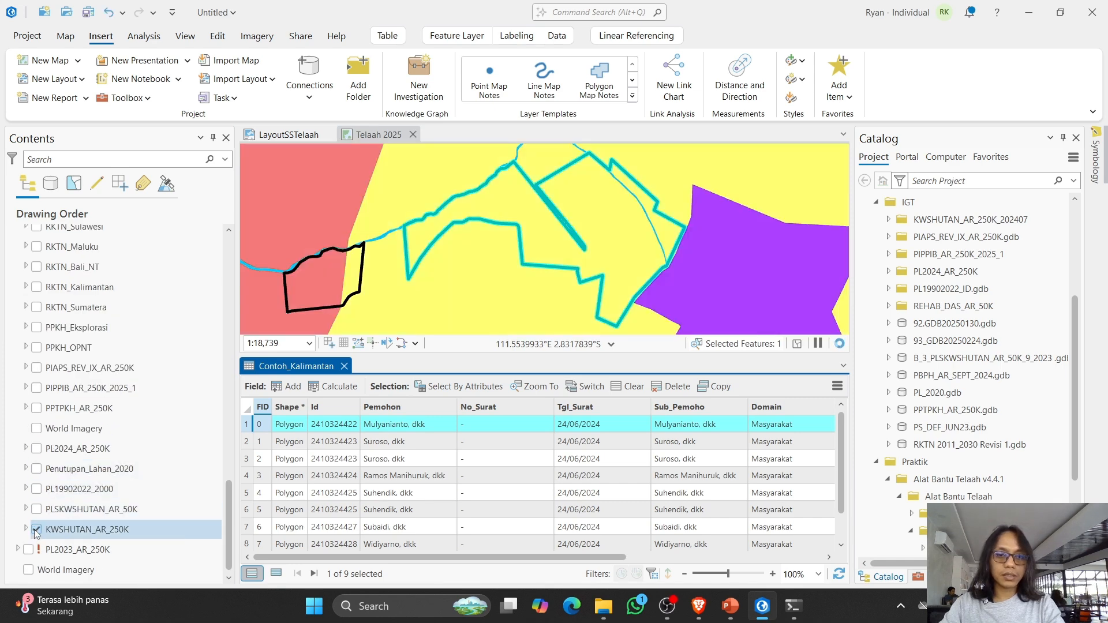
click(37, 529)
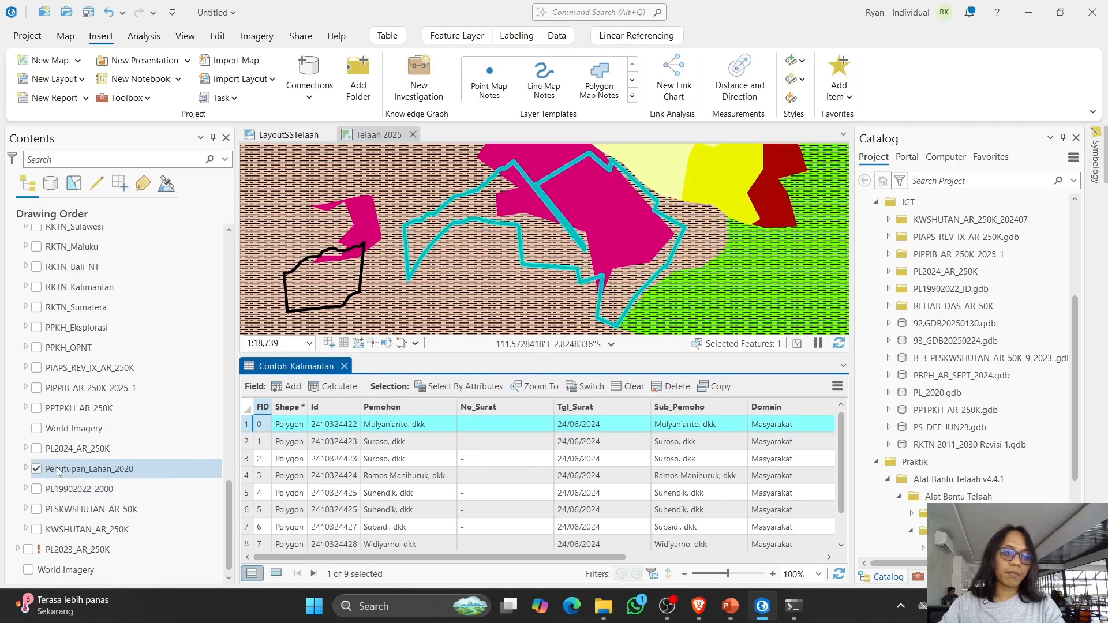
click(37, 469)
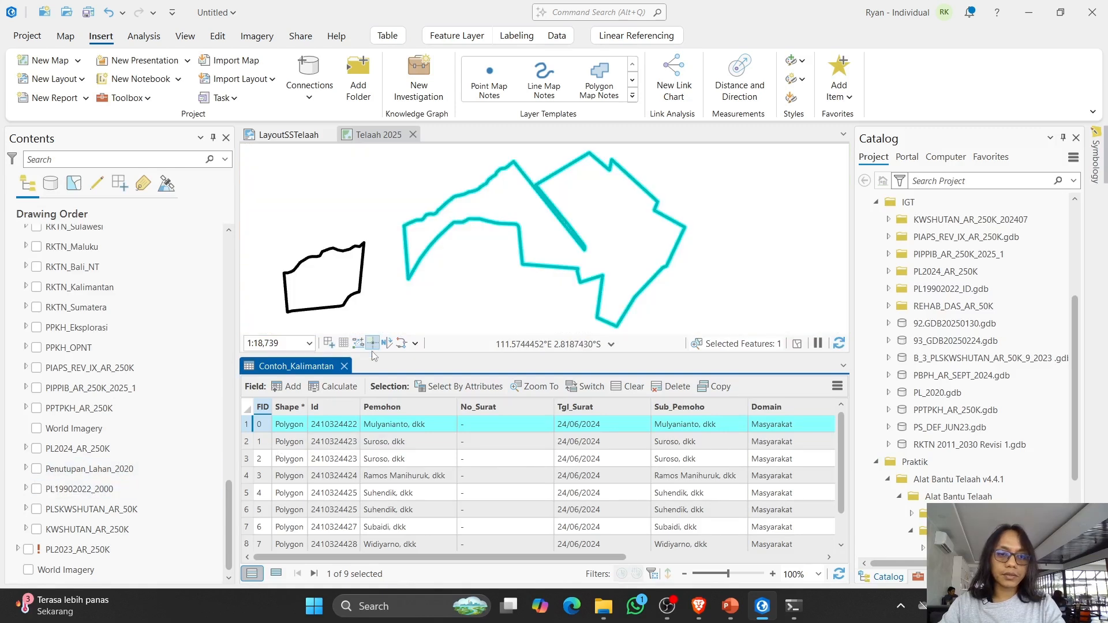
Step: Clear the feature selection and close the Contoh_Kalimantan attribute table
click(65, 36)
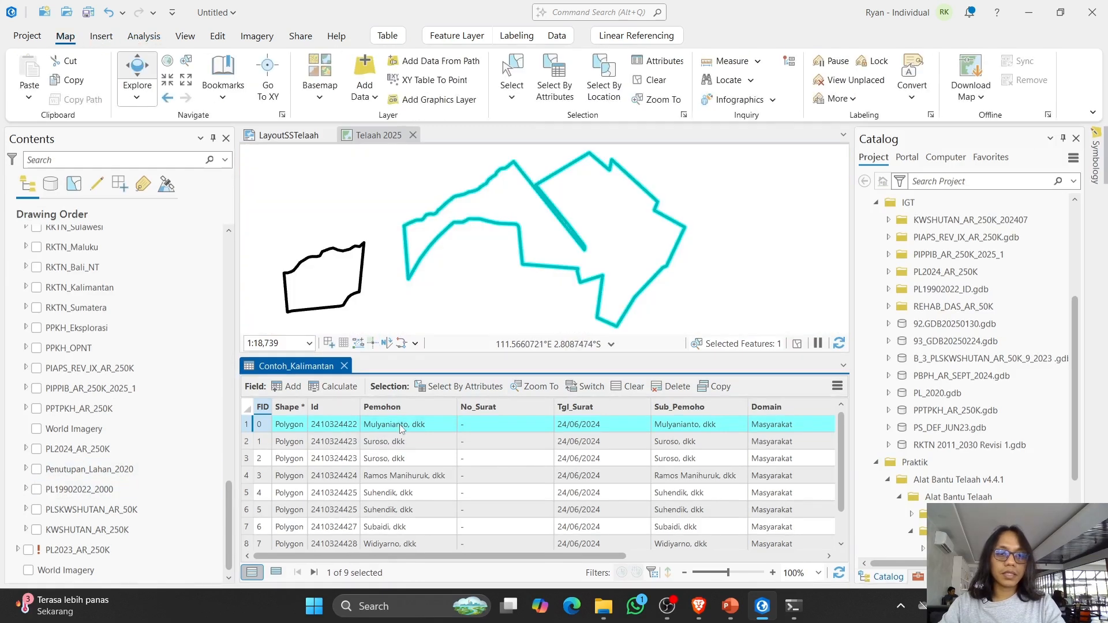
click(661, 85)
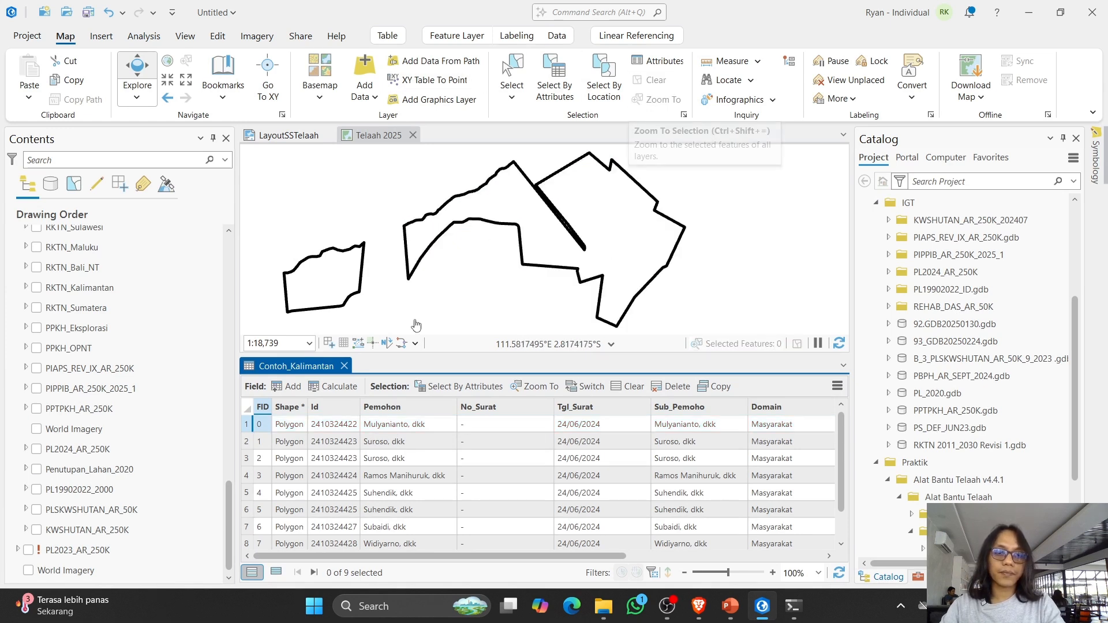
click(344, 366)
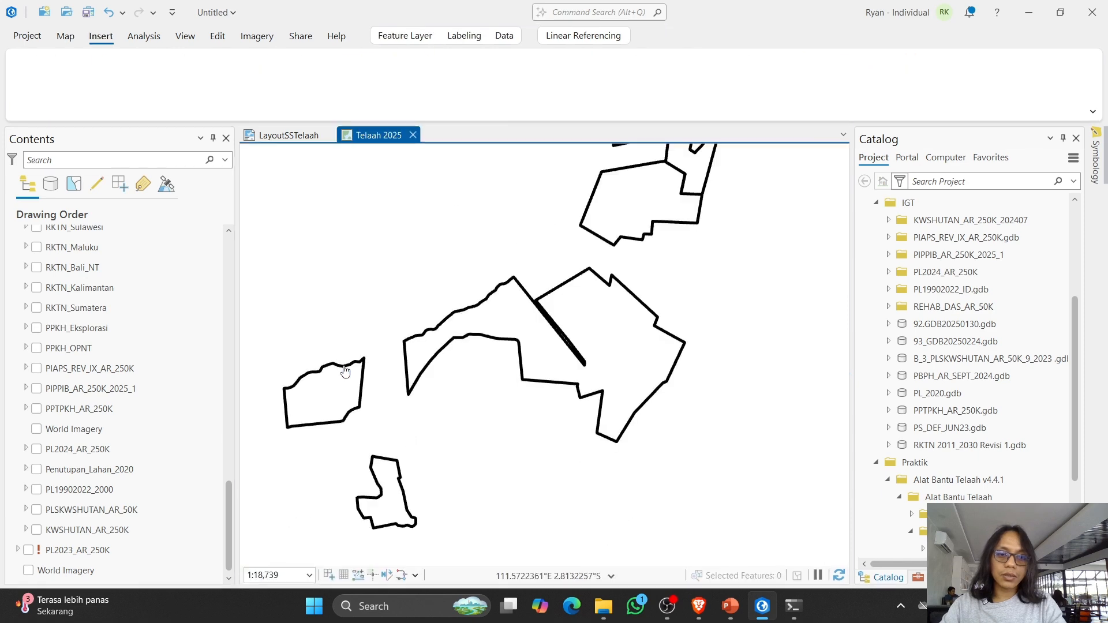
Step: Review the whole layer list for missing sources and briefly display Data_Lokal's World Imagery beneath the polygons, hiding it again
scroll(121, 326, up, 10)
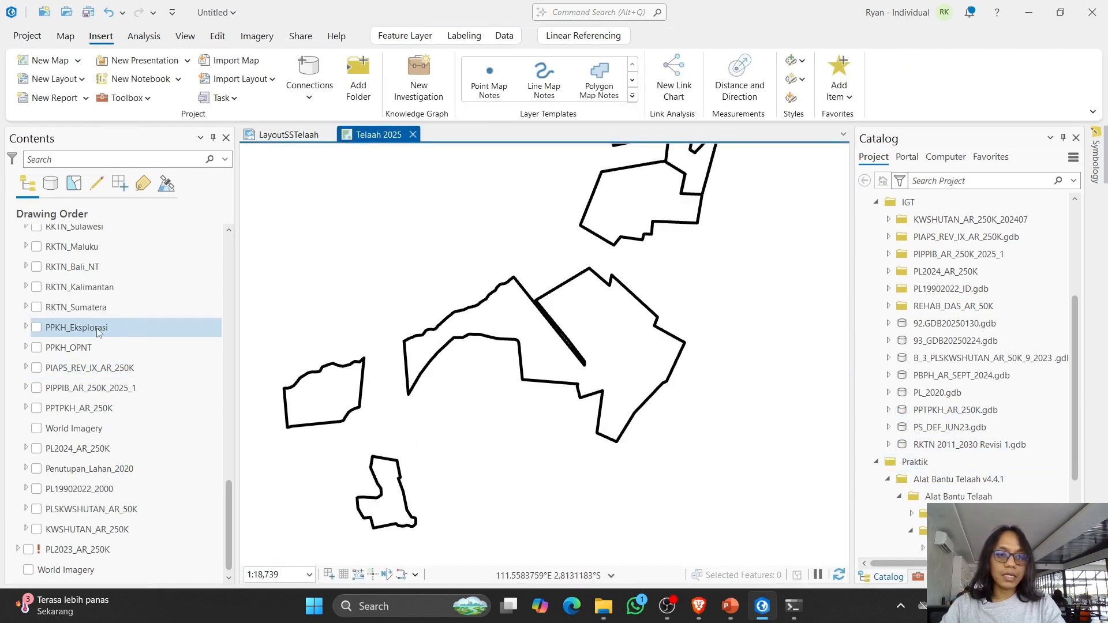
scroll(121, 326, up, 5)
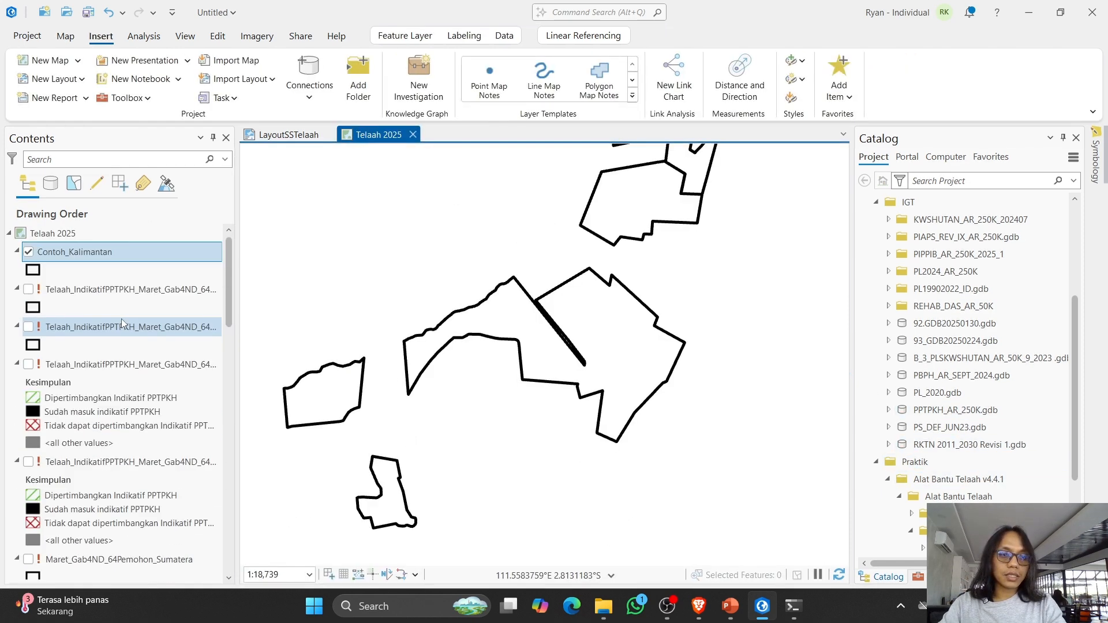
scroll(86, 323, down, 10)
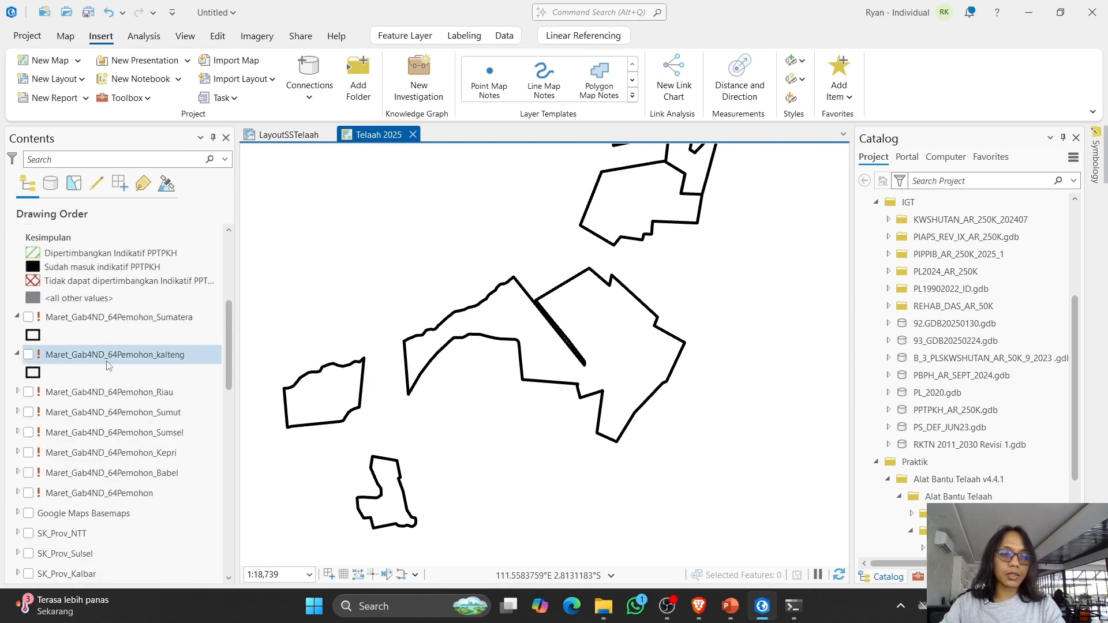
scroll(86, 374, down, 5)
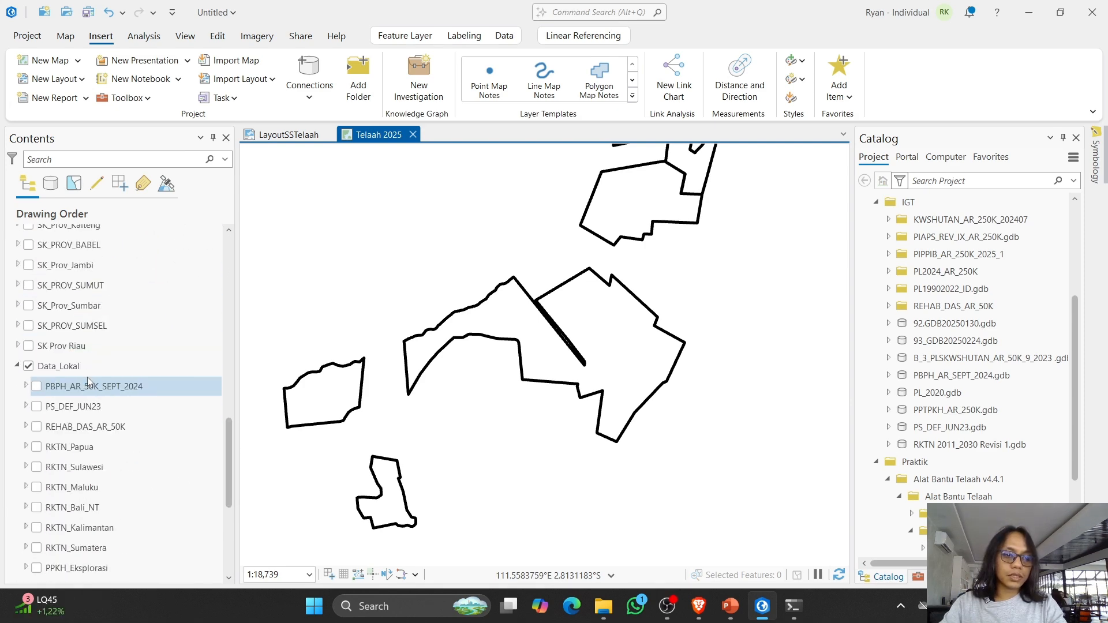
scroll(64, 403, down, 1)
scroll(63, 406, down, 3)
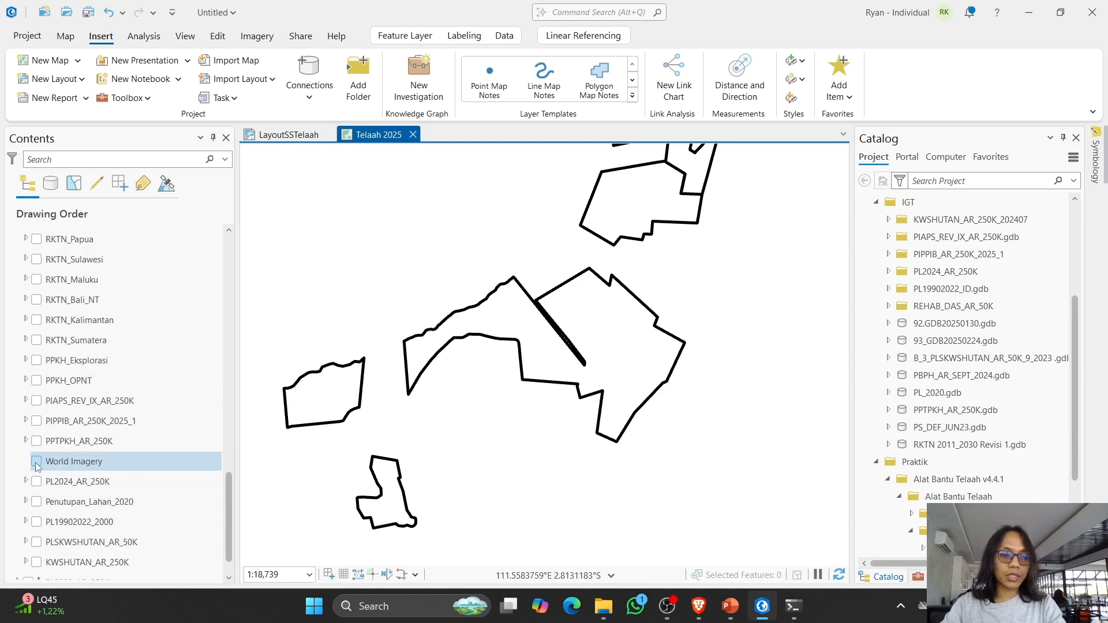
click(36, 462)
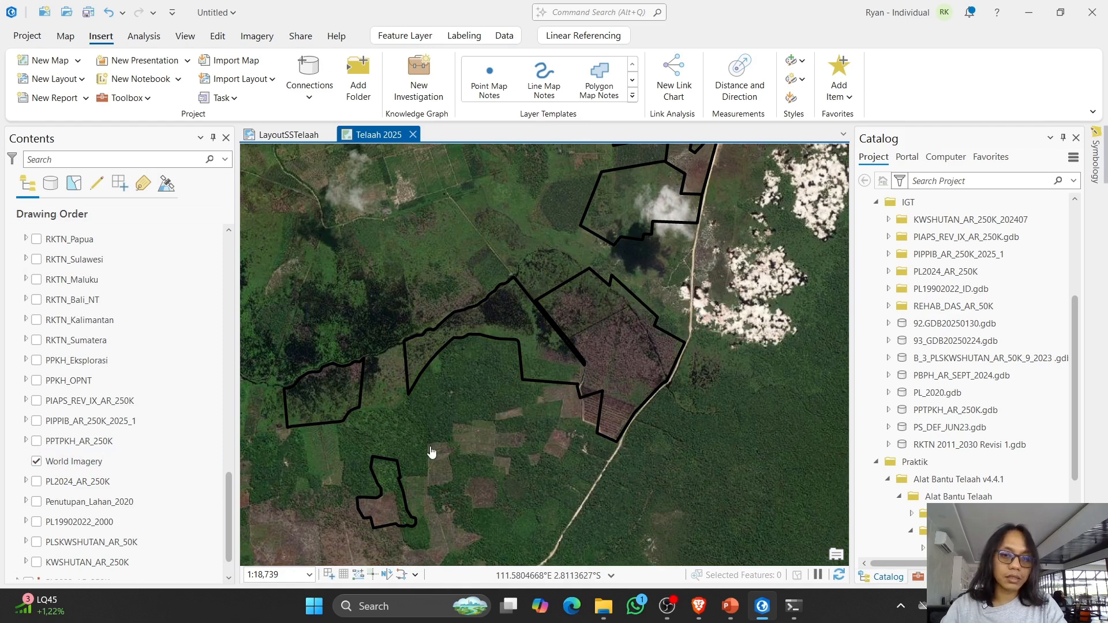
click(37, 462)
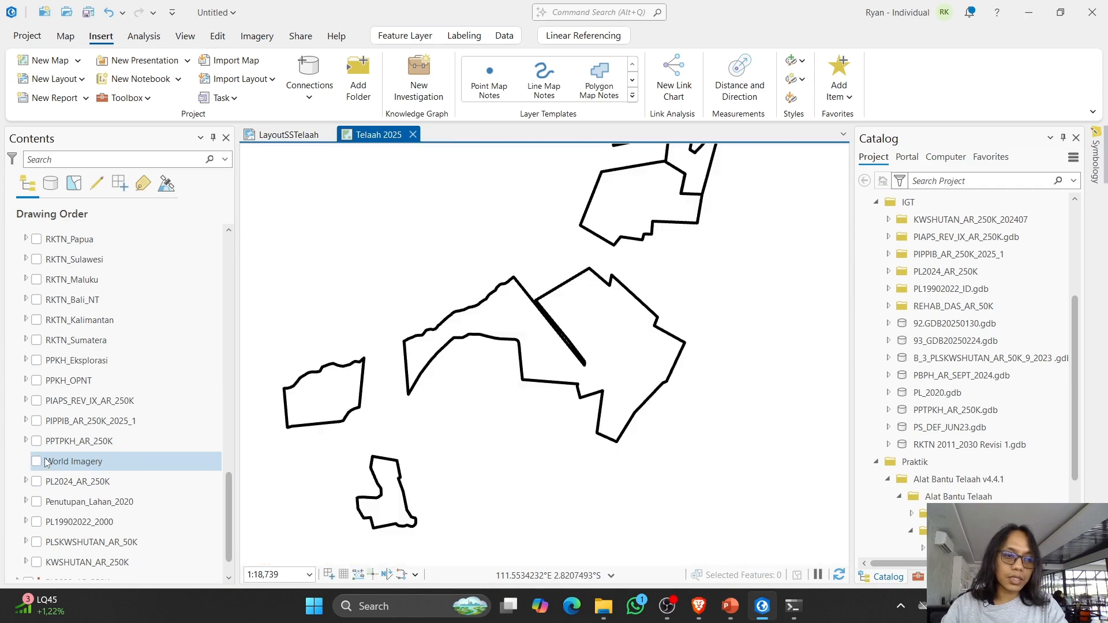
scroll(42, 470, down, 2)
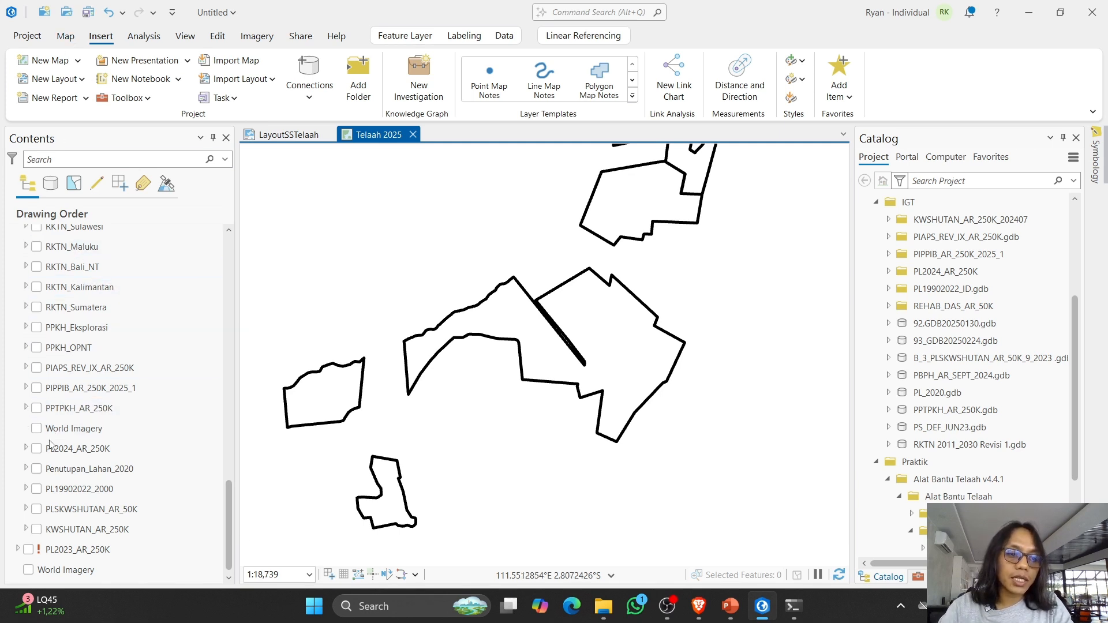
Step: Save the untitled project as PraktikTelaah in the connected Praktik folder
click(86, 14)
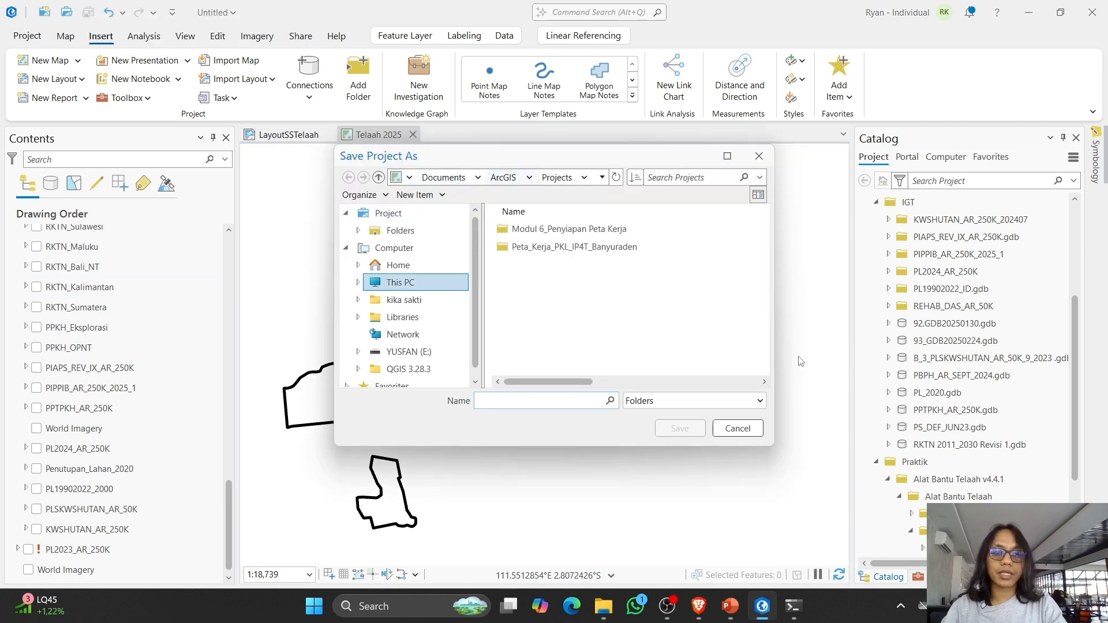
click(401, 282)
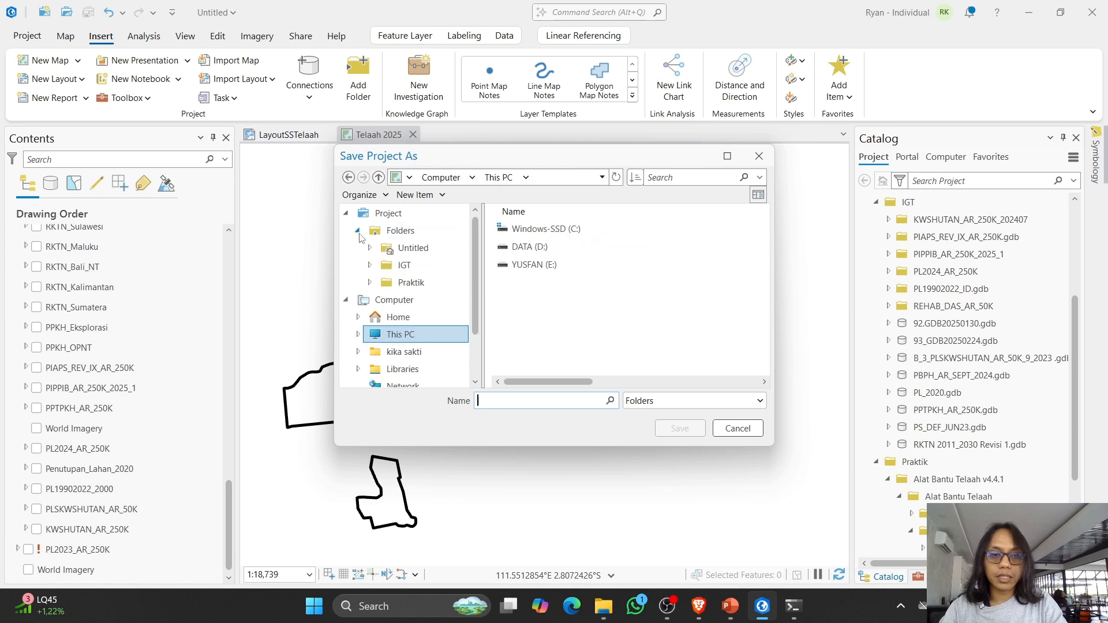
click(359, 230)
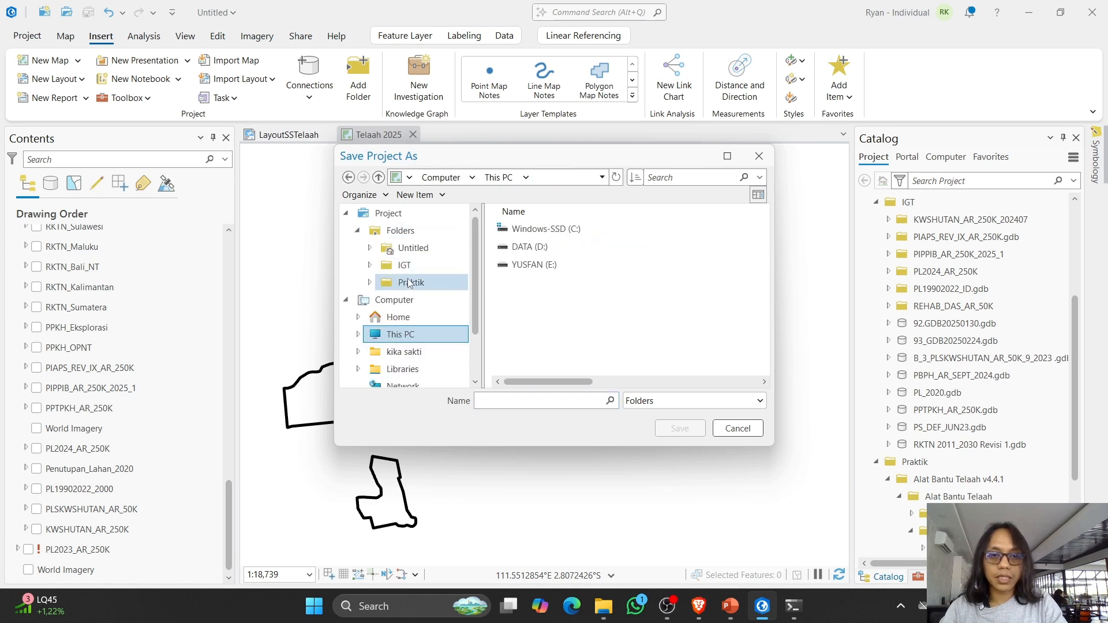
click(409, 283)
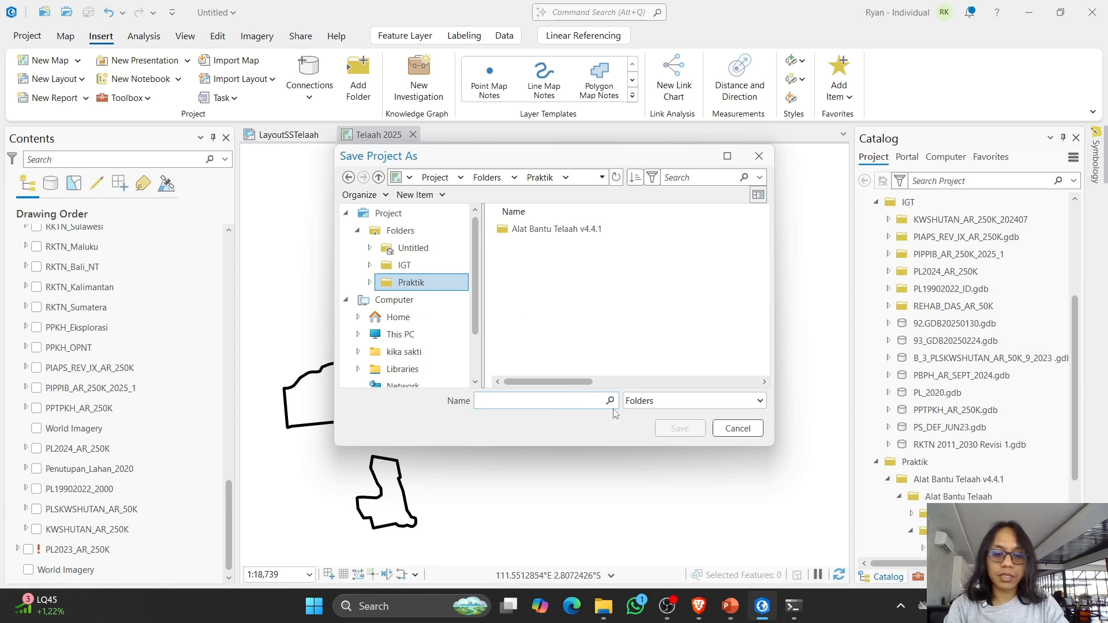
text(PraktikTelaah)
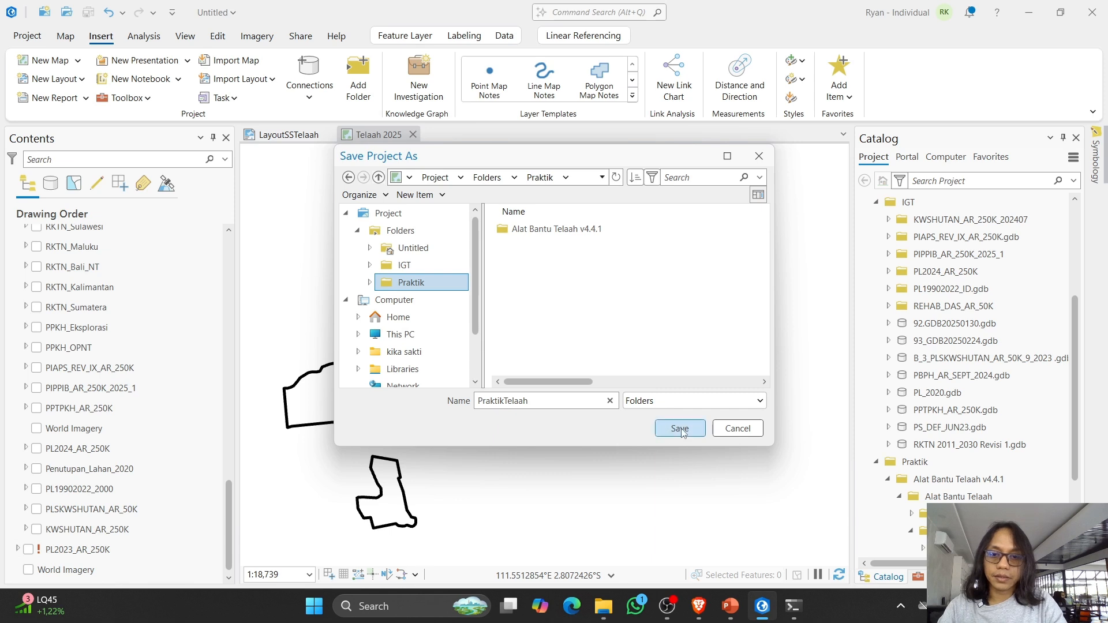
click(680, 429)
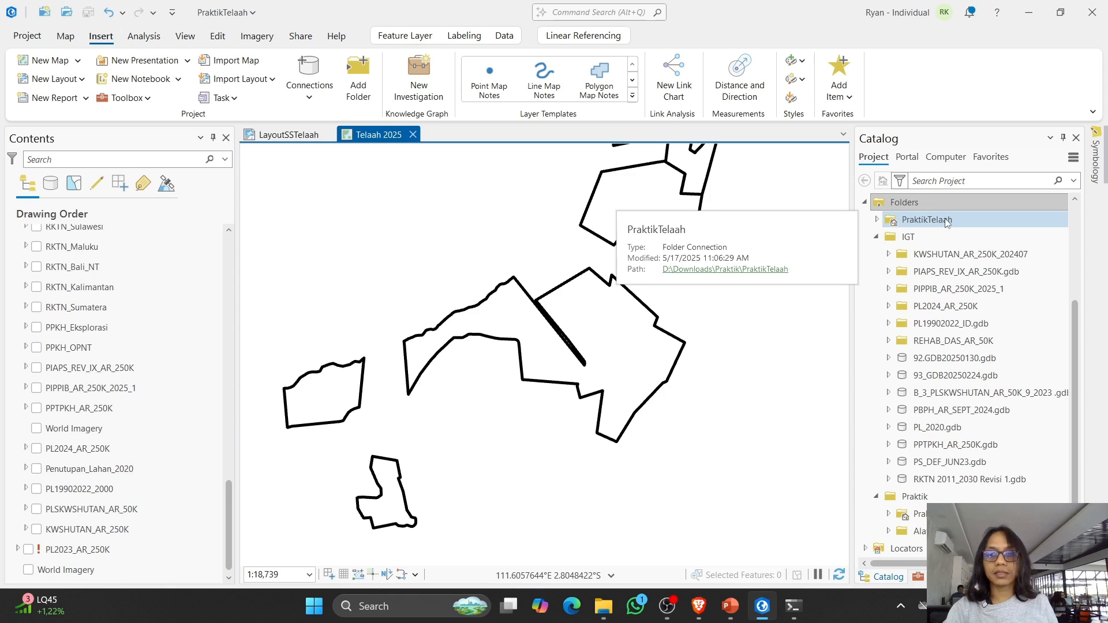
Step: Inspect the contents of the PraktikTelaah project folder, then collapse the IGT and PraktikTelaah folders in the catalog
click(880, 221)
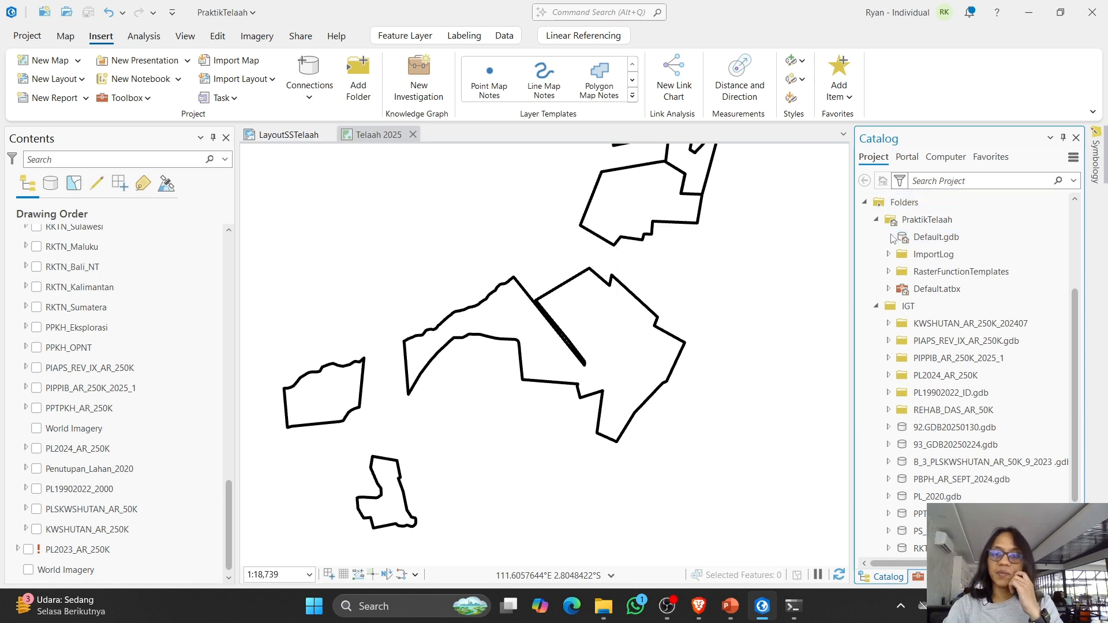
scroll(900, 254, up, 3)
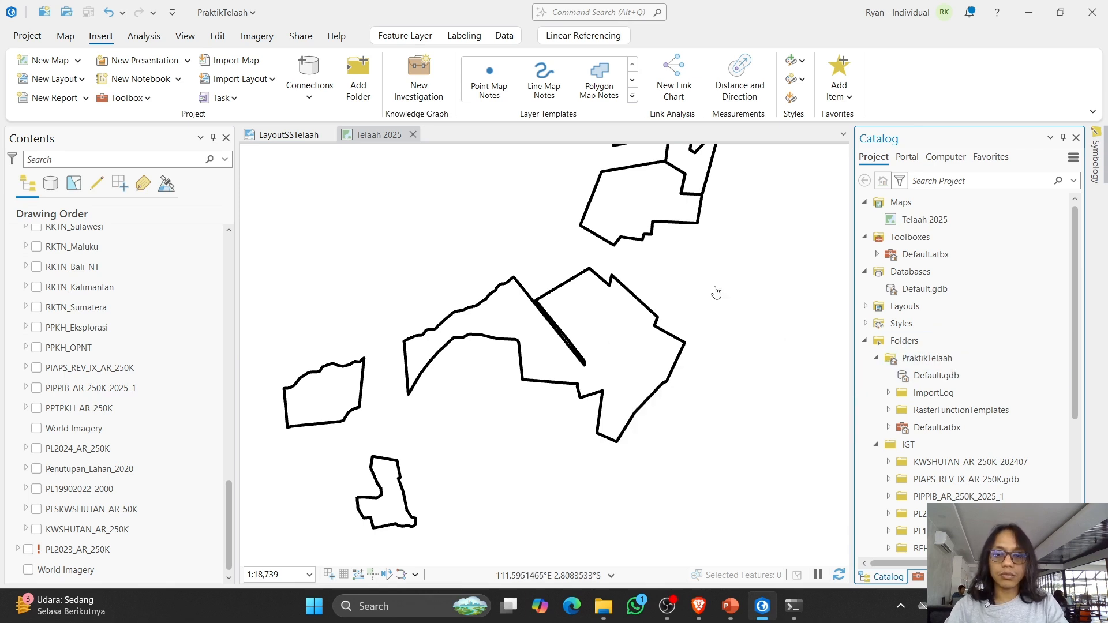
click(876, 446)
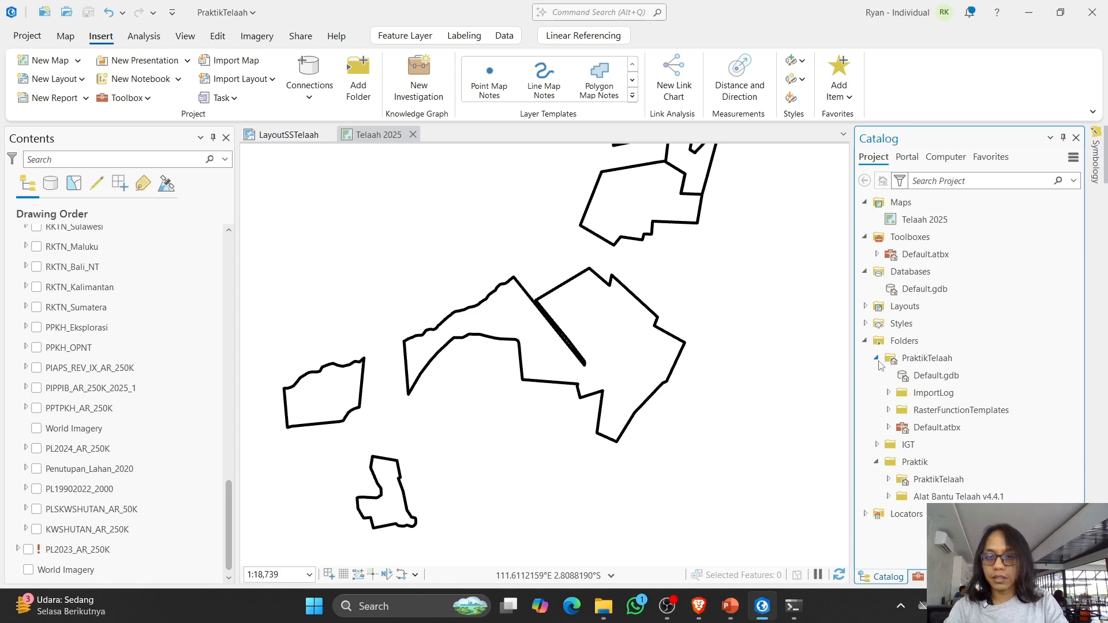
click(876, 358)
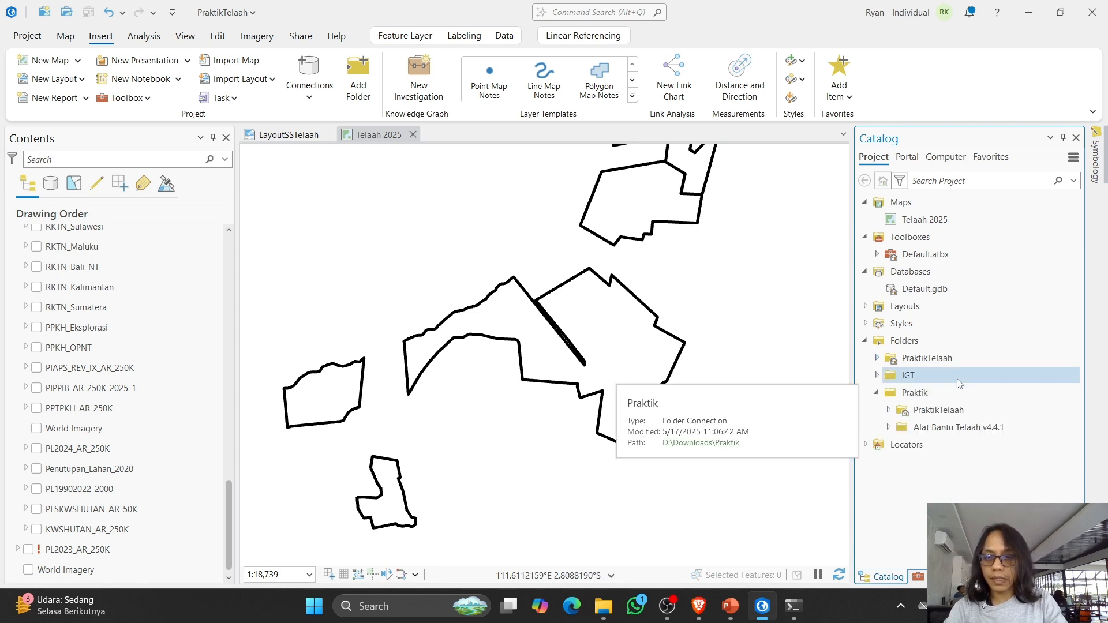
Step: Open the Telaah Indikatif PPTPKH versi 4.4.1 tool from the toolbox in the Praktik folder's Alat Bantu Telaah v4.4.1
click(890, 429)
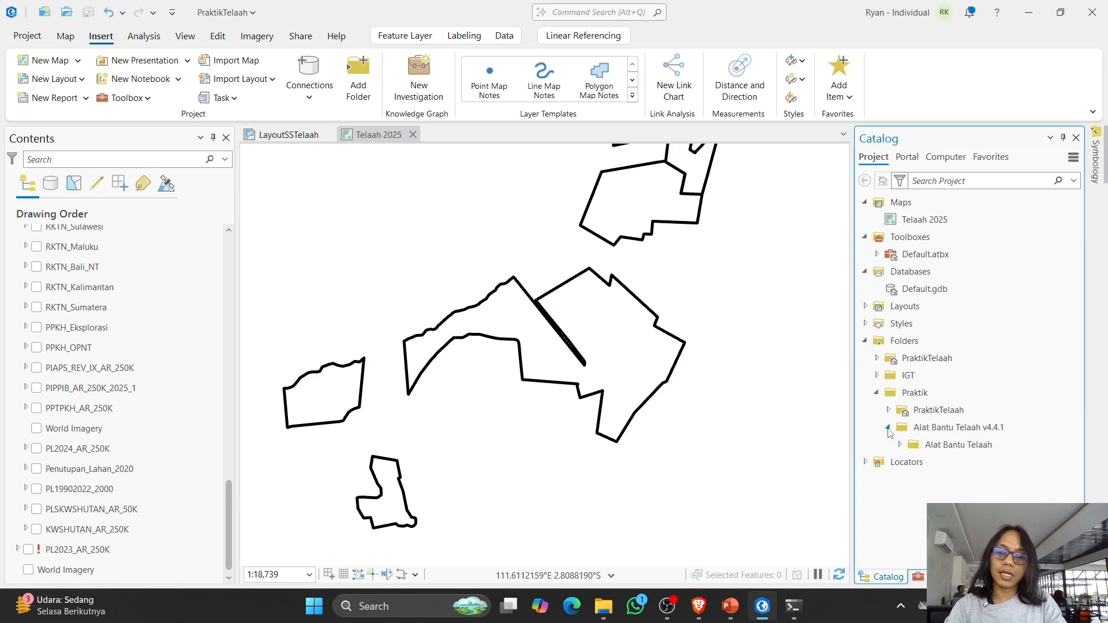
click(899, 445)
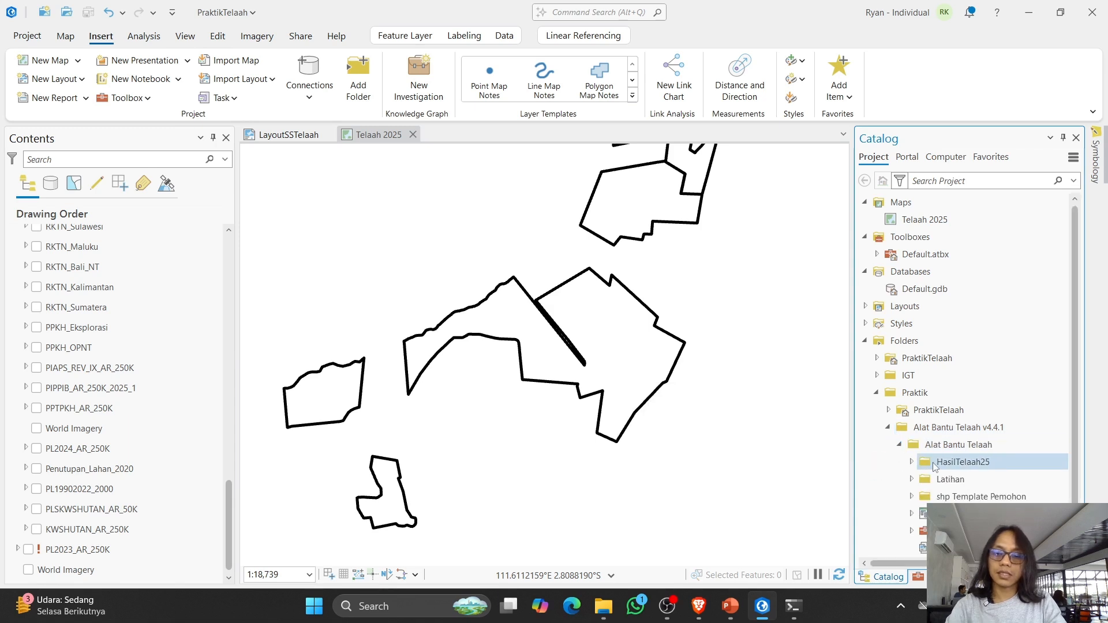
scroll(909, 478, down, 1)
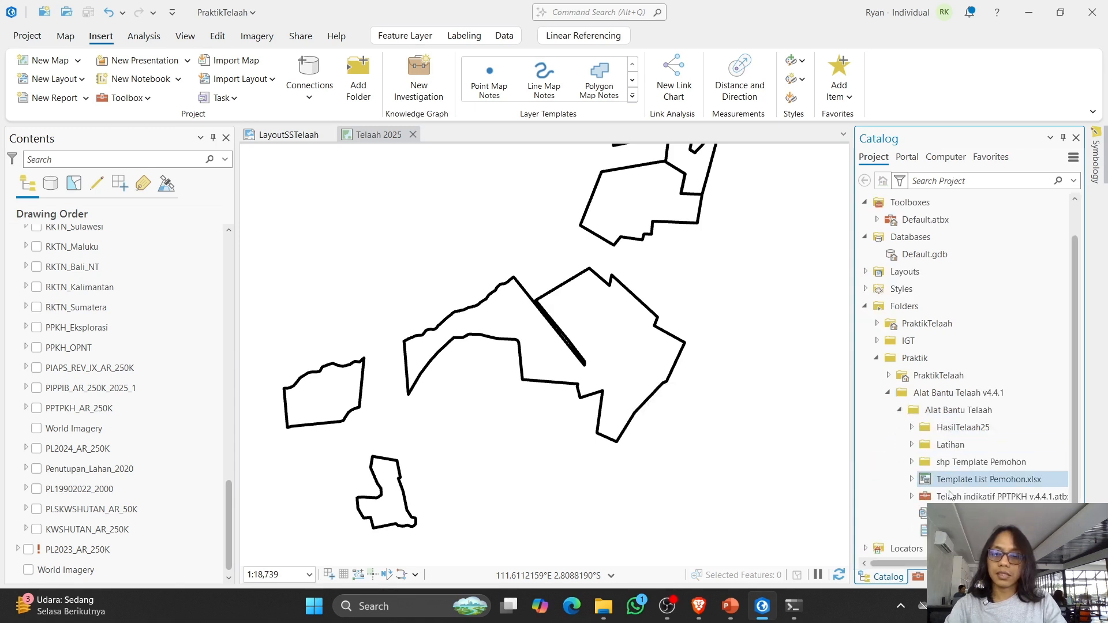
click(912, 497)
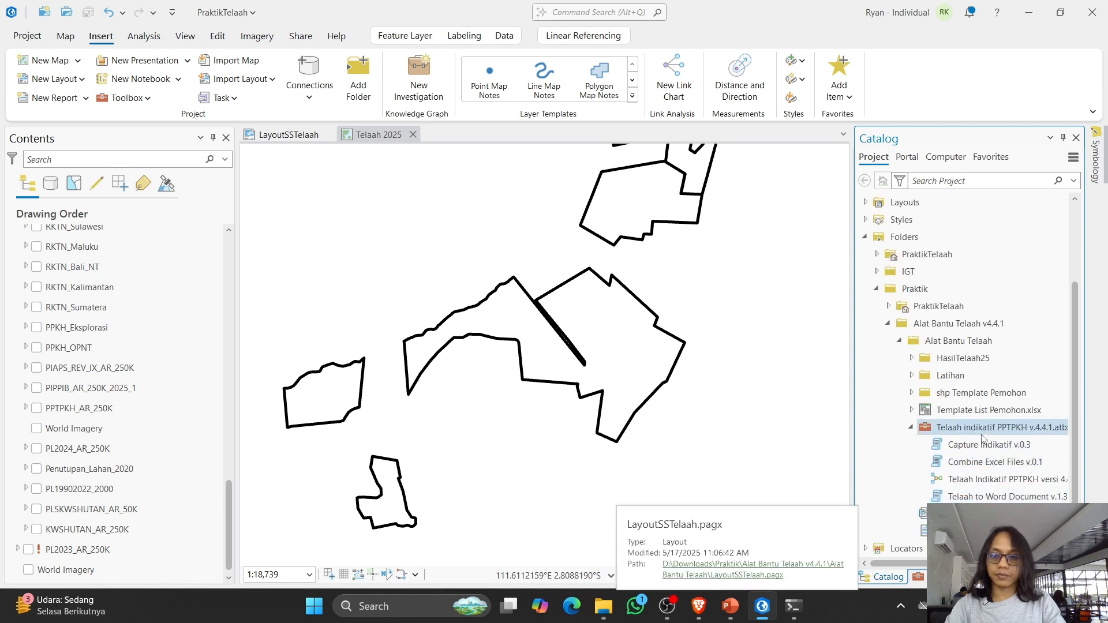
right_click(973, 483)
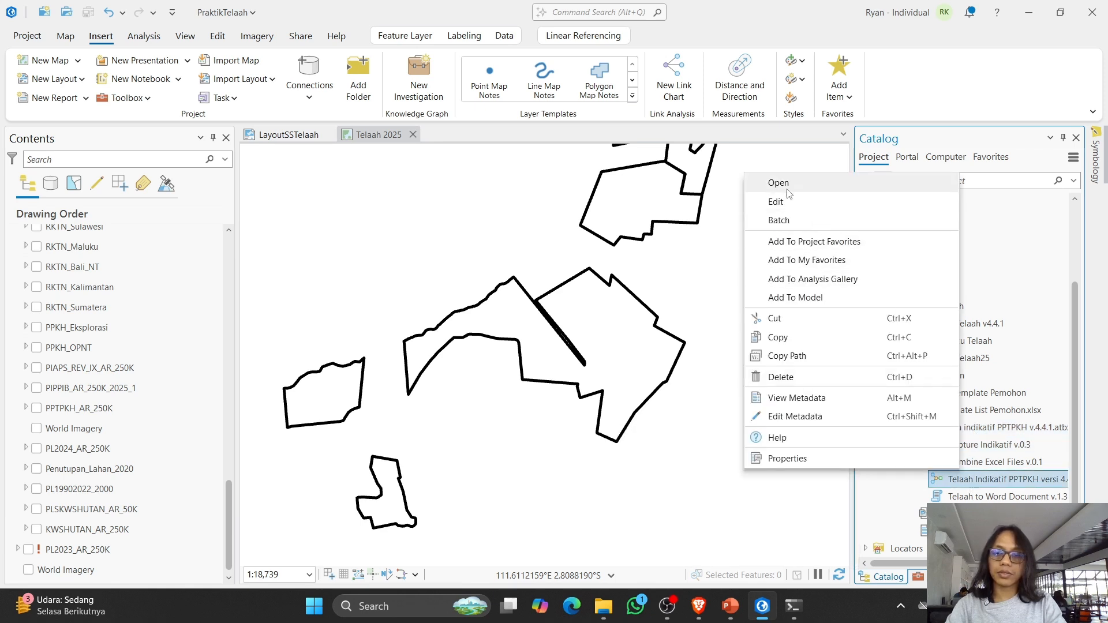
click(940, 182)
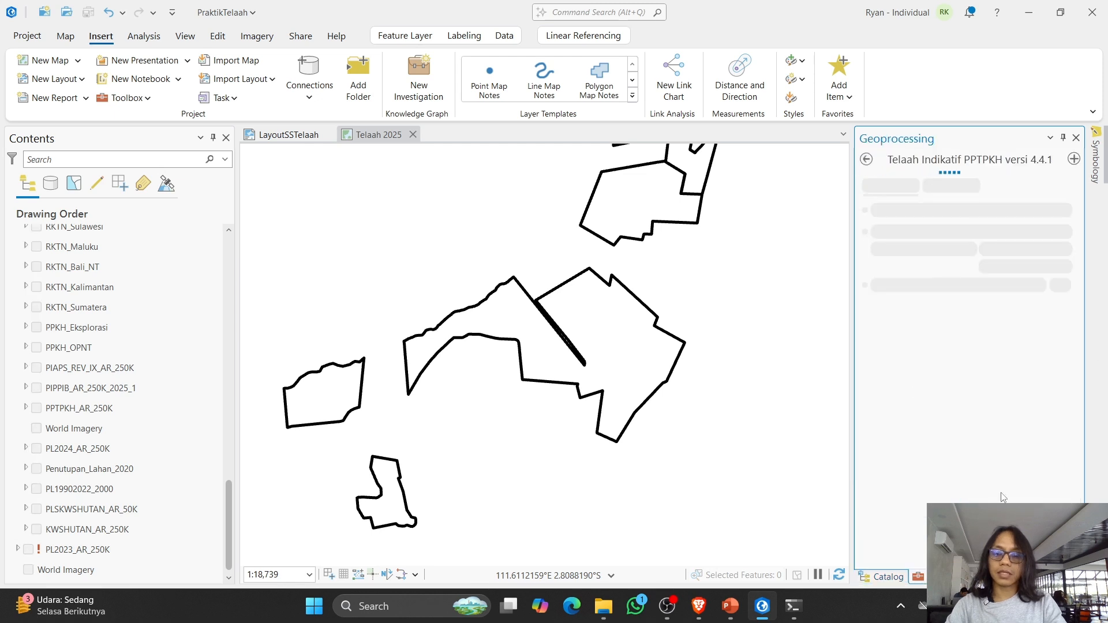
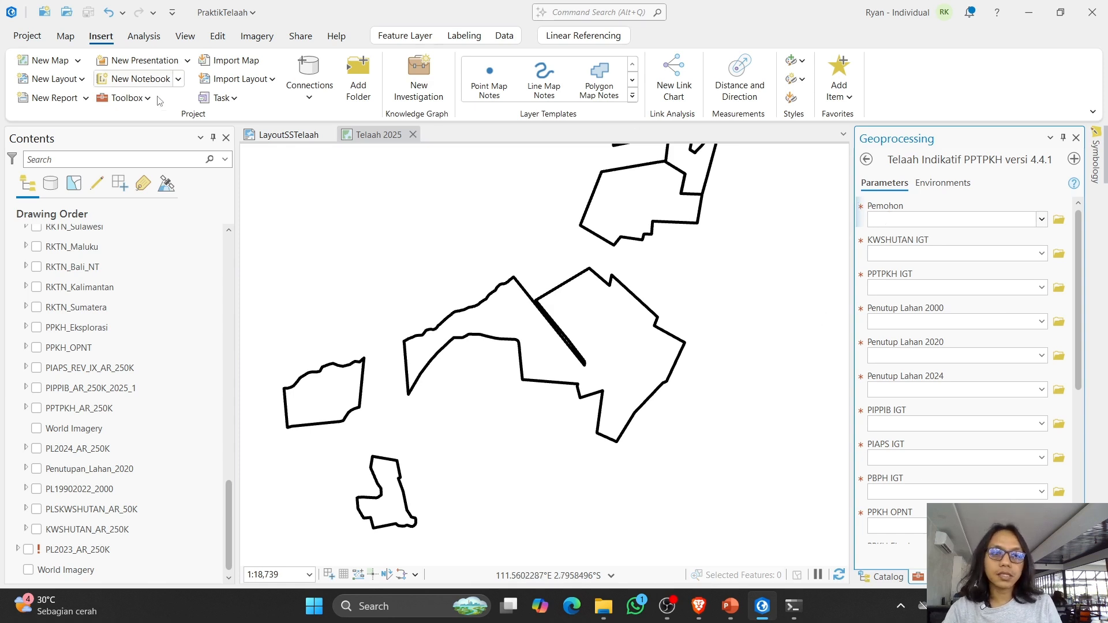
Step: View the LayoutSSTelaah layout and briefly display Penutupan_Lahan_2020 in its map frame, hiding it again
click(379, 138)
scroll(87, 425, up, 1)
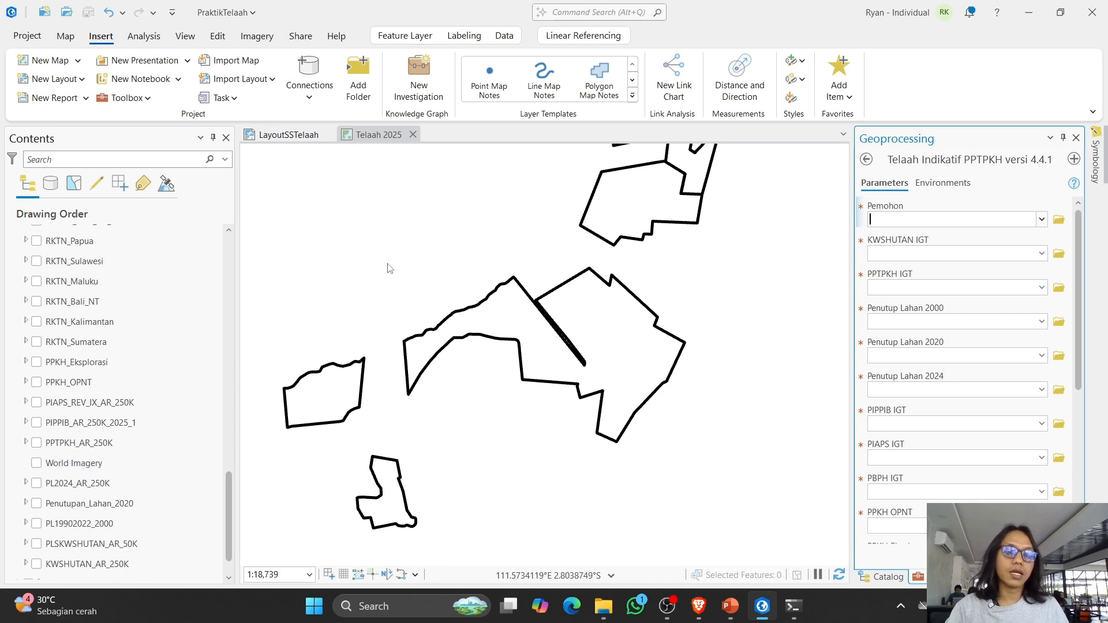
click(379, 138)
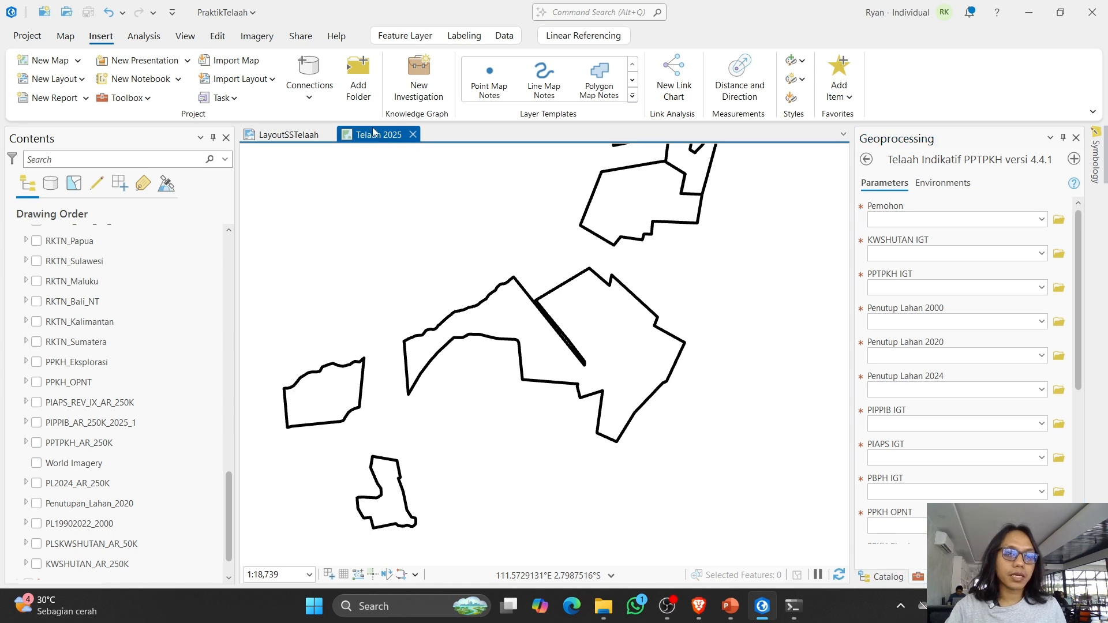
click(288, 135)
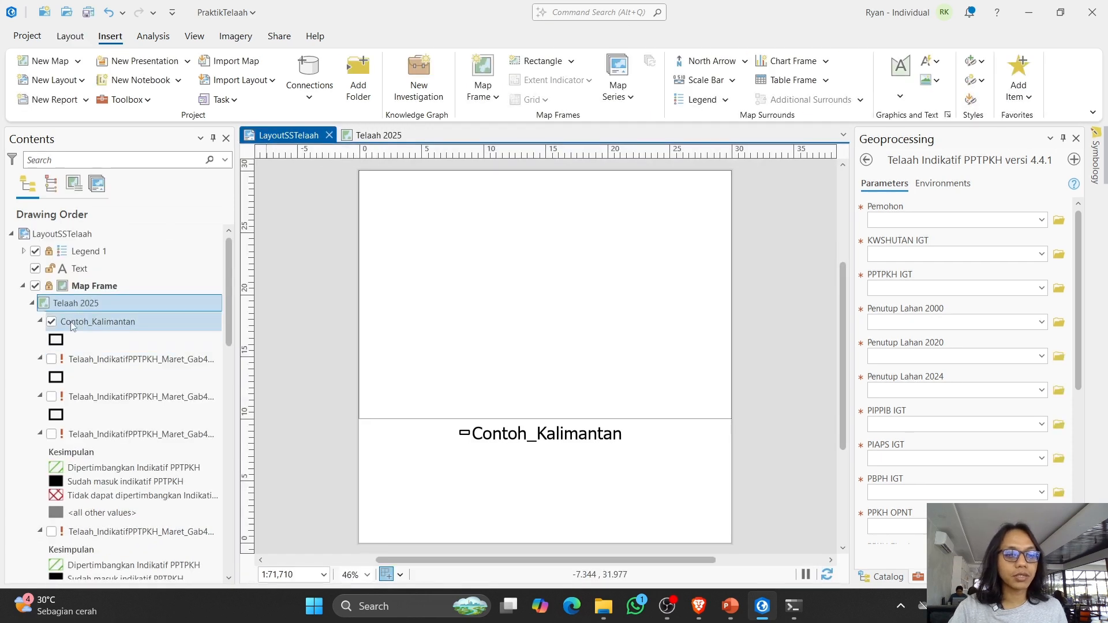
scroll(86, 369, down, 15)
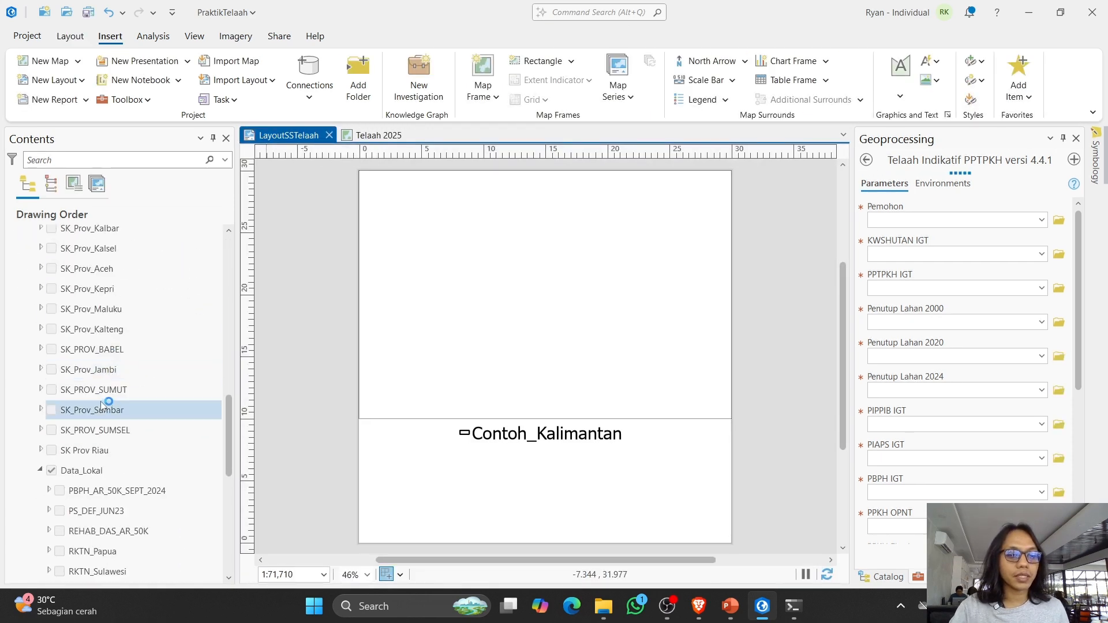
scroll(101, 404, down, 6)
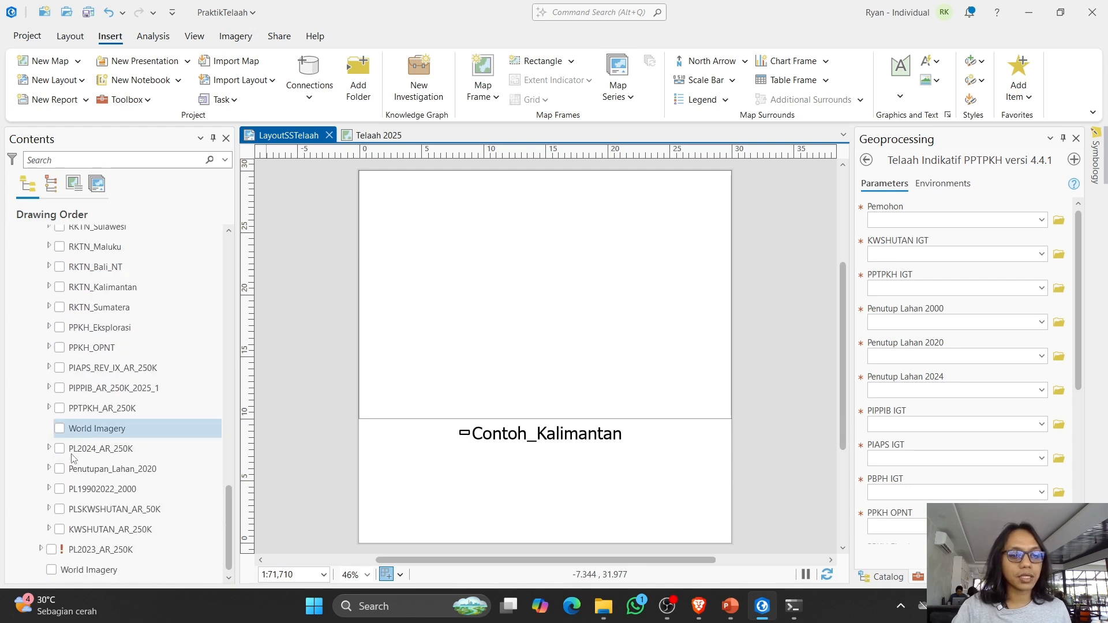
click(59, 468)
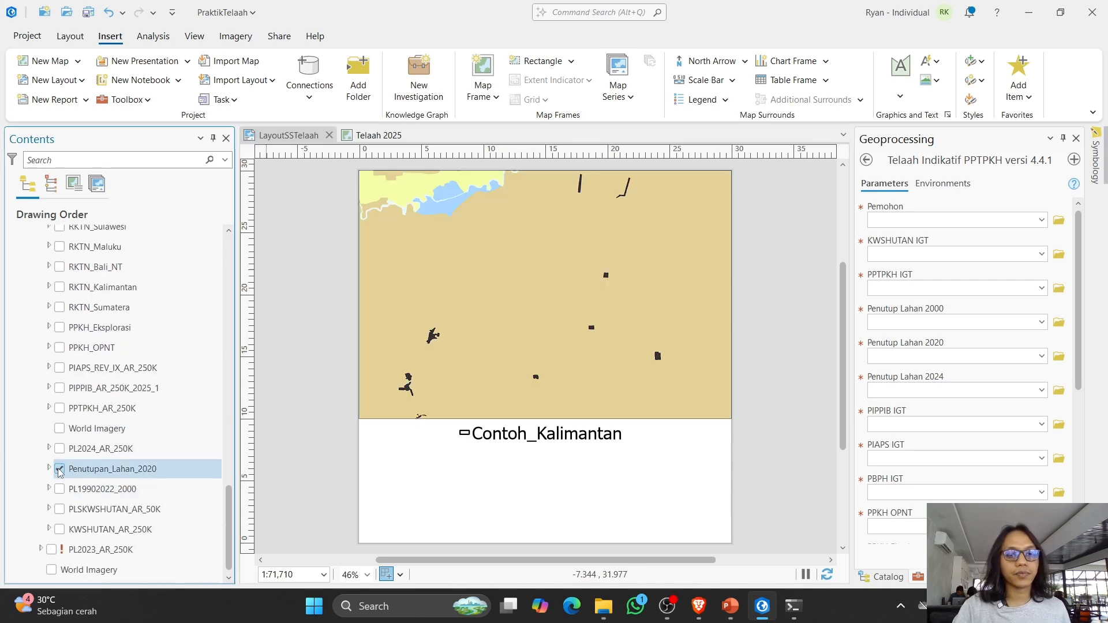
click(60, 469)
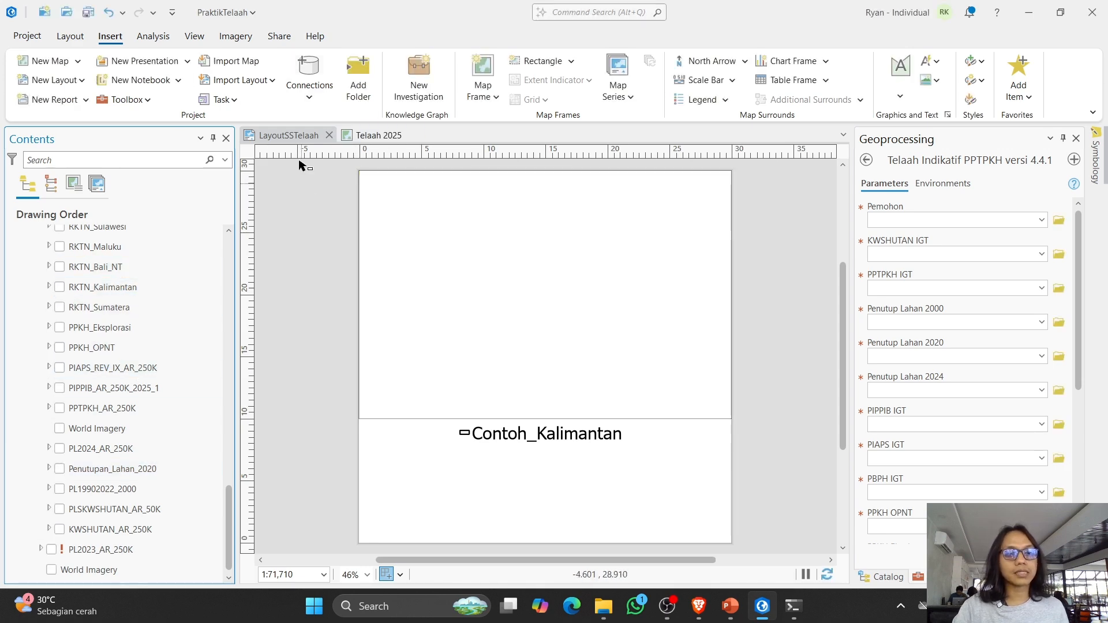
Step: Return to the Telaah 2025 map and review its layer list up to Contoh_Kalimantan
click(356, 134)
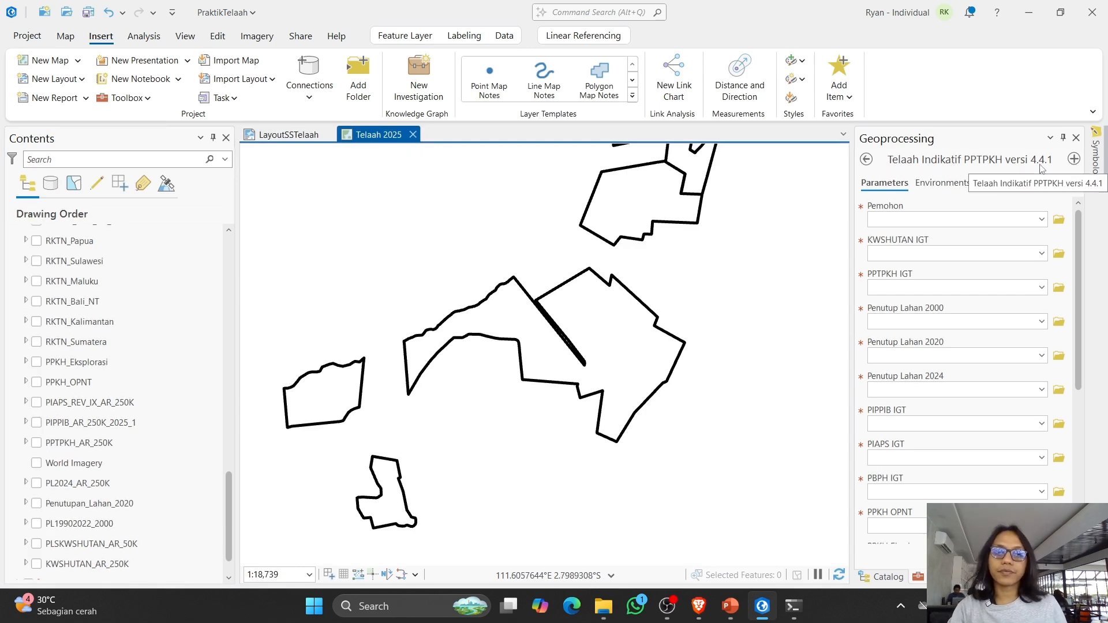
scroll(102, 314, up, 10)
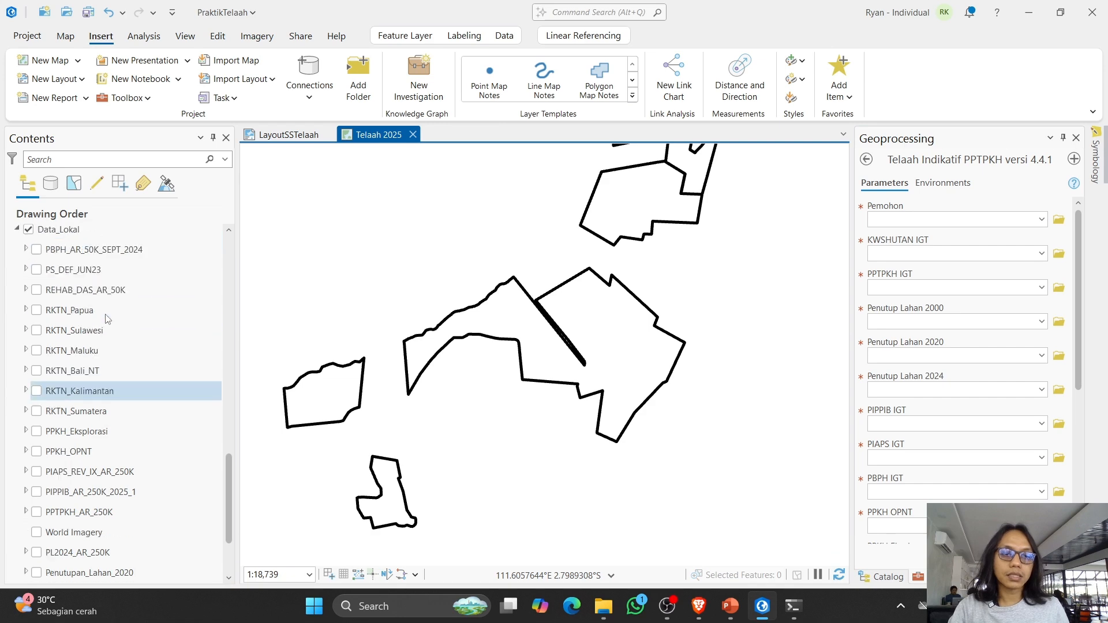
scroll(102, 314, up, 10)
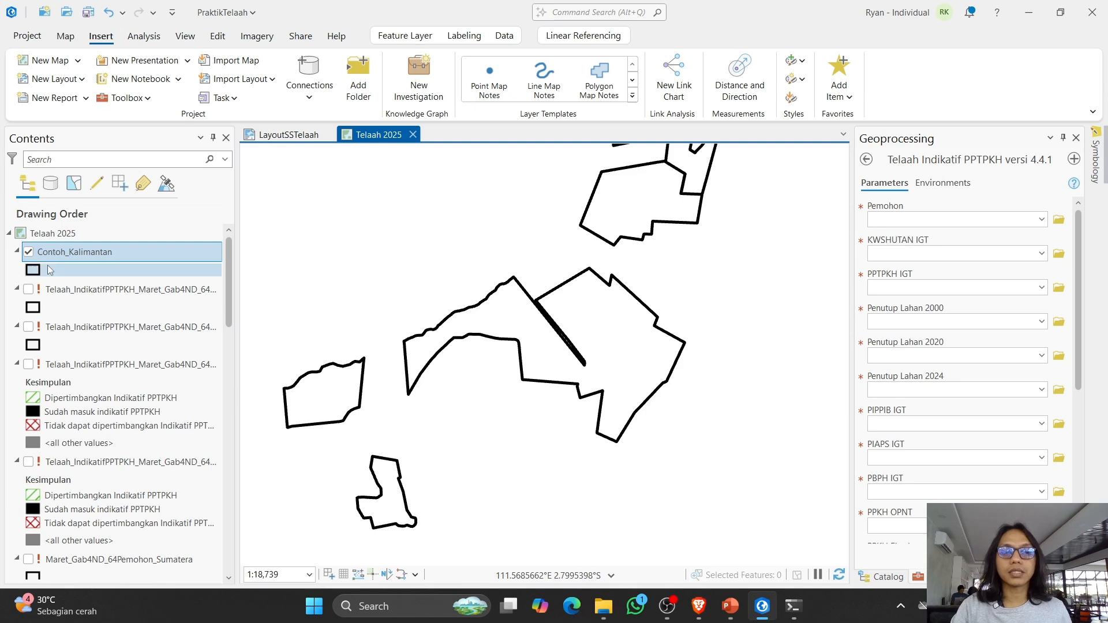
Step: Assign the Contoh_Kalimantan layer to the Pemohon parameter and KWSHUTAN_AR_250K to KWSHUTAN IGT
drag(52, 254, 908, 220)
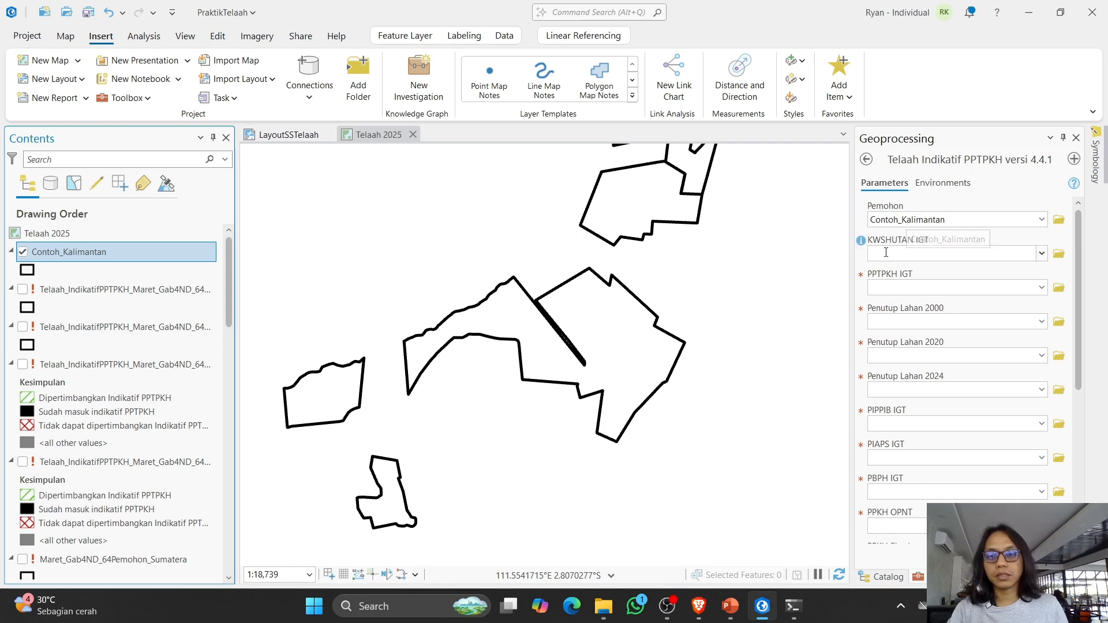
scroll(90, 387, down, 5)
scroll(89, 386, down, 10)
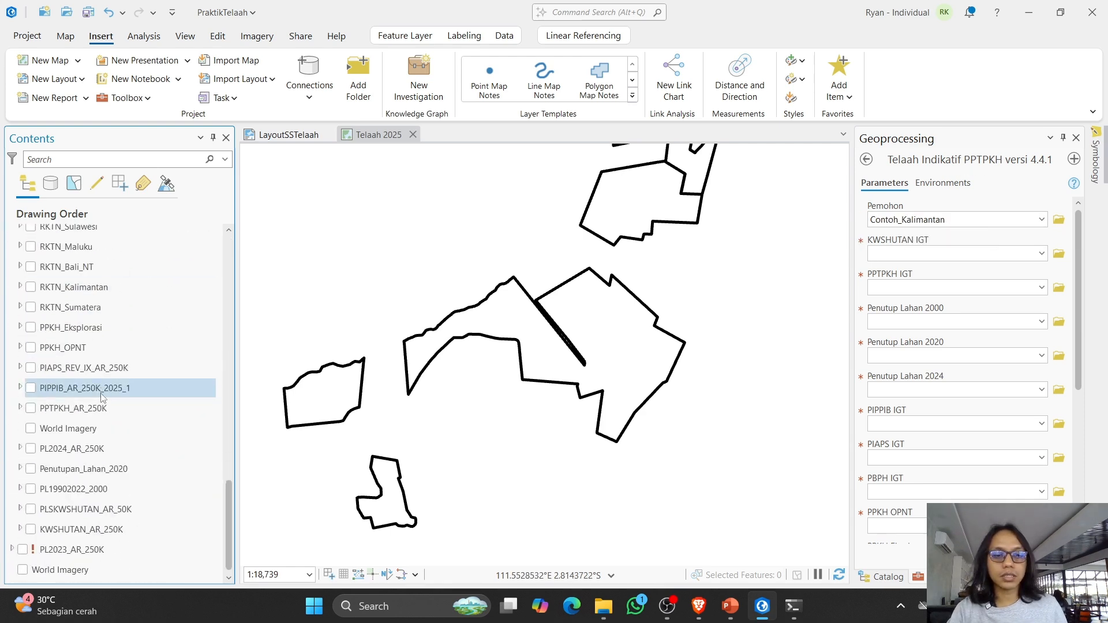
drag(68, 531, 952, 254)
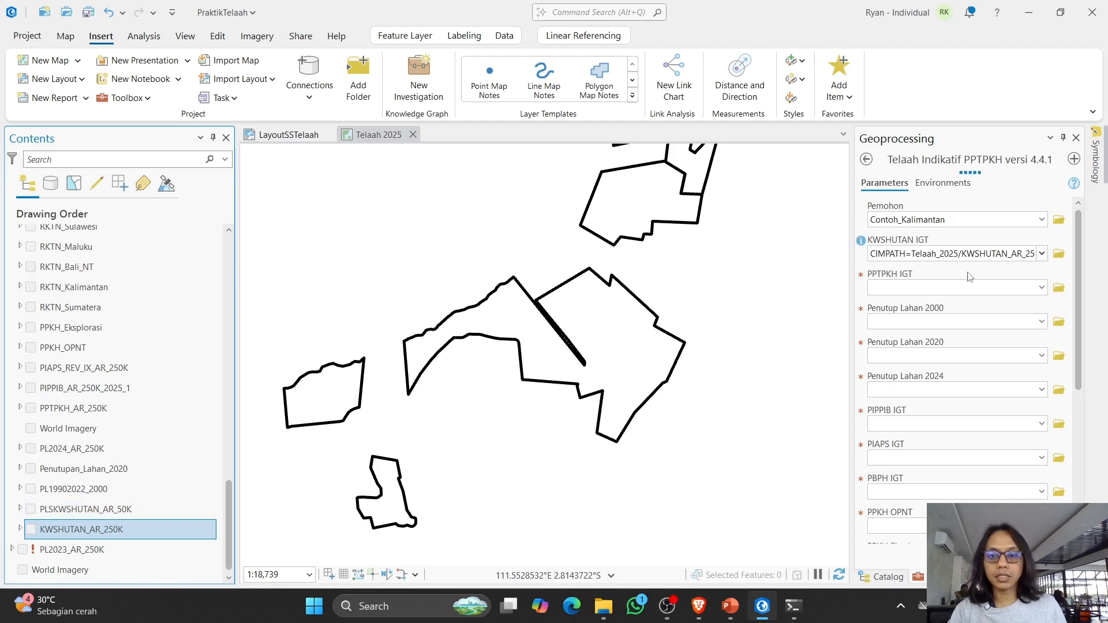
Step: Set the PPTPKH IGT parameter to the PPTPKH_AR_250K layer from the Data_Lokal group
click(1042, 292)
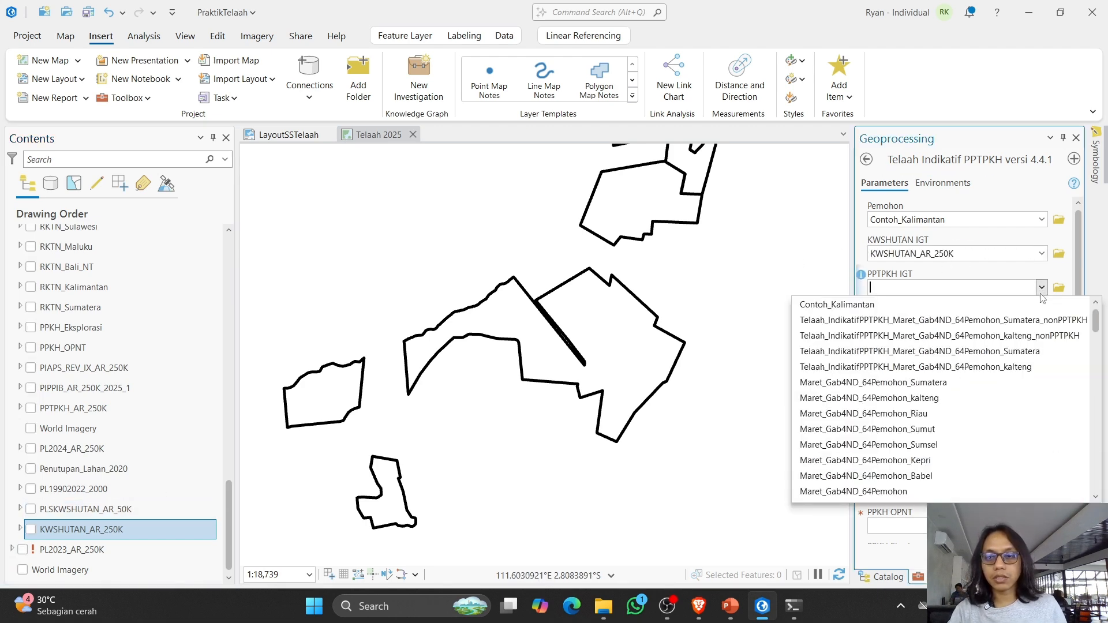
scroll(878, 415, down, 10)
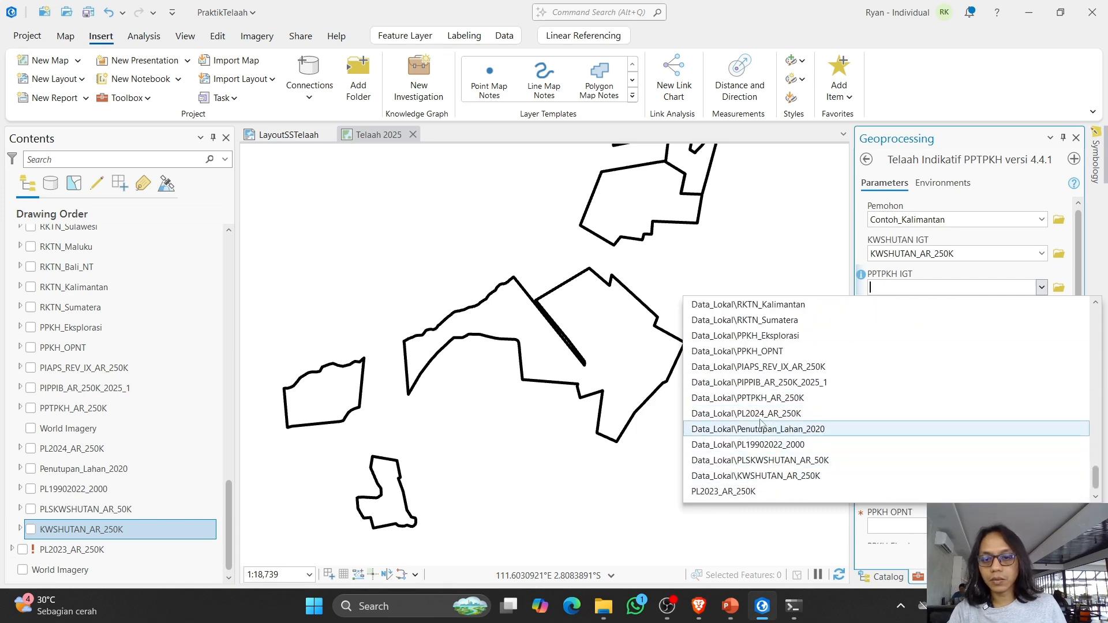
click(755, 398)
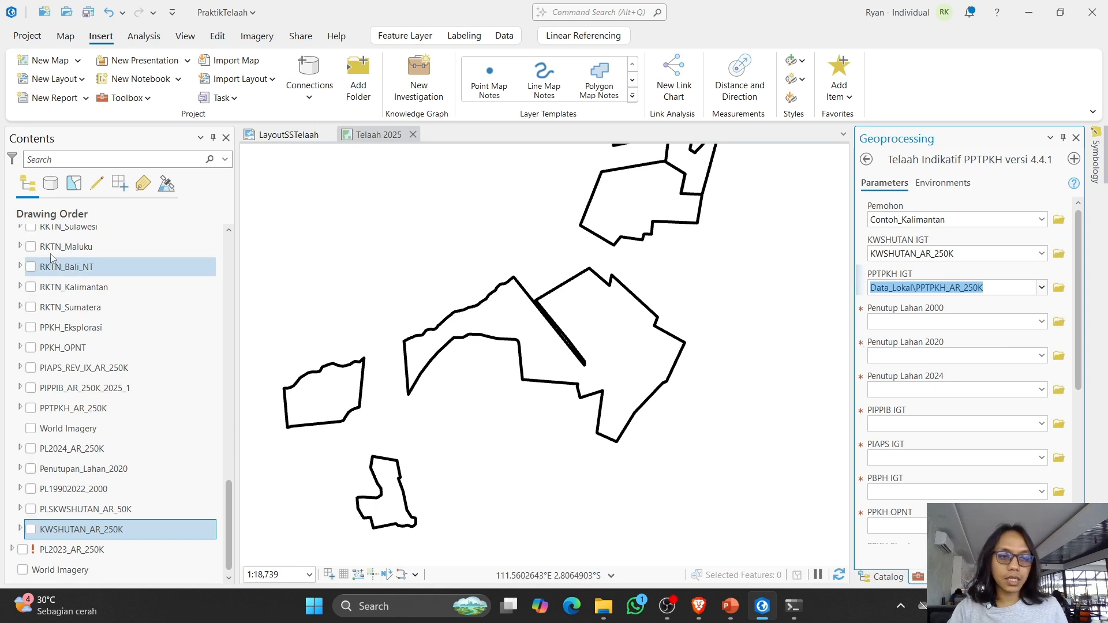
Step: Examine the land cover layers in the drawing order and the help notes of the Penutup Lahan parameters
scroll(57, 289, up, 3)
scroll(52, 323, down, 3)
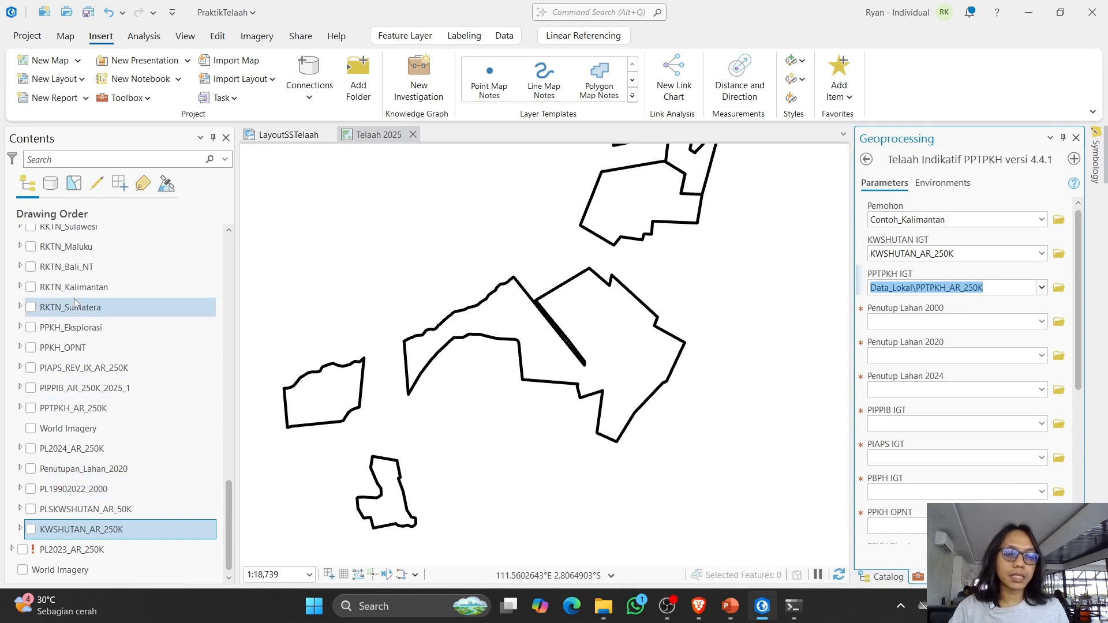
click(78, 433)
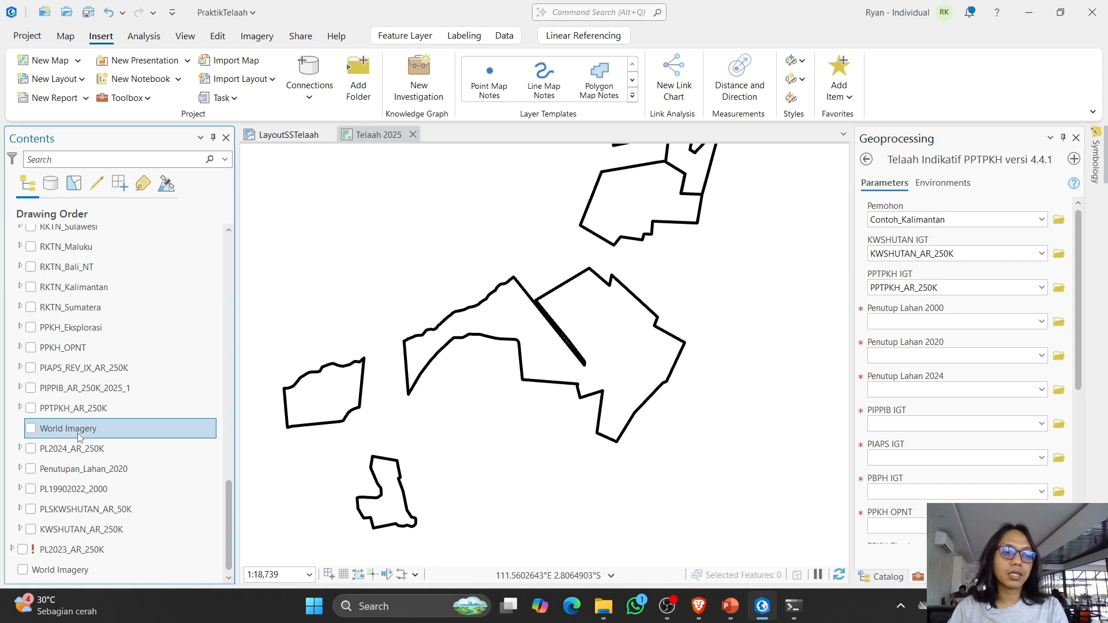
shift+click(72, 495)
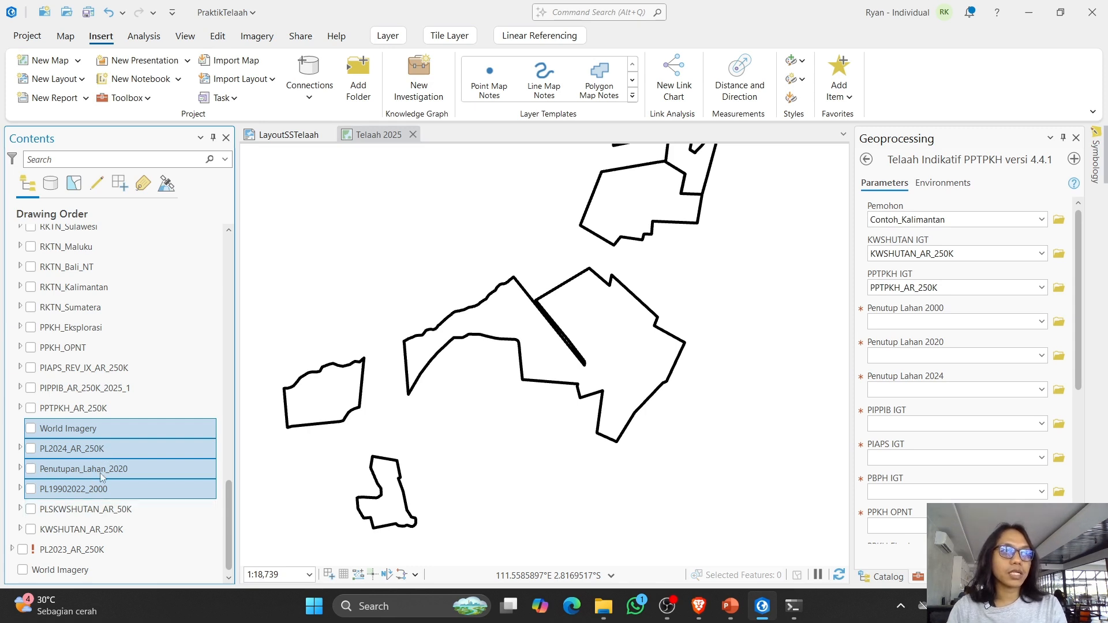
click(116, 452)
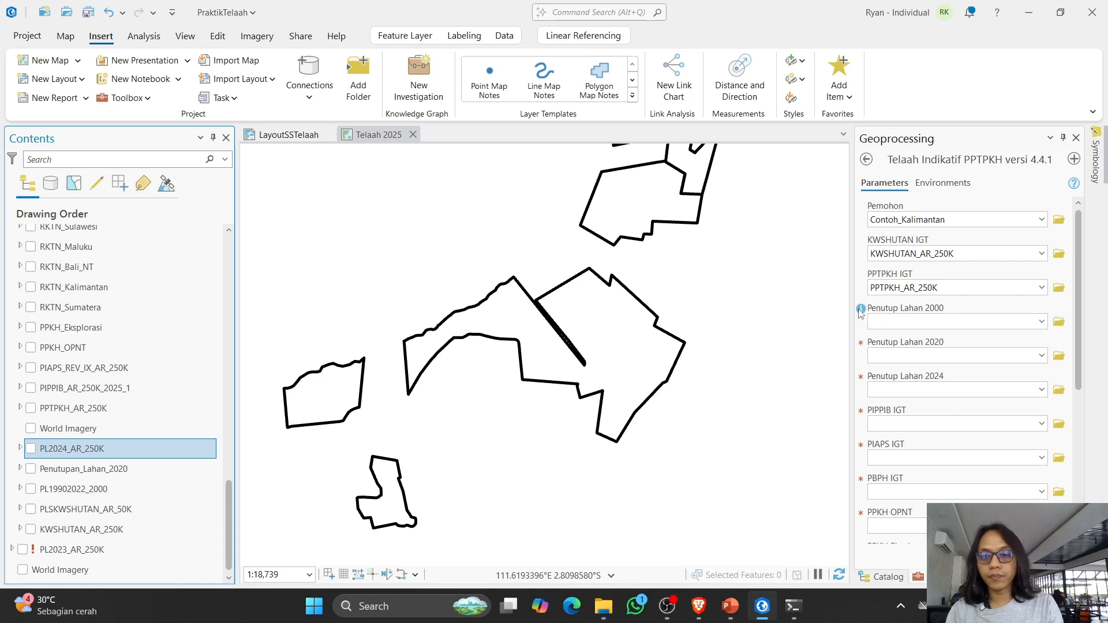
mouse_move(861, 312)
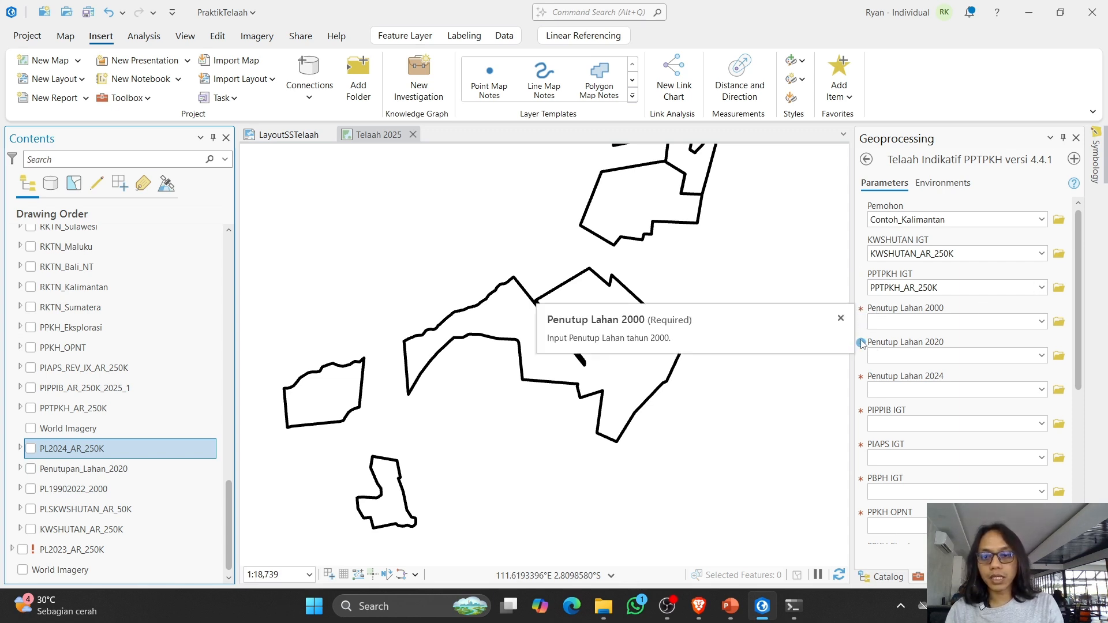
mouse_move(862, 383)
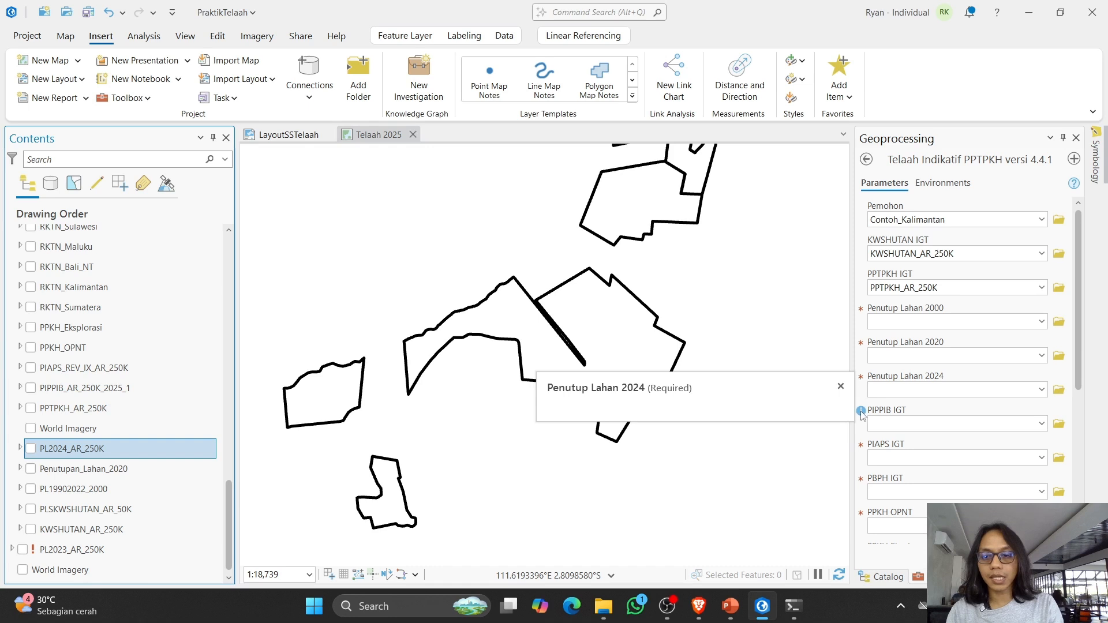
mouse_move(862, 413)
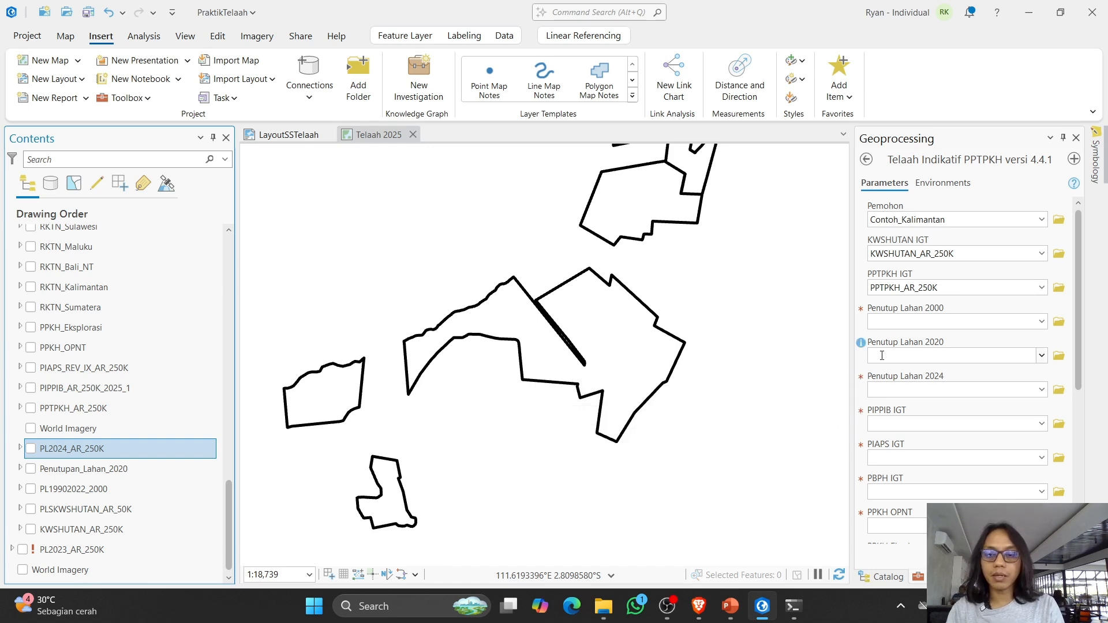
Step: Assign the PL19902022_2000 layer to Penutup Lahan 2000 and Penutupan_Lahan_2020 to Penutup Lahan 2020
click(899, 321)
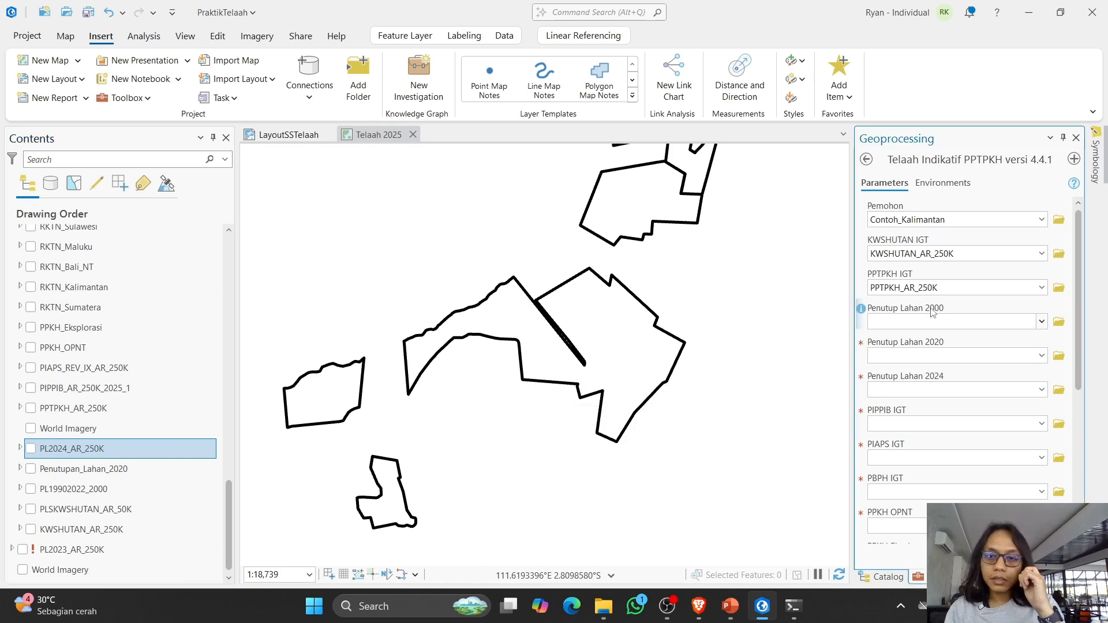
click(68, 491)
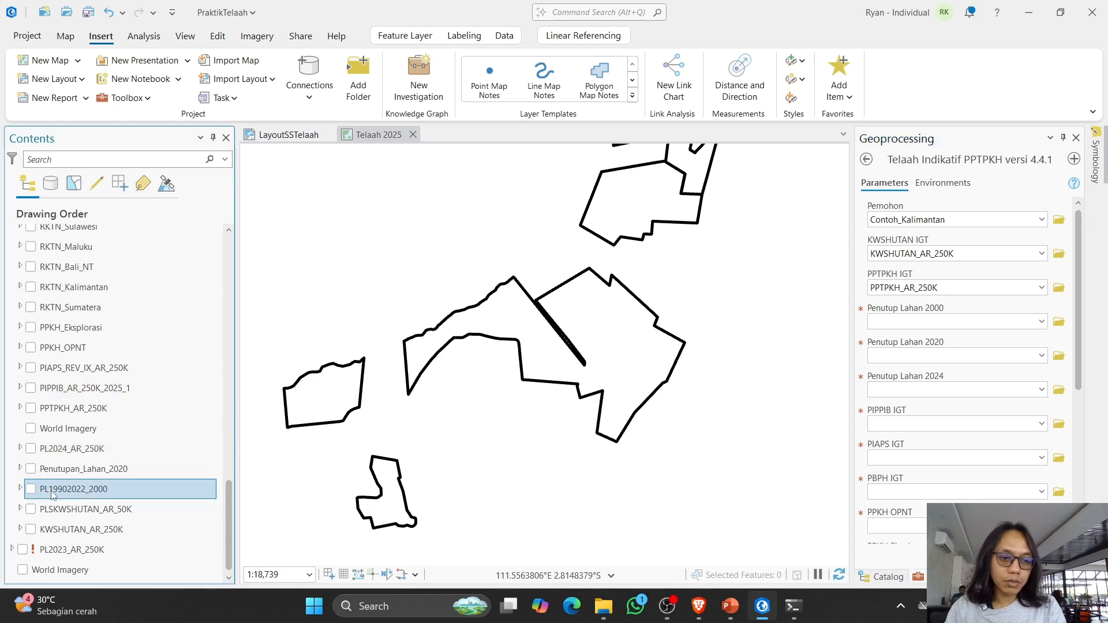
drag(56, 495, 961, 321)
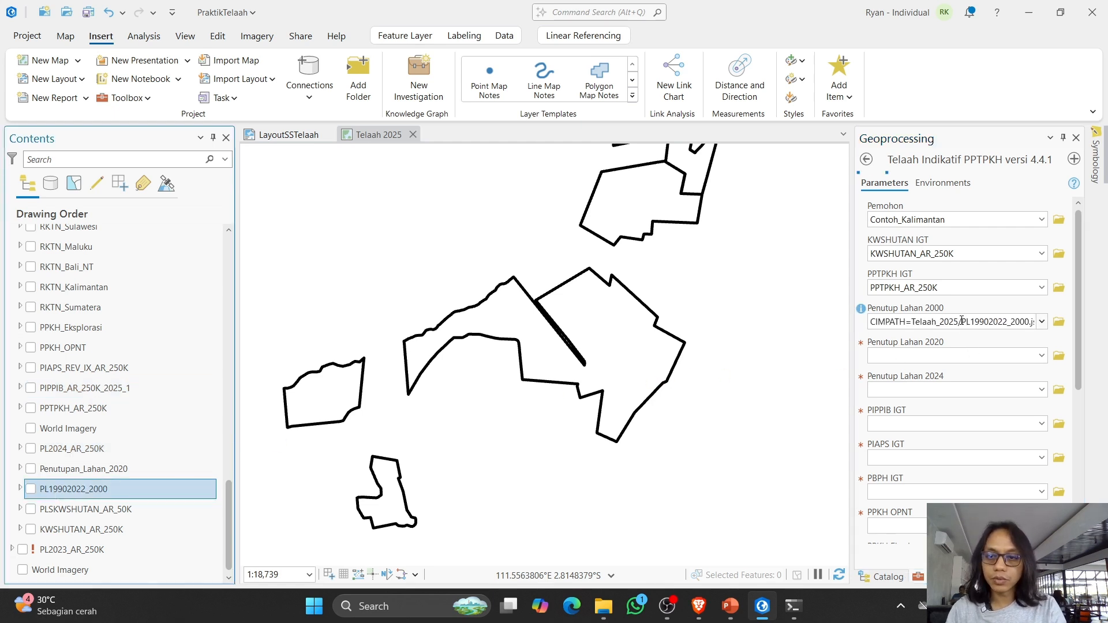
click(68, 474)
drag(68, 474, 925, 354)
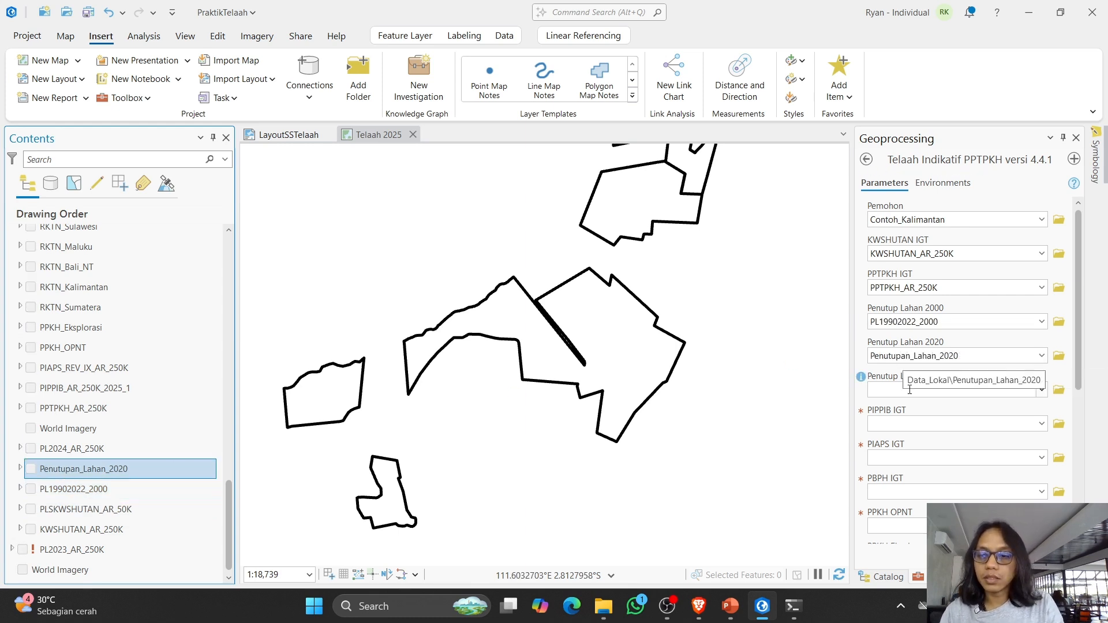
Step: Assign the PL2024_AR_250K layer to the Penutup Lahan 2024 parameter
click(68, 452)
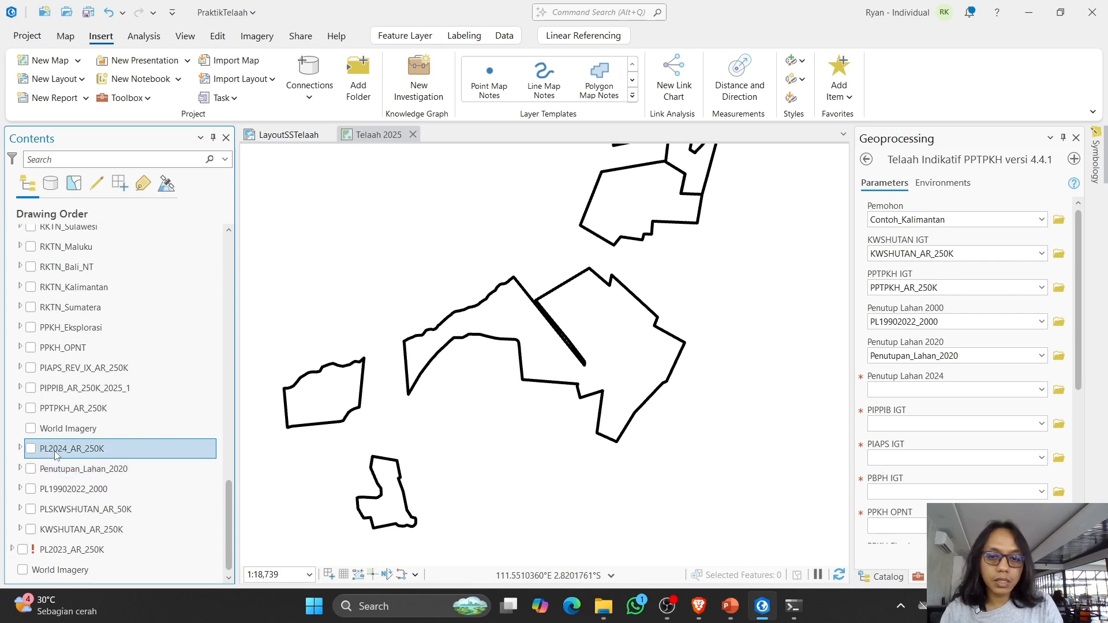
drag(55, 455, 903, 379)
click(68, 429)
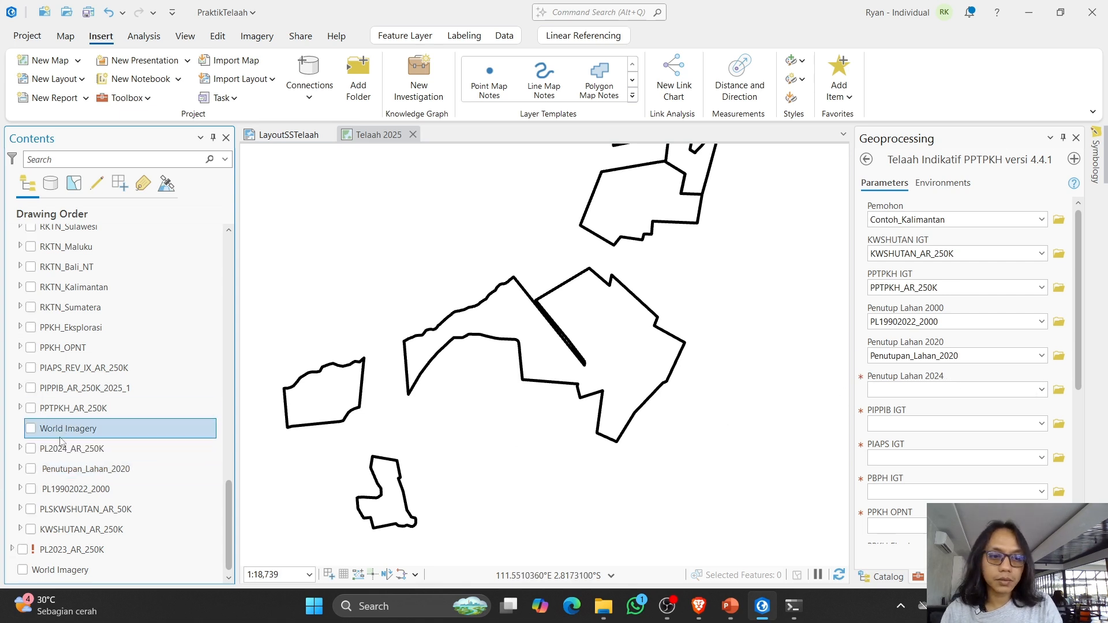
click(59, 456)
drag(60, 456, 932, 363)
drag(924, 397, 924, 397)
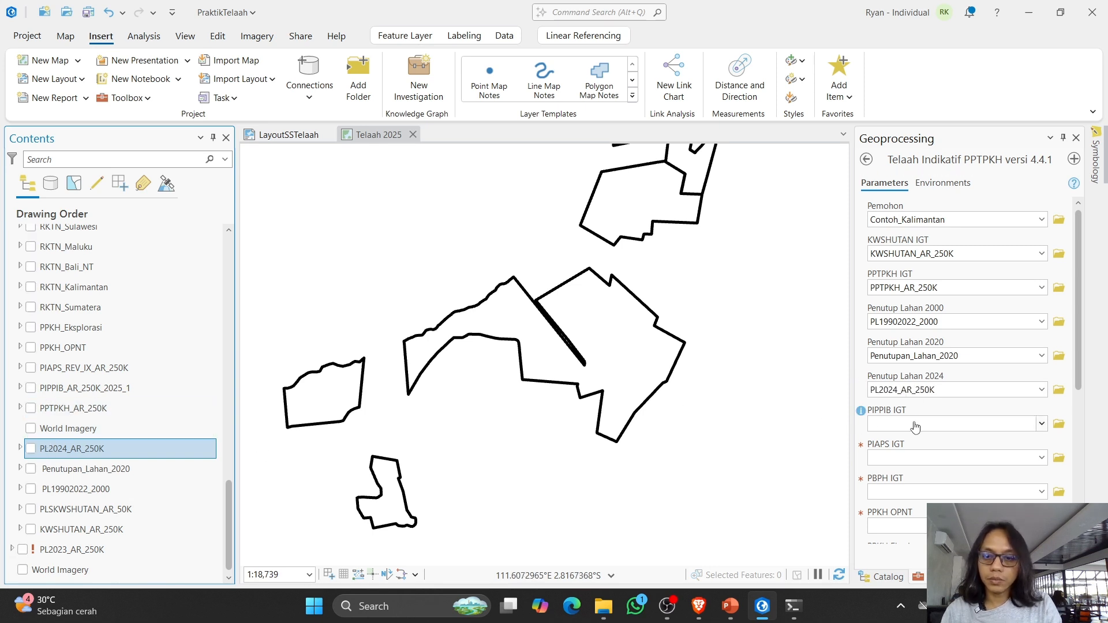
Step: Assign the PIPPIB_AR_250K_2025_1 layer to PIPPIB IGT and PIAPS_REV_IX_AR_250K to PIAPS IGT
click(60, 392)
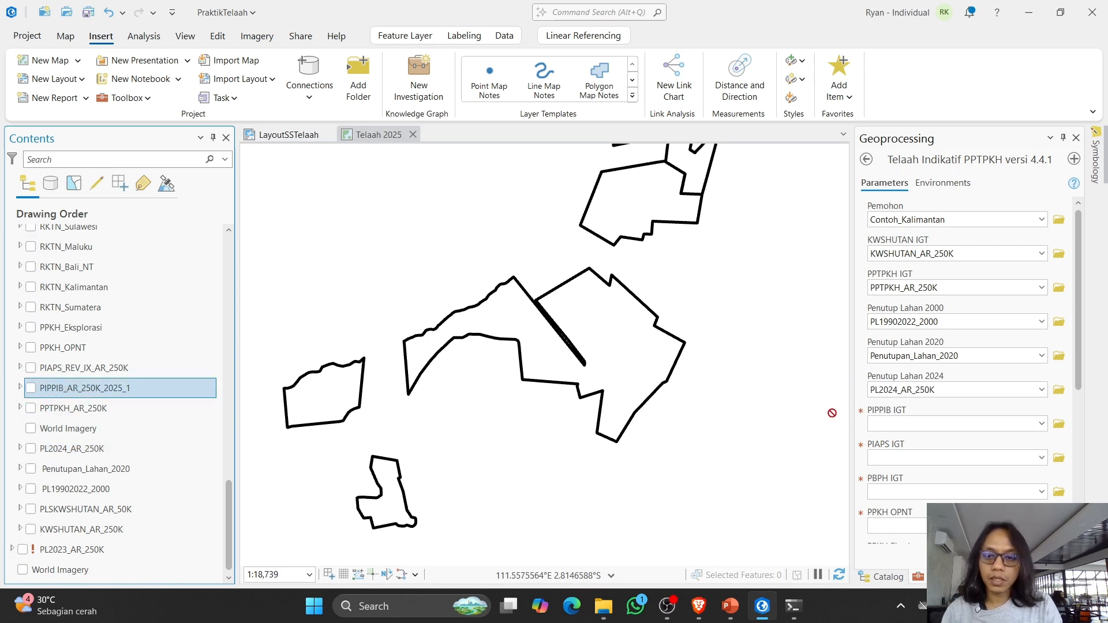
drag(831, 413, 895, 427)
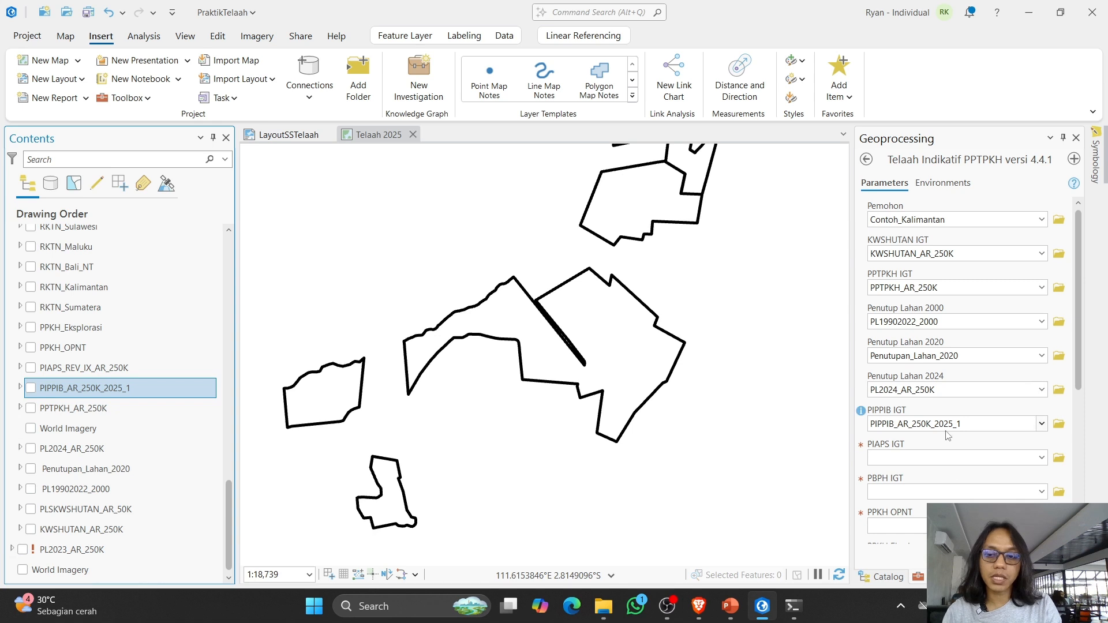
scroll(947, 435, down, 1)
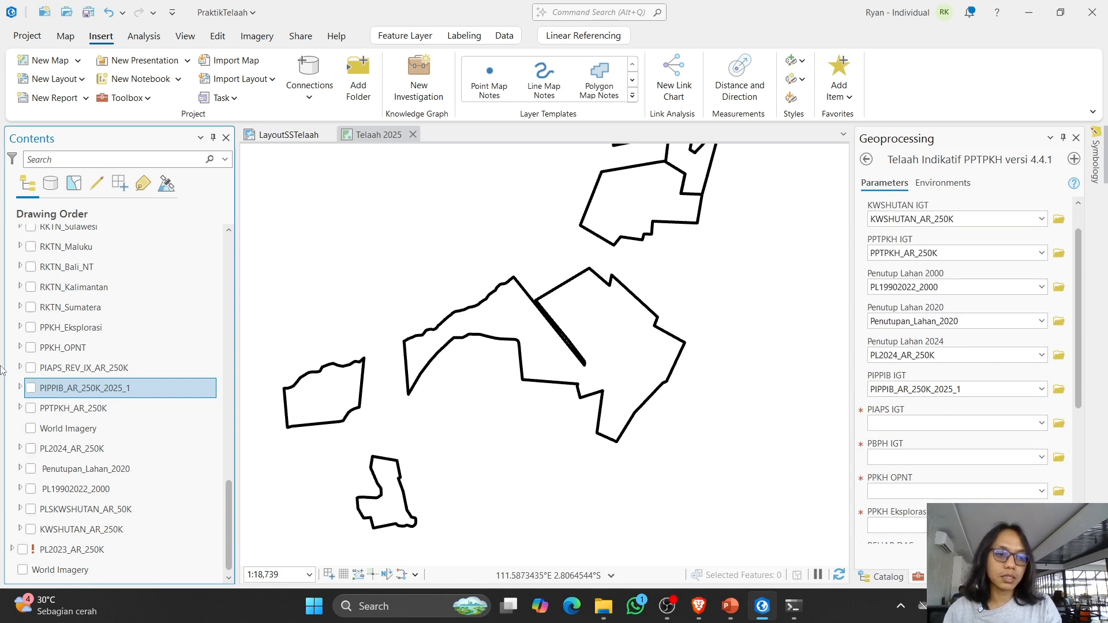
click(60, 371)
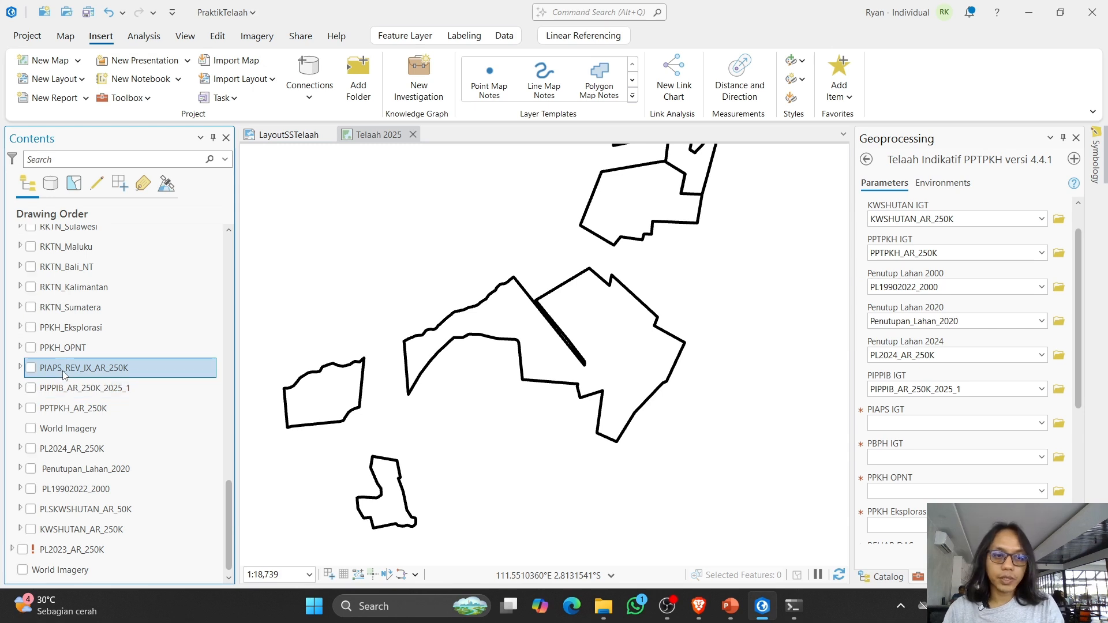
drag(921, 434, 922, 427)
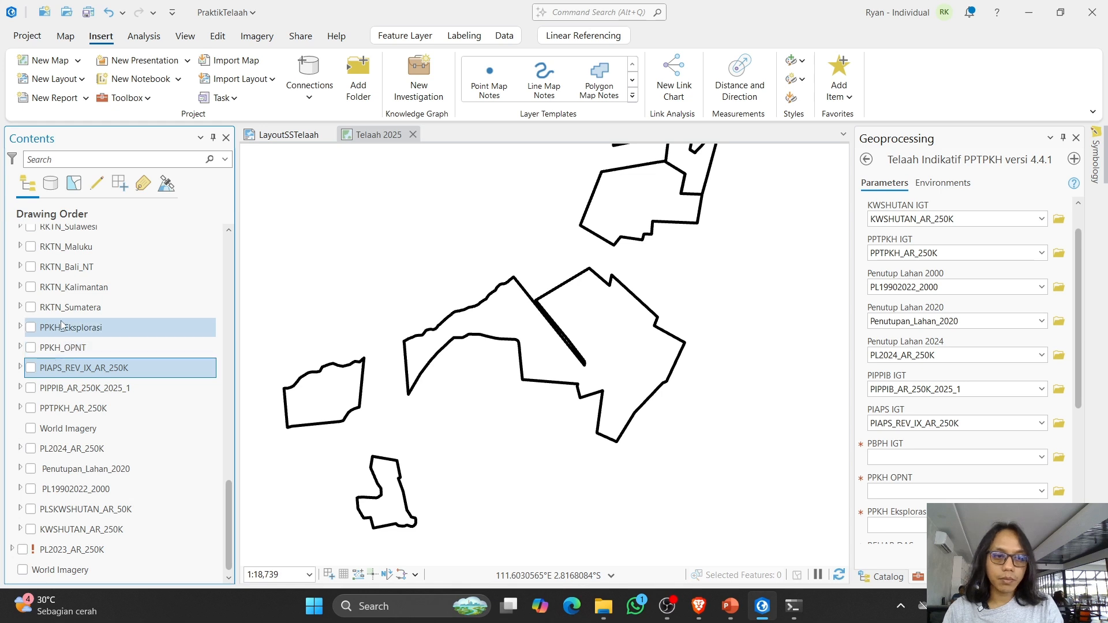
Step: Assign the PBPH_AR_50K_SEPT_2024 layer to PBPH IGT and the PPKH_OPNT layer to PPKH OPNT
scroll(60, 410, up, 3)
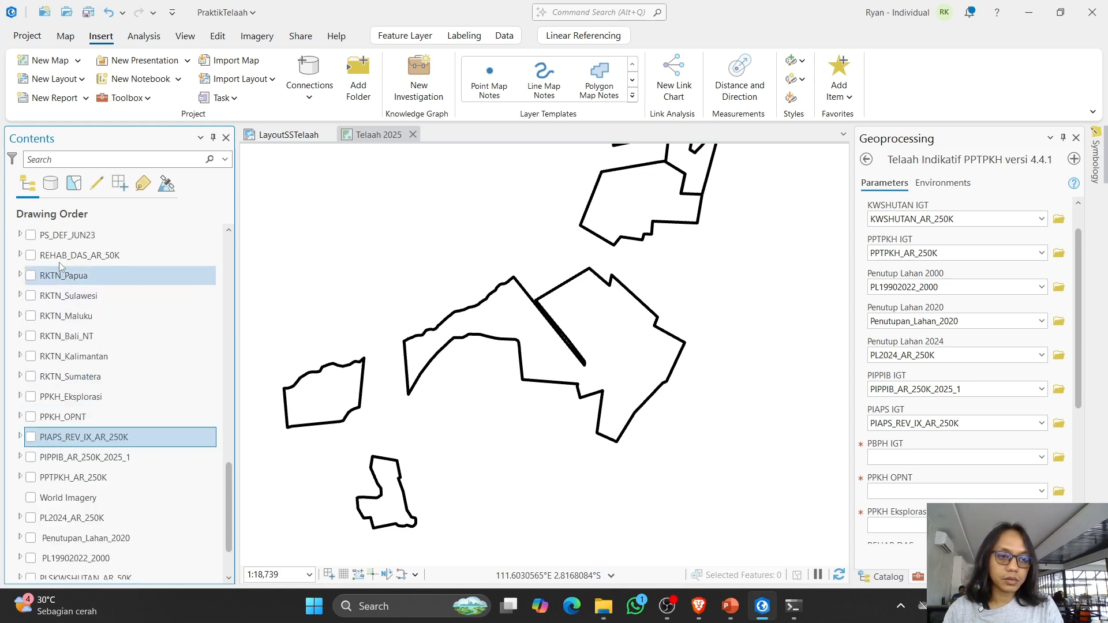
drag(57, 249, 984, 464)
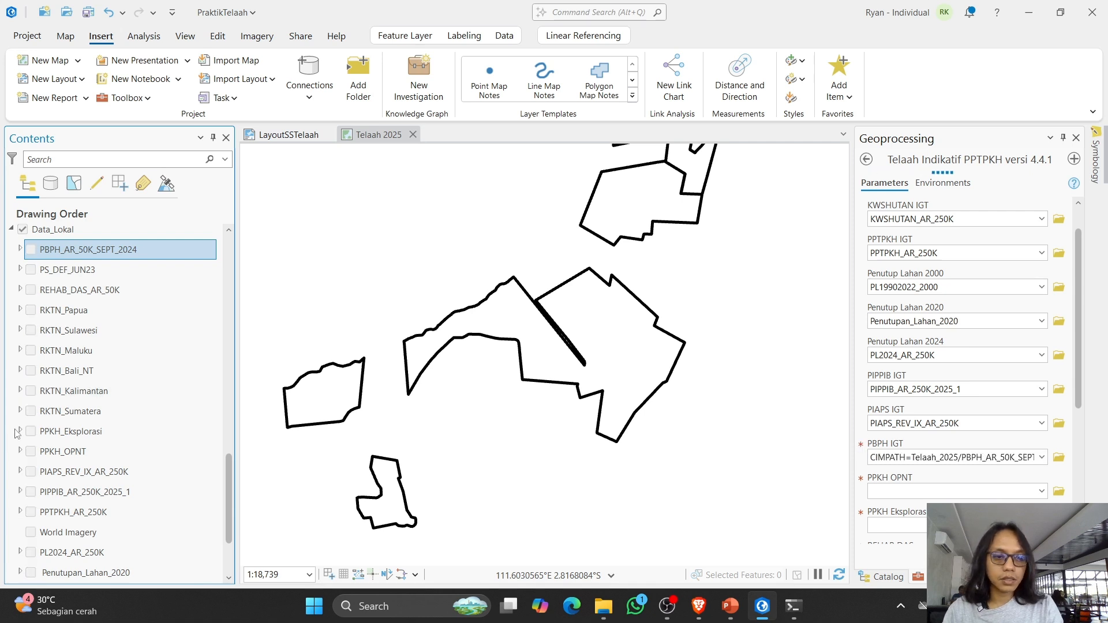
scroll(62, 347, down, 1)
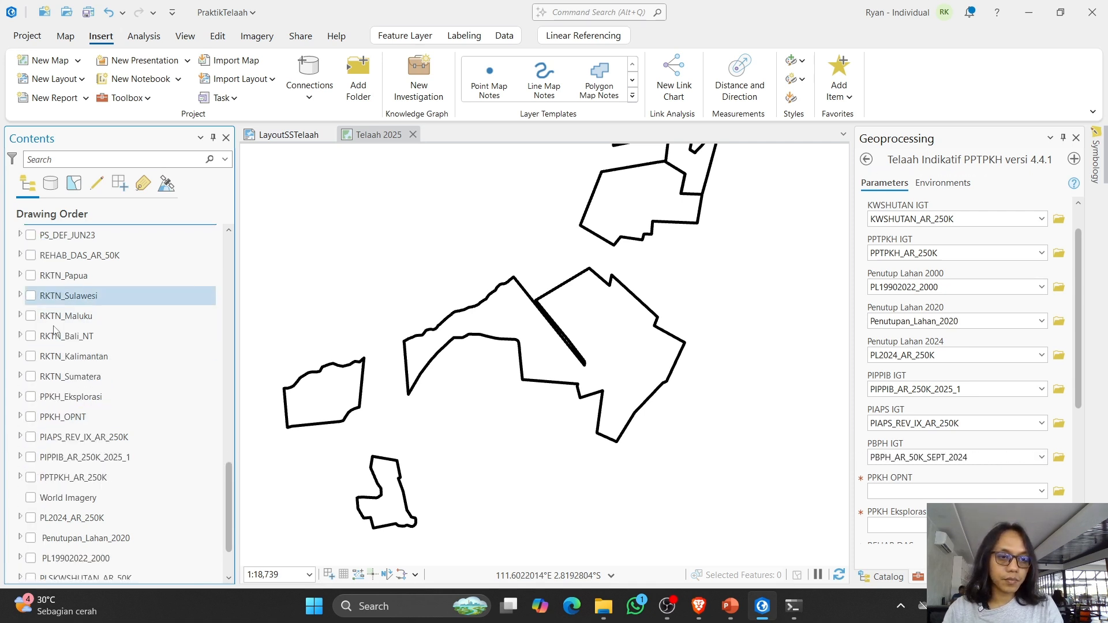
drag(68, 416, 1008, 494)
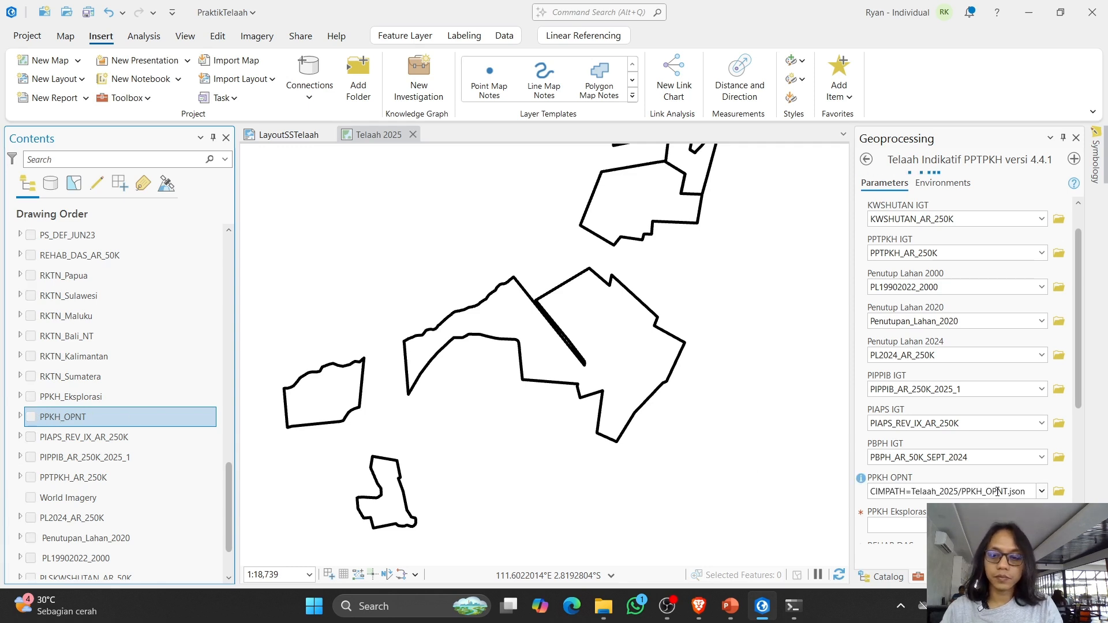
Step: Assign the PPKH_Eksplorasi layer to PPKH Eksplorasi and the REHAB_DAS_AR_50K layer to REHAB DAS
click(51, 397)
drag(48, 402, 900, 525)
drag(1077, 391, 1078, 461)
click(45, 260)
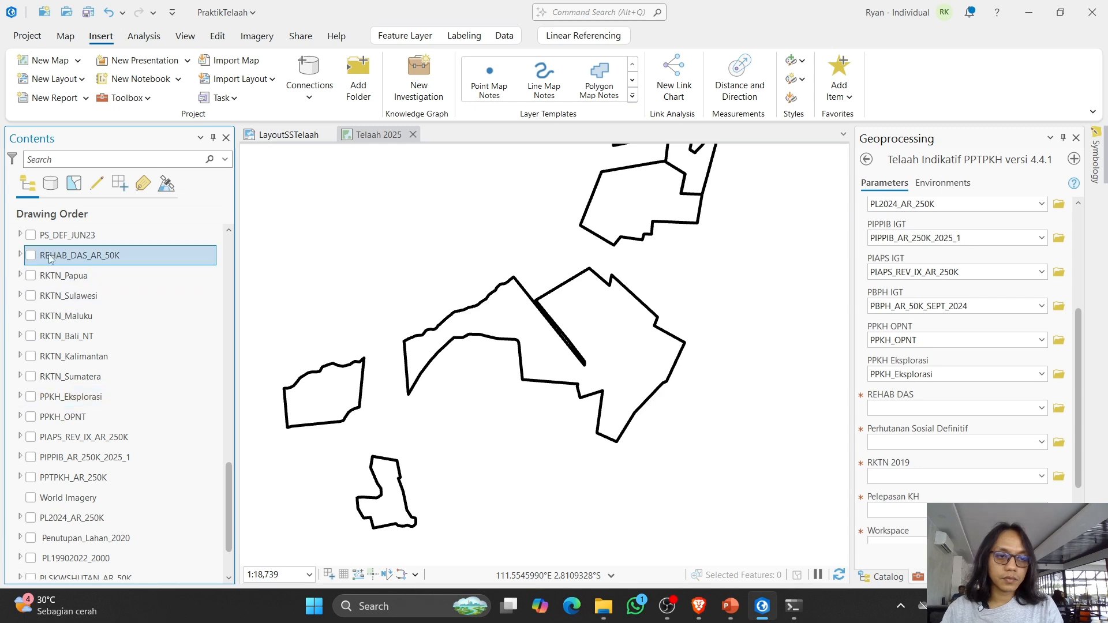
drag(45, 260, 949, 413)
Step: Assign the PS_DEF_JUN23 layer to the Perhutanan Sosial Definitif parameter
scroll(55, 294, up, 2)
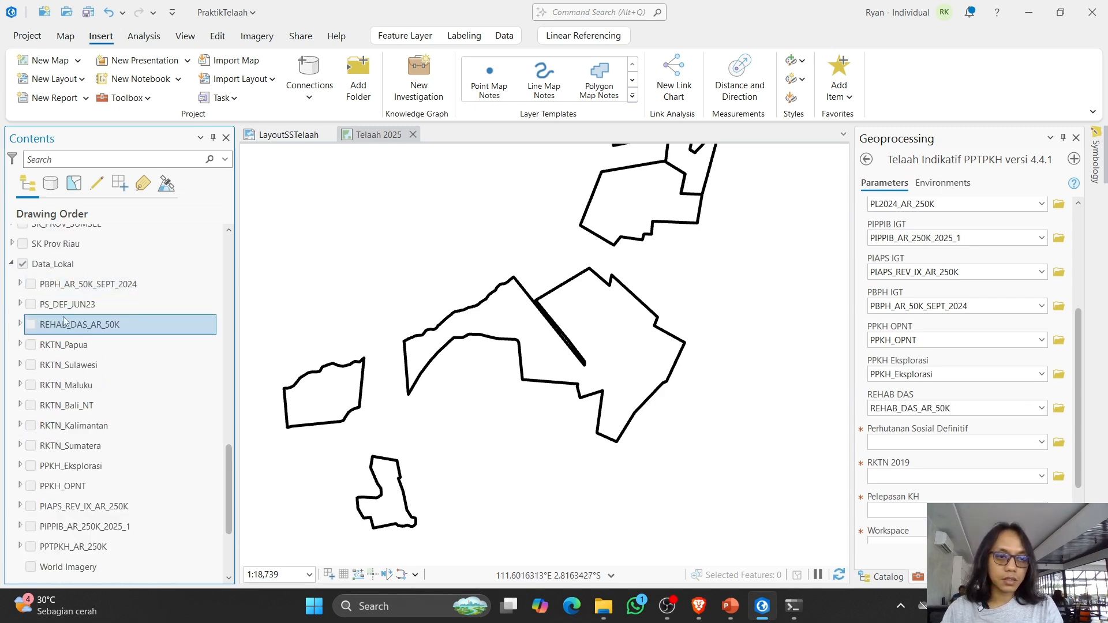
click(45, 307)
drag(46, 310, 967, 444)
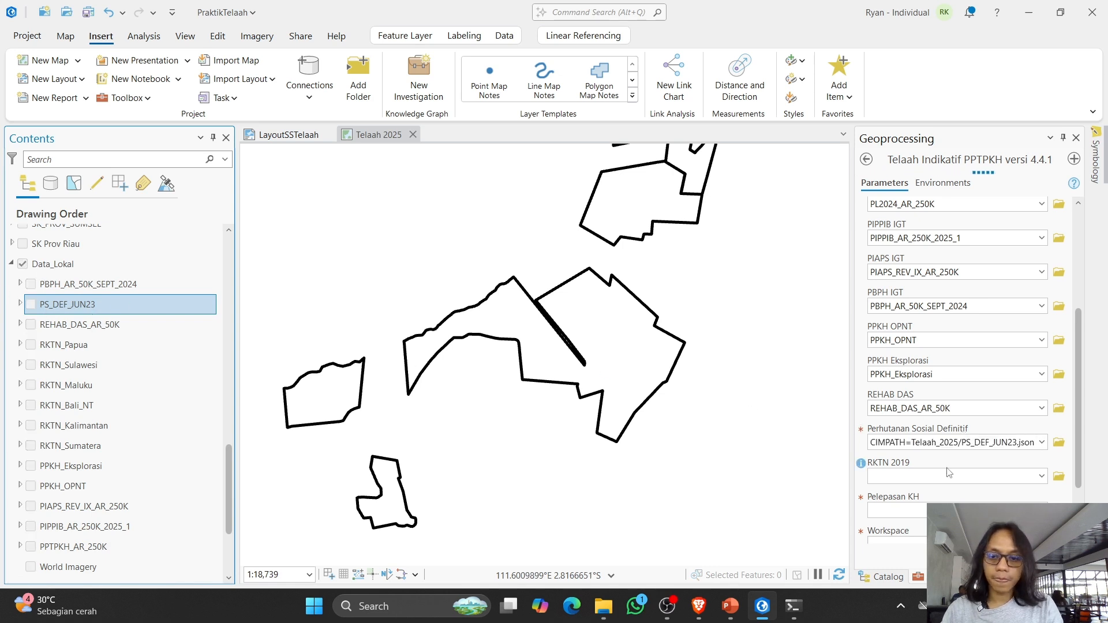
Step: Assign the RKTN_Kalimantan layer to the RKTN 2019 parameter
drag(1080, 418, 1075, 313)
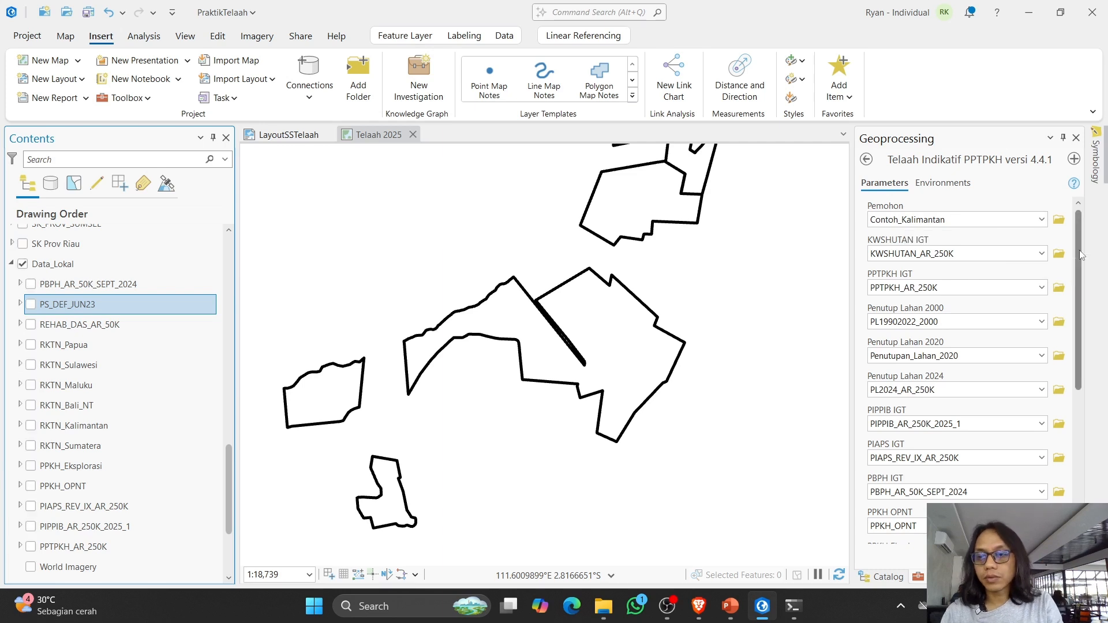
drag(1078, 265, 1079, 414)
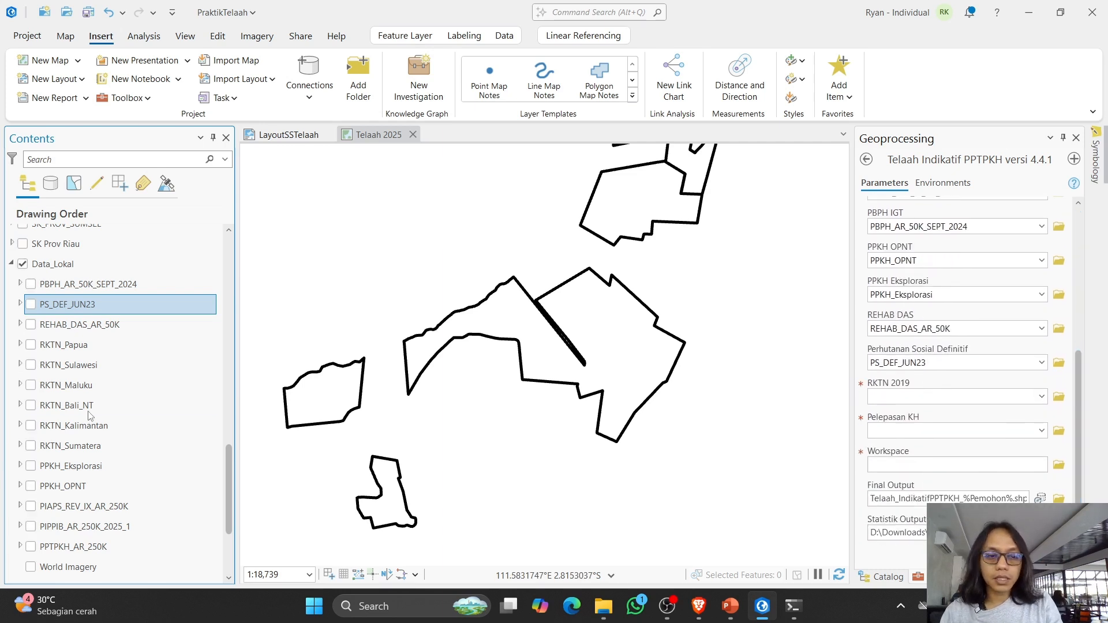
click(47, 433)
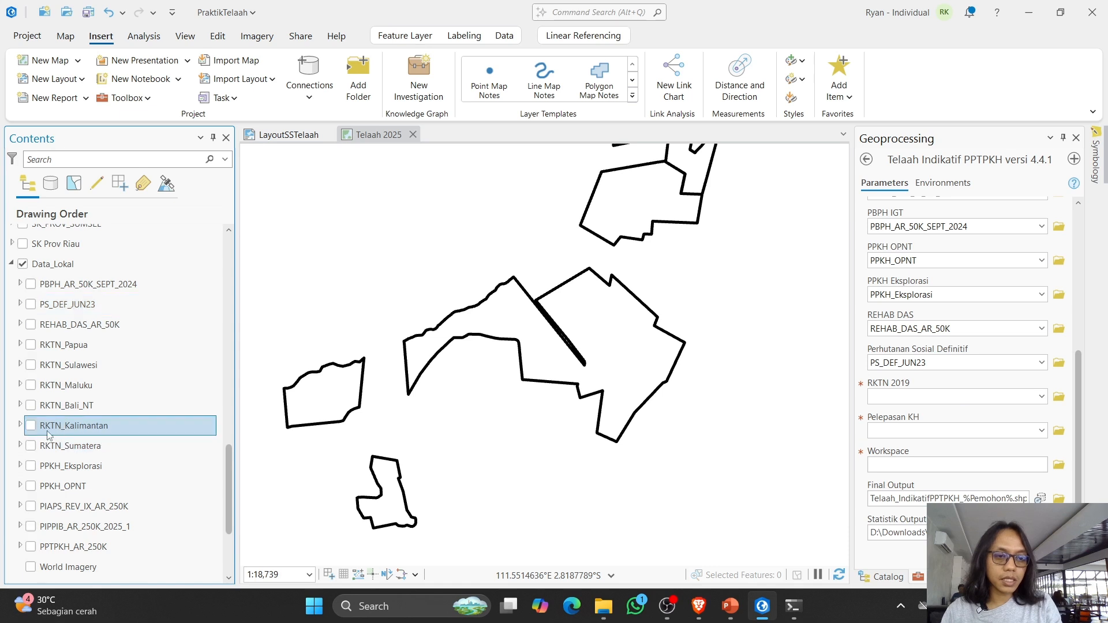
drag(920, 398, 921, 399)
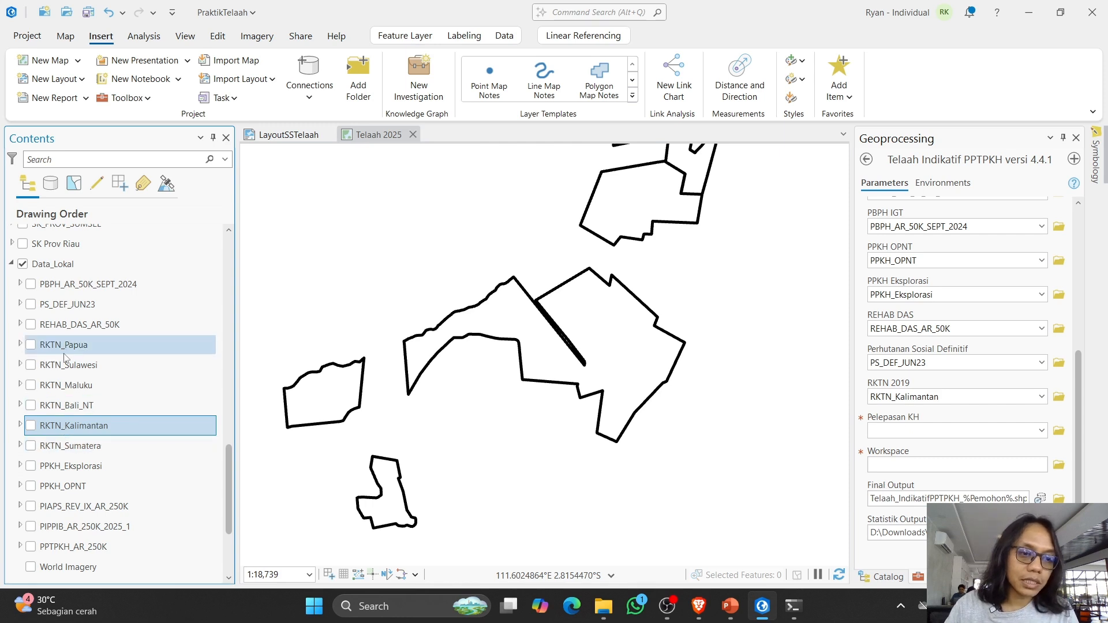
click(80, 406)
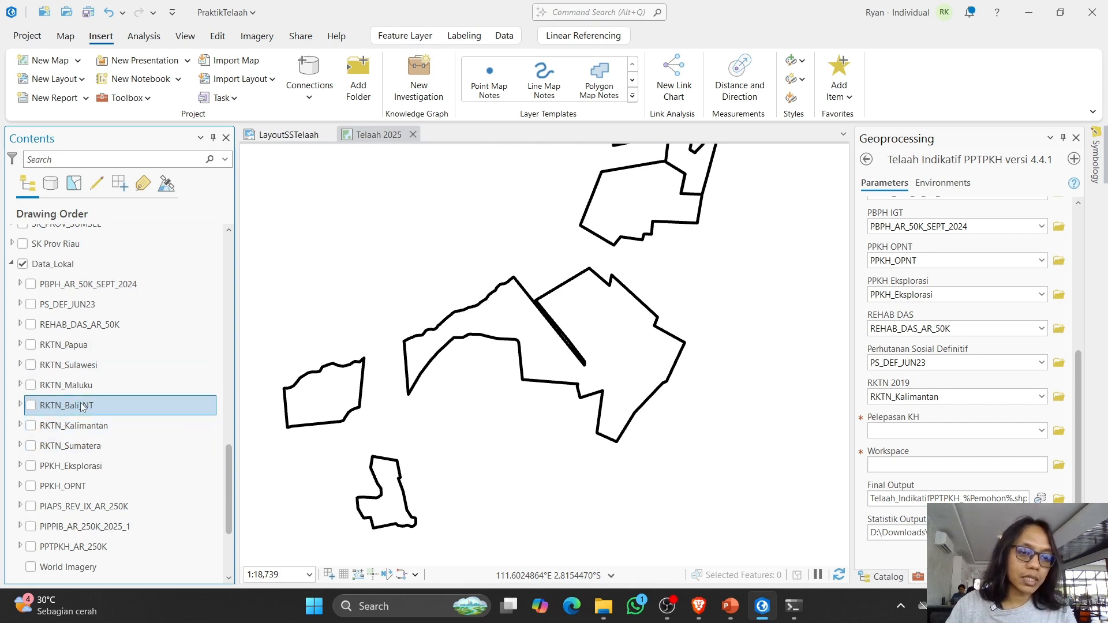
shift+click(80, 348)
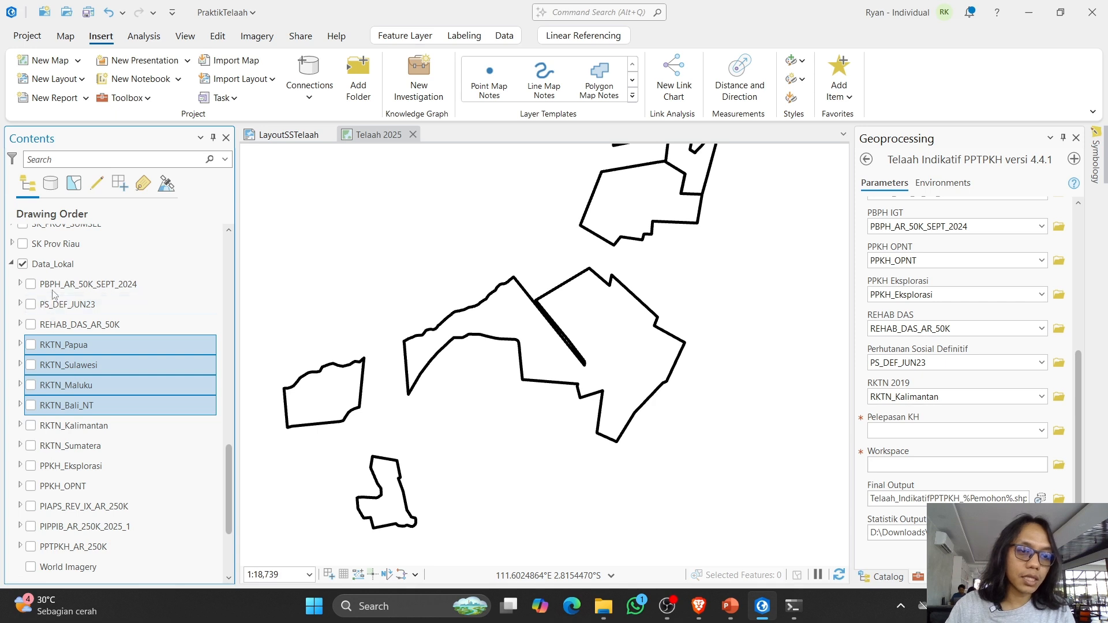
click(67, 430)
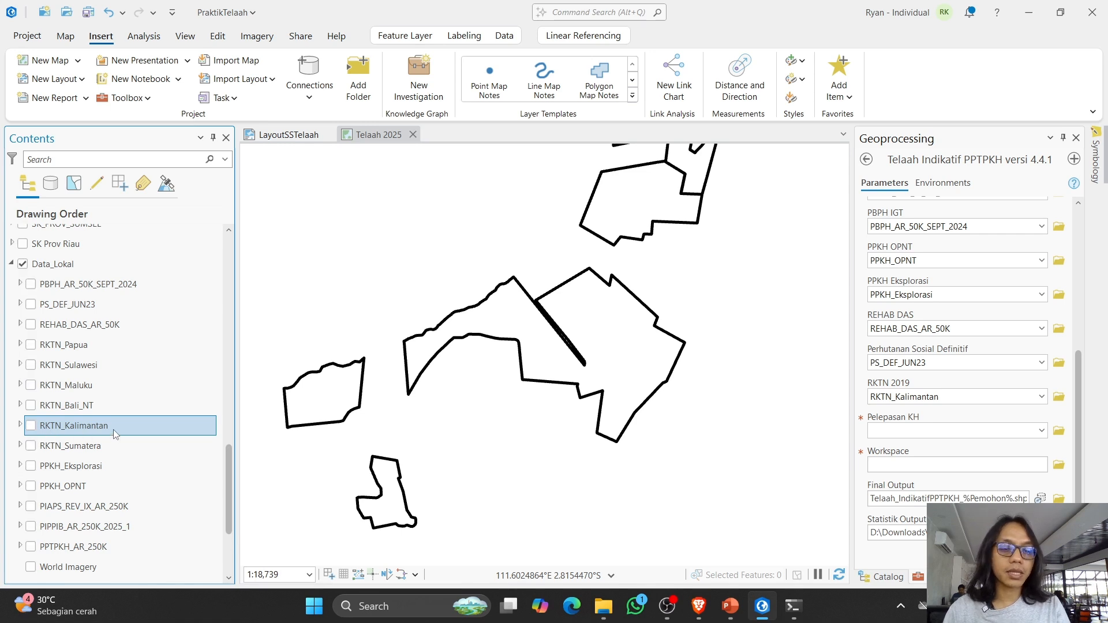
click(64, 445)
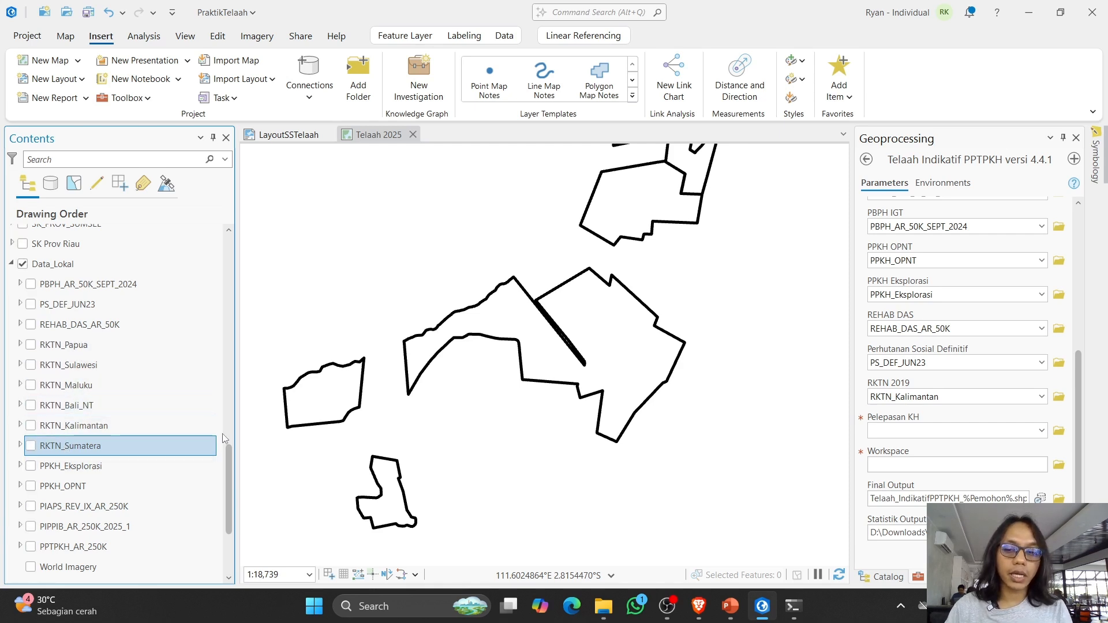
Step: Assign the PLSKWSHUTAN_AR_50K layer to the Pelepasan KH parameter
scroll(134, 435, down, 4)
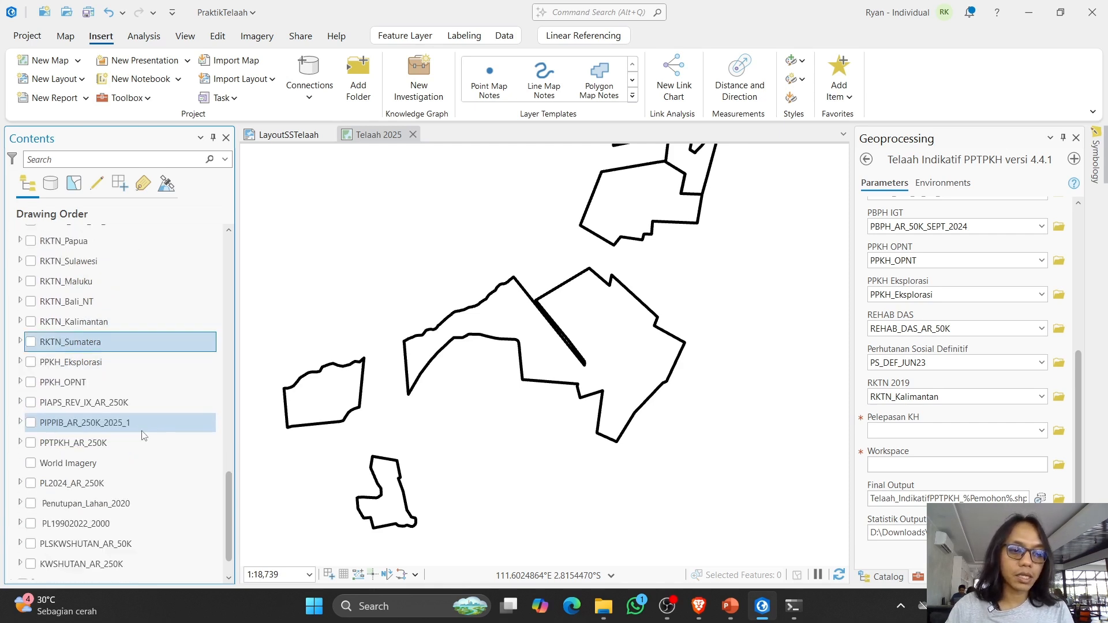
click(102, 513)
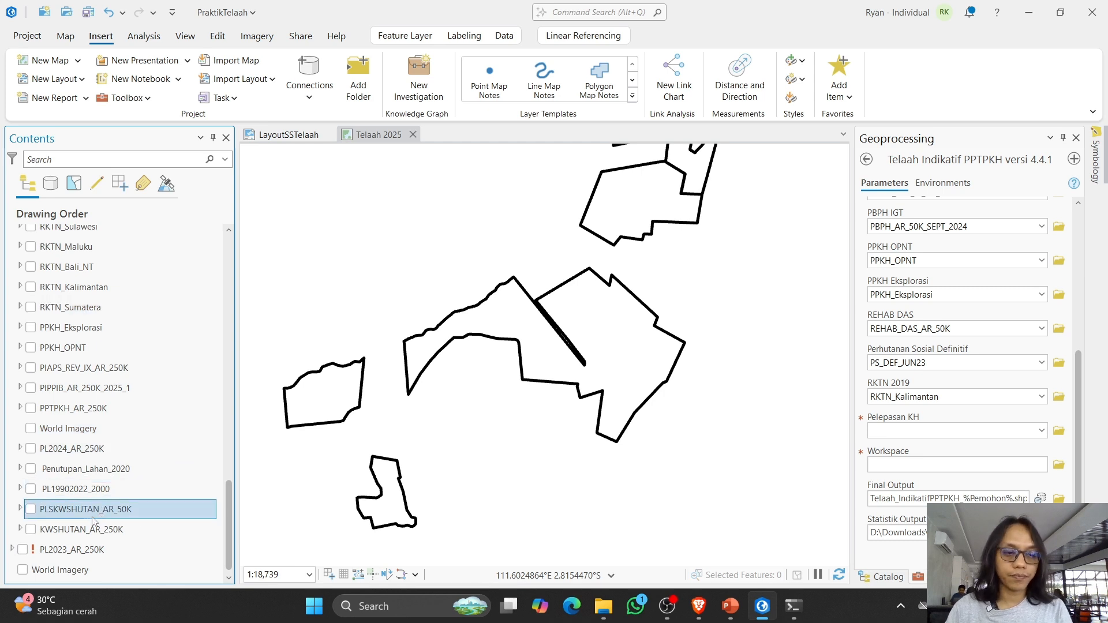
drag(967, 435, 966, 430)
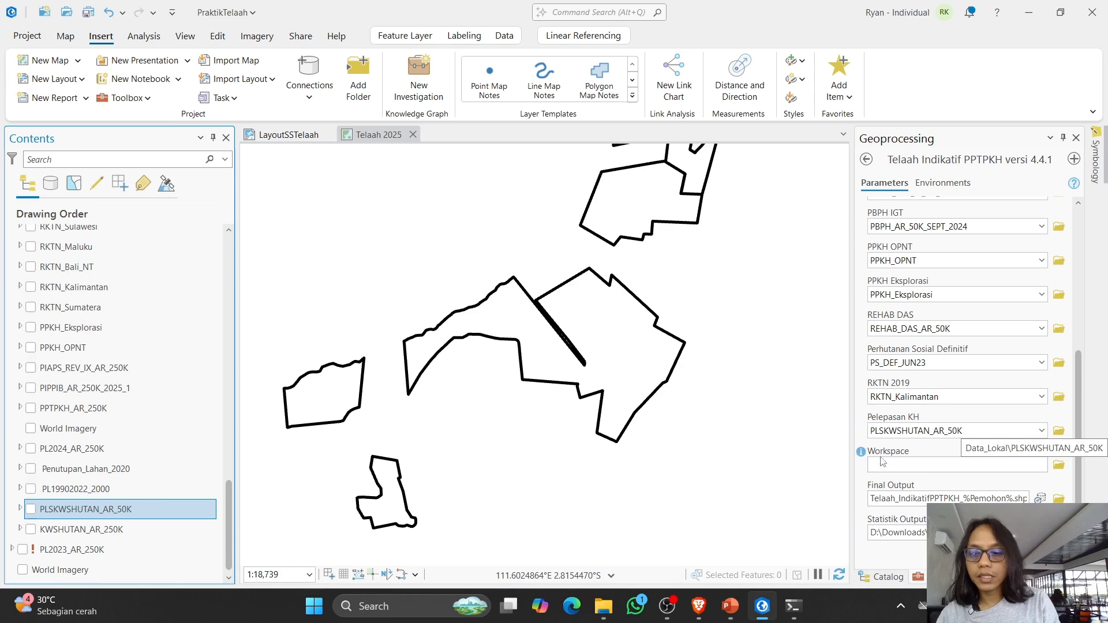
Step: Review the layers assigned to the tool's input parameters, from Pemohon through Pelepasan KH
scroll(921, 334, up, 5)
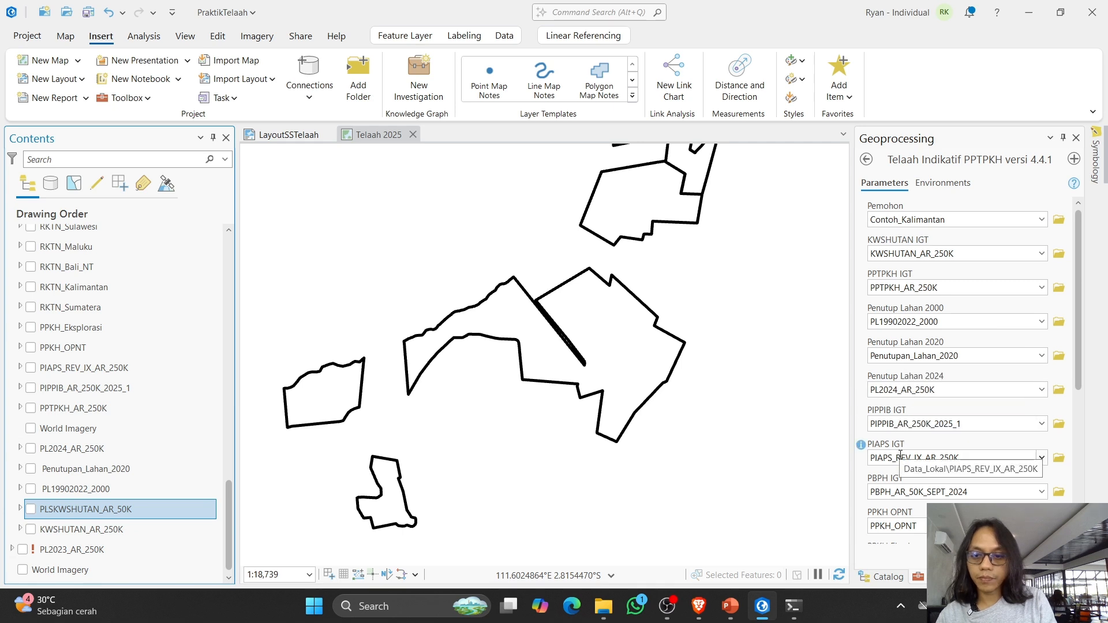
scroll(900, 460, down, 1)
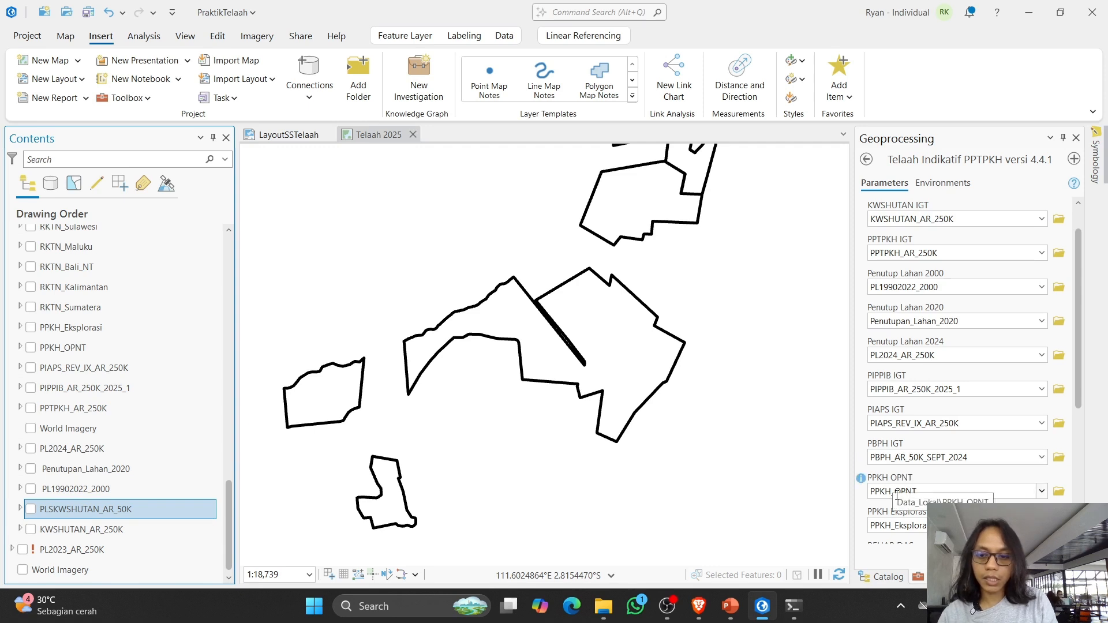
scroll(897, 491, down, 1)
scroll(899, 491, down, 1)
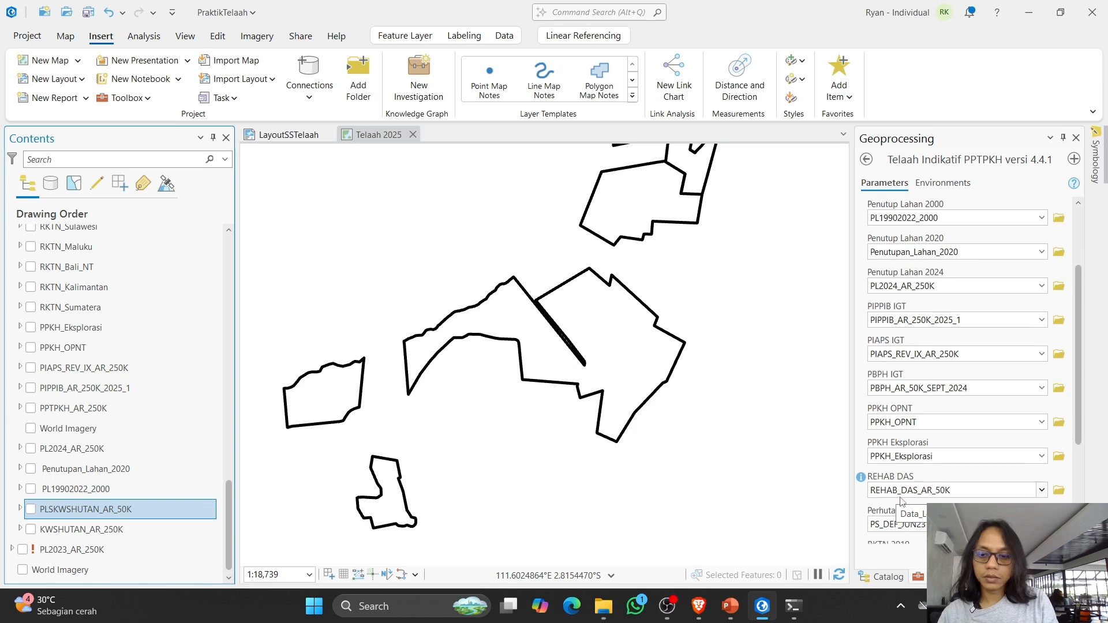
scroll(900, 522, down, 1)
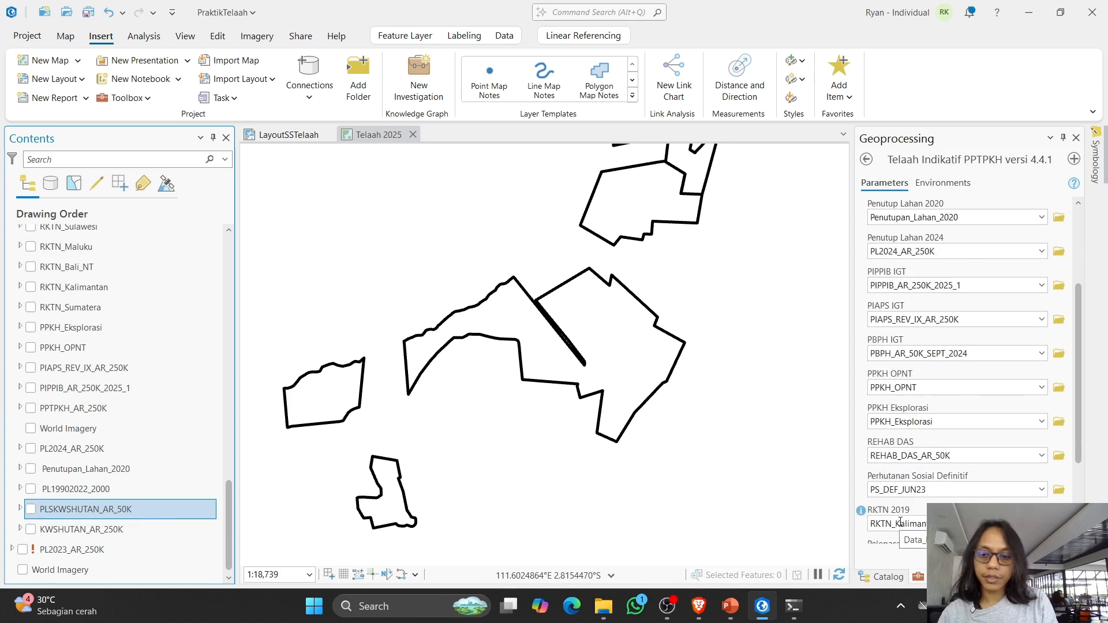
scroll(903, 523, down, 1)
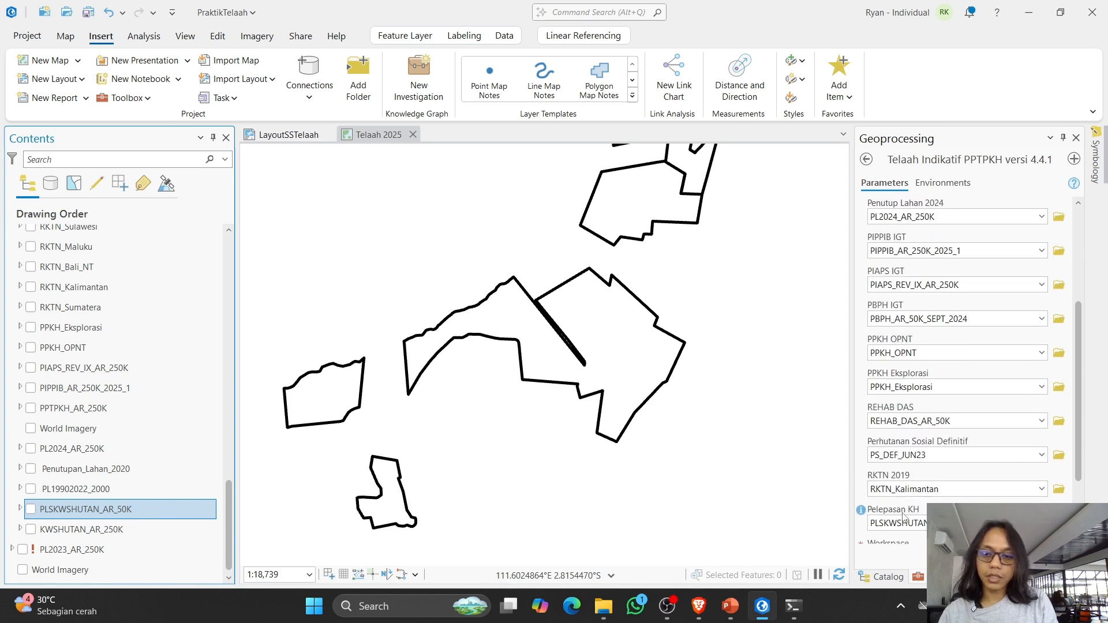
scroll(903, 493, down, 1)
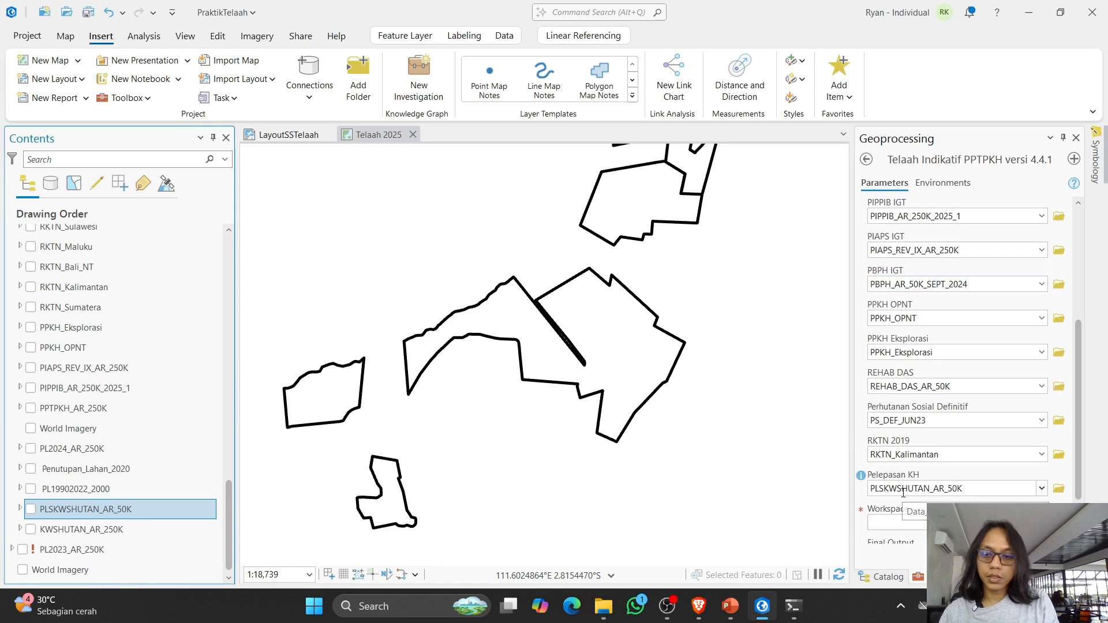
scroll(903, 491, down, 2)
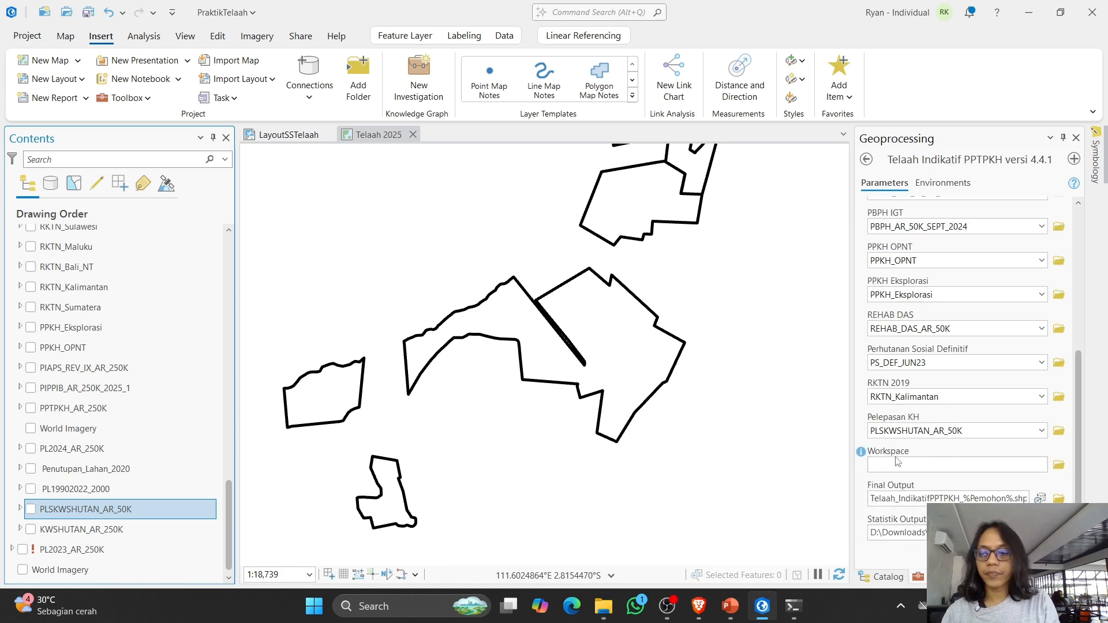
Step: Read the Workspace parameter's help and set the workspace to Default.gdb in the PraktikTelaah project folder
mouse_move(862, 455)
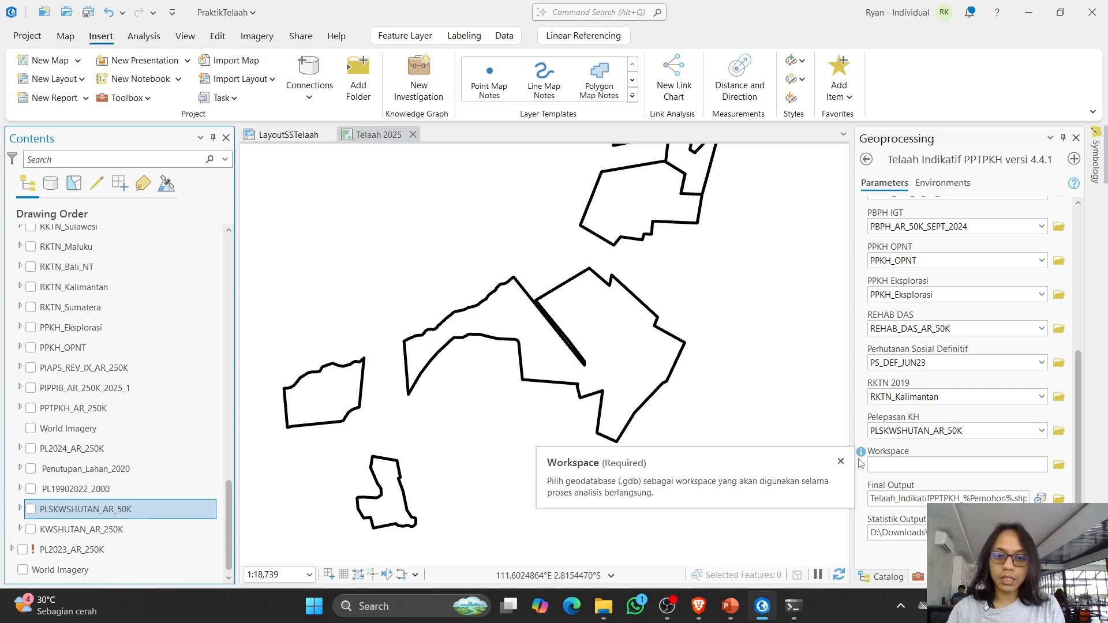
drag(566, 481, 731, 489)
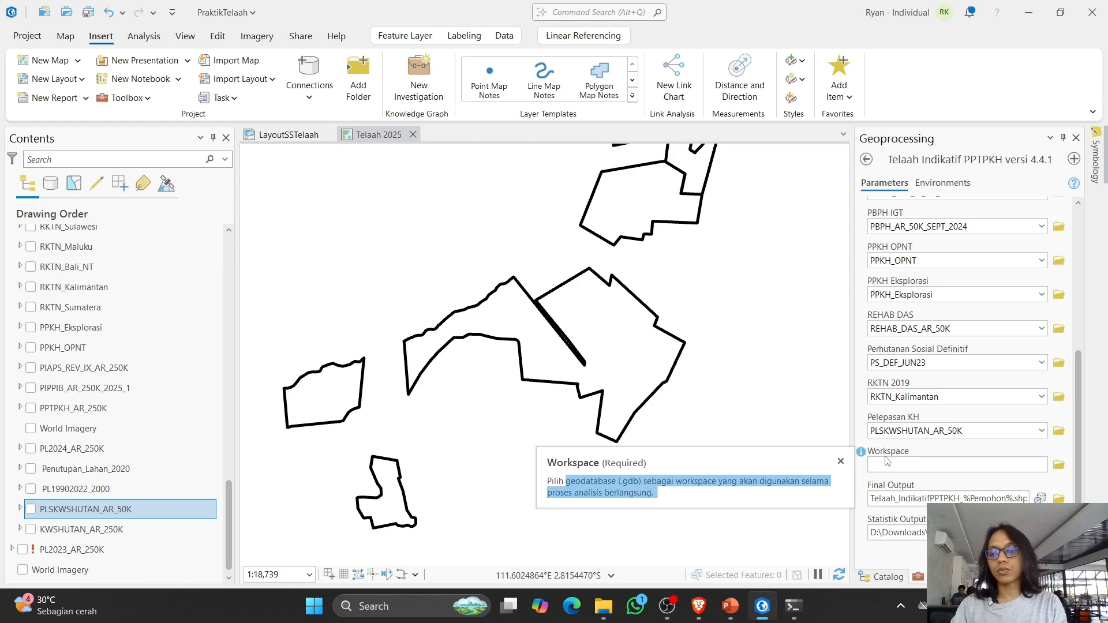
click(972, 465)
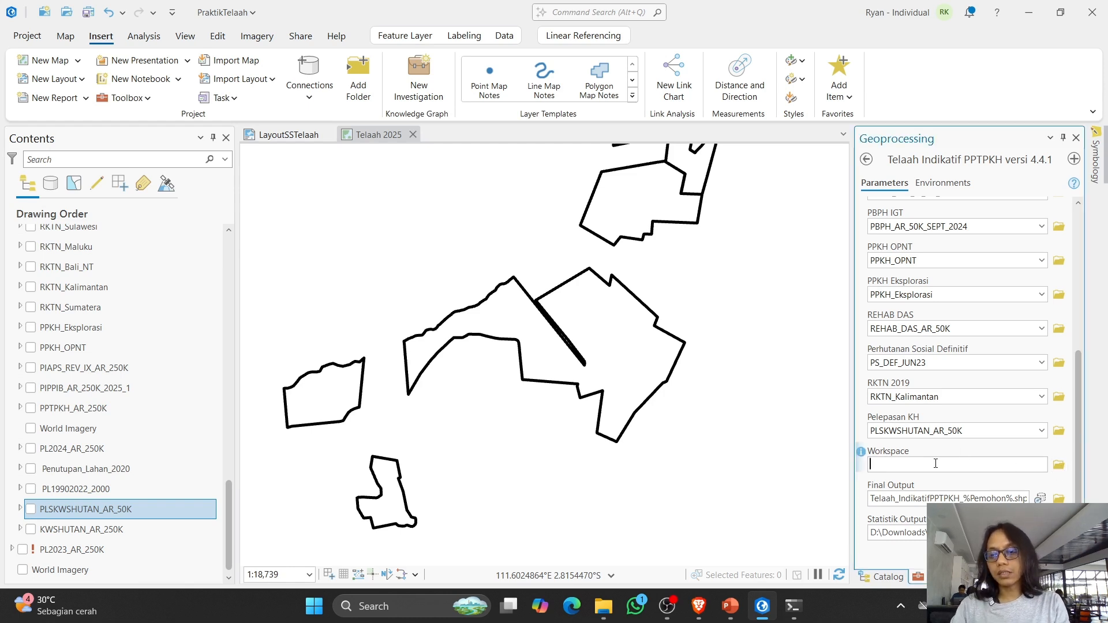
click(1060, 465)
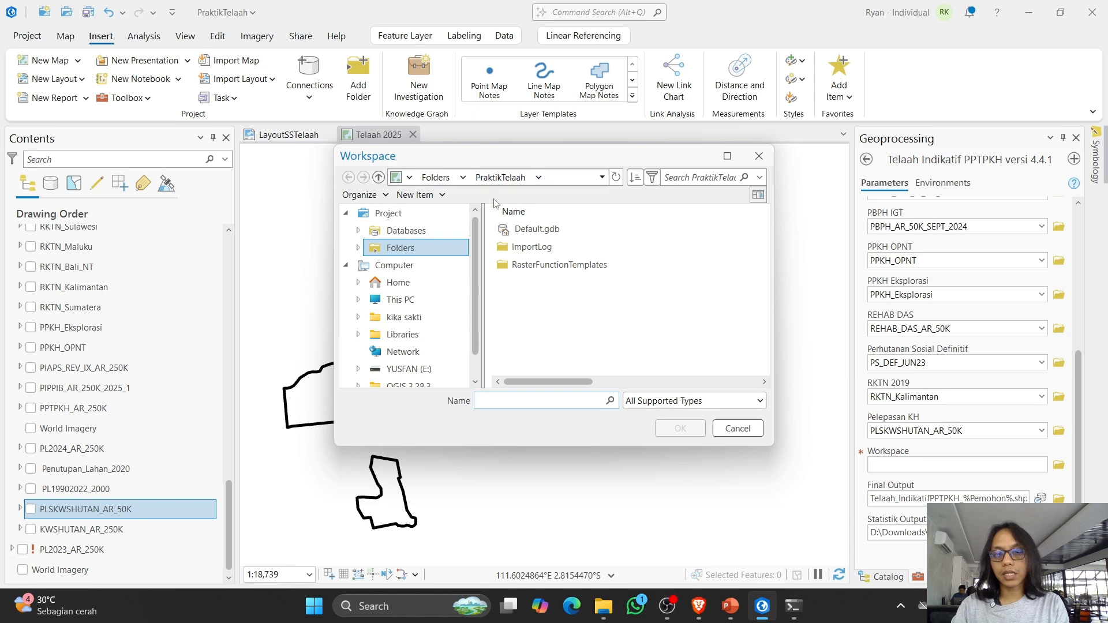
click(429, 233)
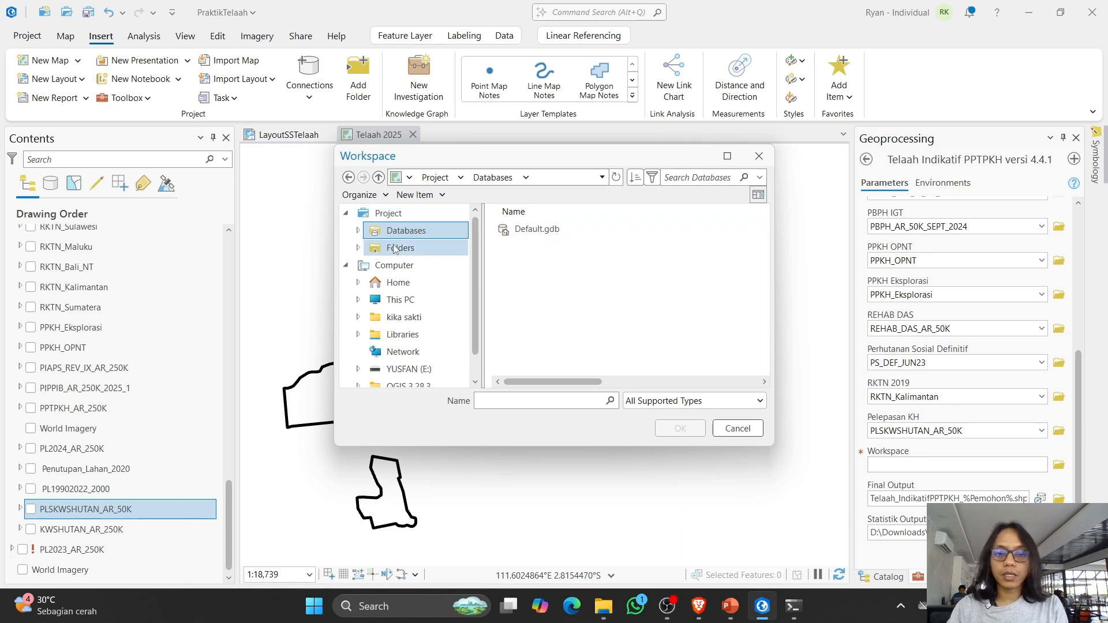
click(416, 242)
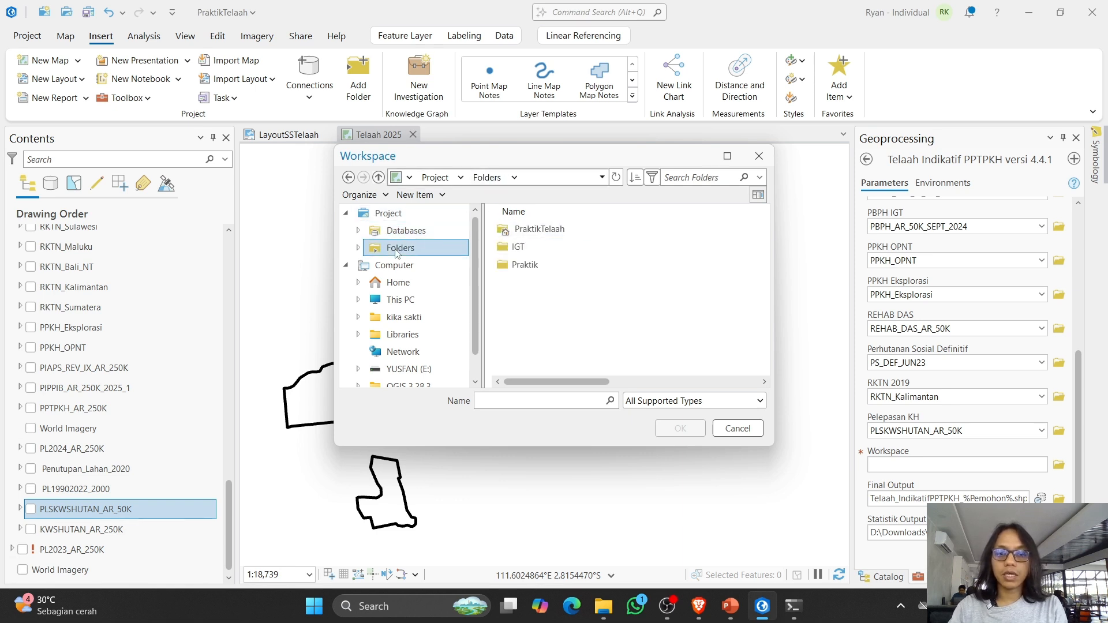
click(536, 231)
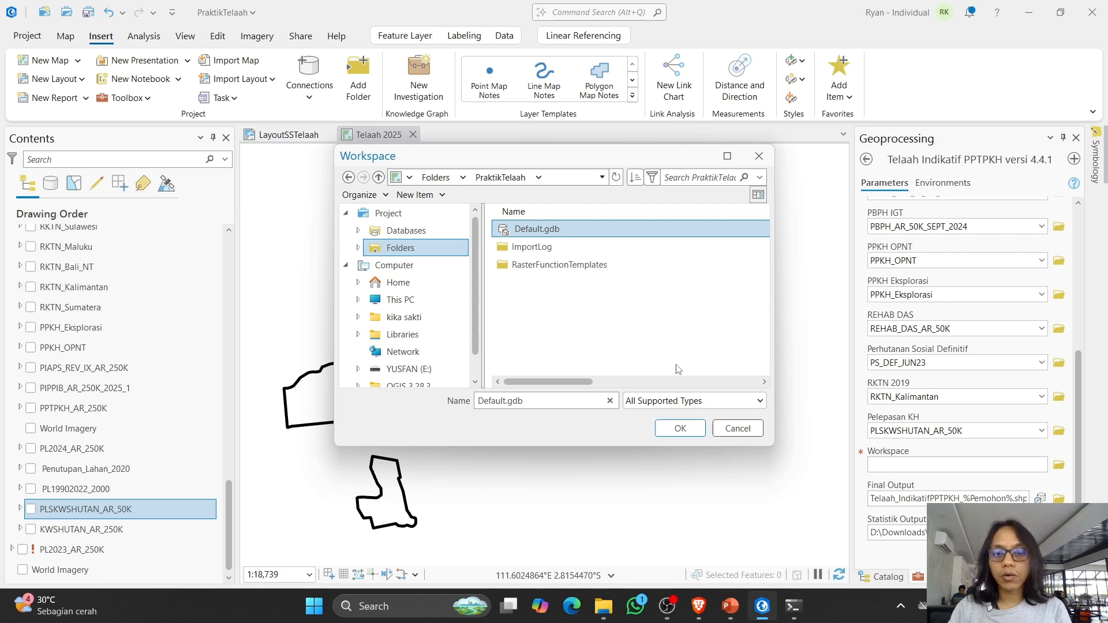
double_click(546, 231)
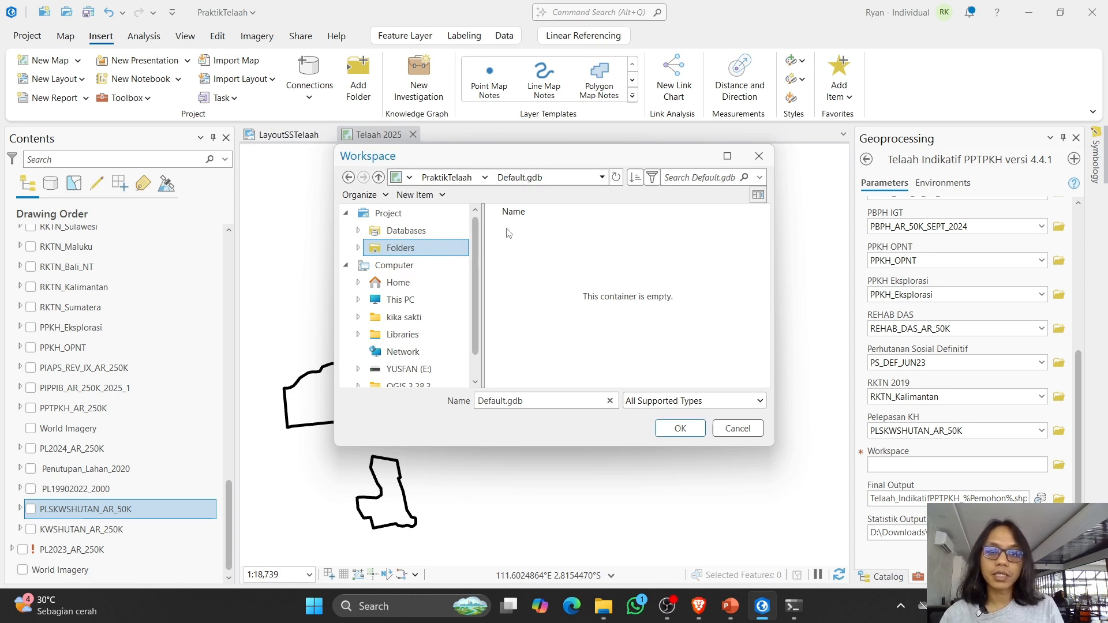
click(457, 182)
click(536, 229)
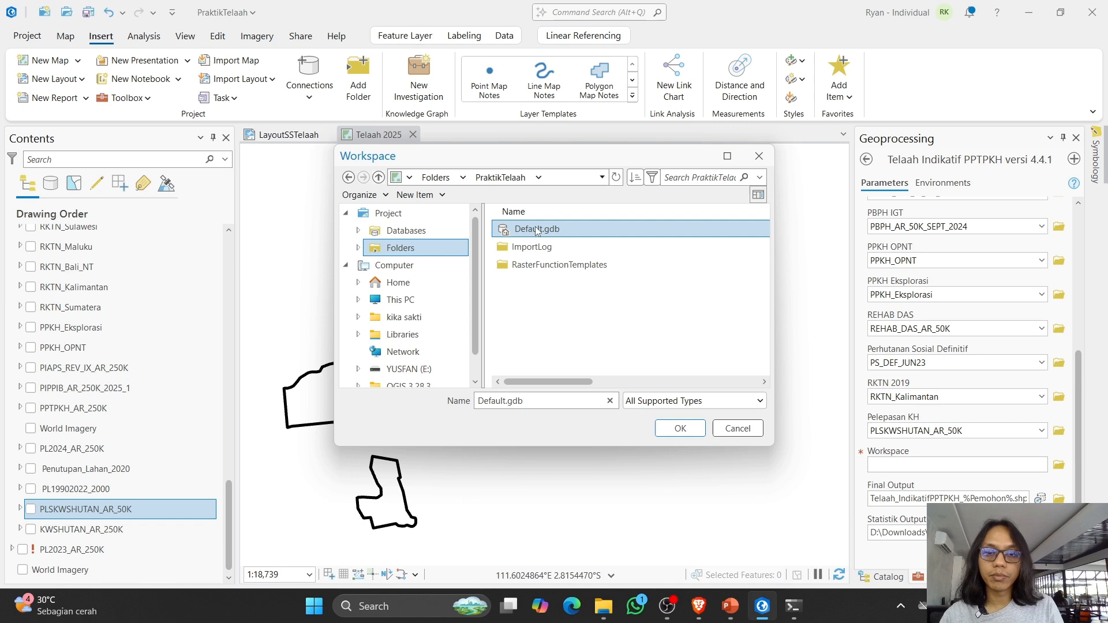
click(677, 428)
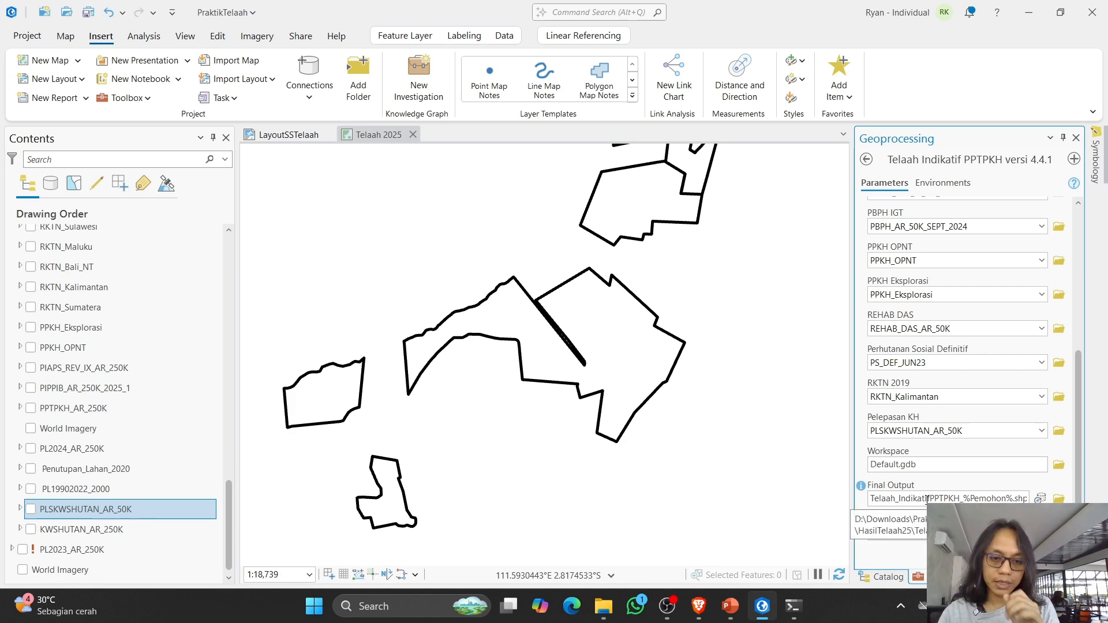
Step: Switch to File Explorer, inspect the HasilTelaah25 folder inside Alat Bantu Telaah, and return to ArcGIS Pro
click(603, 606)
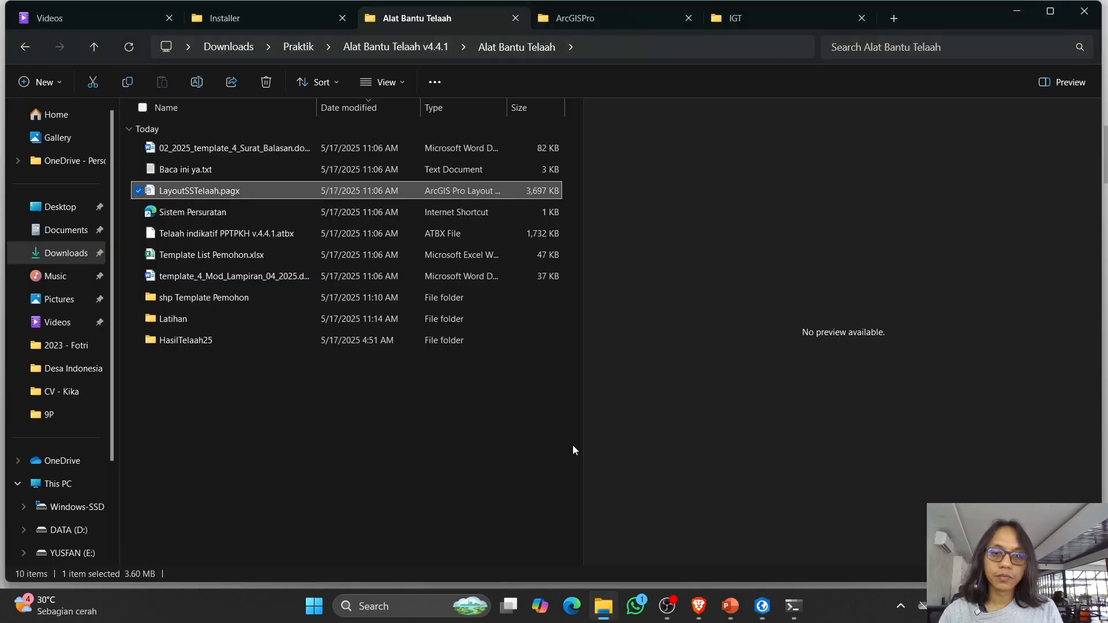
double_click(192, 346)
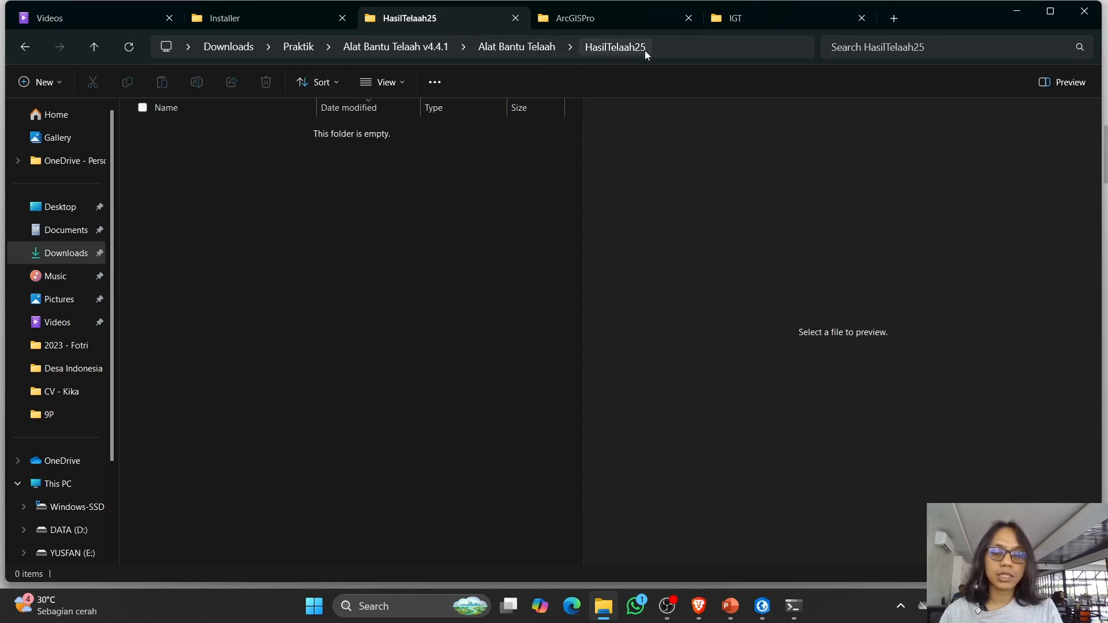
click(546, 47)
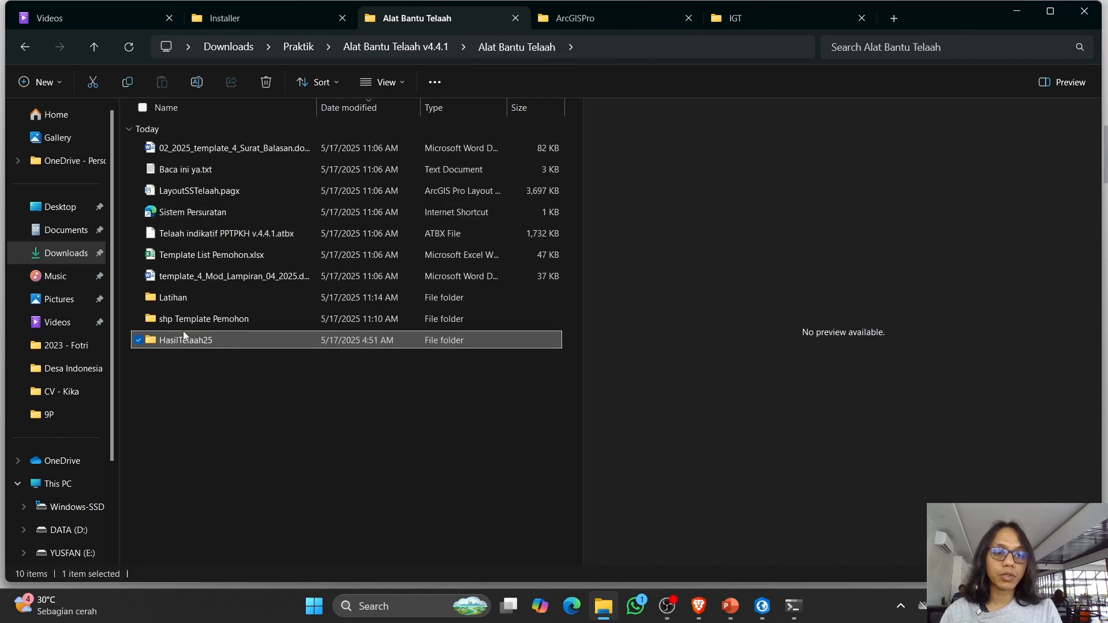
click(764, 605)
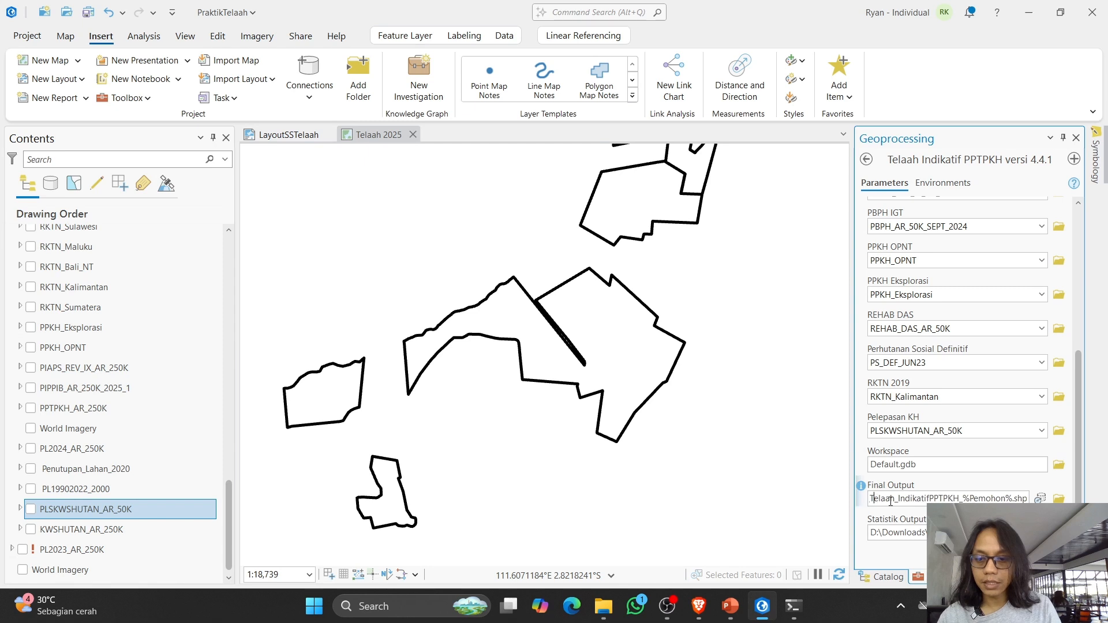
Step: Examine the full Final Output path up to the HasilTelaah25 folder and the start of the output file name
mouse_move(870, 498)
mouse_down()
mouse_move(1043, 495)
mouse_move(873, 503)
mouse_move(883, 504)
mouse_up()
click(1022, 499)
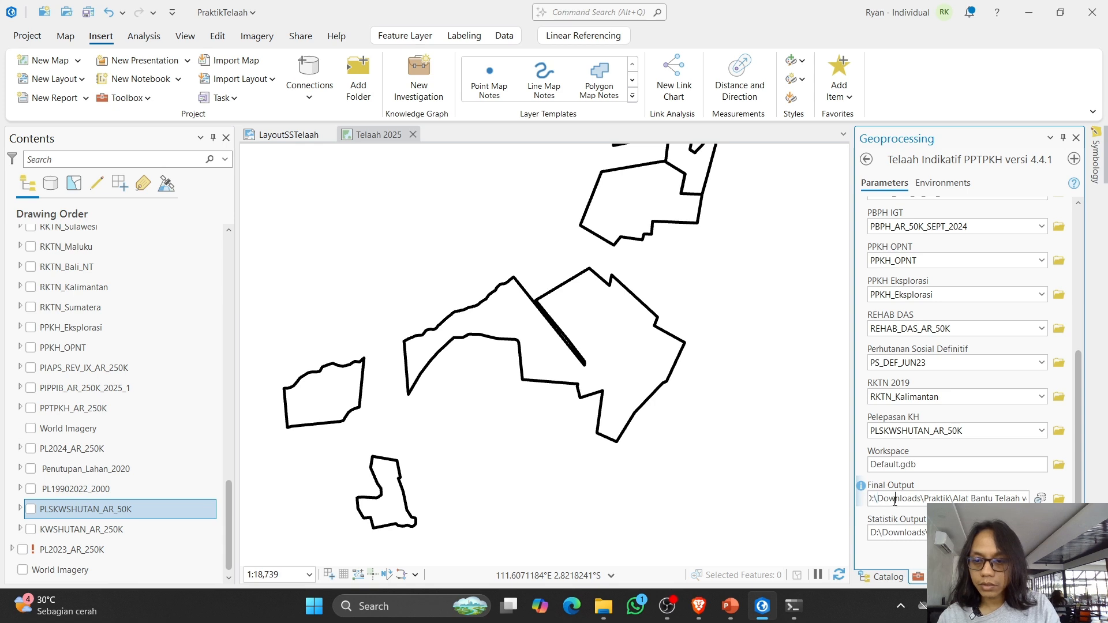
key(Right)
key(Right)
key(Right)
key(Right)
key(Right)
key(Right)
key(Right)
key(Right)
key(Right)
key(Right)
key(Right)
key(Right)
key(Right)
key(Right)
key(Right)
key(Right)
key(Right)
key(Right)
key(Right)
key(Right)
key(Right)
key(Right)
key(Right)
key(Right)
key(Right)
key(Right)
key(Right)
key(Right)
key(Right)
key(Right)
key(Right)
key(Right)
key(Right)
key(Right)
key(Right)
key(Right)
key(Right)
key(Right)
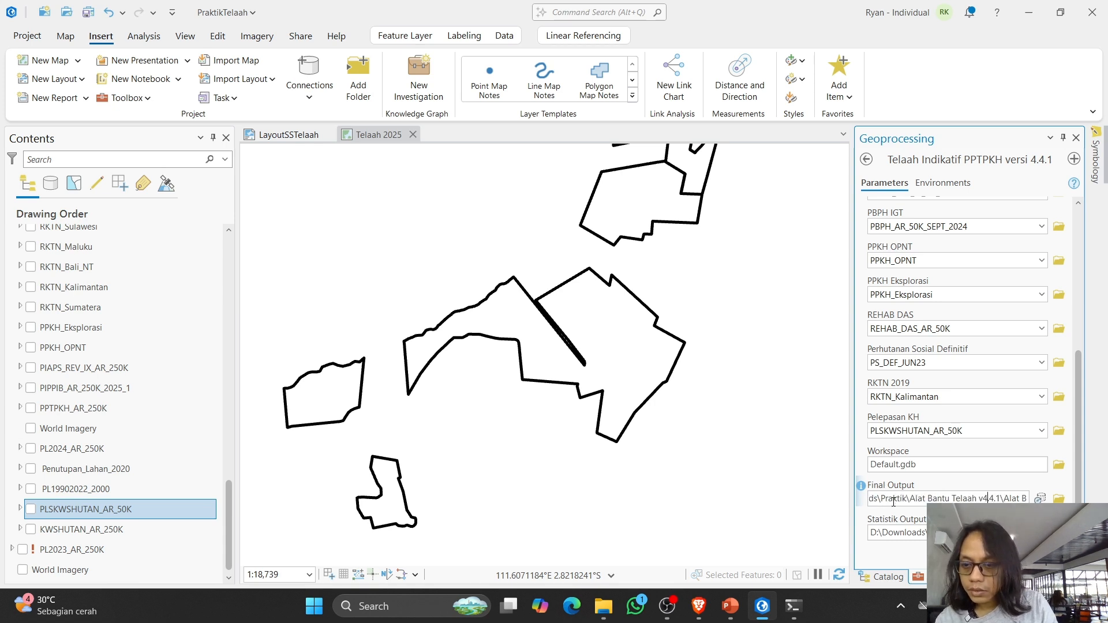
key(Right)
key(Right)
key(Right)
key(Right)
key(Right)
key(Right)
key(Right)
key(Right)
key(Right)
key(Right)
key(Right)
key(Right)
key(Right)
key(Right)
key(Right)
key(Right)
key(Right)
key(Right)
key(Right)
key(Right)
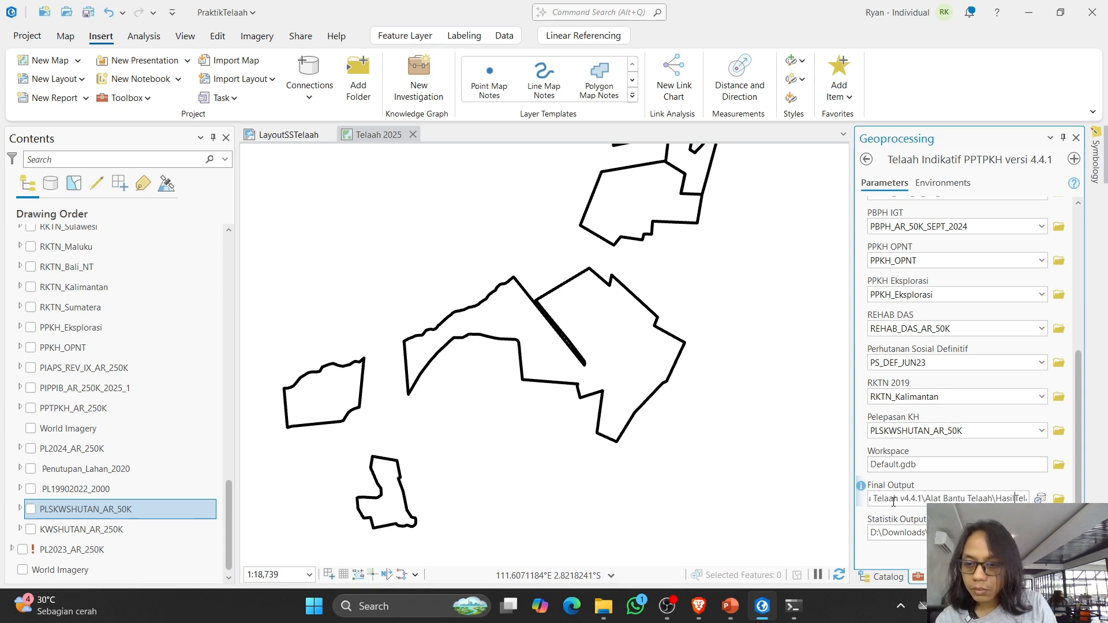
key(Right)
key(Right)
key(Right)
key(Right)
key(Right)
key(Right)
key(Right)
key(Right)
key(Right)
key(Right)
key(Right)
key(Right)
key(Right)
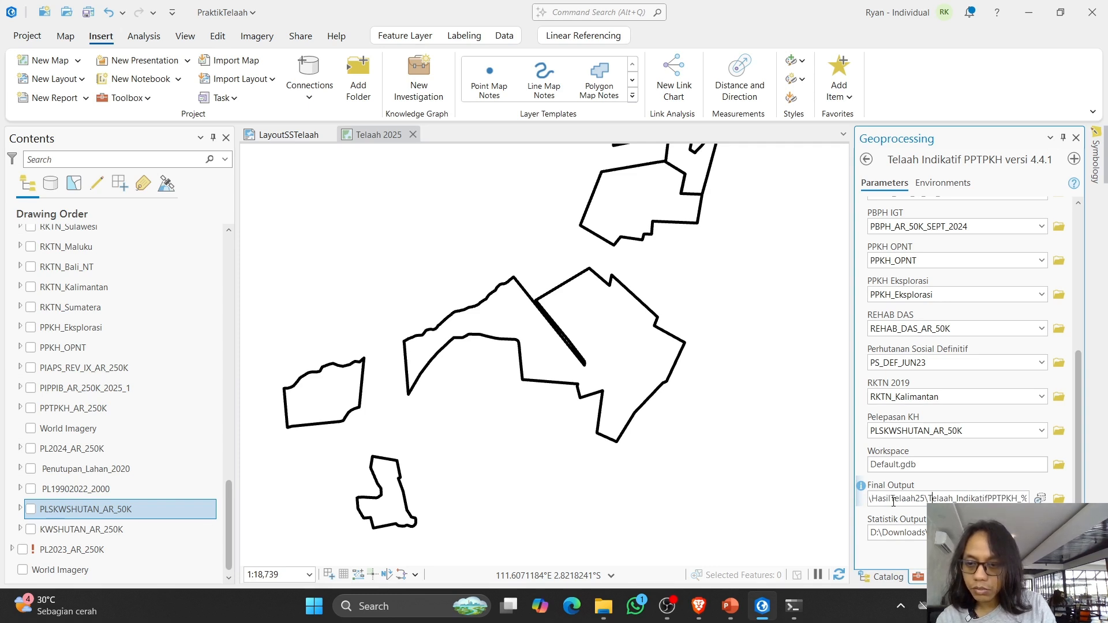
Step: Select the file name Telaah_IndikatifPPTPKH_%Pemohon%.shp within the Final Output path for copying
key(Left)
key(Left)
key(Left)
key(Left)
key(shift+Right)
key(shift+Right)
key(shift+Right)
key(shift+Right)
key(shift+Right)
key(shift+Right)
key(shift+Right)
key(shift+Right)
key(shift+Right)
key(shift+Right)
key(shift+Right)
key(shift+Right)
key(shift+Right)
key(shift+Right)
key(shift+Right)
key(shift+Right)
key(shift+Right)
key(shift+Right)
key(shift+End)
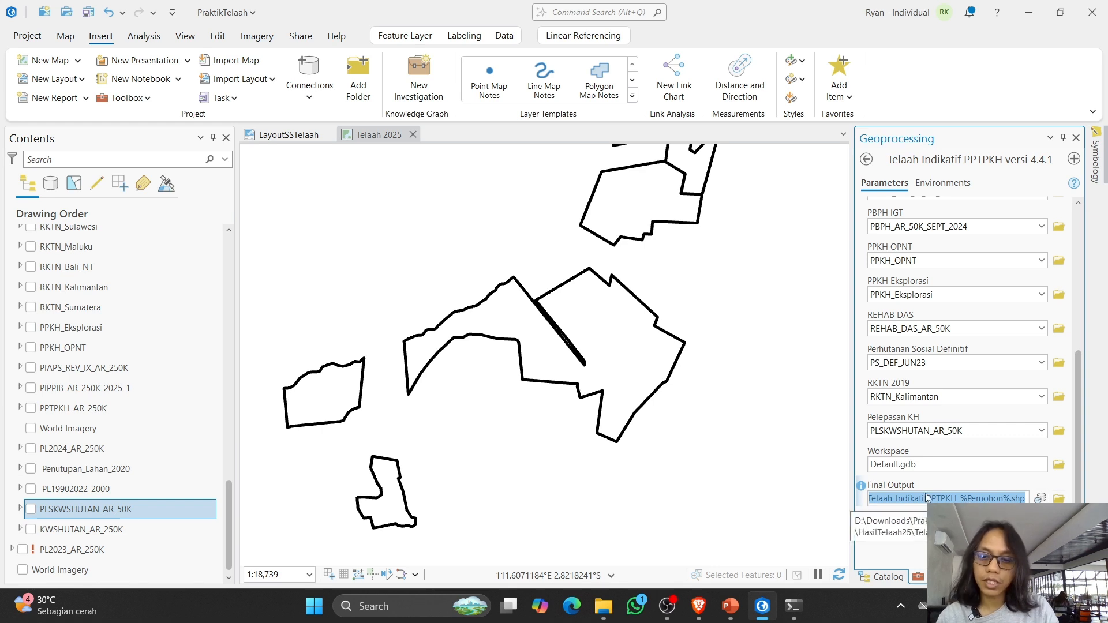
Step: Try to redirect the Final Output to the Latihan folder under the name Telaah_IndikatifPPTPKH_%Pemohon%.shp
click(1059, 498)
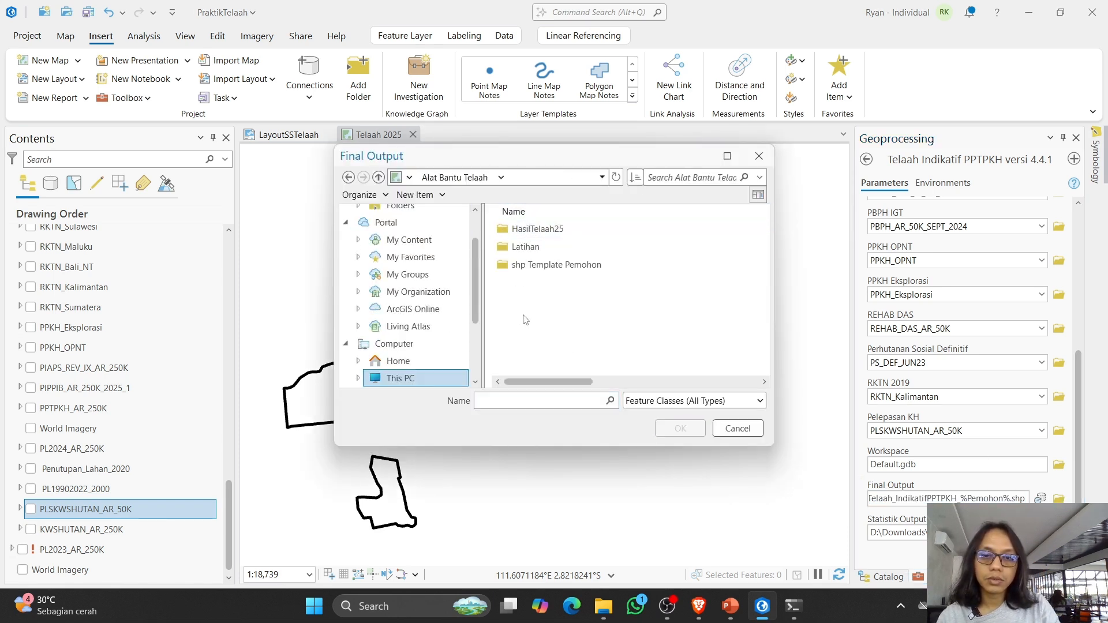
click(529, 250)
double_click(530, 253)
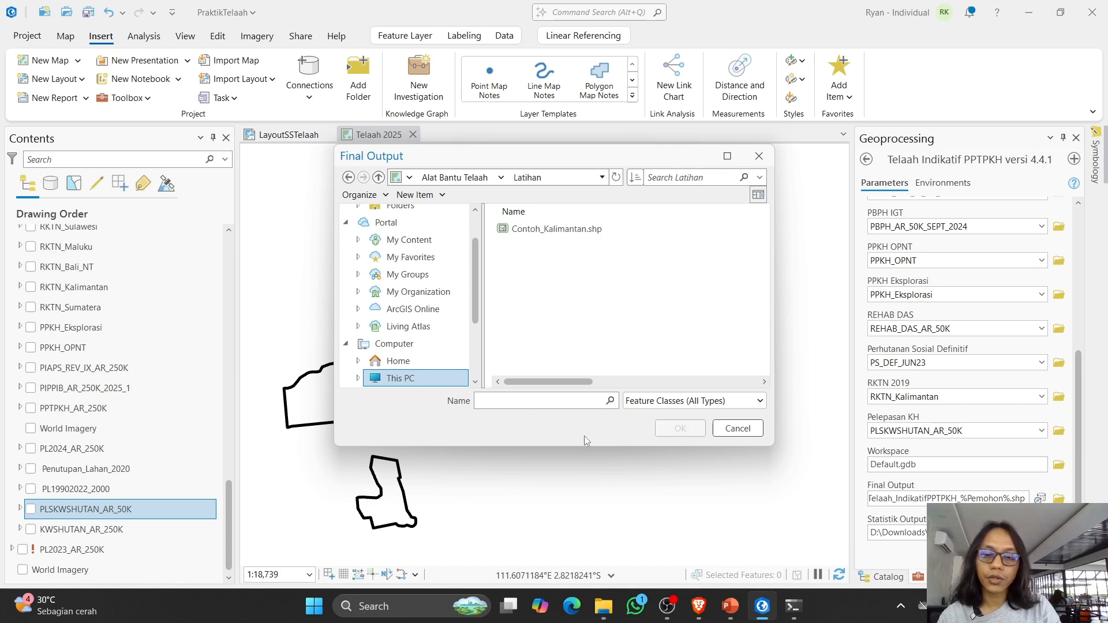
key(ctrl+v)
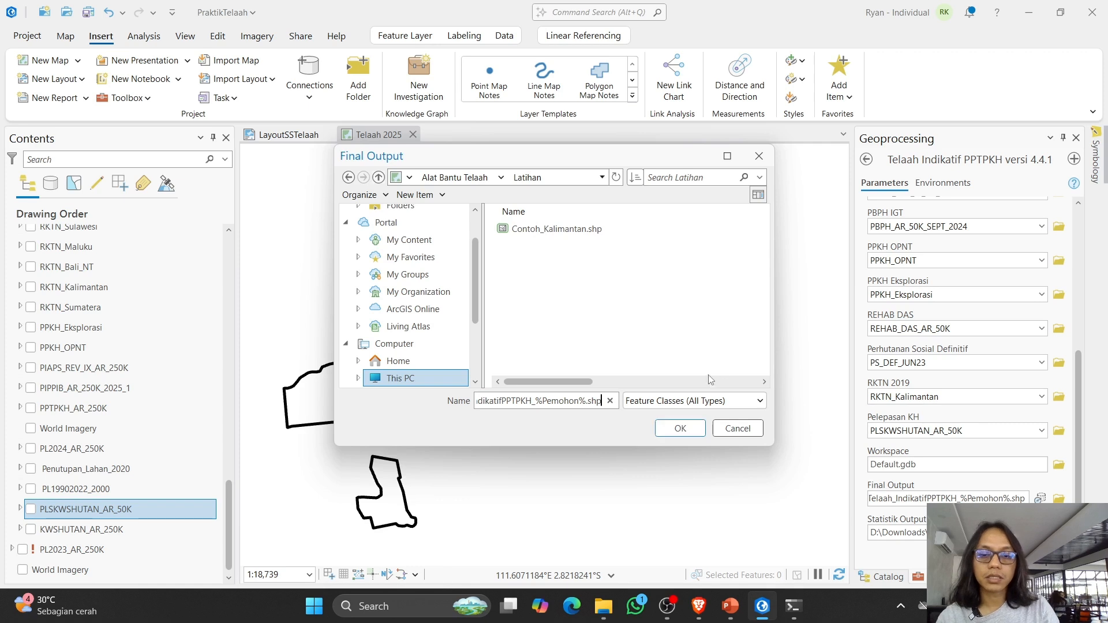
click(697, 435)
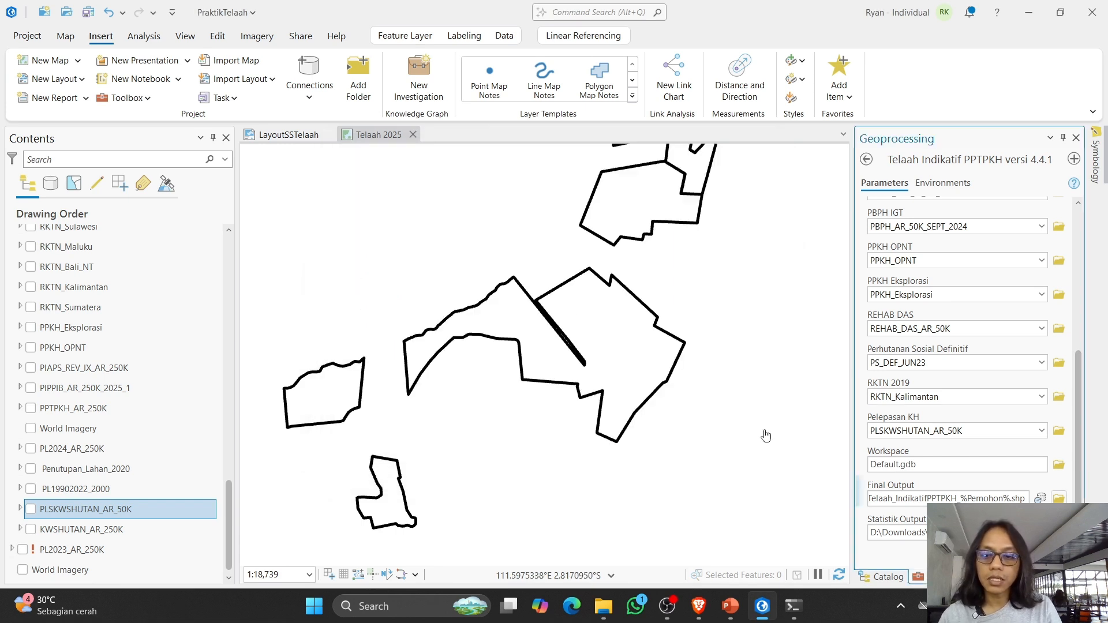
click(755, 433)
Step: Check which folder precedes the file name in the Final Output path
drag(940, 499, 922, 501)
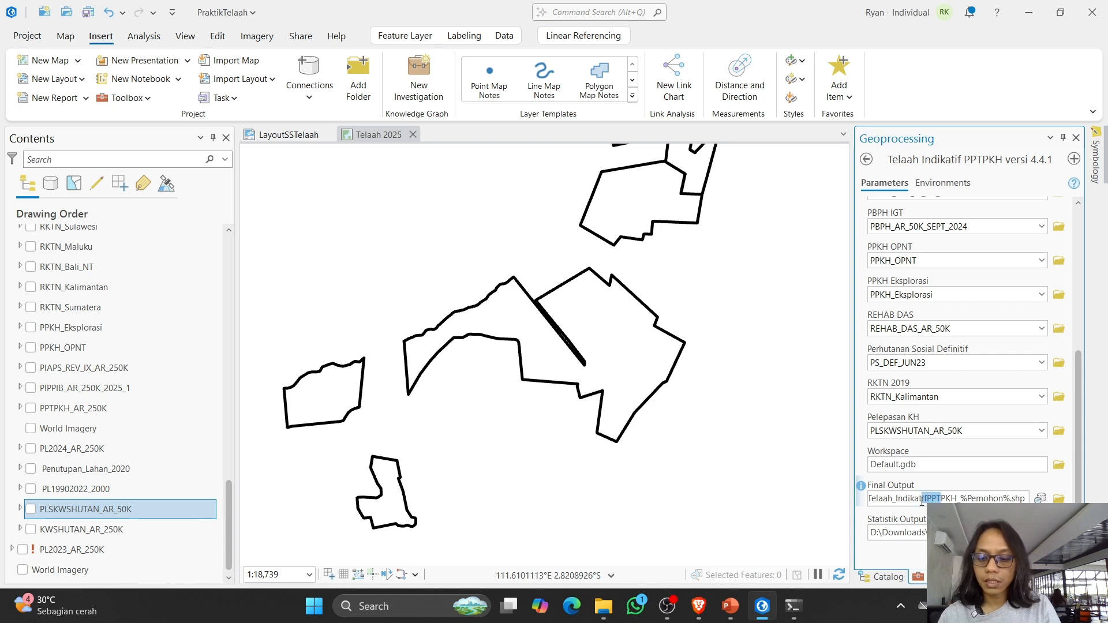
click(921, 500)
key(Left)
key(Left)
key(Left)
key(Left)
key(Left)
key(Left)
key(Left)
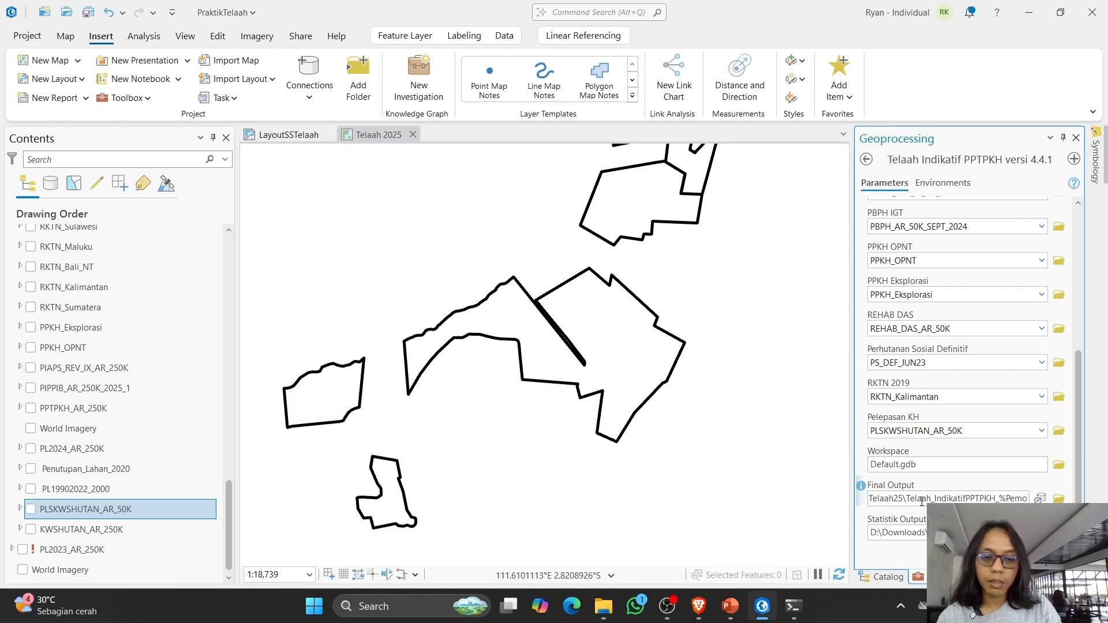
Step: Switch to File Explorer, locate the HasilTelaah25 folder in Alat Bantu Telaah, and return to ArcGIS Pro
key(alt+Tab)
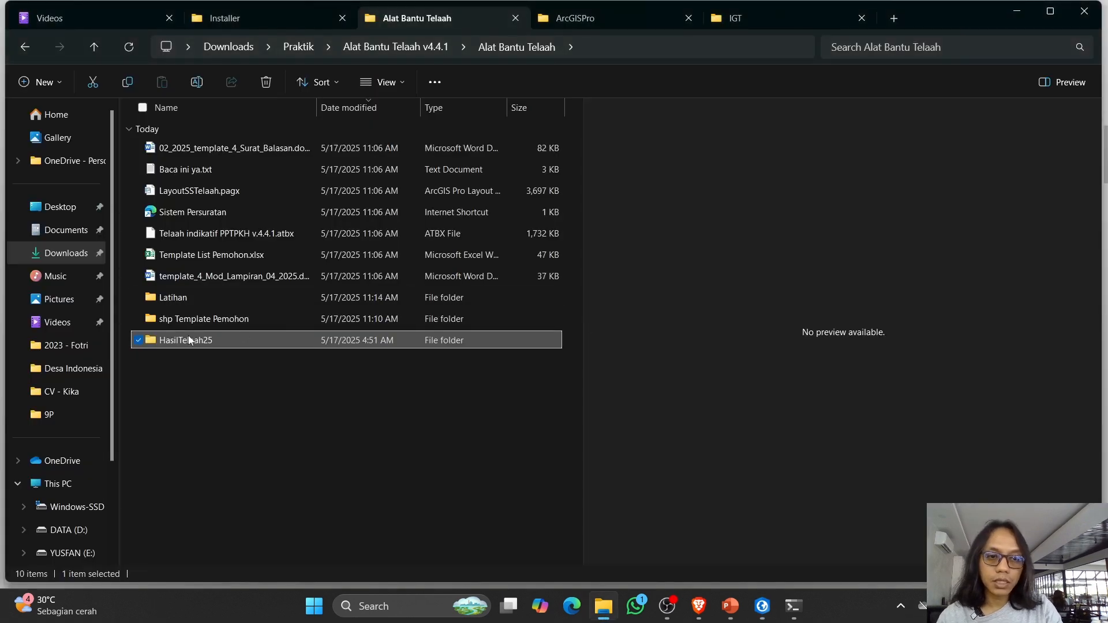
click(212, 350)
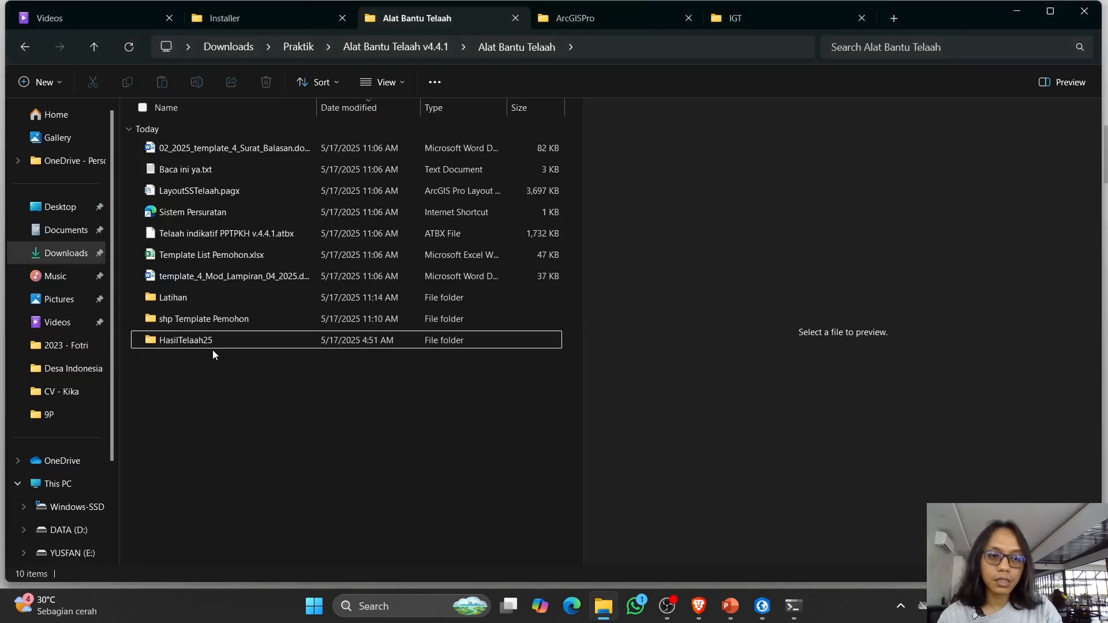
click(213, 345)
key(alt+Tab)
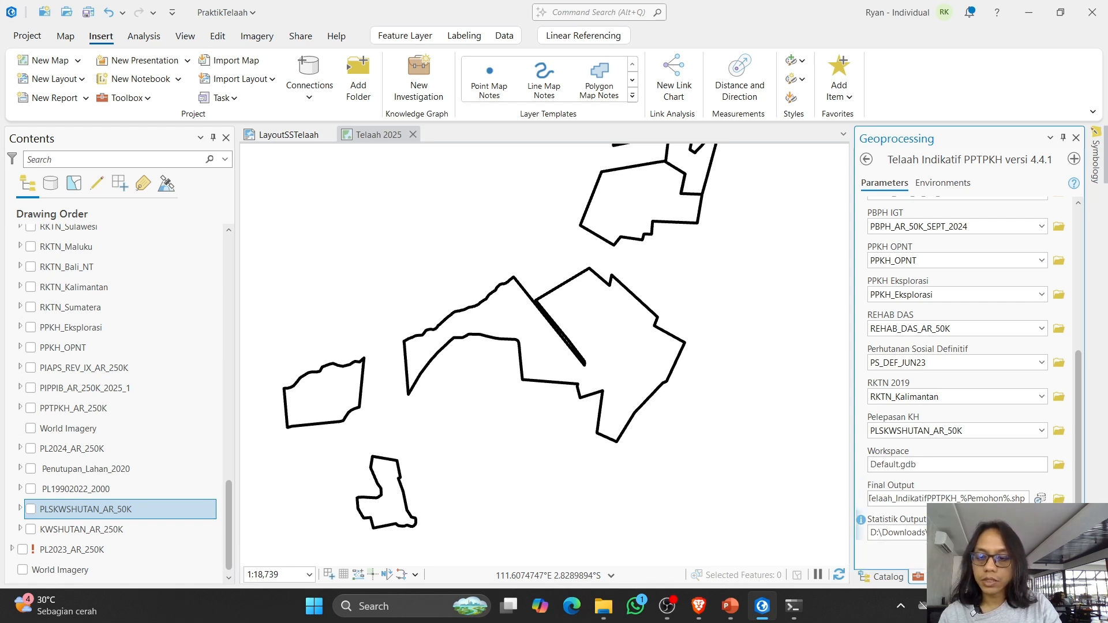
Step: Examine the Statistik Output path and look over the tool's complete parameter list
key(Right)
key(Right)
key(Right)
key(Right)
key(Right)
key(Right)
key(Right)
key(Right)
key(Right)
key(Right)
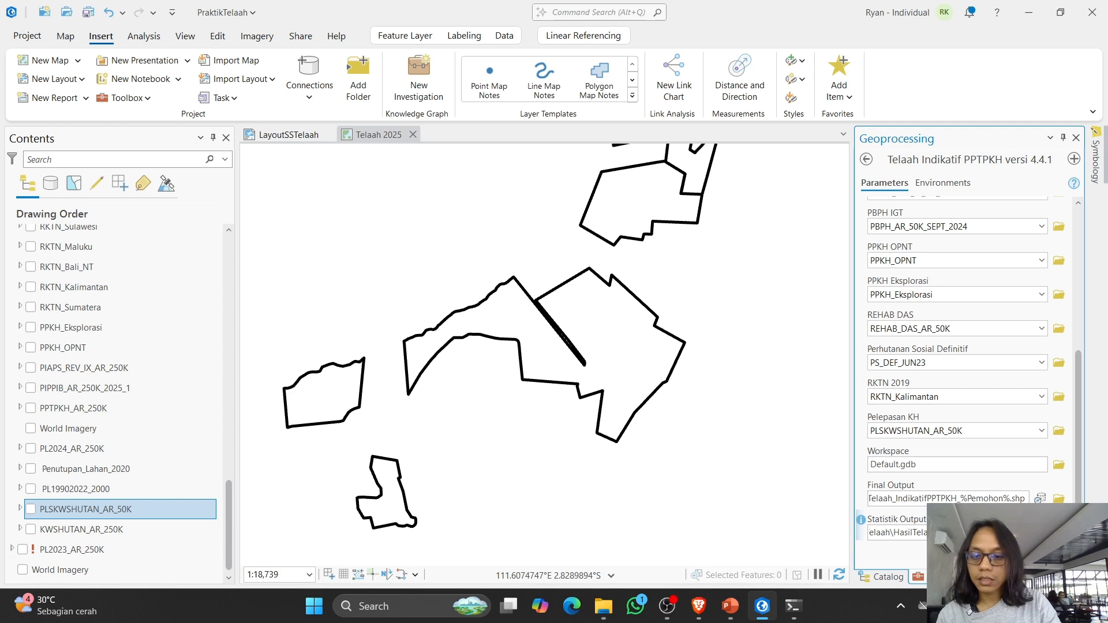
key(ctrl+a)
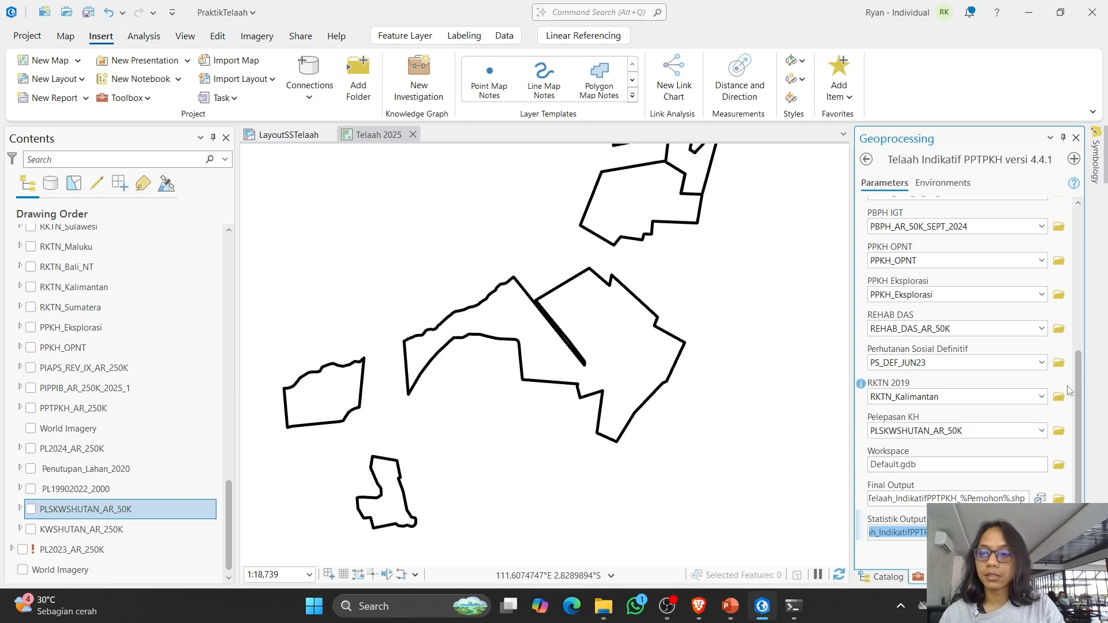
drag(1079, 389, 1083, 207)
drag(1074, 245, 1073, 399)
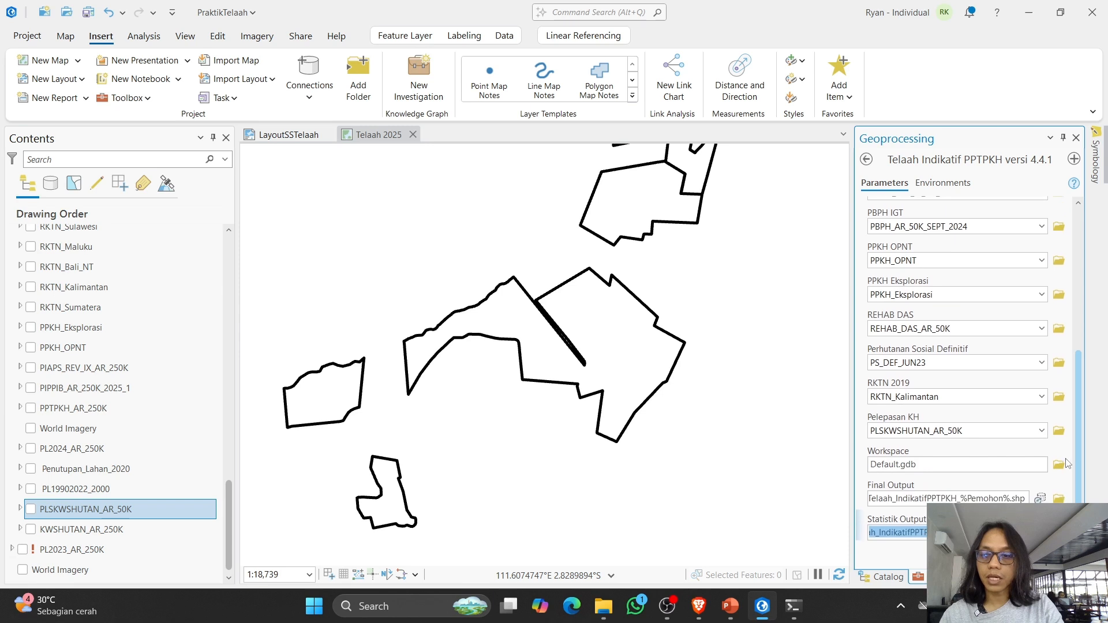
click(1004, 186)
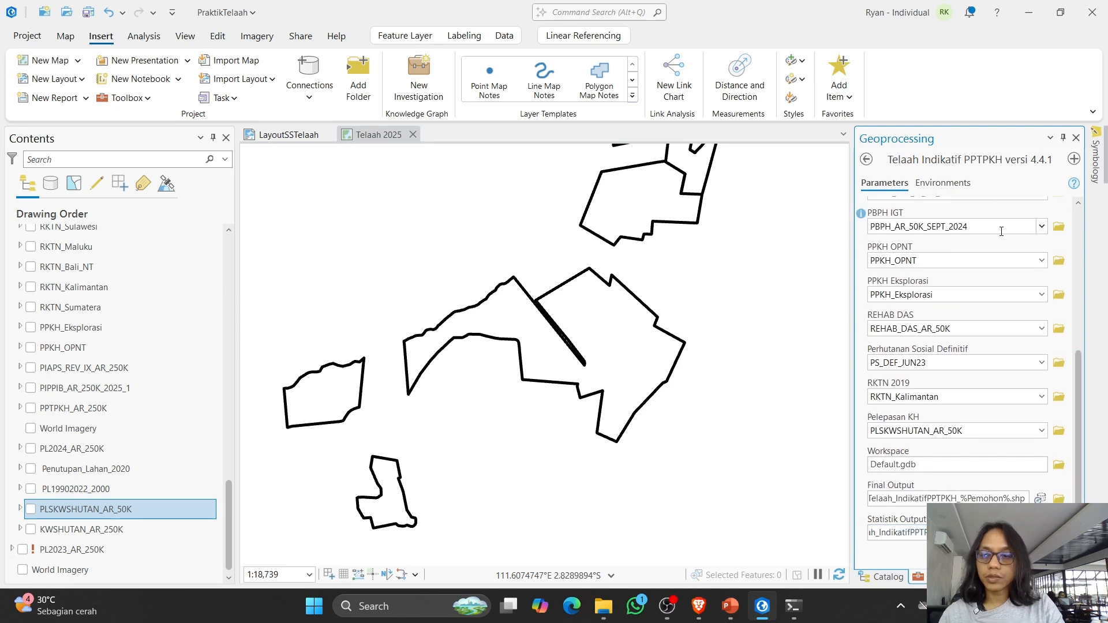
Step: Open the tool's environment settings and read the Parallel Processing Factor help, including what a blank value means
click(944, 182)
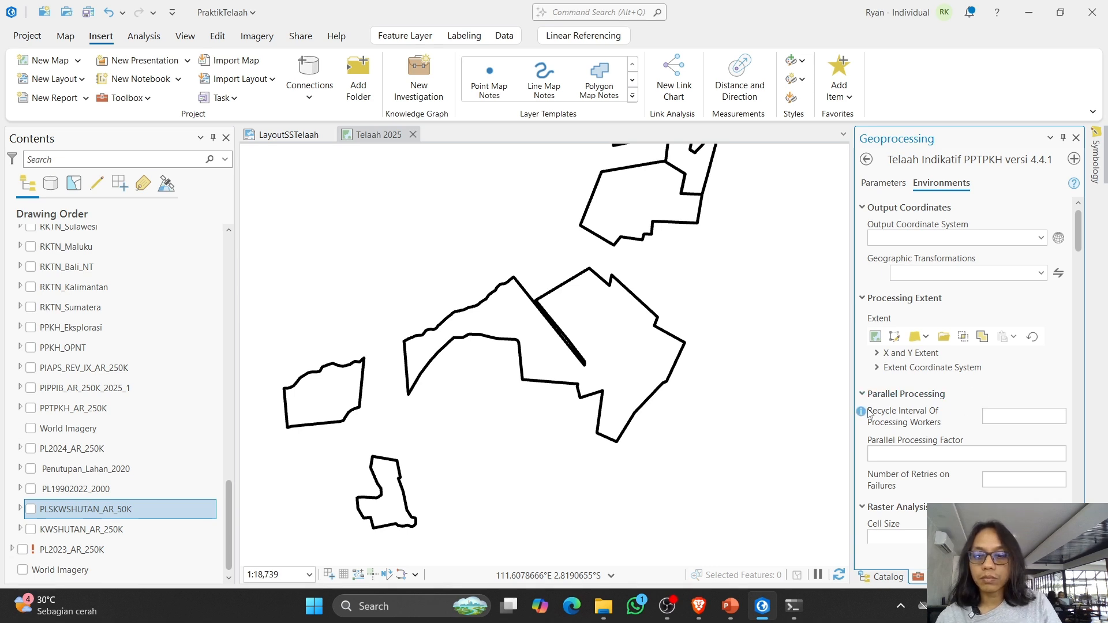
mouse_move(864, 418)
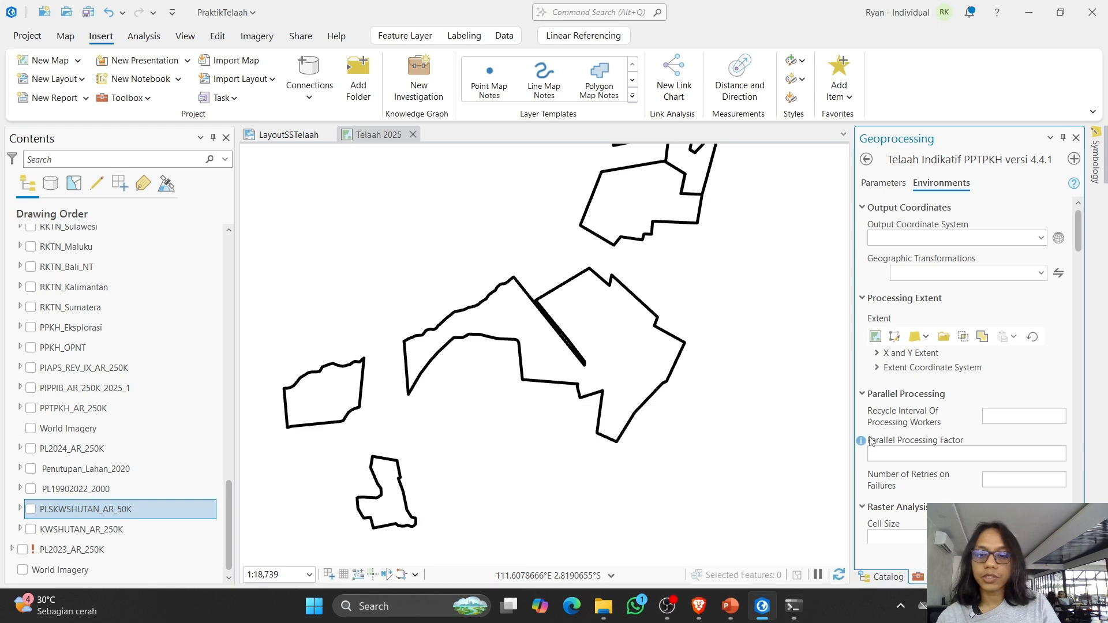
mouse_move(860, 442)
scroll(802, 439, down, 3)
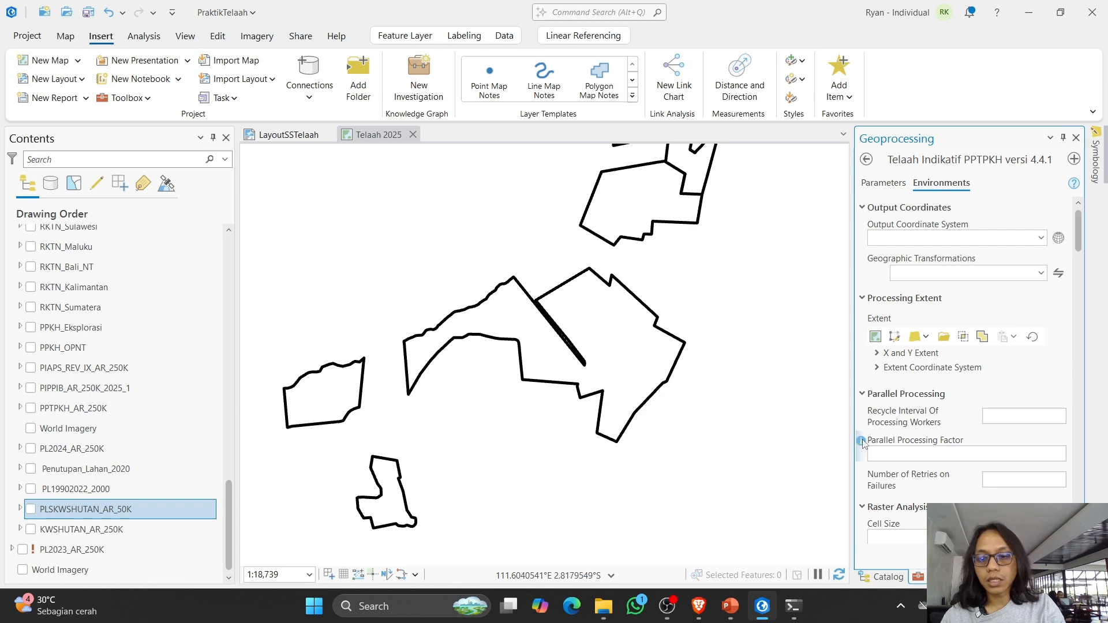
scroll(789, 446, down, 10)
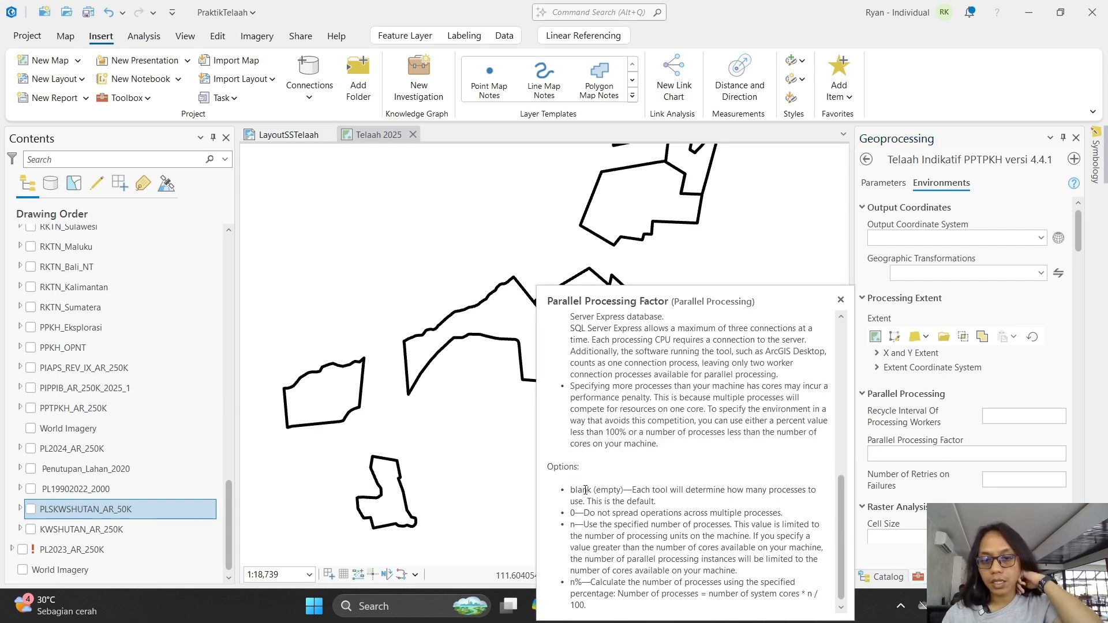
drag(574, 491, 665, 502)
click(704, 497)
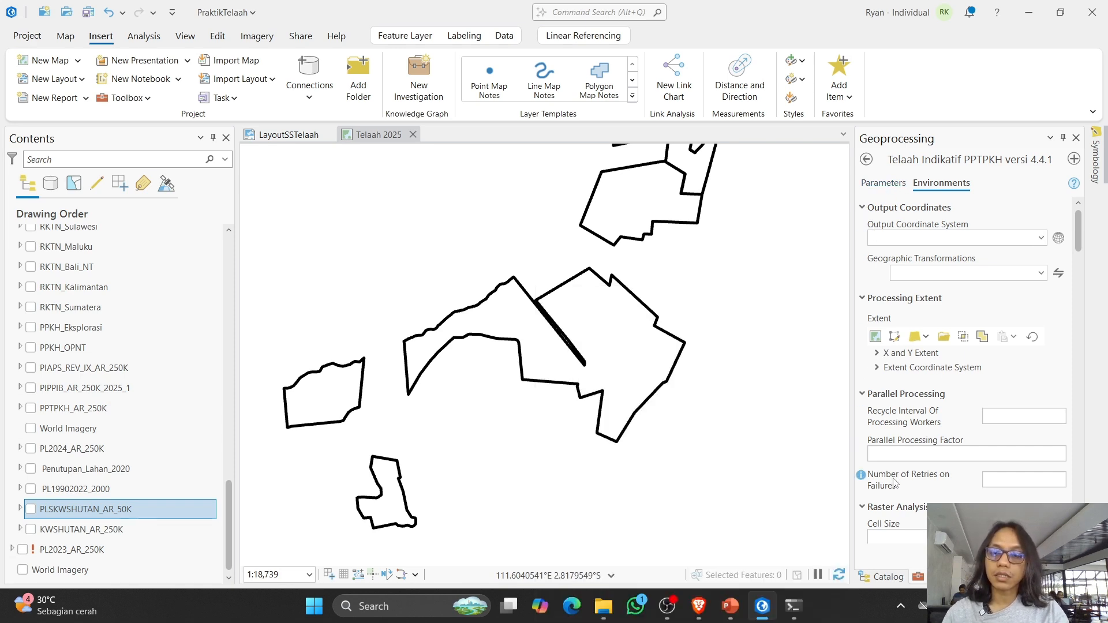
Step: Reread the usage notes and the percentage and process-count options of the Parallel Processing Factor
click(924, 454)
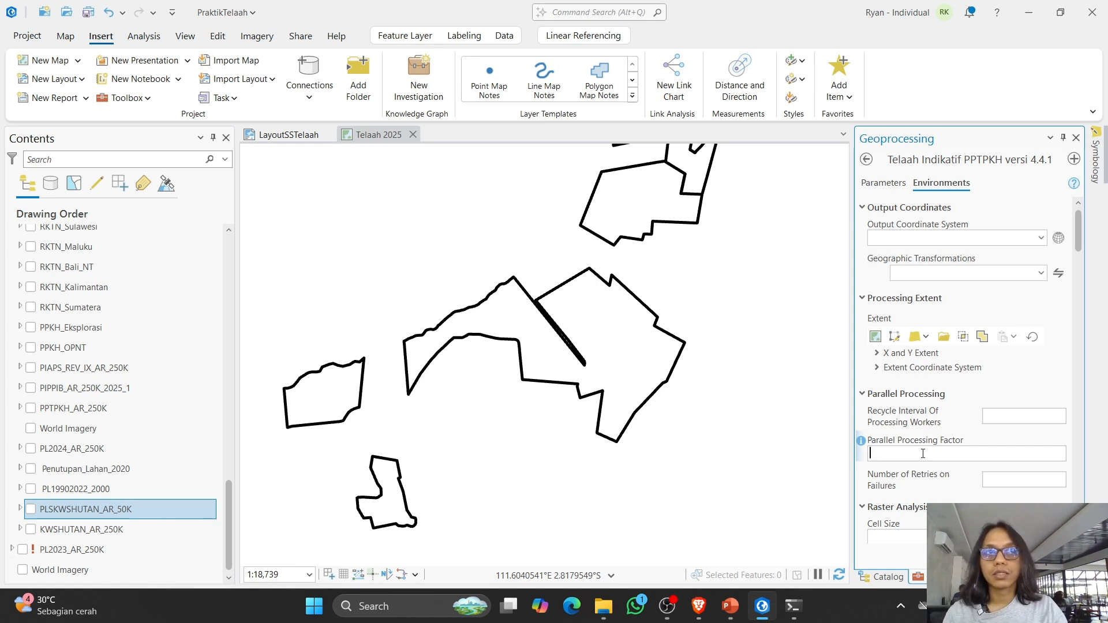
mouse_move(860, 440)
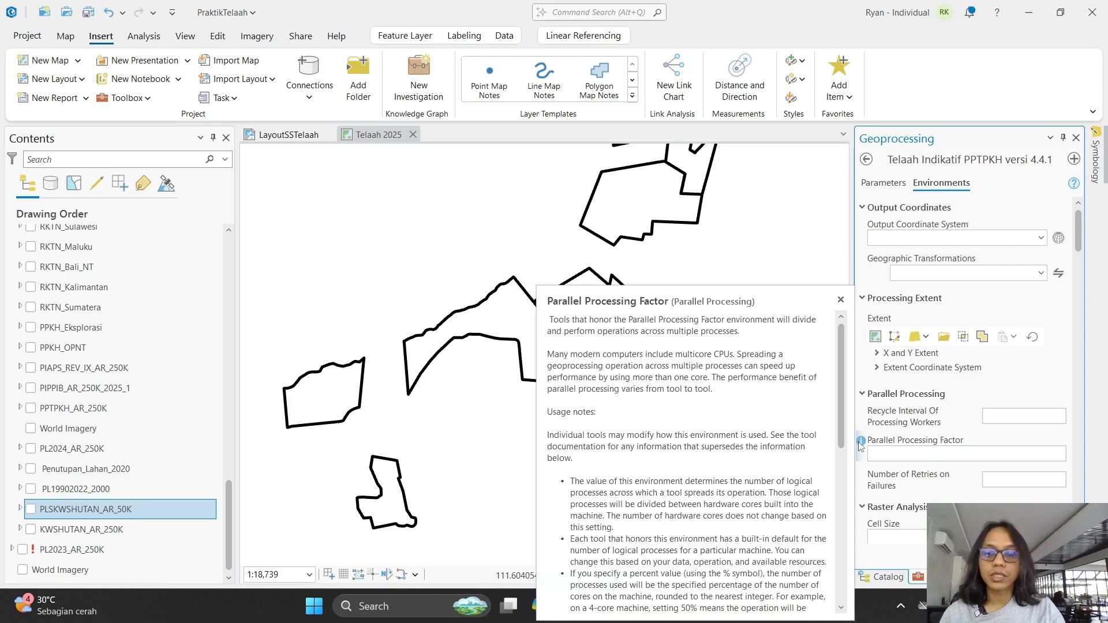
scroll(674, 516, down, 3)
scroll(674, 516, down, 3)
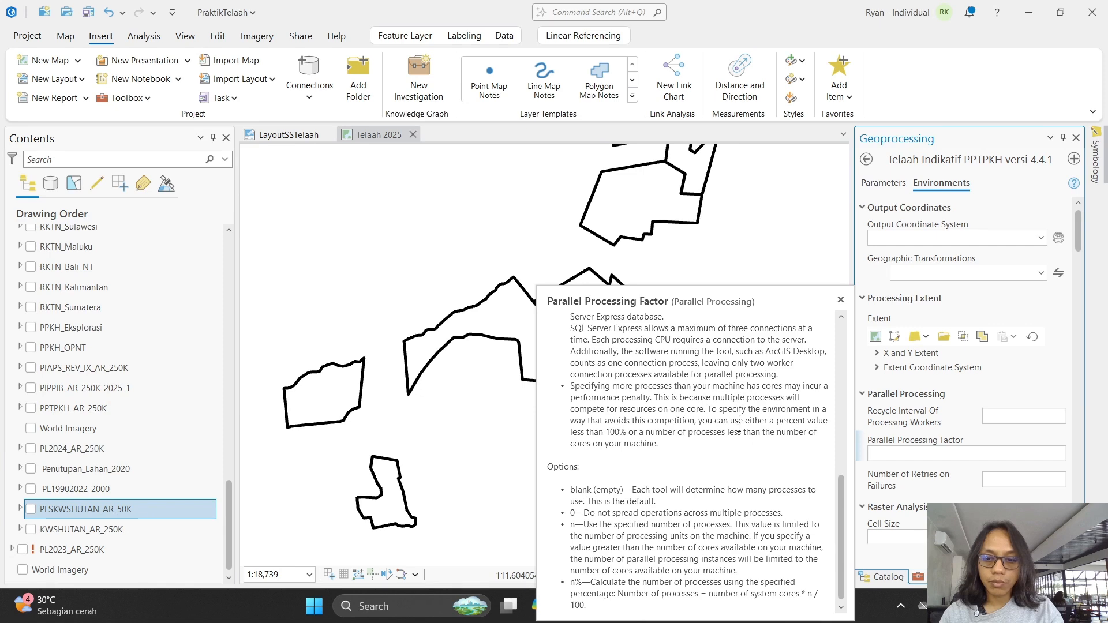
scroll(701, 497, up, 3)
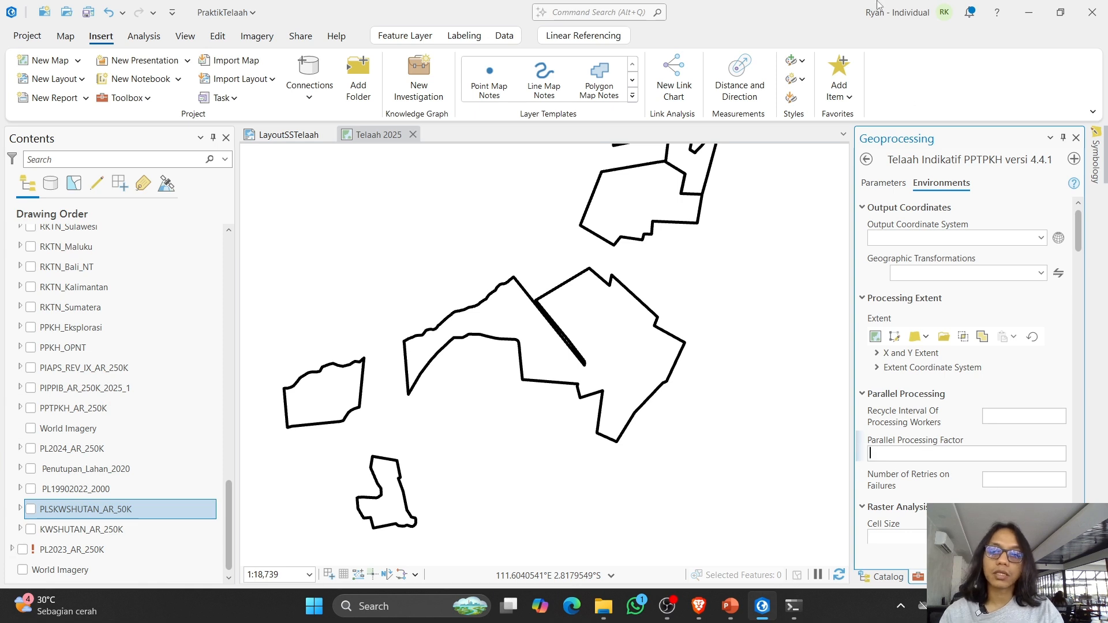
Step: Compare the tool's parameters with its environment settings, looking through the environments as far as the Geodatabase and Fields groups
click(883, 191)
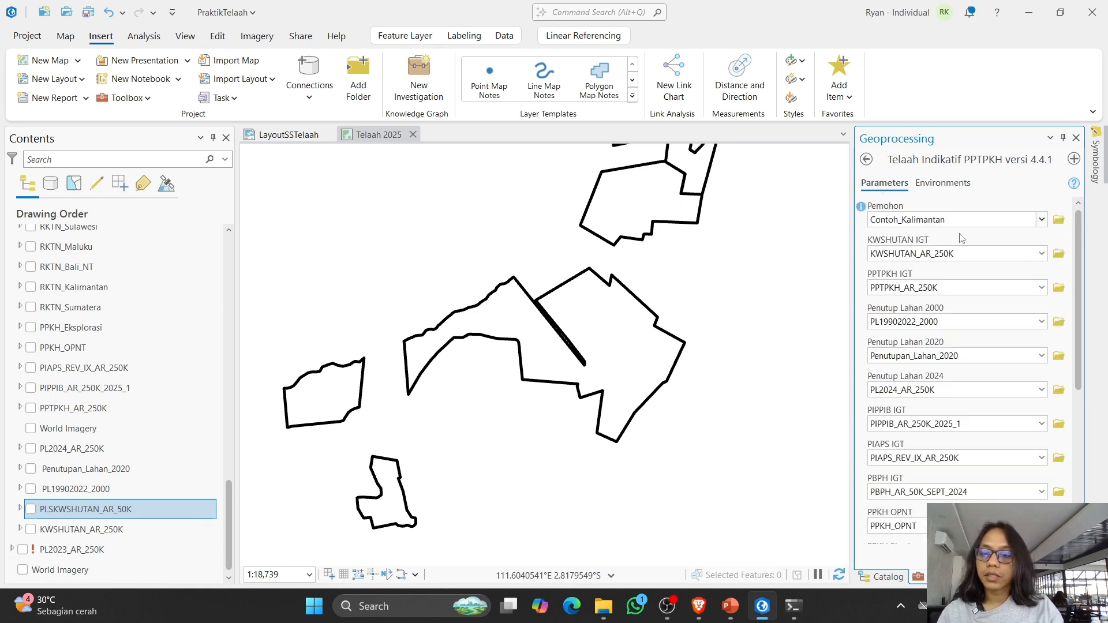
click(946, 184)
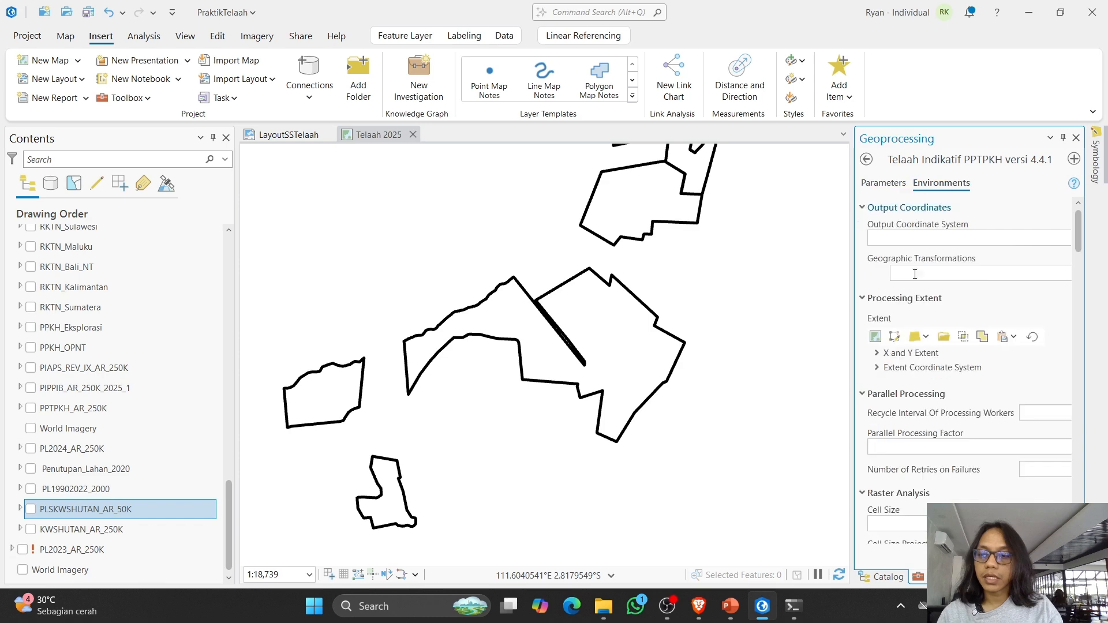
scroll(957, 317, down, 12)
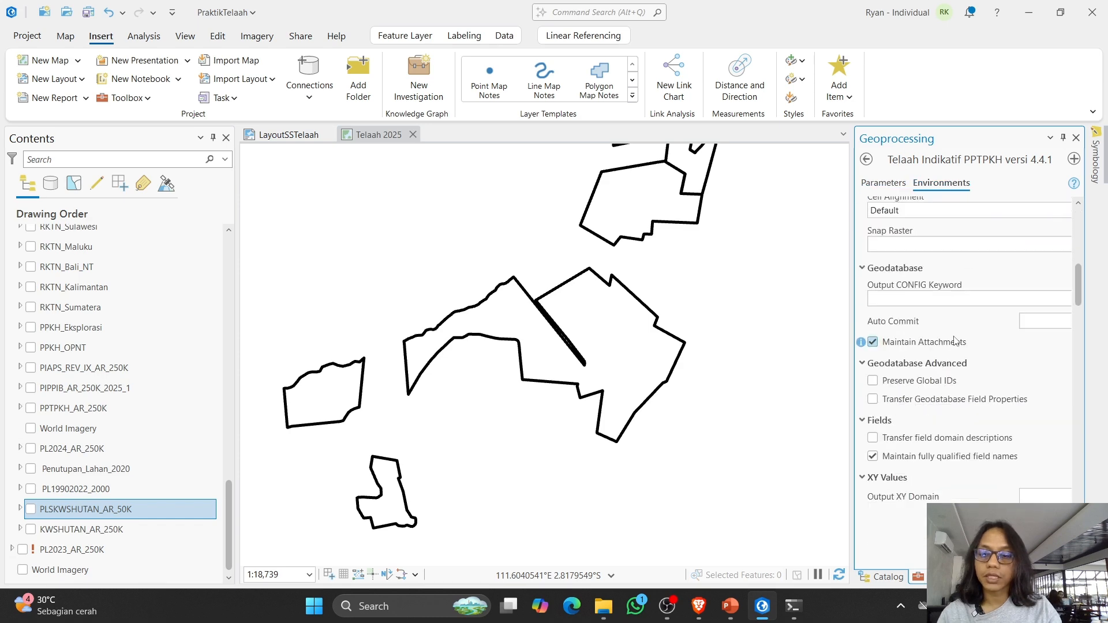
scroll(958, 313, up, 6)
scroll(958, 313, up, 4)
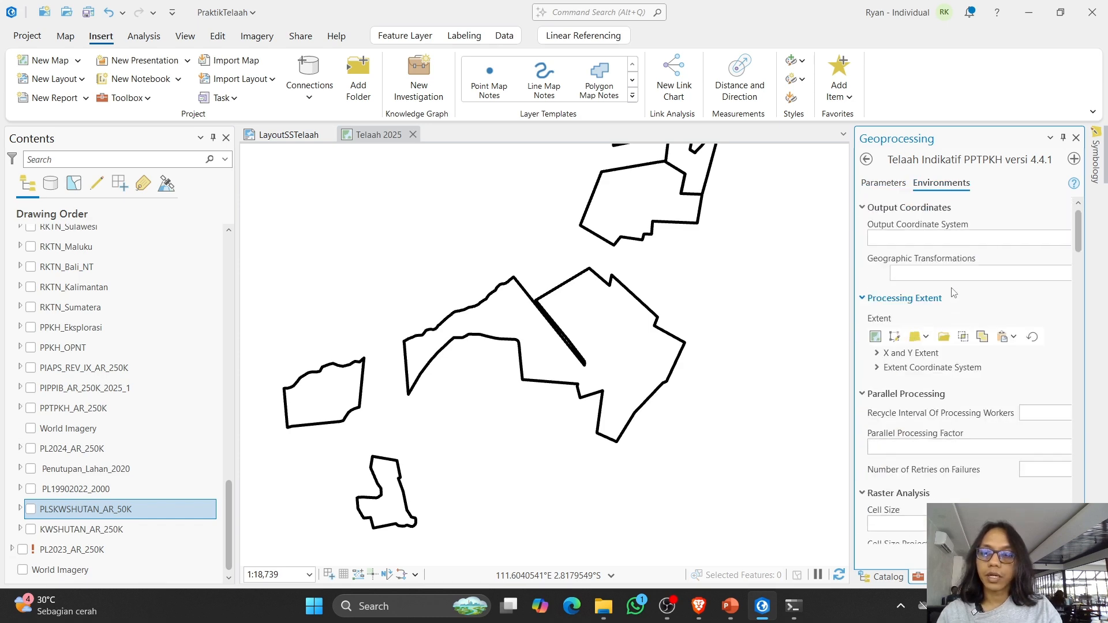
Step: Return to the tool's parameters and review them from Pemohon to Workspace and the Final Output file name
click(894, 183)
scroll(958, 439, down, 5)
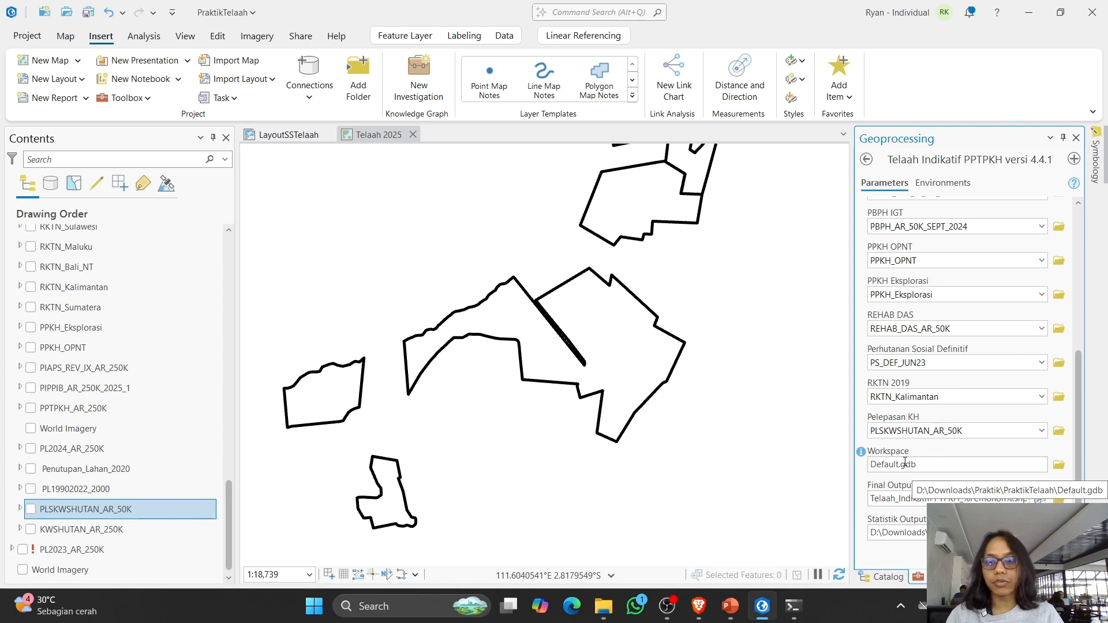
scroll(954, 260, up, 6)
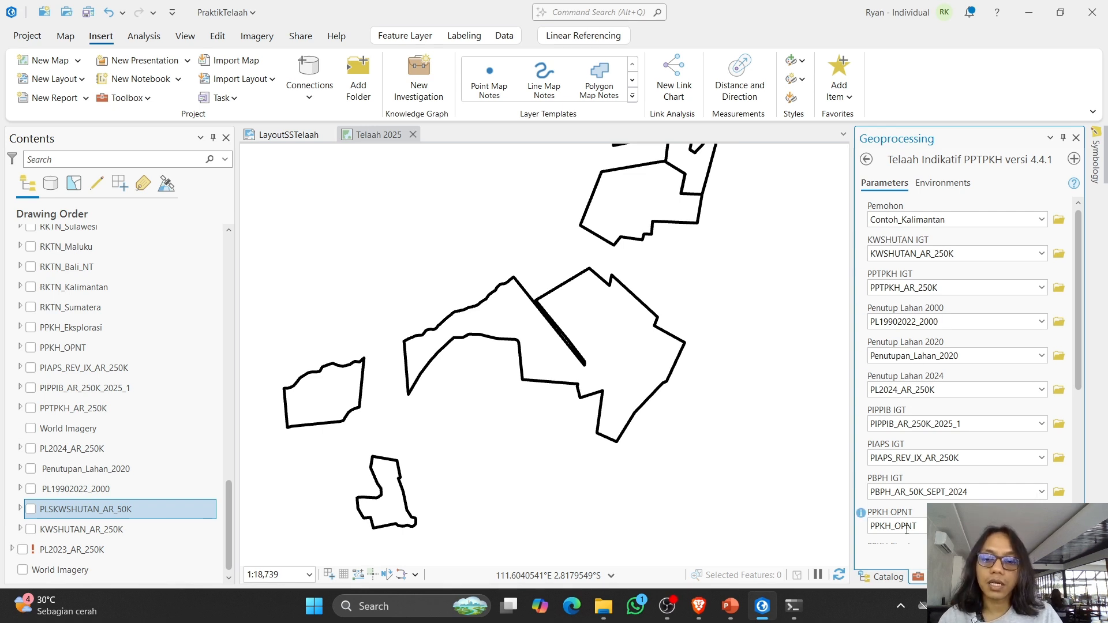
scroll(912, 527, down, 2)
scroll(912, 526, down, 6)
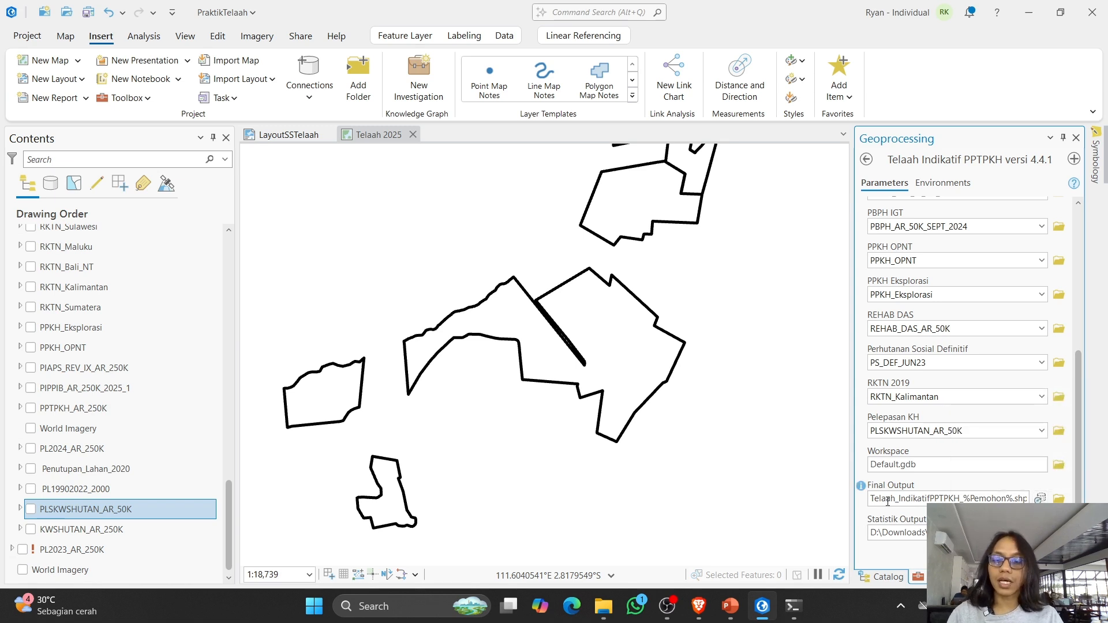
drag(888, 498, 1025, 498)
click(1003, 499)
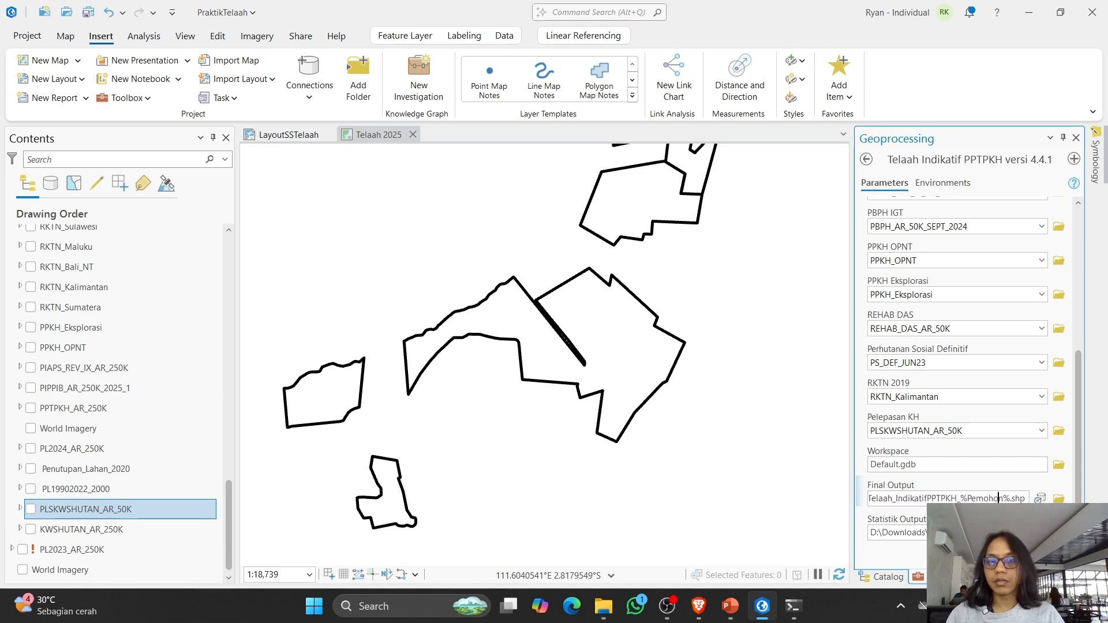
Step: Run the Telaah Indikatif PPTPKH tool and follow its progress messages in an enlarged, detached details window
click(1049, 555)
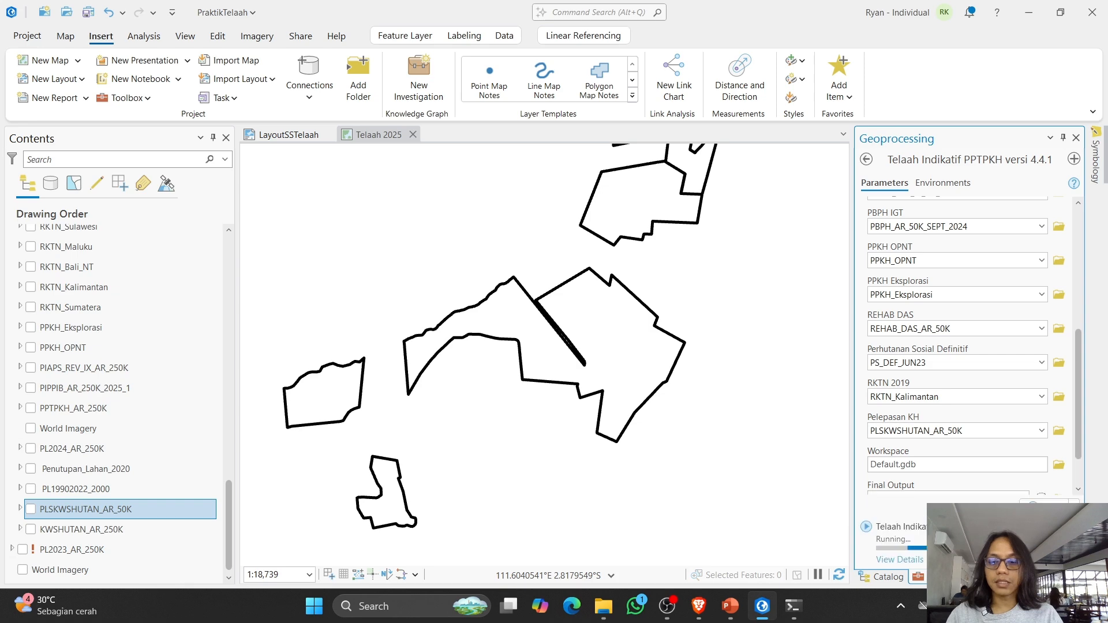
click(899, 559)
drag(554, 225, 409, 123)
drag(564, 314, 811, 430)
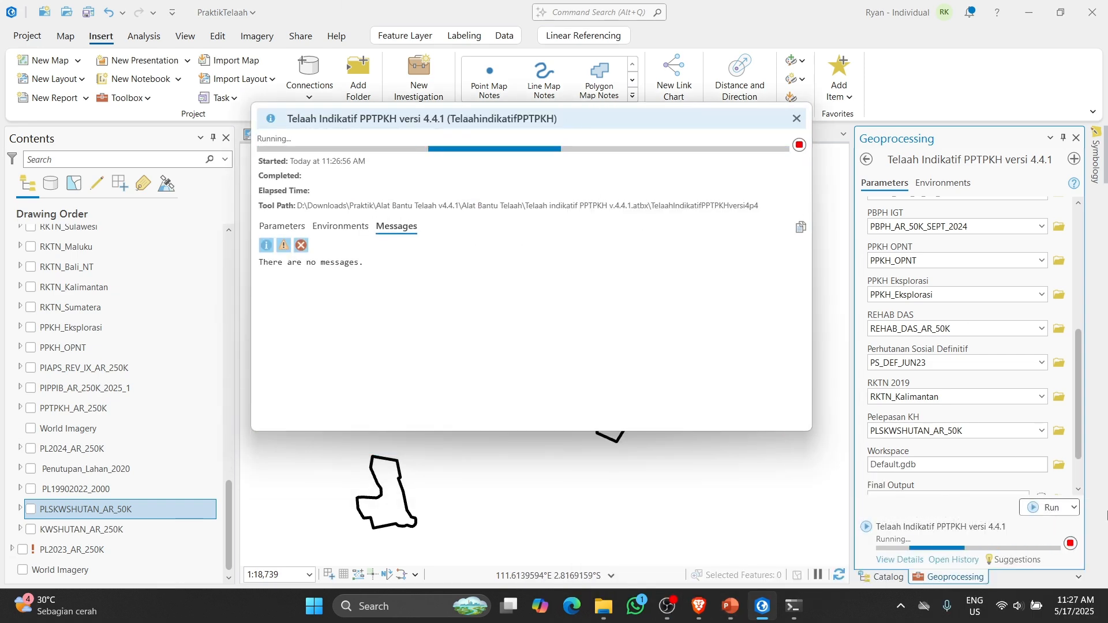
drag(519, 119, 519, 132)
triple_click(312, 275)
click(406, 276)
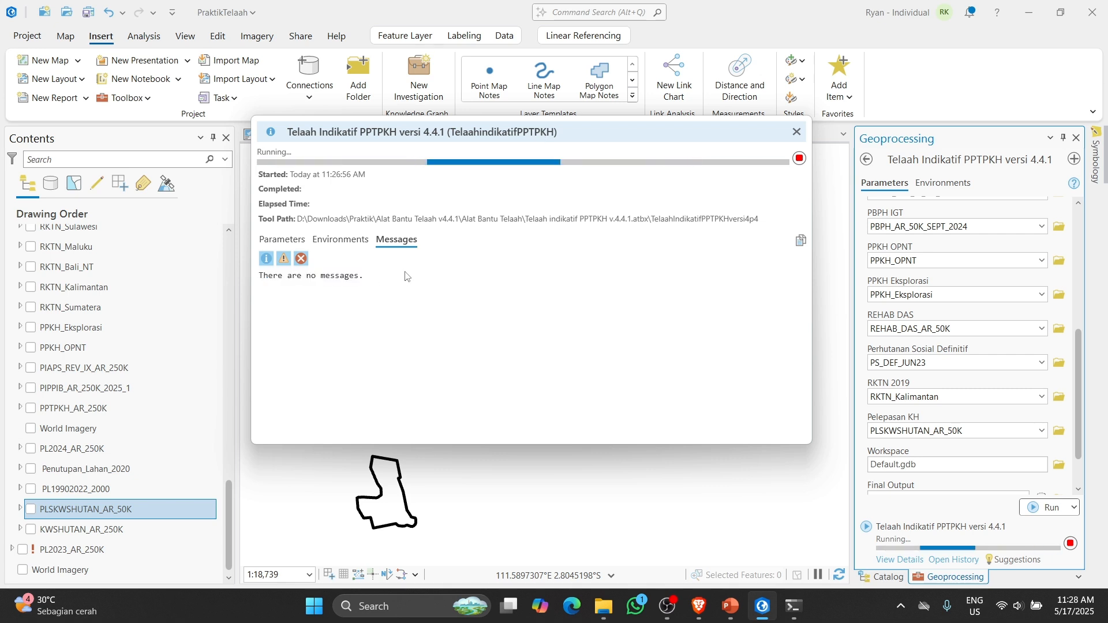
triple_click(406, 275)
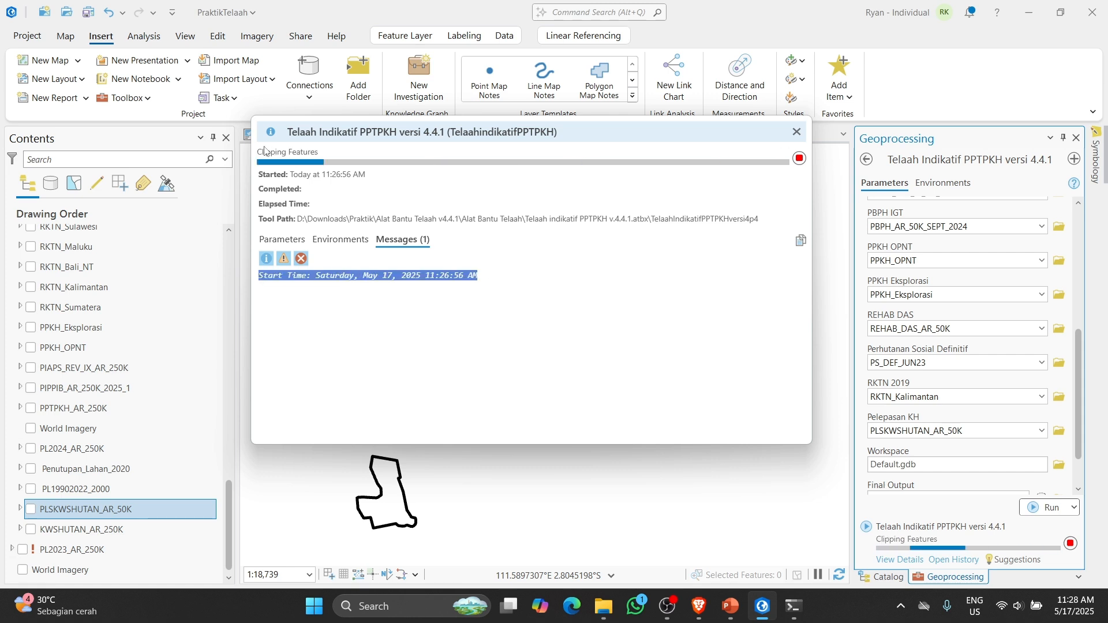
click(407, 276)
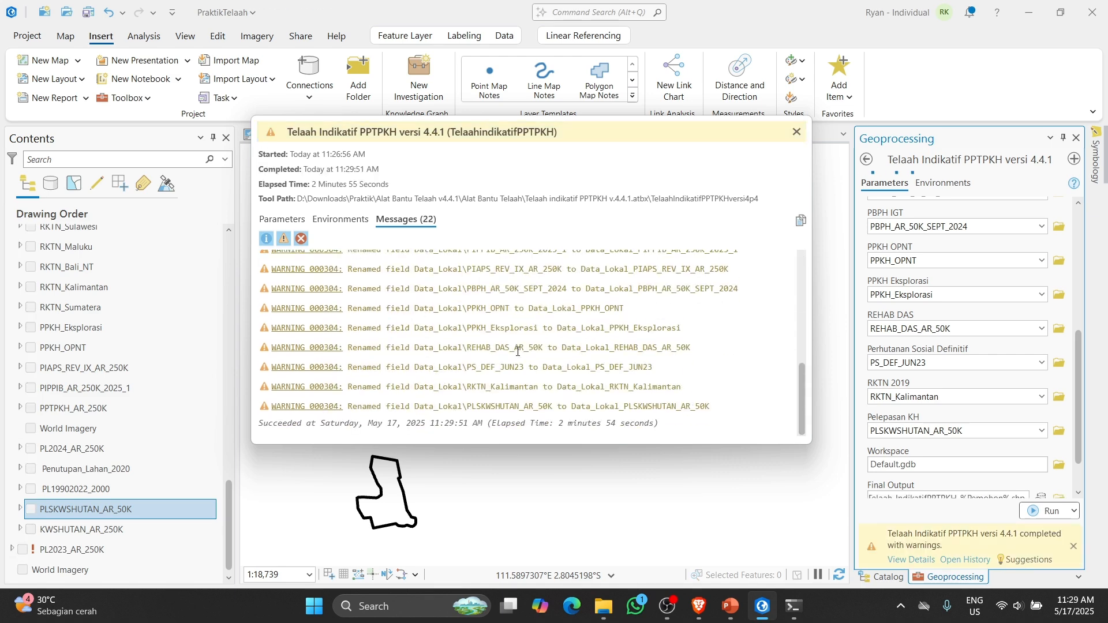
Step: Review the finished run's completion line, elapsed time and the warnings back to the start of the message list
drag(262, 424, 660, 424)
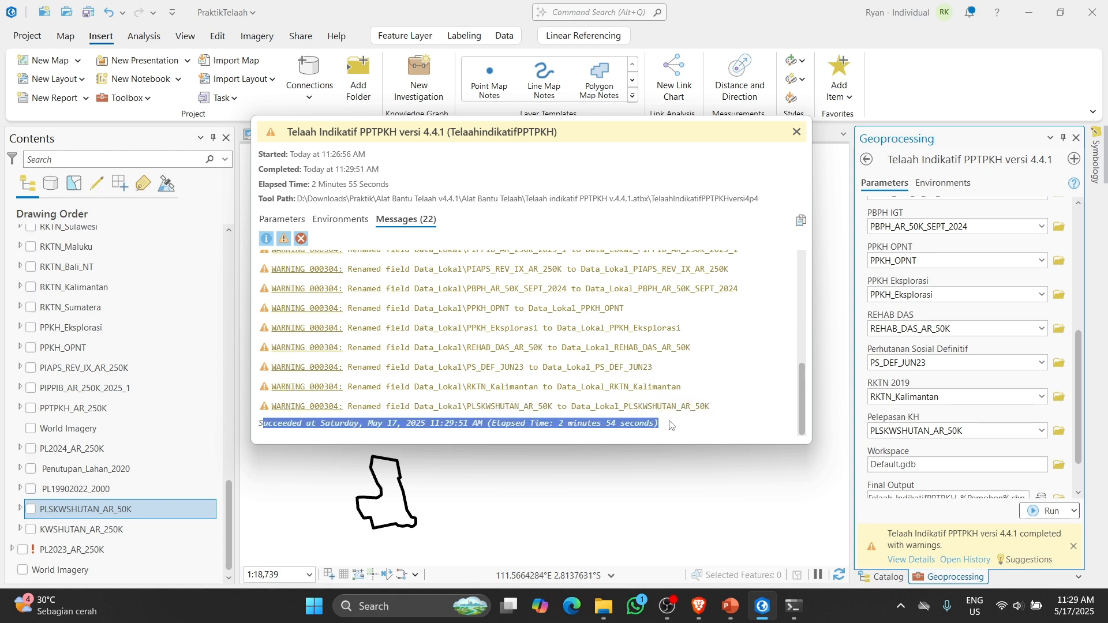
click(613, 423)
drag(562, 422, 654, 419)
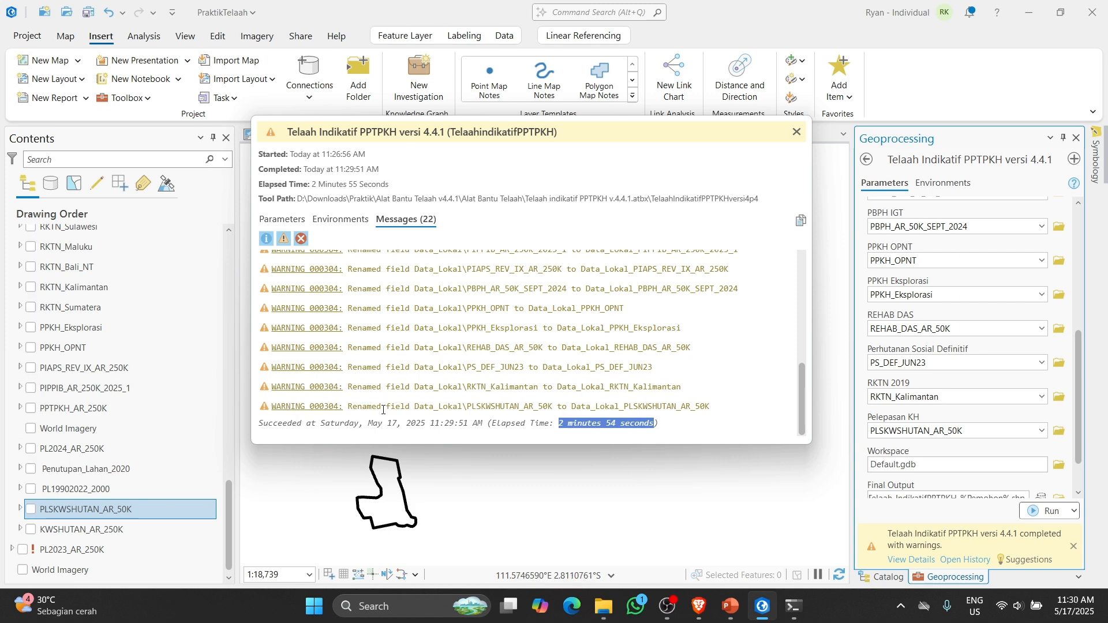
drag(361, 406, 419, 290)
click(434, 320)
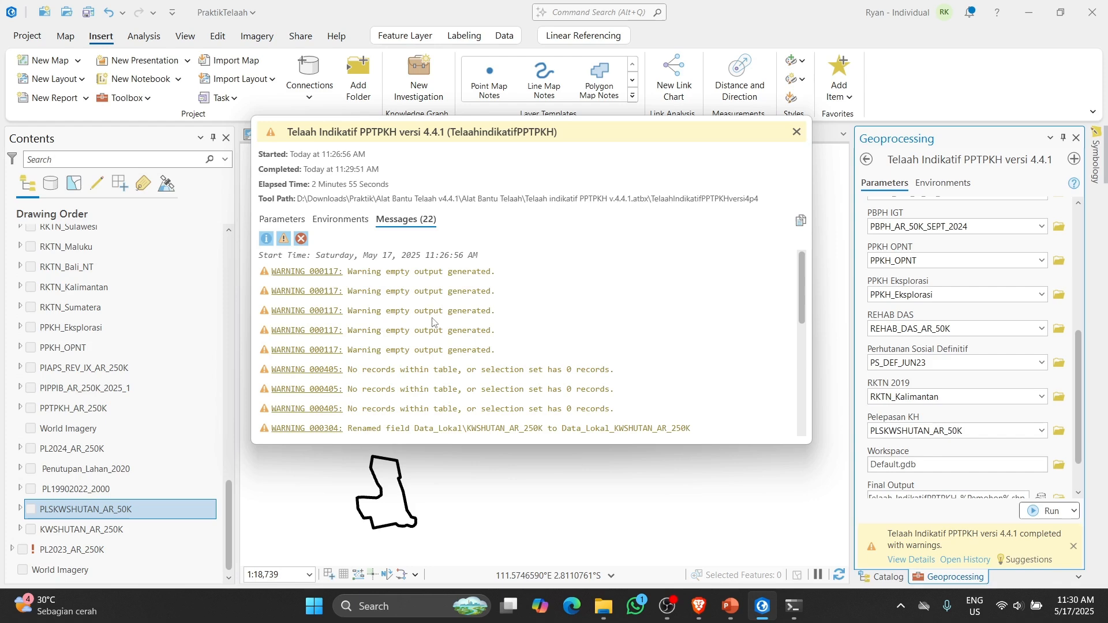
Step: Switch to File Explorer, open the HasilTelaah25 folder and open the resulting Contoh_Kalimantan workbook maximized in Excel
click(602, 607)
double_click(176, 341)
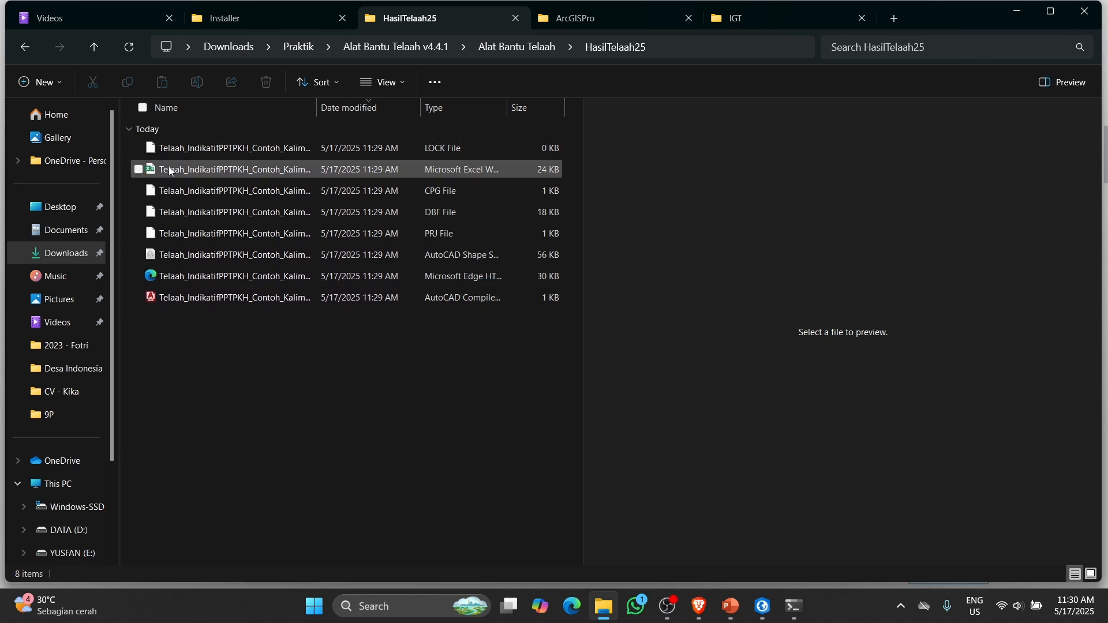
click(170, 169)
double_click(170, 170)
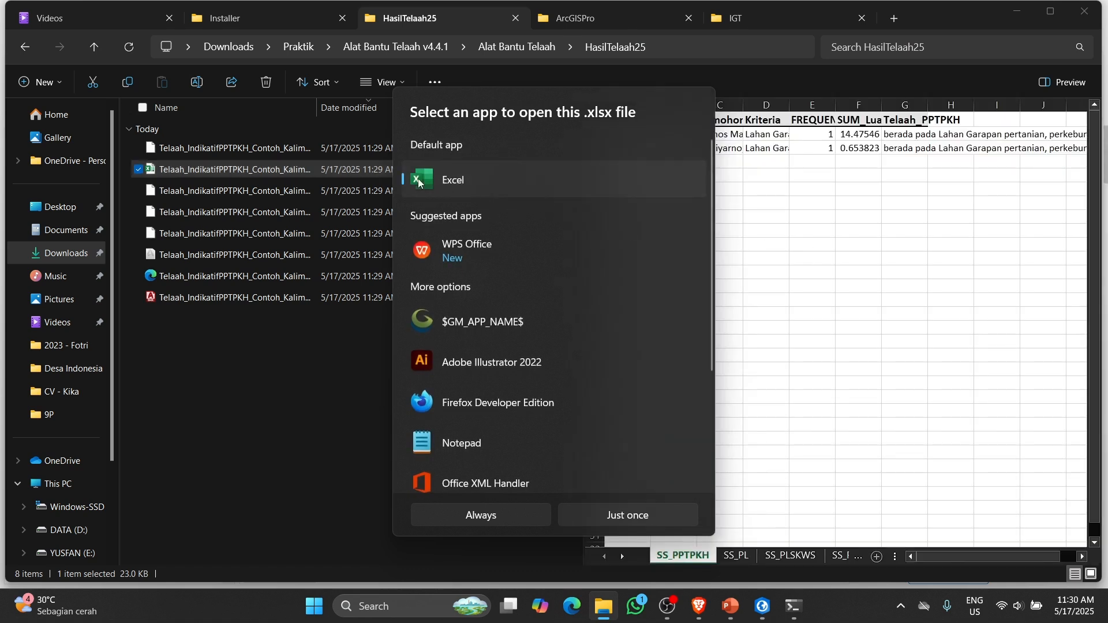
double_click(449, 184)
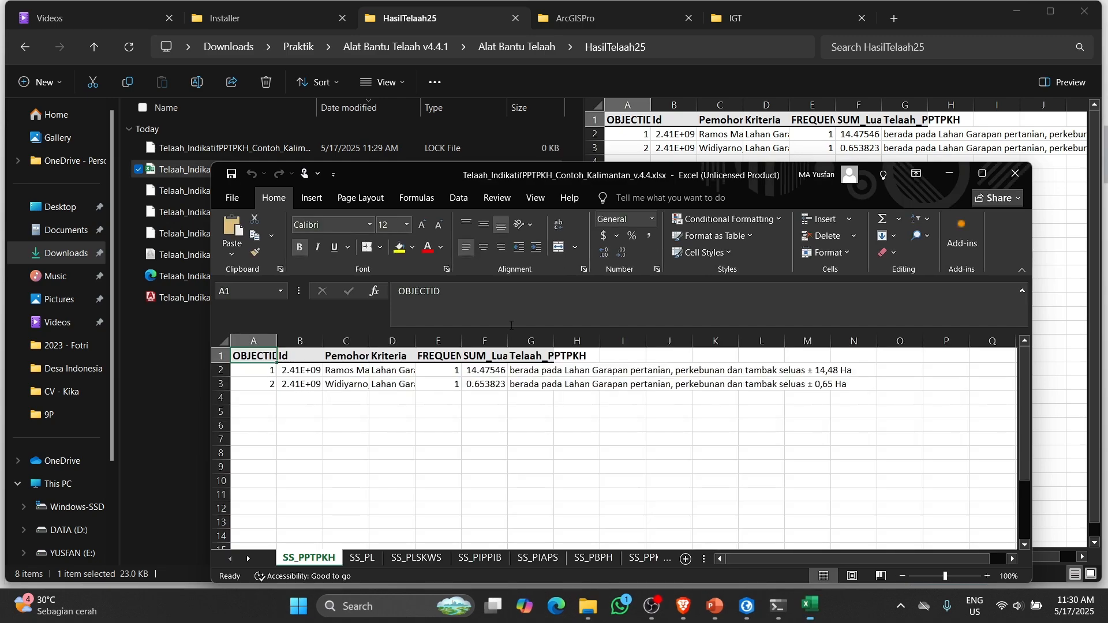
click(982, 173)
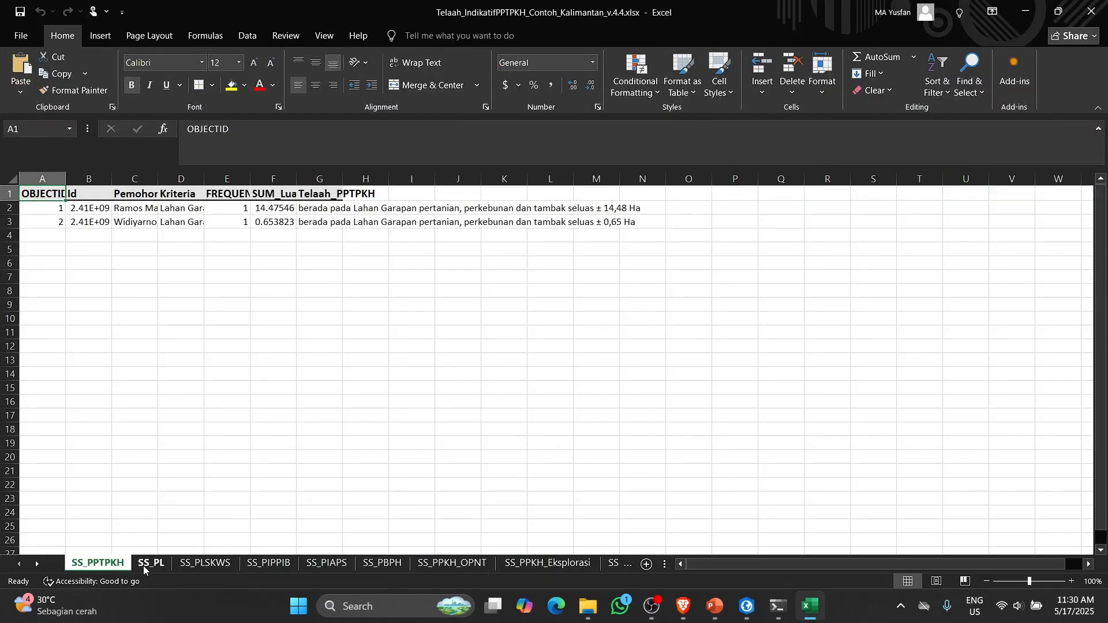
Step: Look through the workbook's result sheets one after another, from SS_PL through SS_Kesimpulan to SumberData
click(147, 564)
click(205, 564)
click(267, 564)
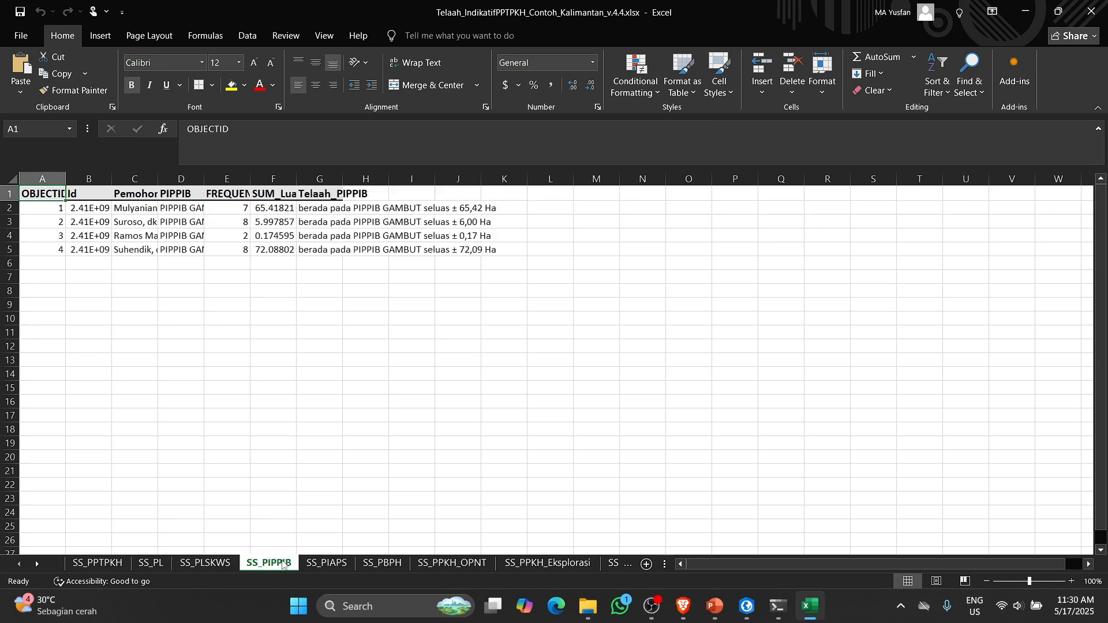
click(334, 564)
click(382, 564)
click(452, 564)
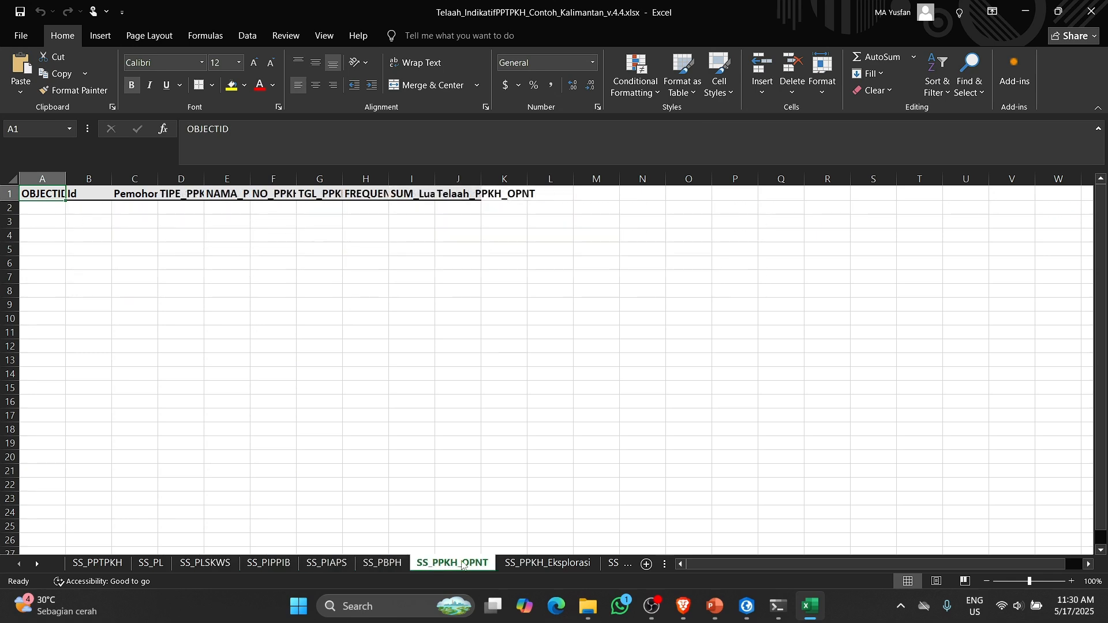
click(546, 564)
click(608, 564)
click(609, 565)
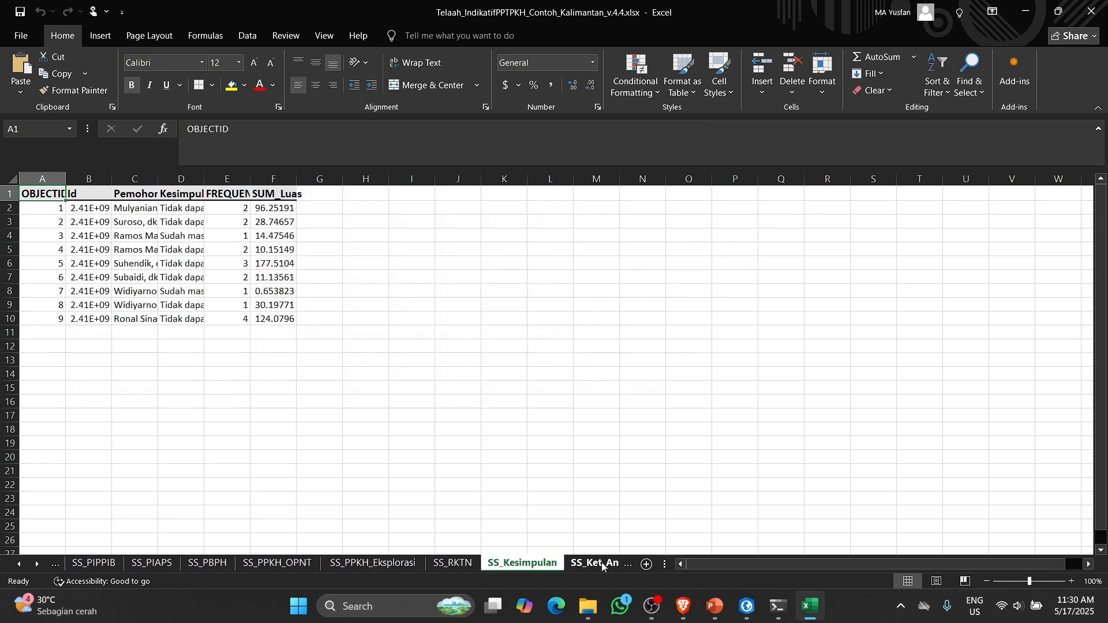
click(608, 566)
click(607, 568)
click(605, 565)
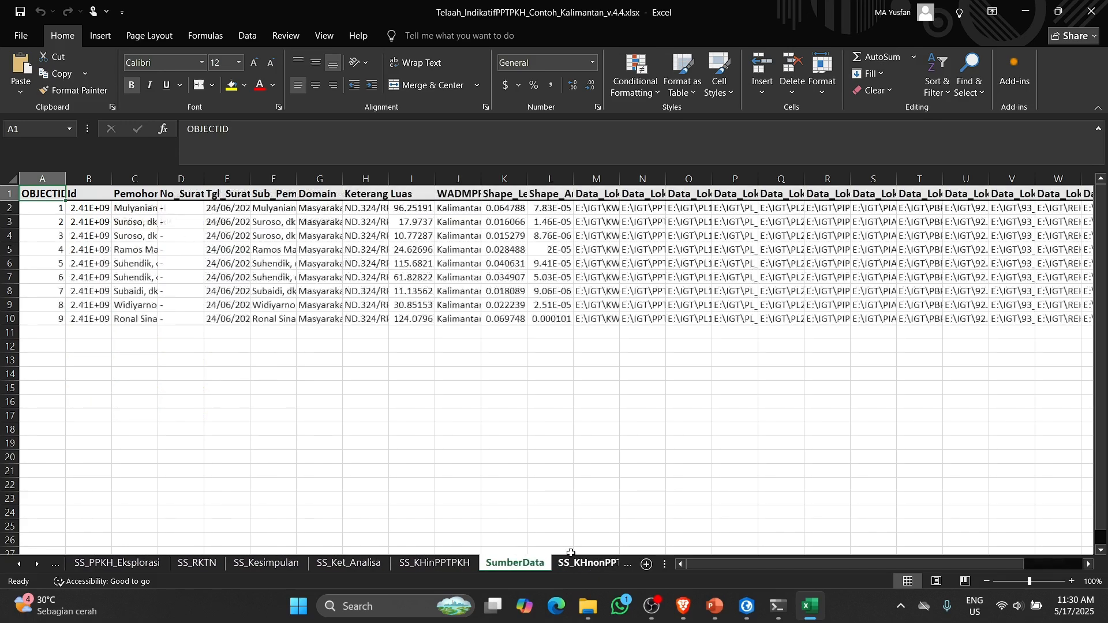
Step: Examine the Data_Lokal column headings and the KWSHUTAN_AR_250K source path on the SumberData sheet
click(595, 207)
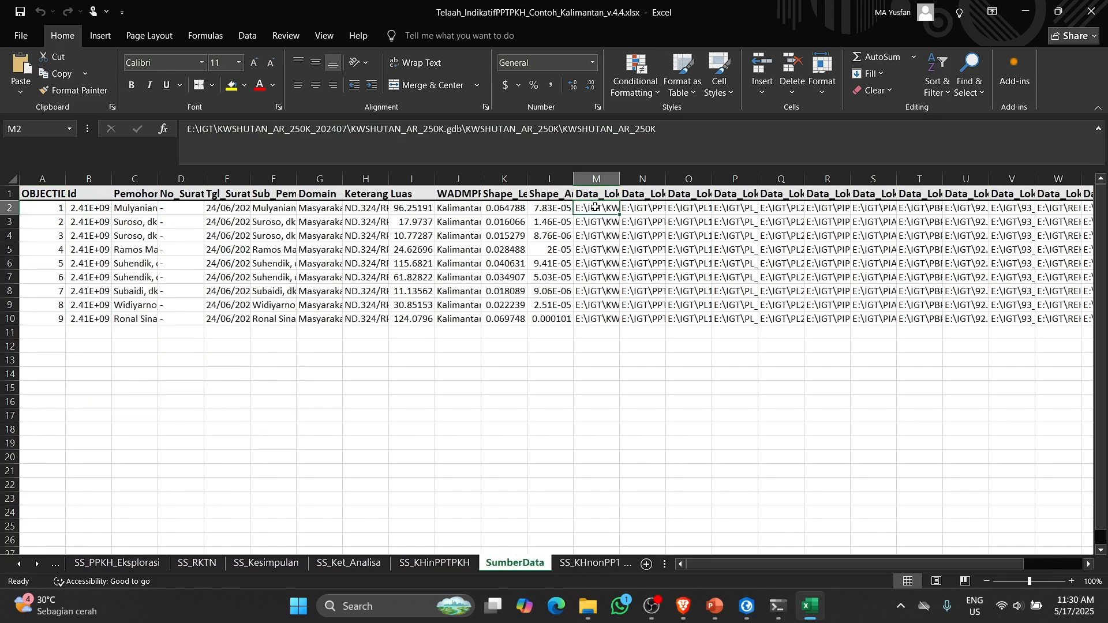
click(595, 176)
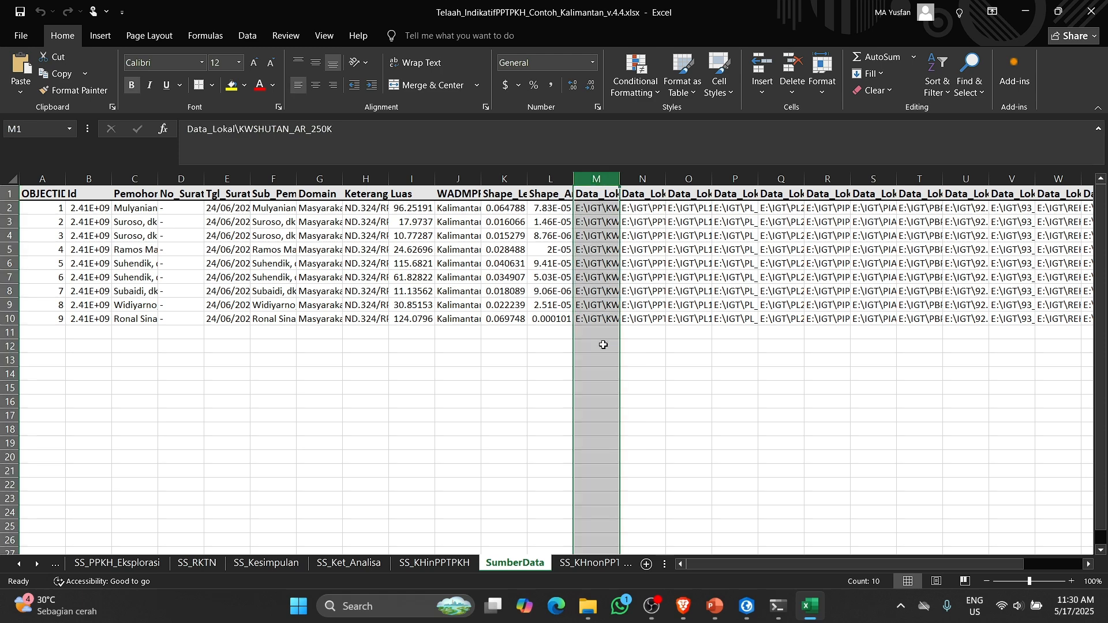
key(Right)
key(Right)
key(Right)
key(Right)
key(Right)
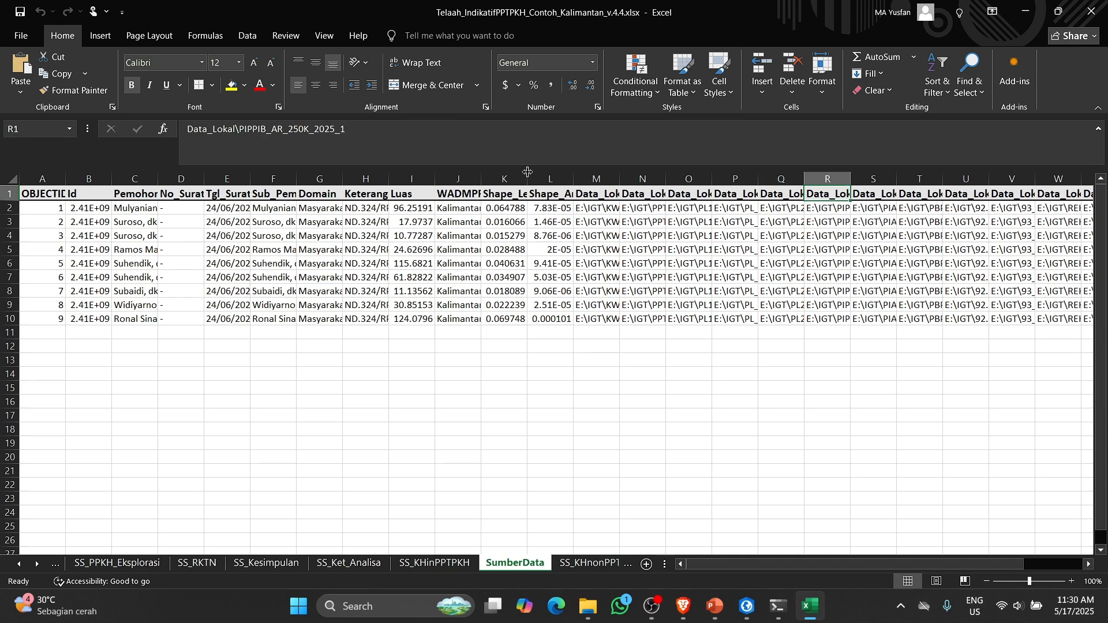
drag(551, 179, 502, 180)
click(603, 176)
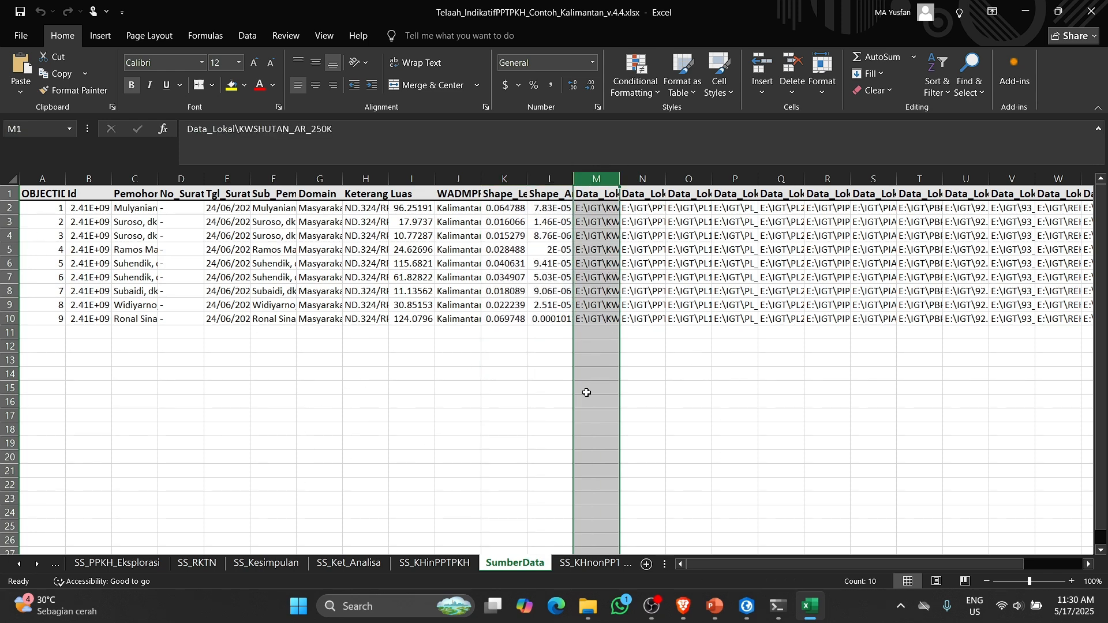
Step: Read the source data paths along row 9 of SumberData, finishing at the path in the Contoh_Kalimantan column
click(652, 301)
key(Right)
key(Right)
key(Right)
key(Right)
key(Right)
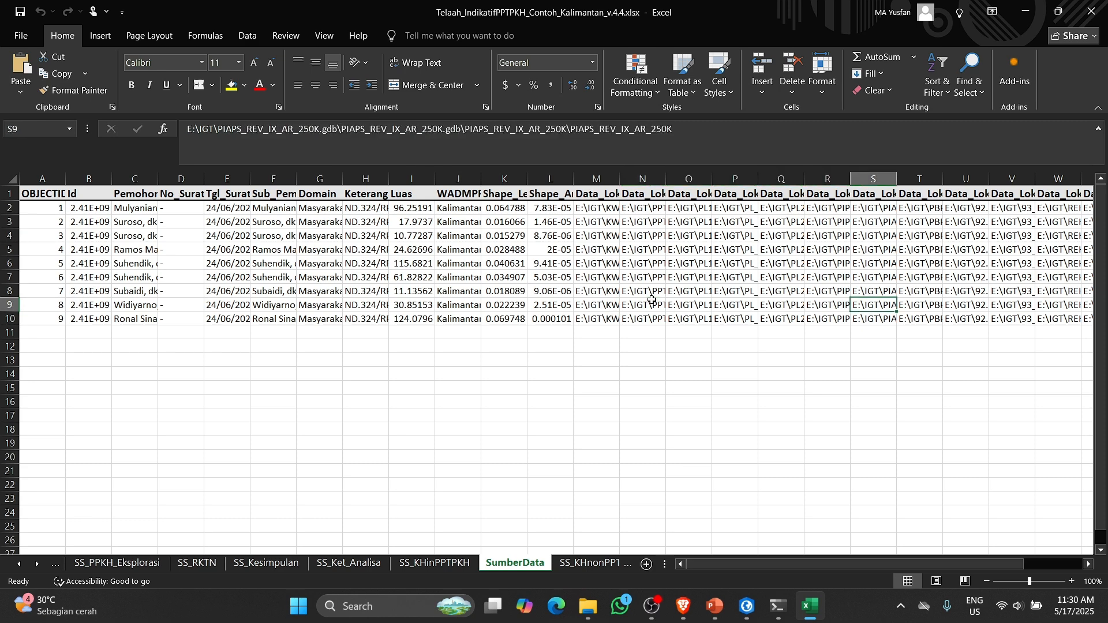
key(Right)
key(Right)
key(Right)
key(Right)
key(Right)
key(Right)
key(Right)
key(Right)
key(Right)
key(Right)
key(Right)
key(Right)
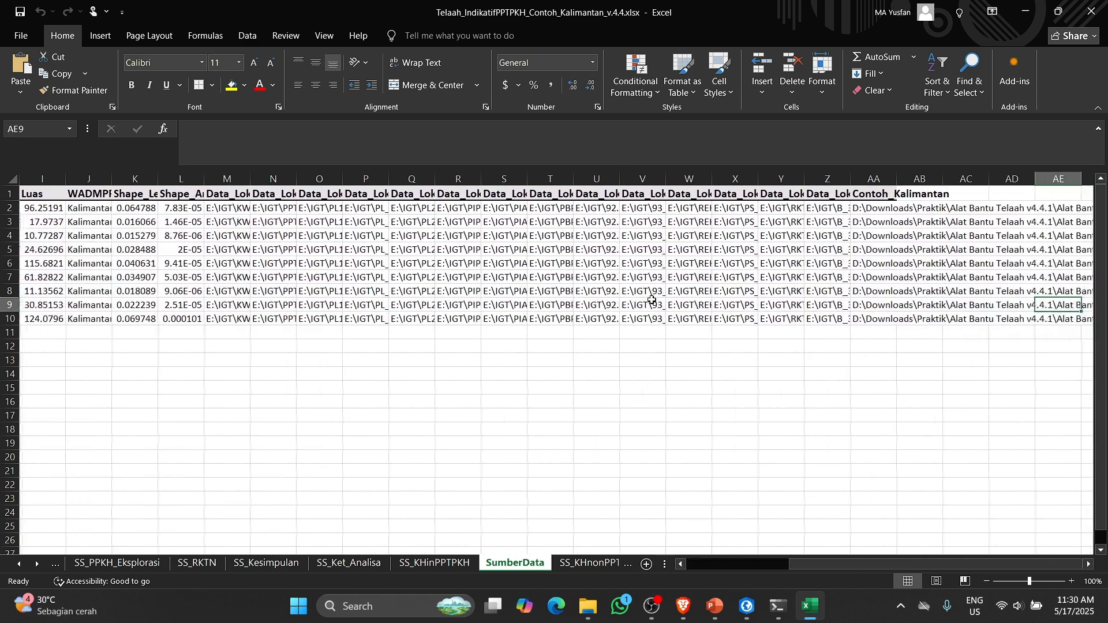
key(Left)
key(Left)
key(Left)
key(Left)
key(Left)
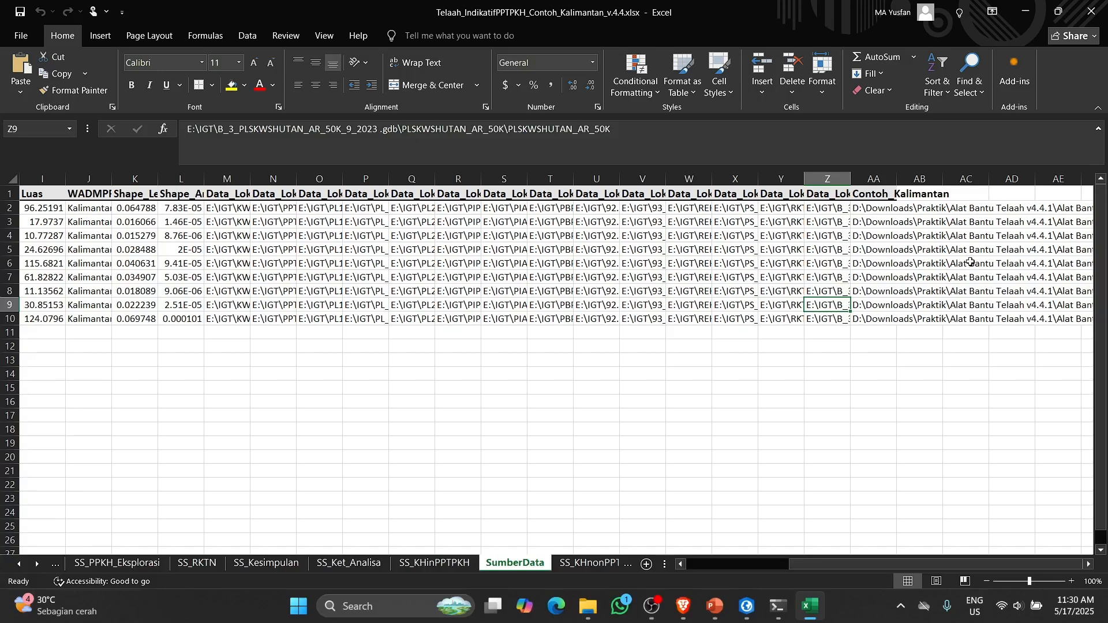
click(876, 209)
Step: Look at the SS_KHnonPPTPKH and SS_KWS sheets and go back to the SS_Kesimpulan sheet
click(577, 563)
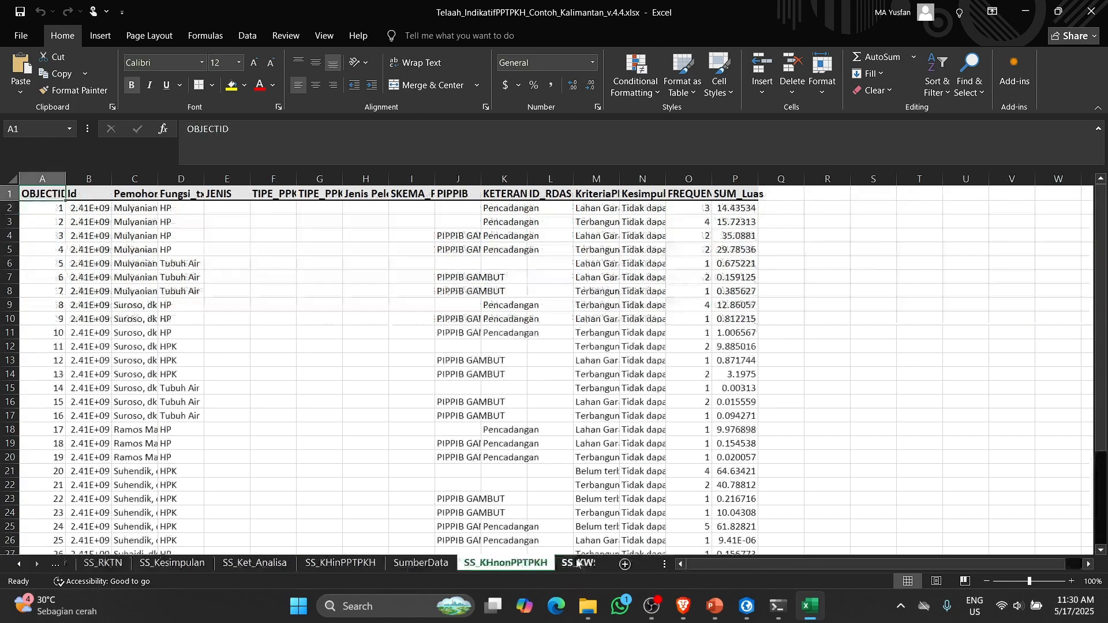
click(577, 563)
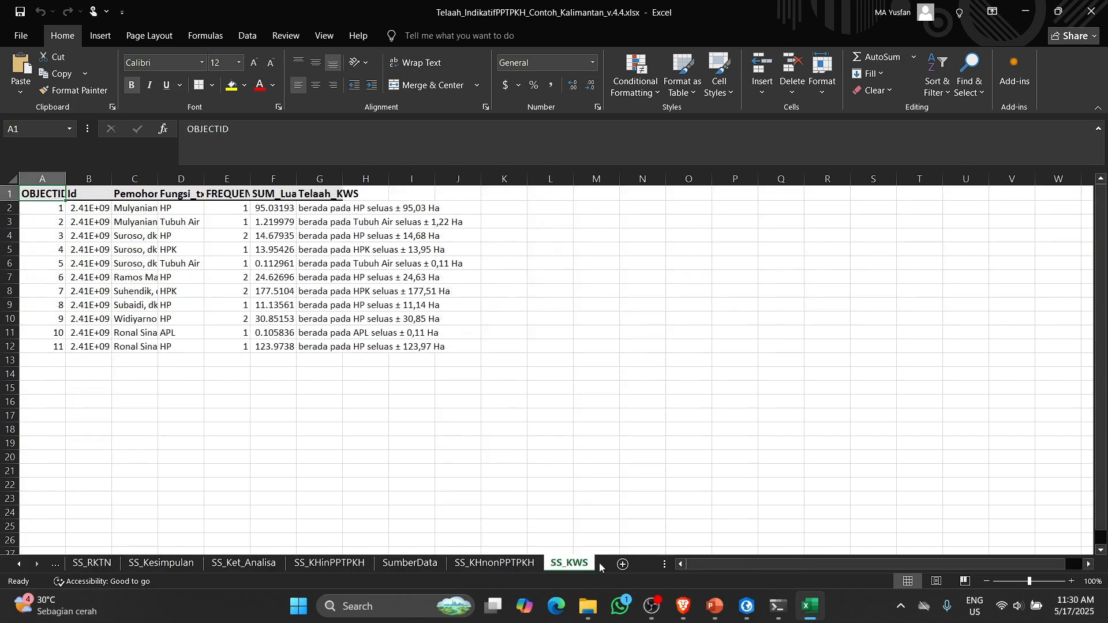
key(ctrl+Page_Up)
key(ctrl+Page_Up)
key(ctrl+Page_Up)
key(ctrl+Page_Up)
key(ctrl+Page_Up)
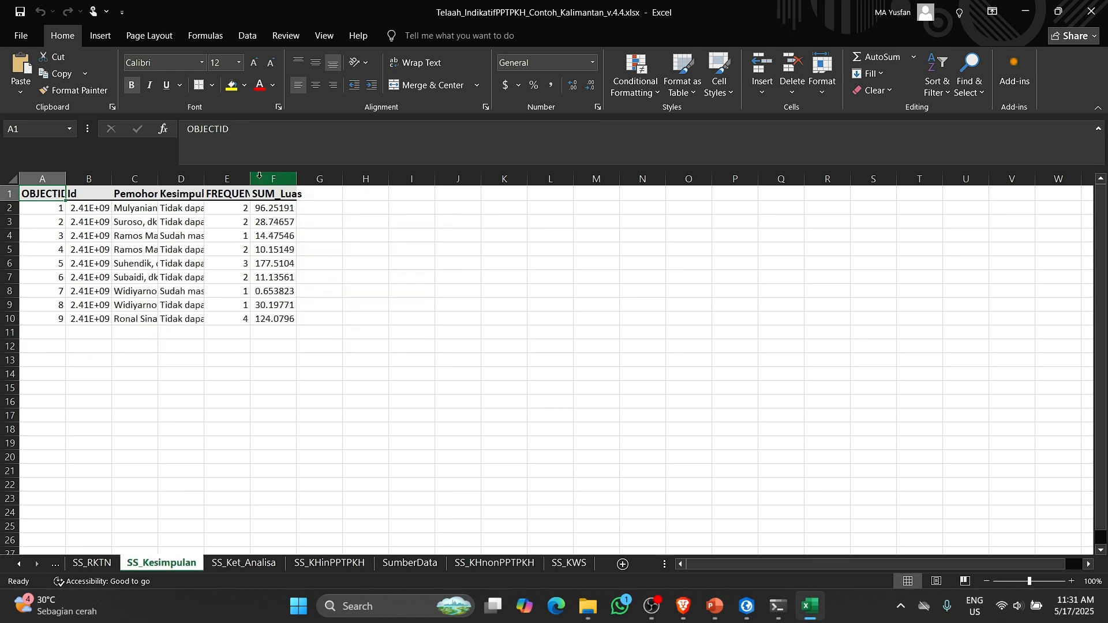
Step: Widen the Kesimpulan column to read the full conclusions, and close the workbook without saving
drag(204, 176, 356, 175)
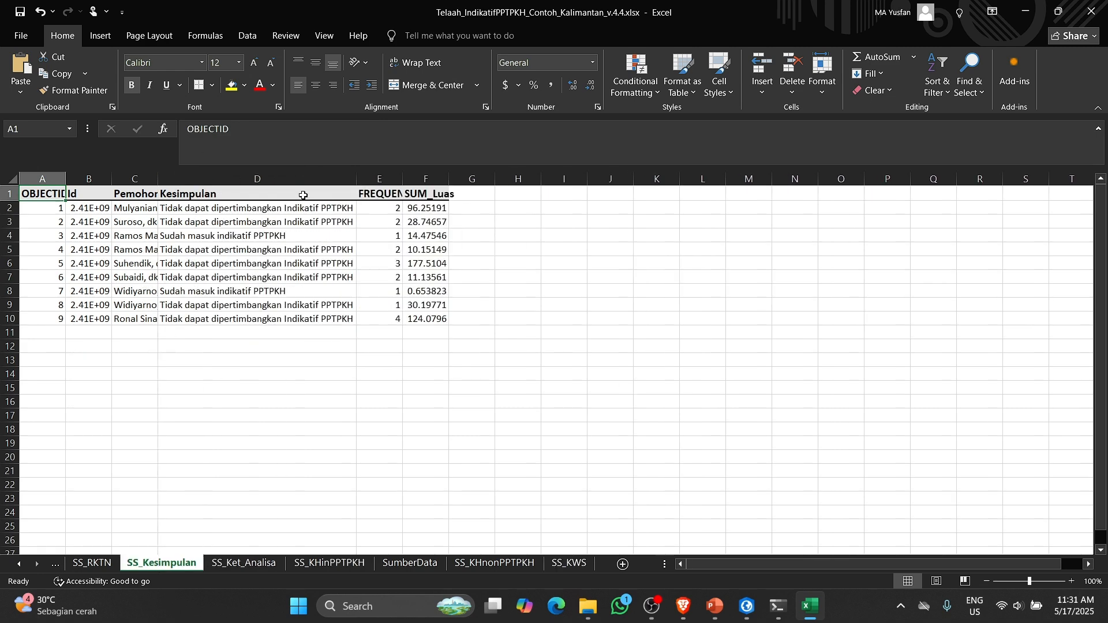
click(1096, 13)
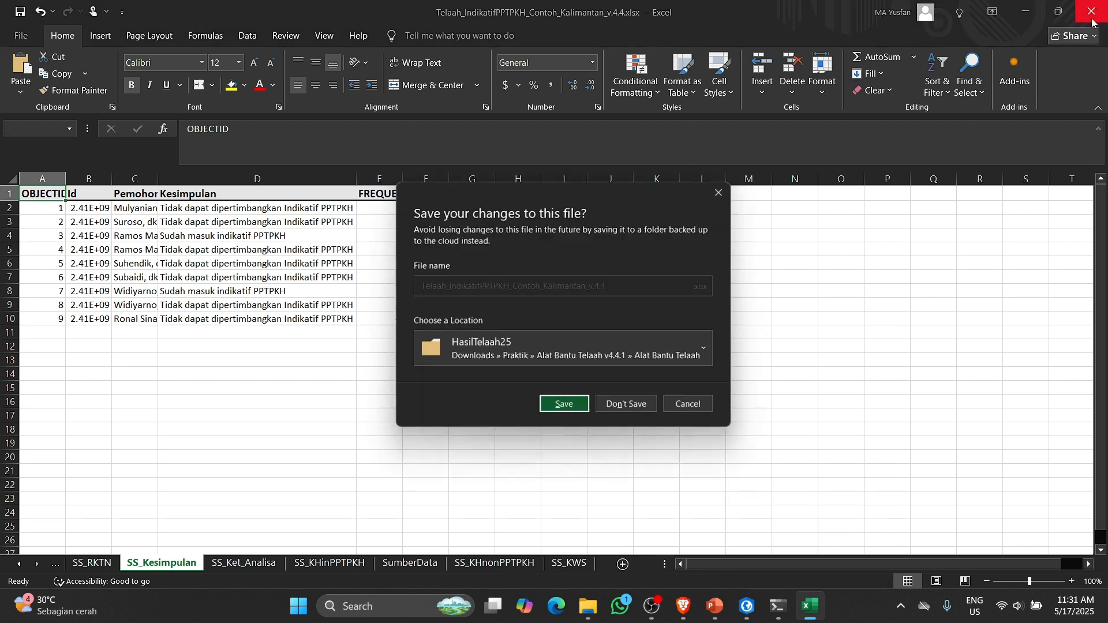
click(629, 408)
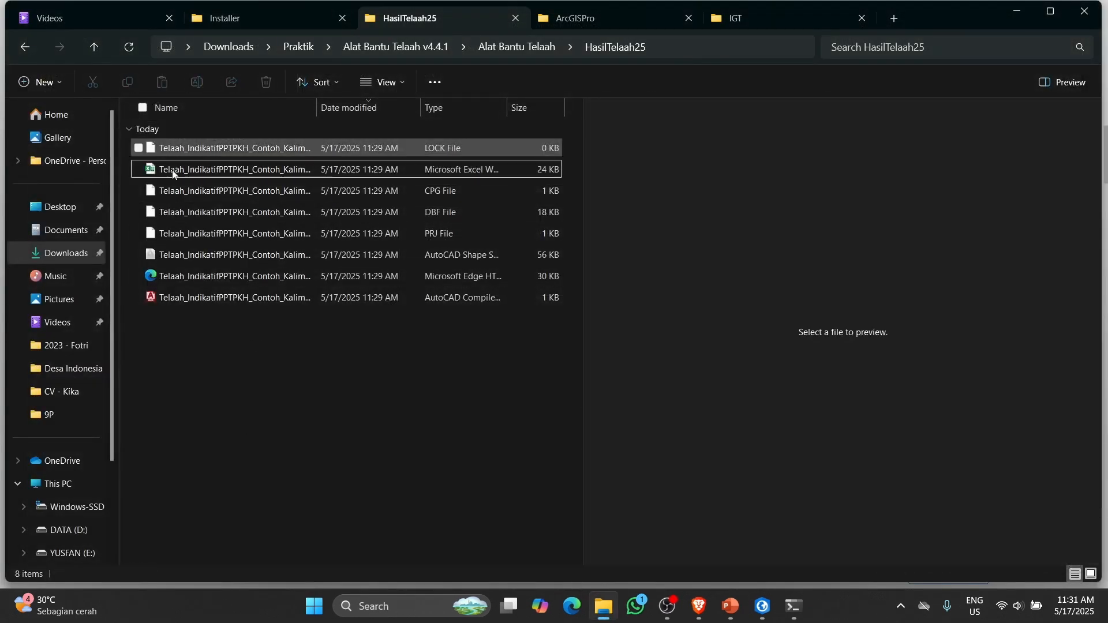
Step: Switch back to ArcGIS Pro, close the tool's run details window and bring up the project catalog
click(763, 606)
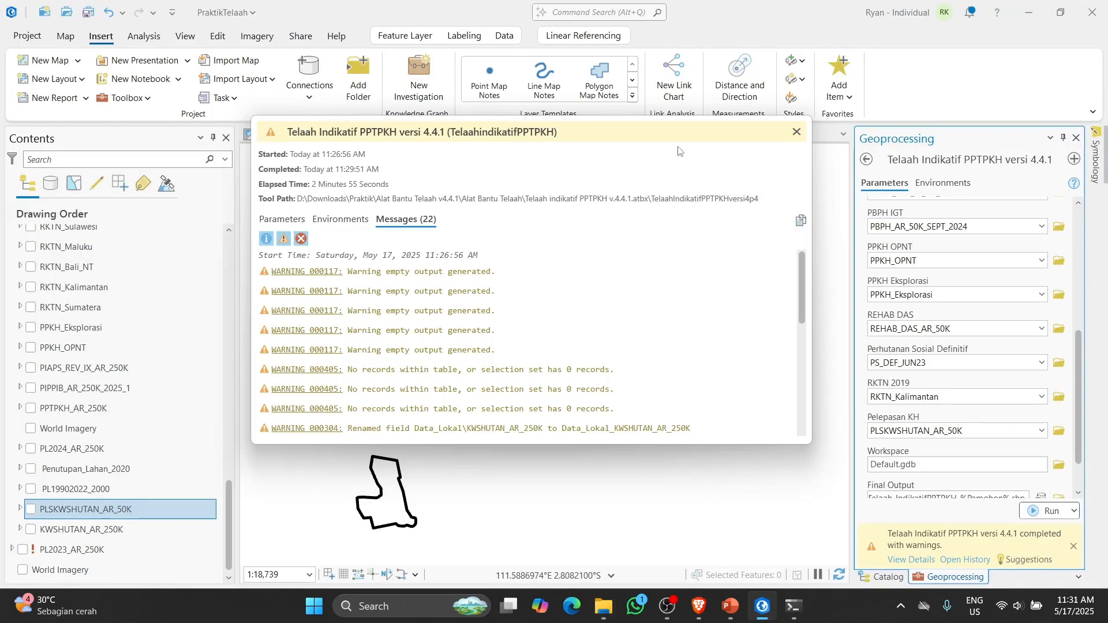
click(795, 132)
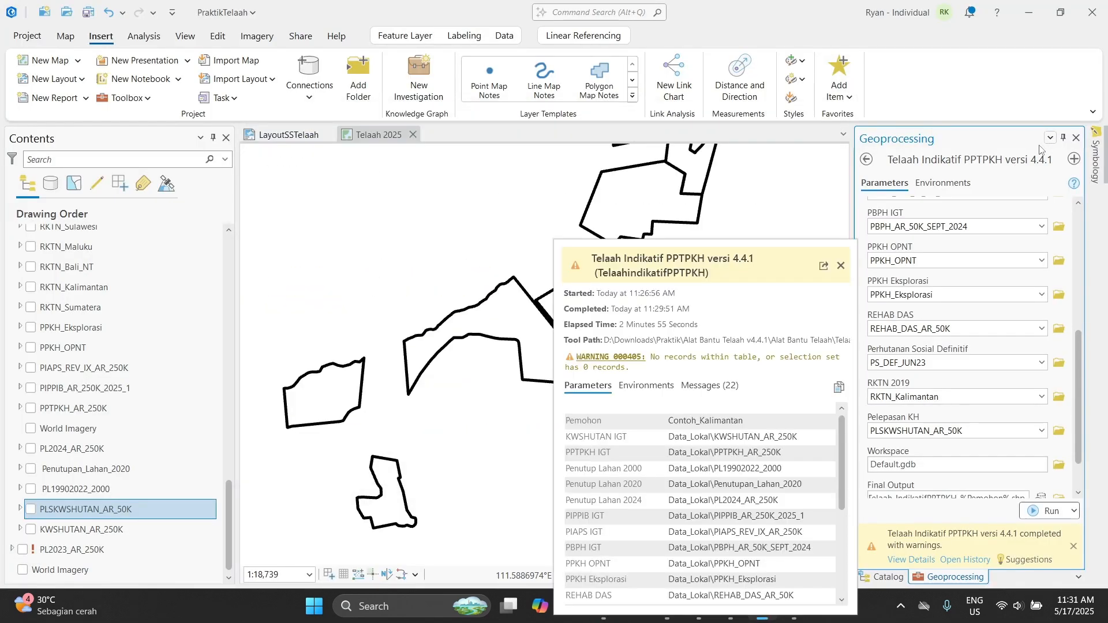
click(881, 577)
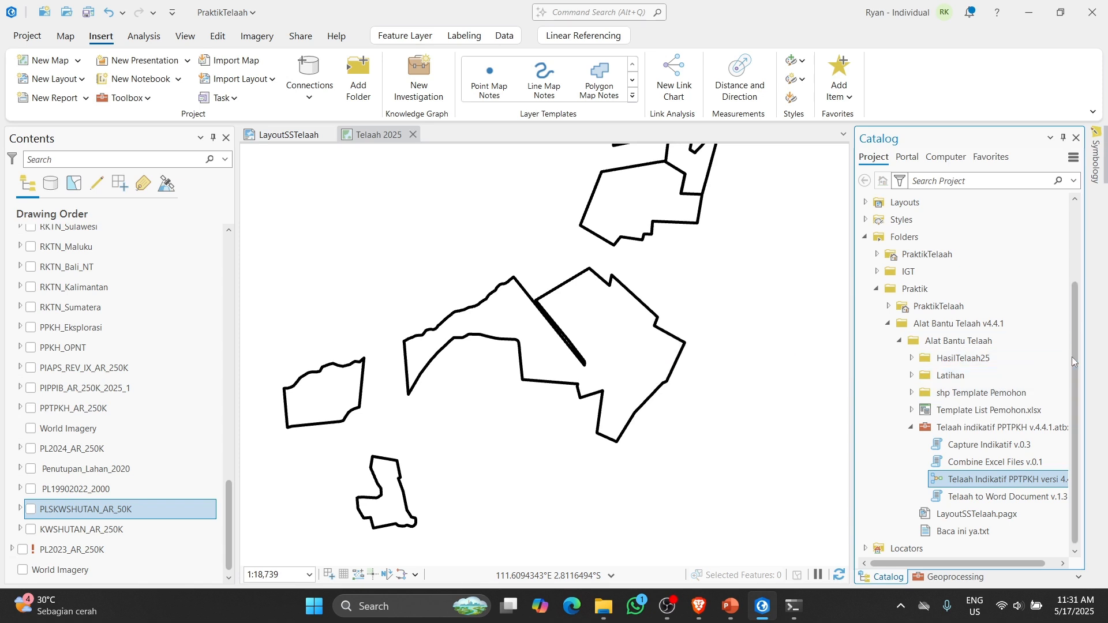
Step: Collapse the Folders and Maps groups in the project catalog, leaving Toolboxes and Databases expanded
click(875, 289)
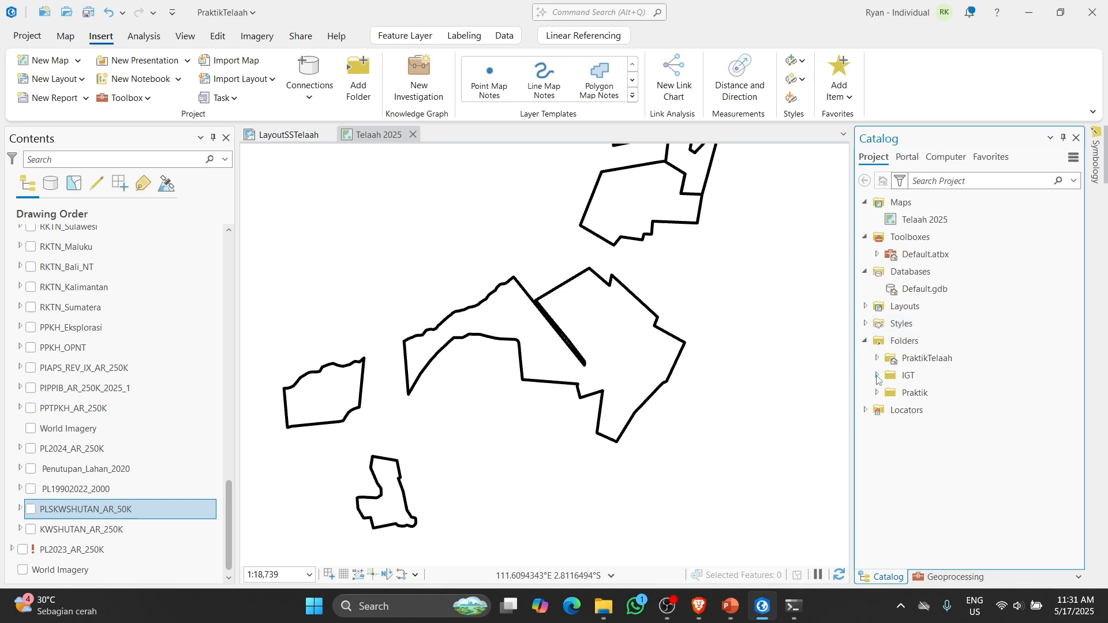
click(877, 392)
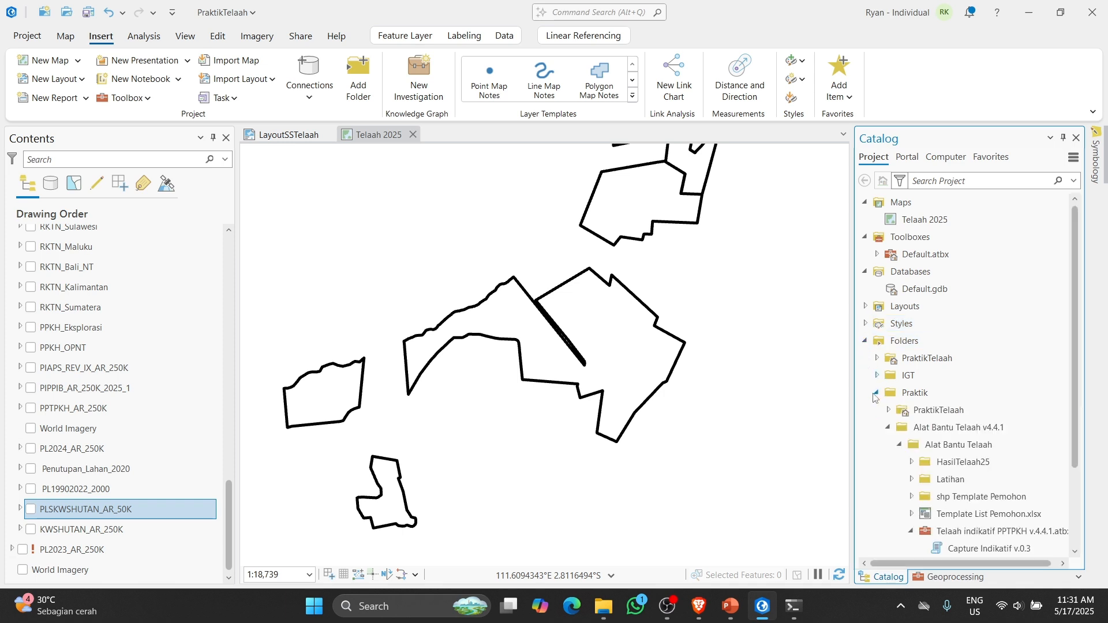
click(865, 341)
click(865, 203)
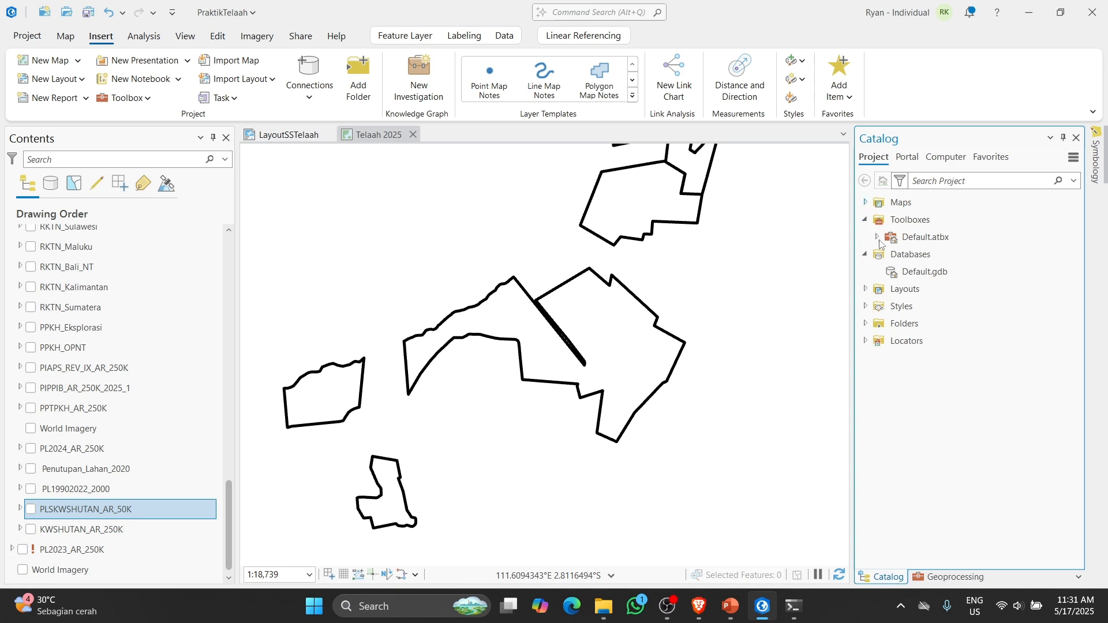
Step: Open the Capture Indikatif v.0.3 tool from the Telaah indikatif PPTPKH v.4.4.1 toolbox in the Alat Bantu Telaah folder
click(865, 323)
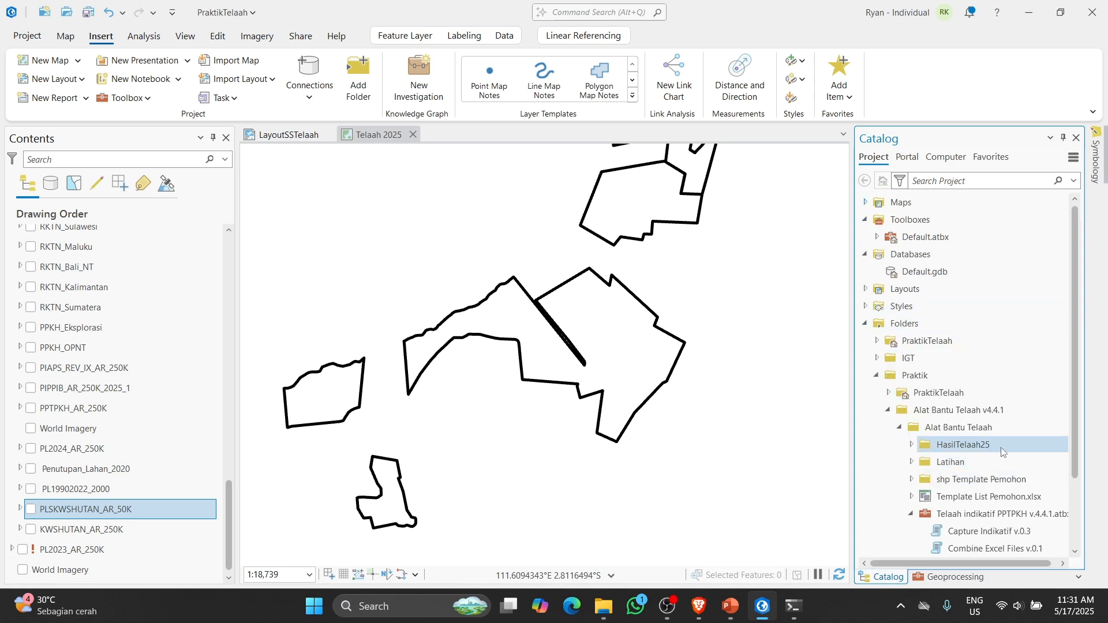
scroll(981, 461, down, 2)
click(1022, 479)
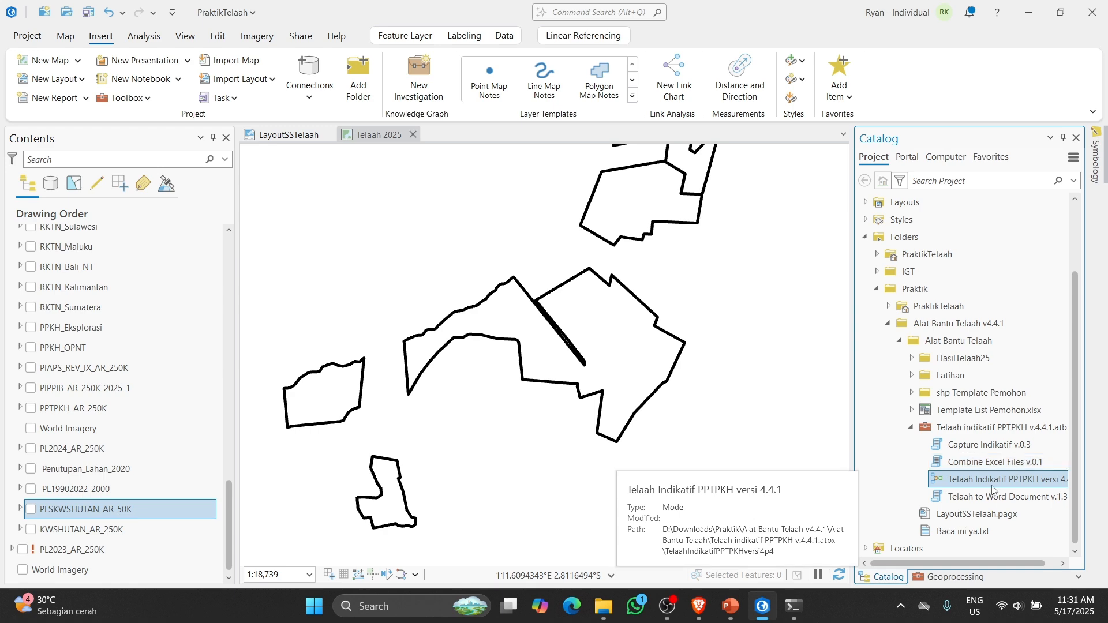
ctrl+click(960, 498)
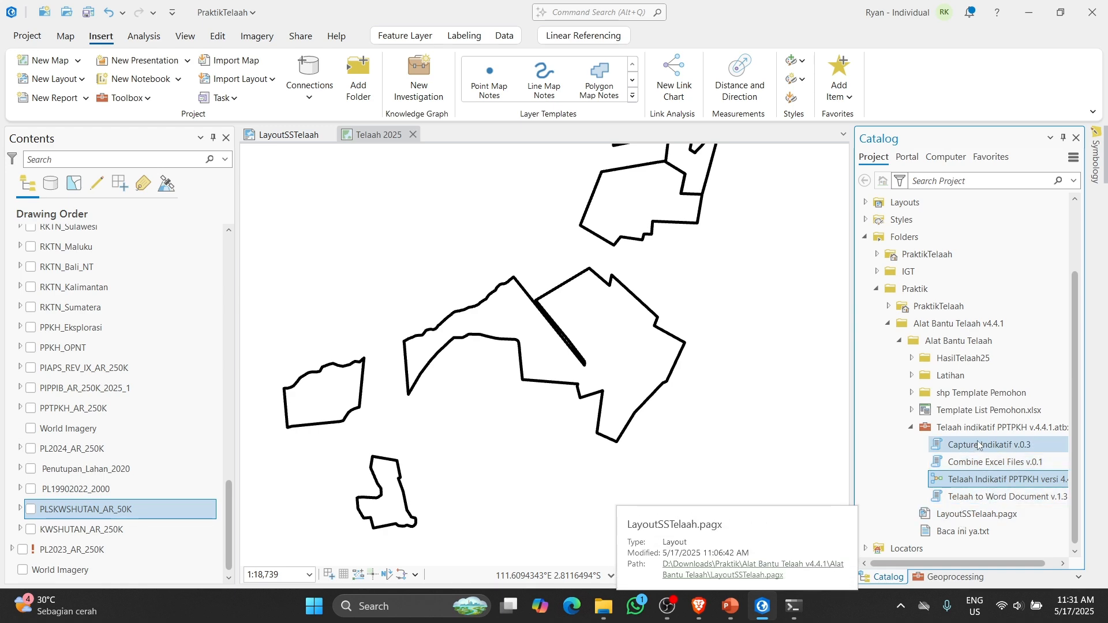
scroll(115, 375, up, 15)
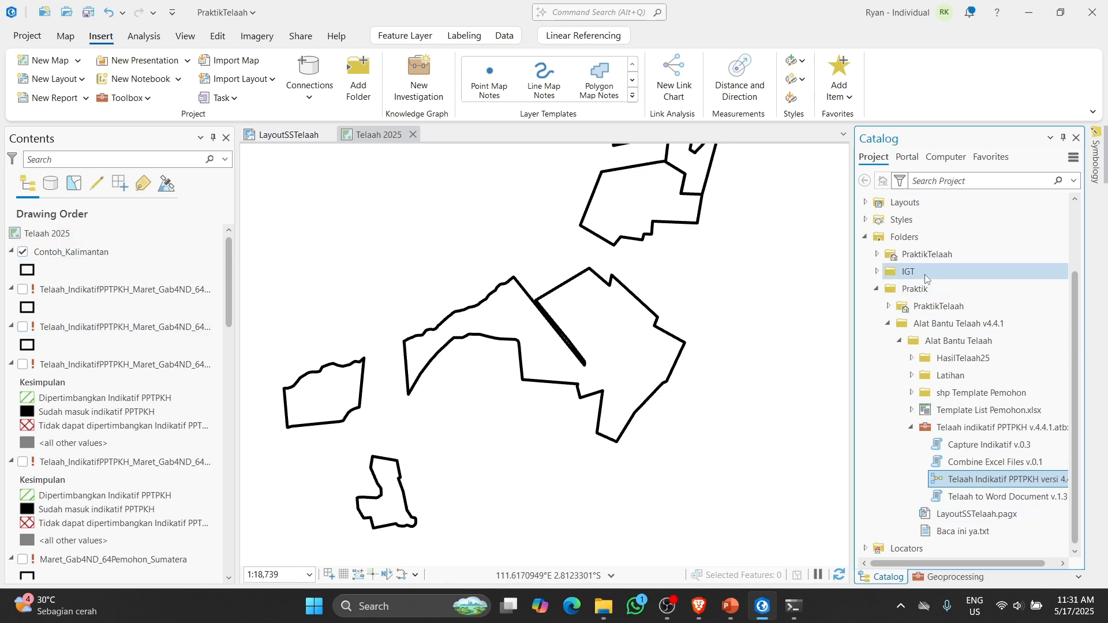
click(973, 448)
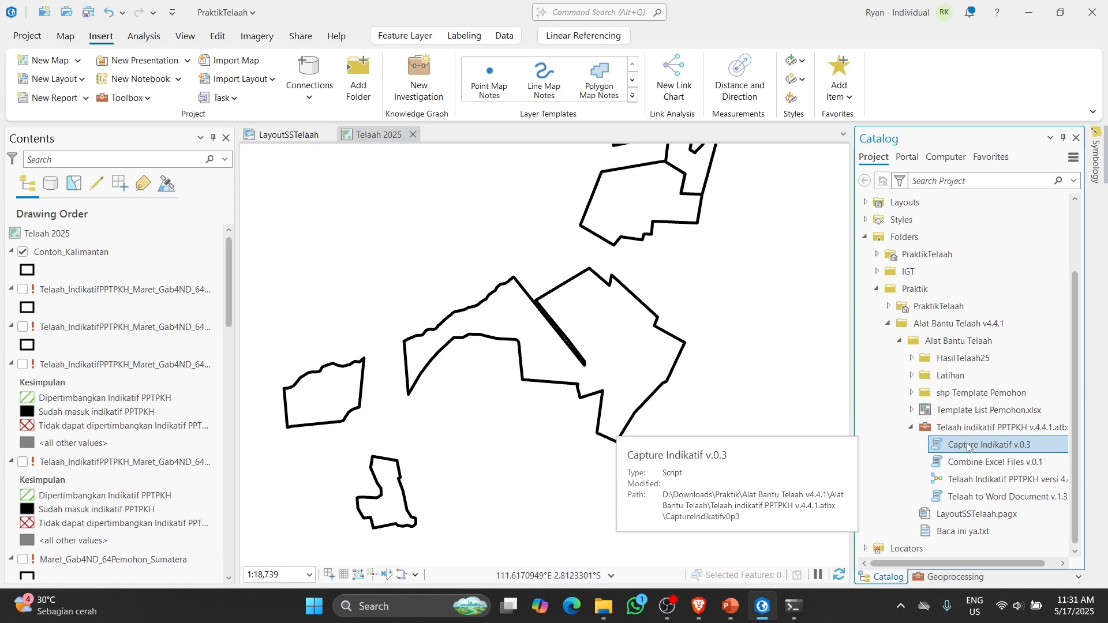
double_click(993, 448)
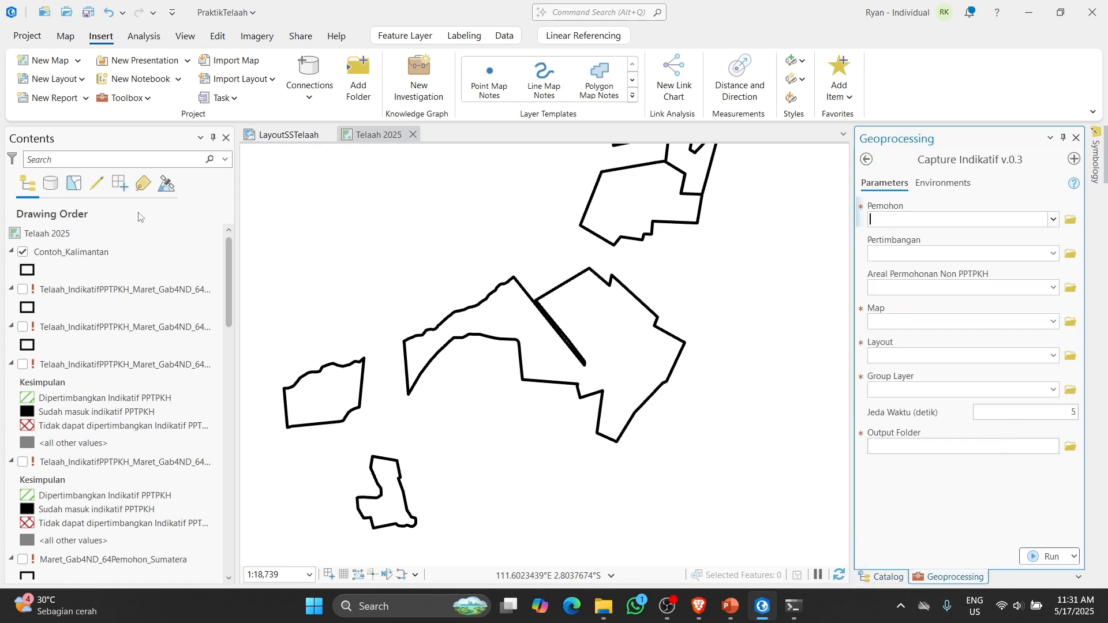
Step: Set Contoh_Kalimantan as the Pemohon layer and read the description of the optional Pertimbangan parameter
click(42, 260)
drag(50, 253, 905, 217)
right_click(905, 216)
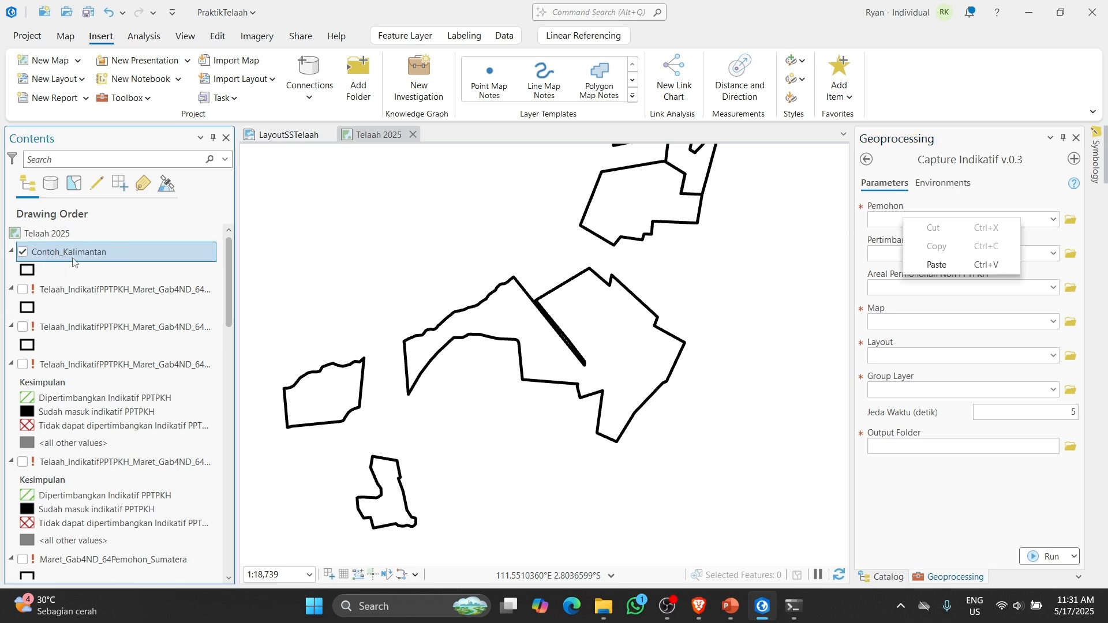
drag(70, 258, 917, 220)
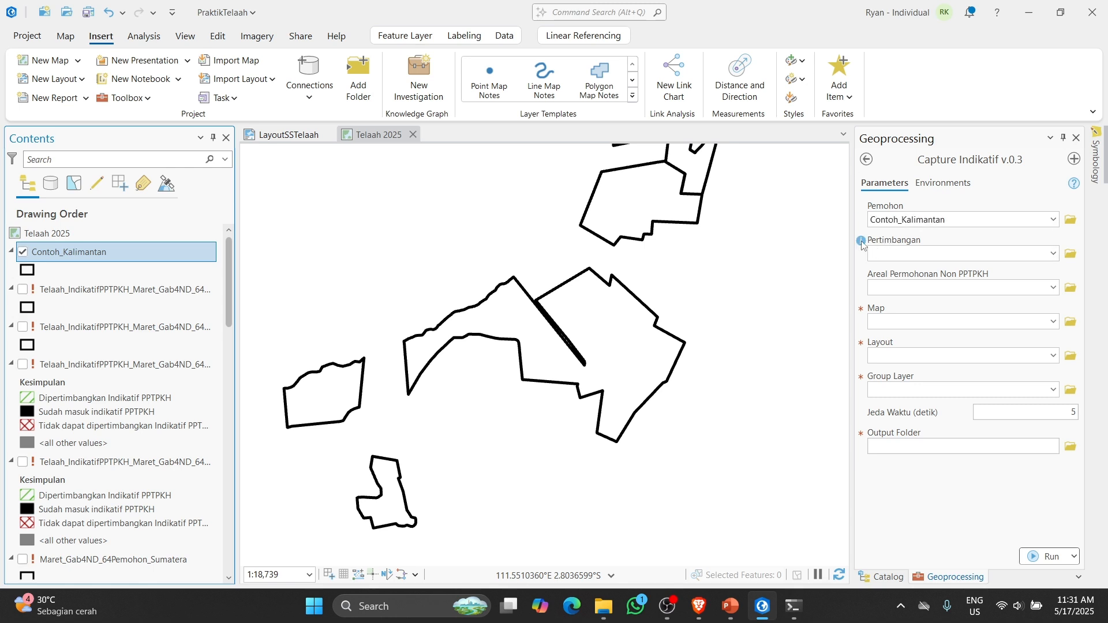
mouse_move(863, 244)
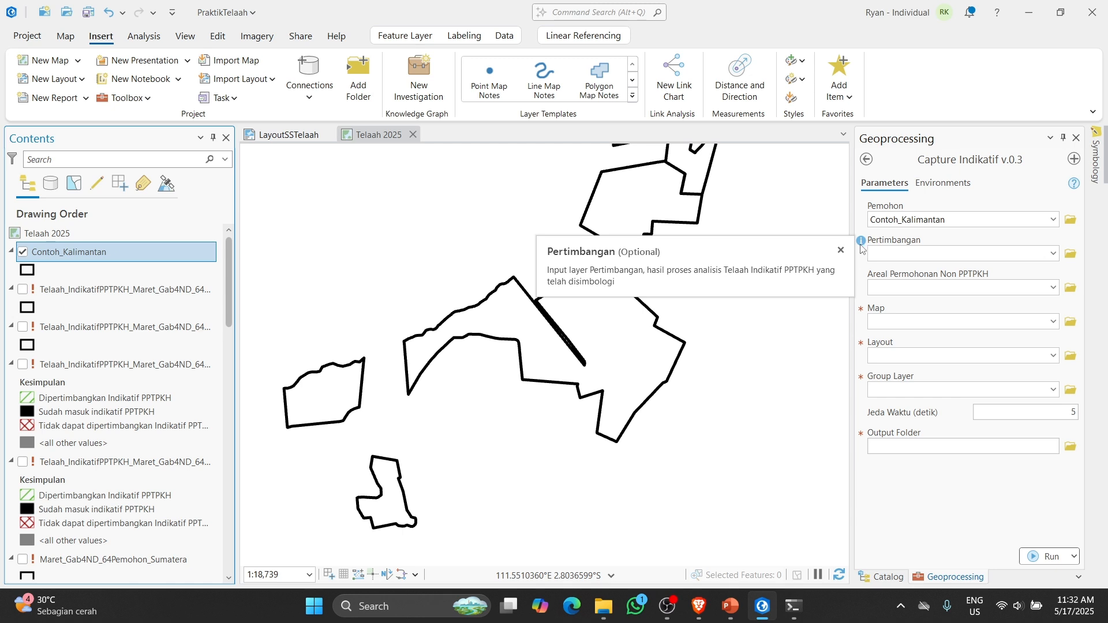
mouse_move(860, 276)
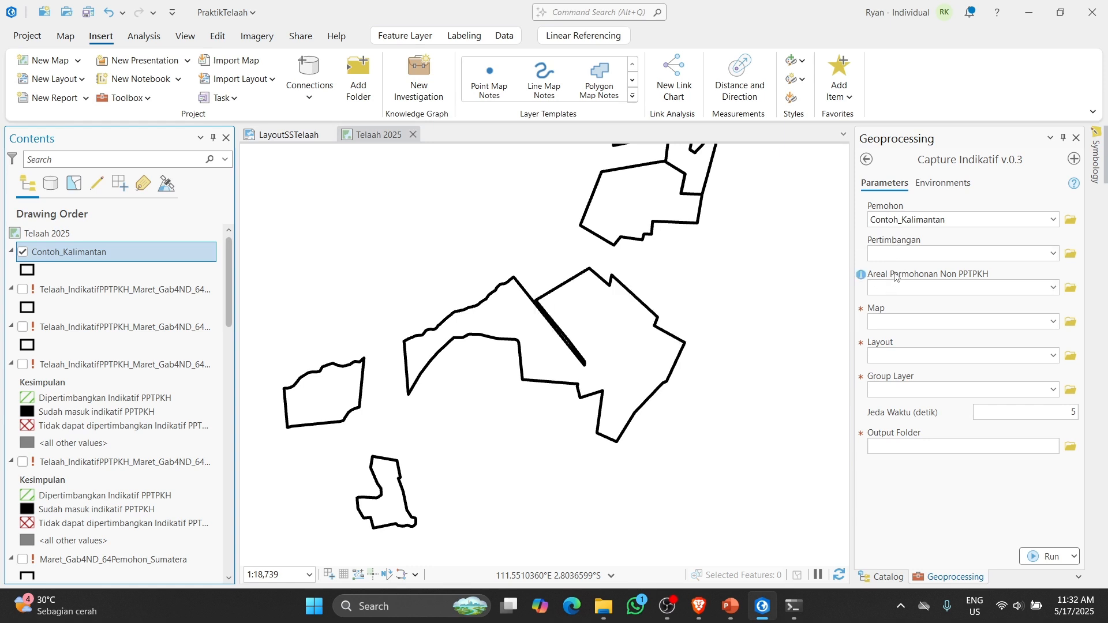
Step: Add the Telaah_IndikatifPPTPKH_Contoh_Kalimantan shapefile from the HasilTelaah25 folder at the start of the map's drawing order
click(882, 577)
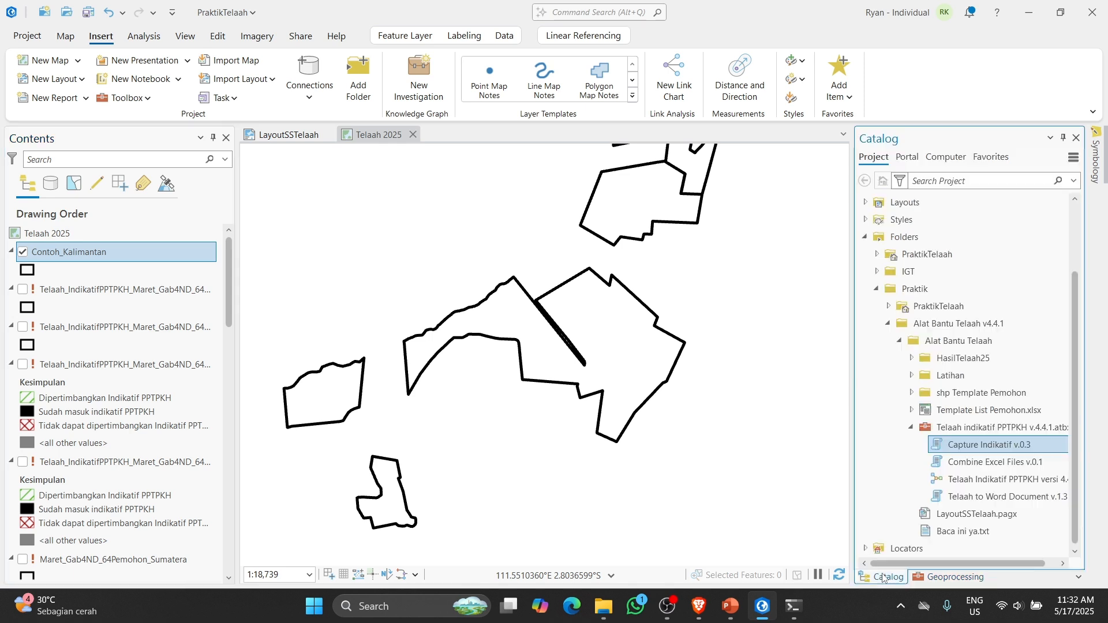
click(911, 427)
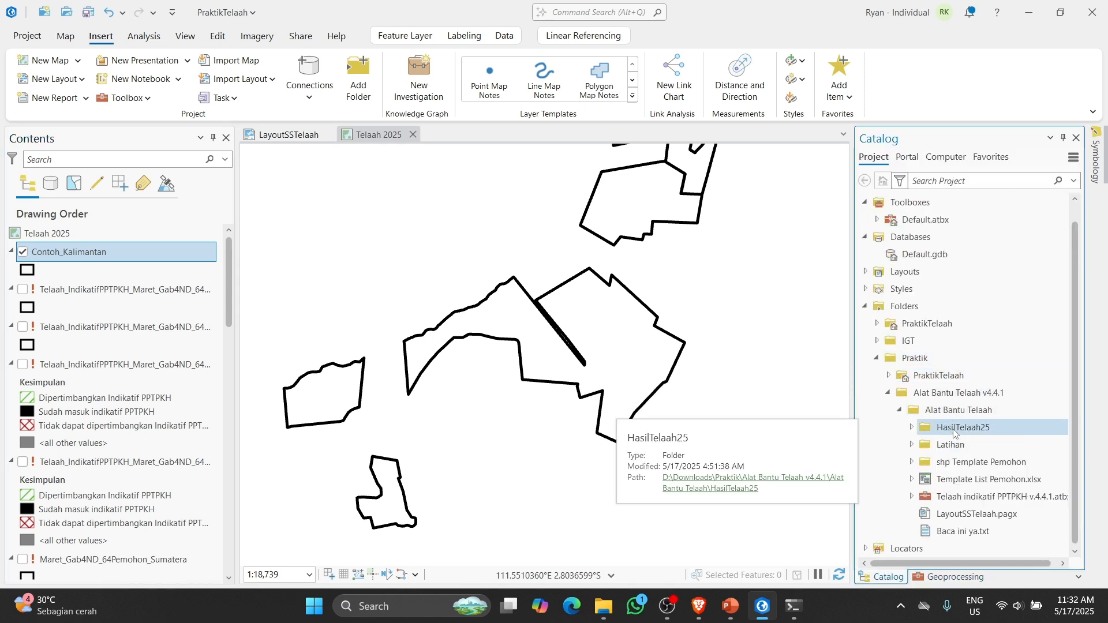
click(912, 427)
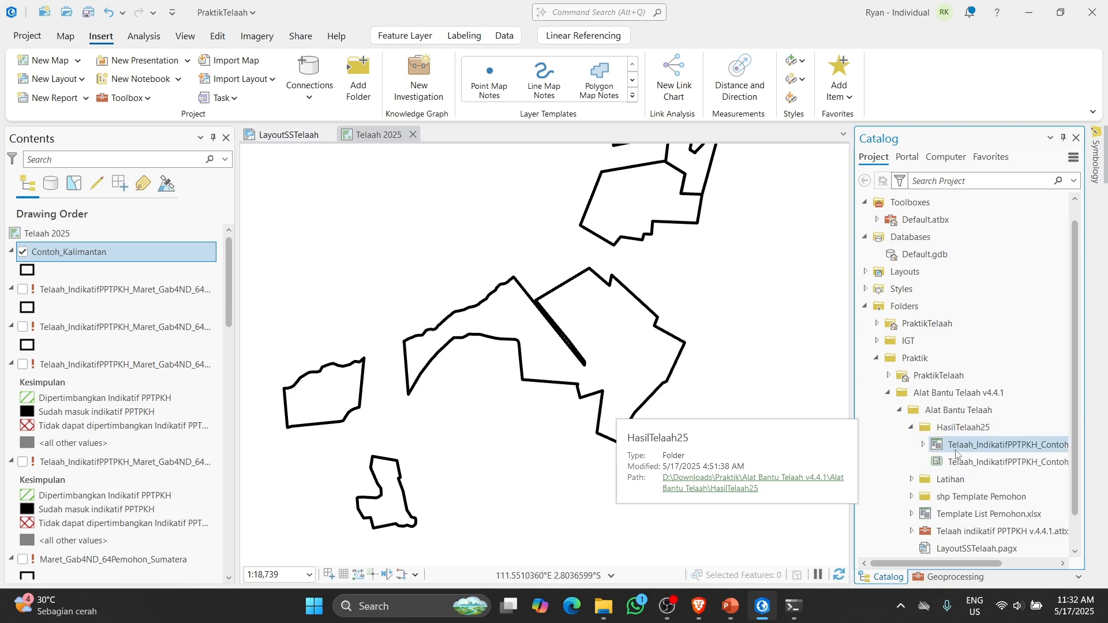
mouse_move(969, 467)
mouse_down()
mouse_move(272, 322)
mouse_move(62, 237)
mouse_up()
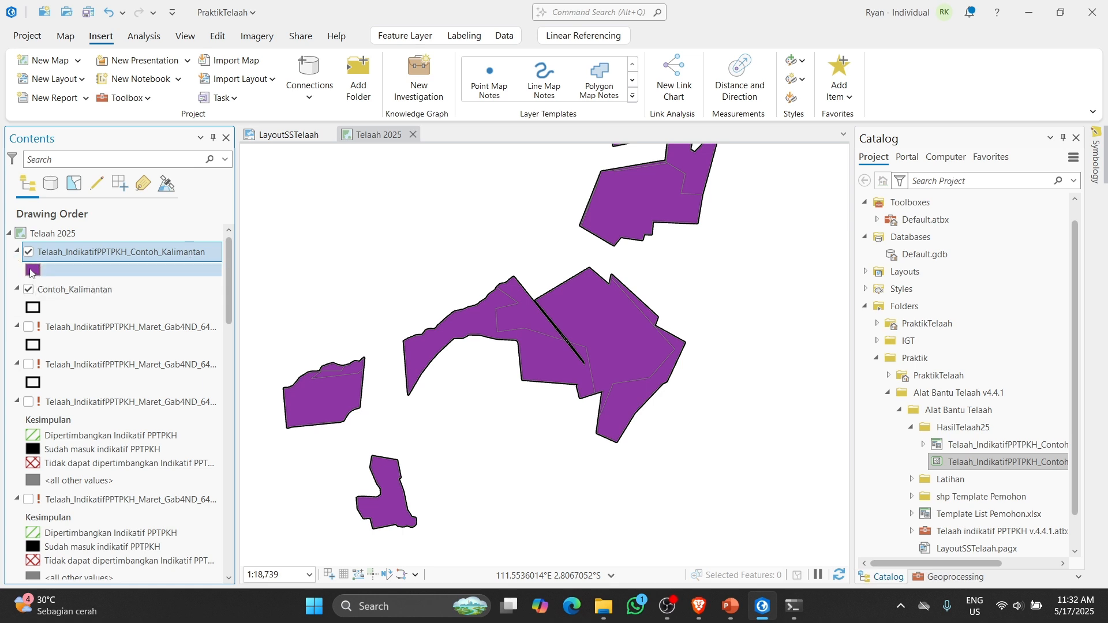
Step: Import the Kesimpulan symbology from the symbolized Telaah_IndikatifPPTPKH_Maret_Gab4ND layer into the Telaah_IndikatifPPTPKH_Contoh_Kalimantan layer
click(32, 271)
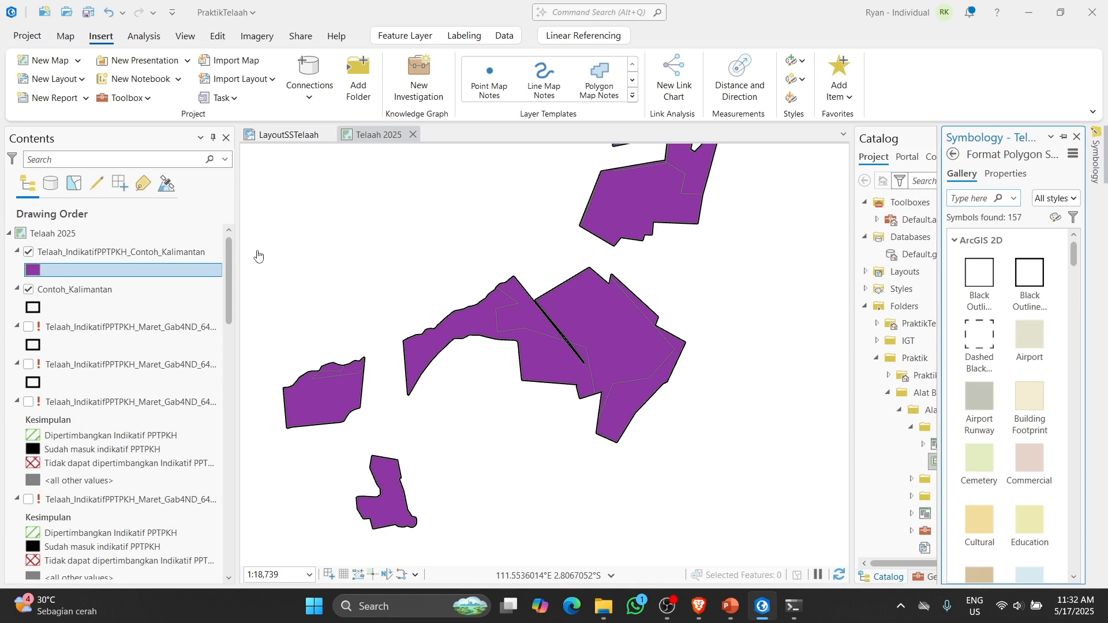
click(1063, 136)
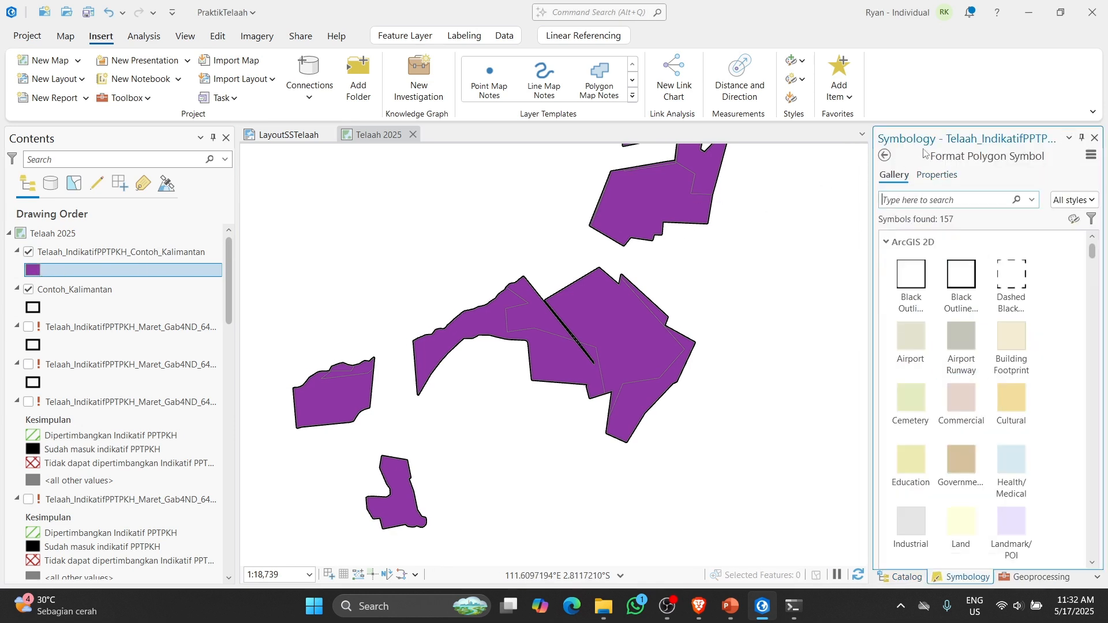
click(889, 155)
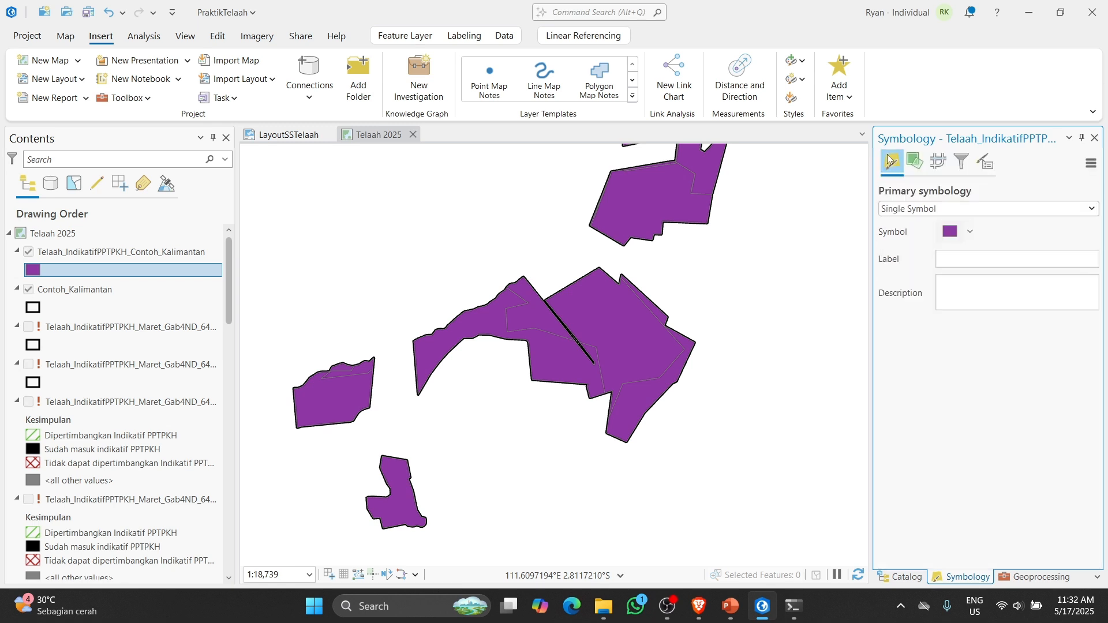
click(1090, 163)
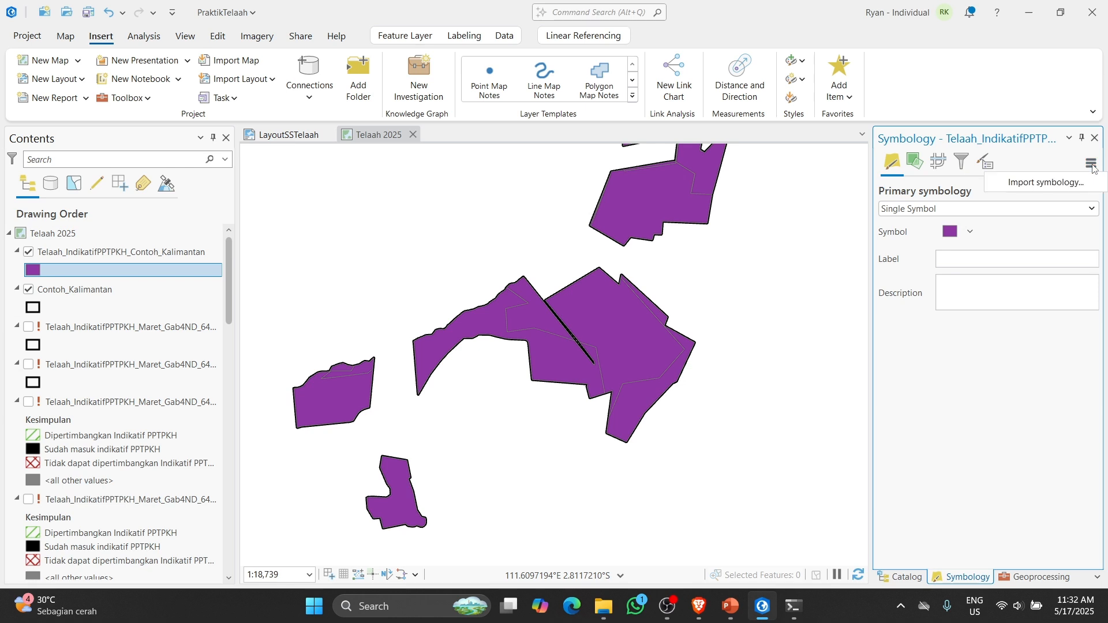
click(1066, 186)
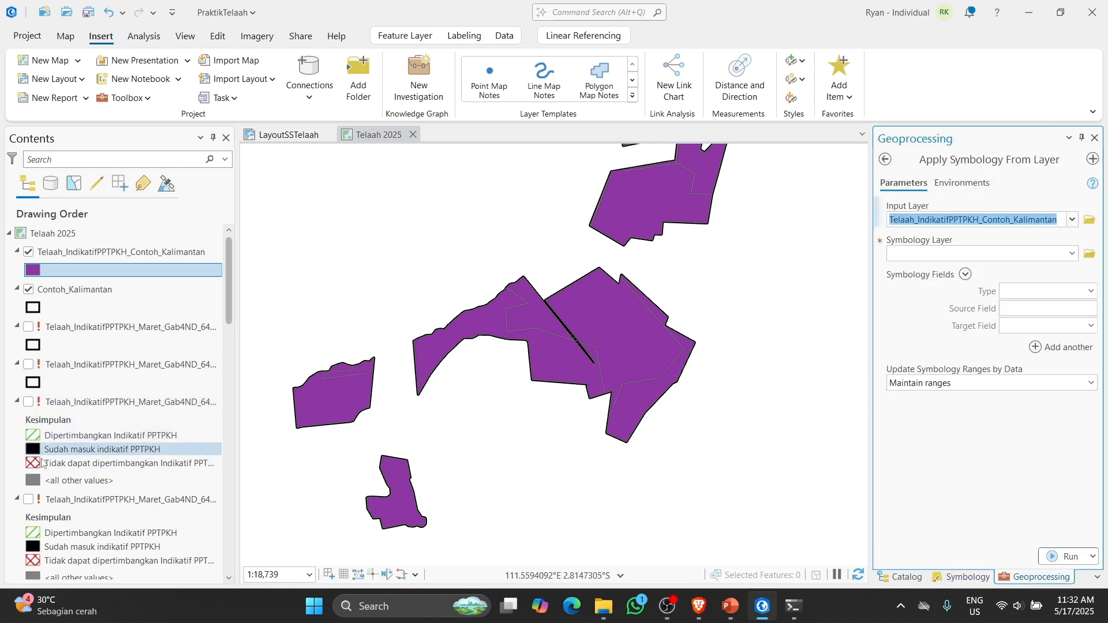
drag(82, 406, 1017, 256)
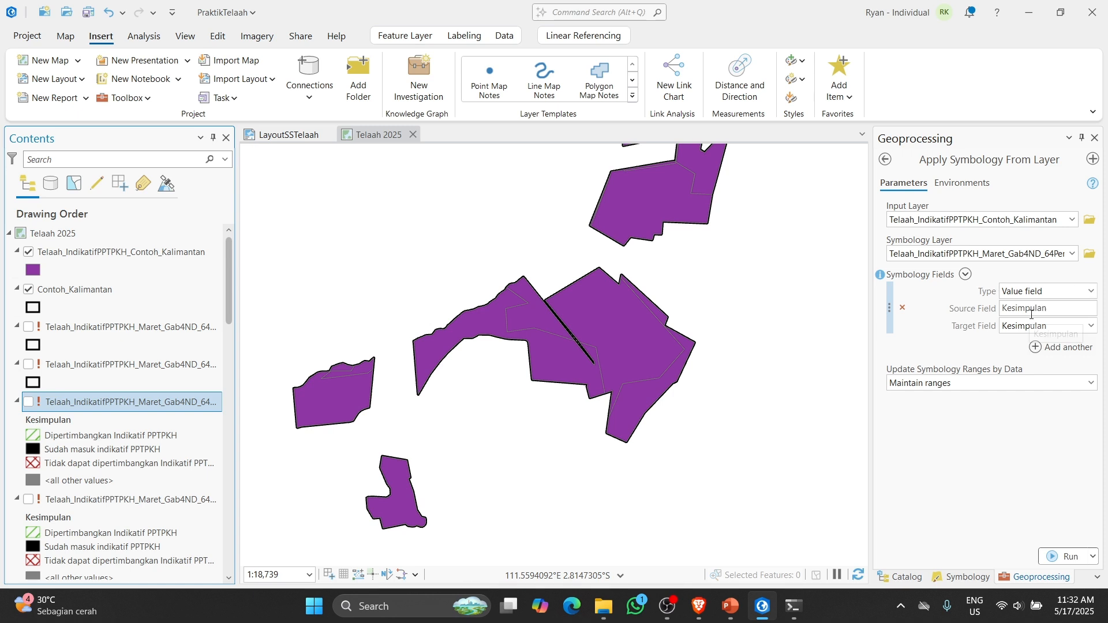
click(1065, 557)
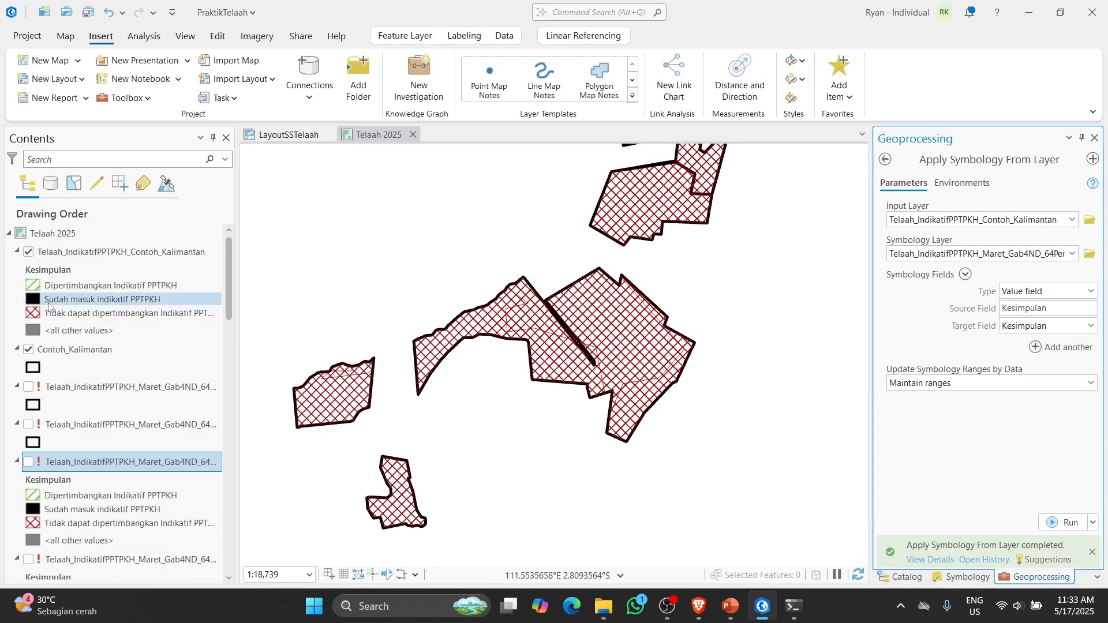
Step: Add a second copy of the Telaah_IndikatifPPTPKH_Contoh_Kalimantan shapefile to the map, above the symbolized result layer
click(75, 349)
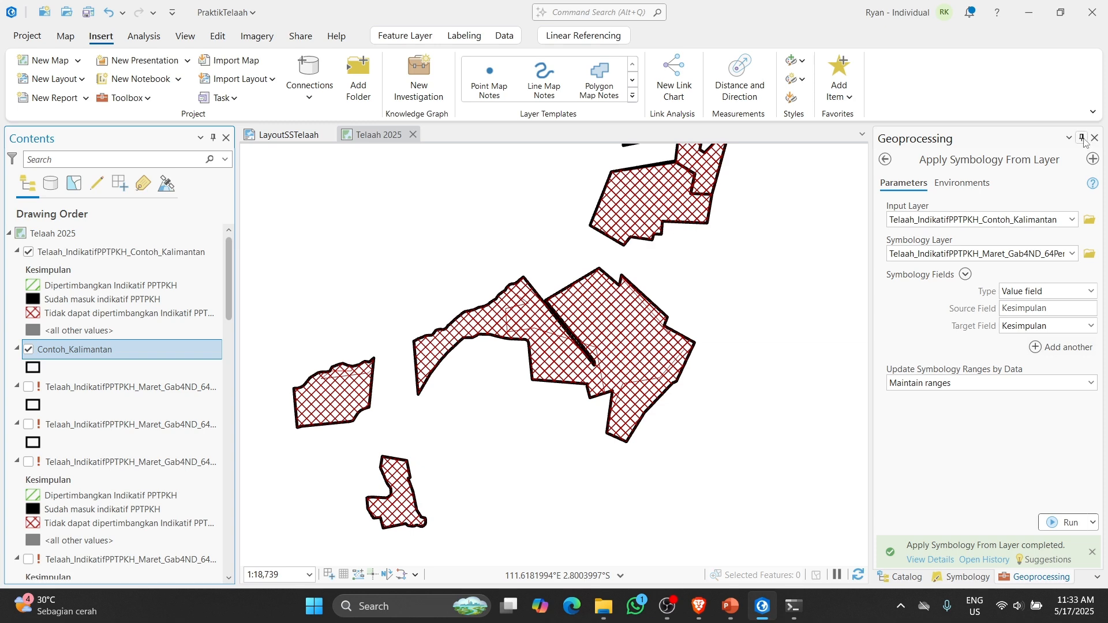
click(48, 234)
click(48, 251)
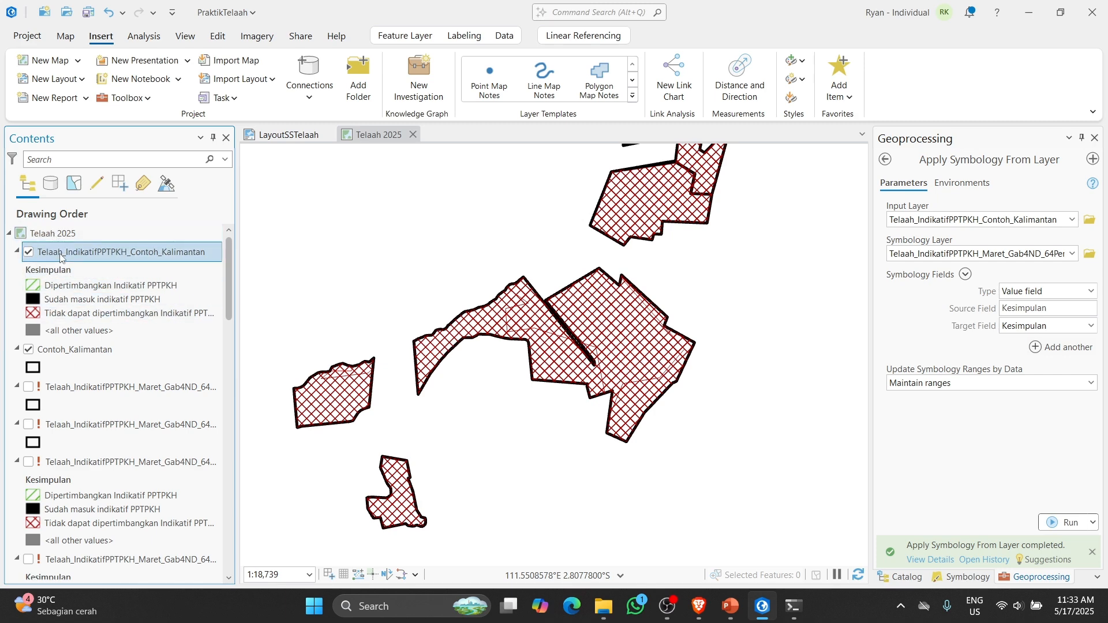
click(905, 577)
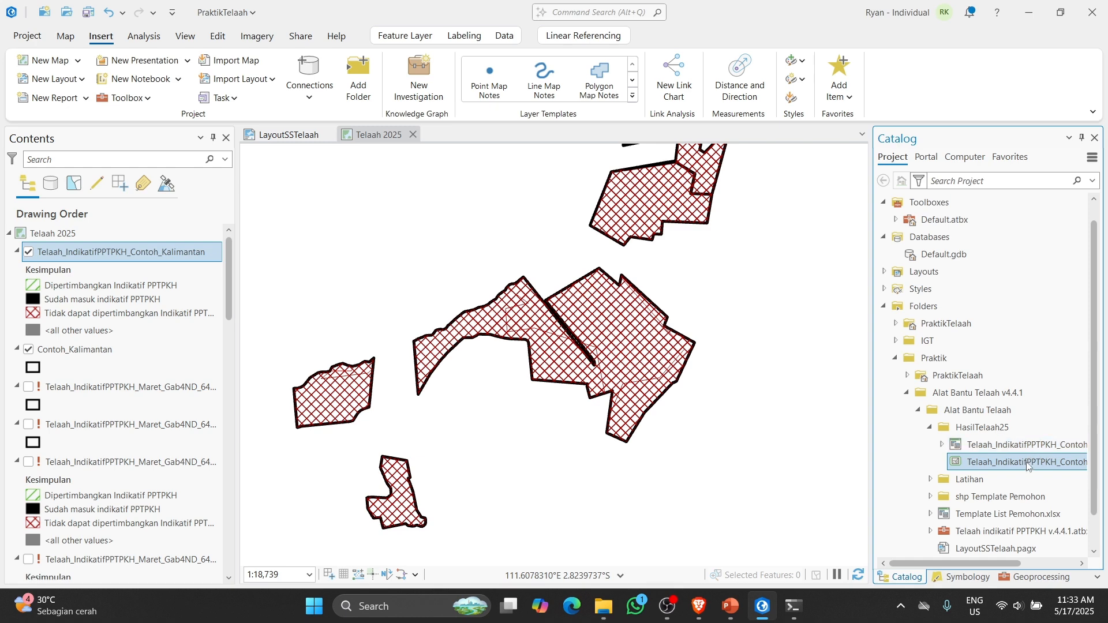
mouse_move(1026, 466)
drag(1027, 467, 80, 237)
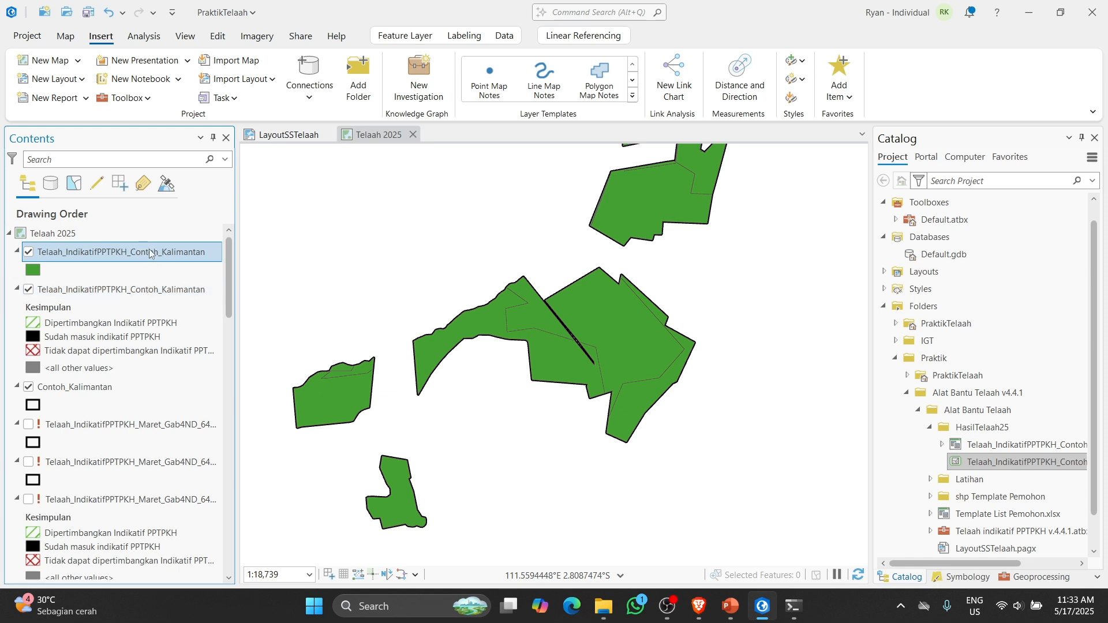
click(185, 258)
click(209, 253)
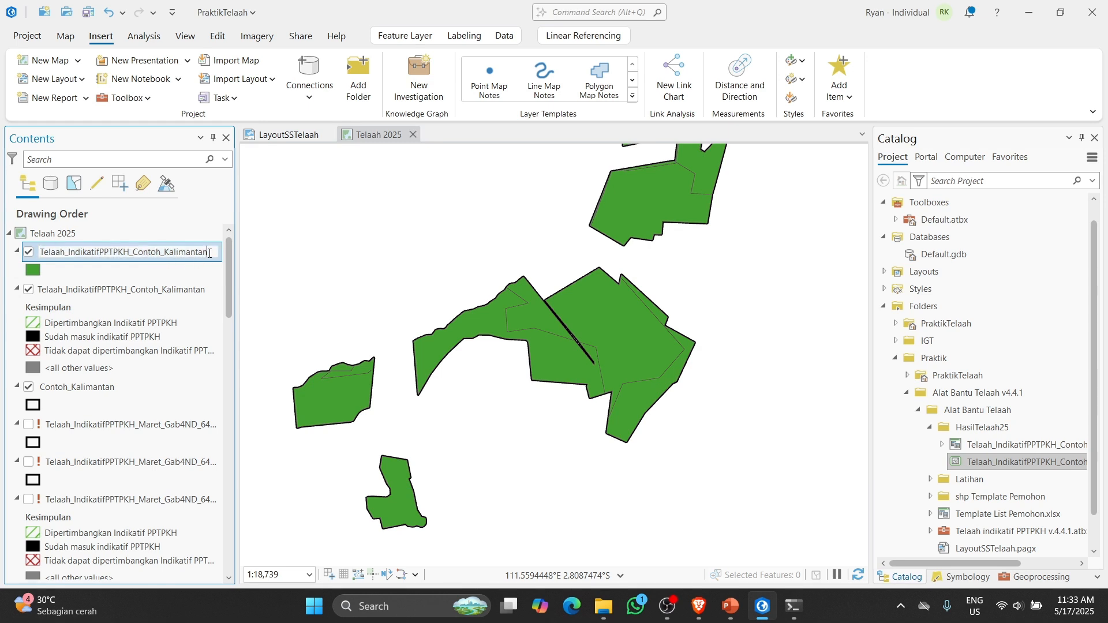
Step: Reopen the Capture Indikatif v.0.3 tool and go to its Areal Permohonan Non PPTPKH parameter
click(1038, 577)
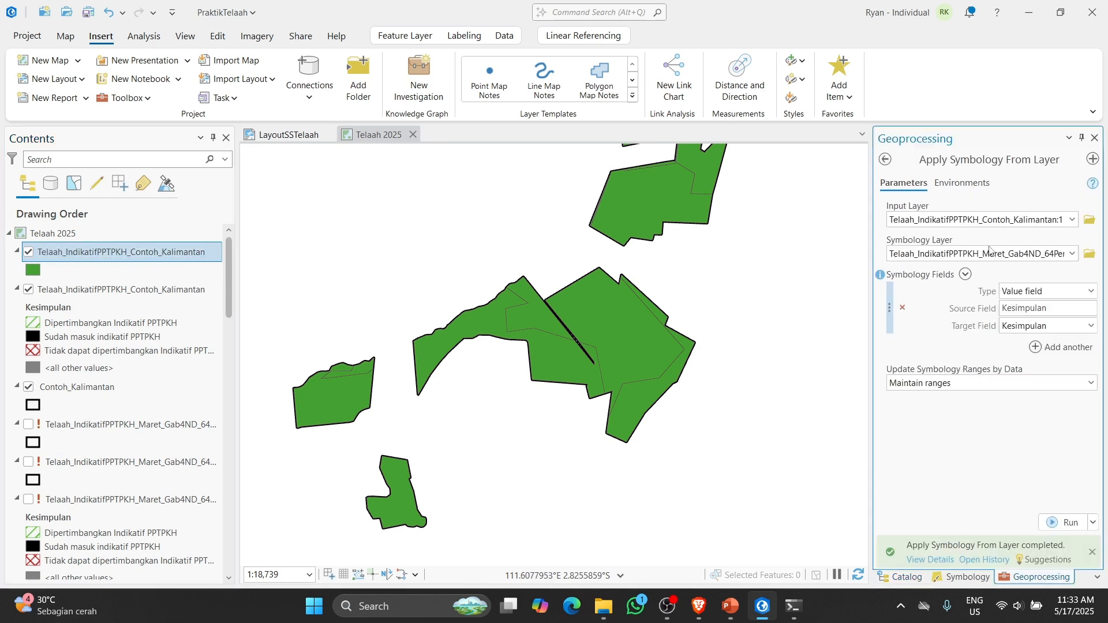
click(924, 578)
scroll(988, 479, down, 2)
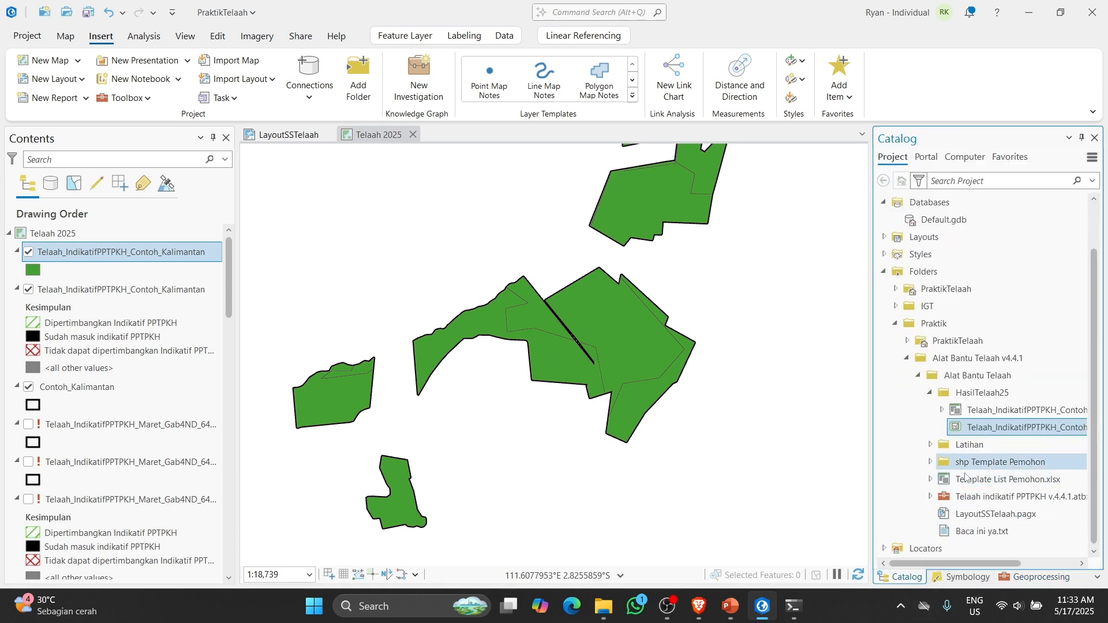
click(930, 496)
scroll(975, 461, down, 2)
double_click(987, 445)
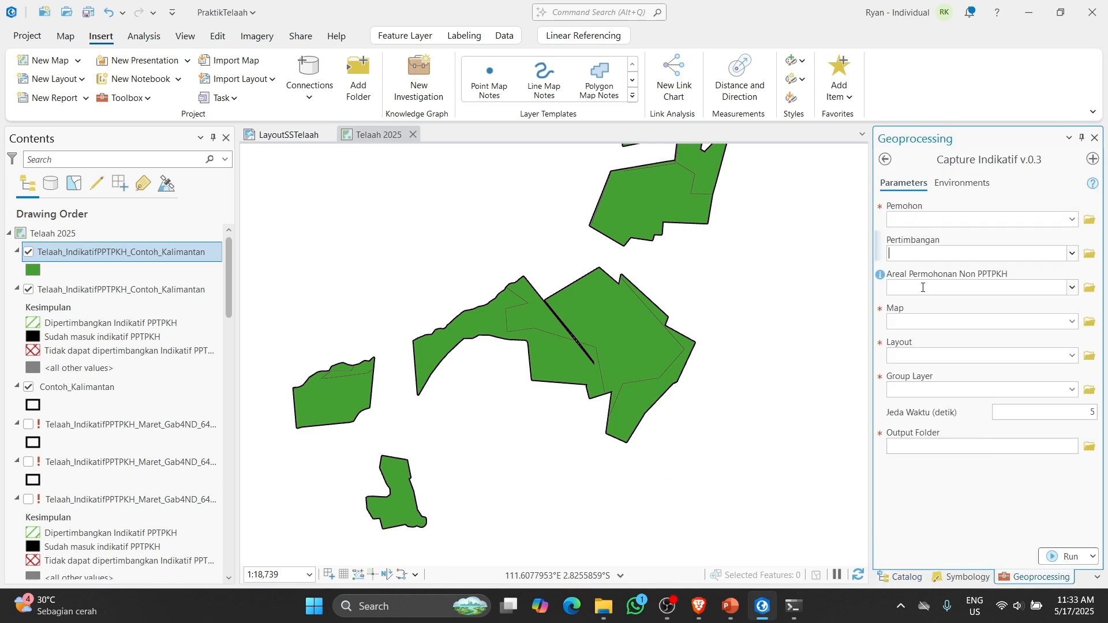
click(984, 283)
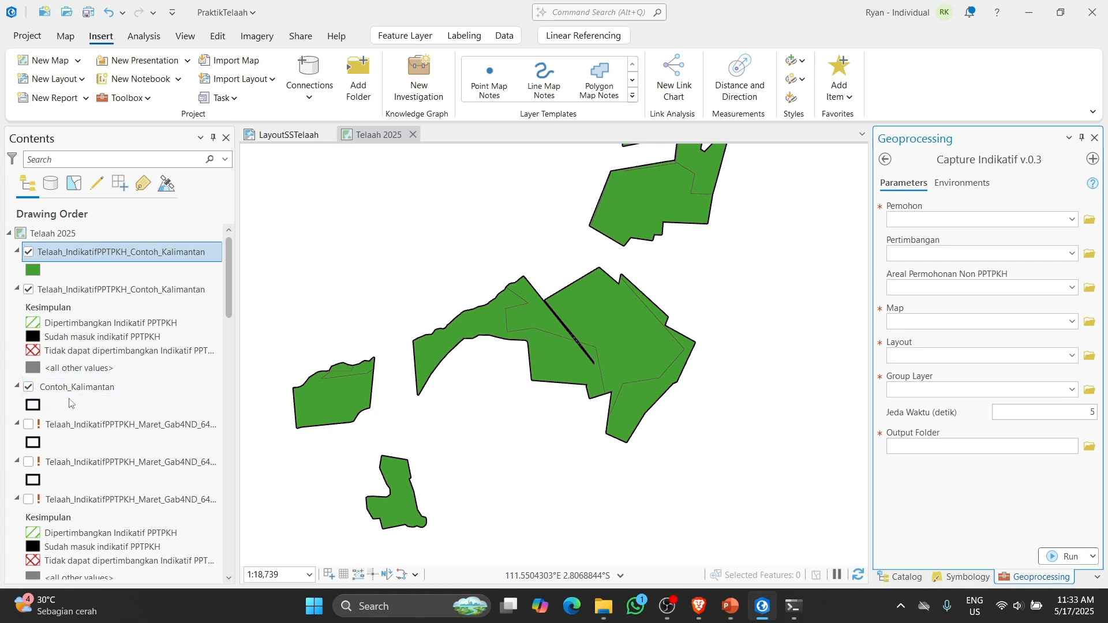
Step: Rename the unsymbolized green copy of the result layer as Telaah_IndikatifPPTPKH_Contoh_Kalimantan_NonPPTPKH
click(203, 255)
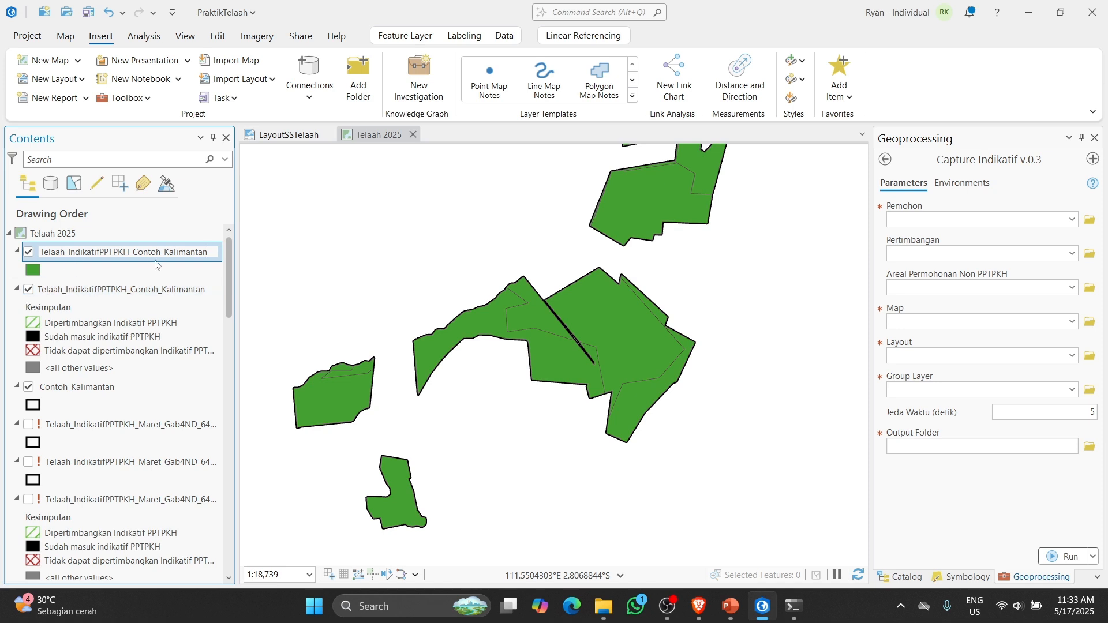
text(_Nonp)
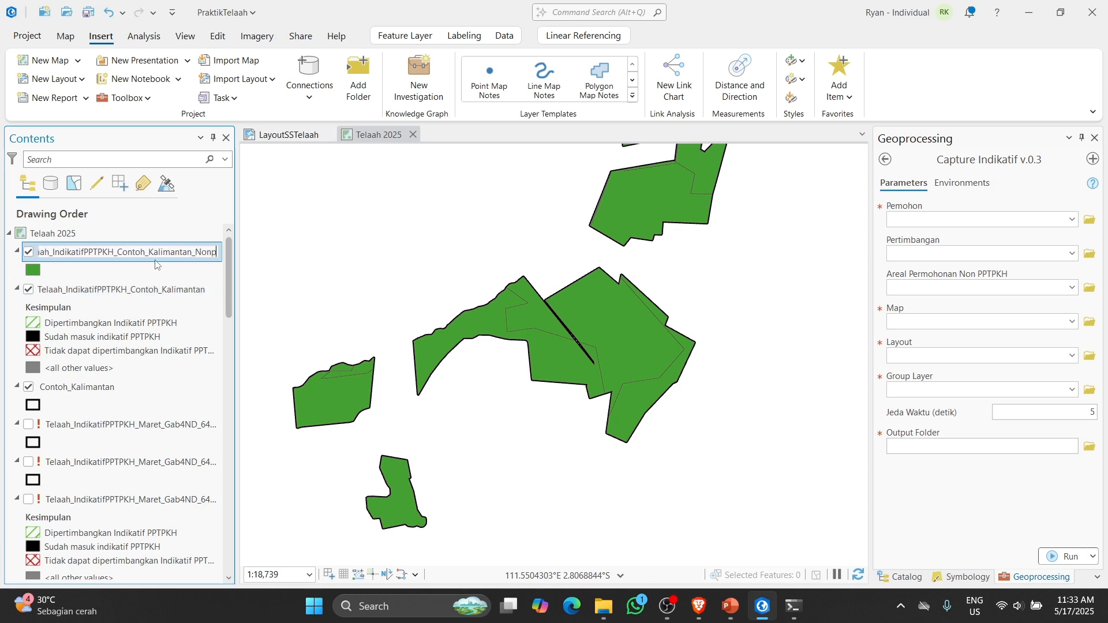
text(ptp)
key(BackSpace)
key(BackSpace)
key(BackSpace)
key(BackSpace)
text(PPTPKH)
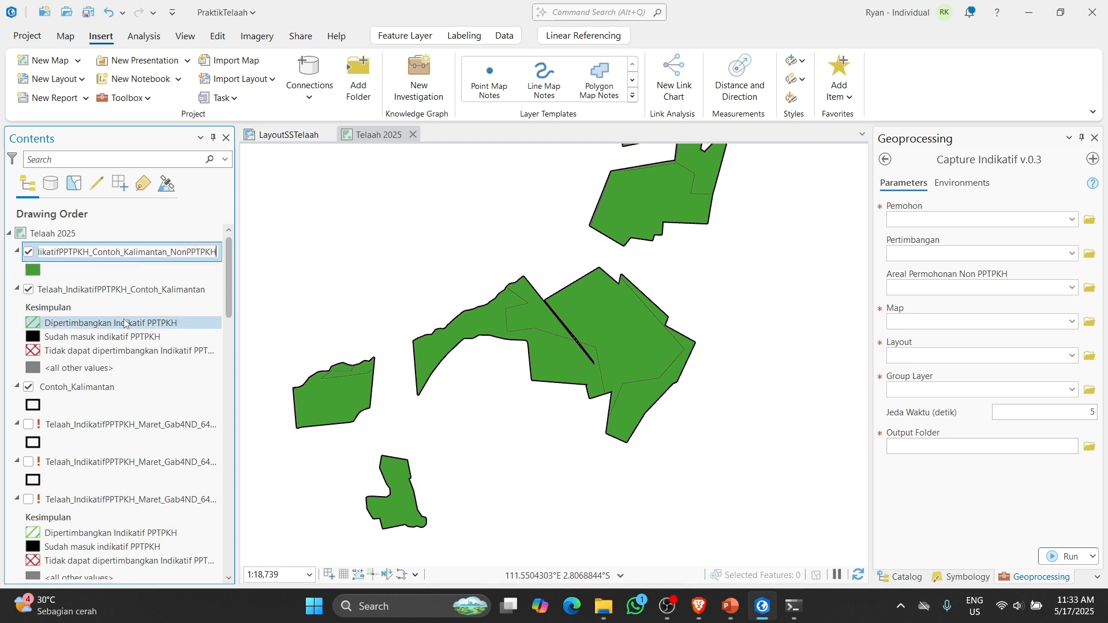
click(132, 295)
Step: Confirm the layer's new name and select the NonPPTPKH, result and Contoh_Kalimantan layers together
click(93, 388)
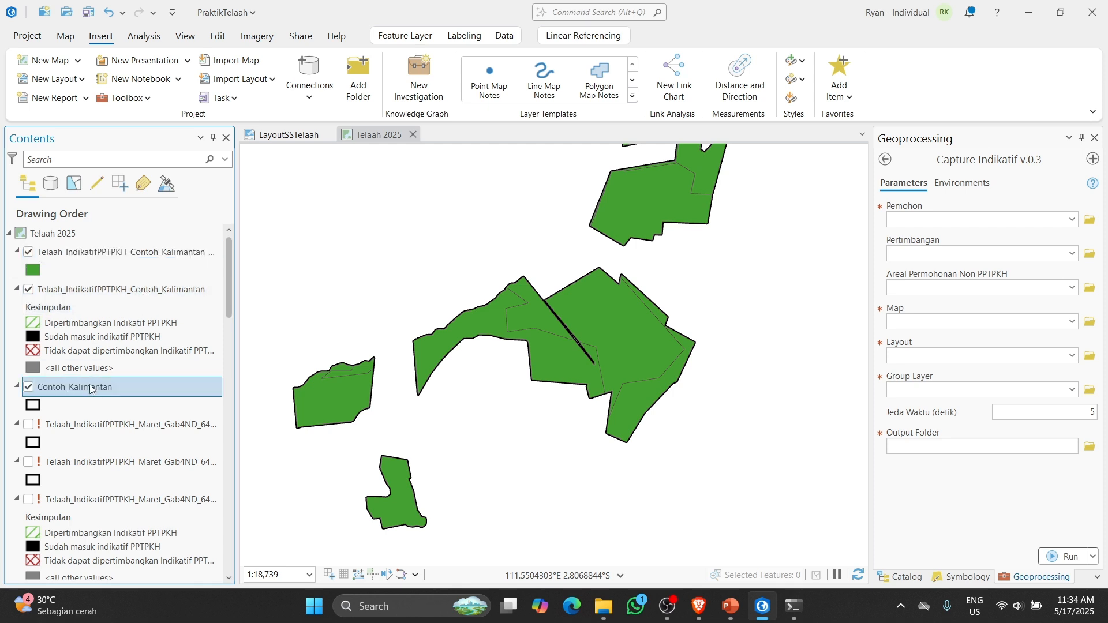
click(108, 289)
ctrl+click(110, 252)
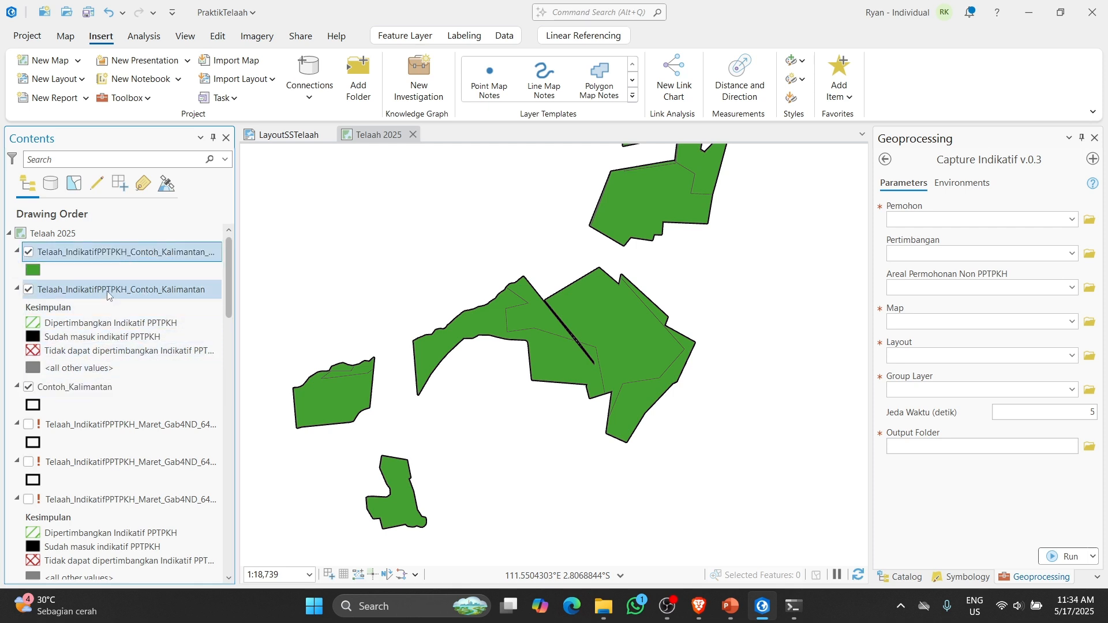
ctrl+click(90, 388)
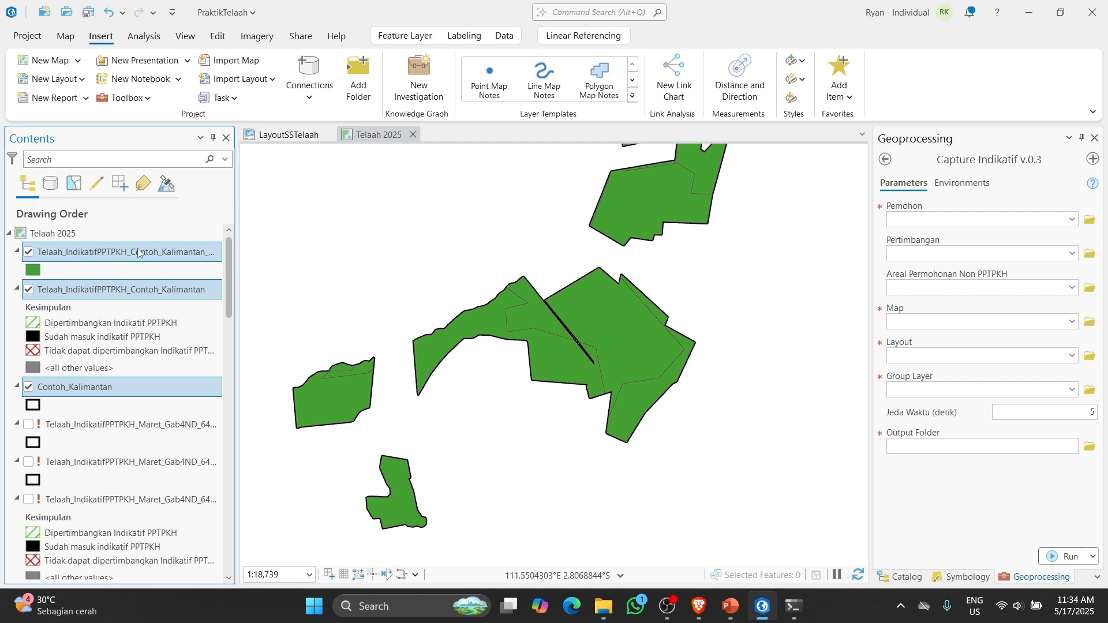
Step: Restyle the Telaah_IndikatifPPTPKH_Contoh_Kalimantan_NonPPTPKH layer with the unfilled 2 pt black outline preset and increase its outline width to 3 pt
click(118, 251)
click(32, 270)
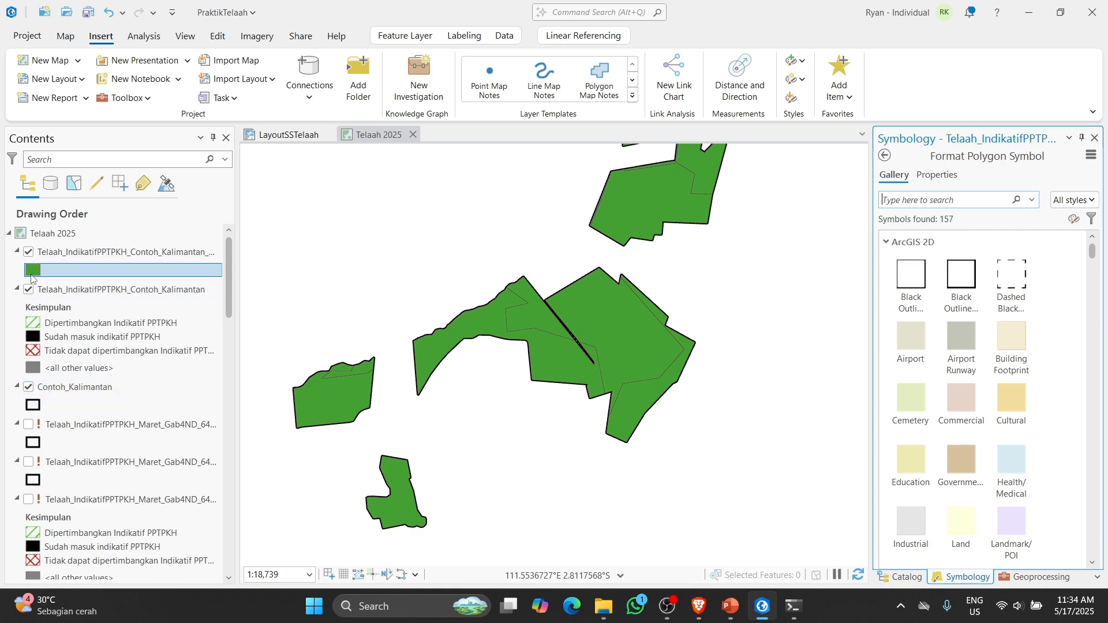
click(961, 292)
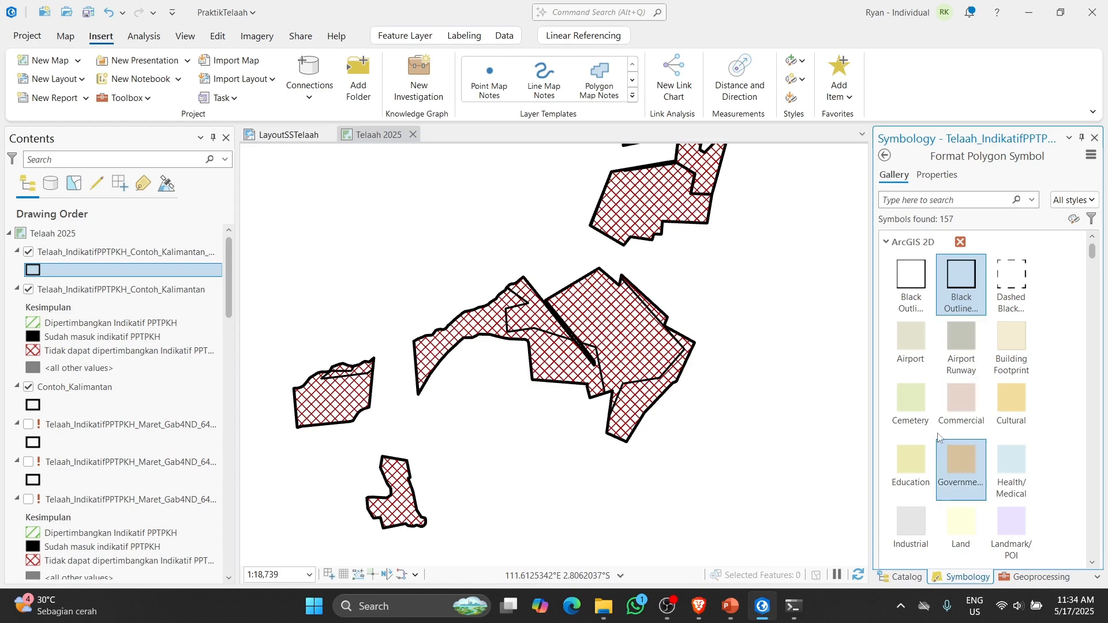
click(936, 175)
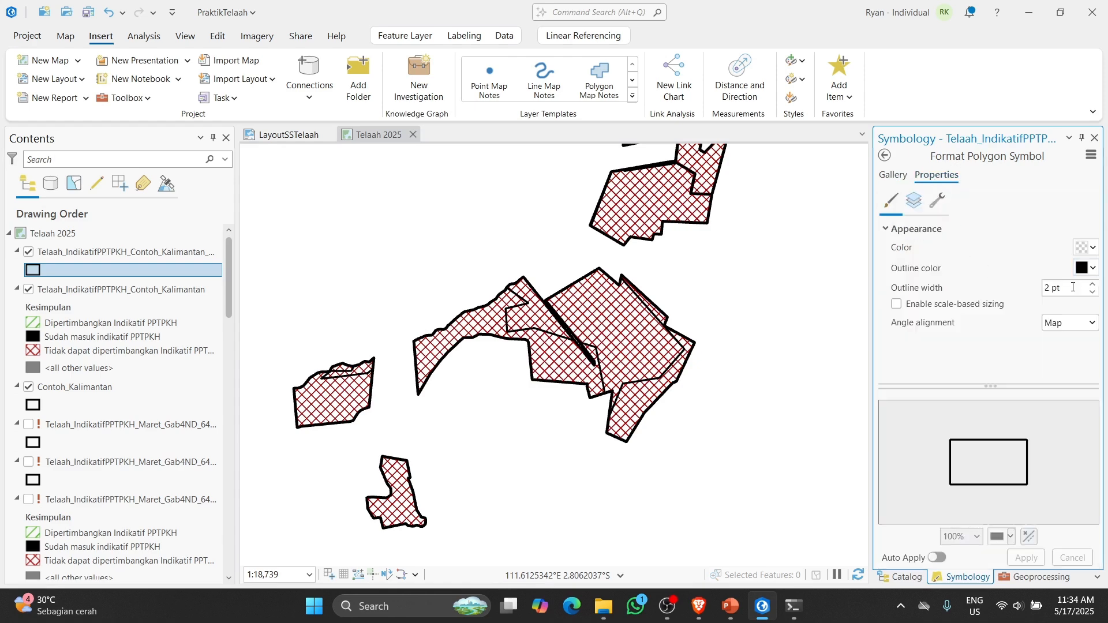
click(1092, 284)
click(1026, 557)
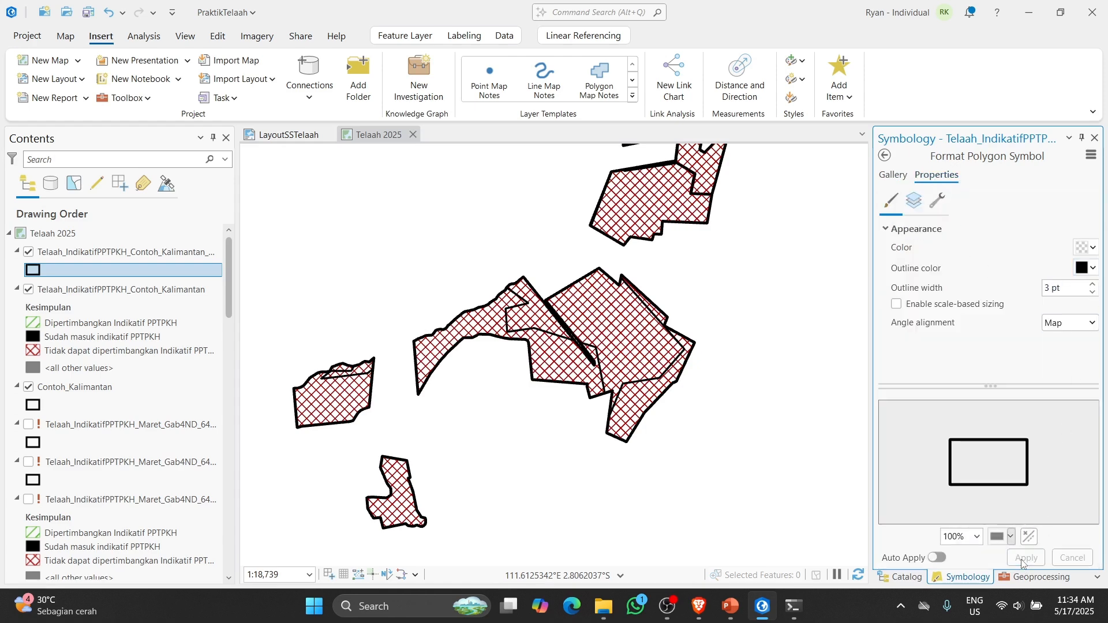
click(886, 156)
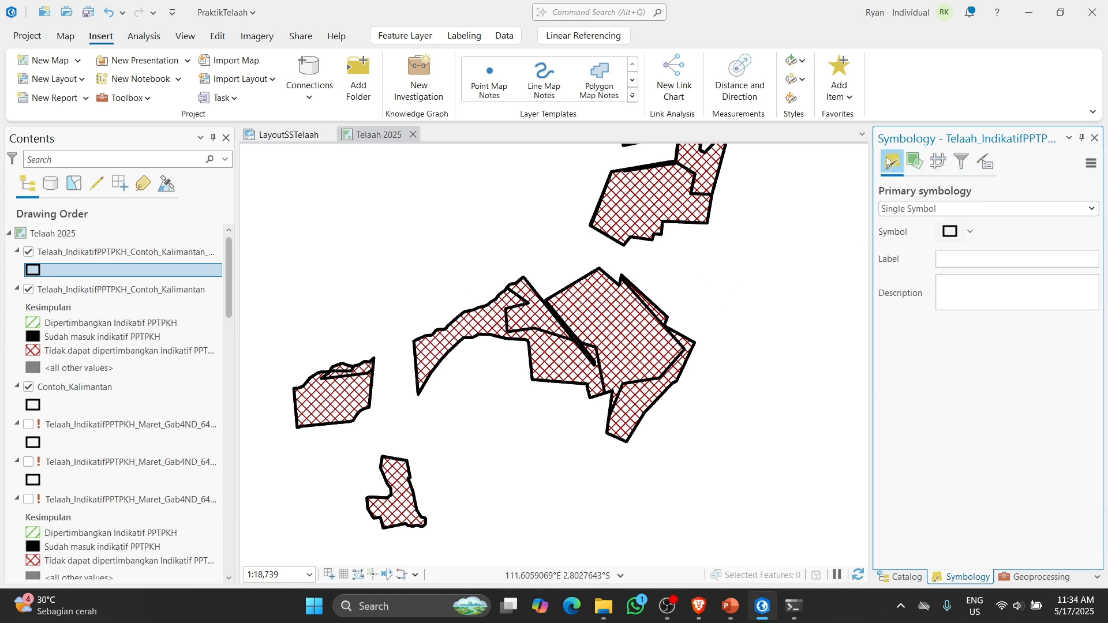
Step: Reopen the Capture Indikatif v.0.3 tool and set Pemohon to the Contoh_Kalimantan layer
click(154, 255)
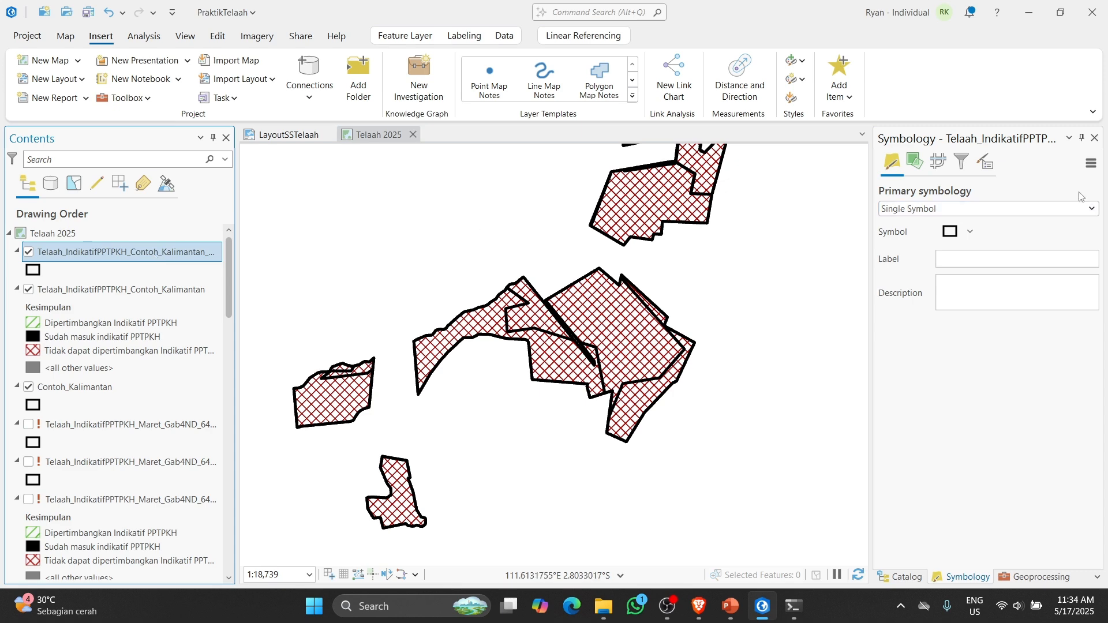
click(901, 577)
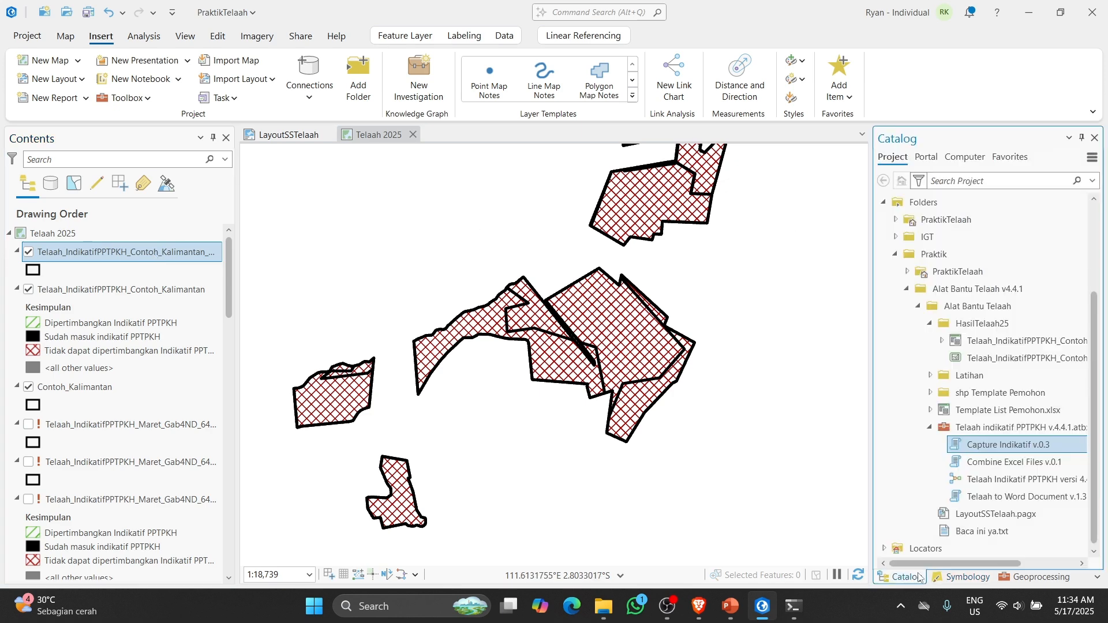
double_click(1004, 445)
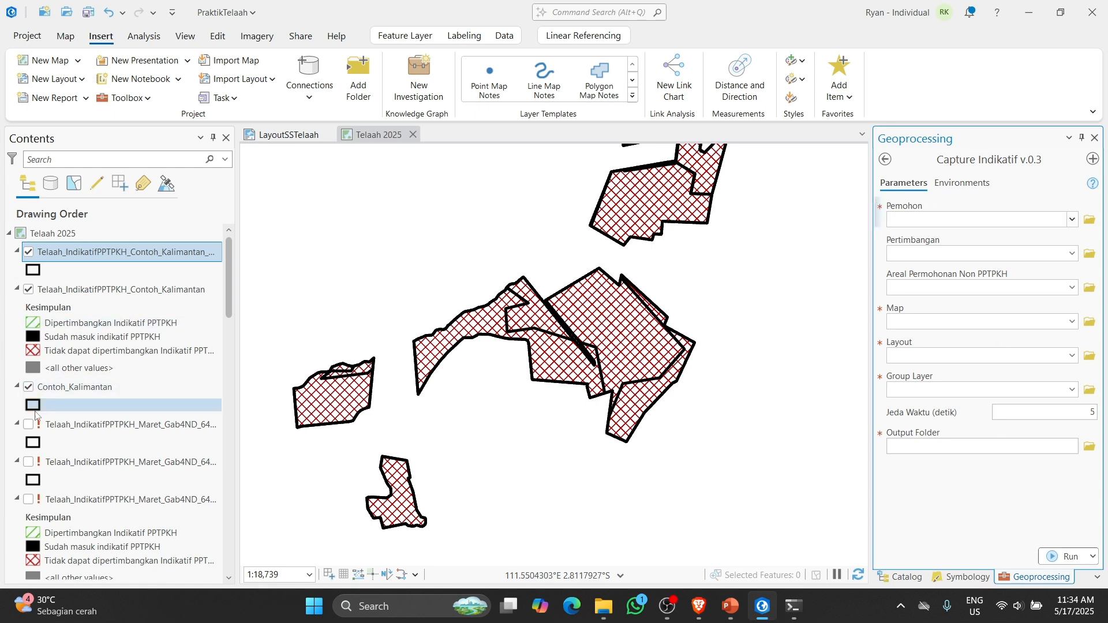
click(57, 393)
drag(57, 394, 920, 222)
Step: Set Pertimbangan to Telaah_IndikatifPPTPKH_Contoh_Kalimantan and Areal Permohonan Non PPTPKH to Telaah_IndikatifPPTPKH_Contoh_Kalimantan_NonPPTPKH
click(66, 292)
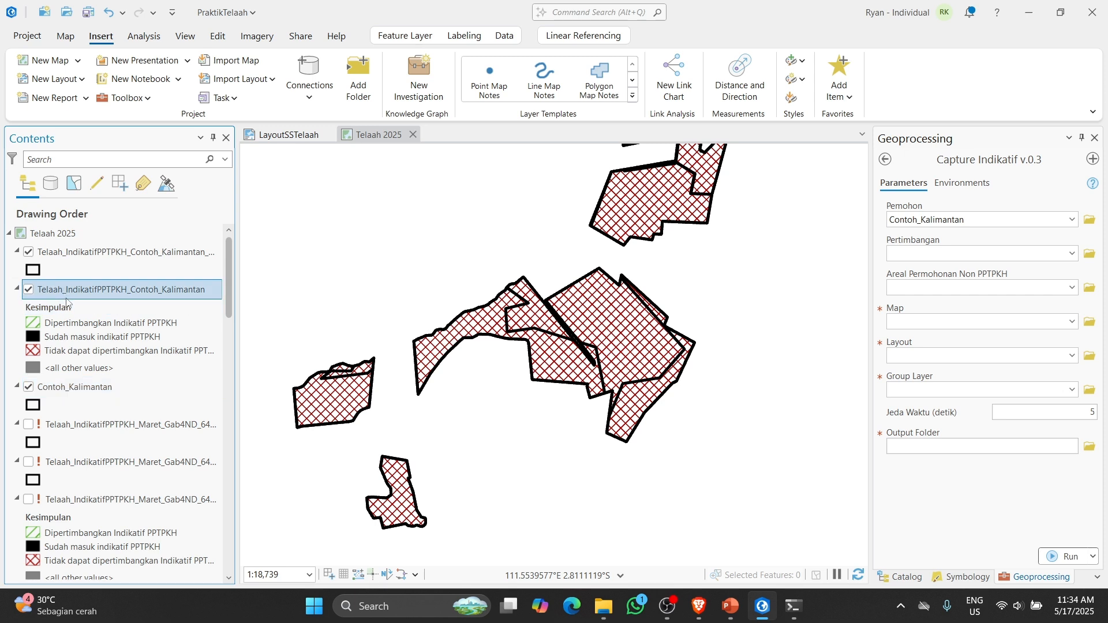
drag(68, 296, 920, 254)
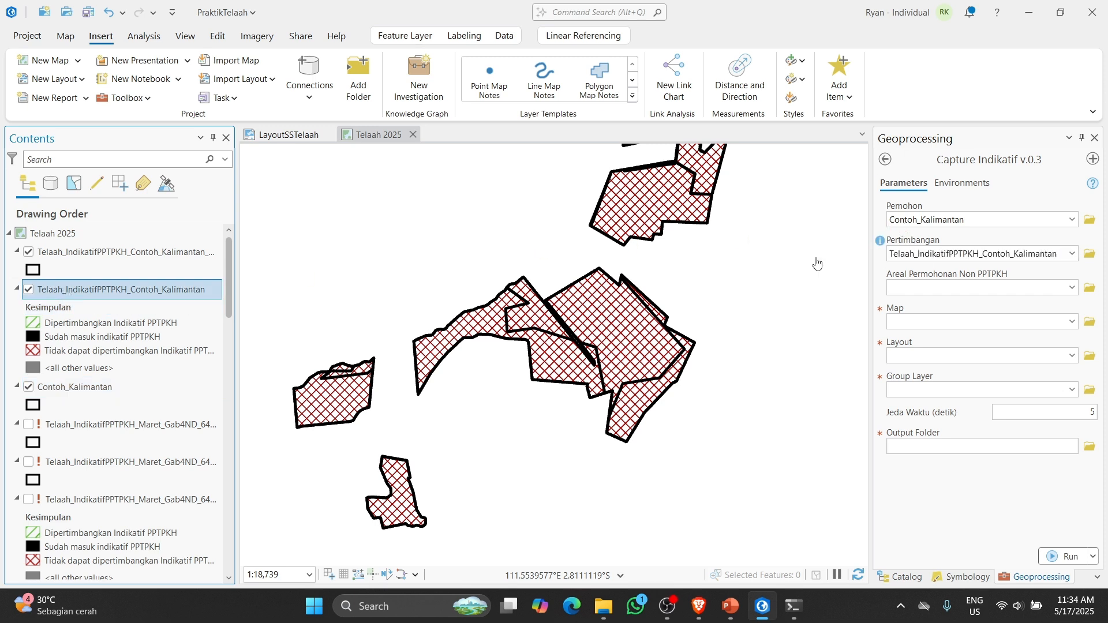
click(33, 259)
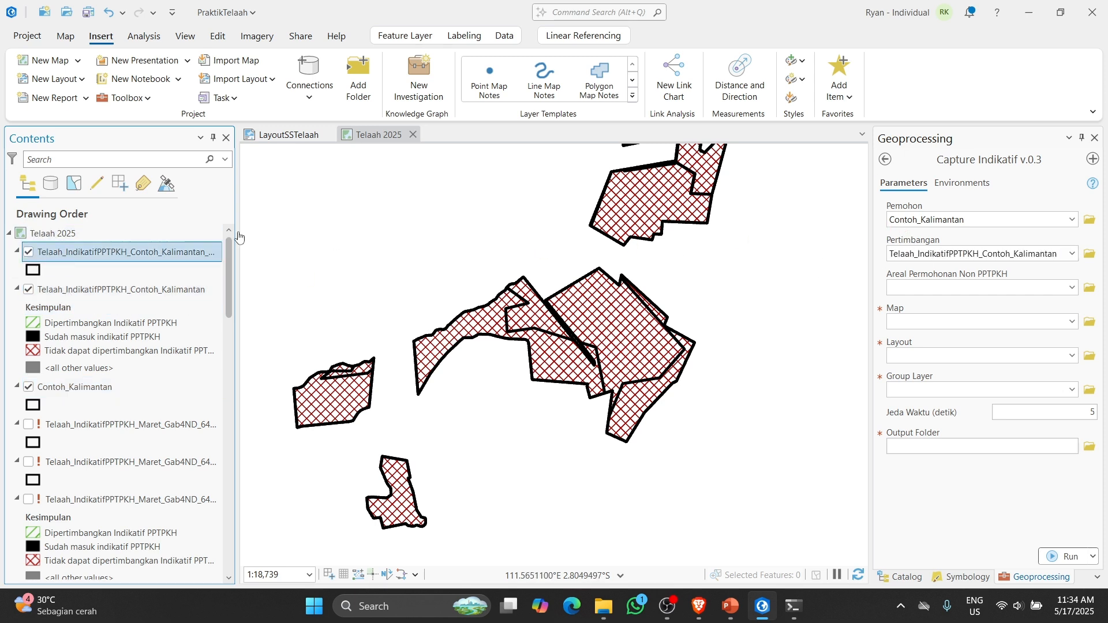
drag(237, 235, 347, 235)
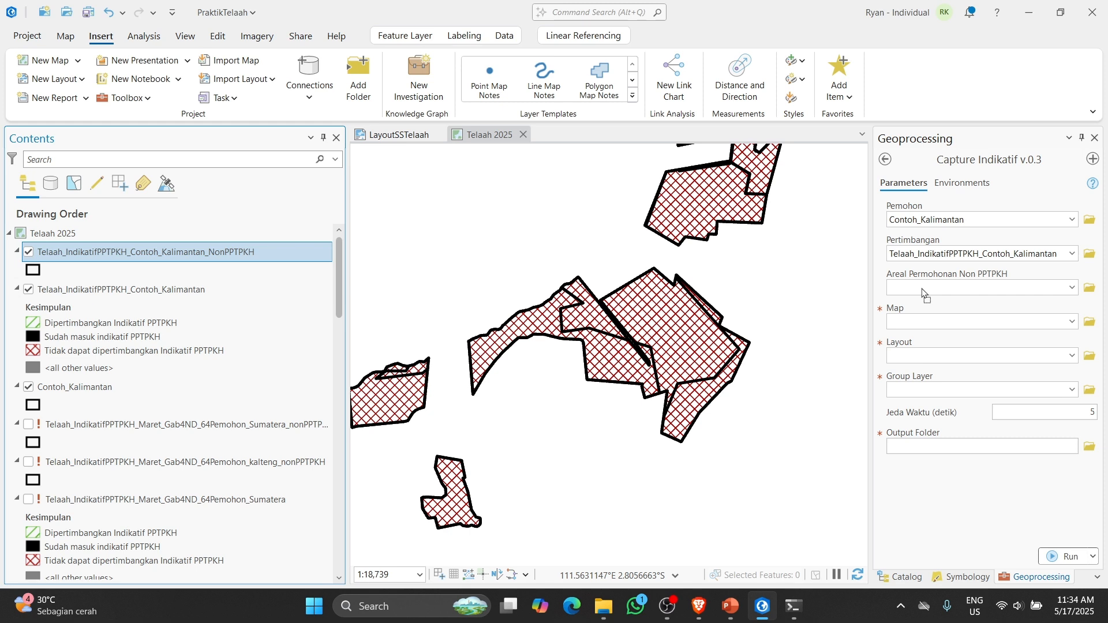
drag(923, 290, 922, 288)
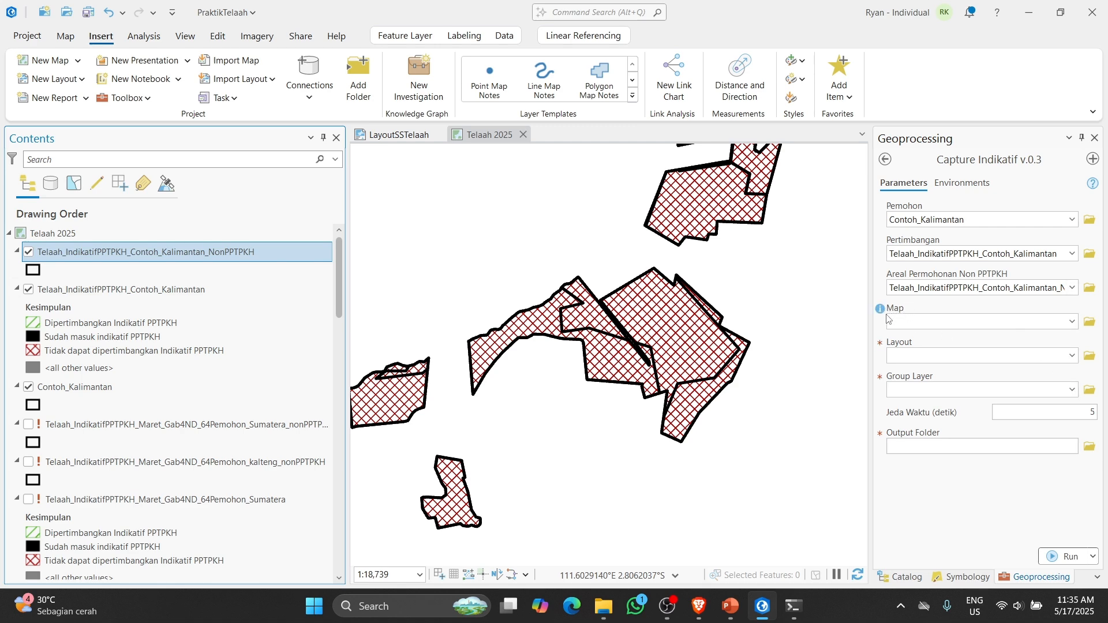
Step: Set the tool's Map parameter to Telaah 2025 and its Layout parameter to LayoutSSTelaah
click(1072, 323)
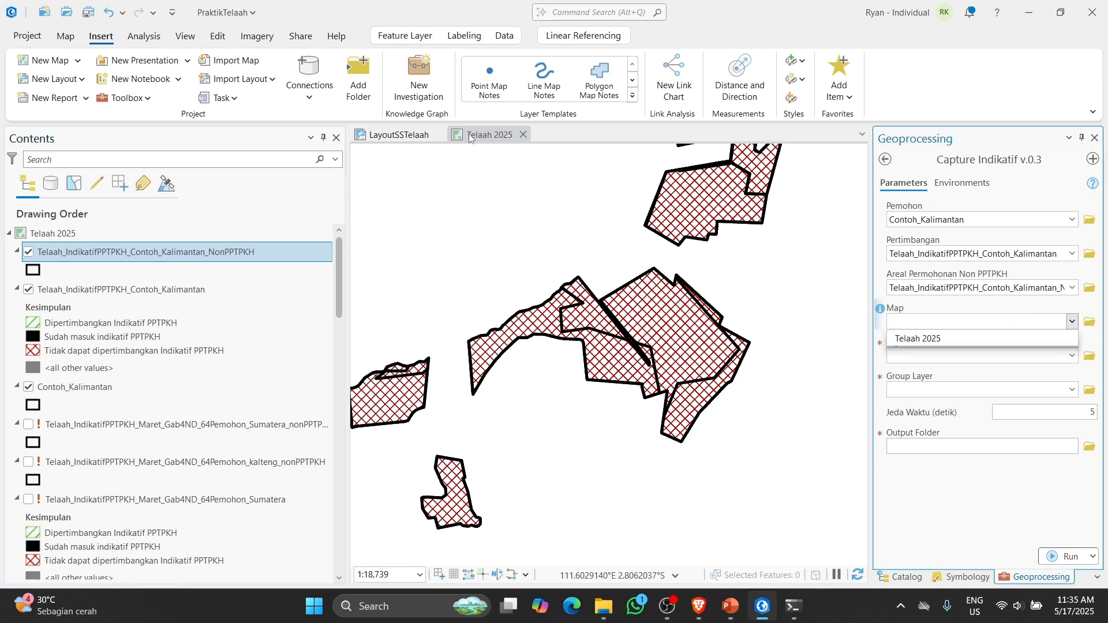
click(921, 344)
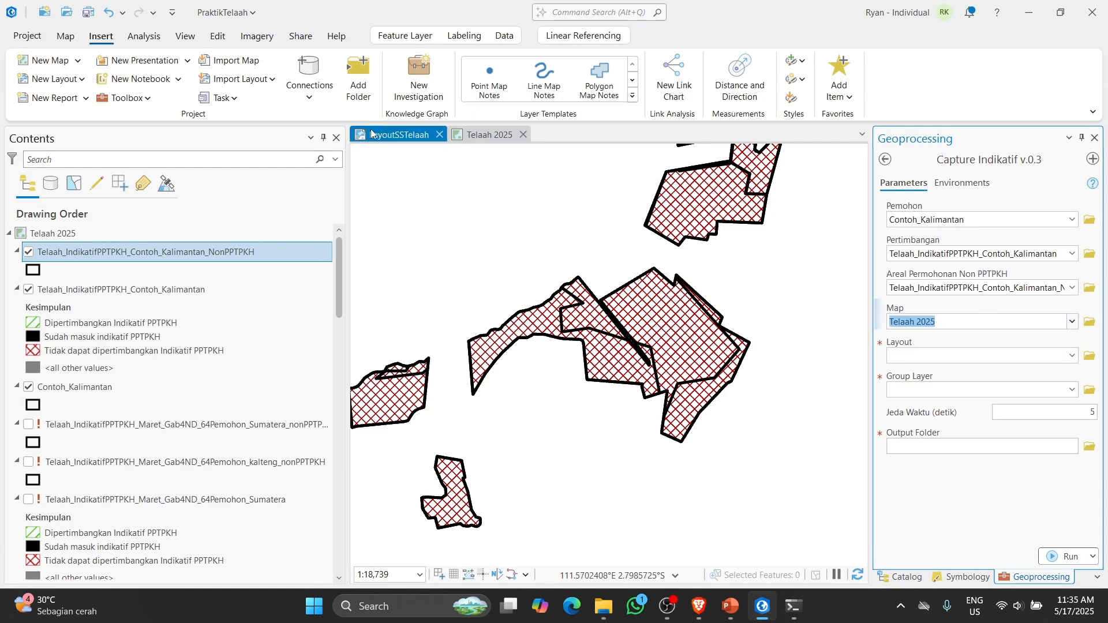
click(1073, 355)
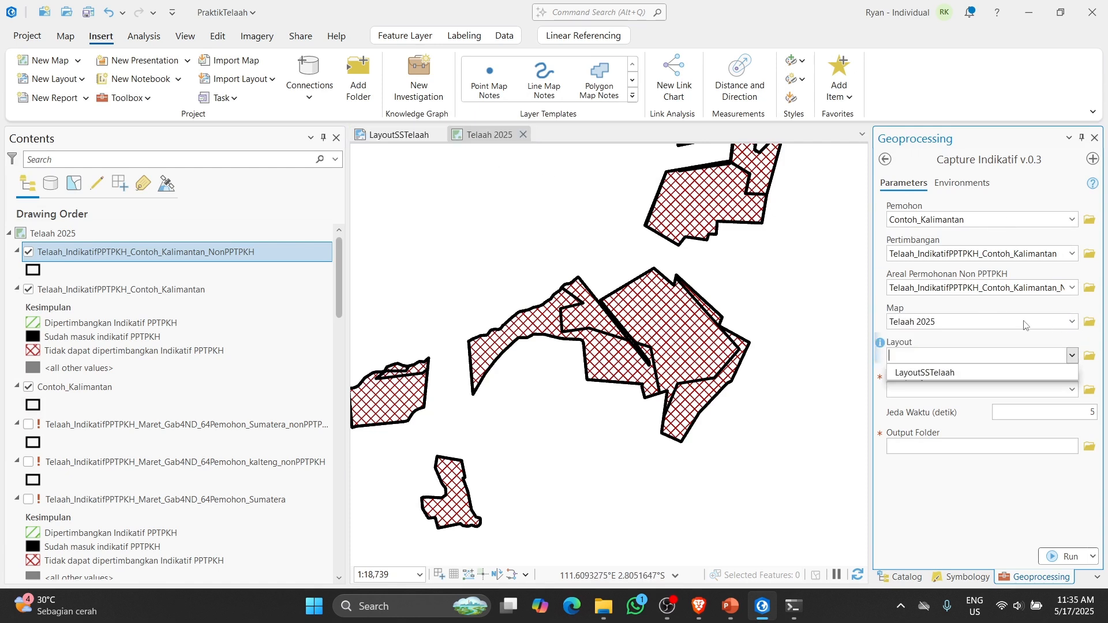
click(936, 373)
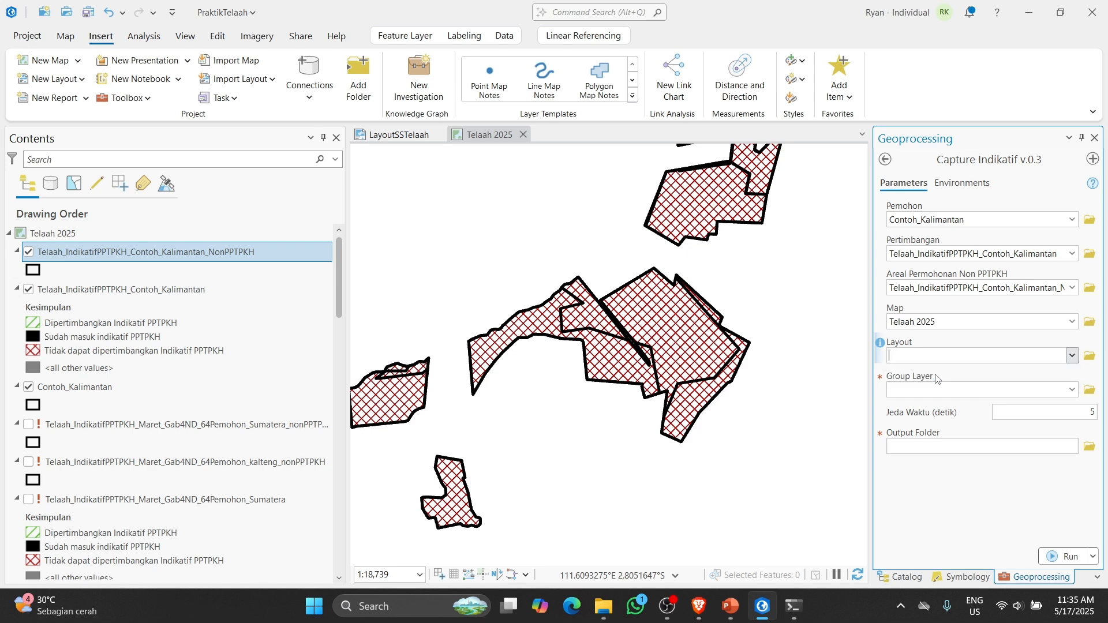
Step: Open the LayoutSSTelaah layout and examine its elements and the layers in its map frame
click(395, 136)
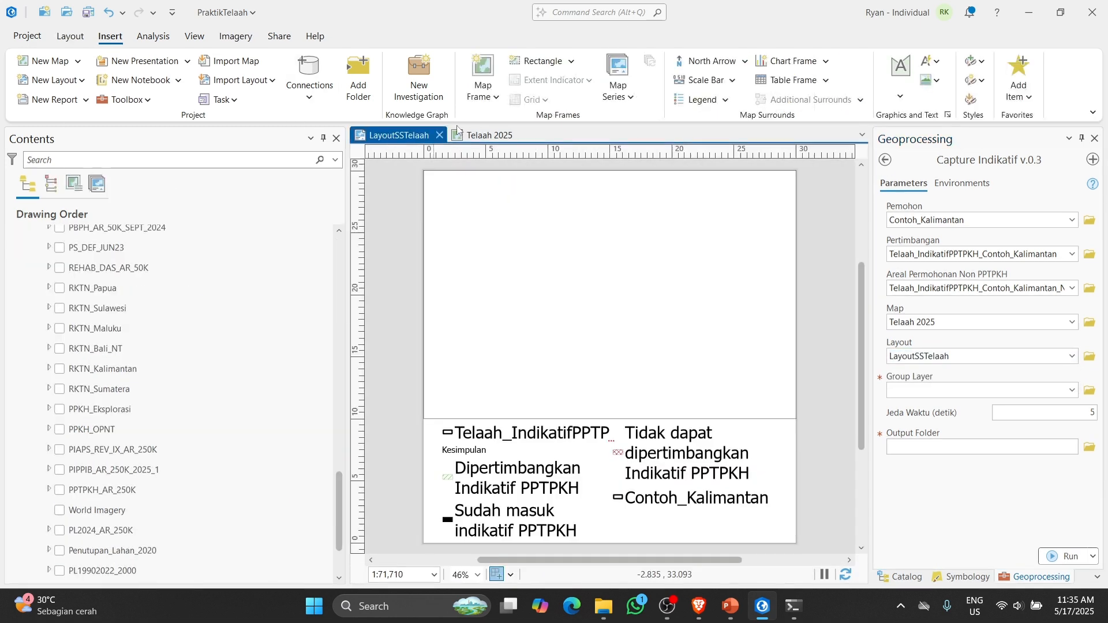
click(481, 137)
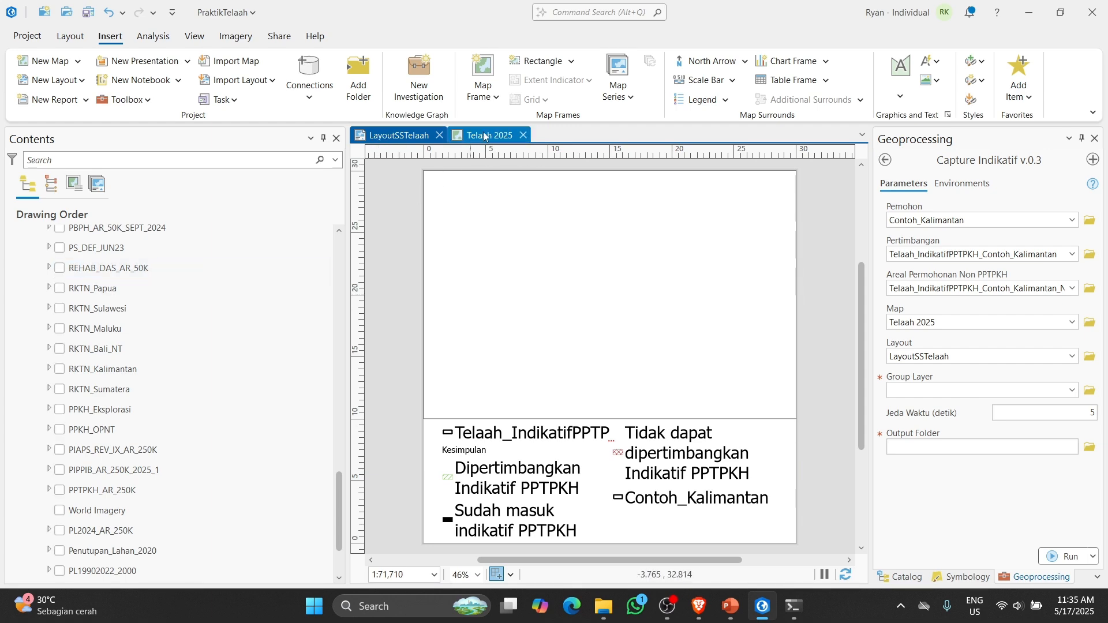
scroll(210, 341, up, 18)
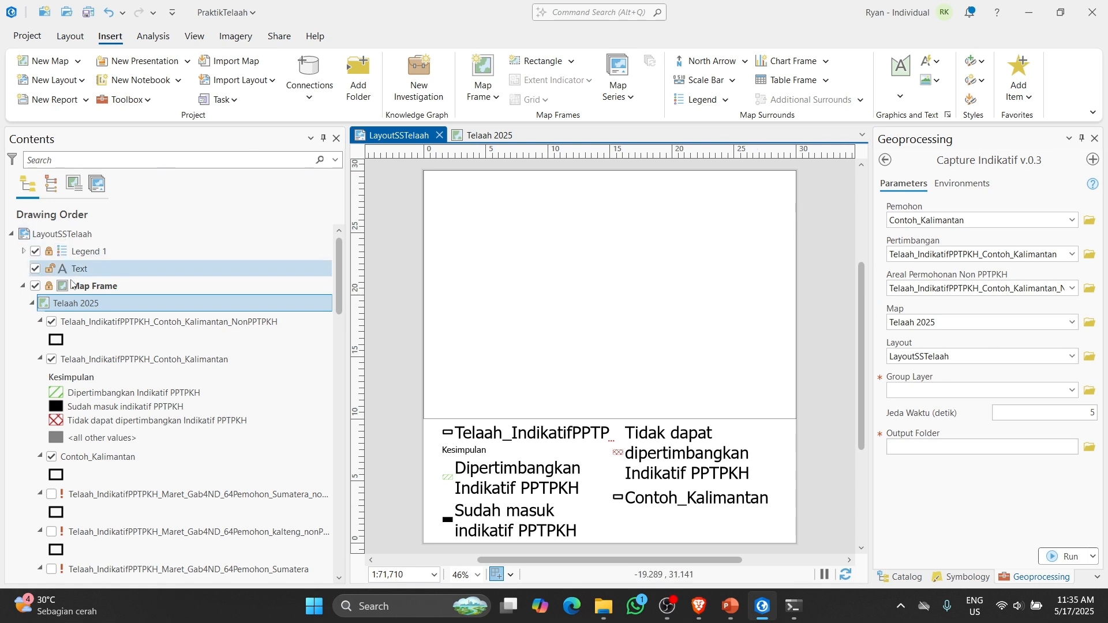
click(84, 327)
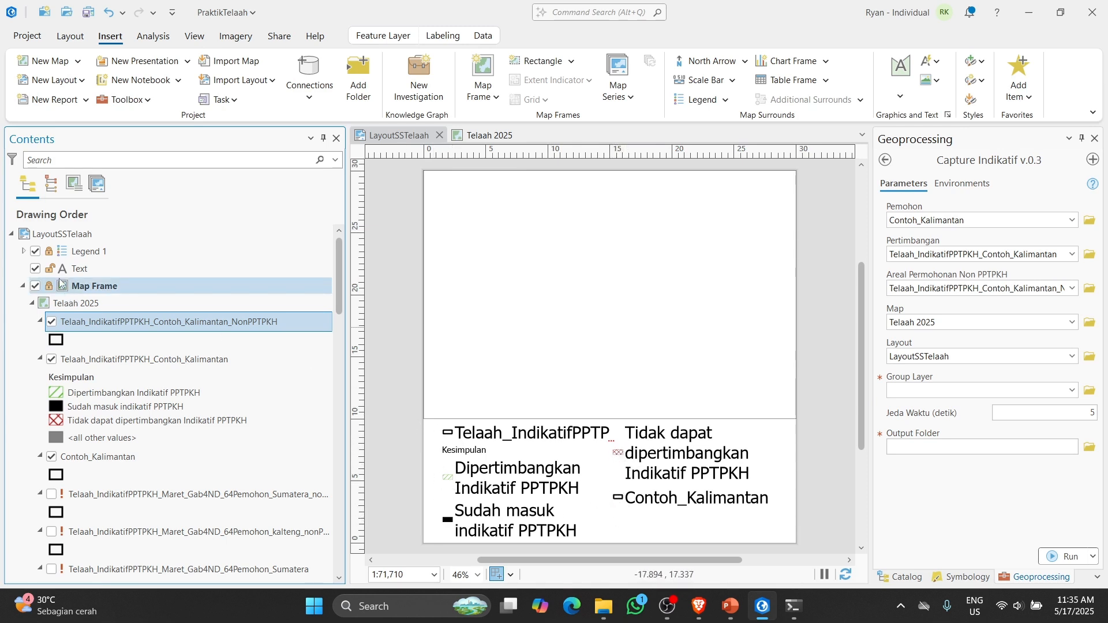
click(58, 235)
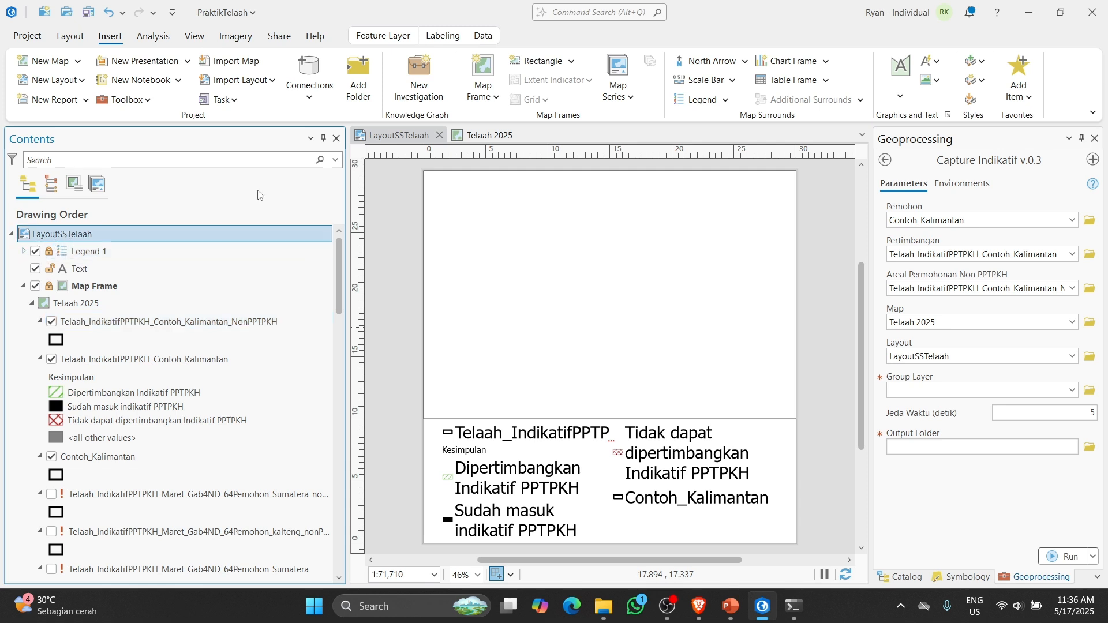
click(395, 134)
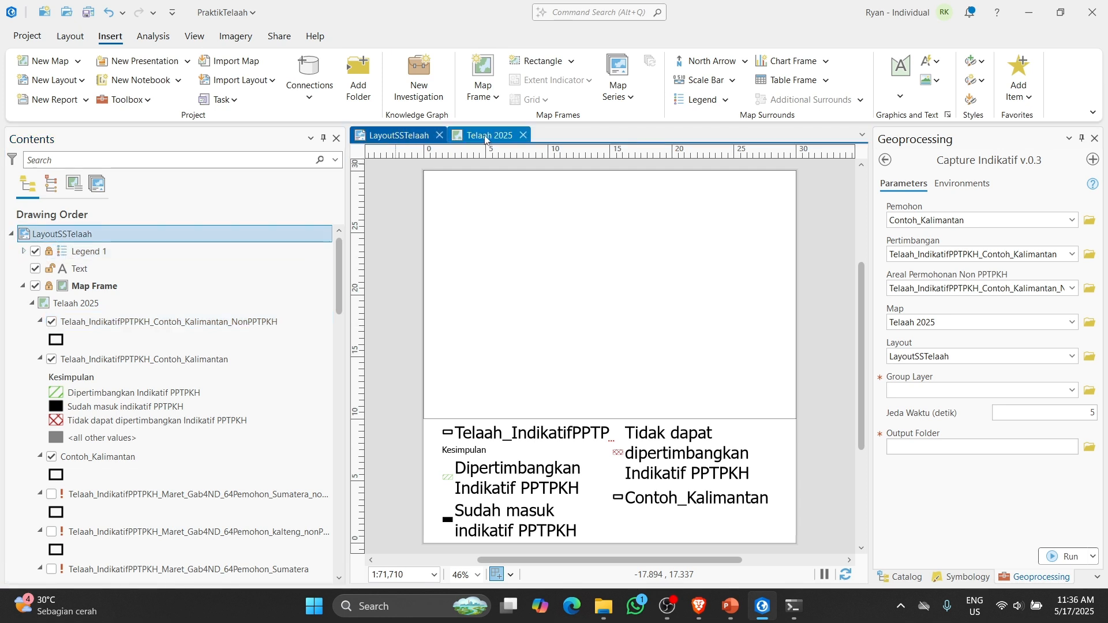
click(78, 235)
Step: Expand Legend 1, open the Contoh_Kalimantan legend item's properties and compare them with the Telaah_IndikatifPPTPKH_Maret_Gab4ND_64Pemohon_Sumatera item
click(23, 252)
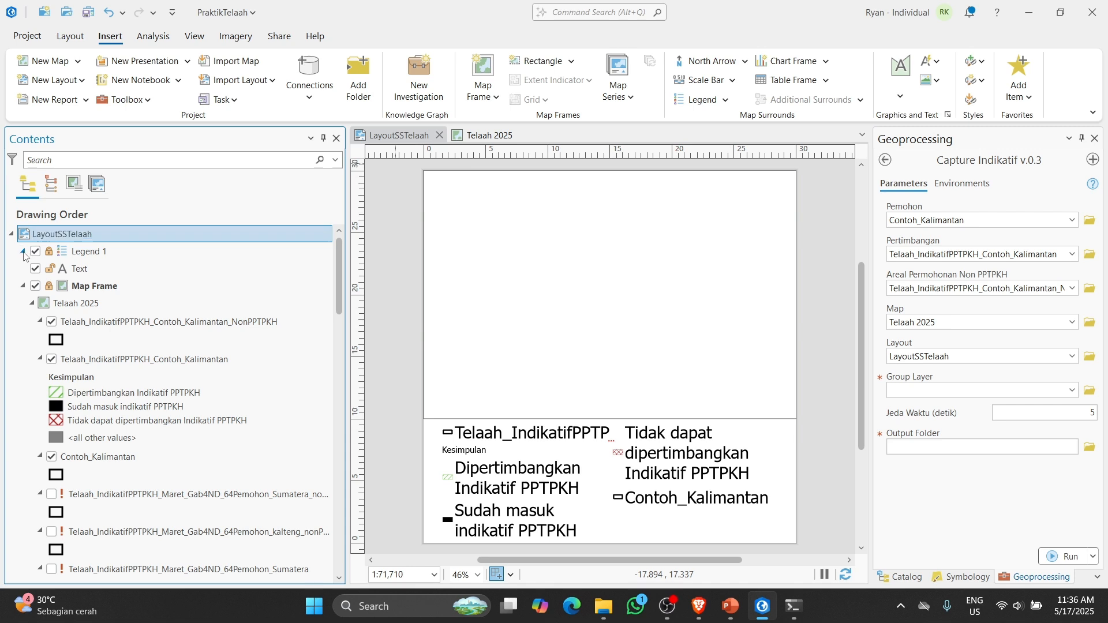
click(147, 268)
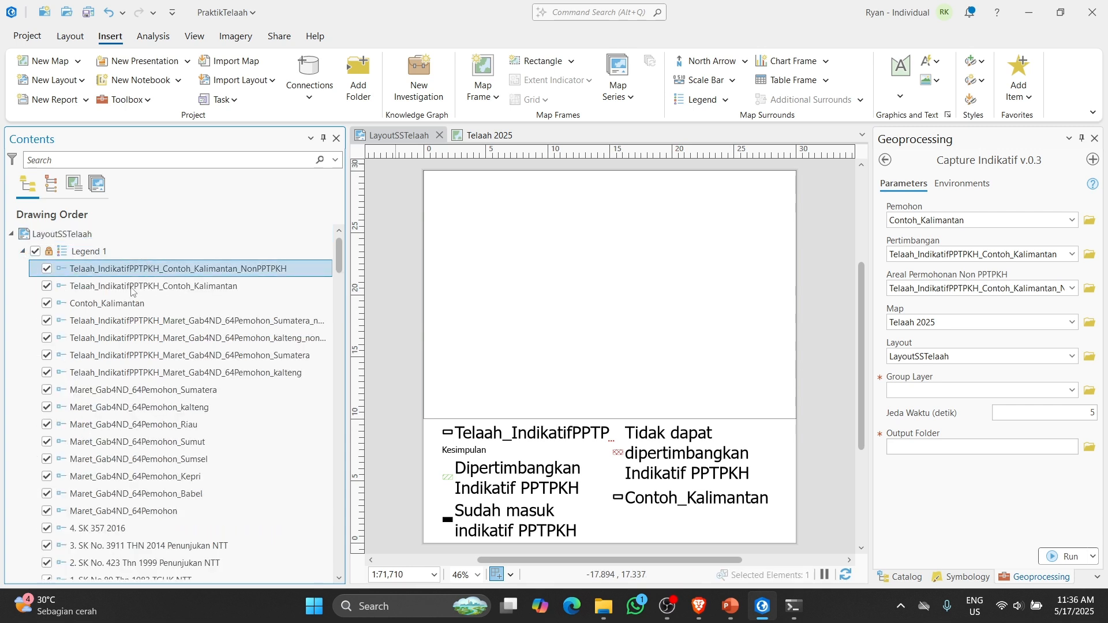
click(123, 306)
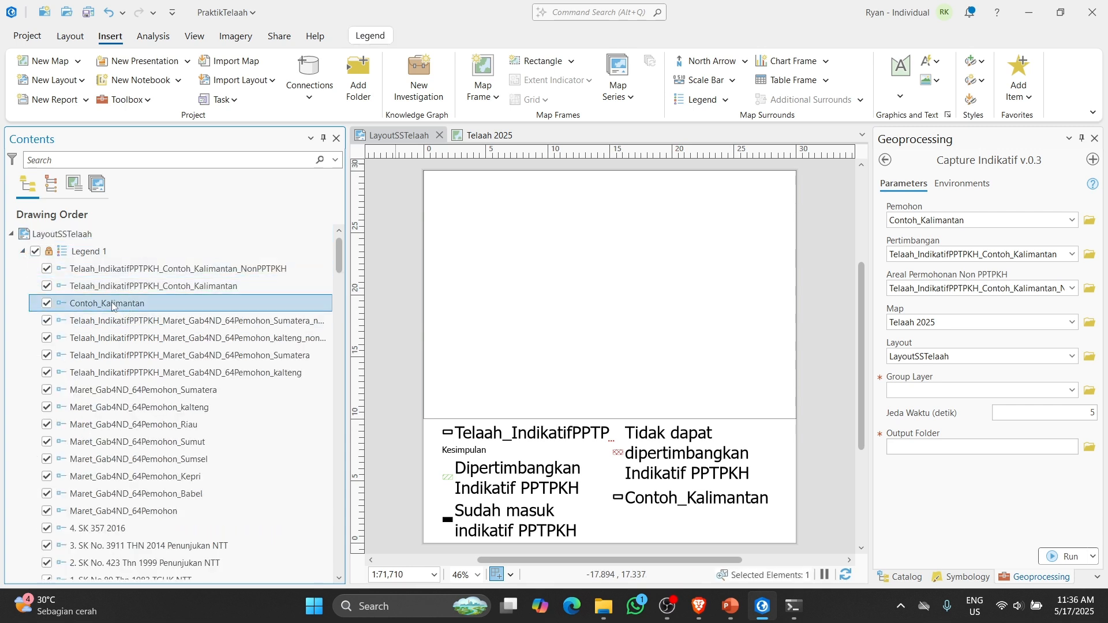
right_click(112, 306)
click(139, 372)
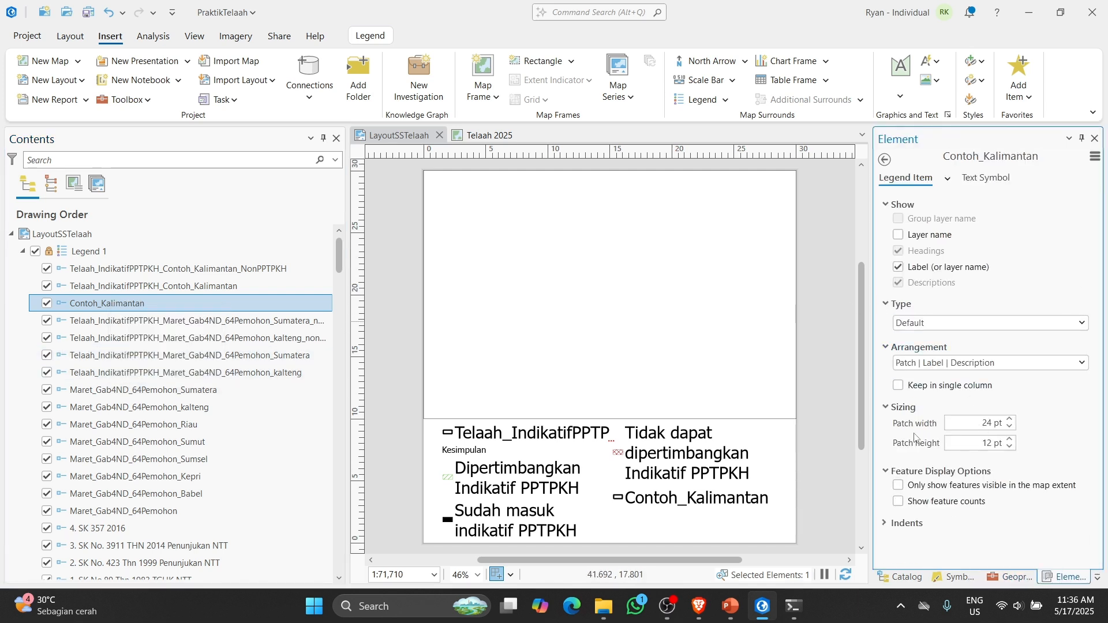
click(135, 356)
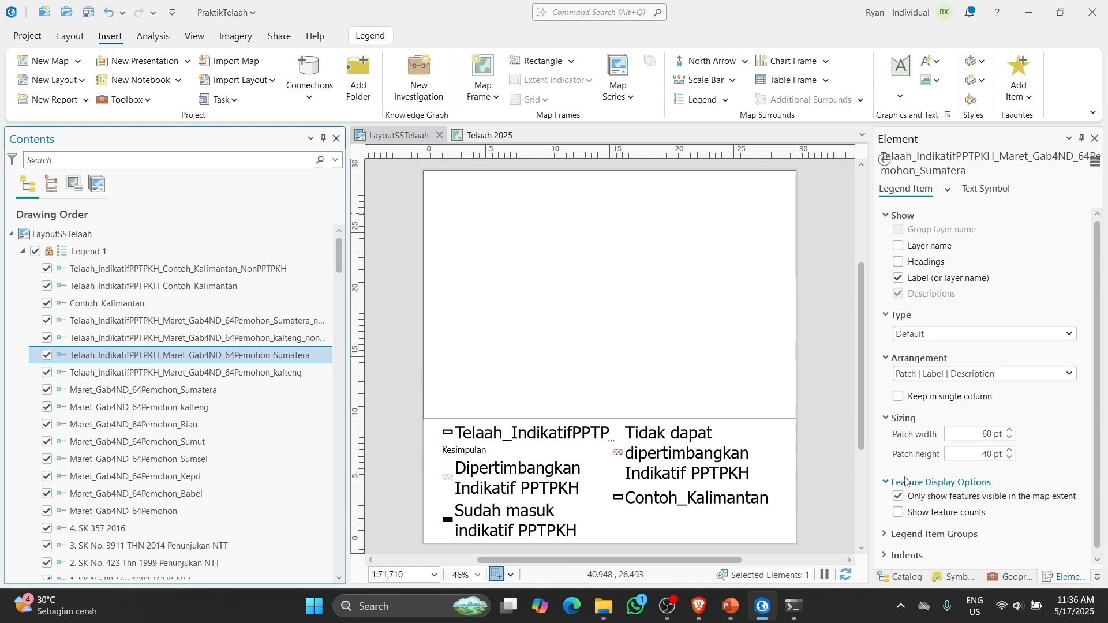
Step: Select the three Contoh_Kalimantan legend items in Legend 1 together and turn off their Headings
click(90, 310)
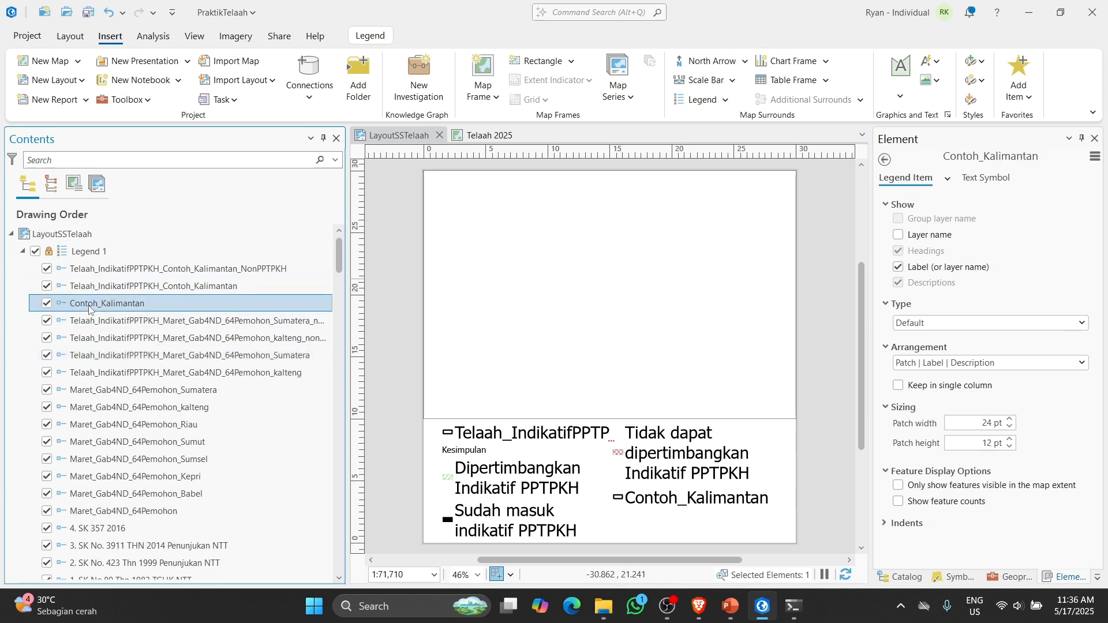
ctrl+click(119, 286)
ctrl+click(151, 270)
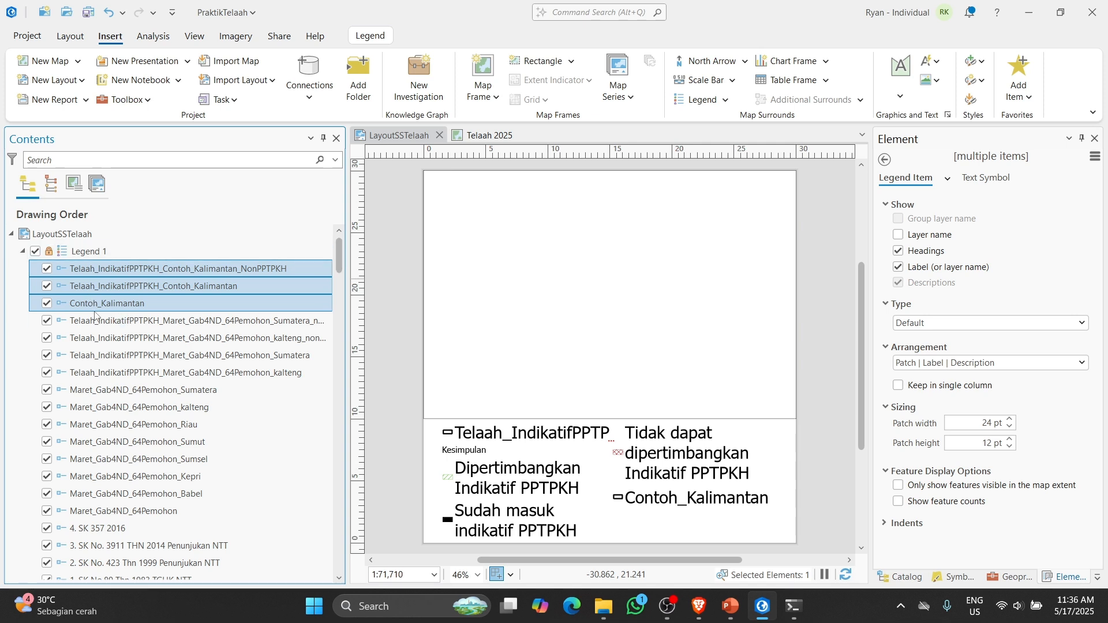
click(182, 300)
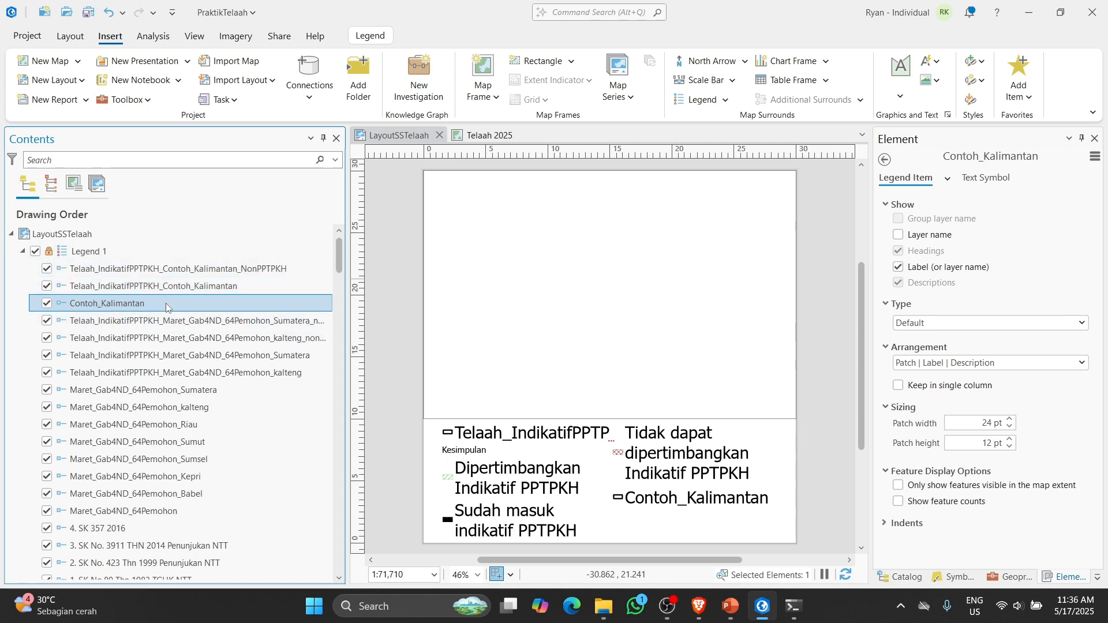
shift+click(143, 270)
click(136, 310)
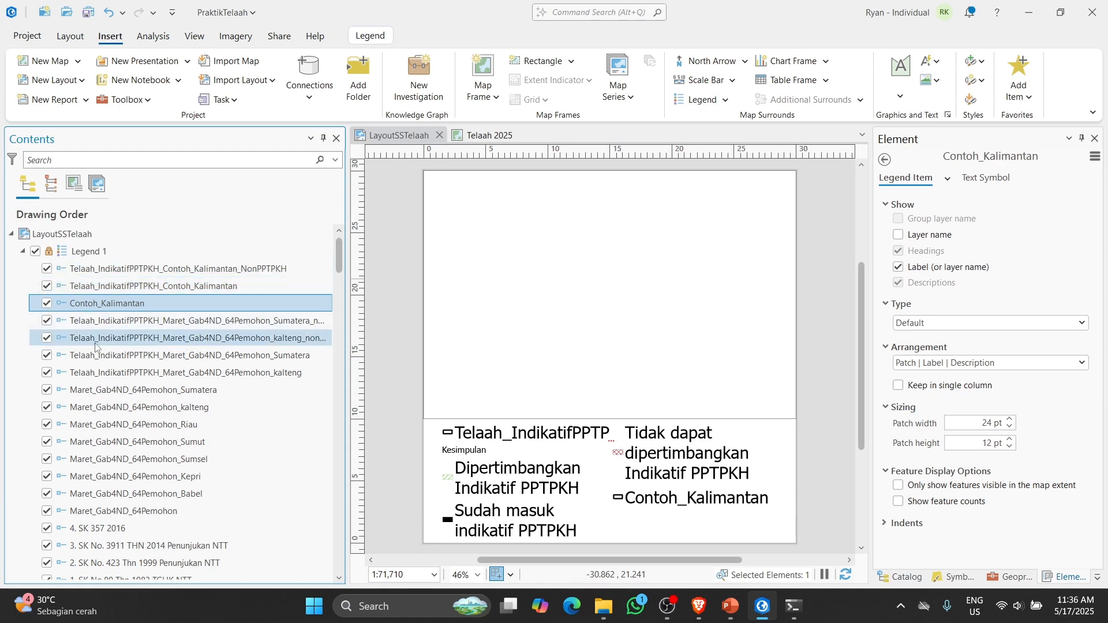
shift+click(184, 270)
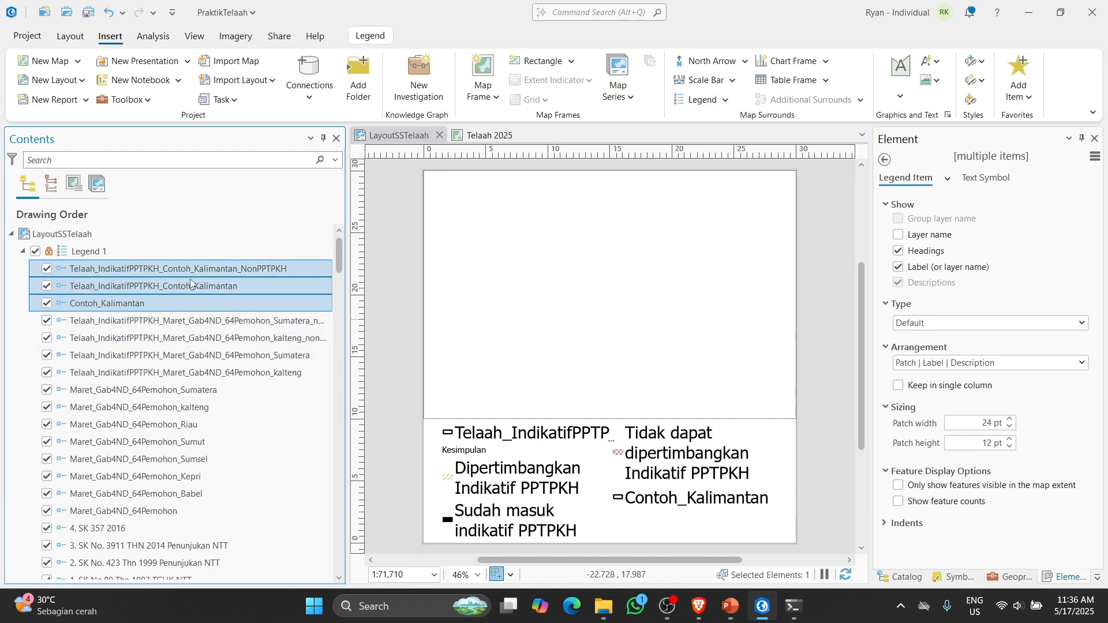
click(902, 254)
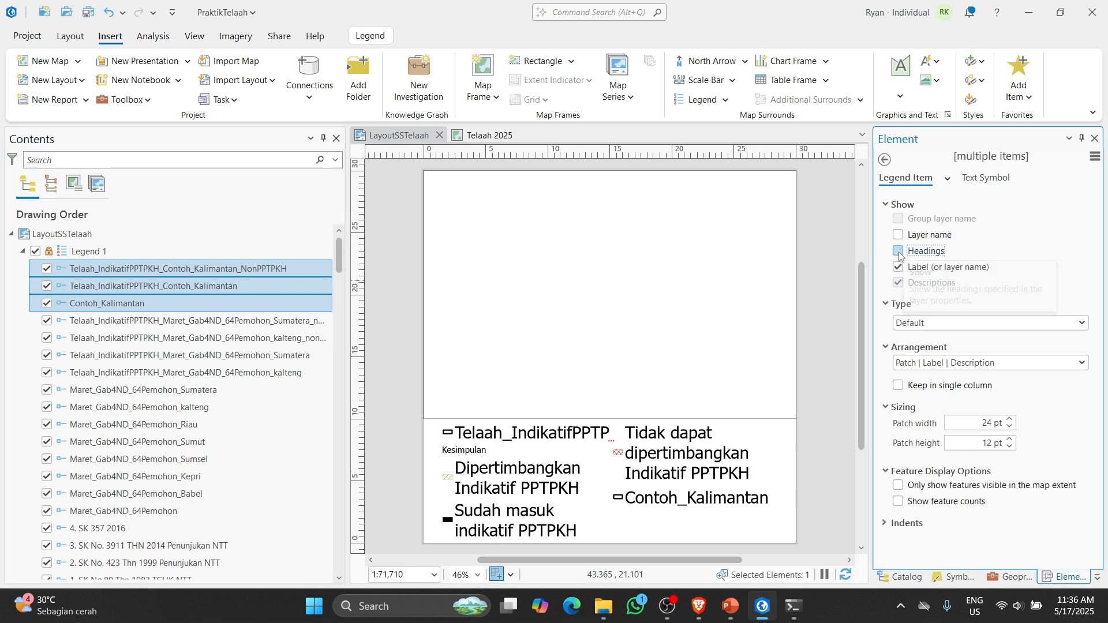
Step: Set the patch width to 60 pt and the patch height to 40 pt for the three selected legend items
double_click(986, 424)
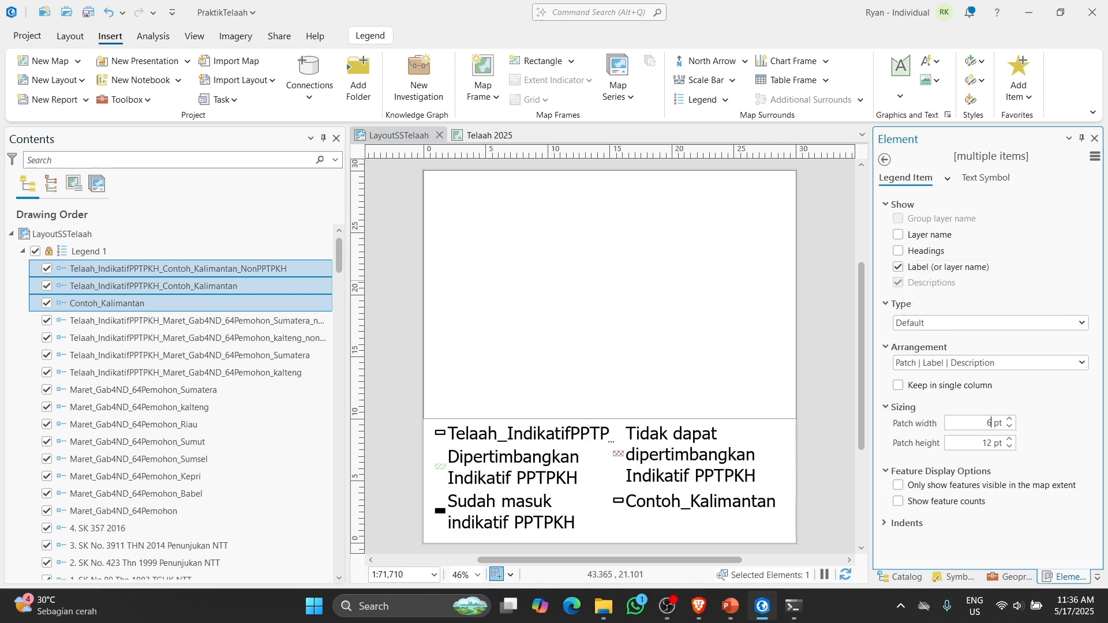
double_click(988, 444)
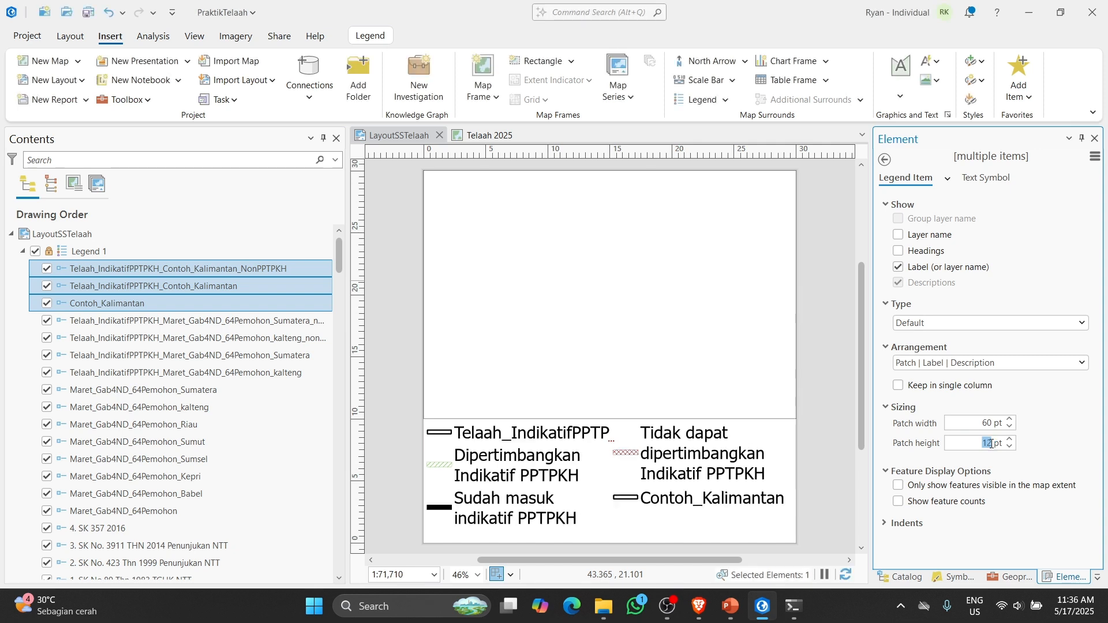
text(40)
key(Return)
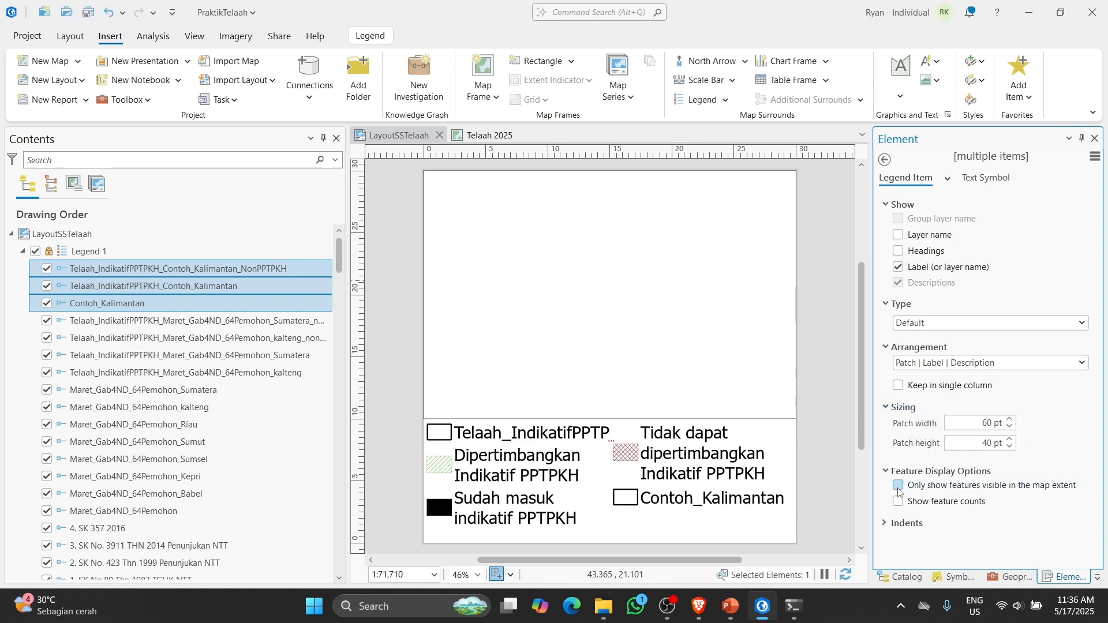
Step: Make the three Contoh_Kalimantan legend items only show features visible in the map extent
click(898, 486)
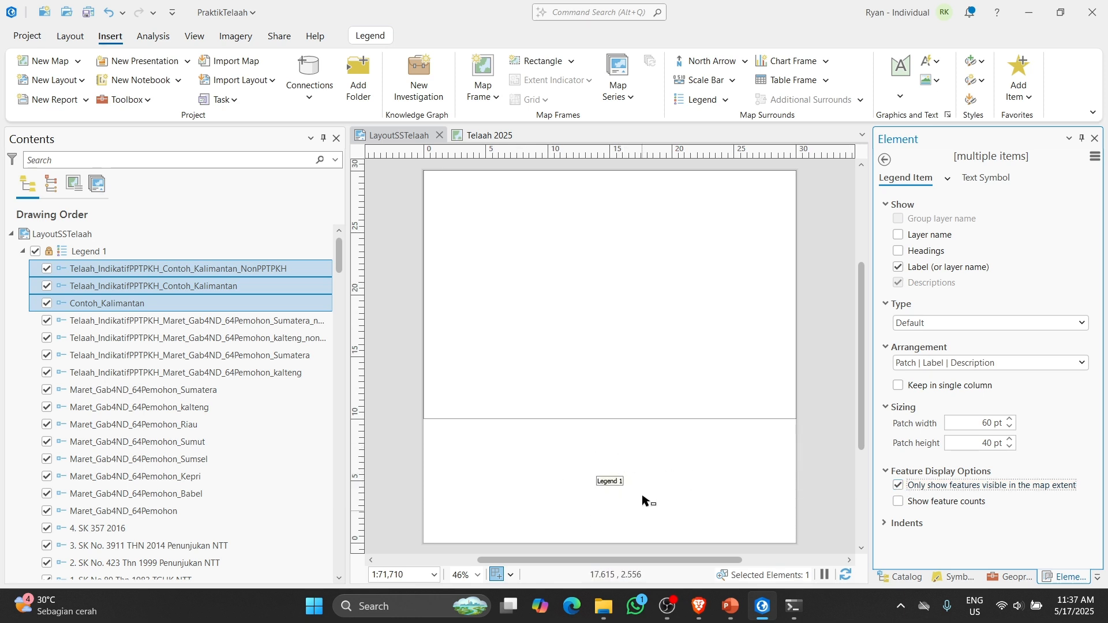
click(898, 486)
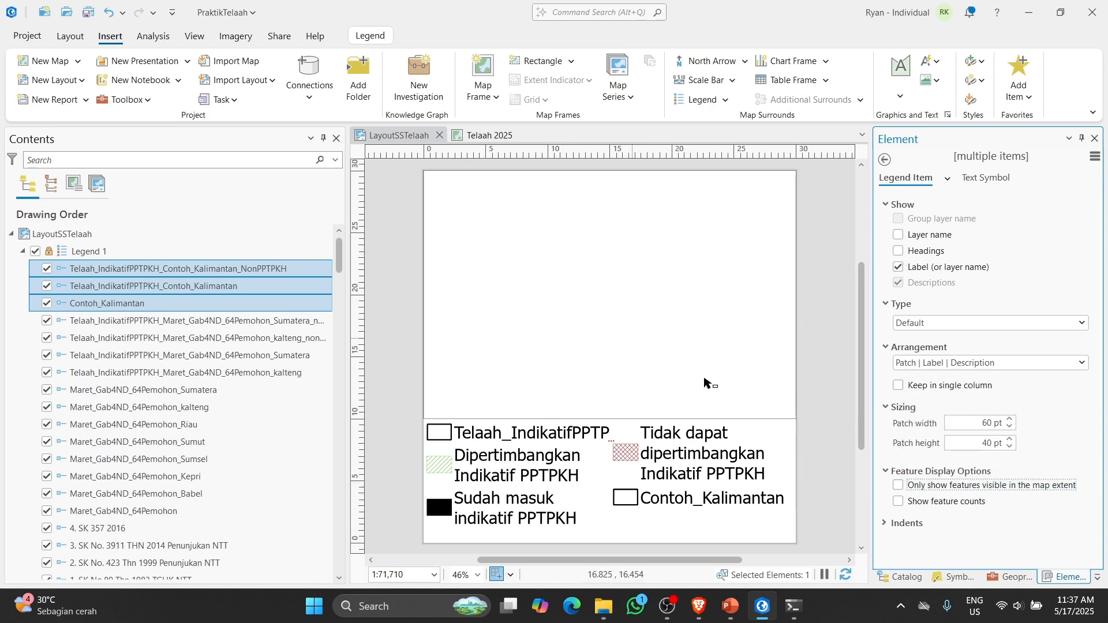
click(898, 486)
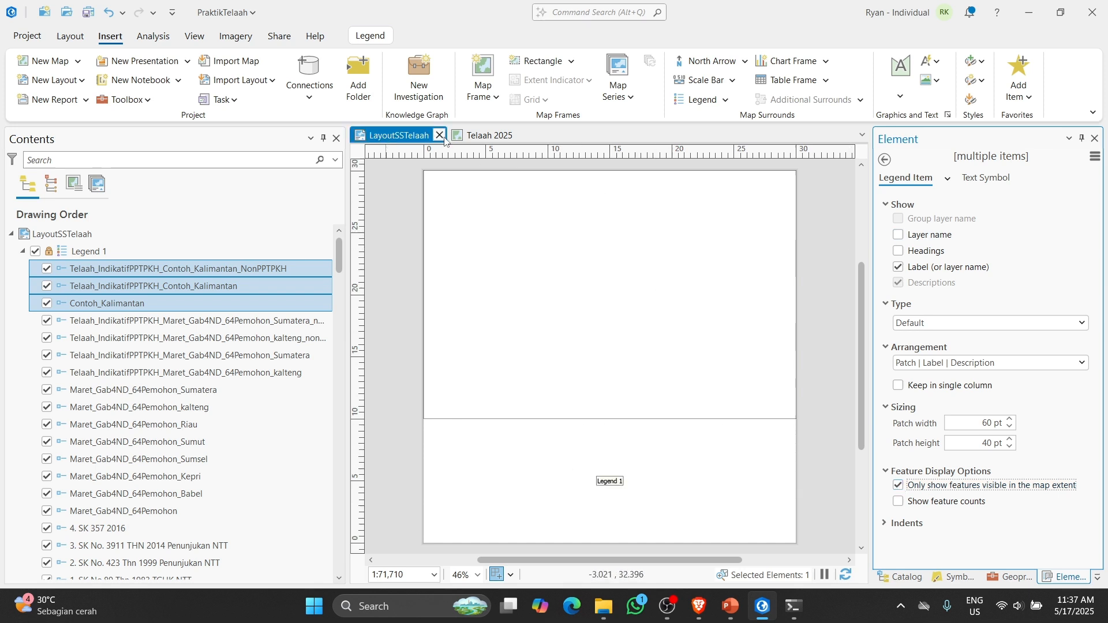
Step: Return to the Capture Indikatif v.0.3 tool, collapse Legend 1 and review the choices for the Group Layer parameter
click(1011, 577)
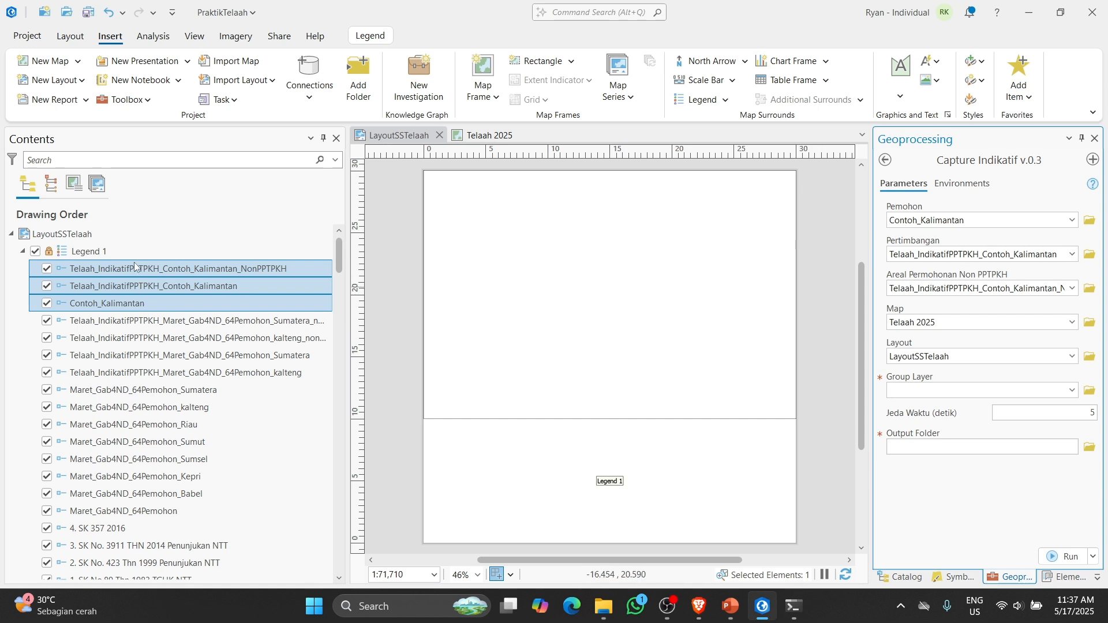
click(22, 253)
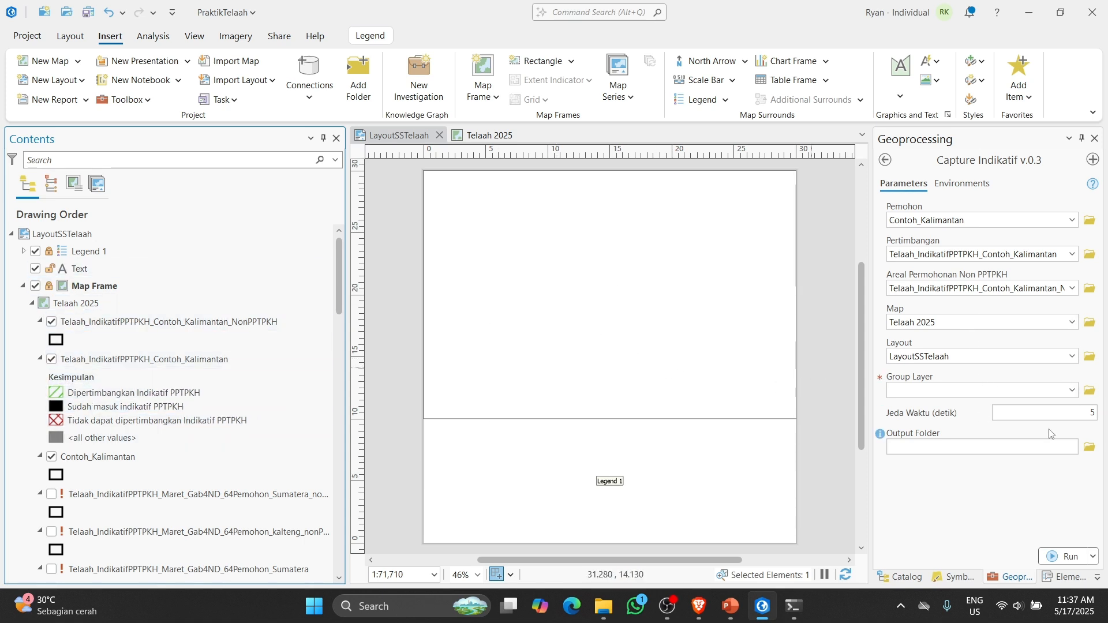
click(1072, 393)
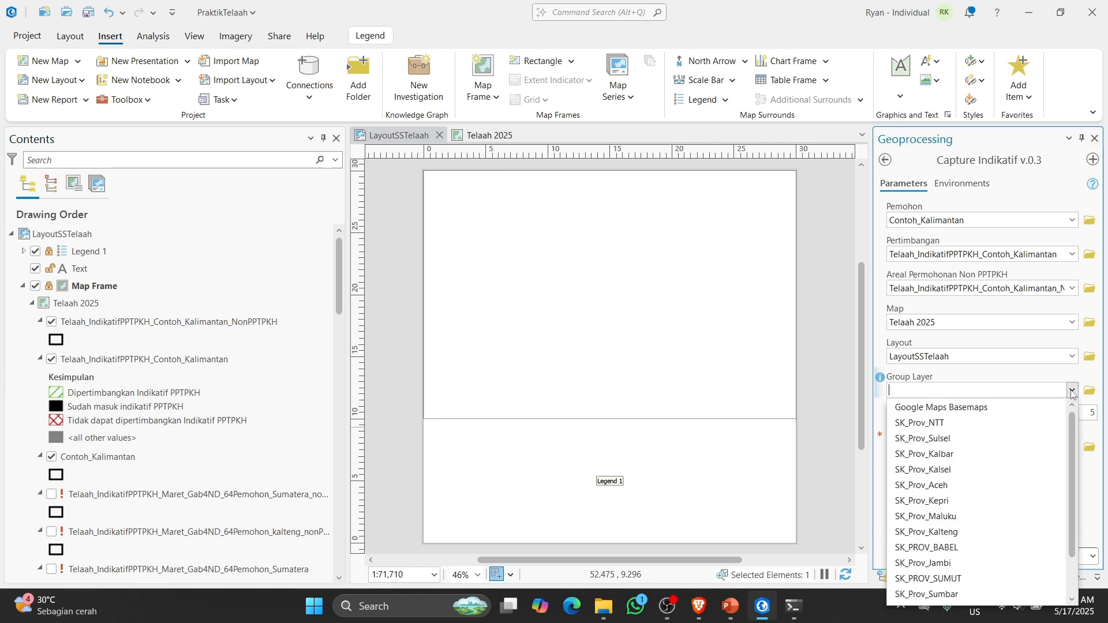
scroll(1025, 427, down, 1)
scroll(1025, 429, up, 1)
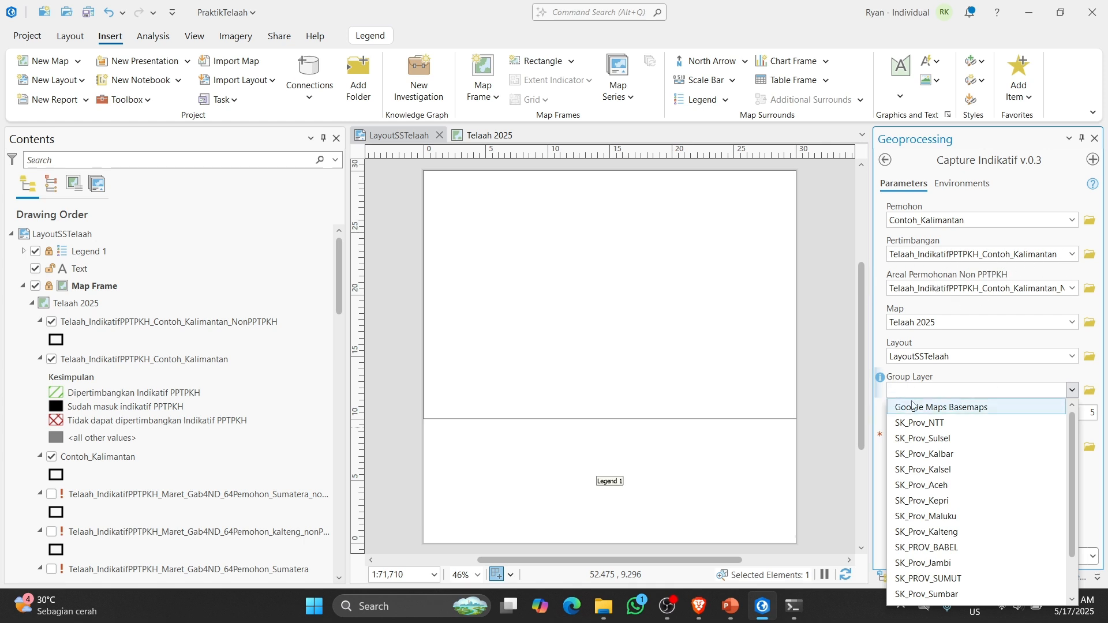
scroll(989, 415, down, 1)
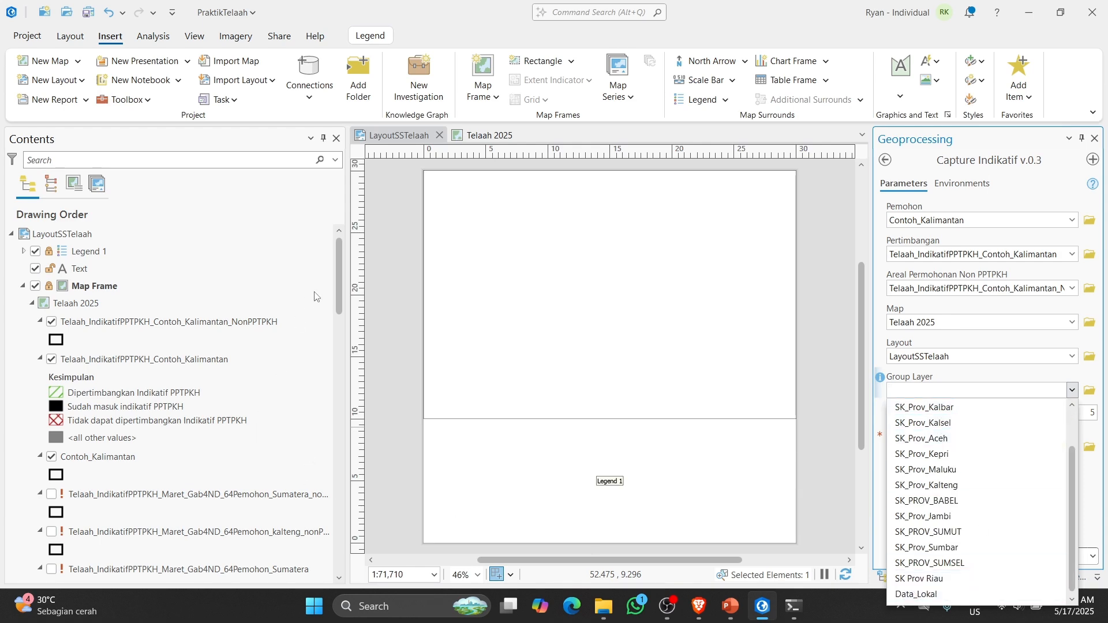
Step: Examine the layers in the map's Data_Lokal group, highlighting RKTN_Papua through RKTN_Bali_NT
click(342, 287)
drag(342, 287, 332, 515)
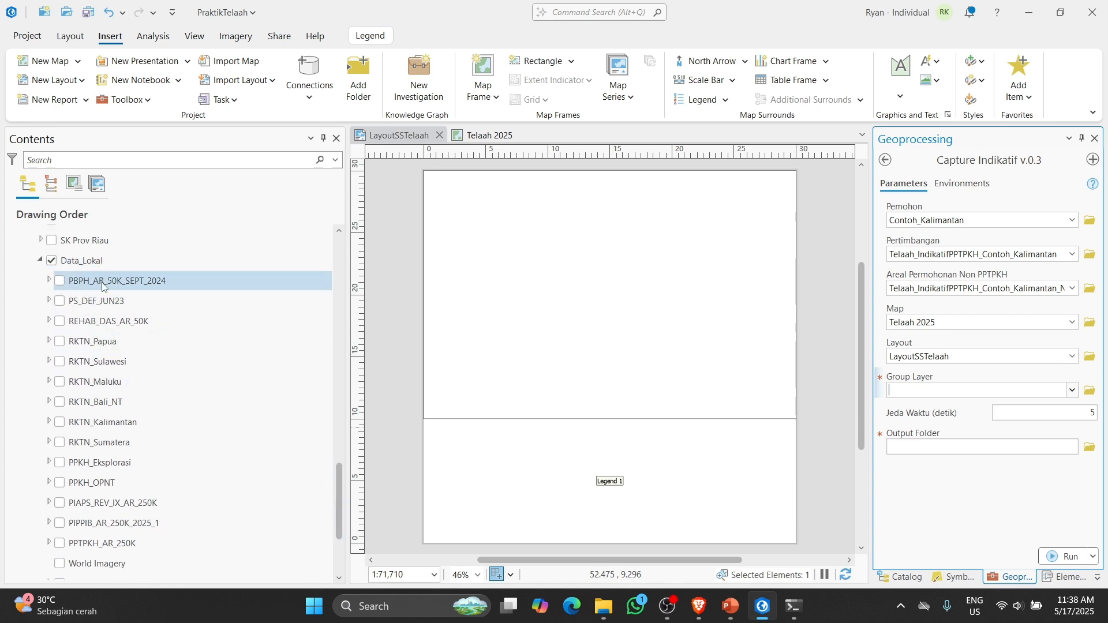
scroll(110, 456, down, 2)
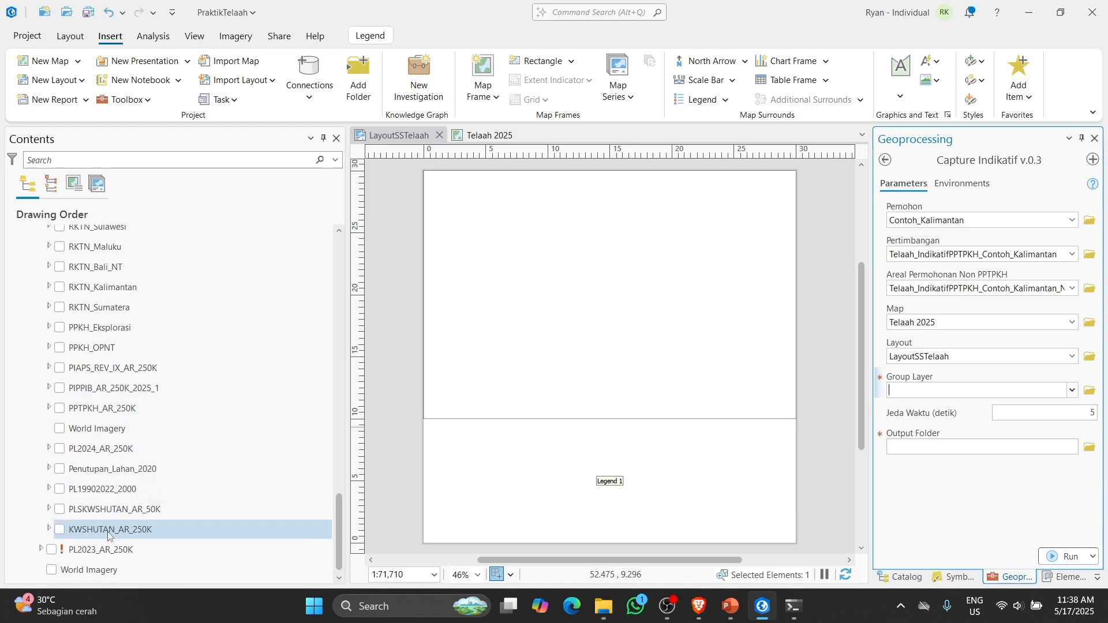
scroll(100, 479, up, 4)
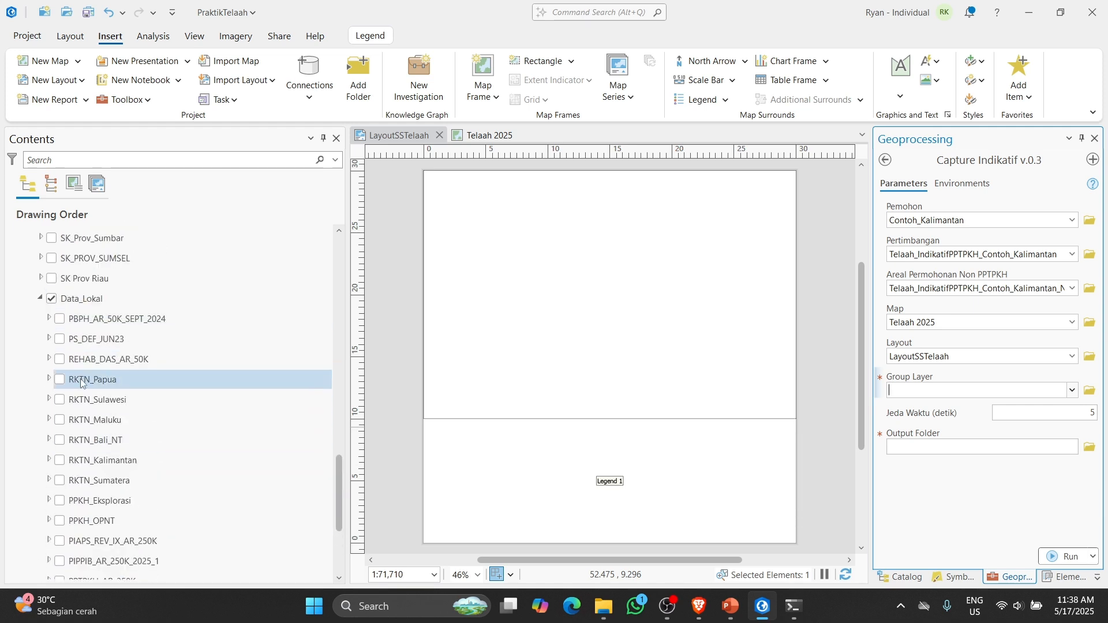
click(78, 482)
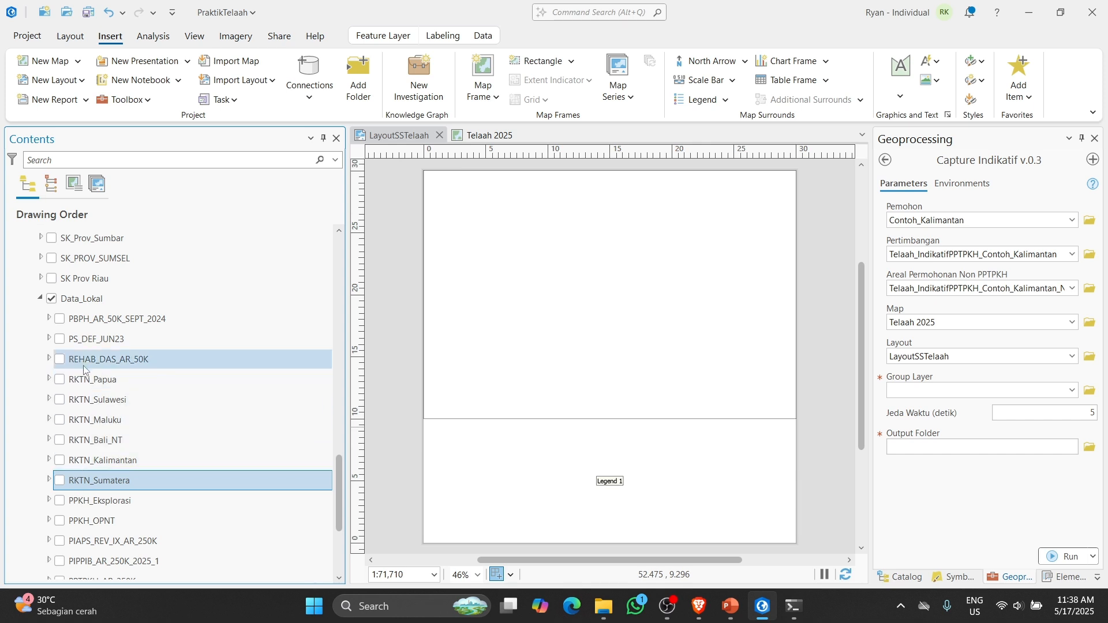
click(84, 384)
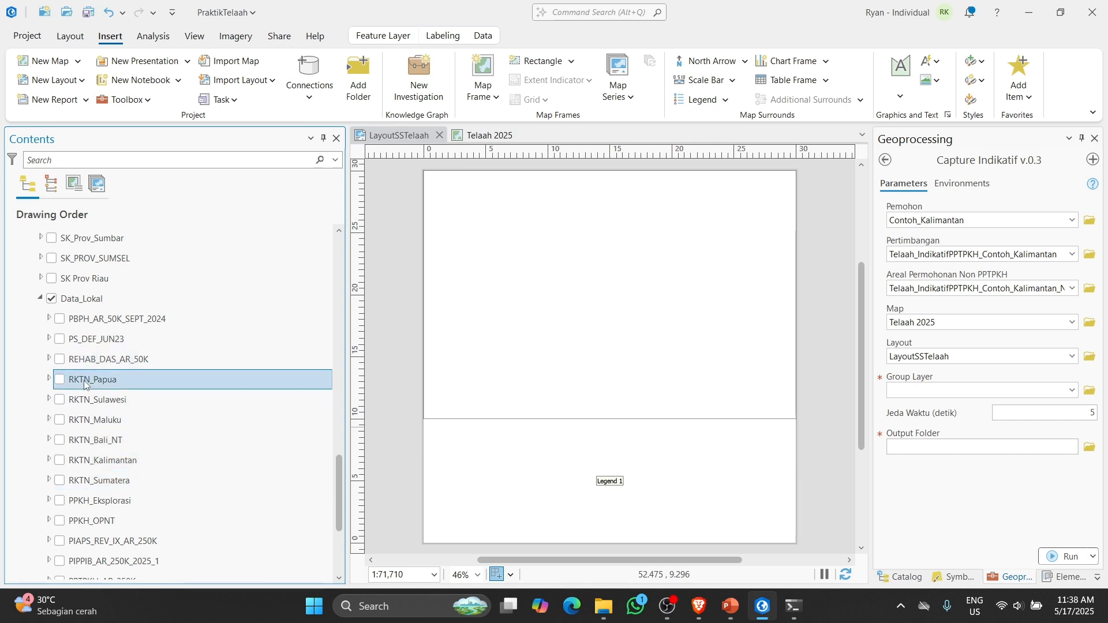
shift+click(81, 423)
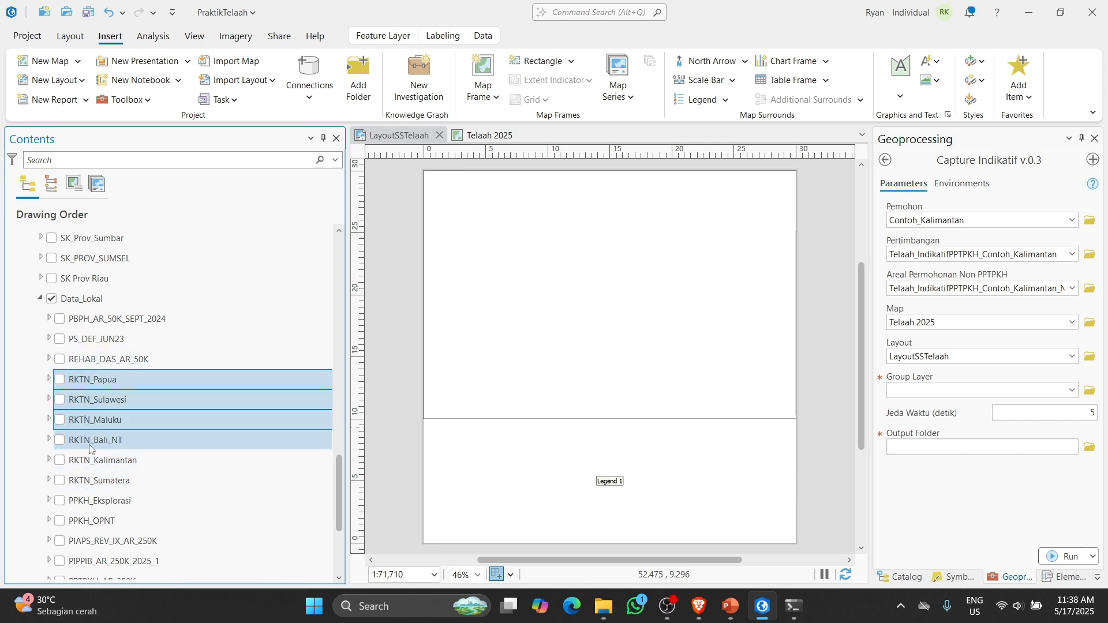
shift+click(89, 444)
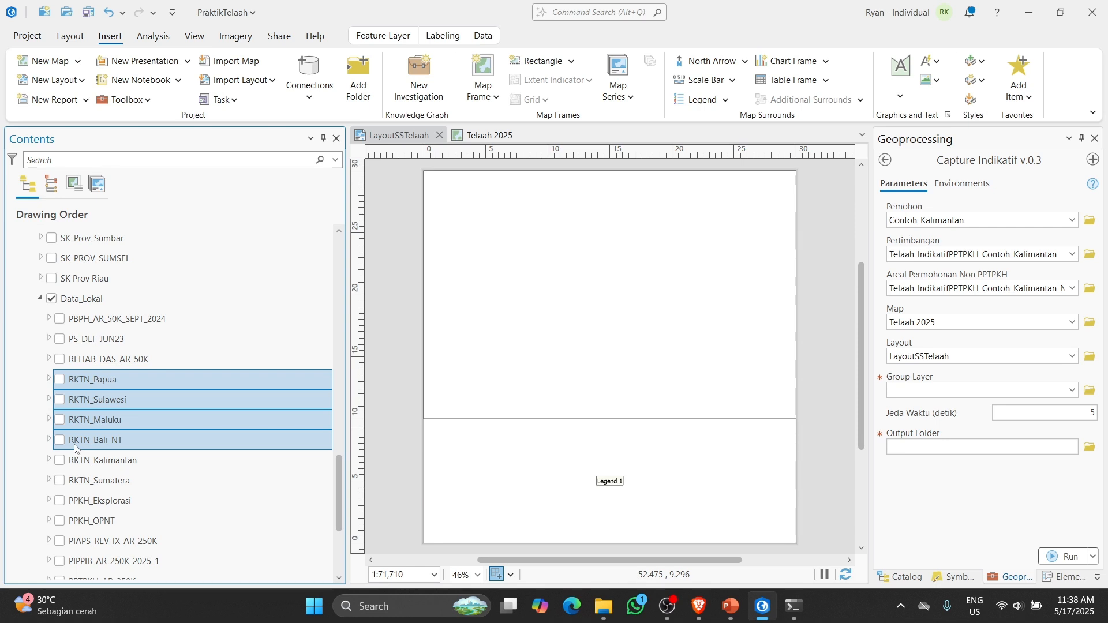
scroll(72, 391, down, 3)
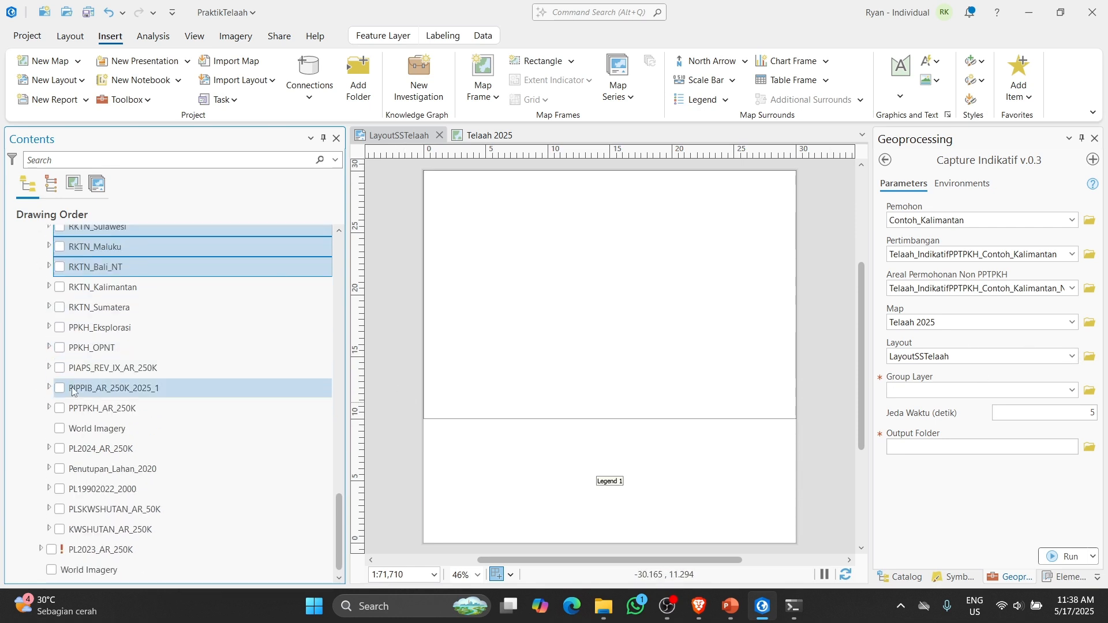
Step: Set the tool's Group Layer parameter to Data_Lokal
click(1072, 391)
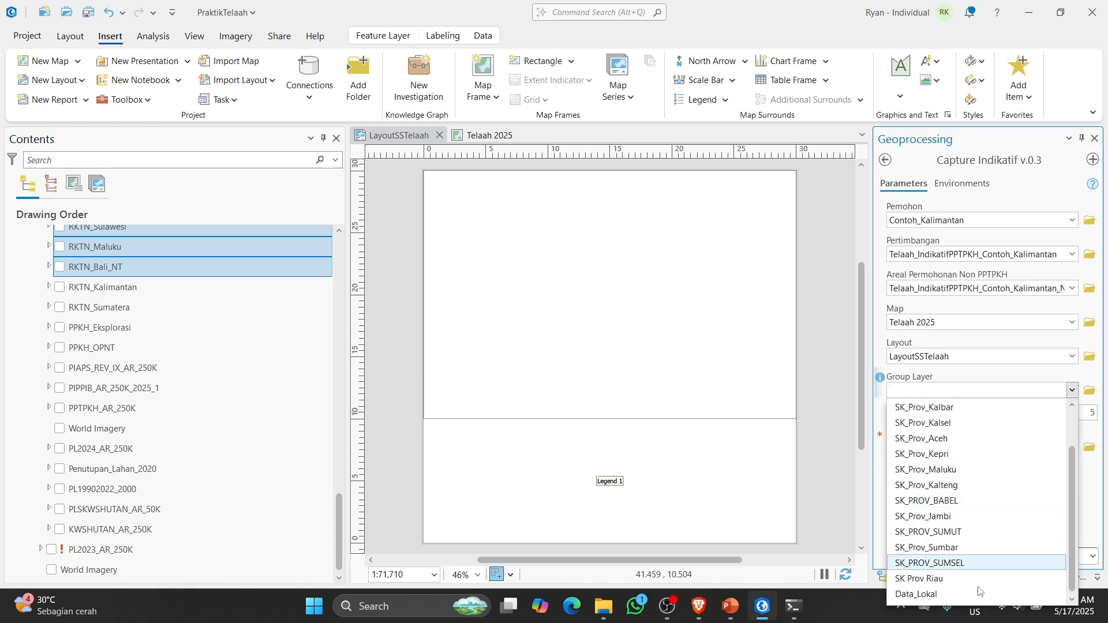
click(923, 594)
Step: Review the Data_Lokal group's layers from PBPH_AR_50K_SEPT_2024 down to KWSHUTAN_AR_250K, along with the province groups above them
scroll(90, 422, up, 3)
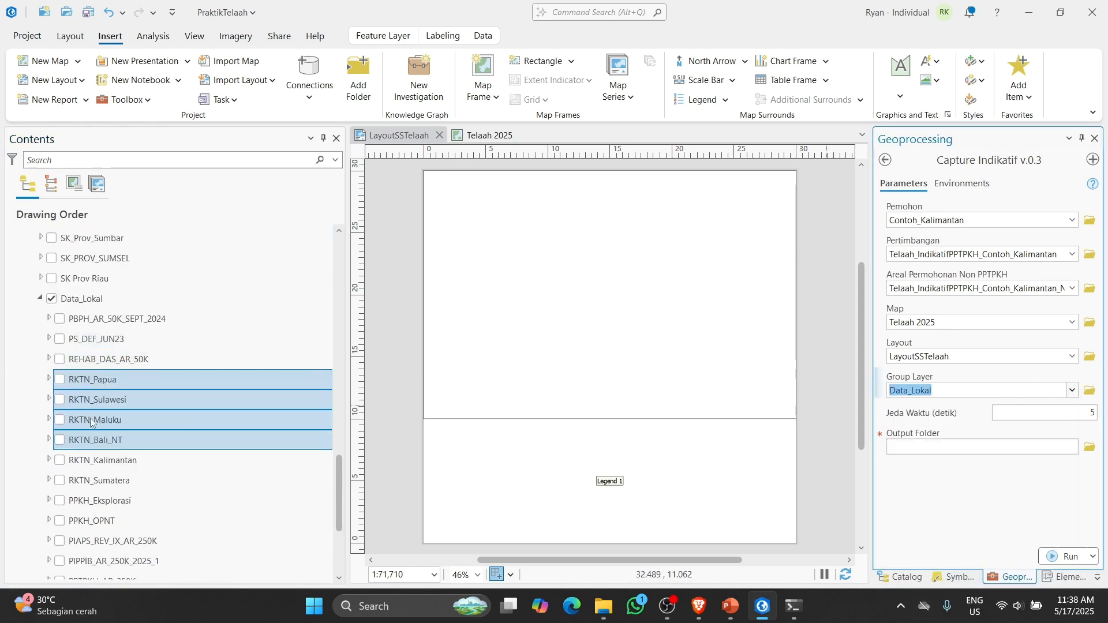
click(94, 322)
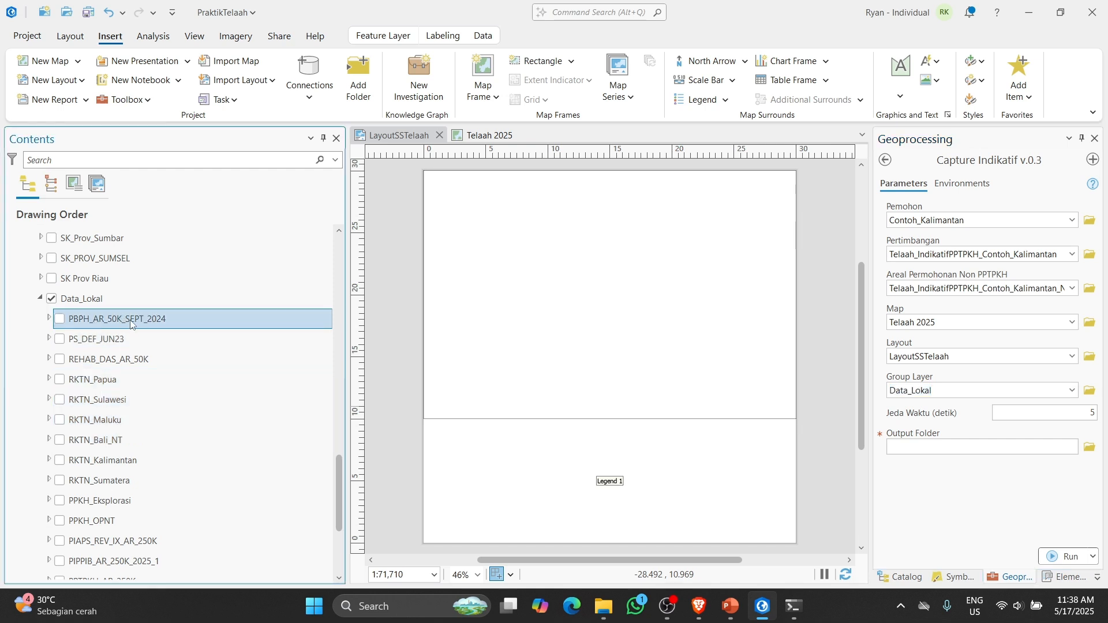
ctrl+click(104, 341)
ctrl+click(100, 342)
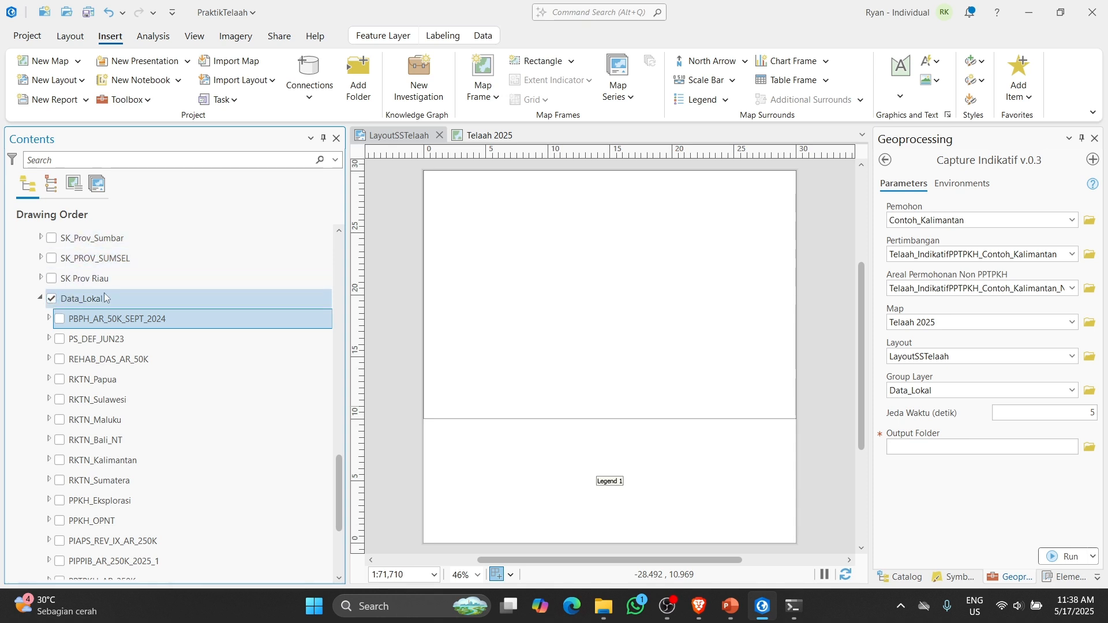
scroll(154, 443, down, 3)
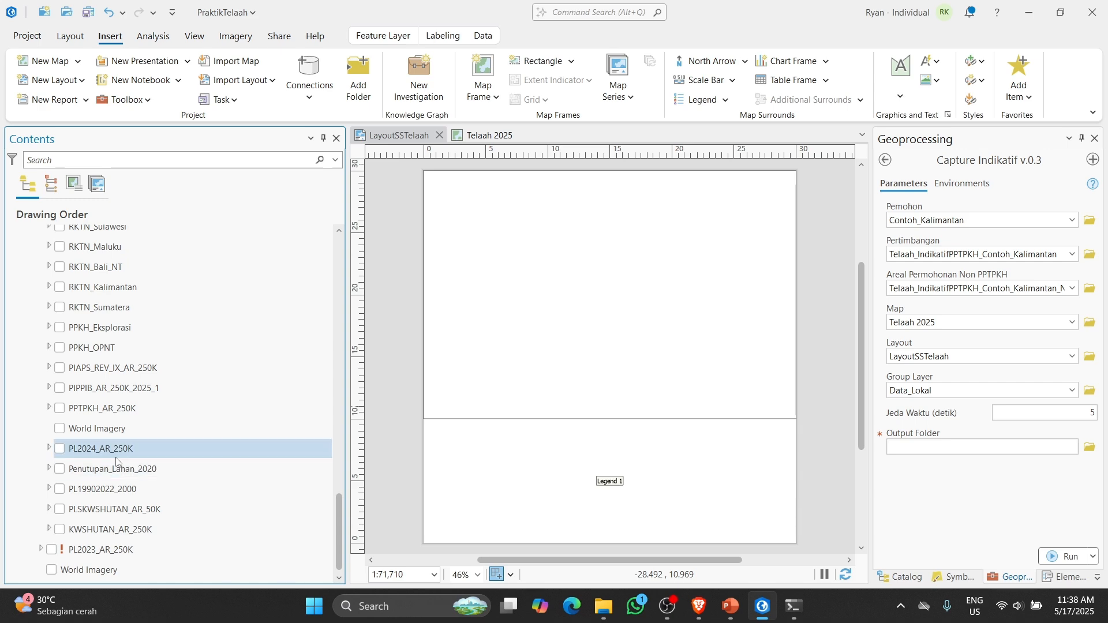
click(214, 330)
scroll(136, 448, up, 20)
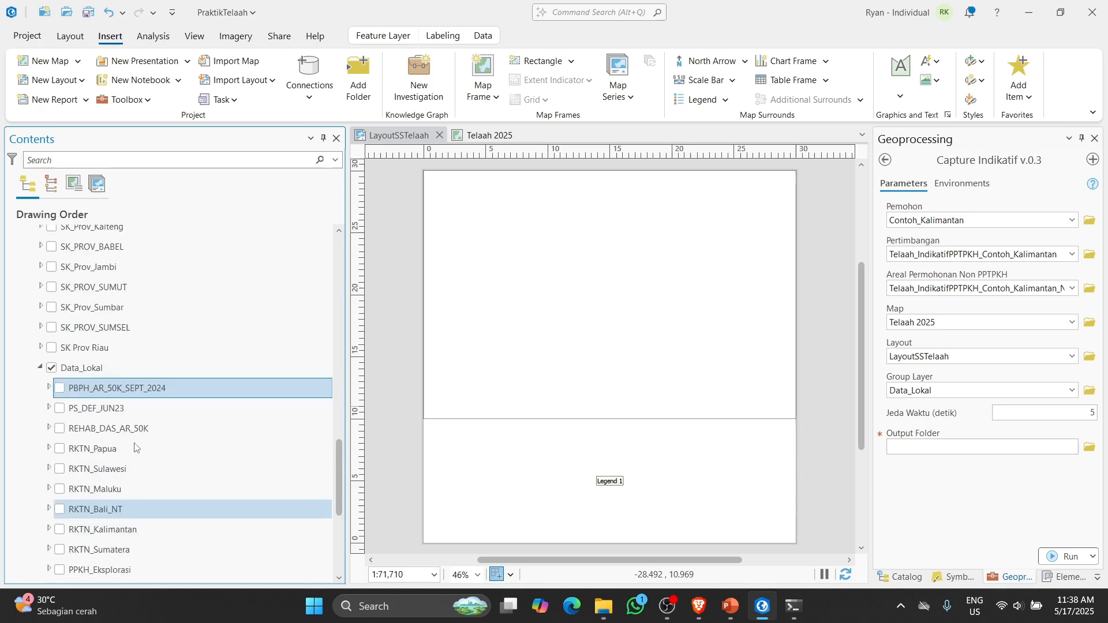
scroll(135, 433, down, 15)
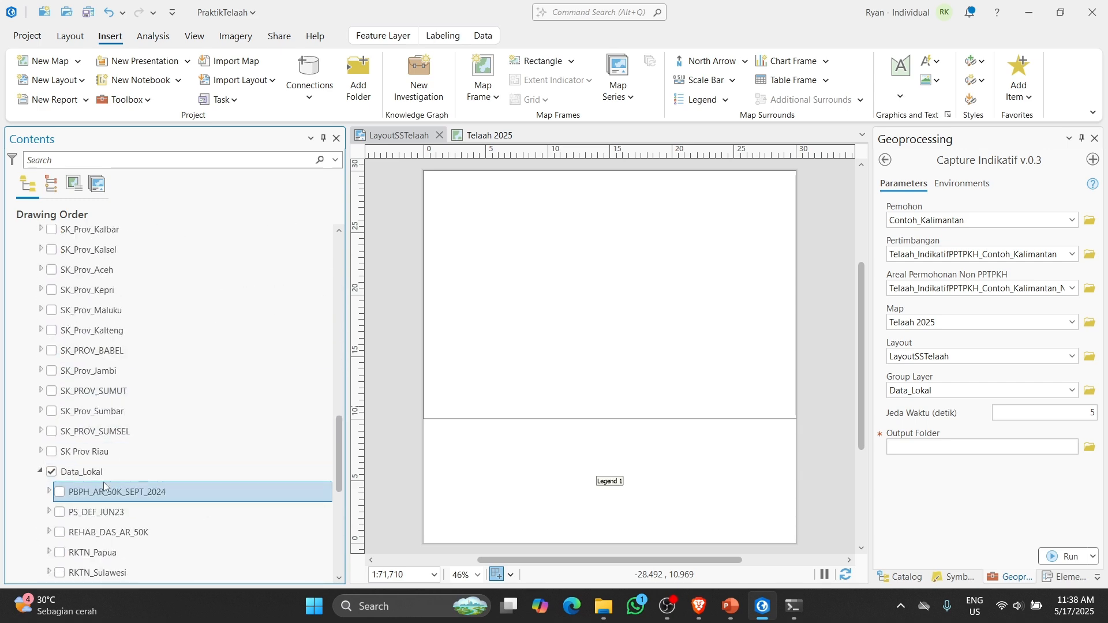
scroll(102, 532, down, 6)
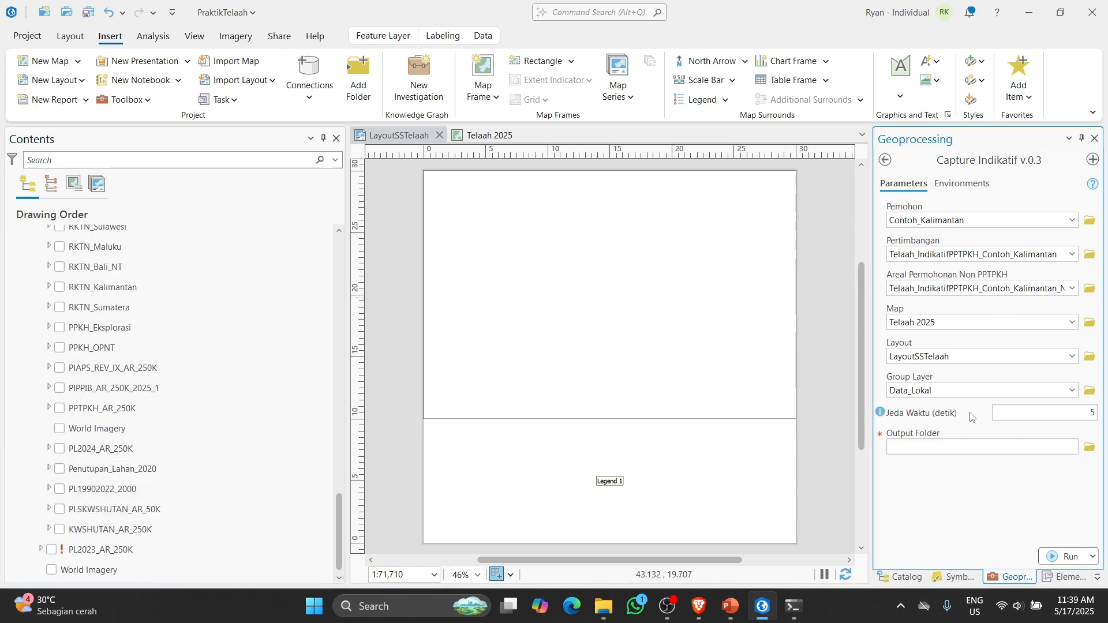
Step: Turn on the KWSHUTAN_AR_250K layer in the Data_Lokal group to draw it in the layout
mouse_move(883, 415)
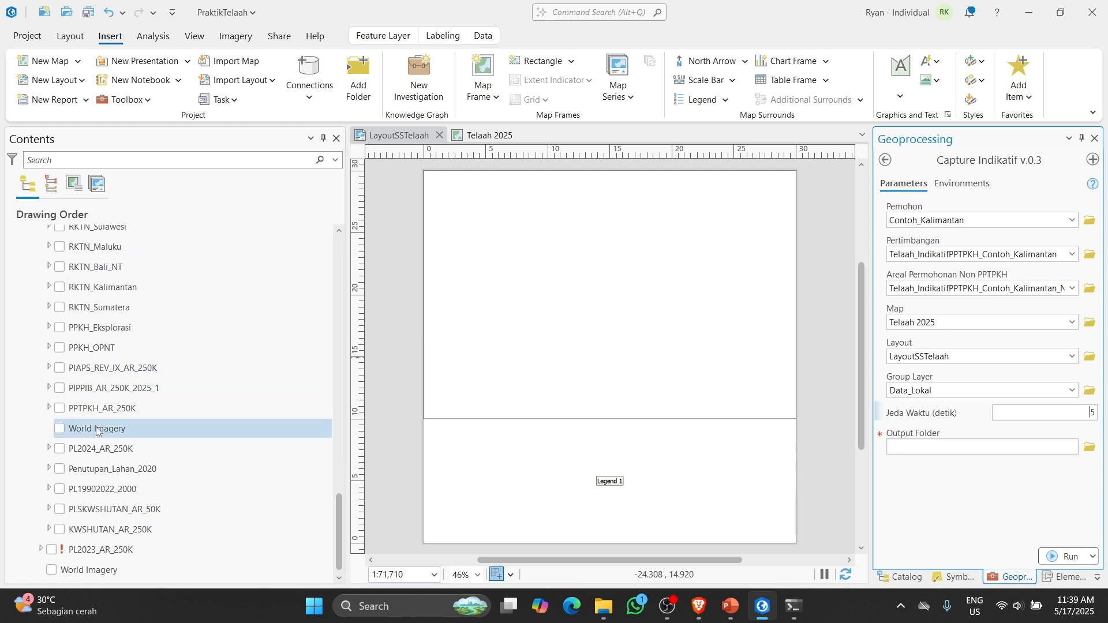
click(60, 530)
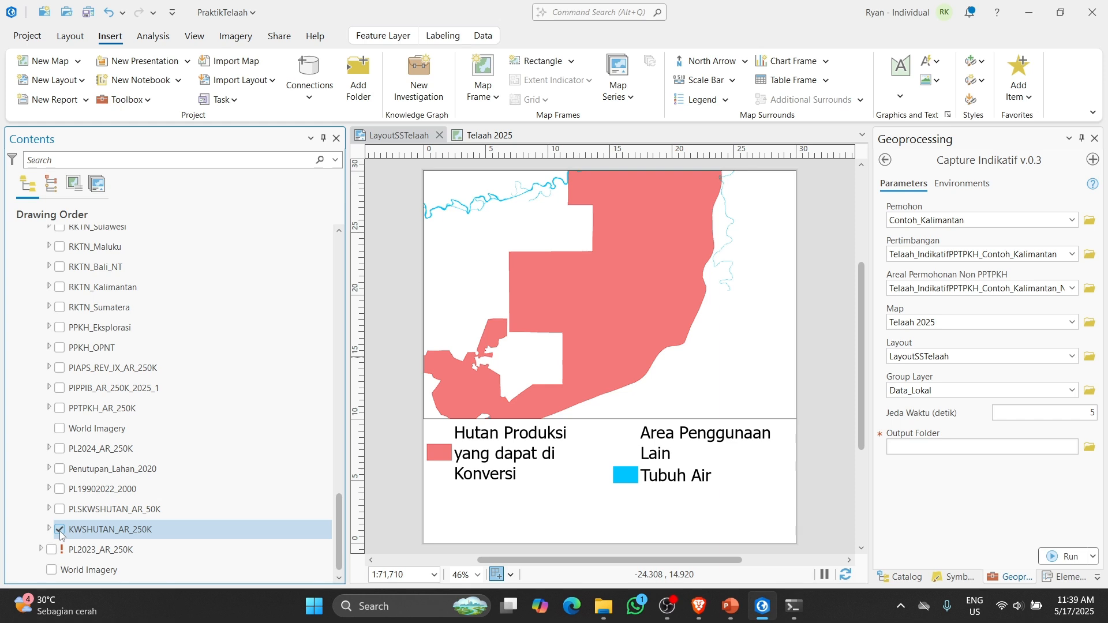
Step: Turn off KWSHUTAN_AR_250K and preview the PLSKWSHUTAN_AR_50K and PL19902022_2000 layers one at a time in the layout
click(60, 530)
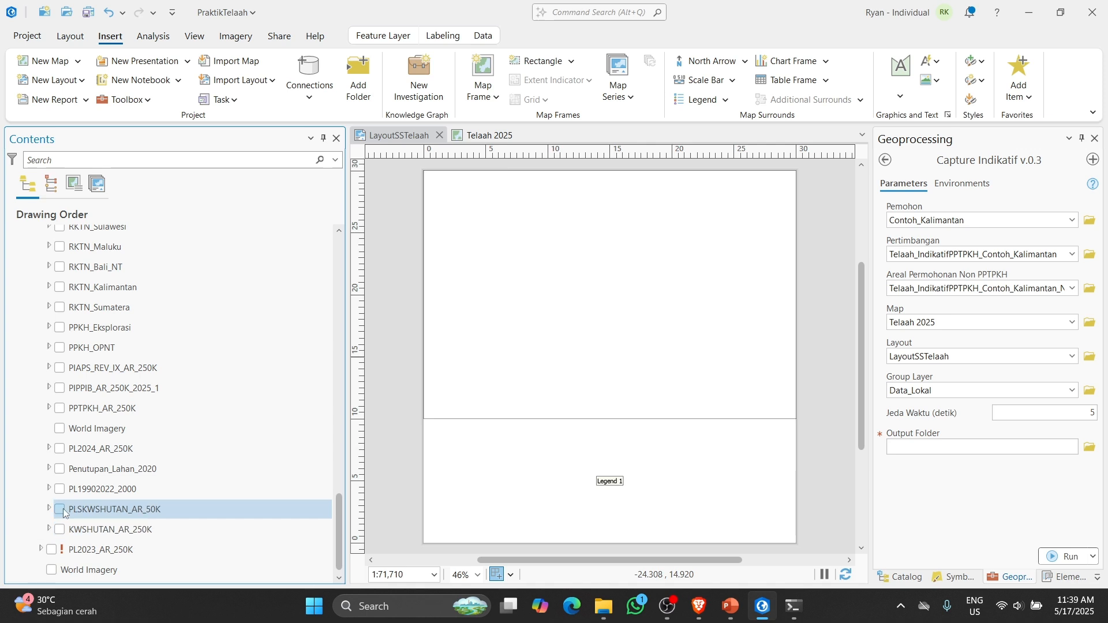
click(63, 509)
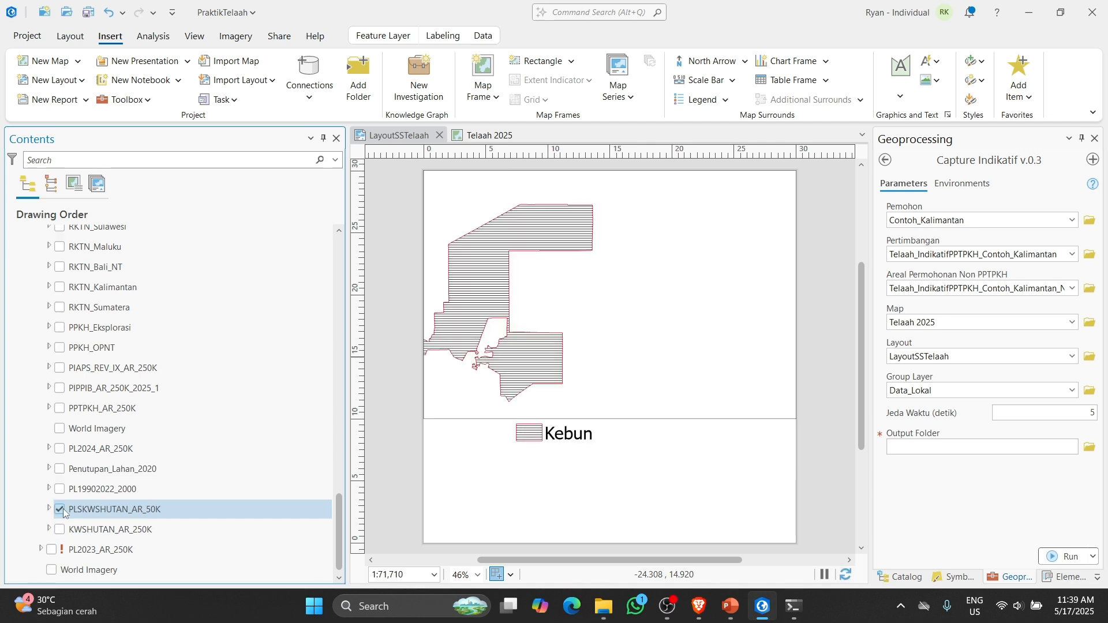
click(64, 507)
click(61, 488)
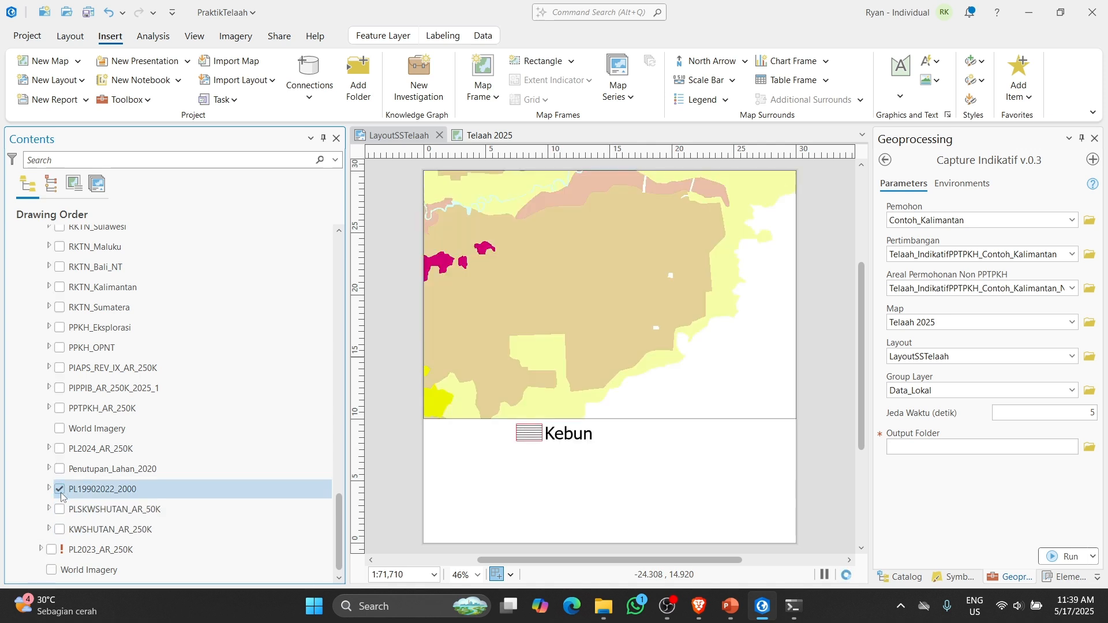
click(60, 493)
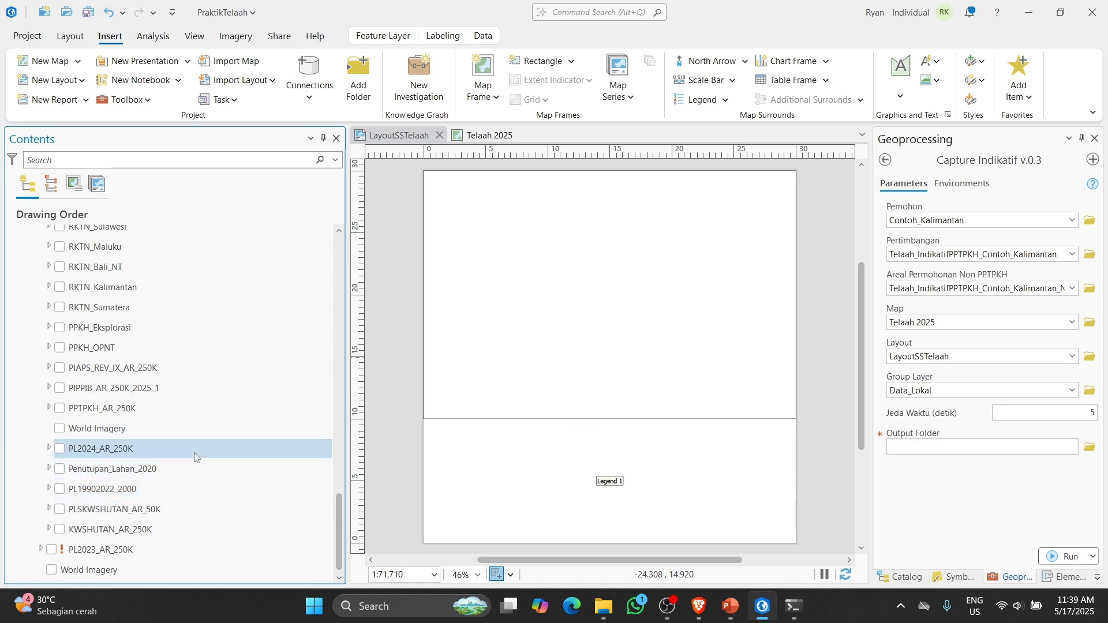
click(127, 521)
click(129, 495)
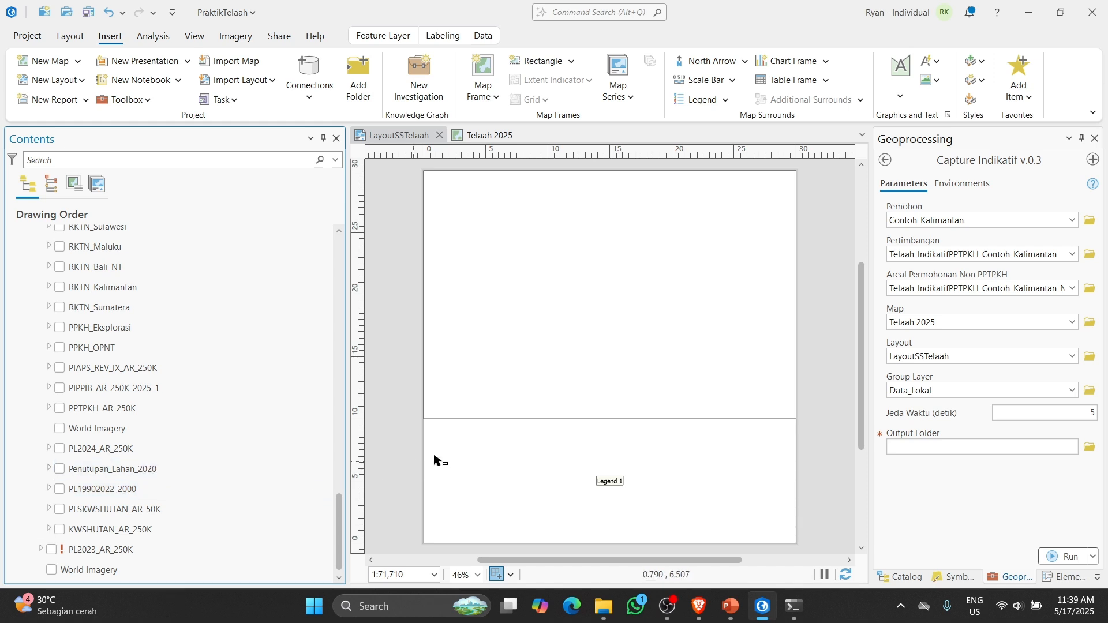
Step: Review the tool's Jeda Waktu delay and turn on the Penutupan_Lahan_2020 layer to draw it in the layout
click(1102, 419)
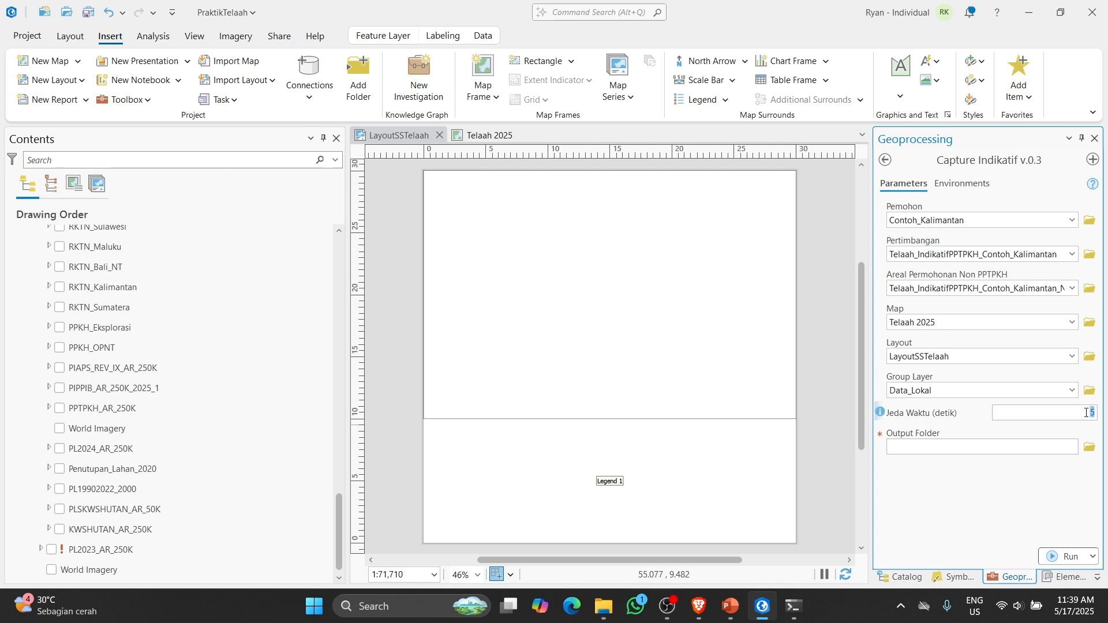
click(61, 469)
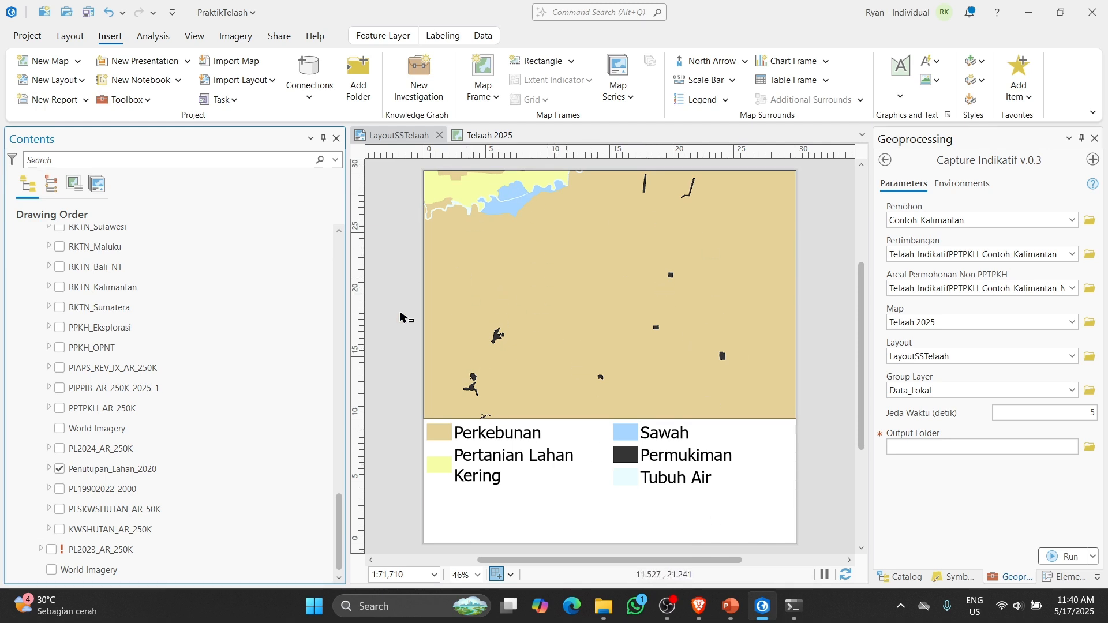
Step: Browse for the tool's output folder through Praktik, Alat Bantu Telaah v4.4.1 and Alat Bantu Telaah into HasilTelaah25
click(1088, 448)
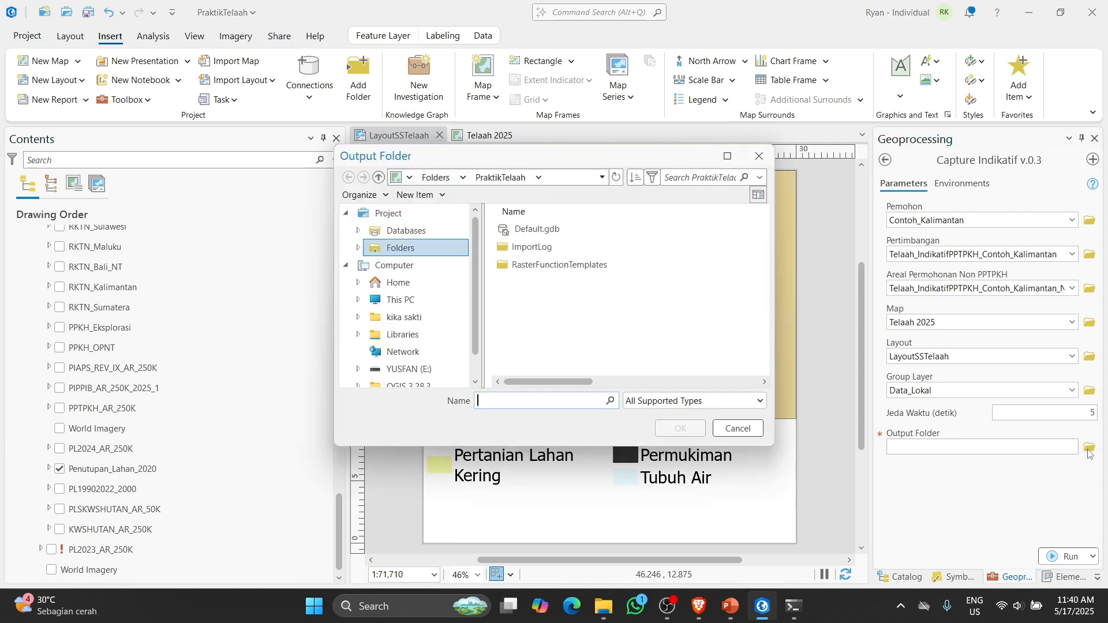
click(398, 247)
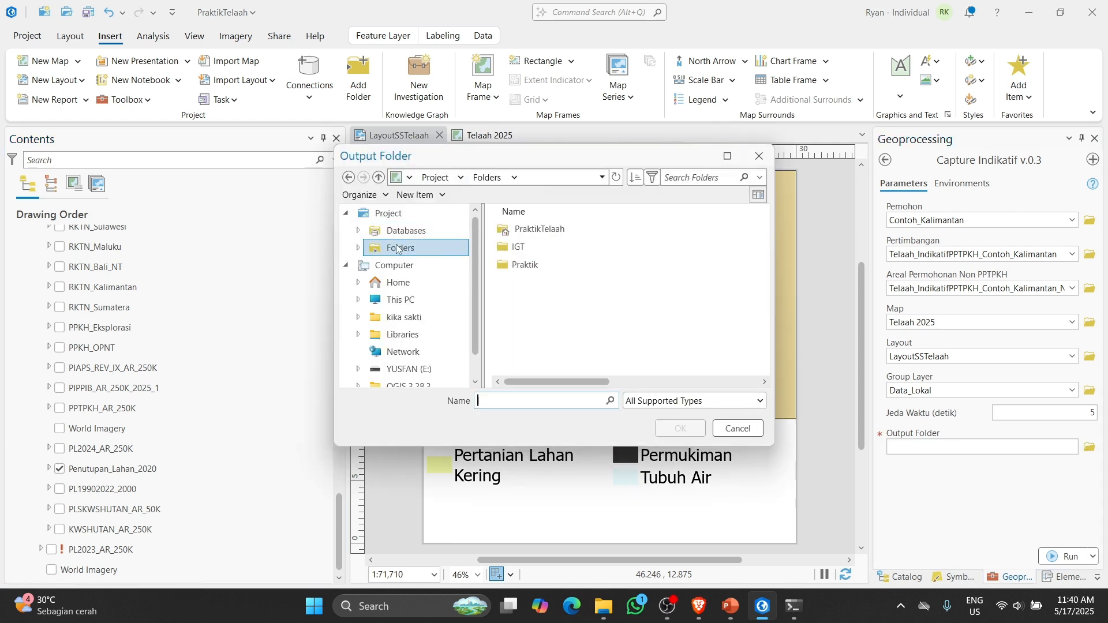
click(522, 264)
double_click(523, 265)
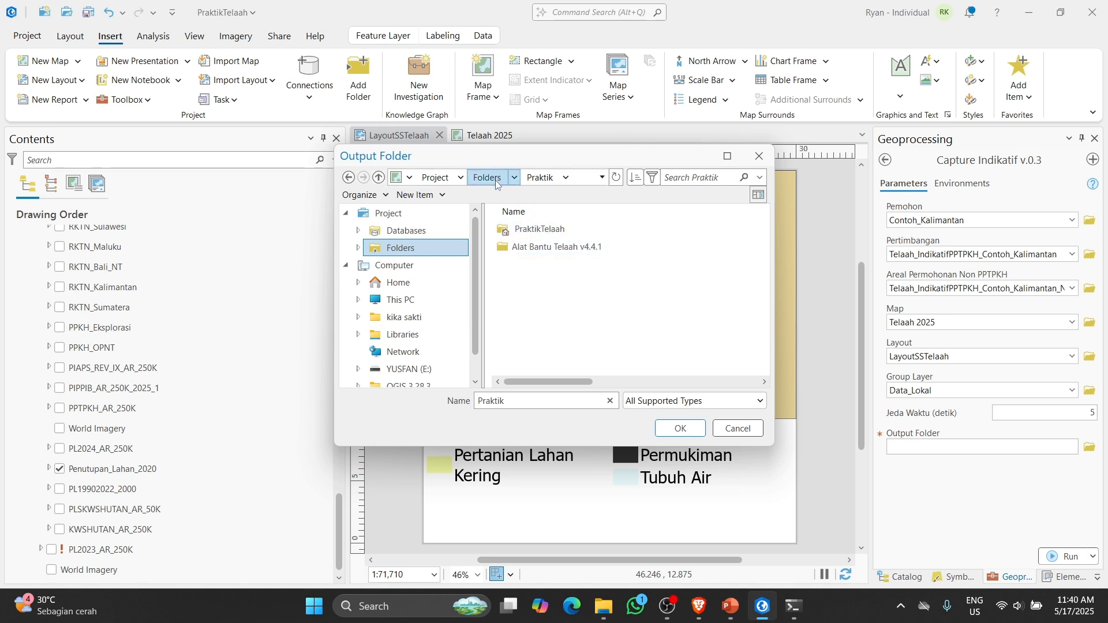
double_click(526, 250)
click(546, 232)
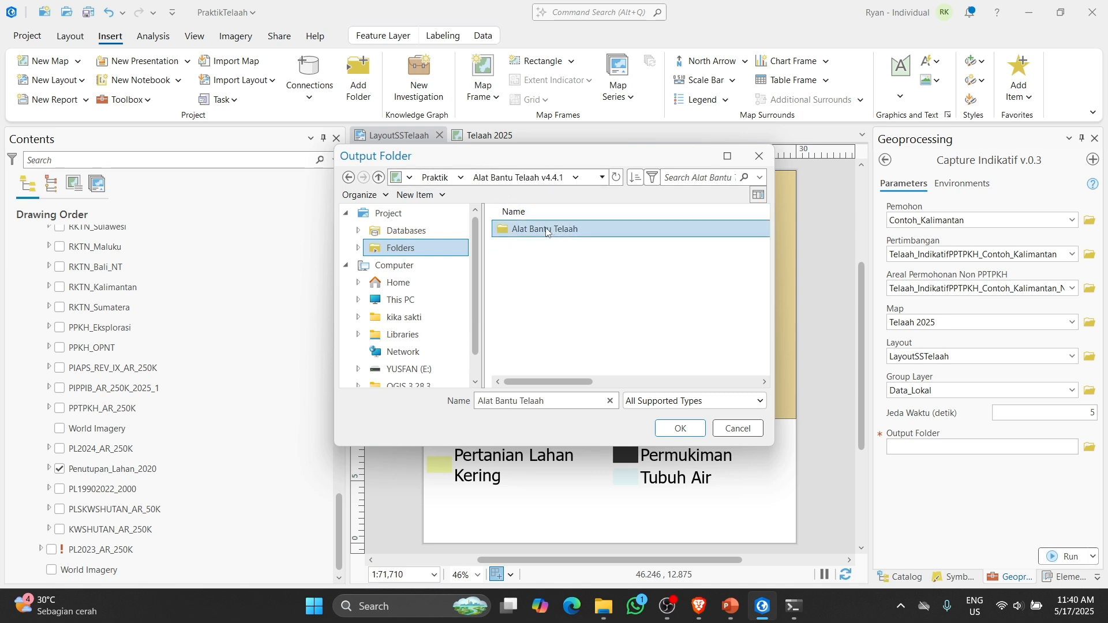
double_click(509, 230)
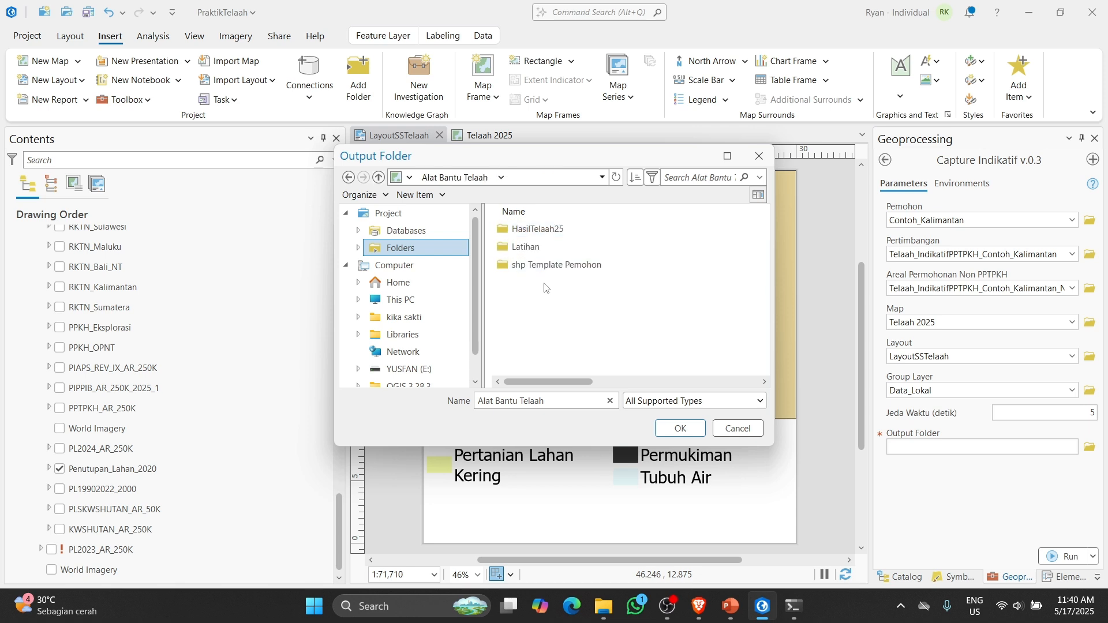
double_click(515, 231)
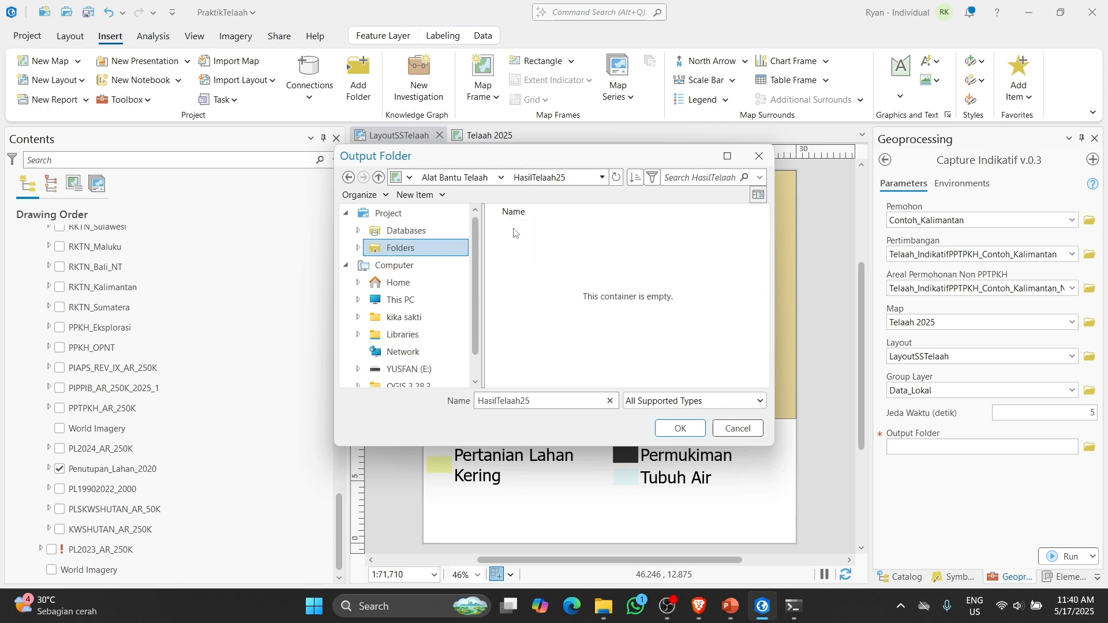
Step: Create a folder named Capture inside HasilTelaah25 and set it as the tool's Output Folder
click(421, 195)
click(456, 215)
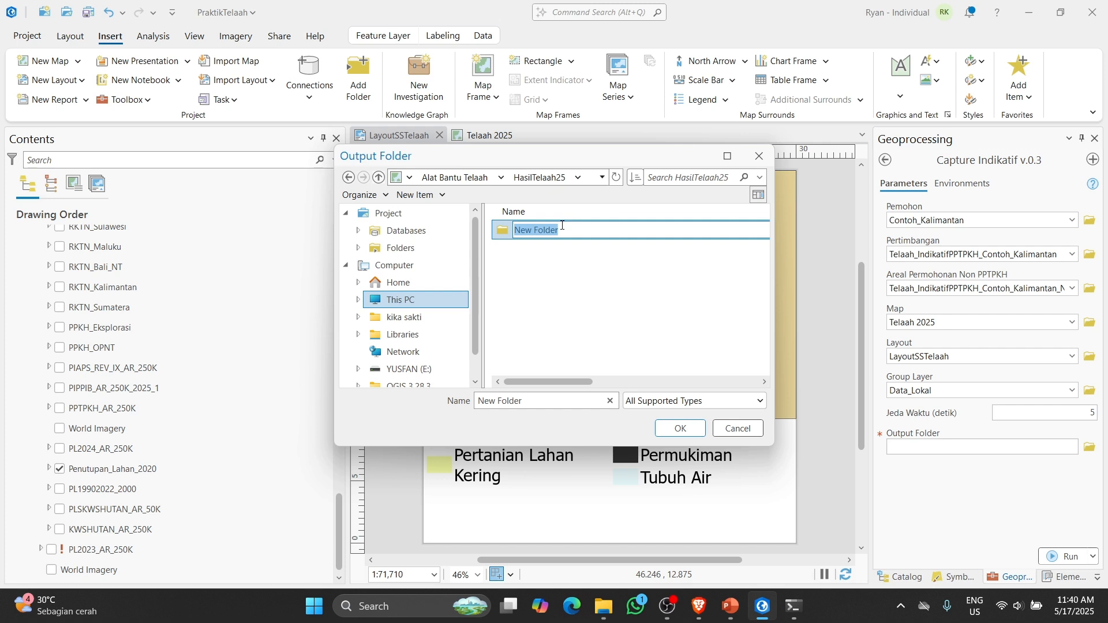
text(Capture)
click(535, 261)
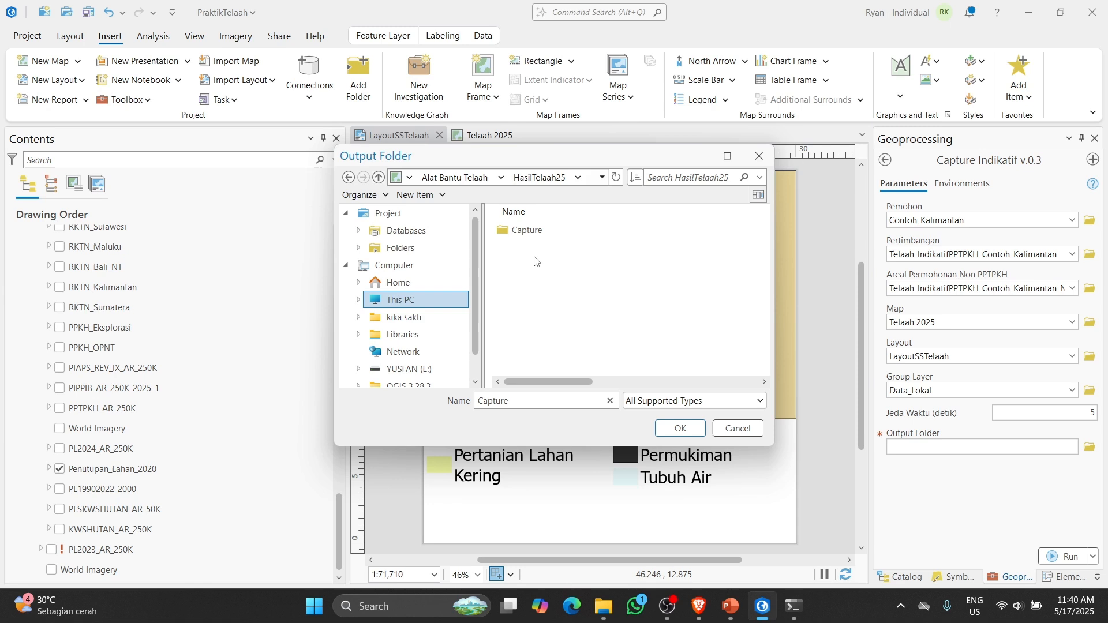
double_click(505, 230)
click(680, 427)
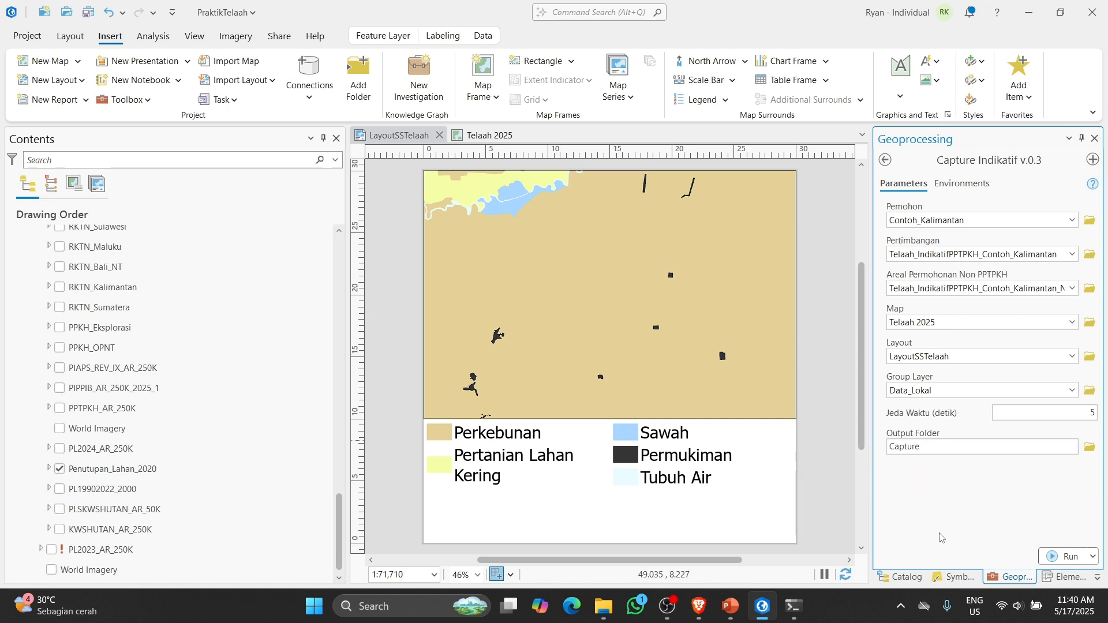
Step: Run the Capture Indikatif v.0.3 tool and show its run details and messages in a window clear of the layout
click(1053, 558)
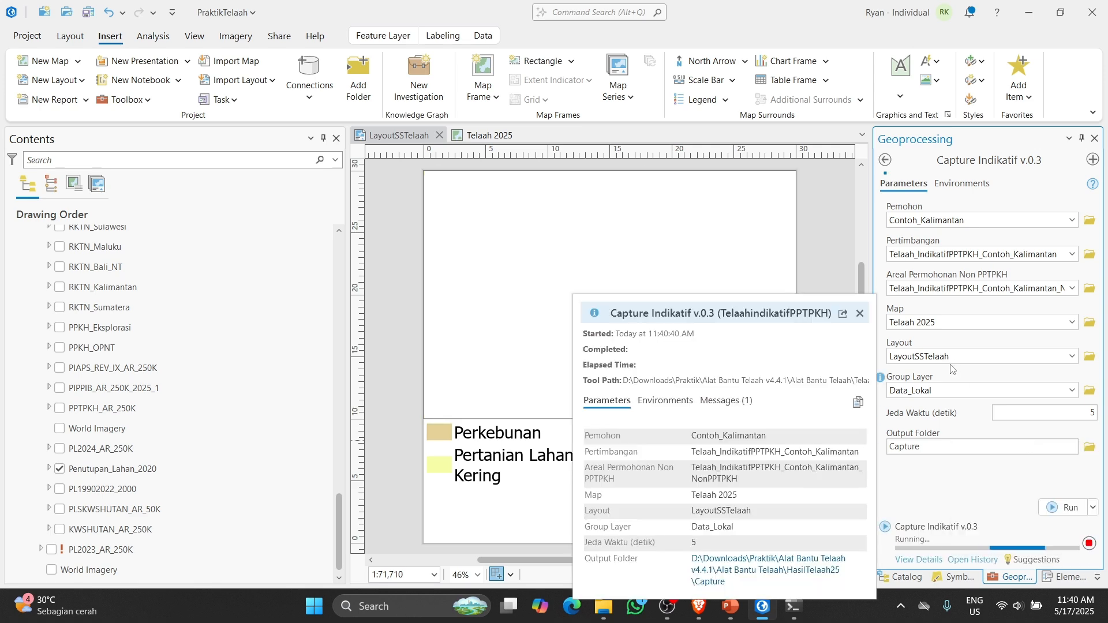
click(918, 559)
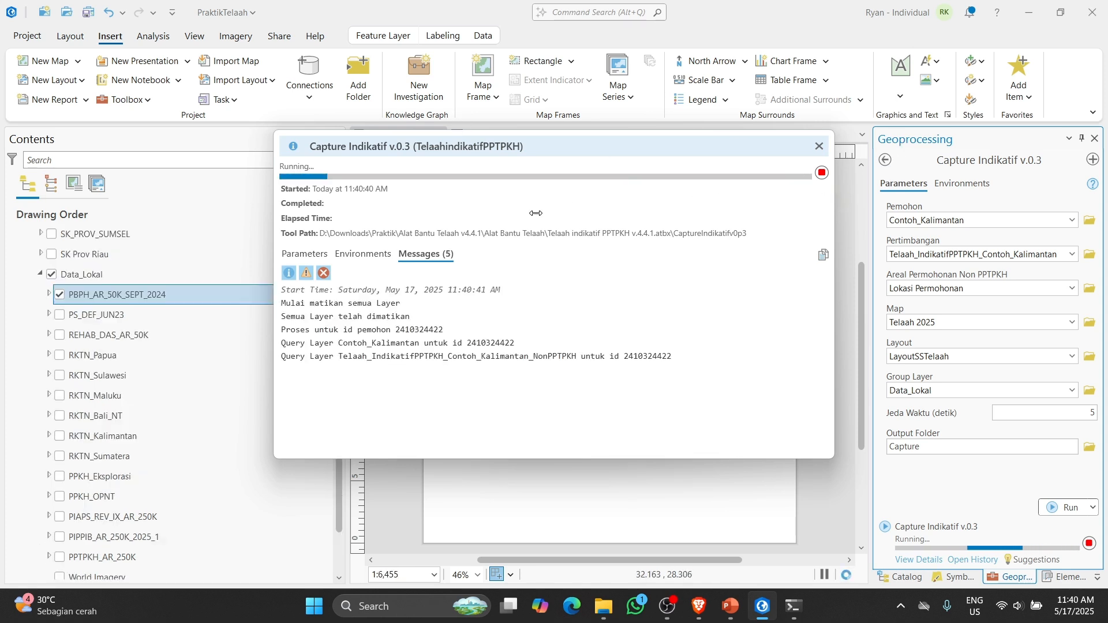
drag(536, 213, 538, 213)
drag(444, 151, 985, 142)
Step: Read the tool's processing messages from the start and examine the Contents list while the layers are being captured
scroll(923, 370, up, 2)
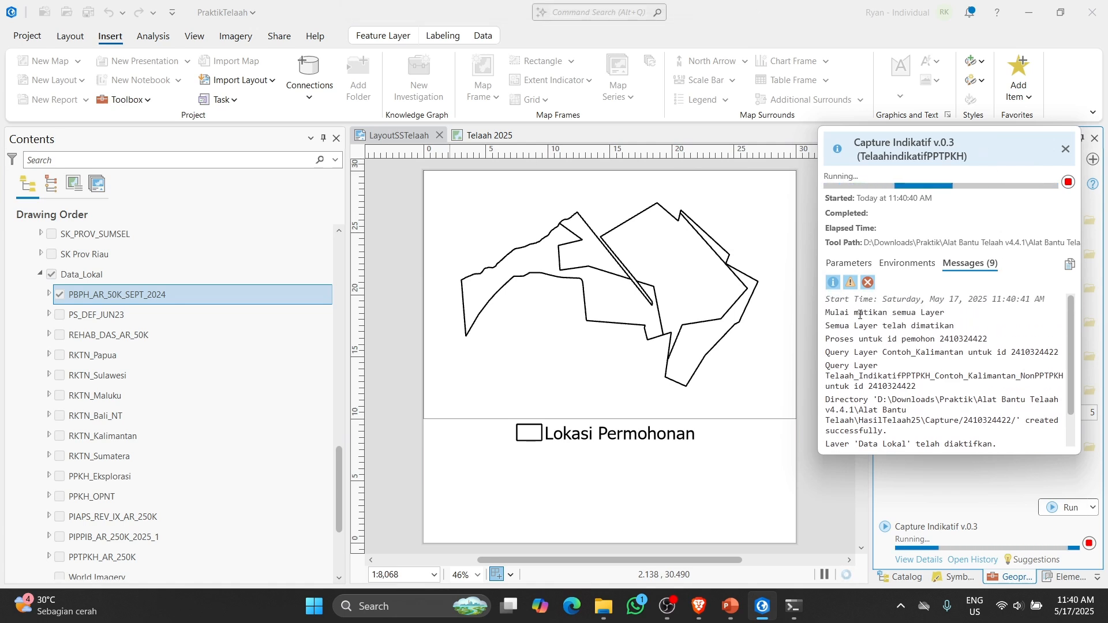
drag(860, 314, 945, 313)
drag(844, 325, 996, 343)
click(940, 342)
click(998, 344)
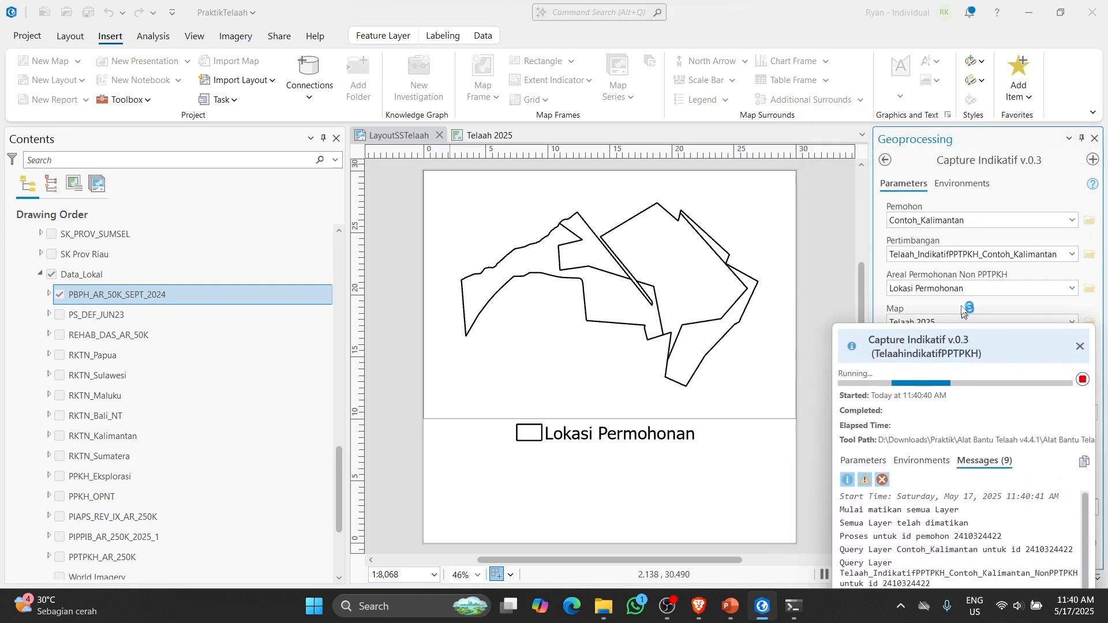
scroll(85, 362, up, 15)
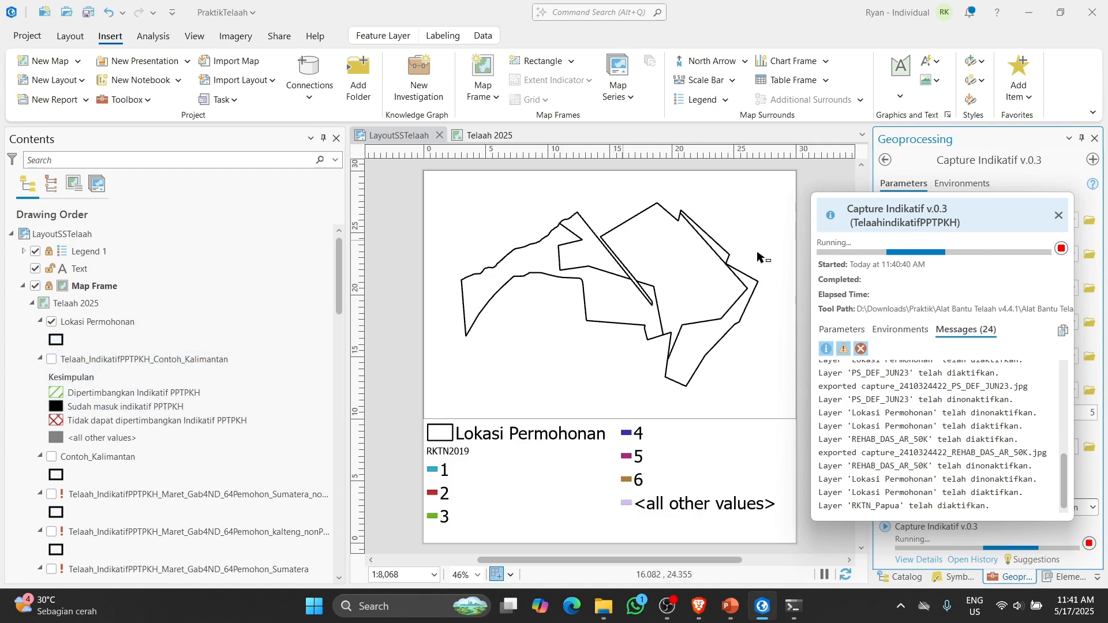
drag(912, 211, 905, 161)
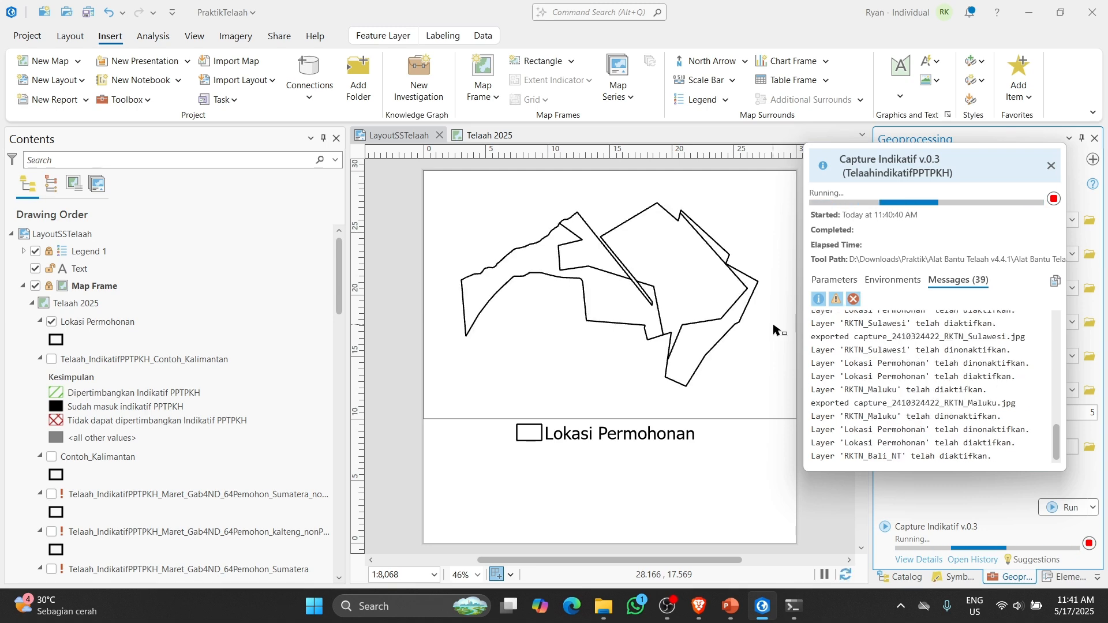
Step: Switch to File Explorer and view the exported captures in the first applicant's subfolder of Capture beside the layout
click(605, 617)
key(alt+Right)
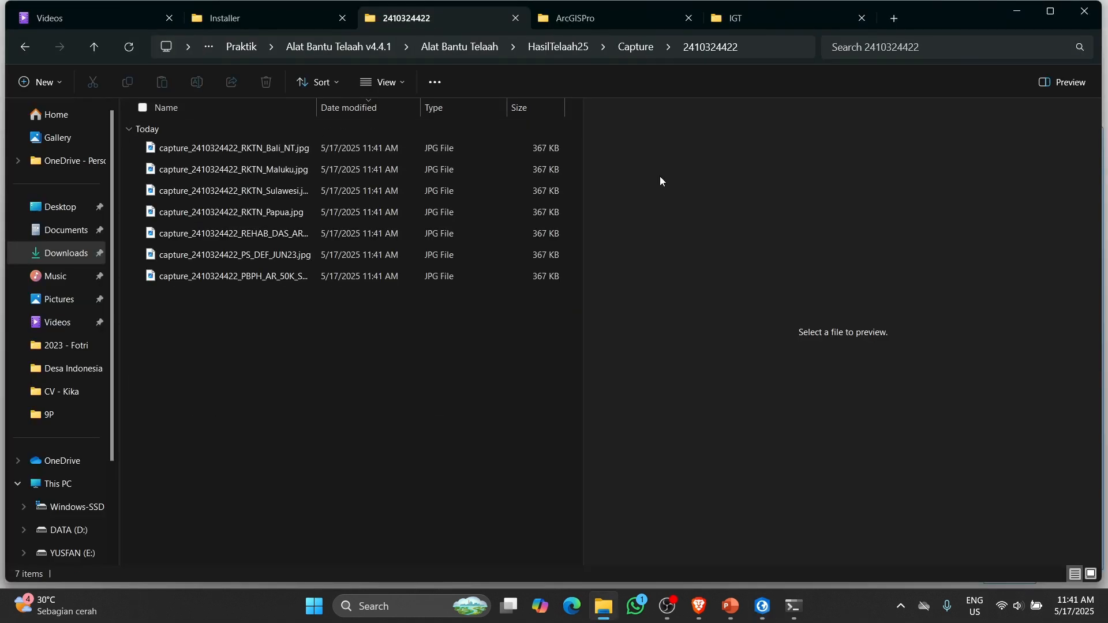
double_click(961, 7)
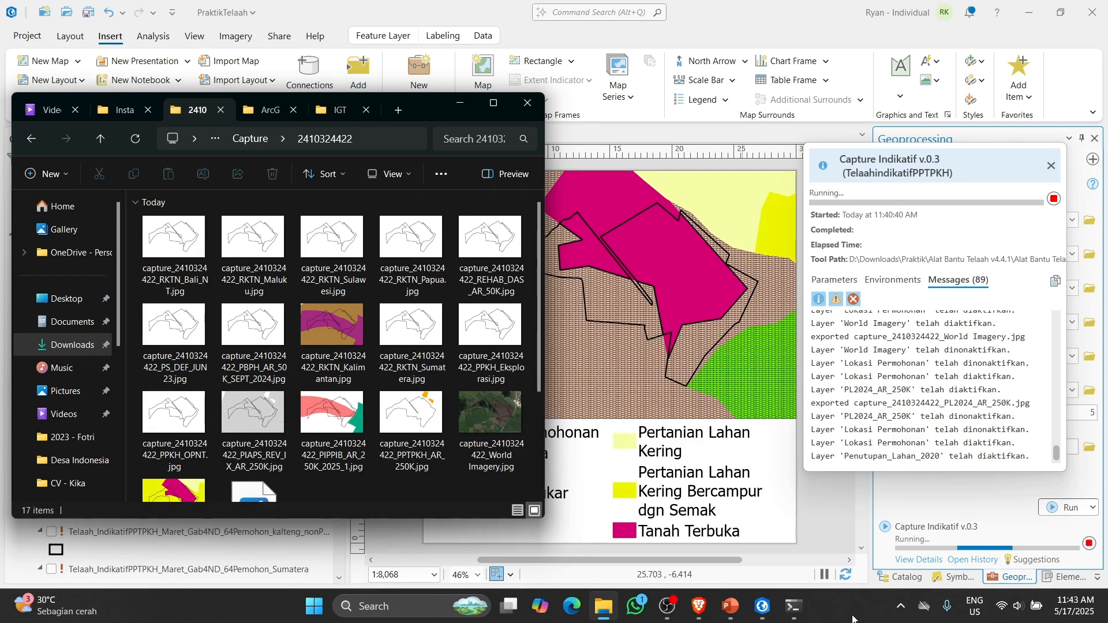
Step: Open the second applicant's subfolder in the Capture folder and look through its exported layer images
key(alt+Up)
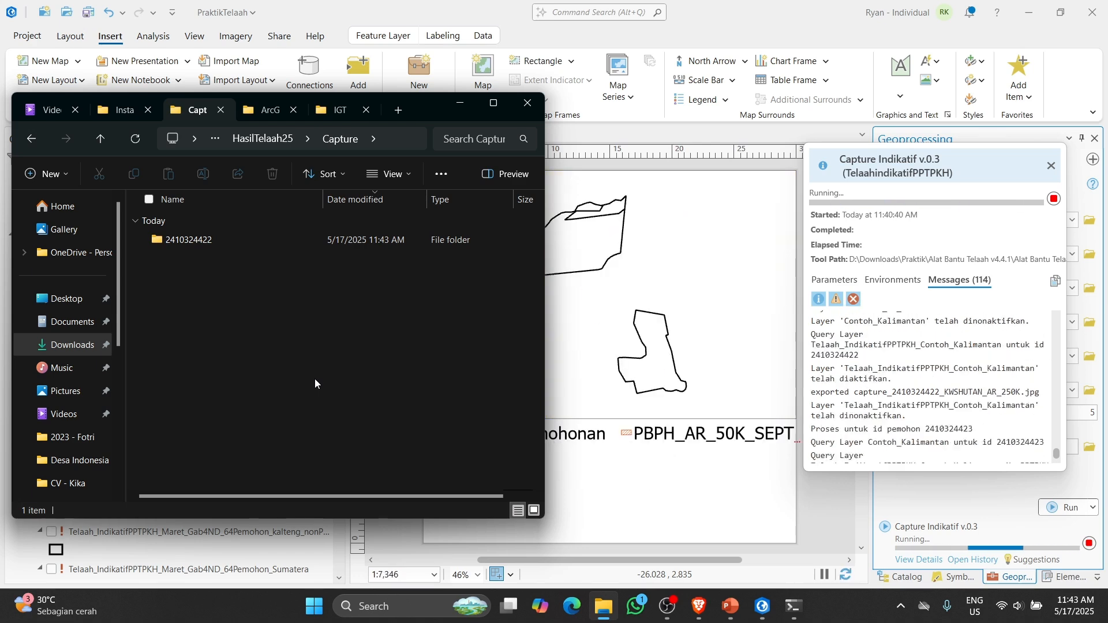
double_click(216, 262)
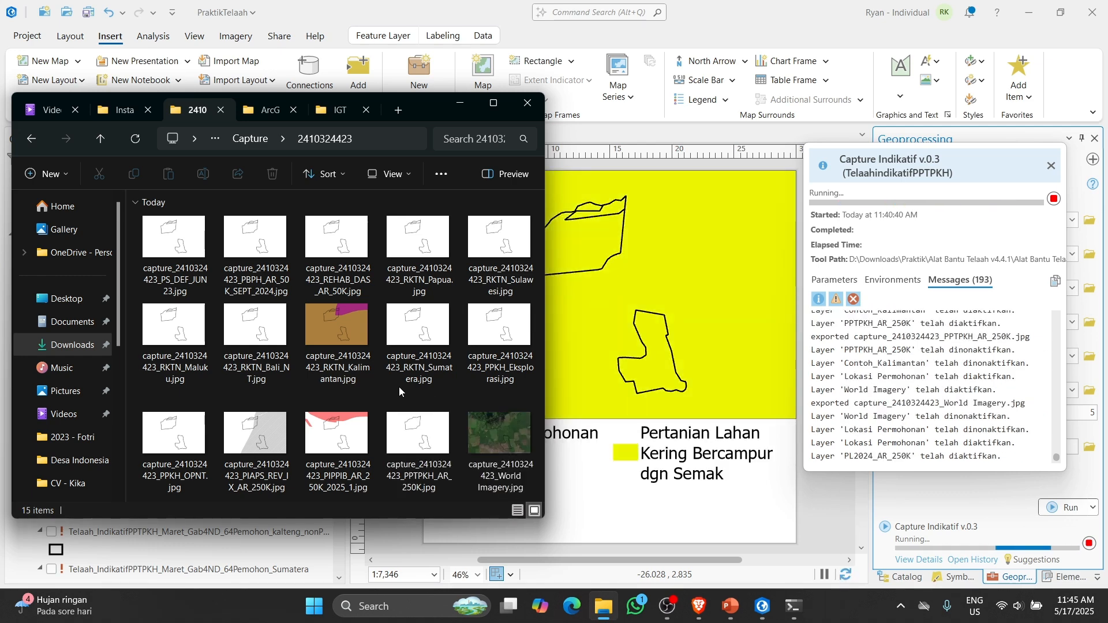
scroll(399, 386, down, 1)
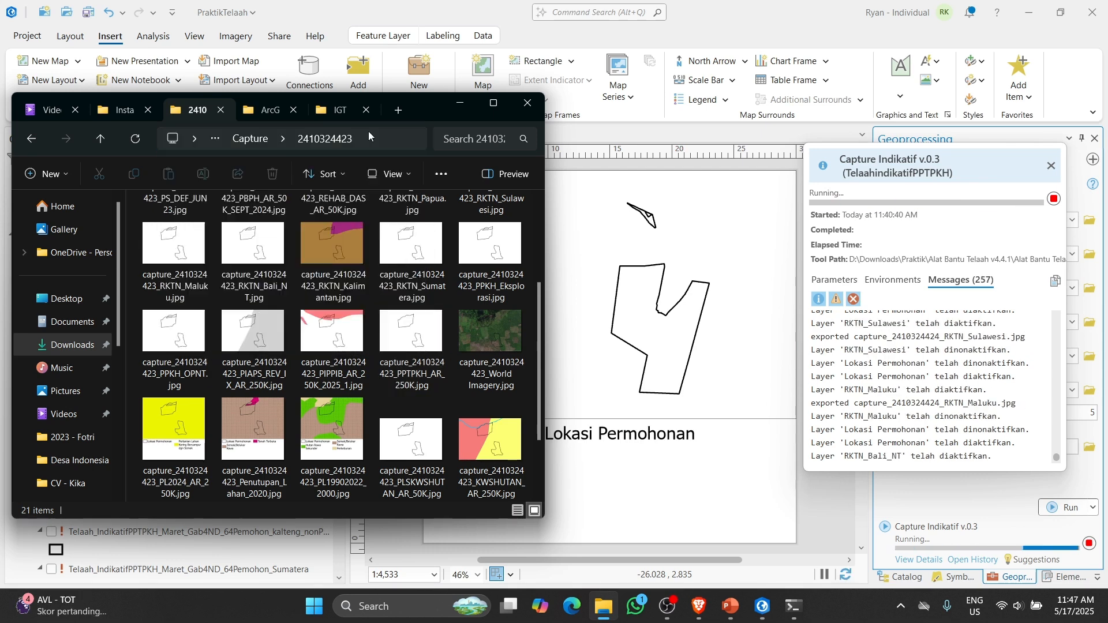
Step: Return to the Capture folder, and switch to ArcGIS Pro to follow the layer toggling in the Data_Lokal group
click(250, 139)
key(alt+Tab)
scroll(121, 364, down, 10)
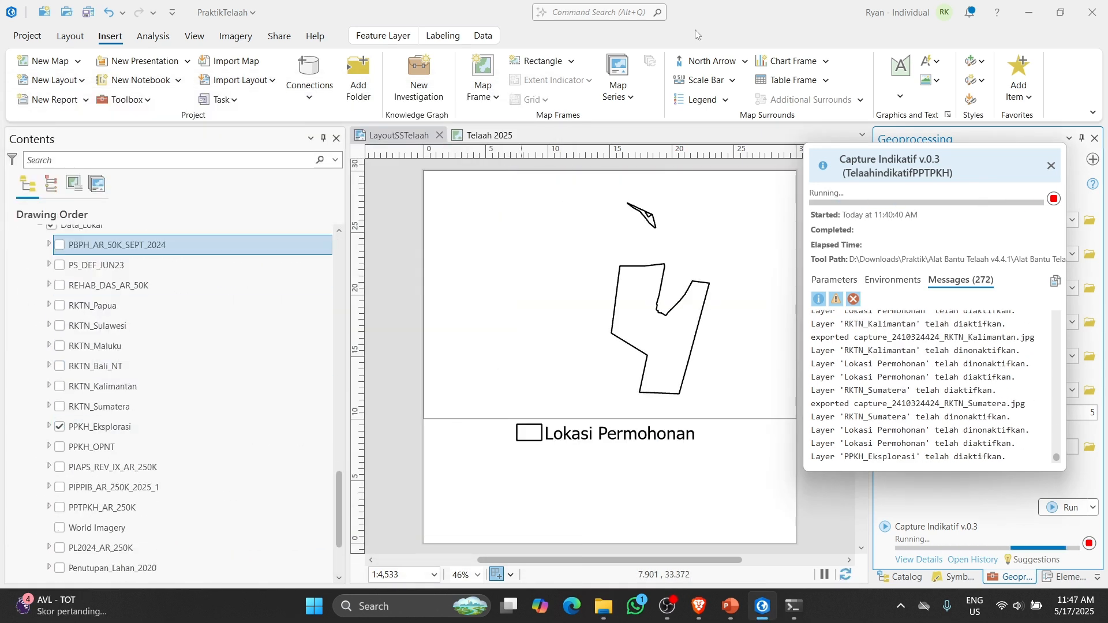
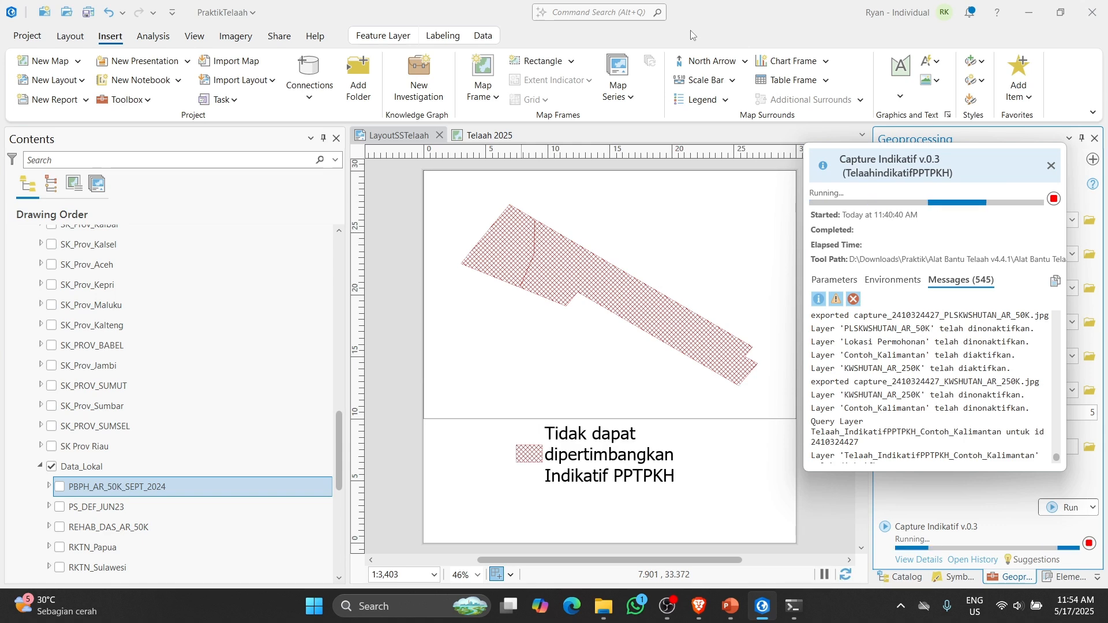
Step: Switch to File Explorer to check the Capture folder's applicant subfolders, and return to ArcGIS Pro
key(alt+Tab)
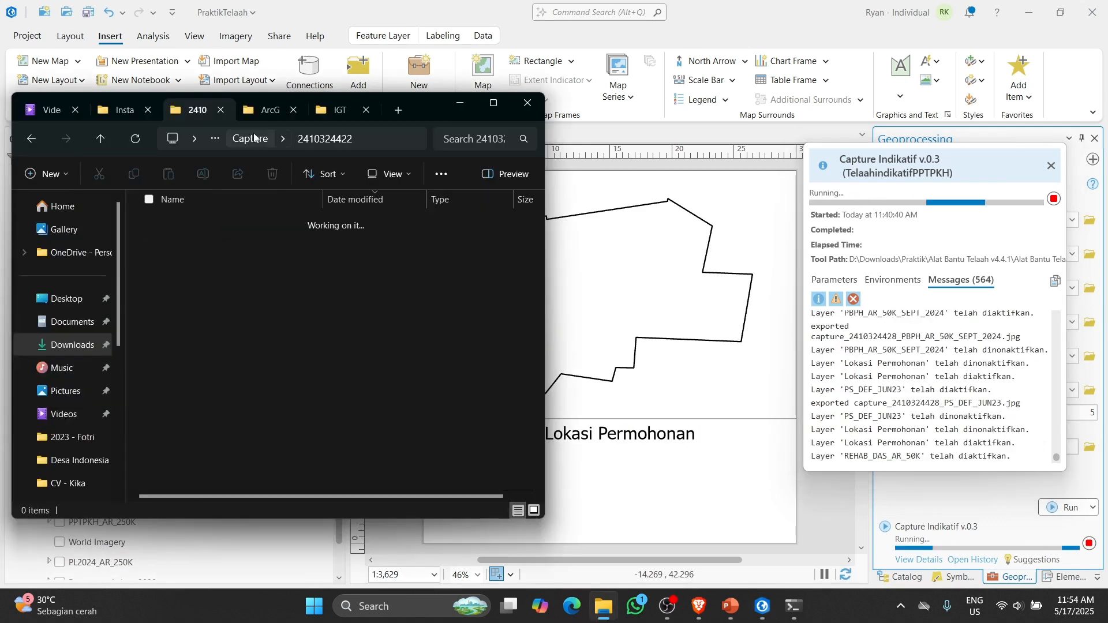
drag(174, 449, 161, 236)
key(alt+Tab)
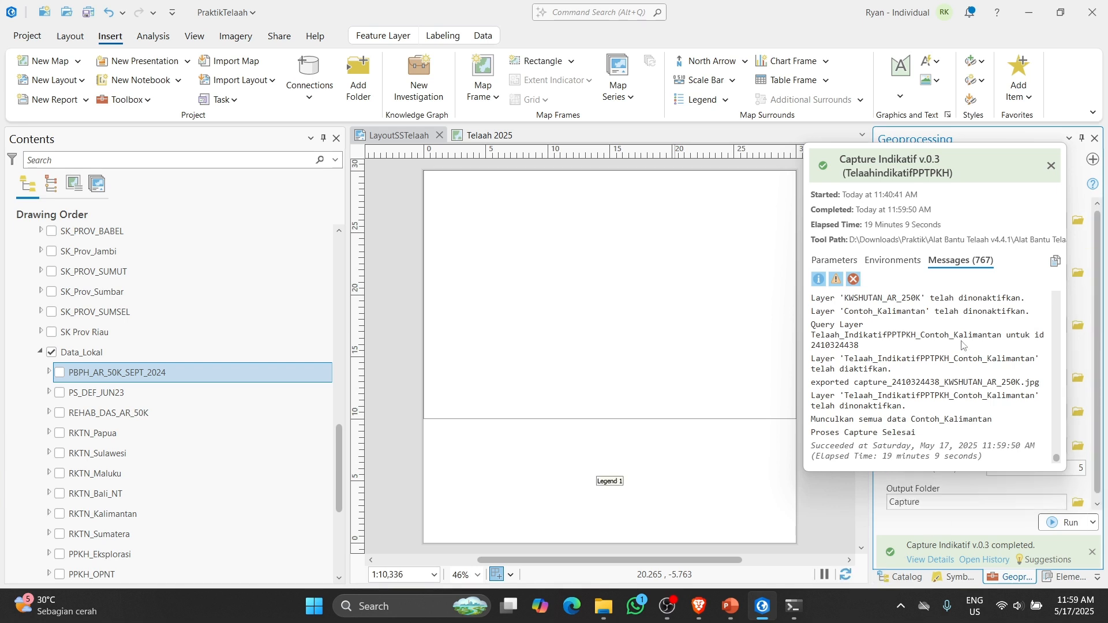
Step: Review the completed run's messages and elapsed time, and check the applicant subfolders in the Capture folder in File Explorer
drag(957, 159, 636, 200)
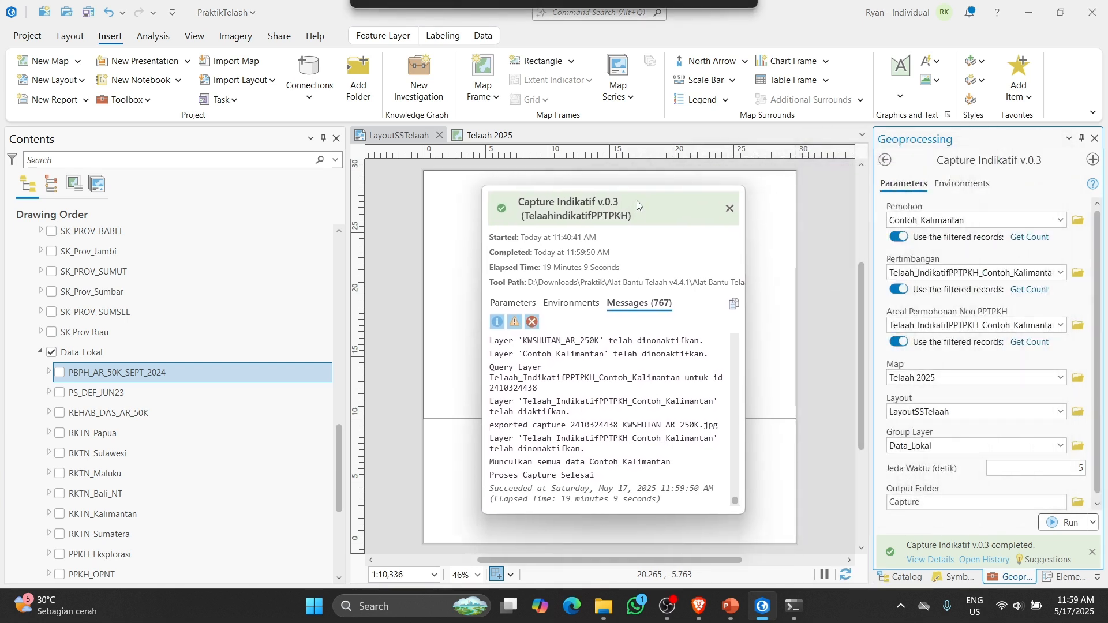
drag(621, 265, 562, 265)
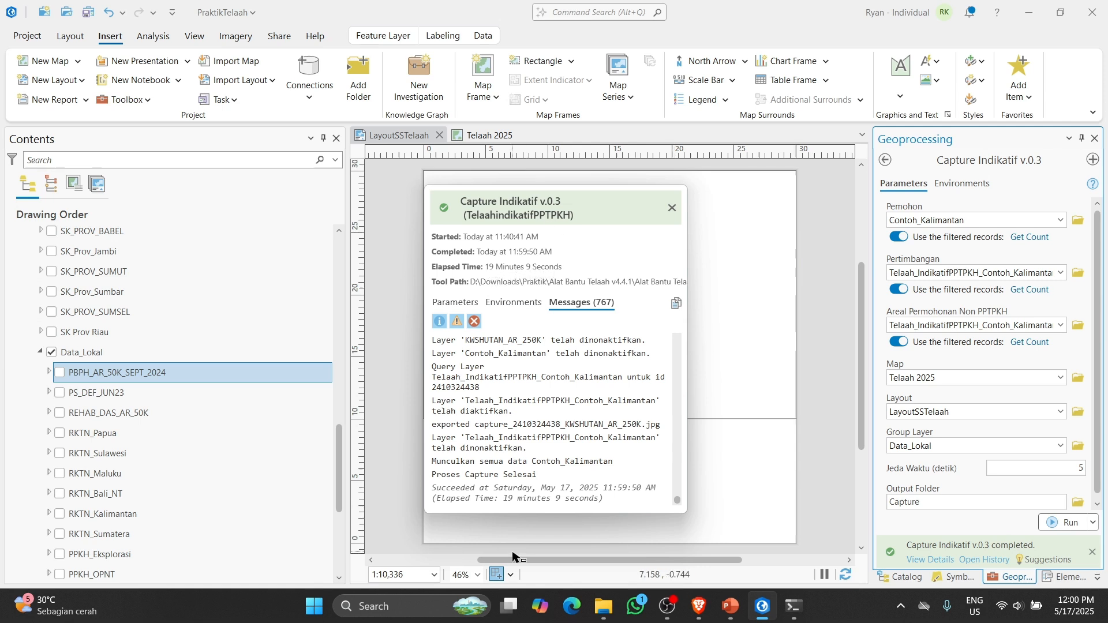
click(604, 606)
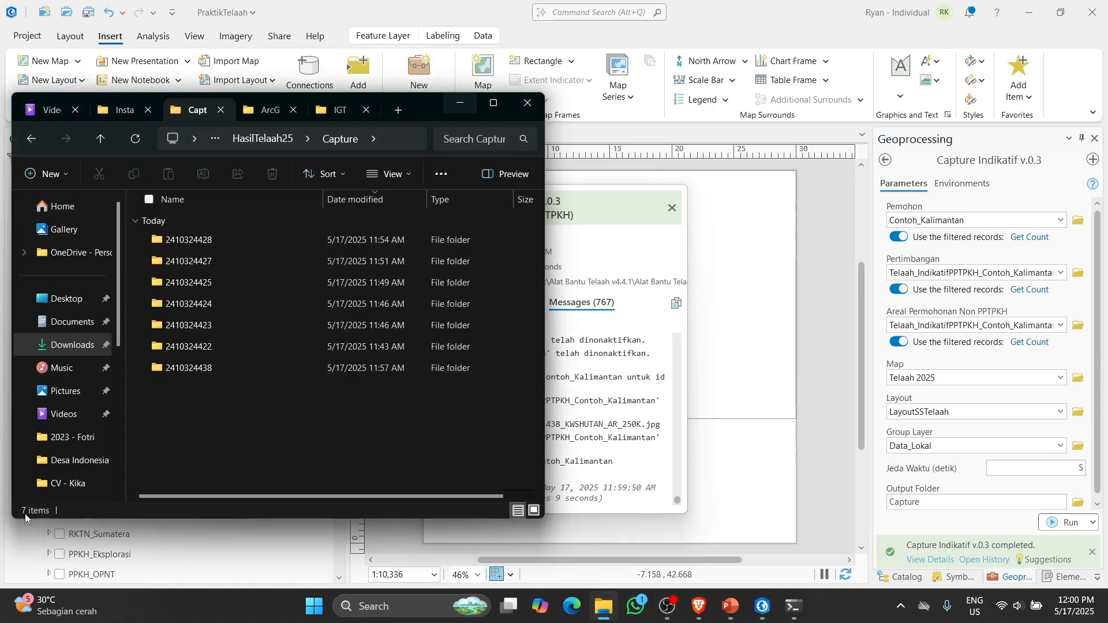
drag(181, 411, 193, 459)
click(603, 304)
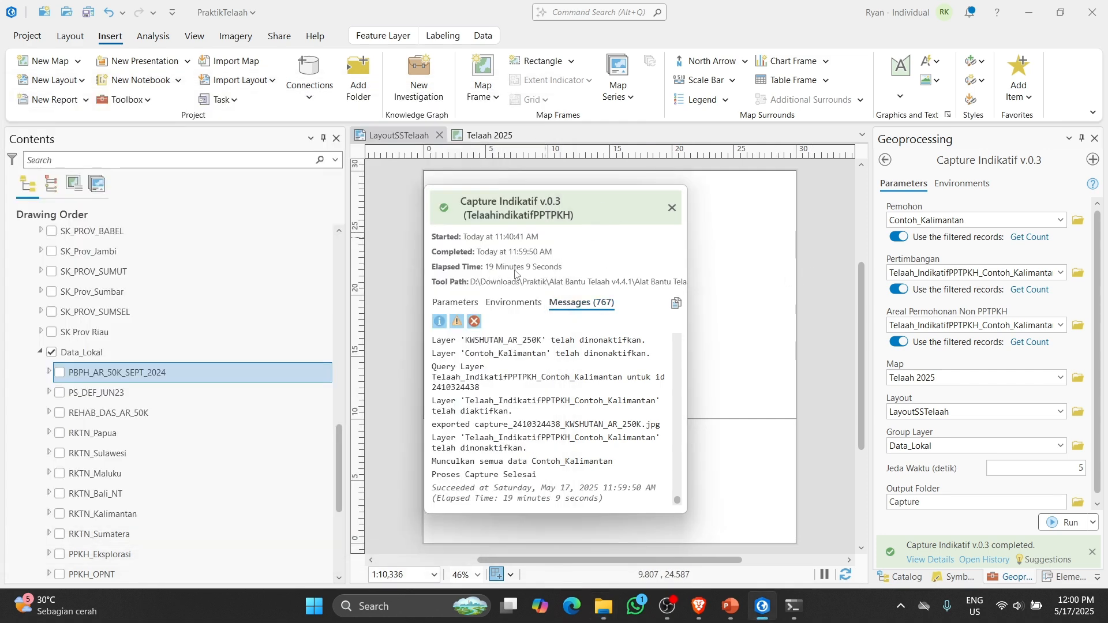
Step: Close the Capture Indikatif v.0.3 run details and dock the Catalog pane on the outer side of the Contents pane
double_click(1034, 465)
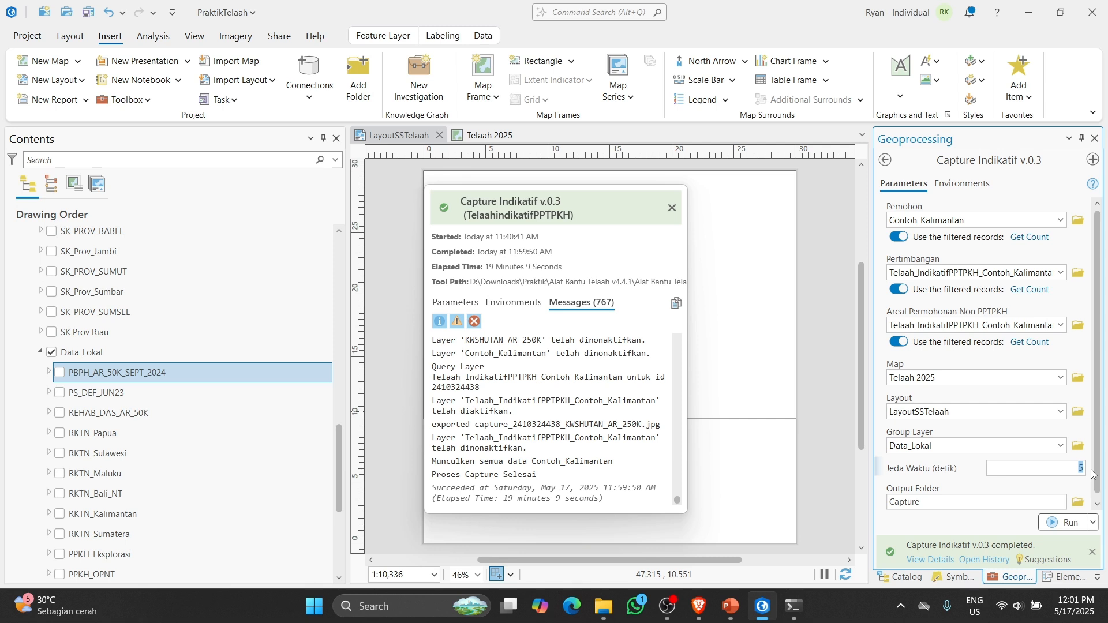
click(672, 208)
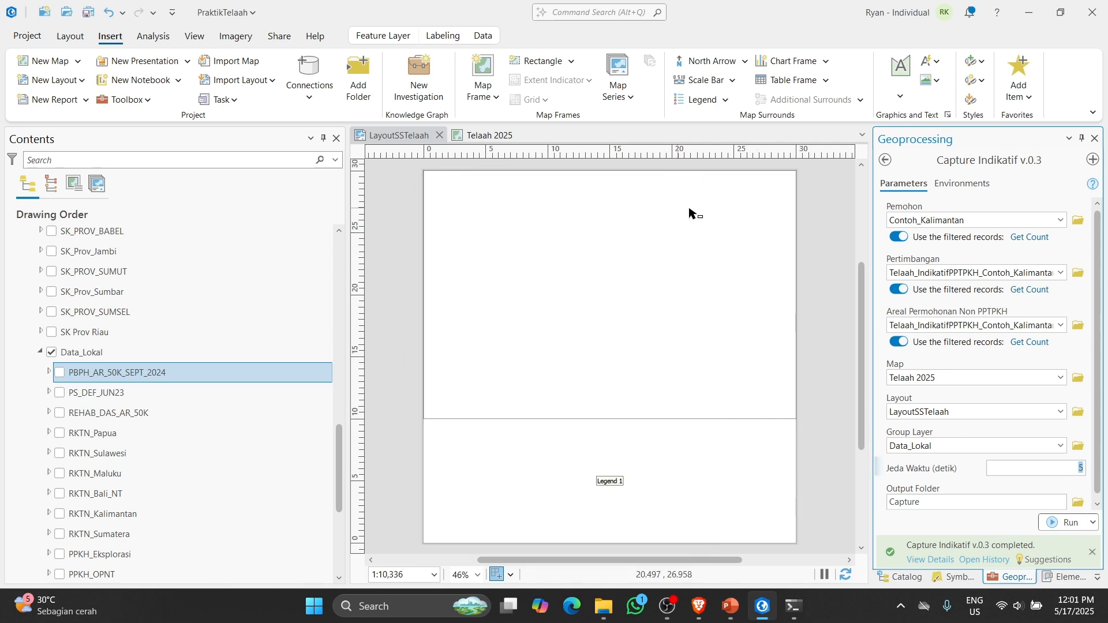
click(884, 161)
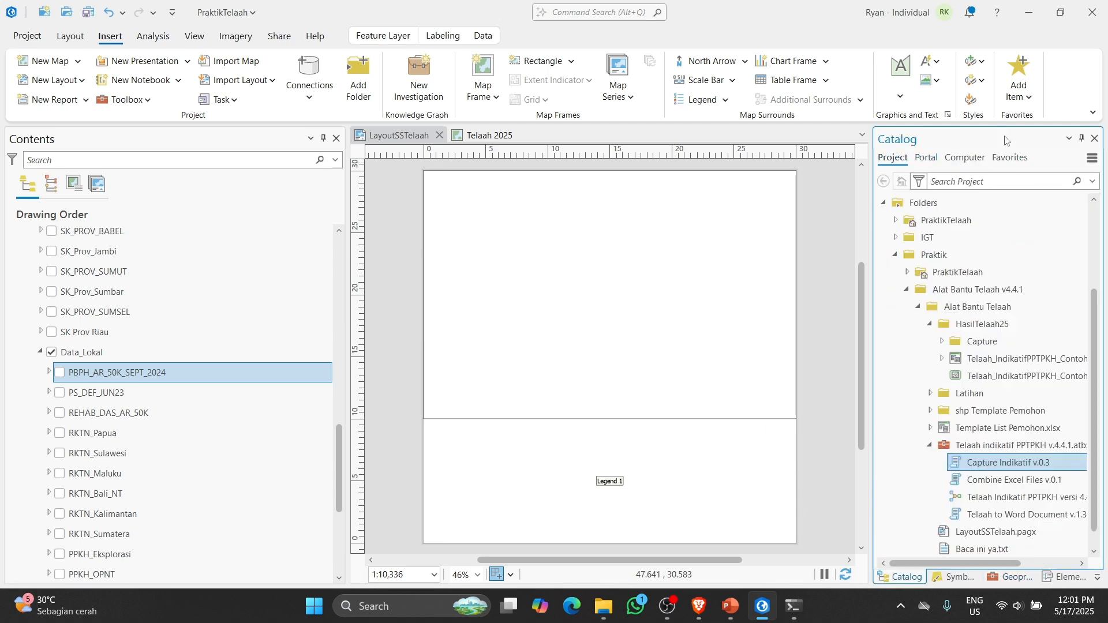
drag(962, 150, 11, 359)
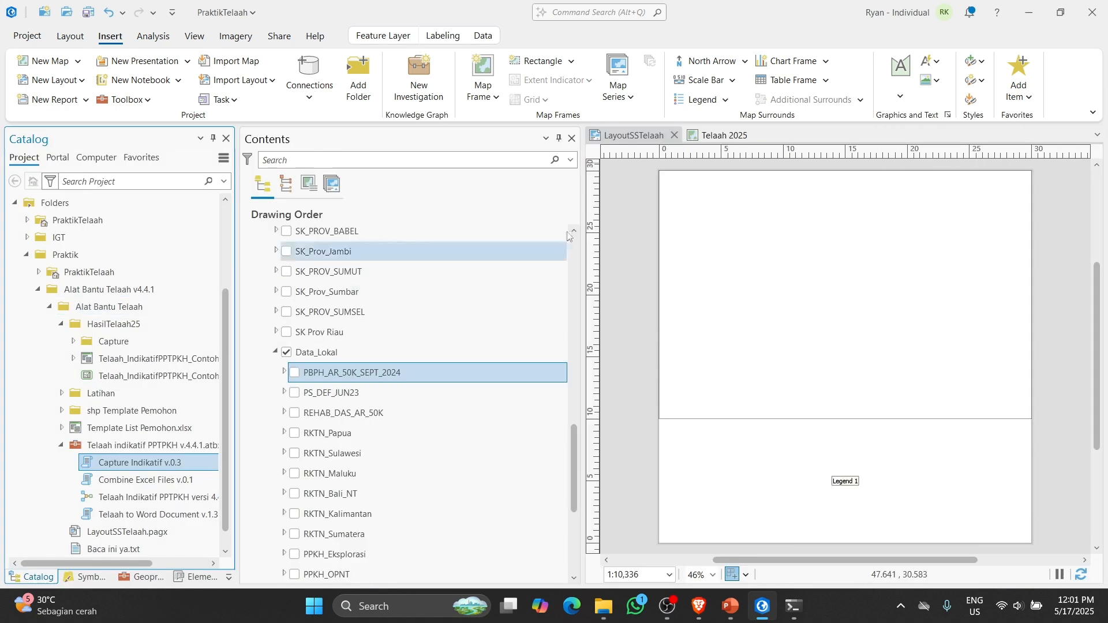
Step: View the parameters of Telaah to Word Document v.1.3, and open the Combine Excel Files v.0.1 tool with its description
scroll(224, 367, down, 1)
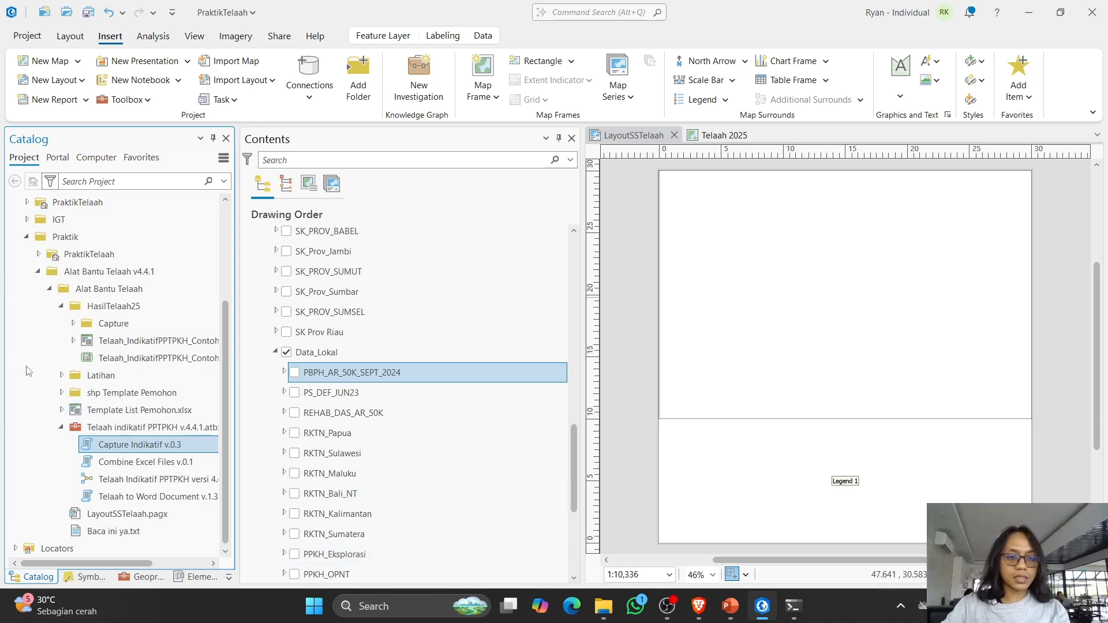
click(128, 480)
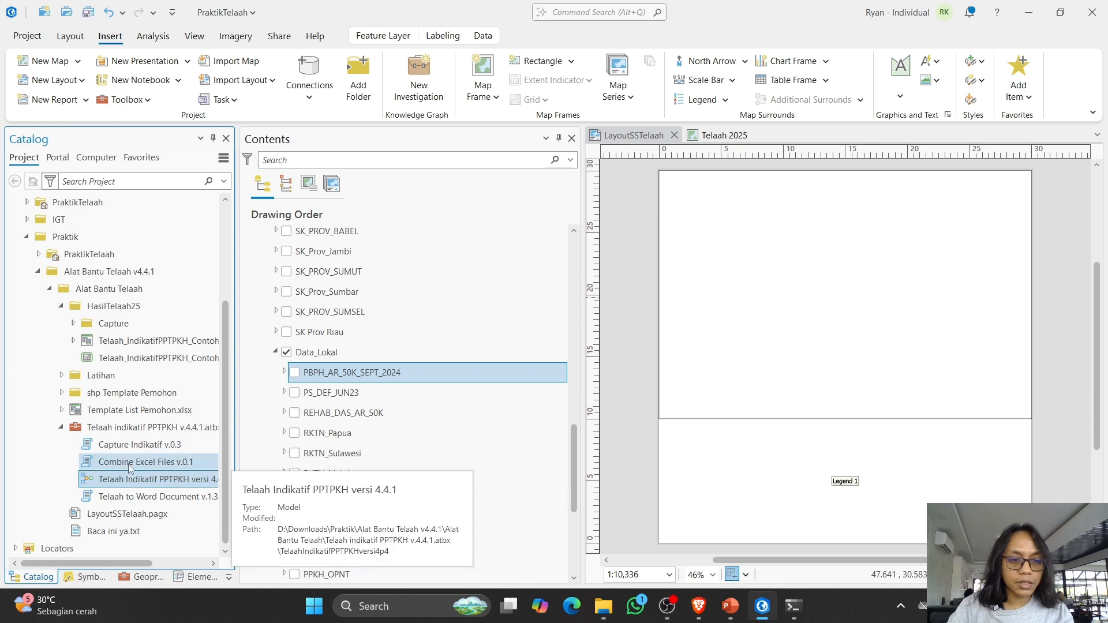
double_click(121, 499)
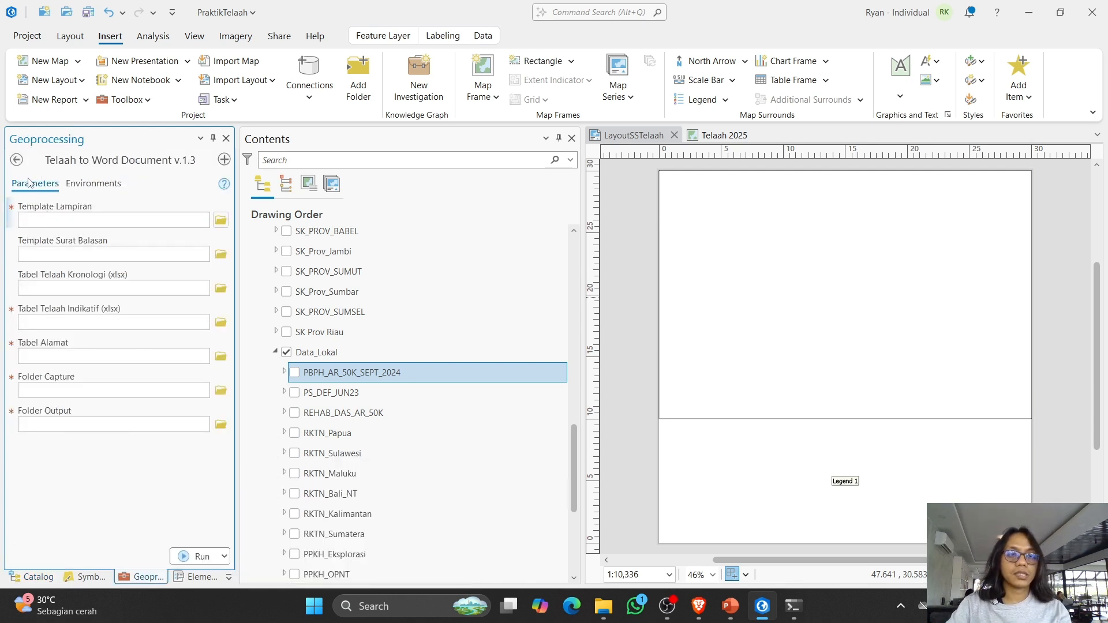
click(32, 576)
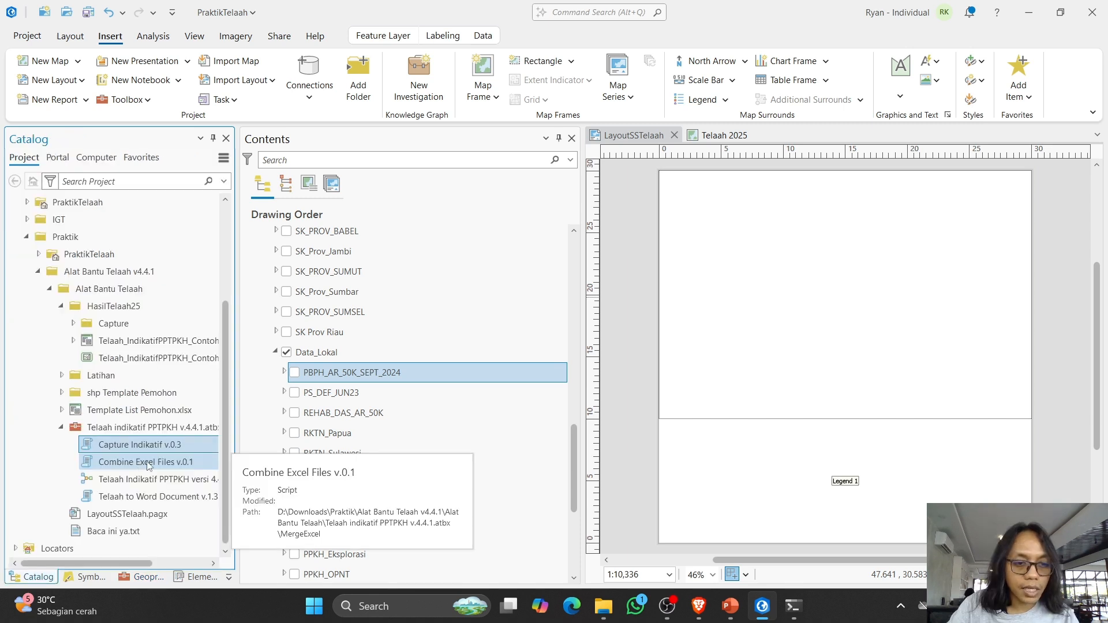
double_click(147, 464)
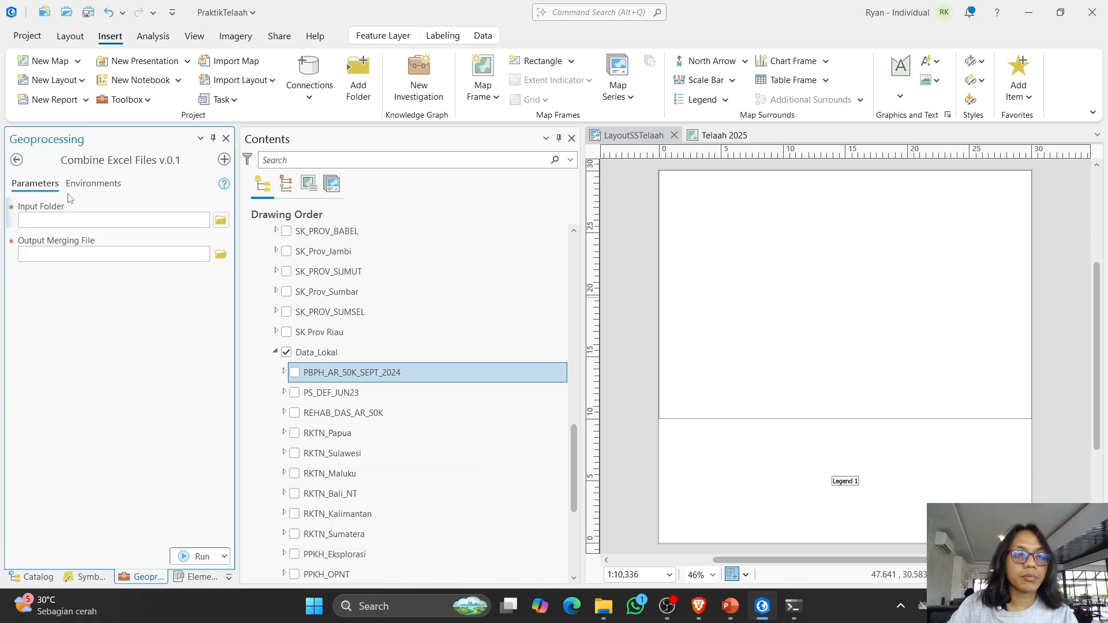
mouse_move(228, 189)
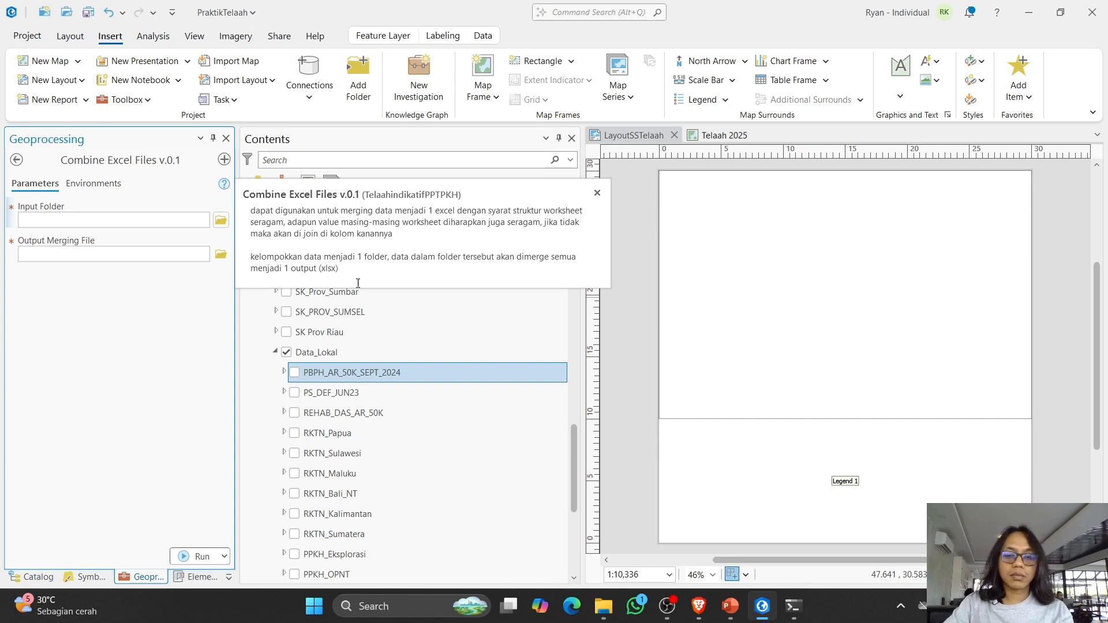
Step: Switch to File Explorer to locate the Contoh_Kalimantan_v.4.4 Excel result in HasilTelaah25, showing full file names, and return to ArcGIS Pro
click(603, 606)
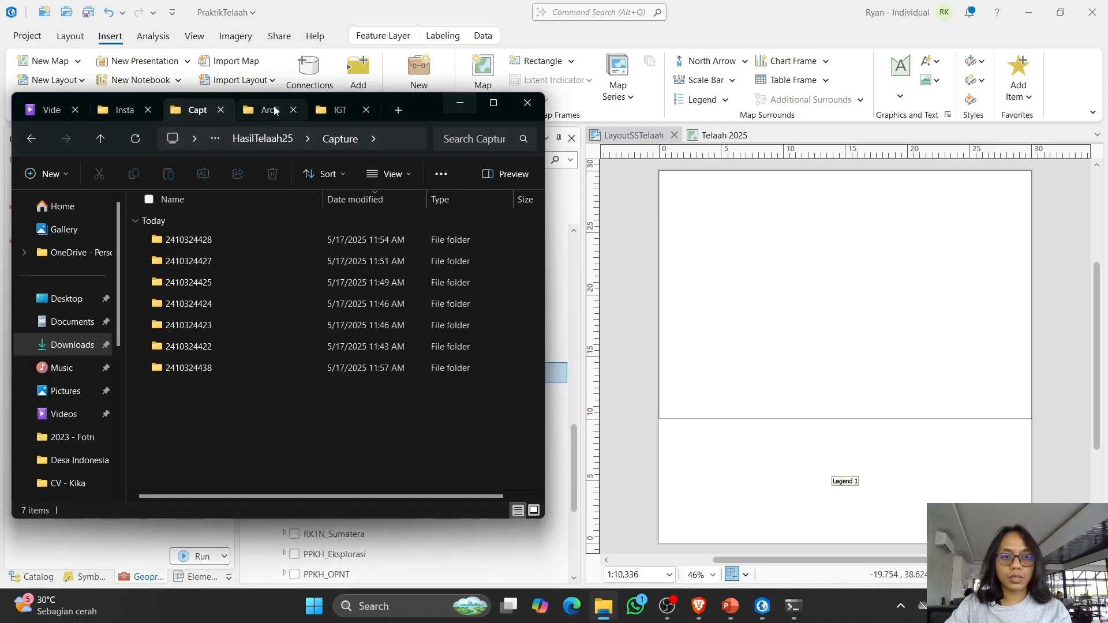
click(263, 139)
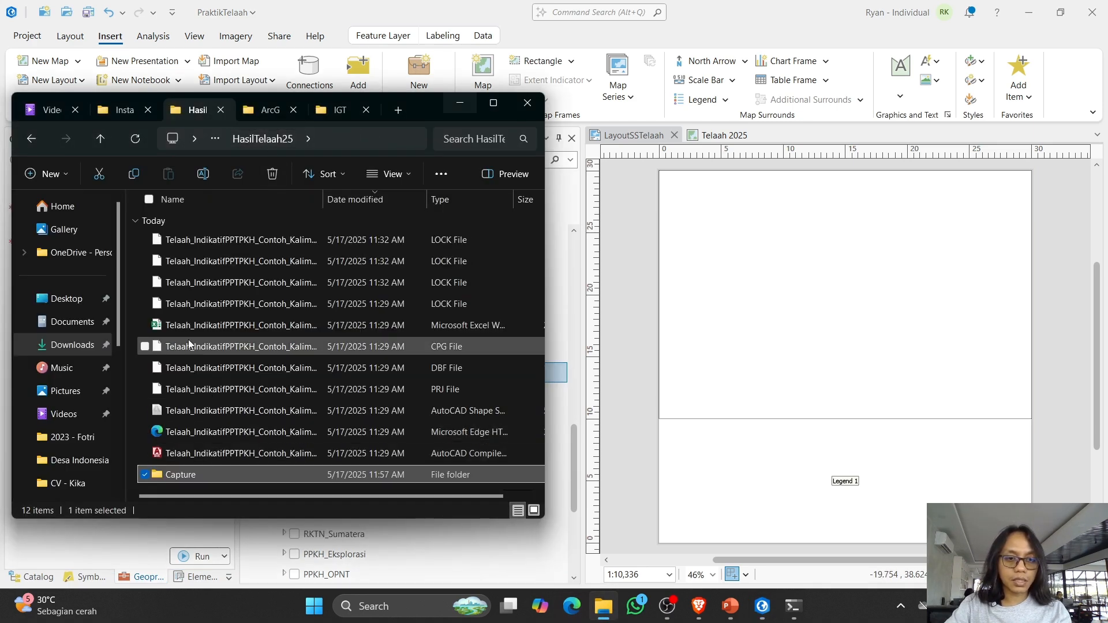
click(296, 324)
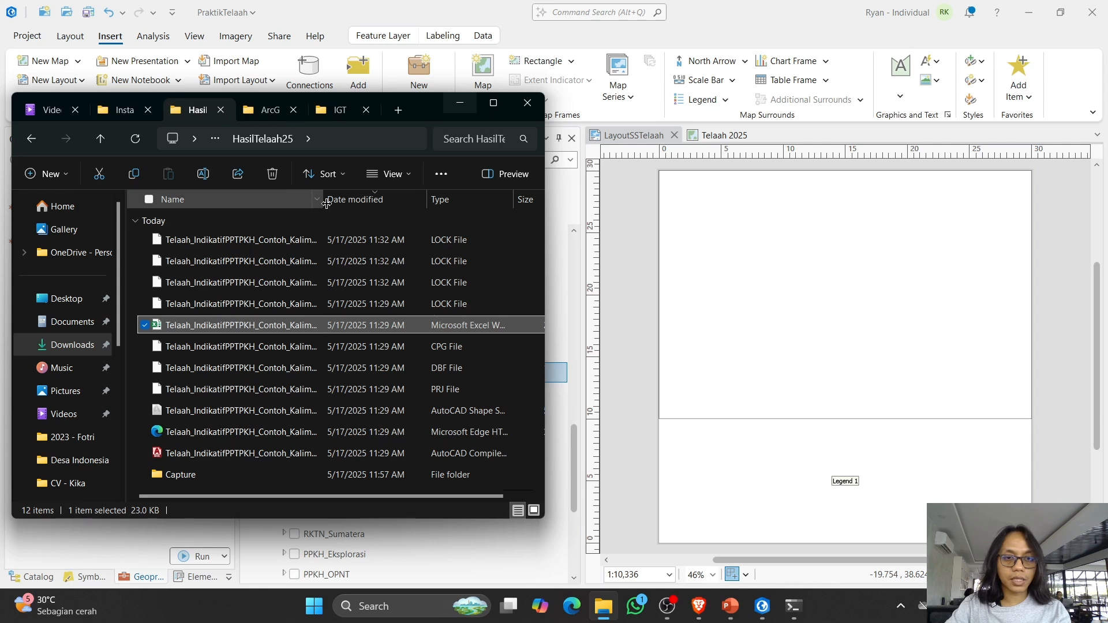
drag(323, 199, 463, 199)
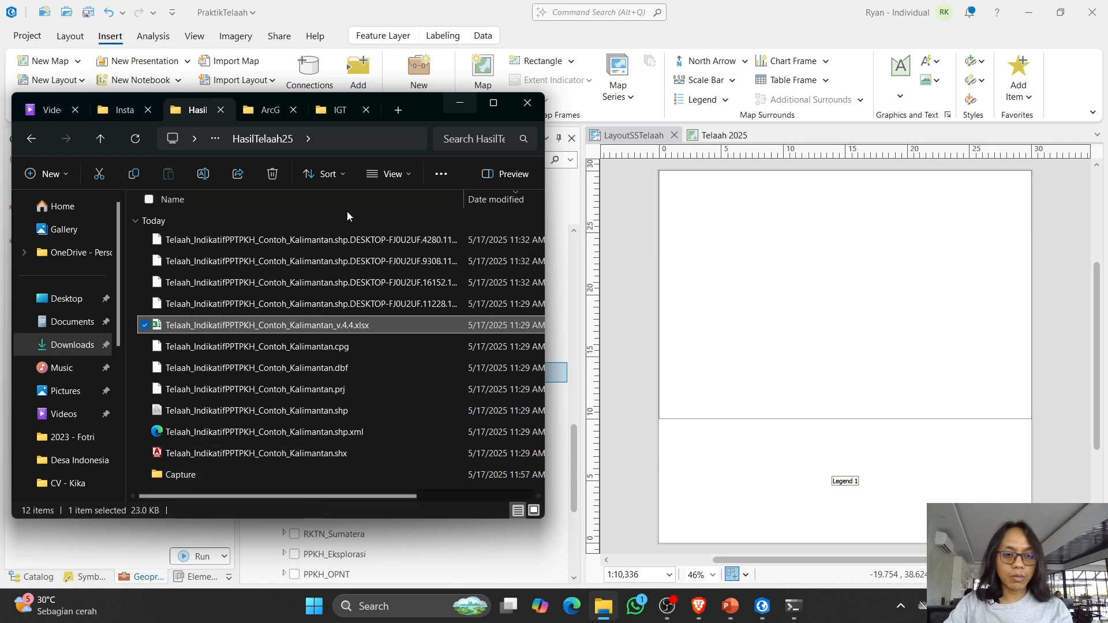
click(437, 9)
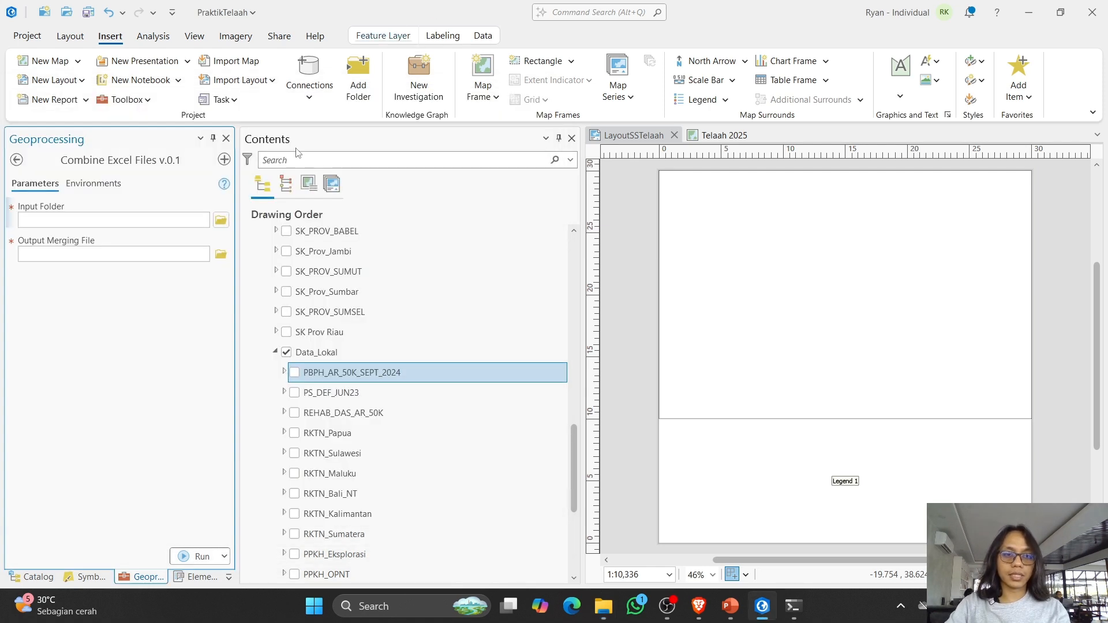
Step: Set the Input Folder of Combine Excel Files to HasilTelaah25 in Alat Bantu Telaah
click(75, 226)
click(219, 222)
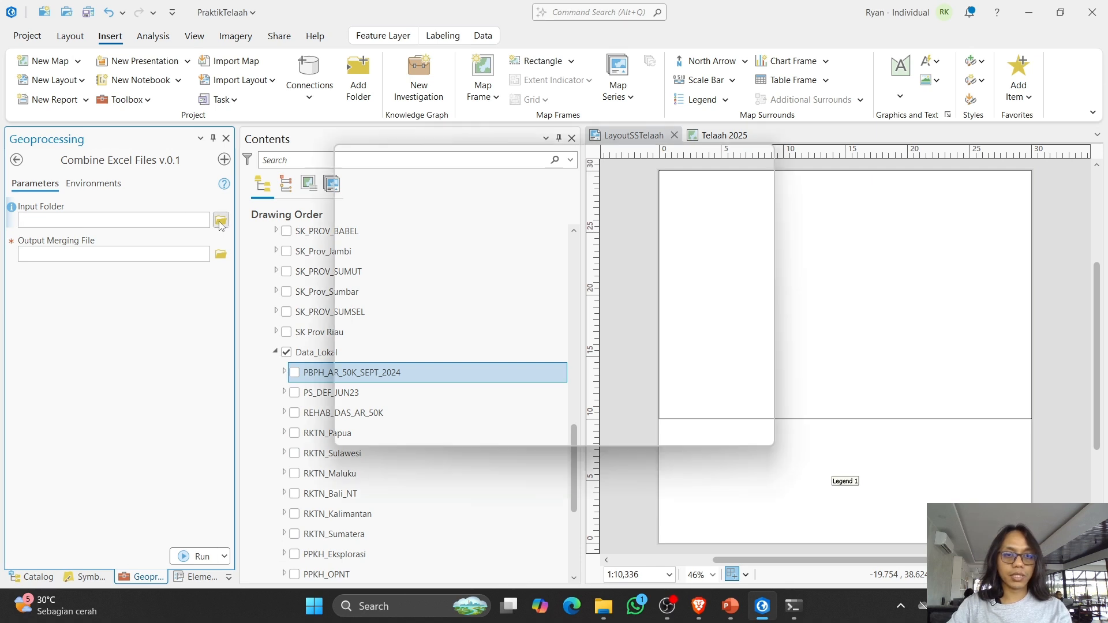
click(454, 177)
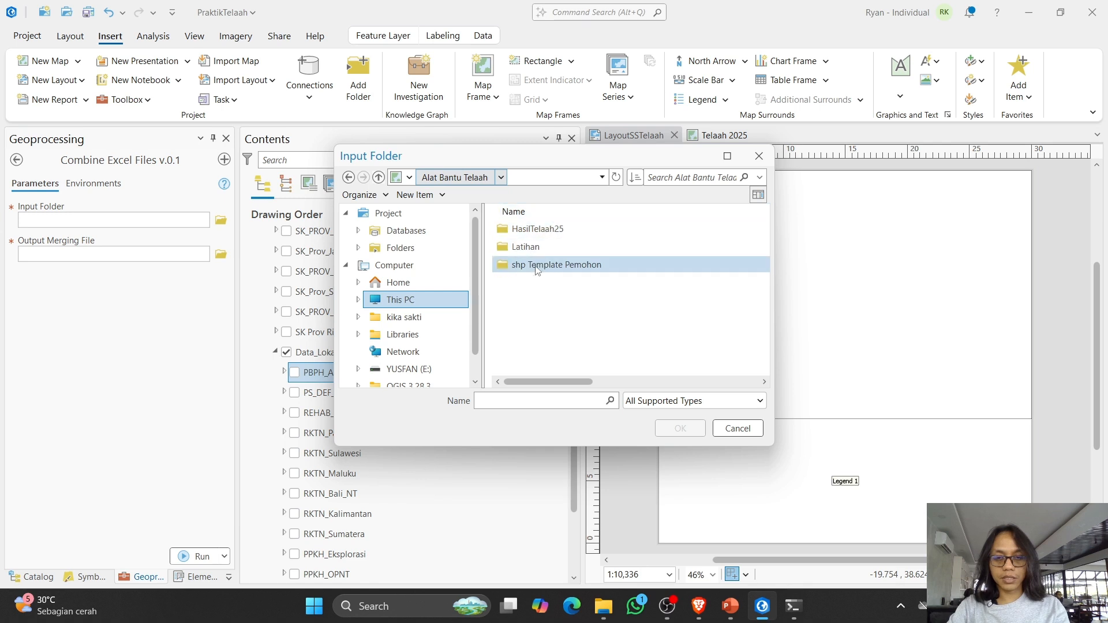
click(526, 230)
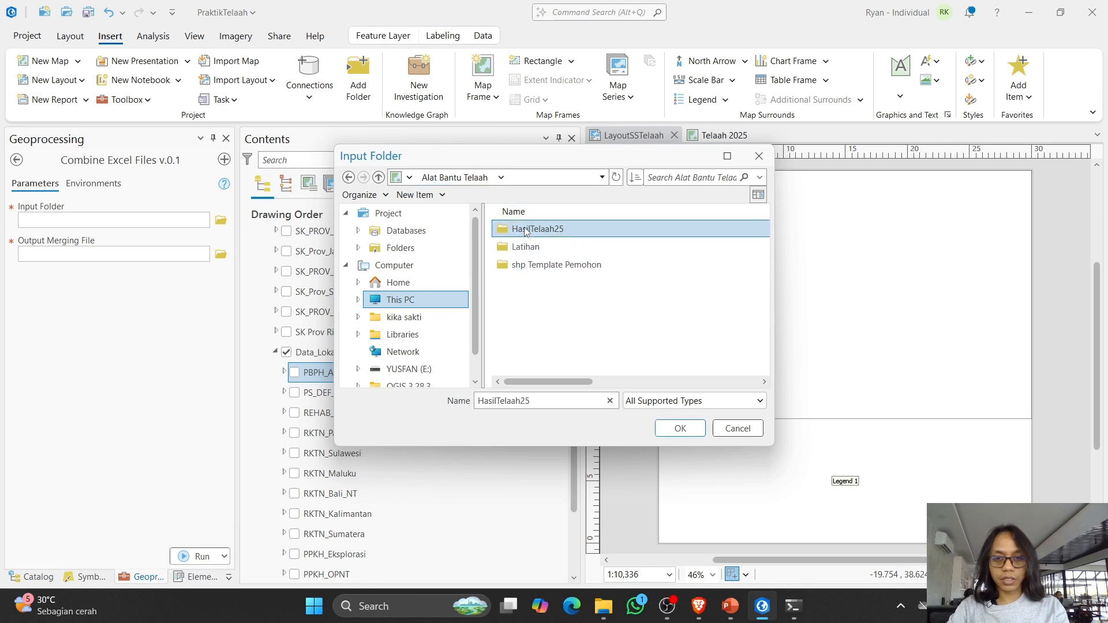
click(680, 428)
Step: Browse to the HasilTelaah25 folder under Praktik as the location for the Output Merging File
click(33, 257)
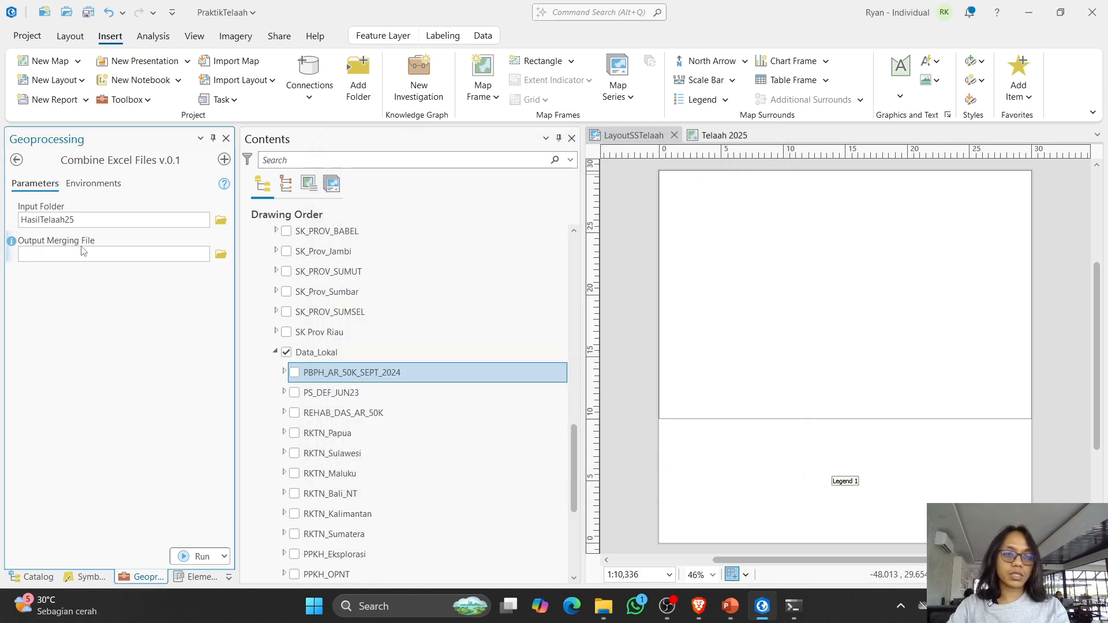
click(220, 255)
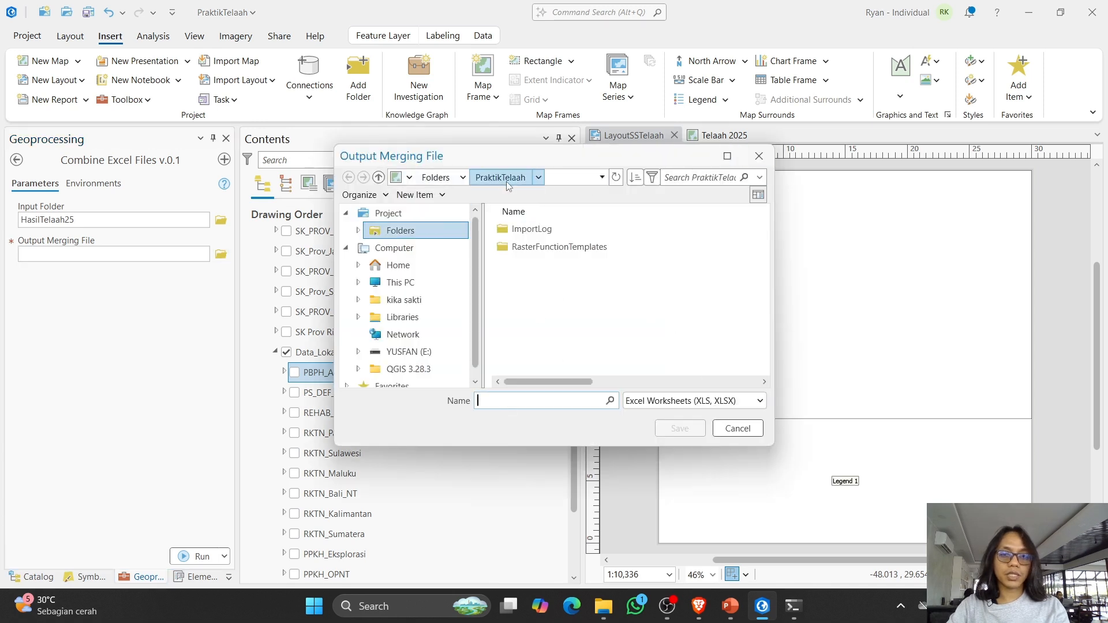
click(435, 177)
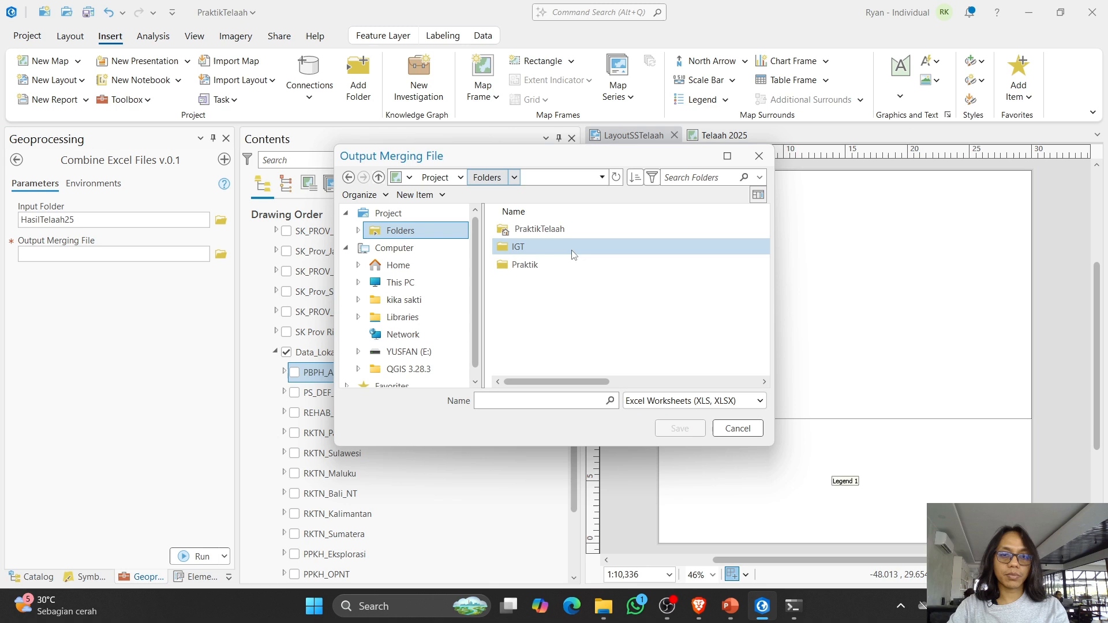
double_click(533, 247)
click(487, 177)
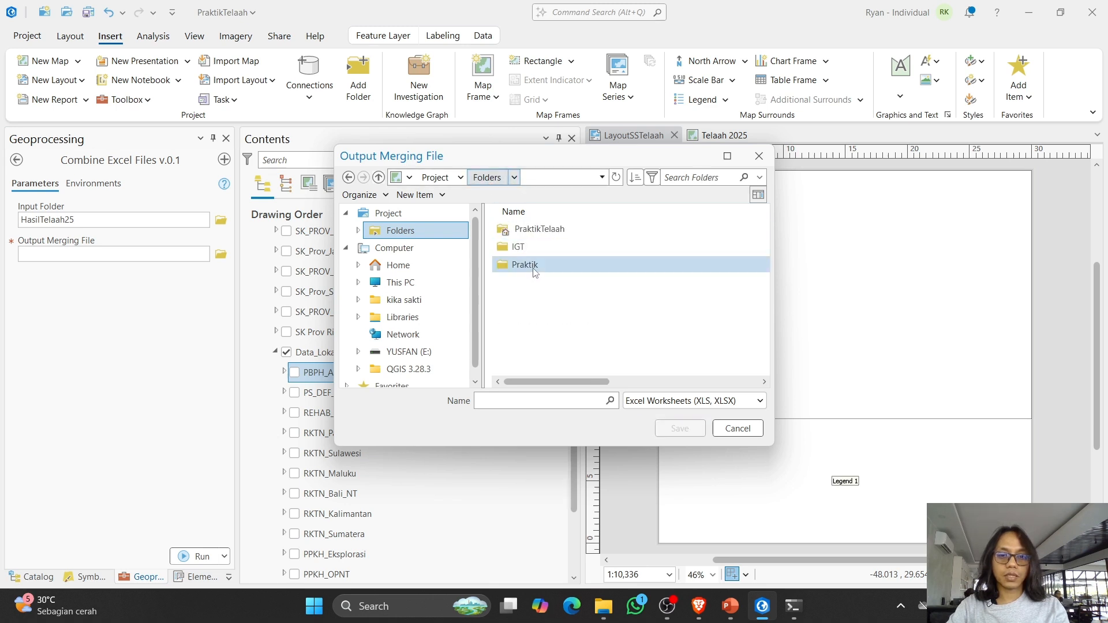
double_click(534, 265)
double_click(540, 247)
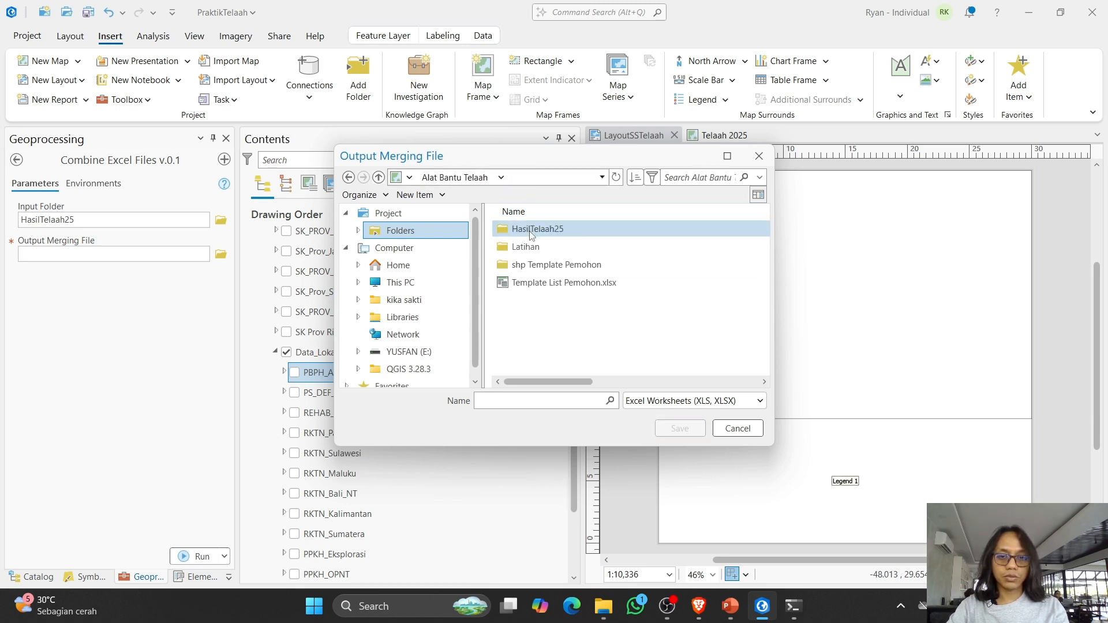
click(541, 230)
double_click(542, 231)
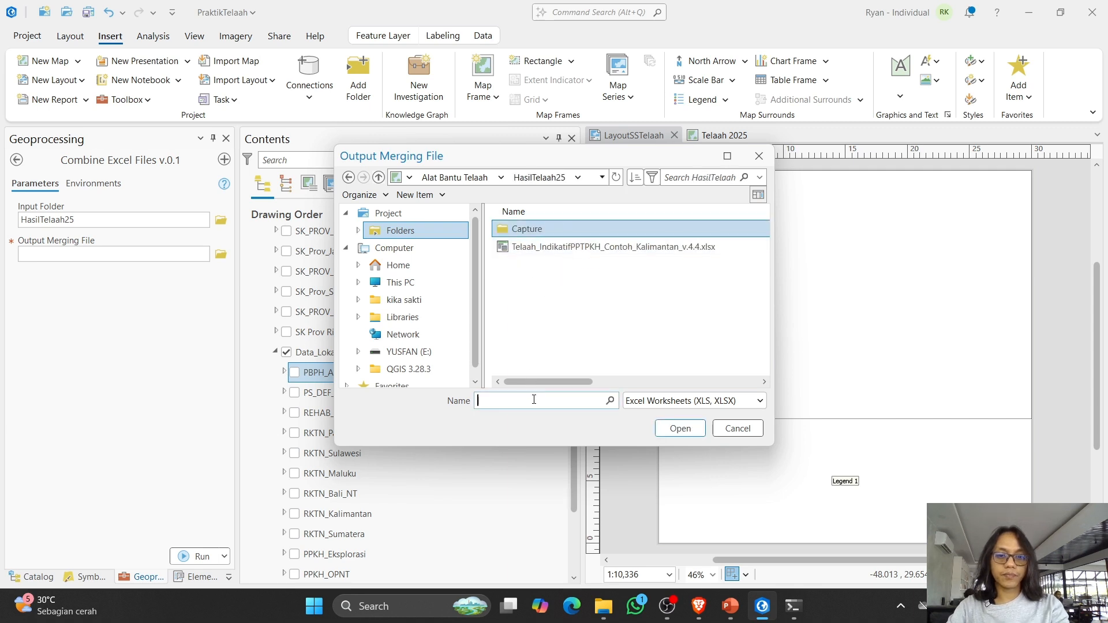
Step: Set the merged output file to Gabungan_Excel in the HasilTelaah25 folder and check its full path
click(534, 399)
text(Gabungan_Excel)
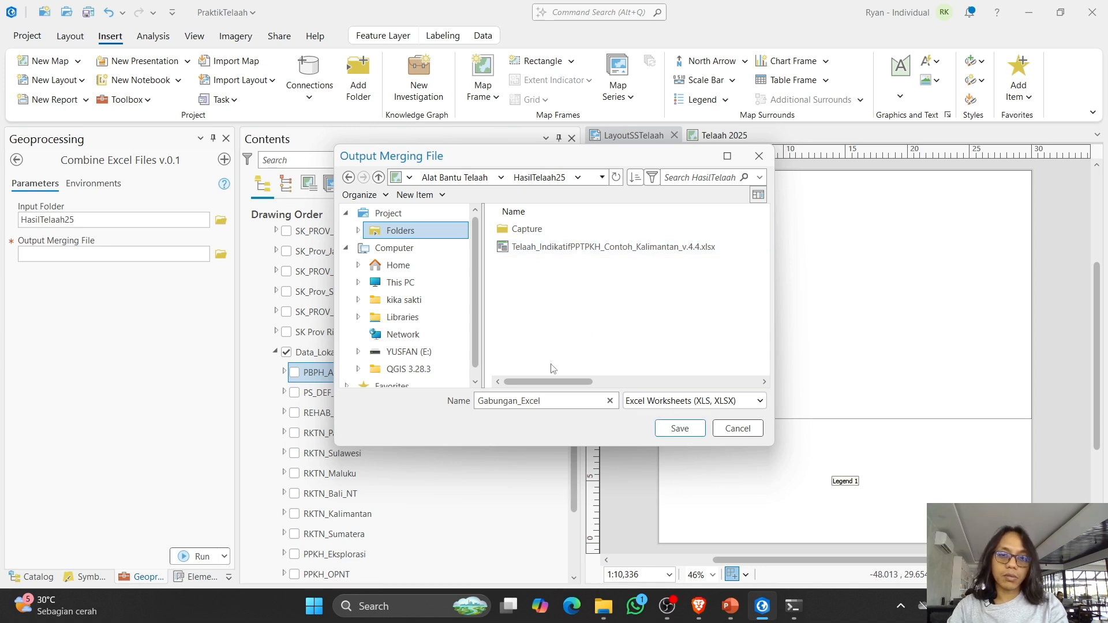
click(681, 431)
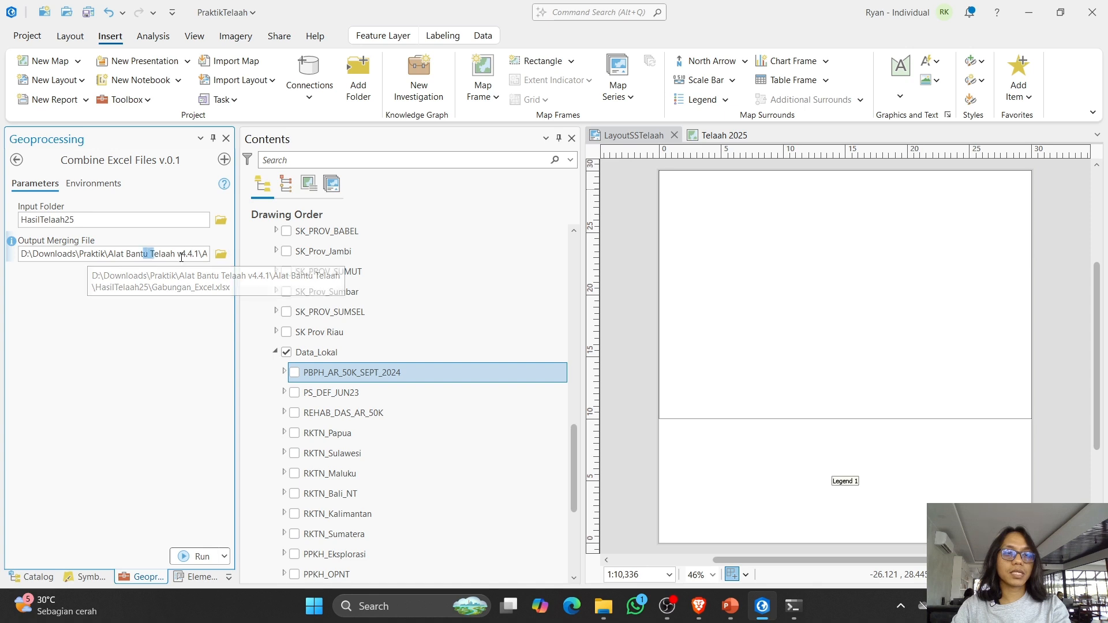
triple_click(148, 254)
click(118, 254)
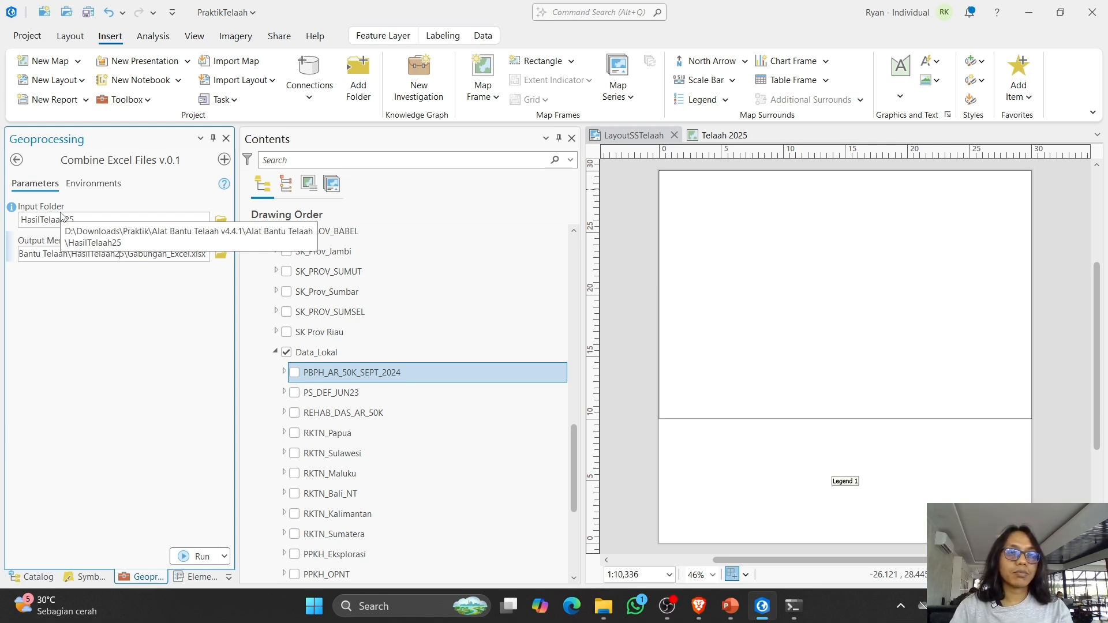
Step: Run the Combine Excel Files v.0.1 tool and review its run messages
click(196, 557)
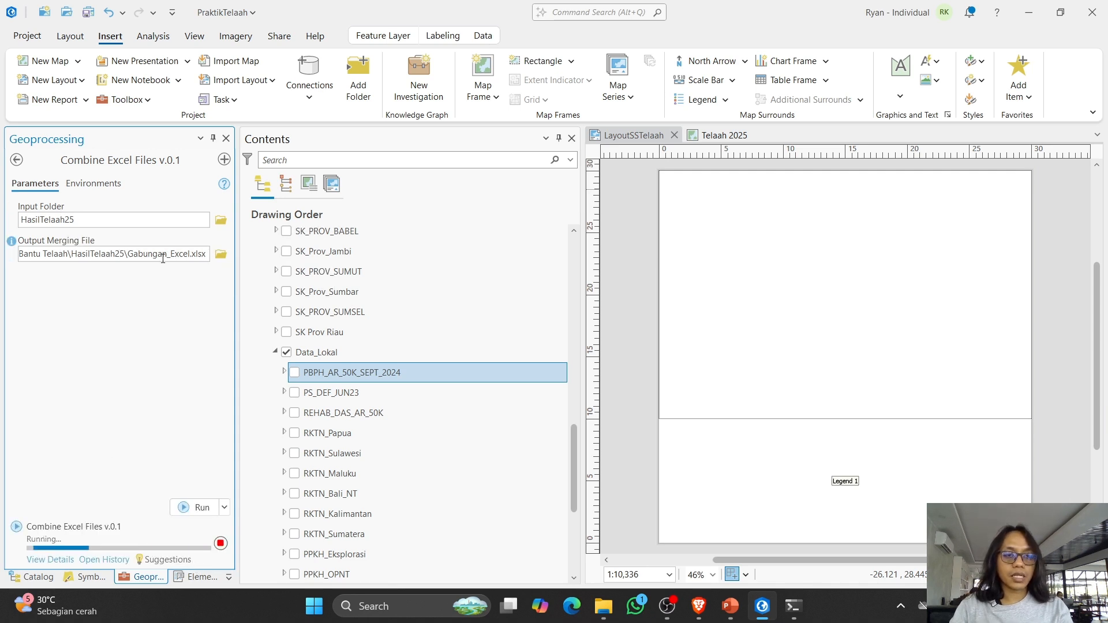
click(74, 557)
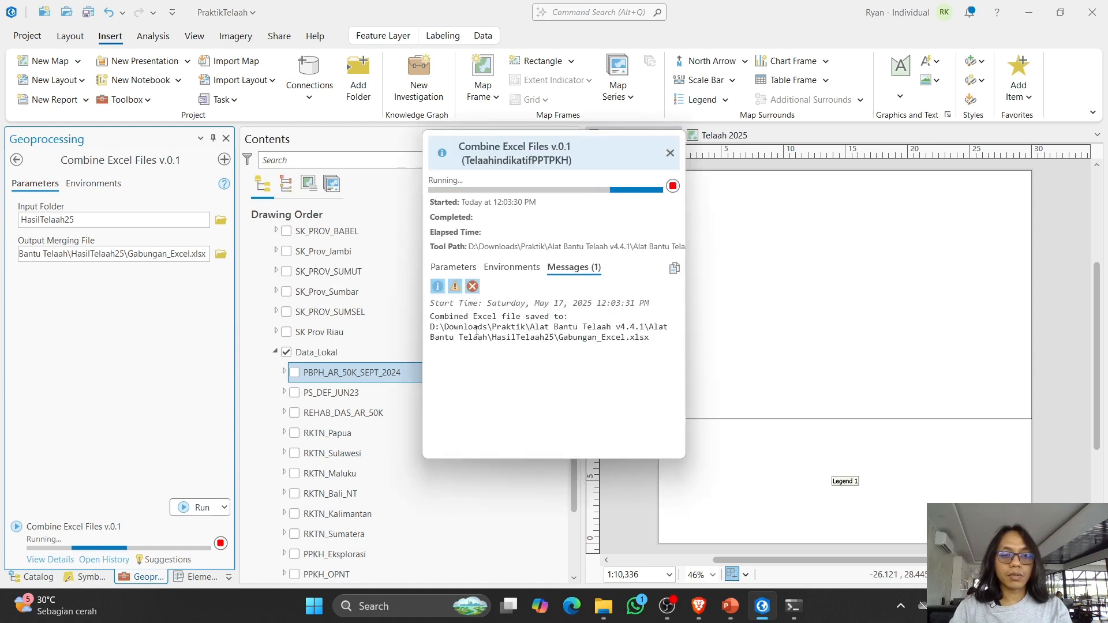
drag(428, 316, 577, 329)
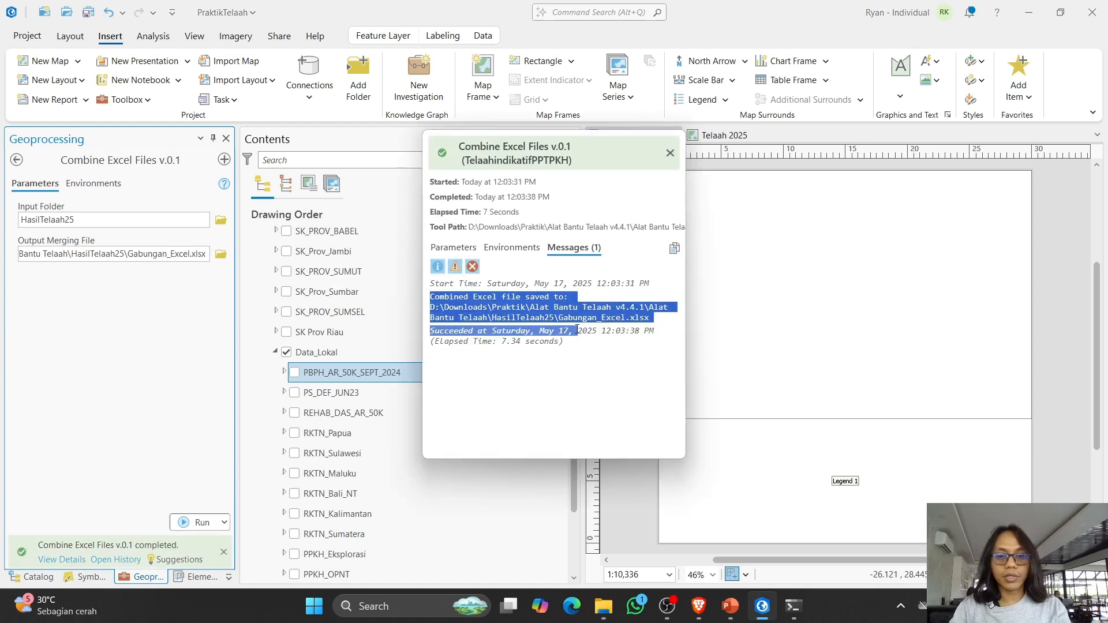
Step: Switch to File Explorer and open Gabungan_Excel.xlsx from the HasilTelaah25 folder in Excel
click(603, 606)
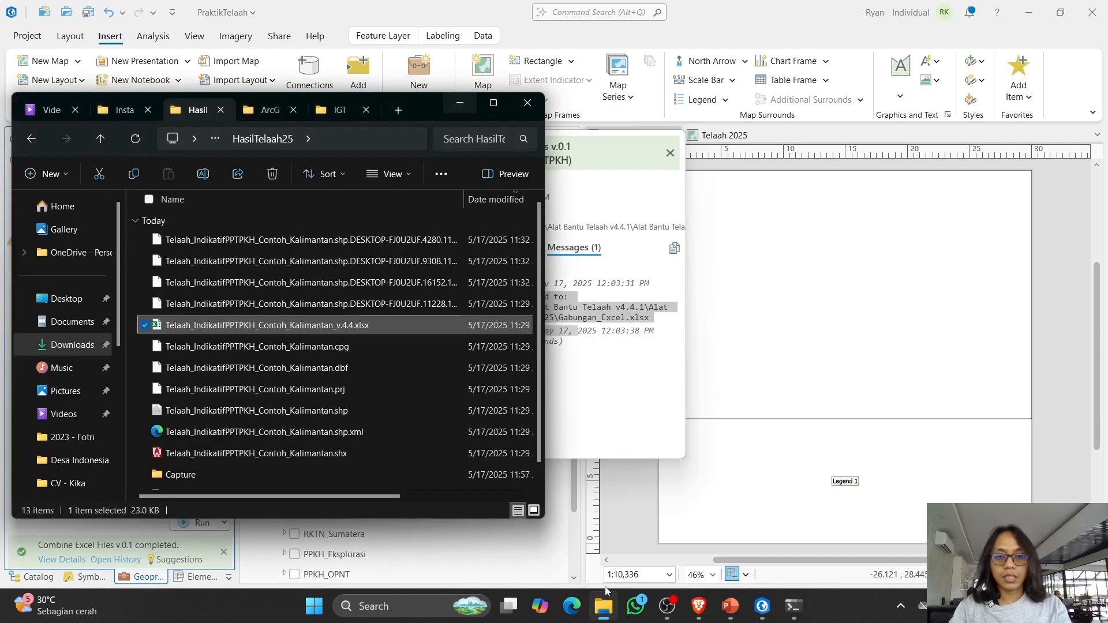
scroll(215, 334, down, 1)
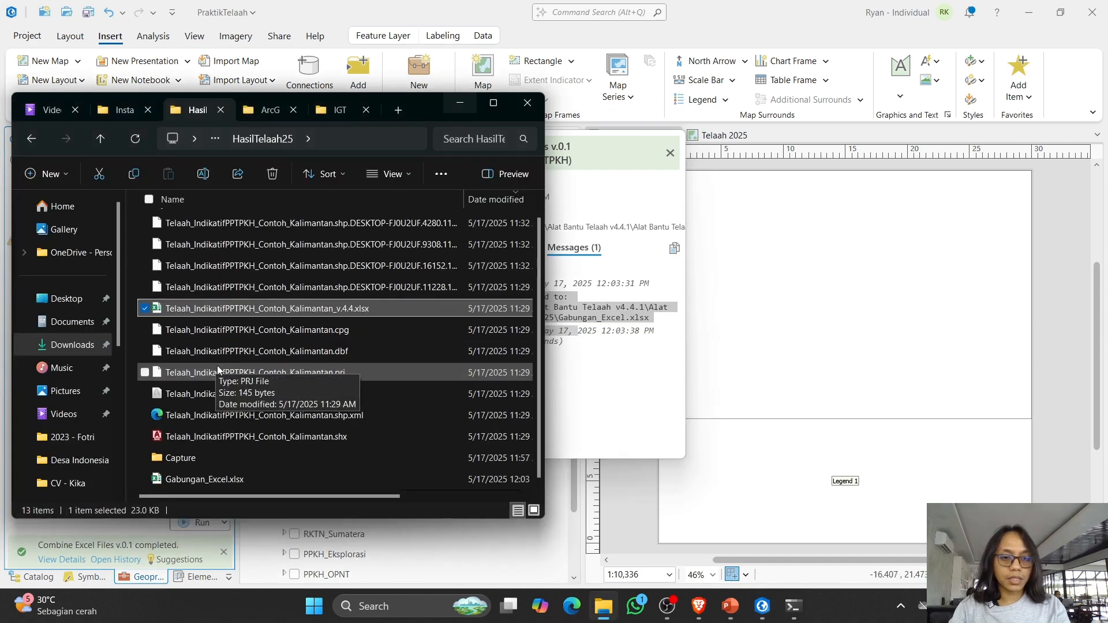
click(200, 479)
double_click(203, 480)
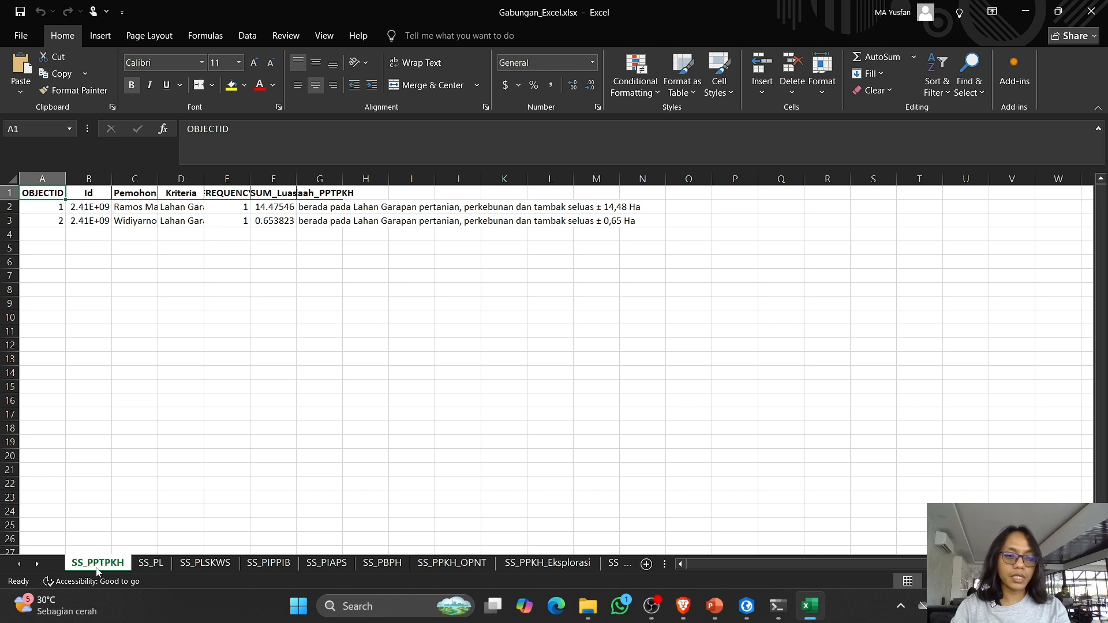
Step: Examine the header row, filled columns and empty columns of the SS_PPTPKH sheet, and close the workbook
click(44, 236)
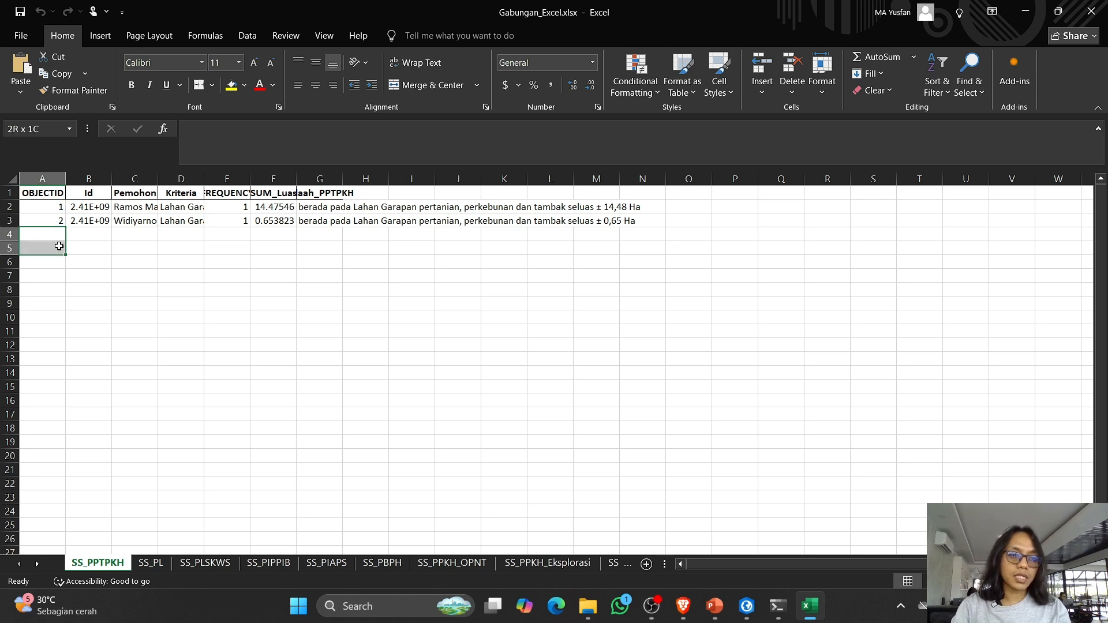
click(3, 194)
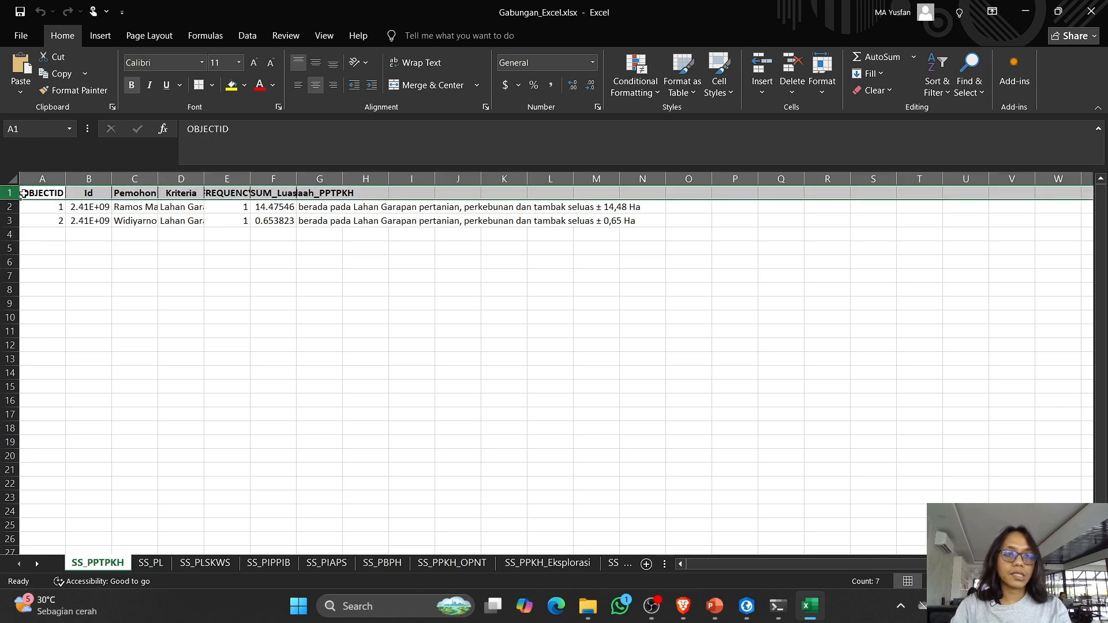
click(60, 178)
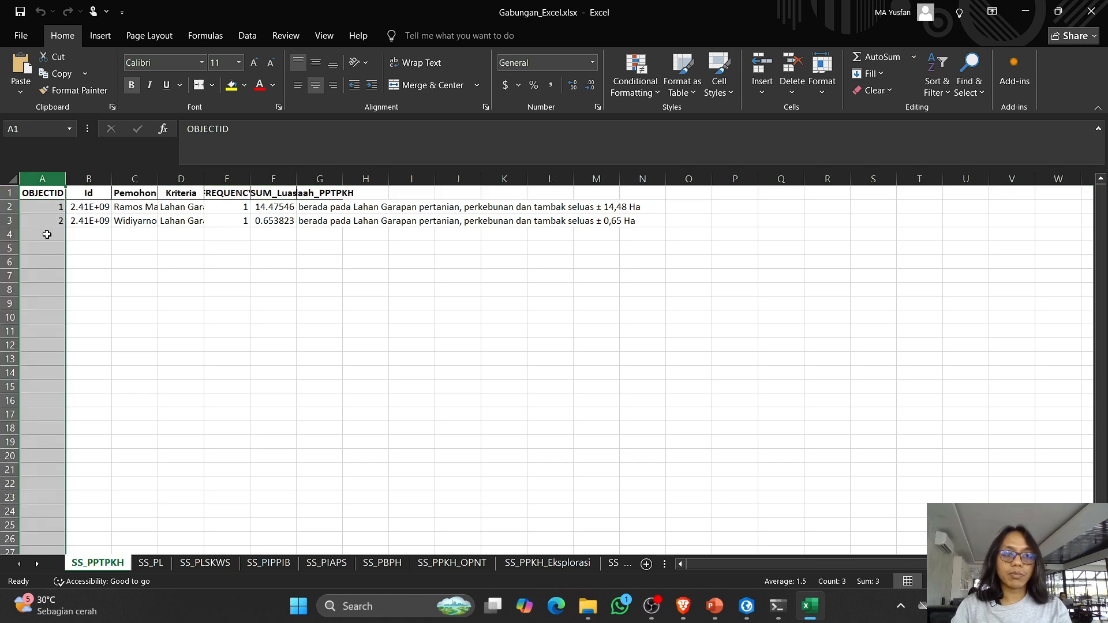
click(48, 192)
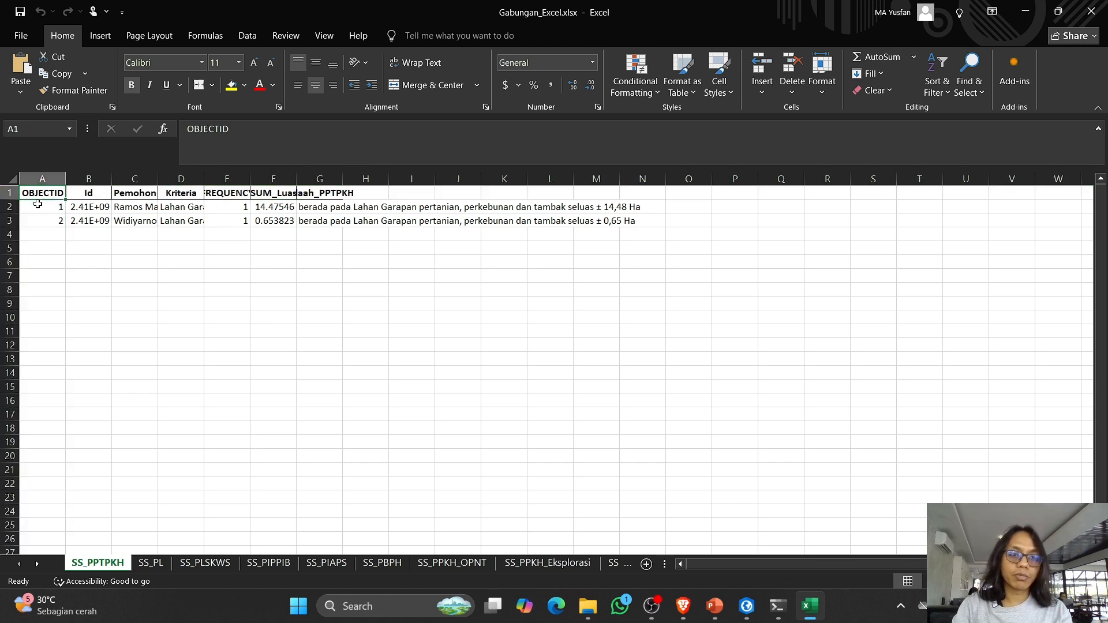
drag(320, 179, 34, 179)
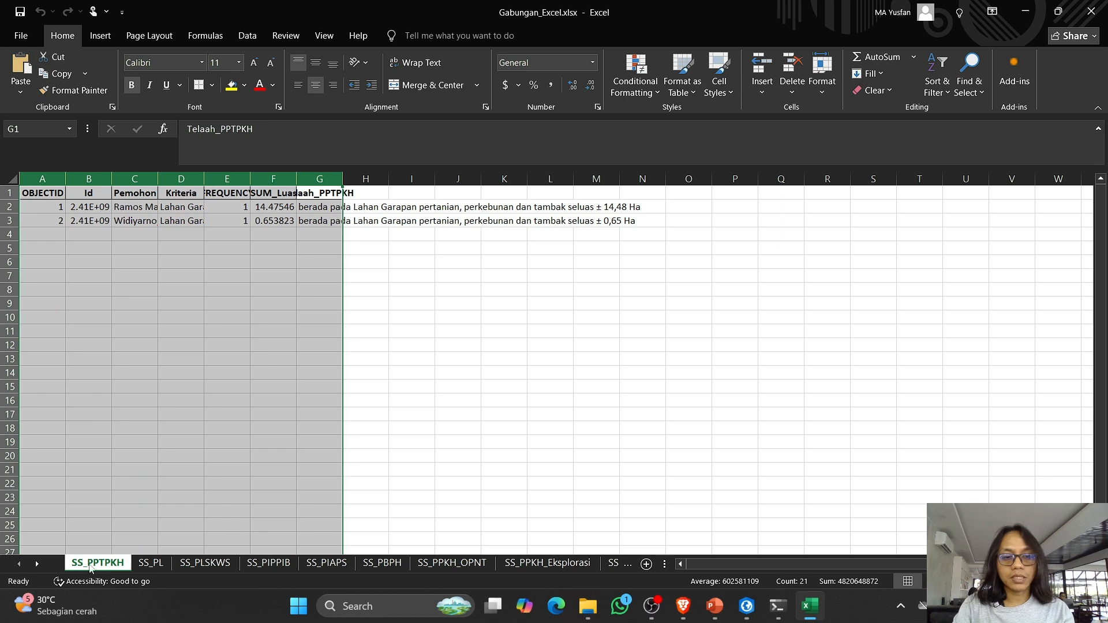
click(369, 192)
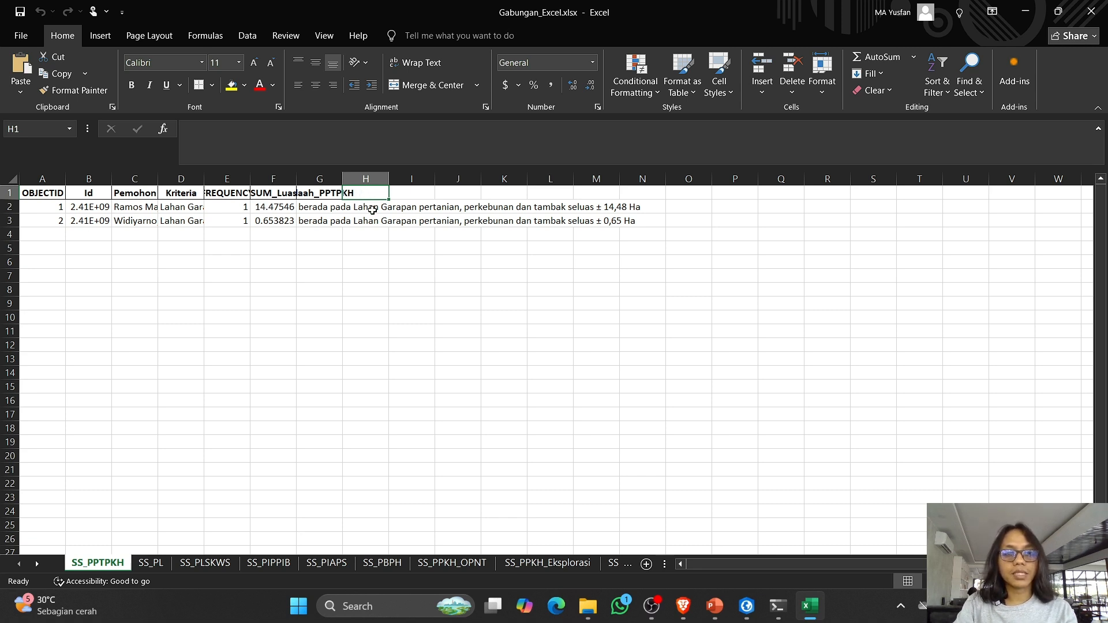
click(369, 178)
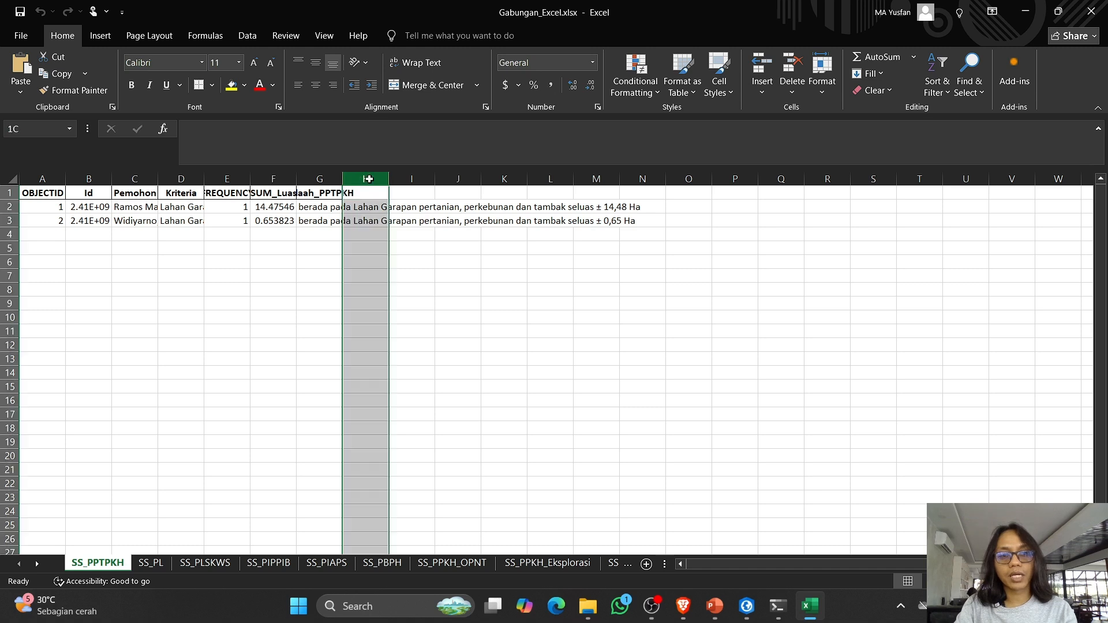
drag(388, 178, 883, 248)
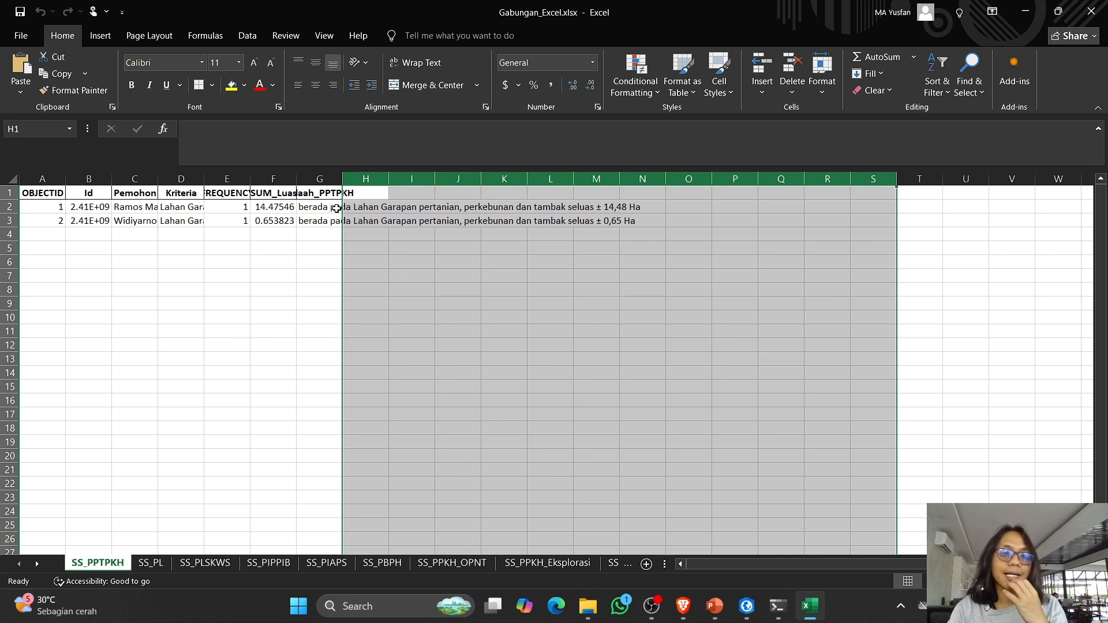
click(365, 234)
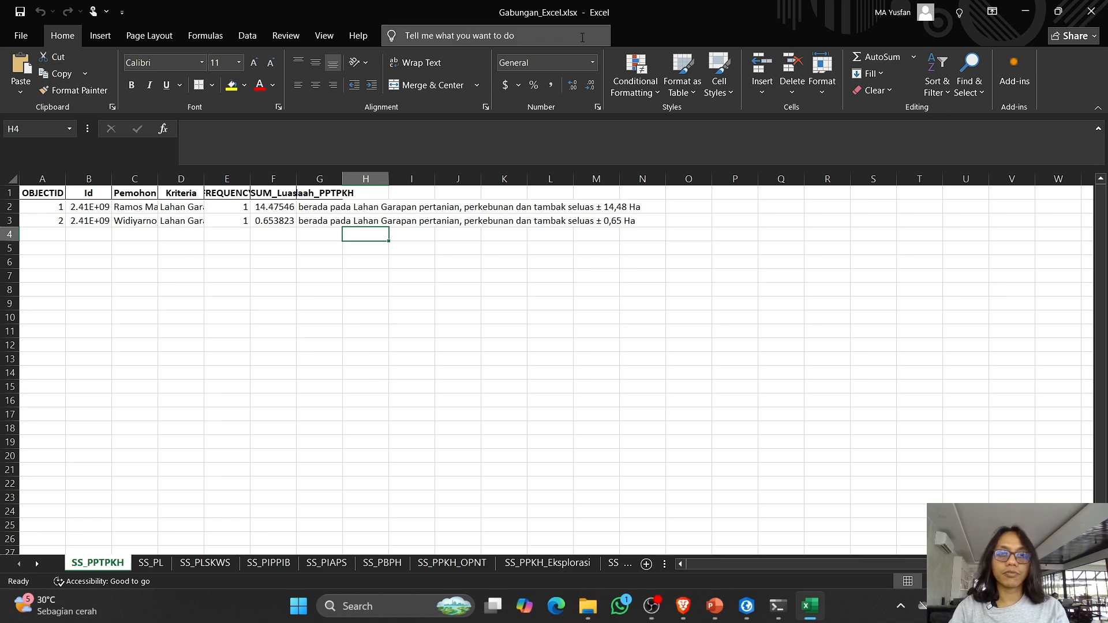
click(1090, 12)
Step: Recheck the saved file path in the Combine Excel Files run details and close the details
click(669, 157)
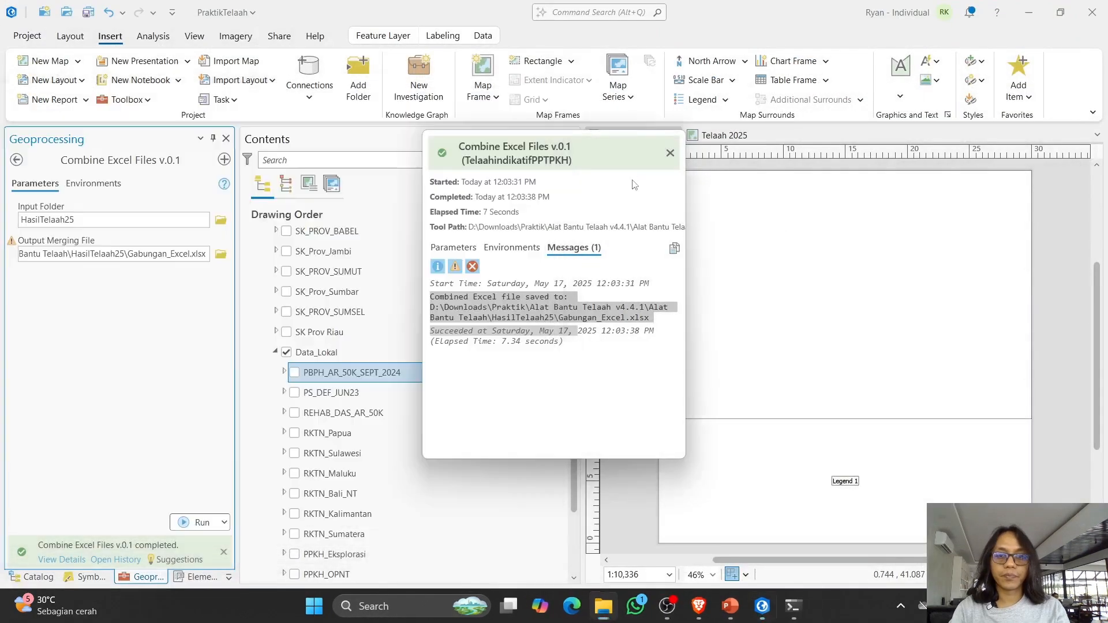
click(670, 154)
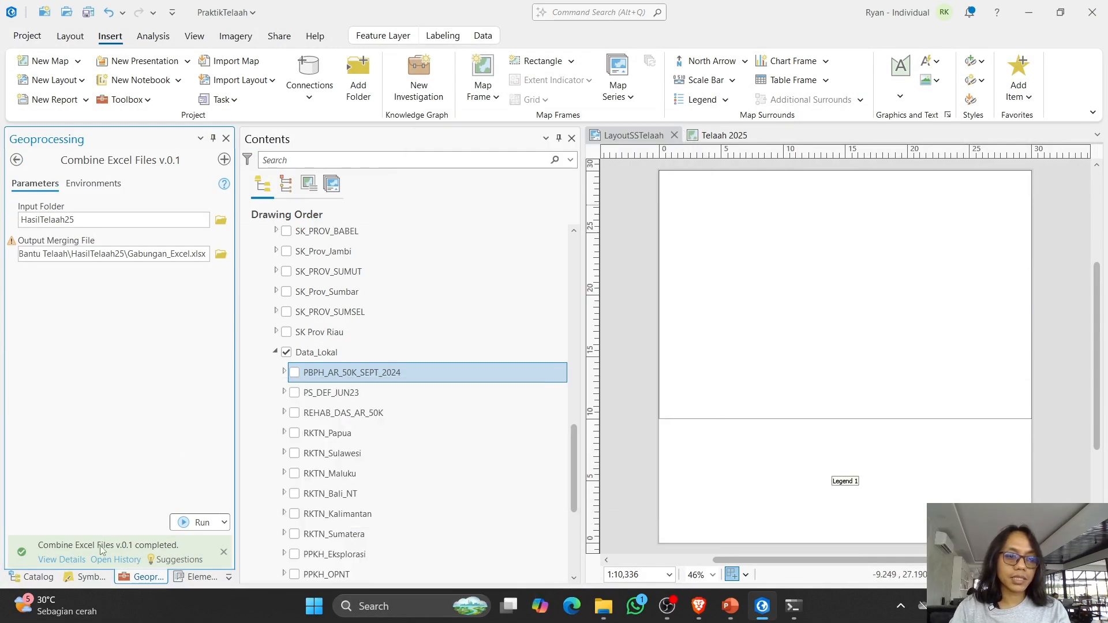
mouse_move(58, 548)
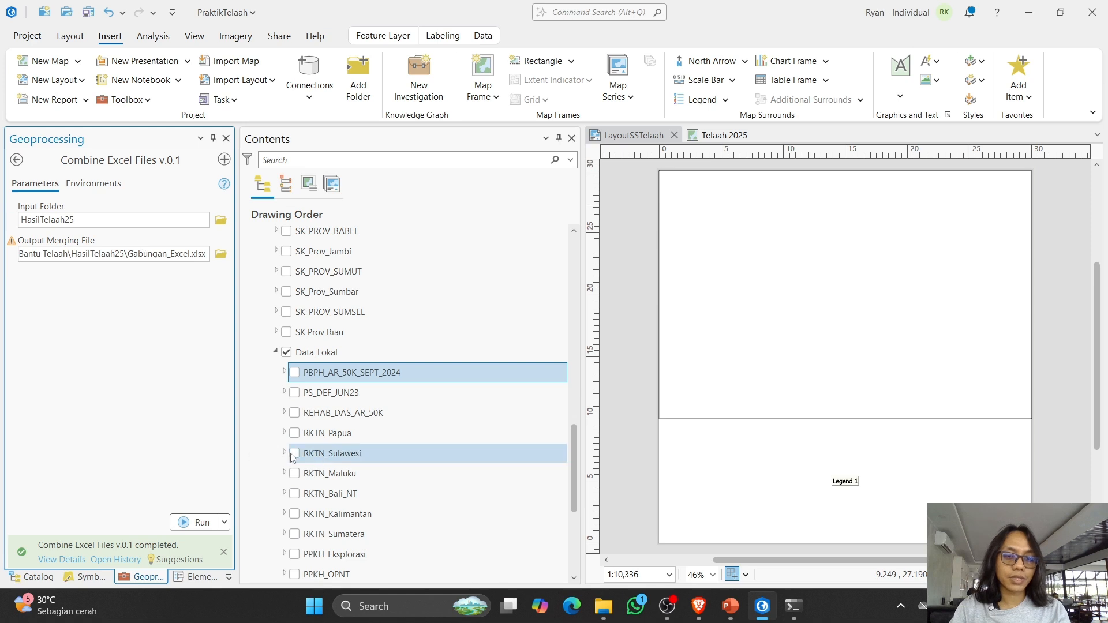
click(58, 560)
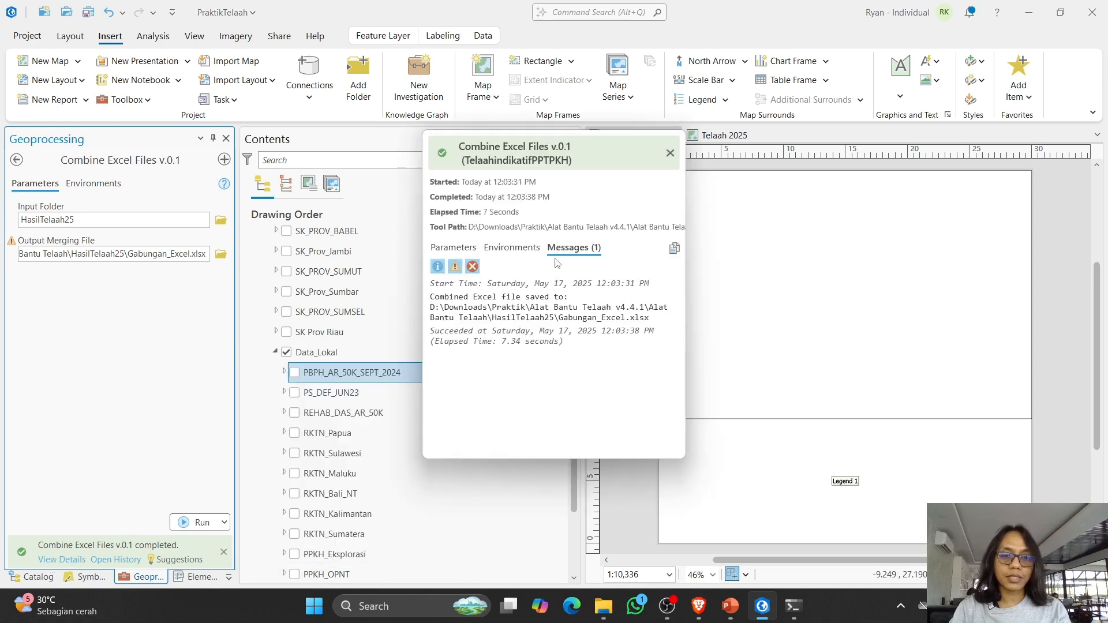
drag(429, 309, 730, 324)
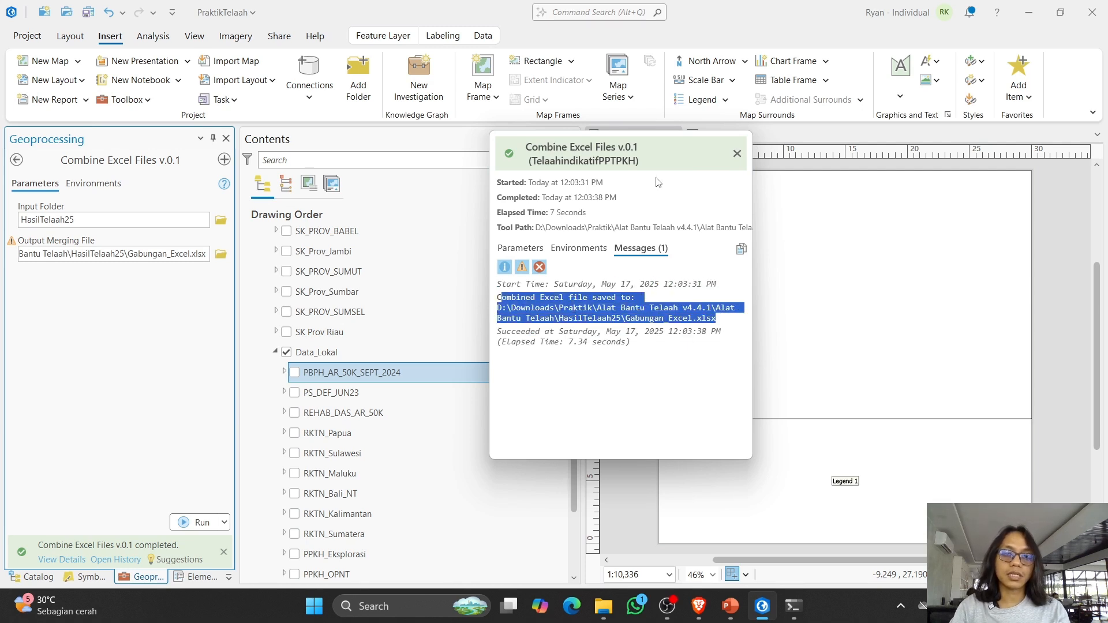
click(737, 154)
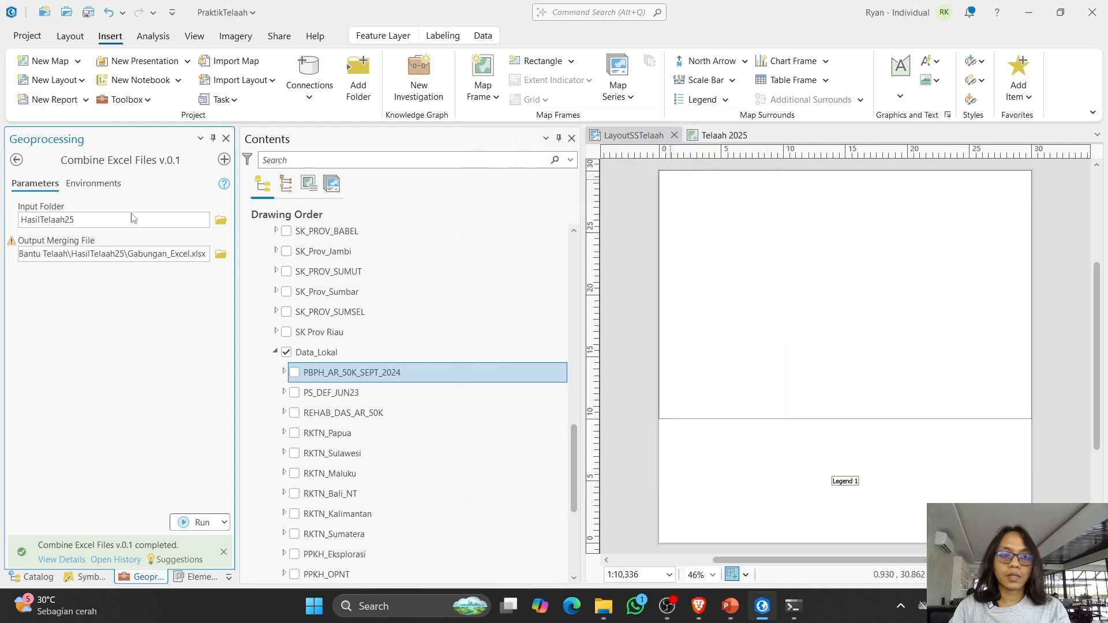
Step: Open the Telaah to Word Document v.1.3 tool from the Telaah indikatif PPTPKH toolbox in the project catalog
click(17, 160)
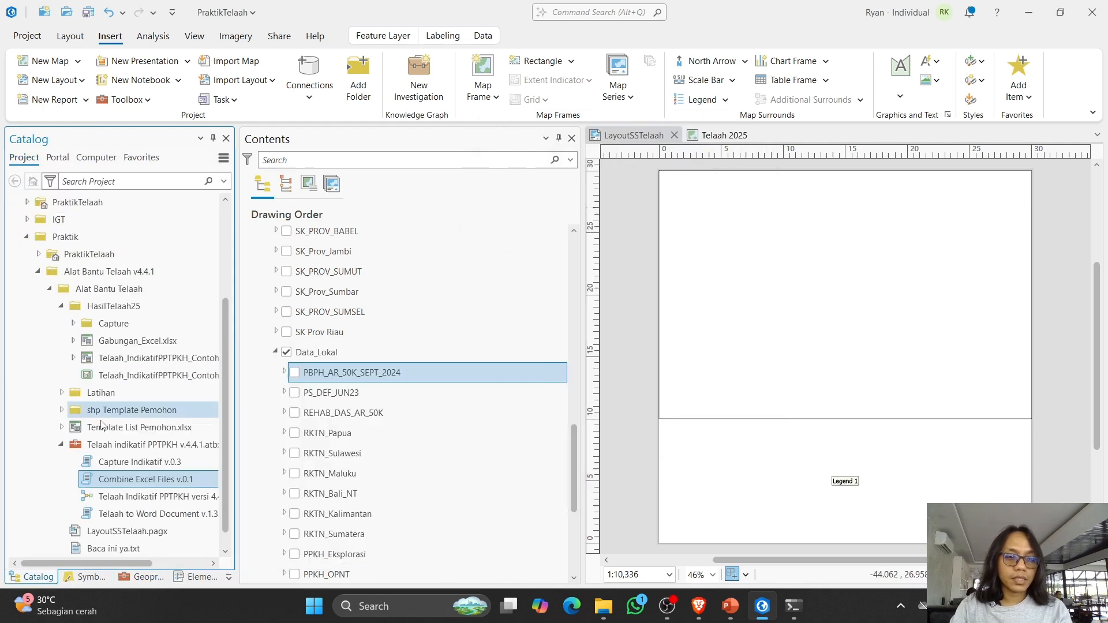
click(122, 515)
double_click(122, 515)
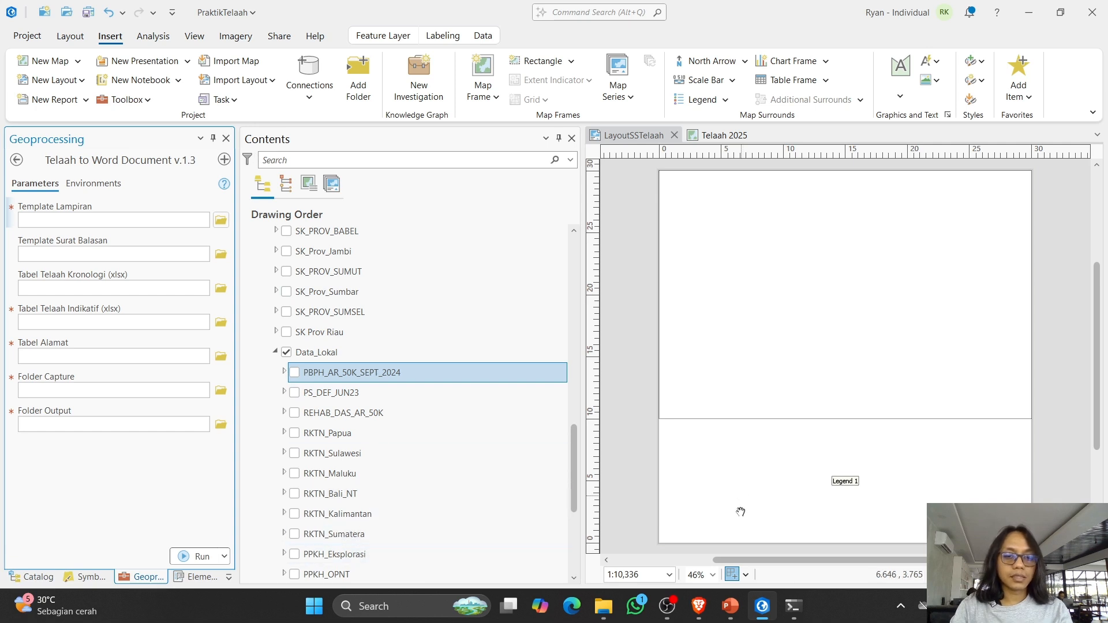
Step: Switch to the PowerPoint slide show, examine the Contoh Hasil Lampiran Telaah slide, and return to ArcGIS Pro
click(730, 607)
click(808, 519)
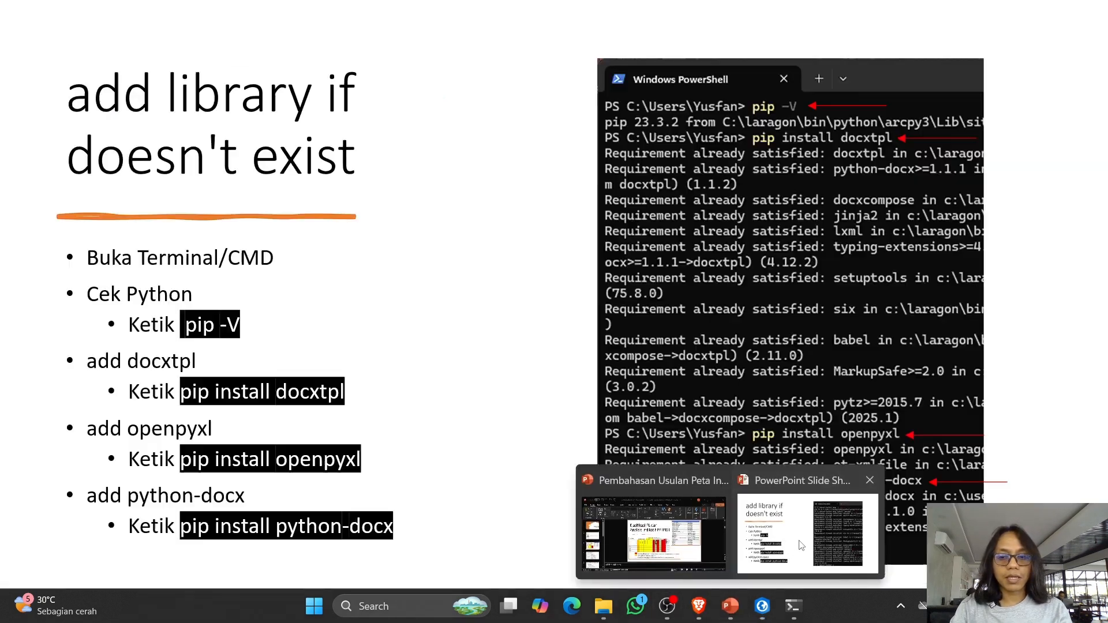
key(Left)
key(Left)
key(Right)
key(Right)
key(Right)
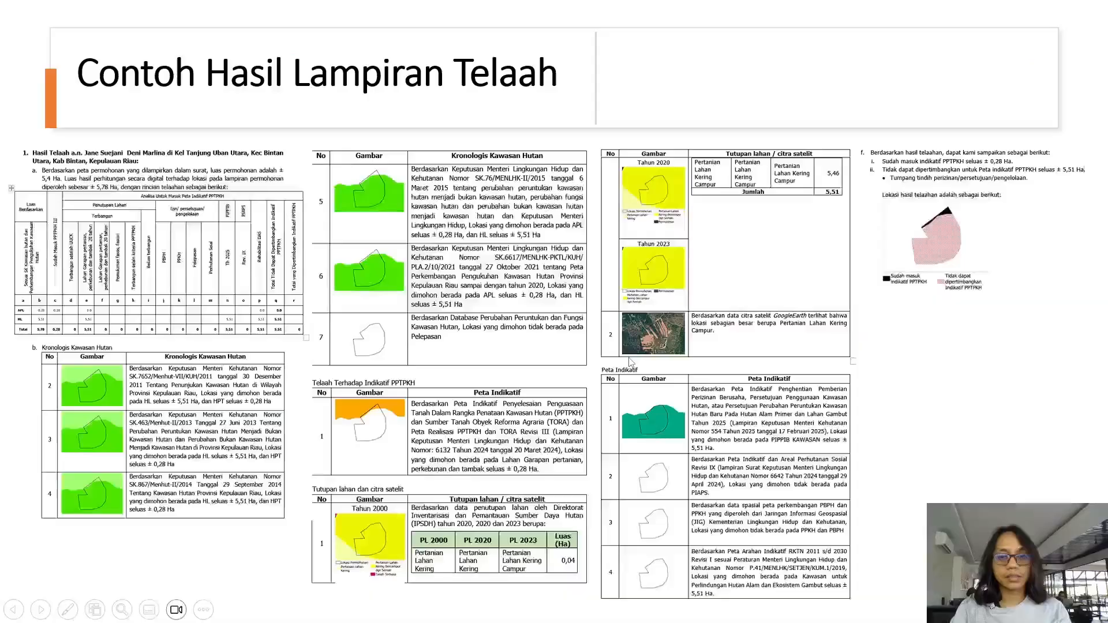
key(Left)
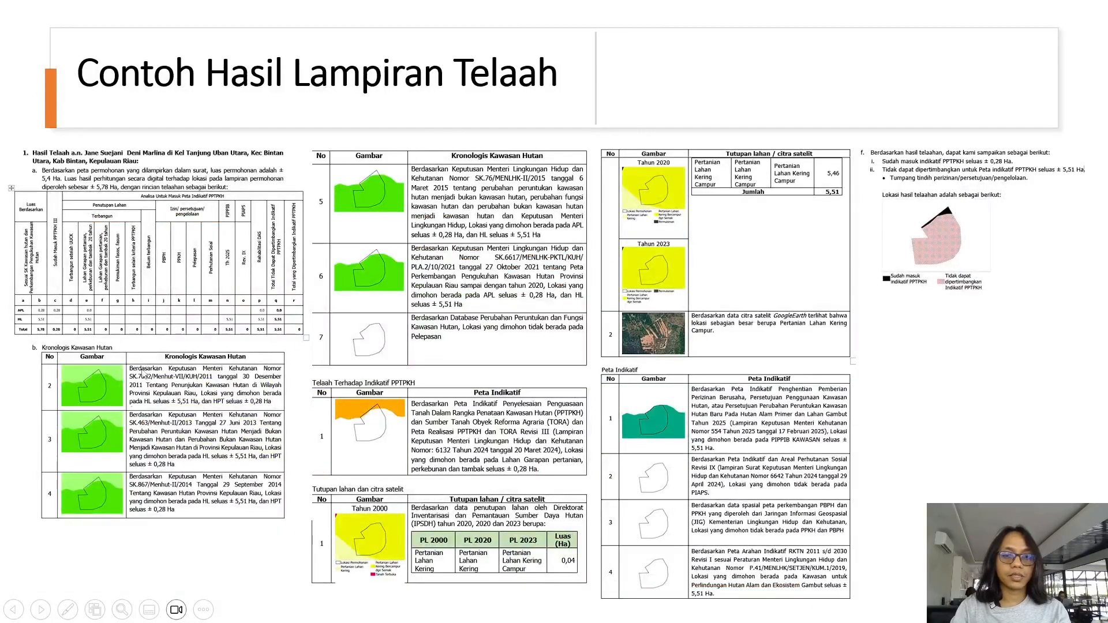
key(alt+Tab)
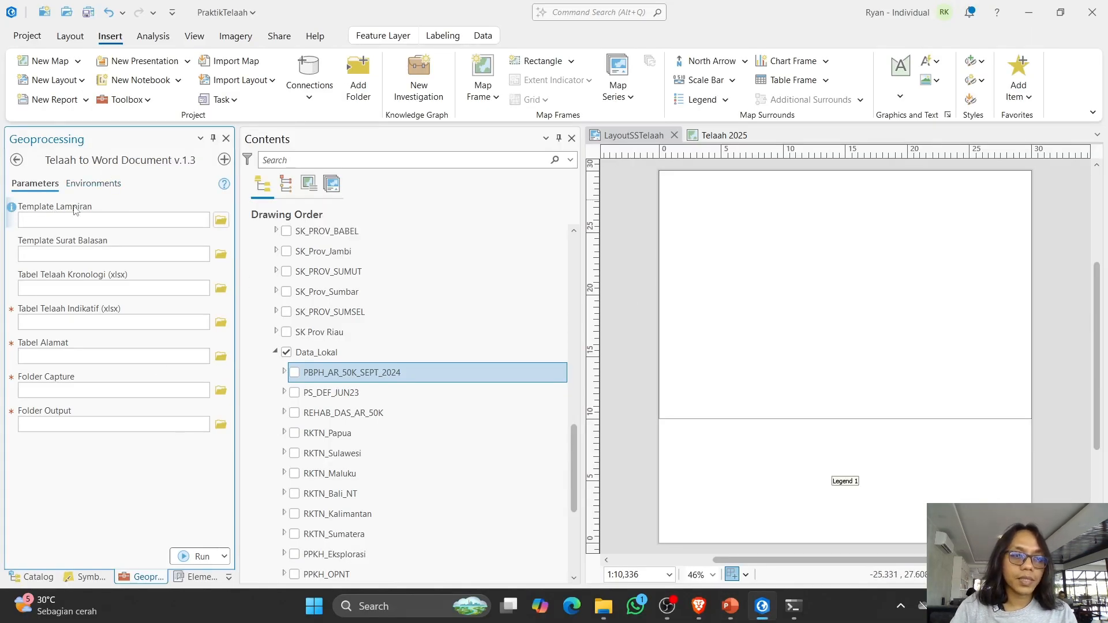
Step: Locate the Mod_Lampiran and Surat_Balasan Word templates in the Alat Bantu Telaah folder using File Explorer
mouse_move(15, 212)
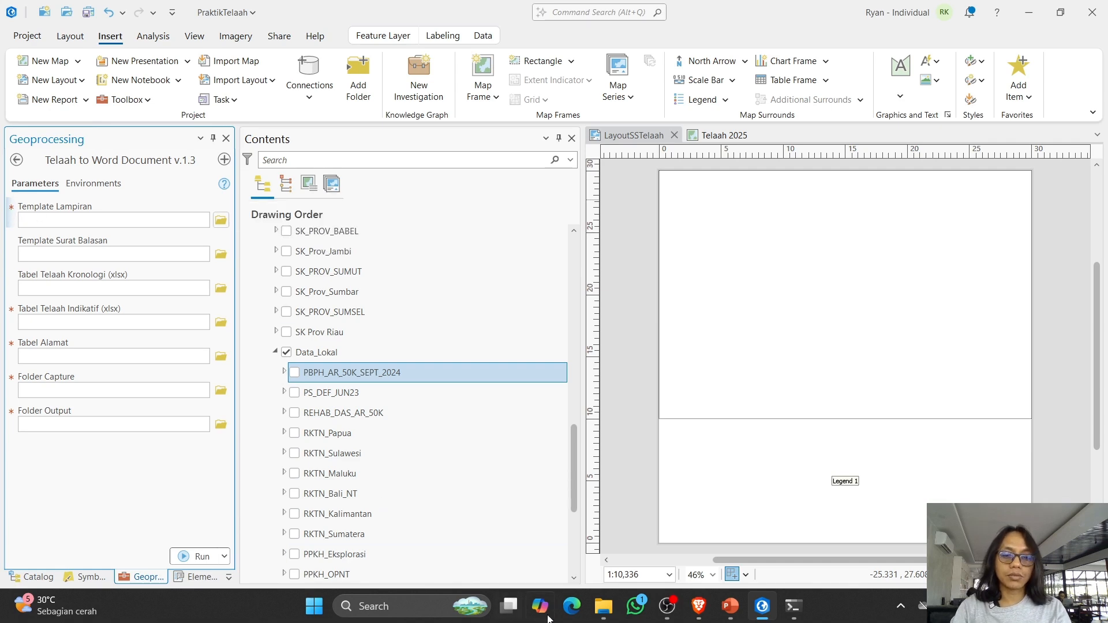
click(600, 607)
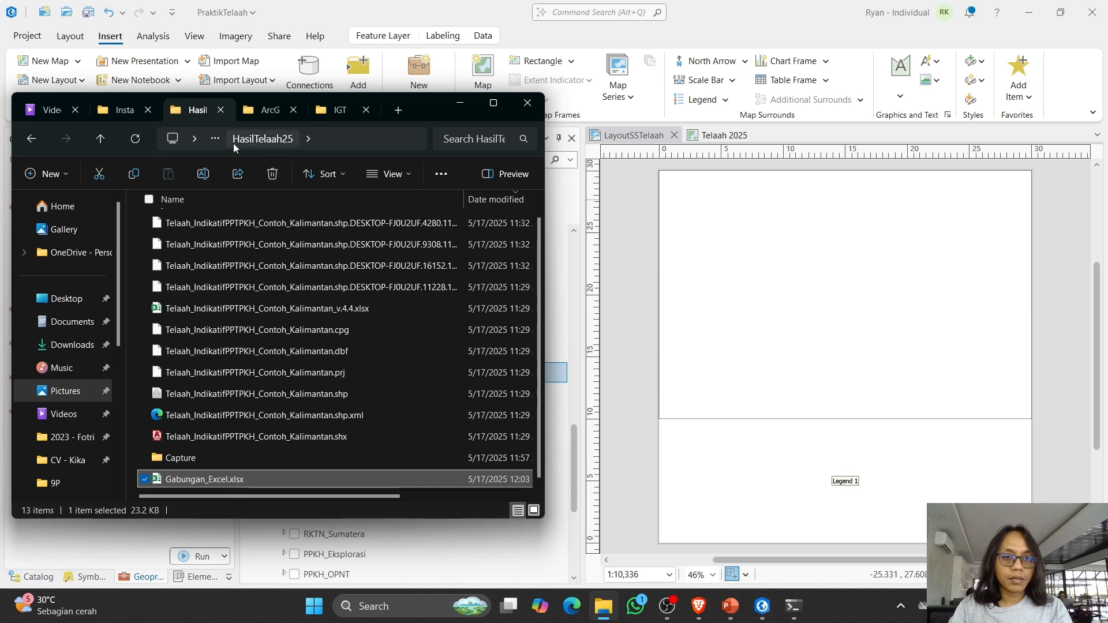
click(101, 138)
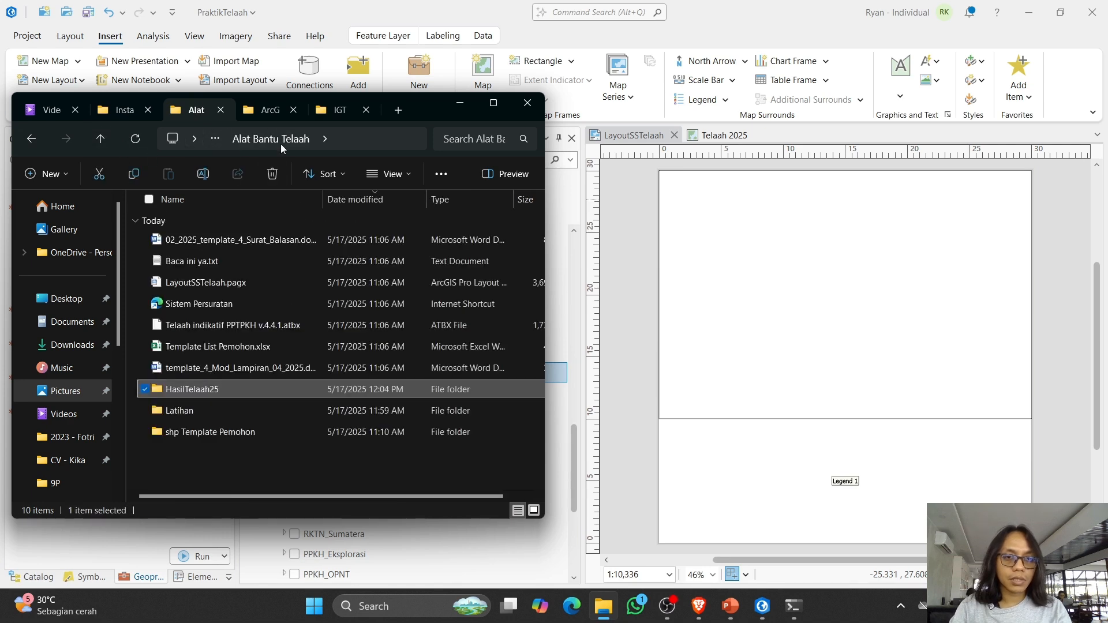
click(237, 373)
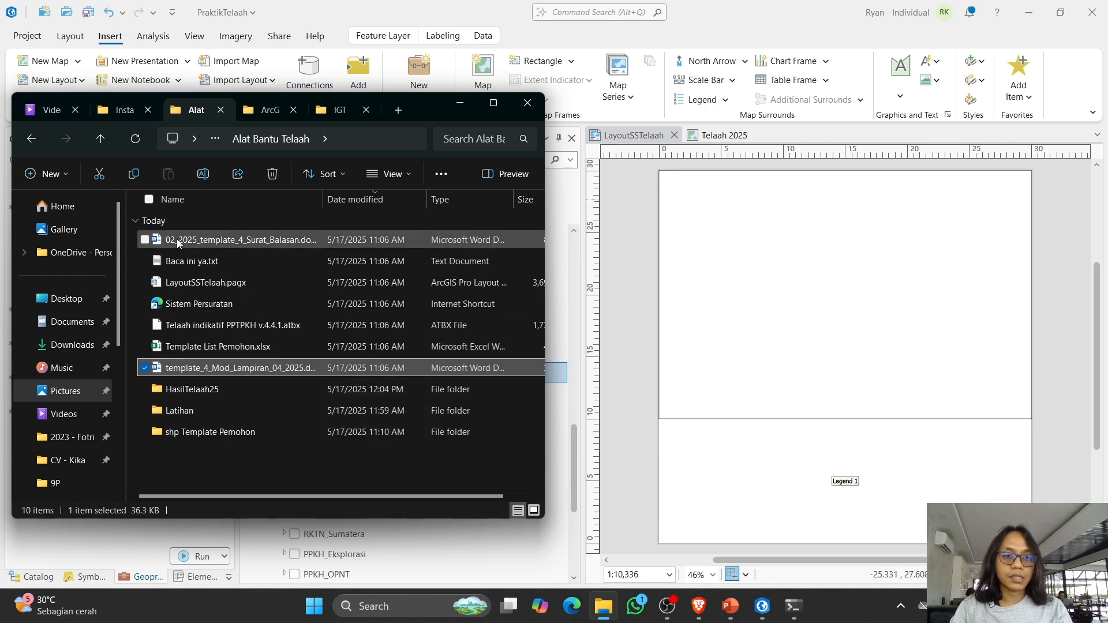
click(292, 239)
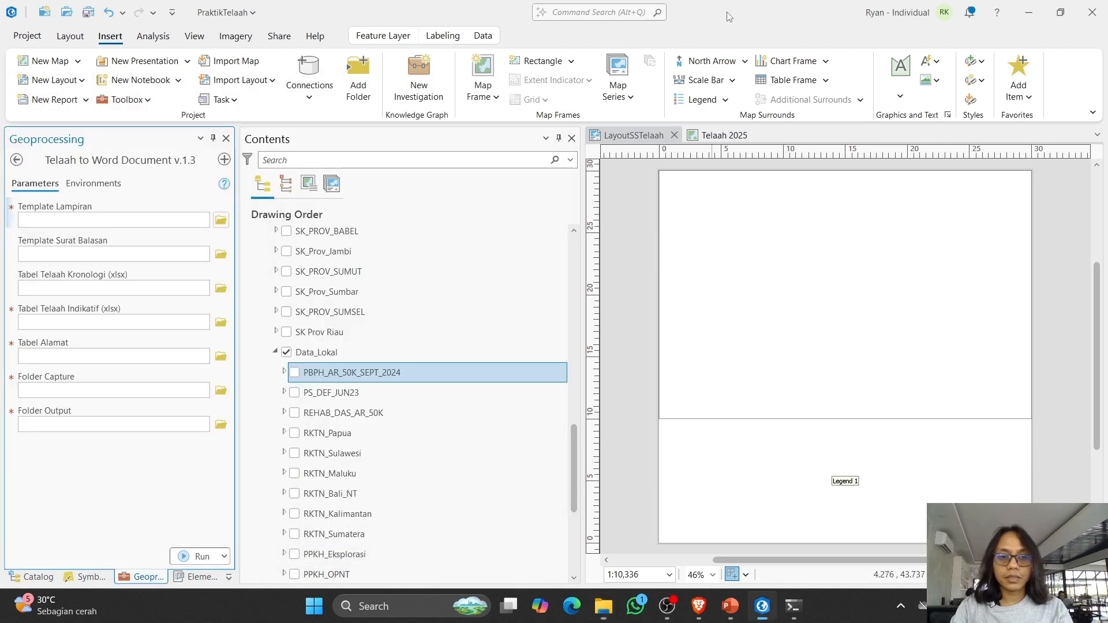
Step: Set template_4_Mod_Lampiran_04_2025.docx as the Template Lampiran and 02_2025_template_4_Surat_Balasan.docx as the Template Surat Balasan
click(728, 16)
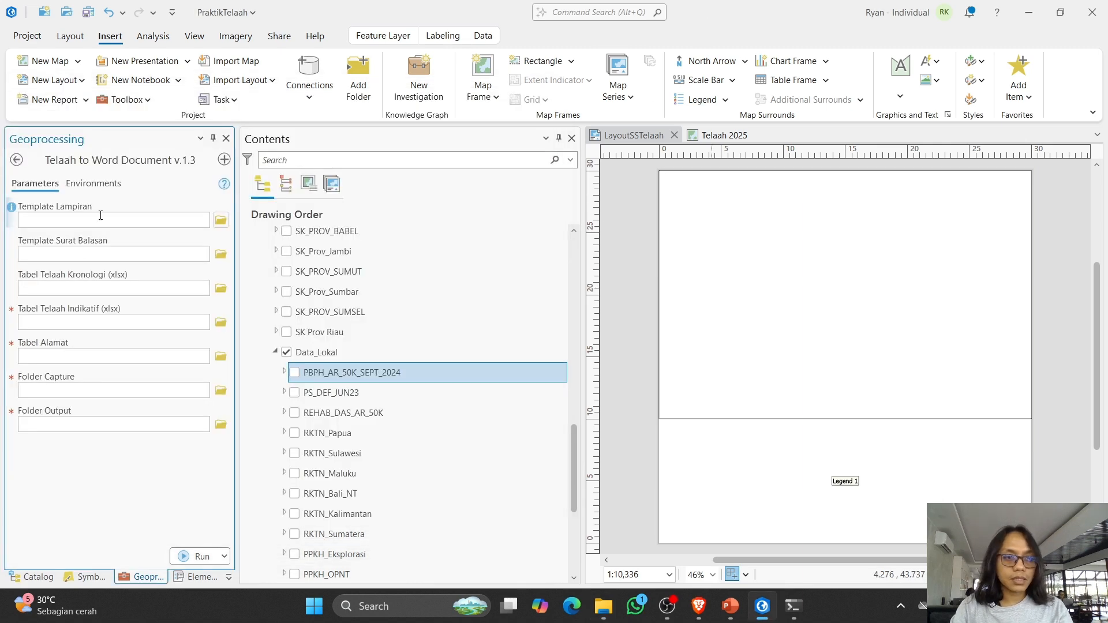
click(222, 223)
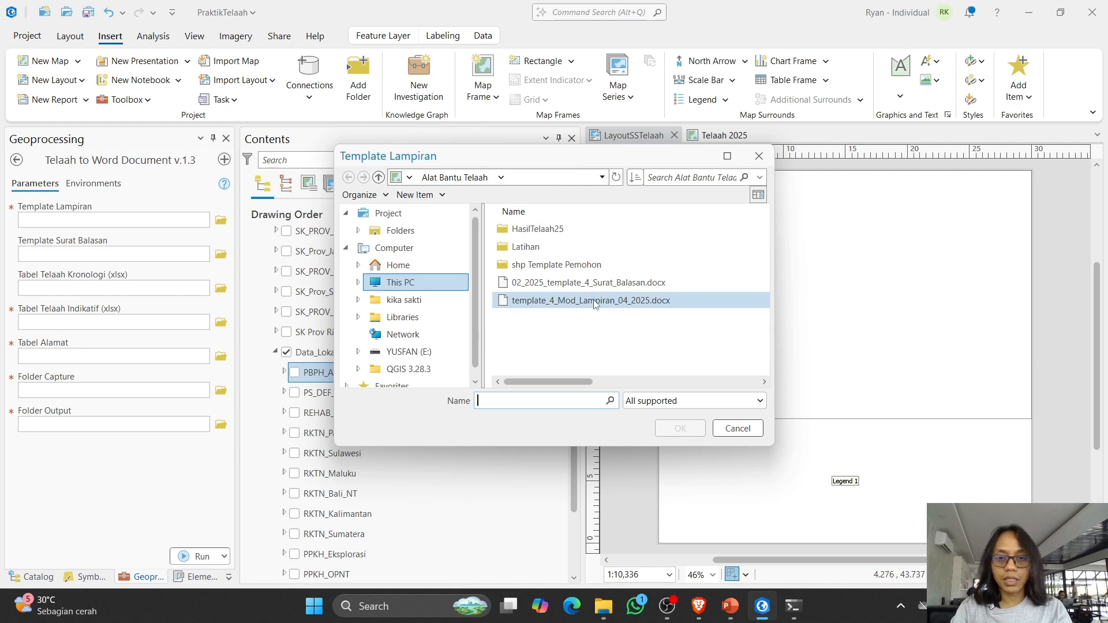
click(594, 304)
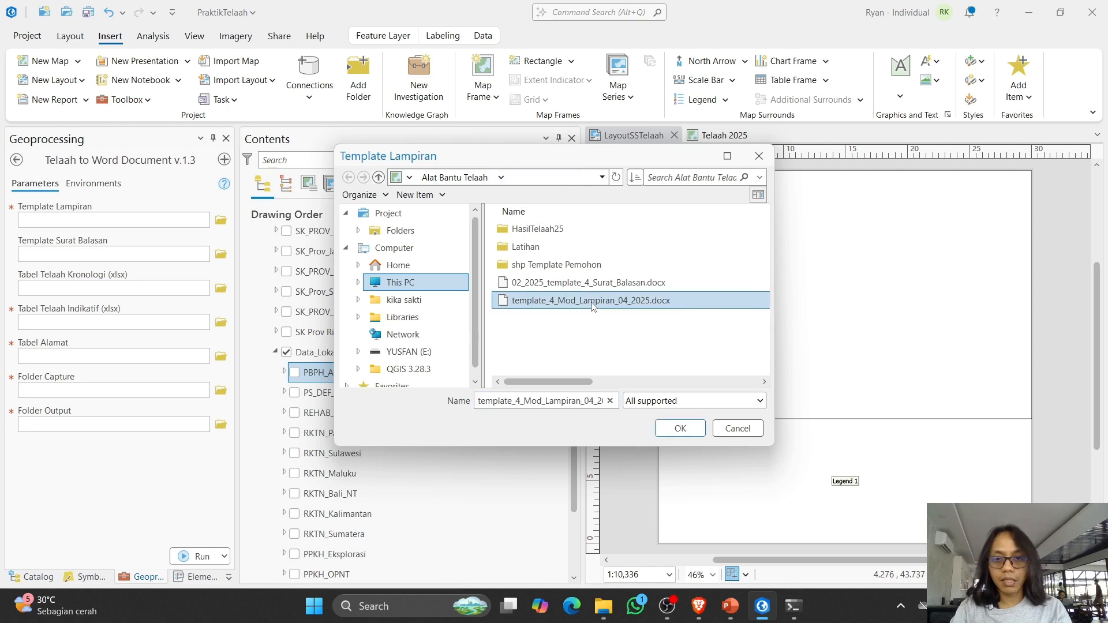
click(681, 434)
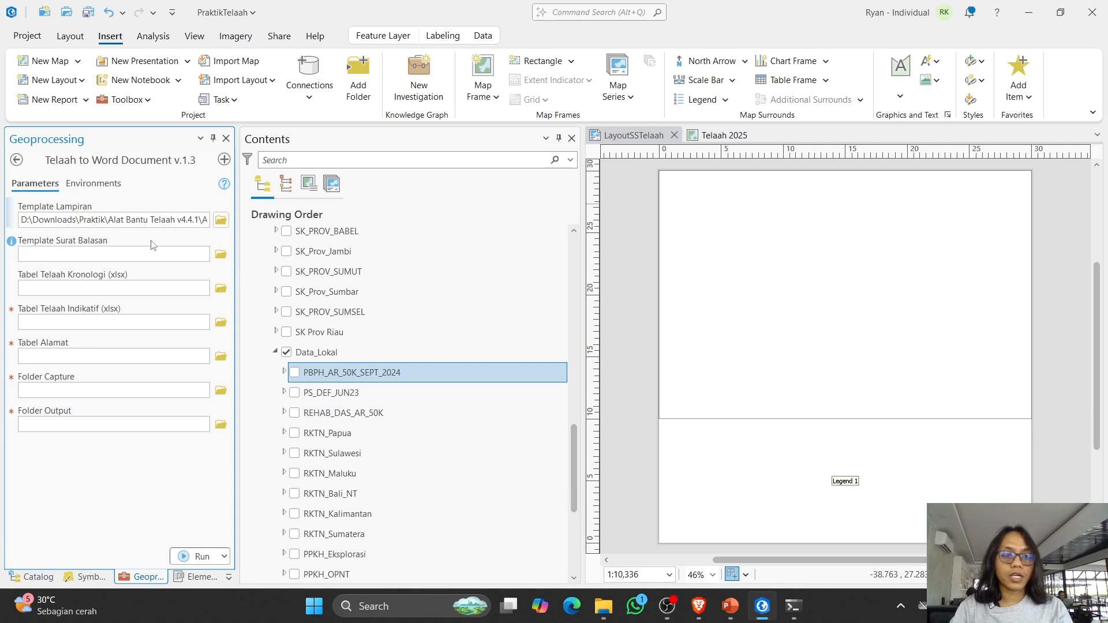
click(221, 255)
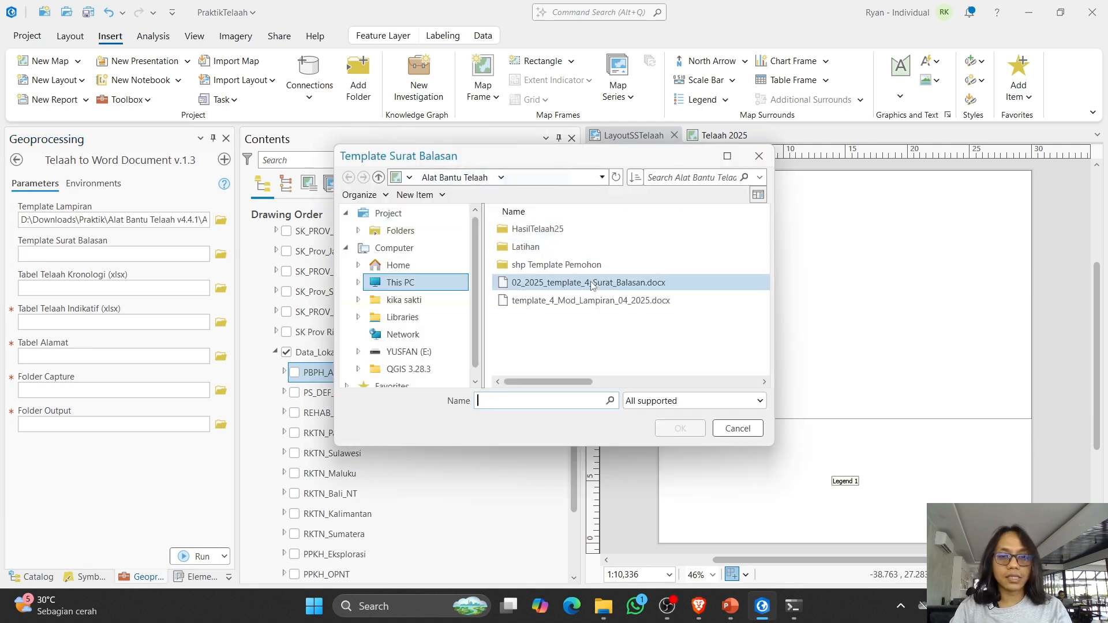
click(588, 284)
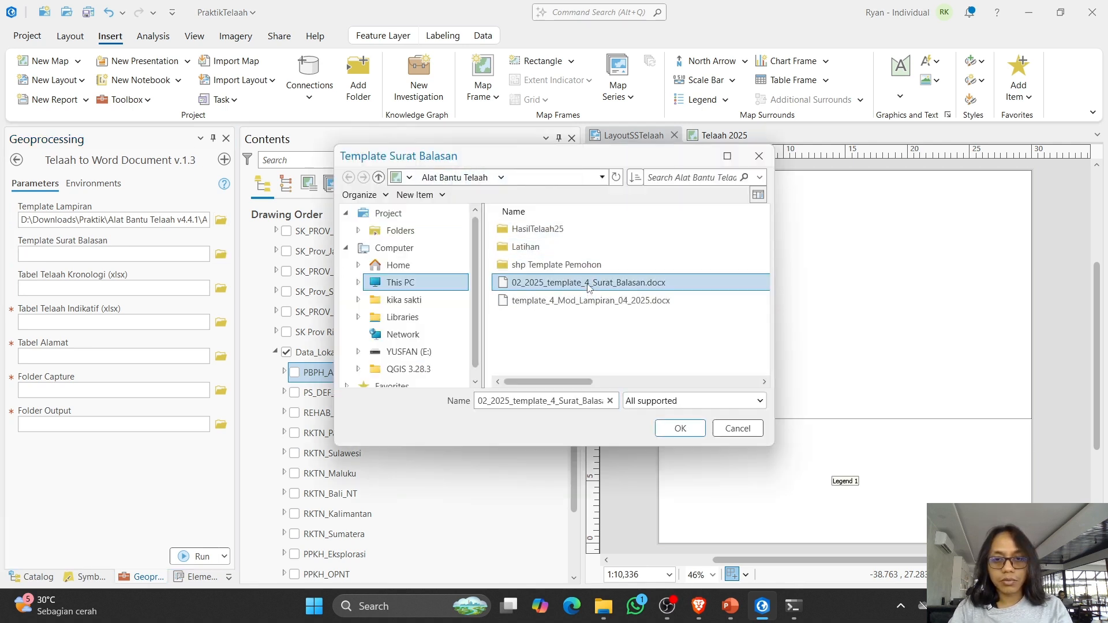
click(672, 437)
Step: Read the description of the optional Tabel Telaah Kronologi parameter and review it alongside the Tabel Telaah Indikatif input
mouse_move(13, 278)
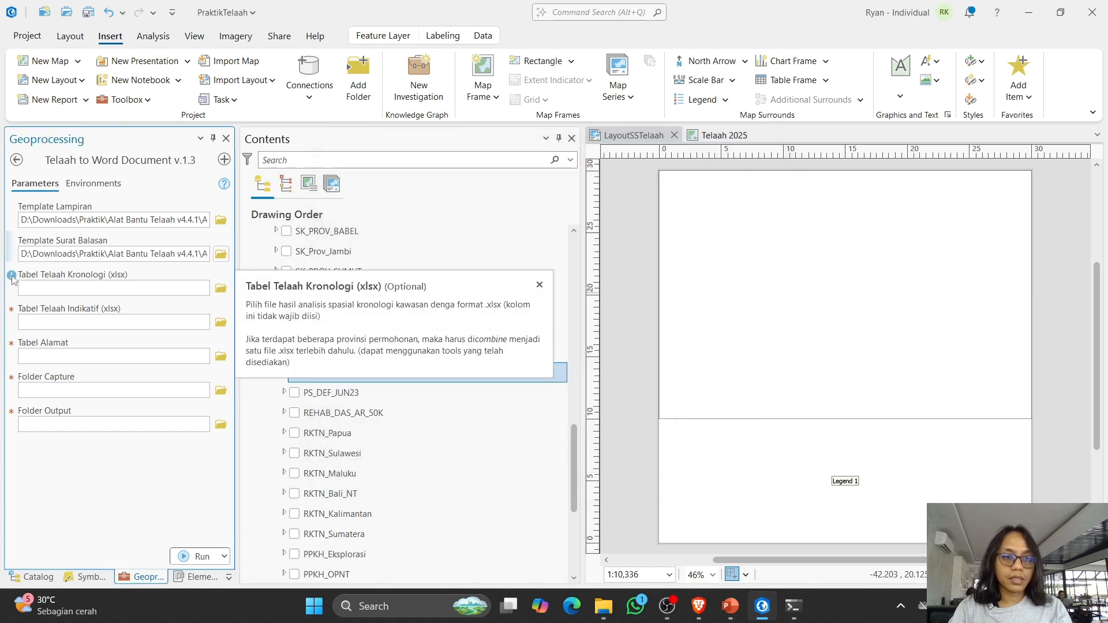
click(139, 286)
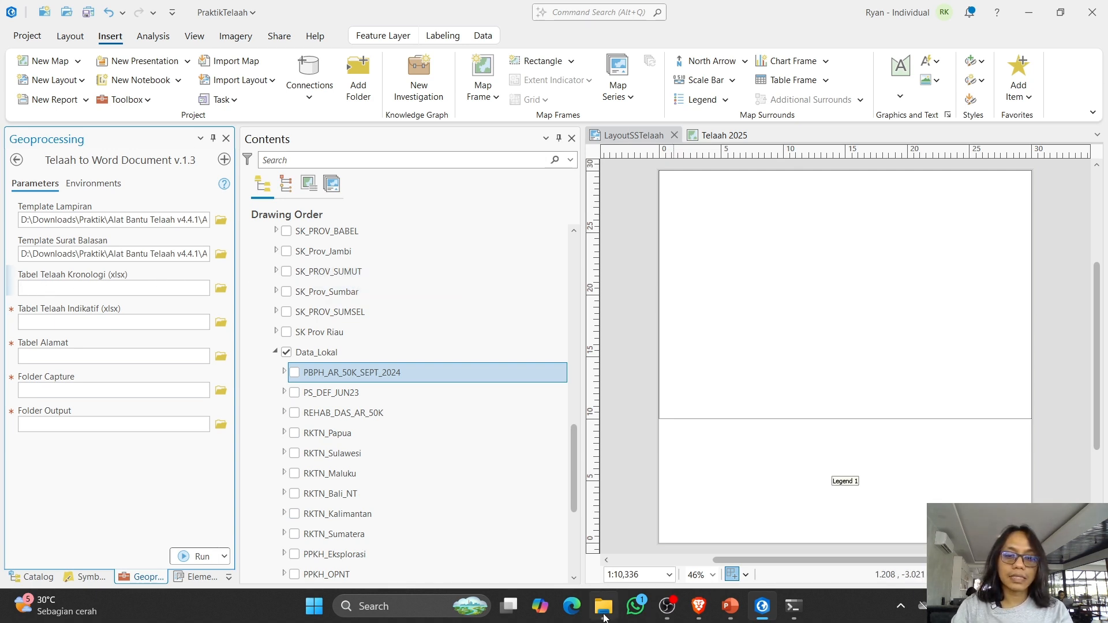
mouse_move(604, 617)
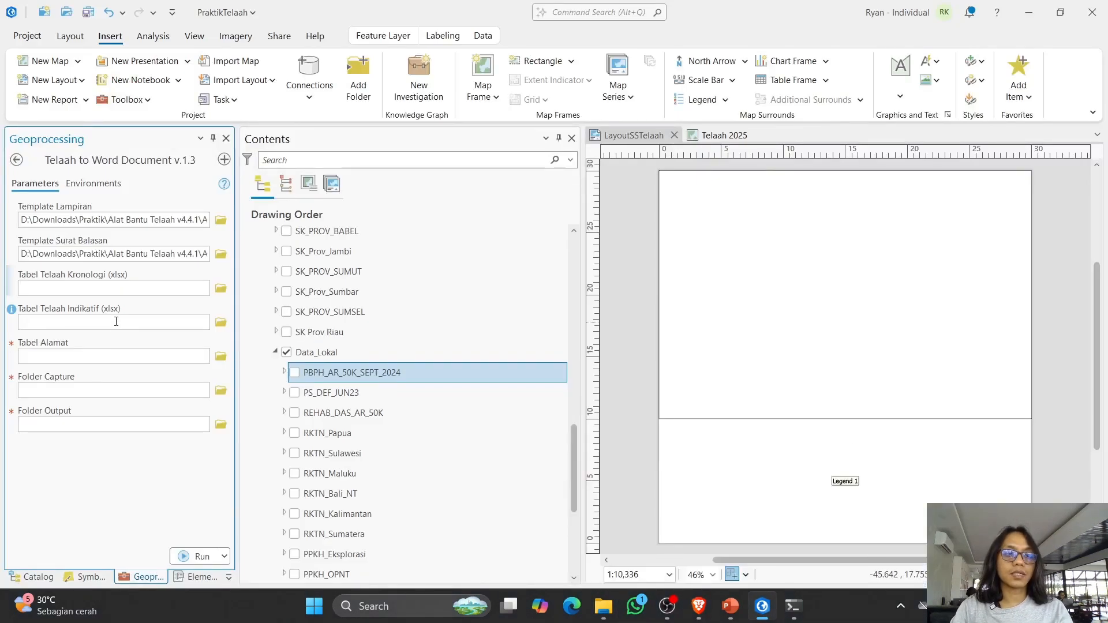
click(117, 321)
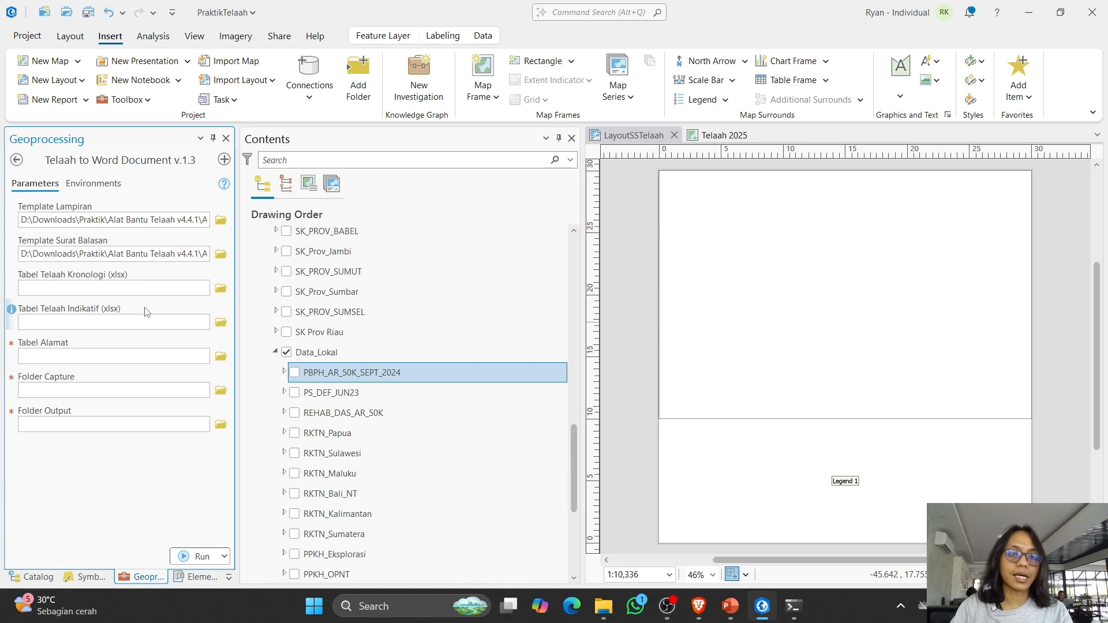
click(105, 285)
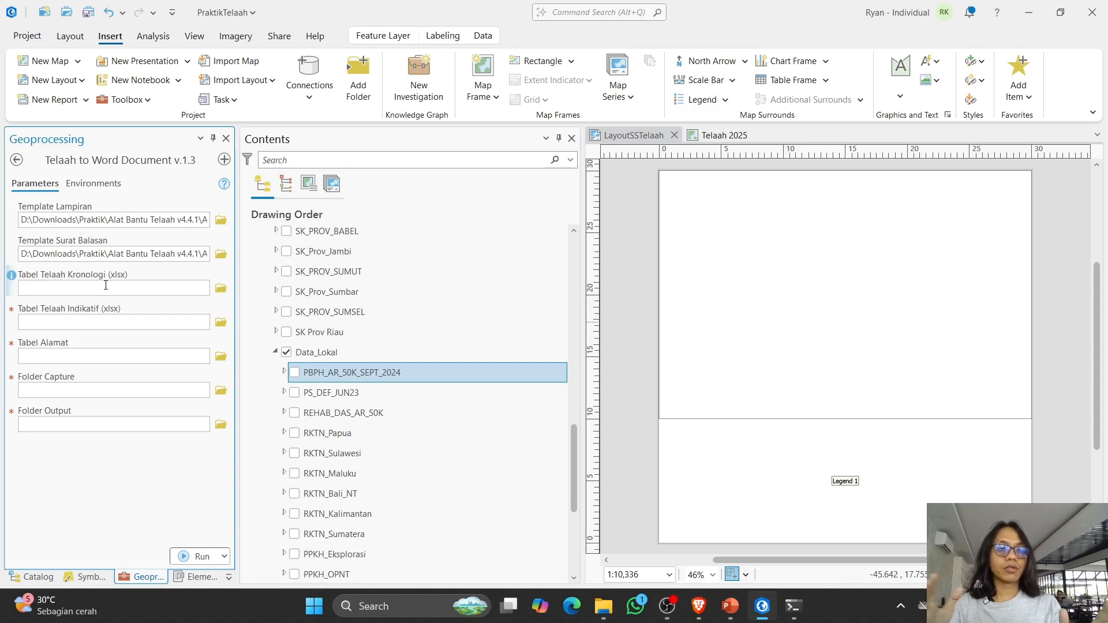
click(81, 320)
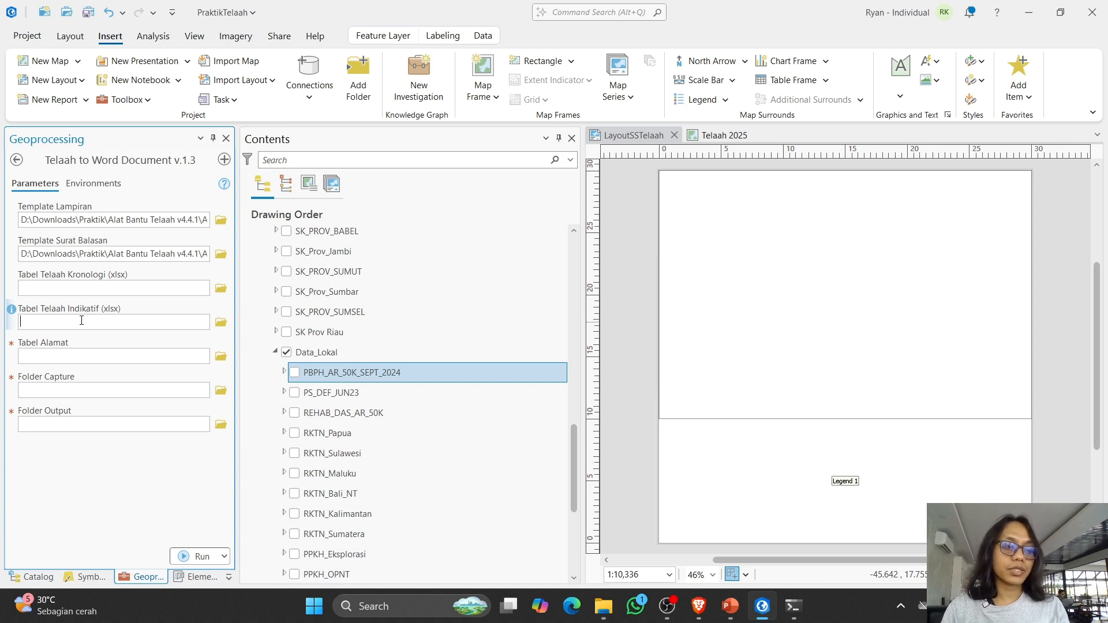
click(91, 289)
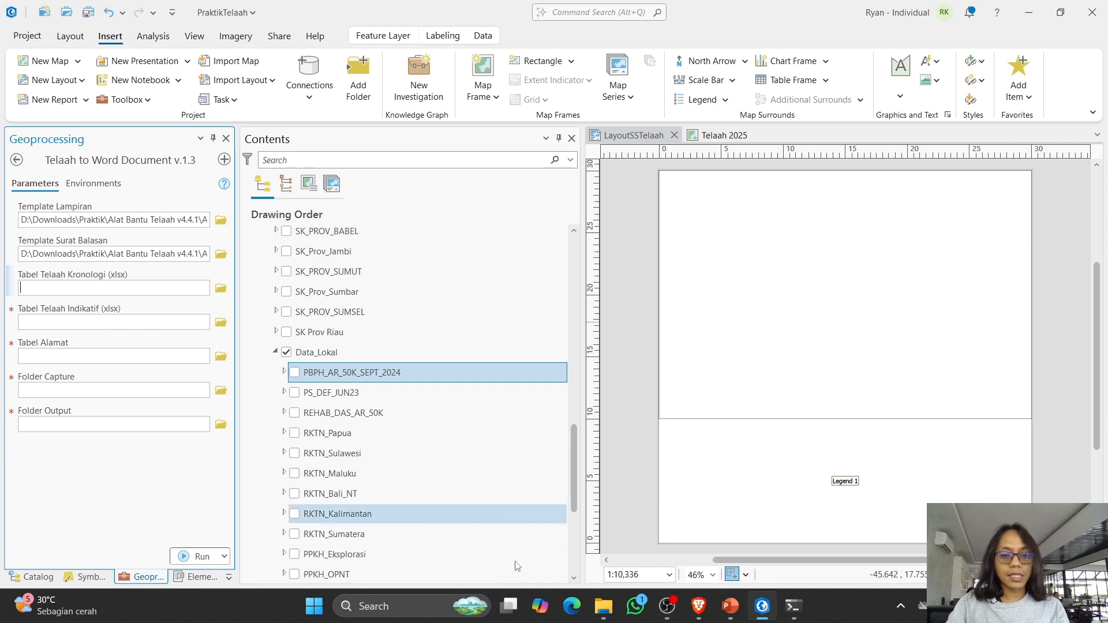
Step: Locate Gabungan_Excel.xlsx and Telaah_IndikatifPPTPKH_Contoh_Kalimantan_v.4.4.xlsx in the HasilTelaah25 folder using File Explorer, and return to ArcGIS Pro
click(603, 607)
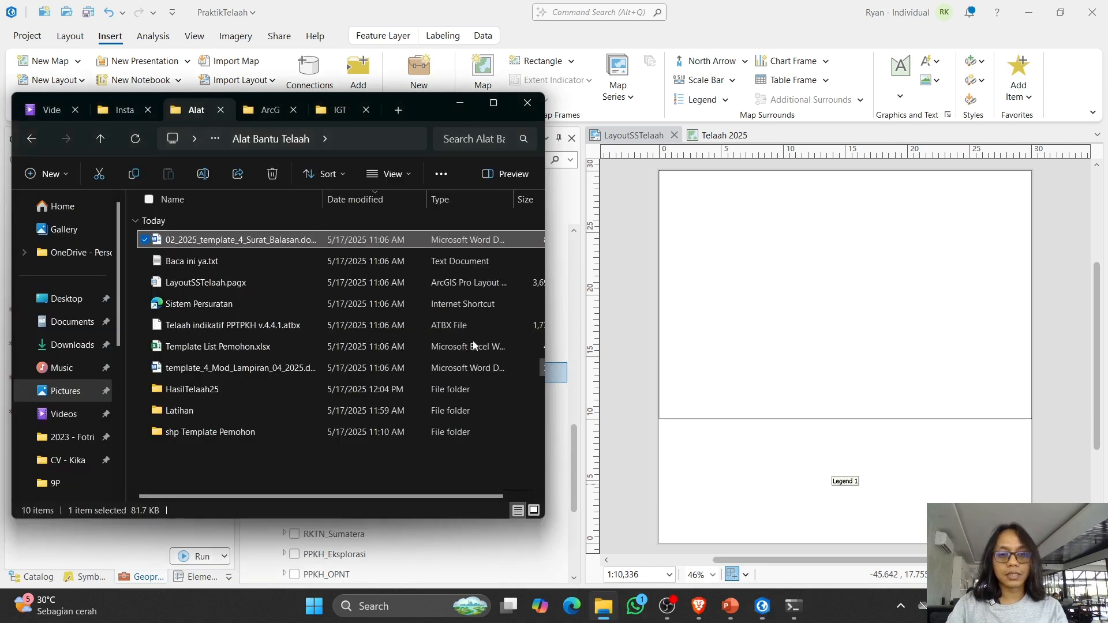
click(195, 389)
double_click(195, 390)
drag(434, 109, 833, 97)
scroll(640, 387, down, 1)
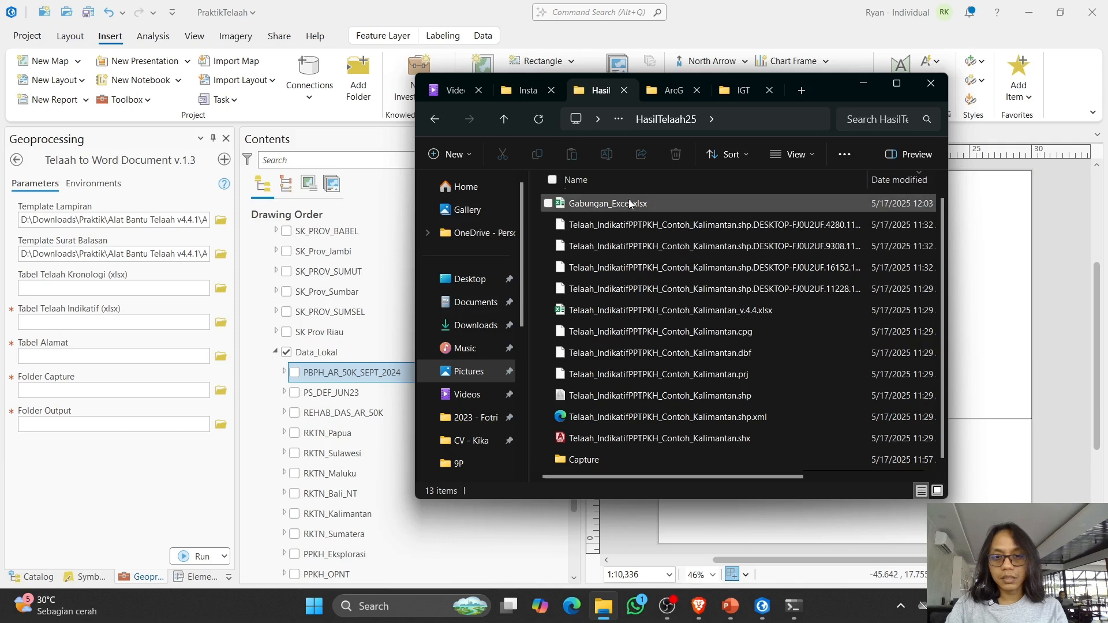
click(583, 315)
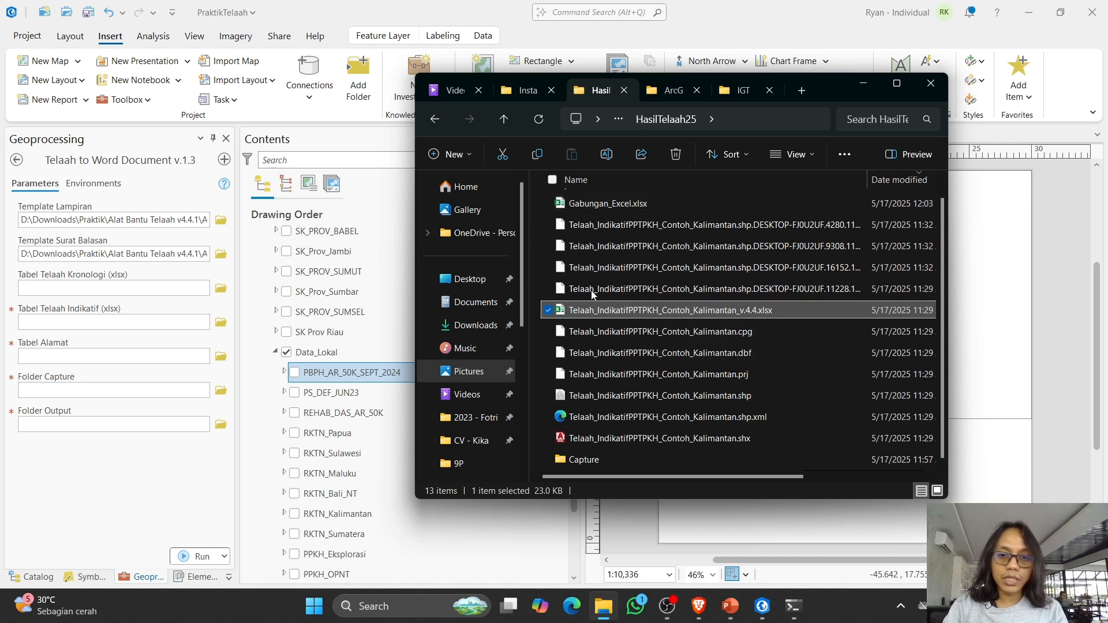
click(585, 205)
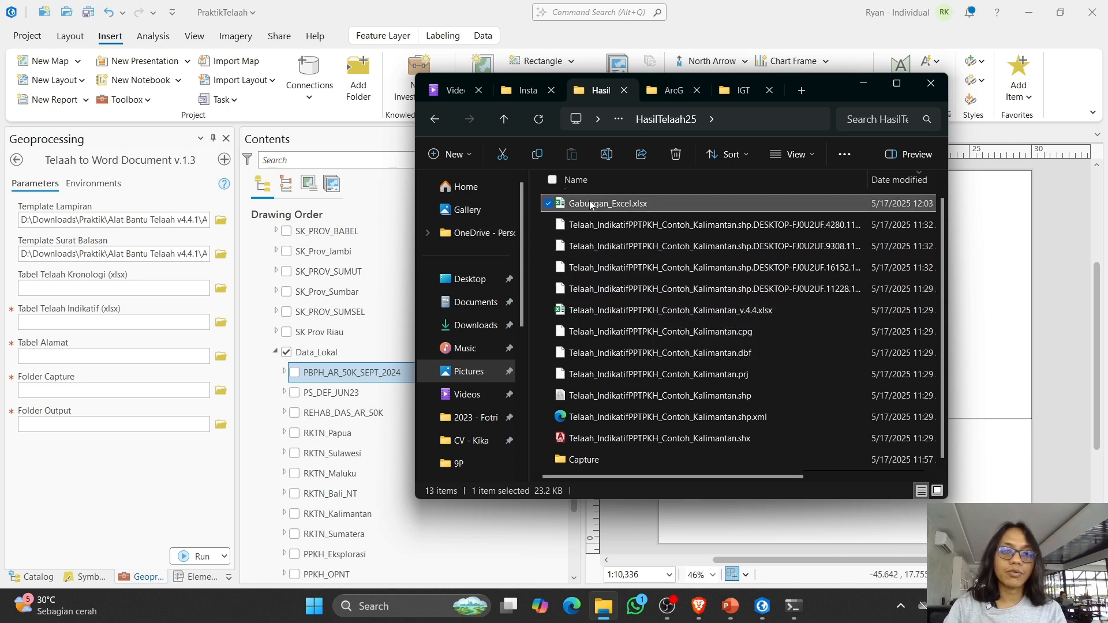
drag(600, 209, 33, 333)
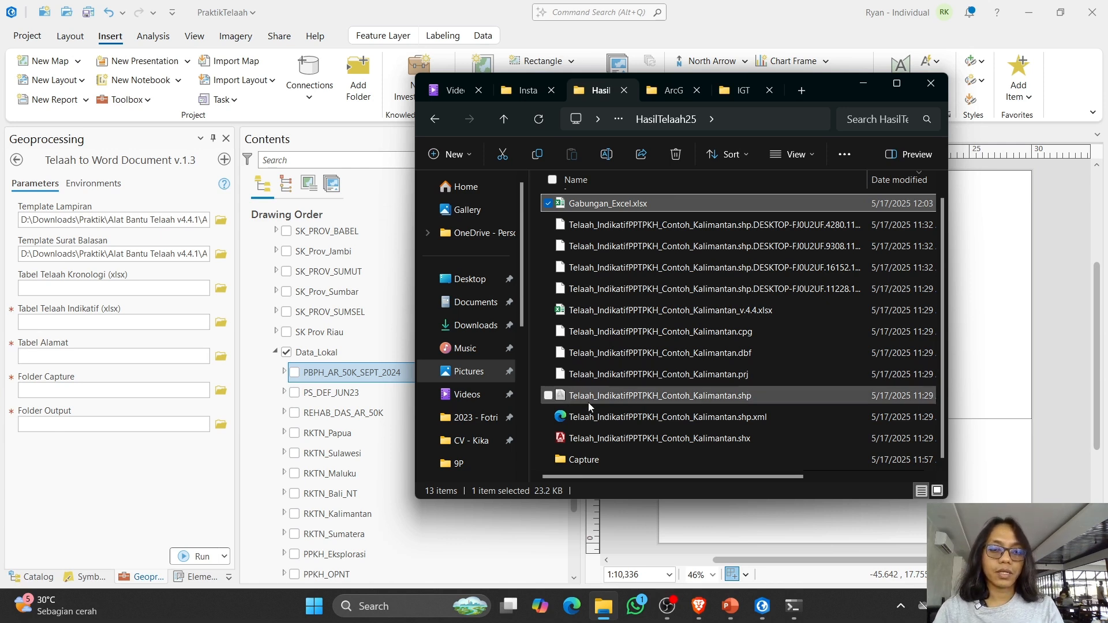
click(614, 311)
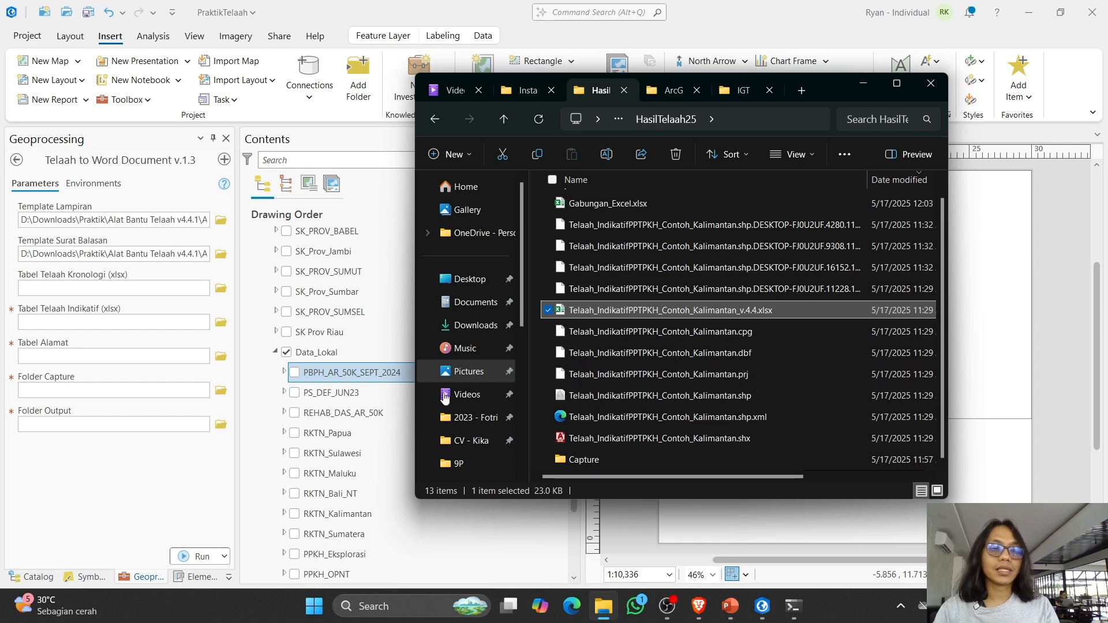
click(1, 517)
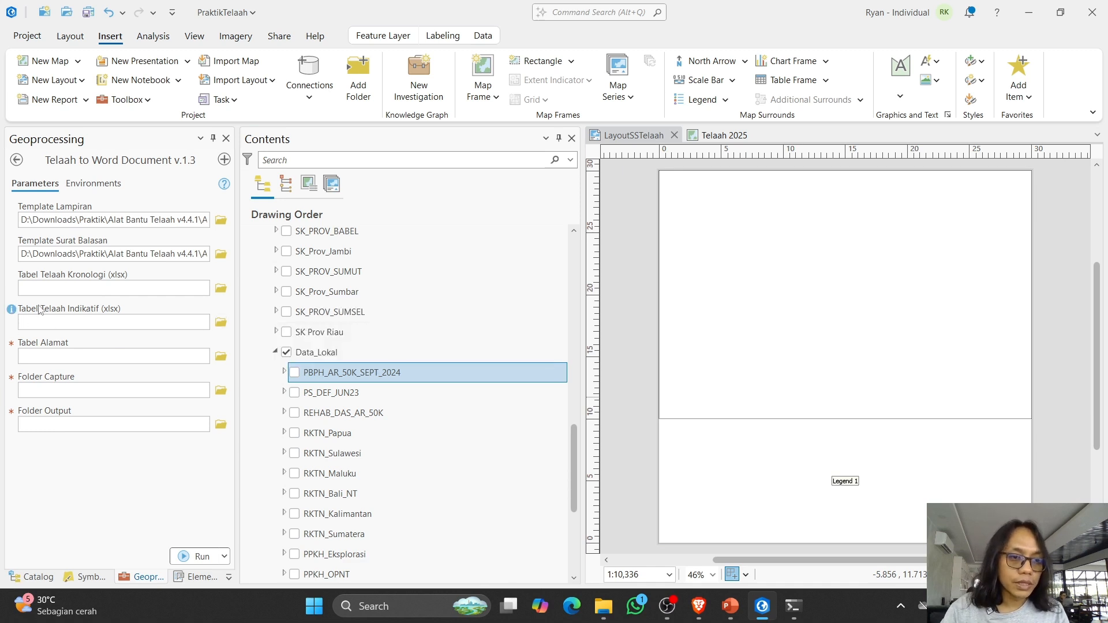
Step: Set the Tabel Telaah Indikatif to Telaah_IndikatifPPTPKH_Contoh_Kalimantan_v.4.4.xlsx from the HasilTelaah25 folder
click(219, 322)
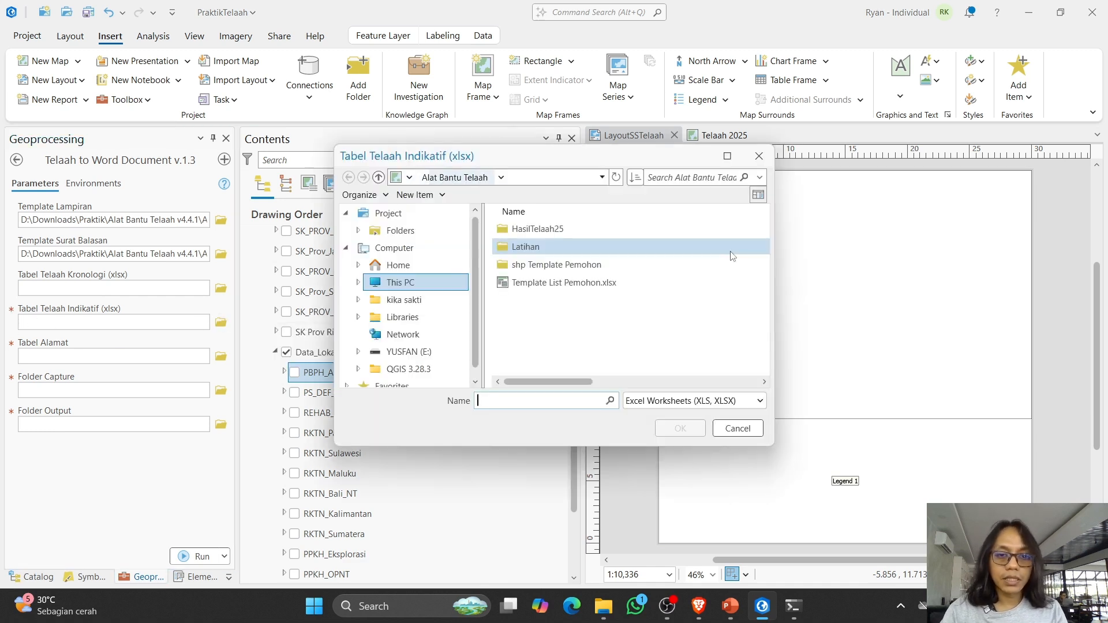
double_click(522, 230)
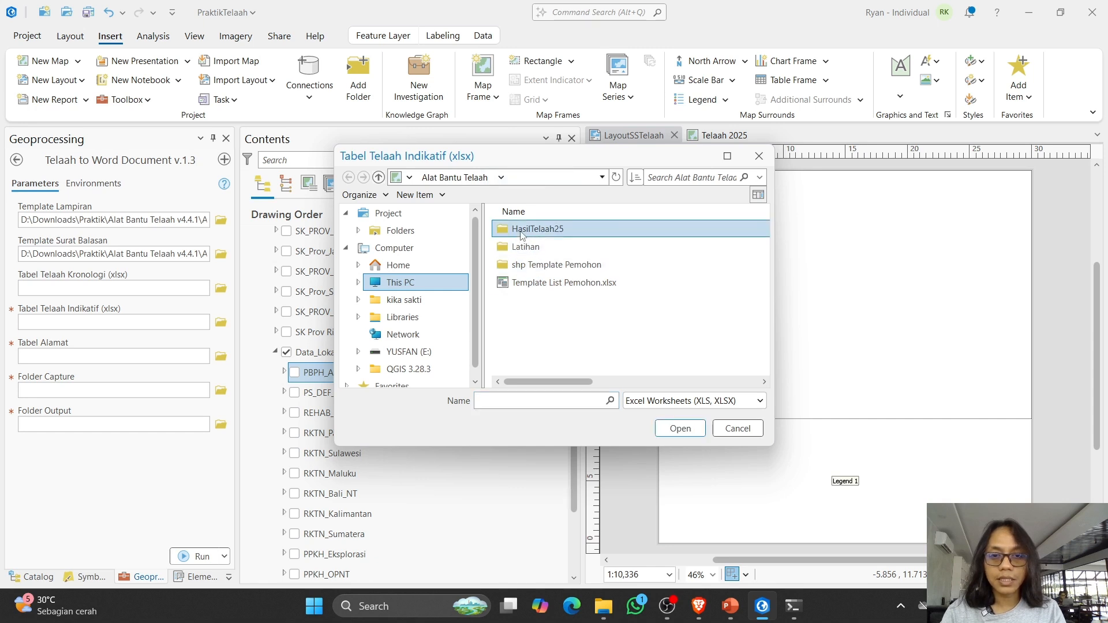
click(529, 265)
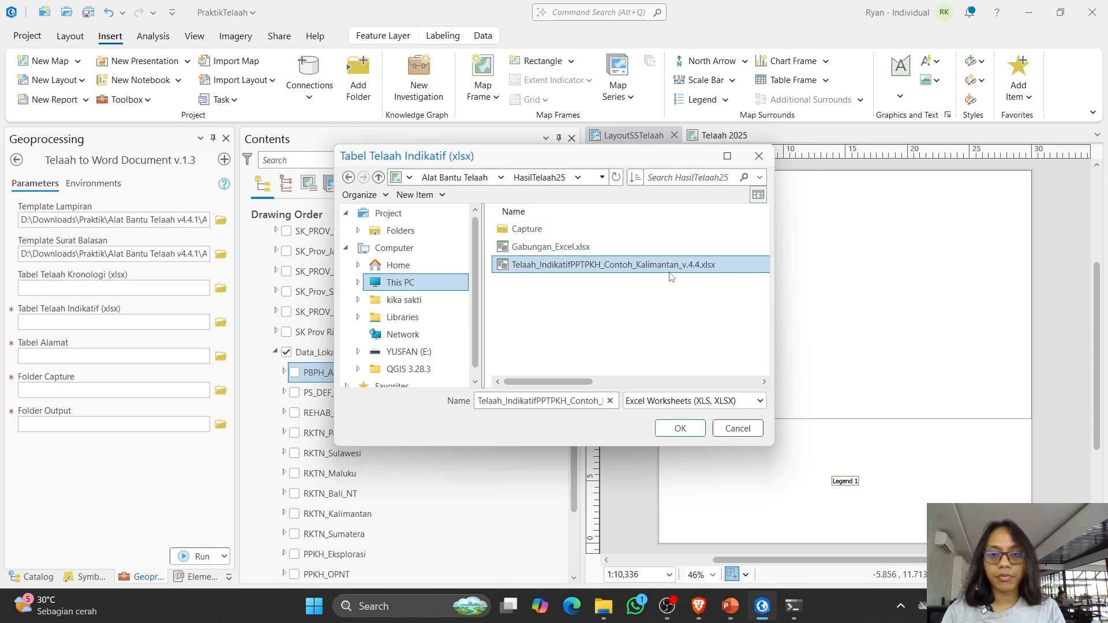
click(667, 434)
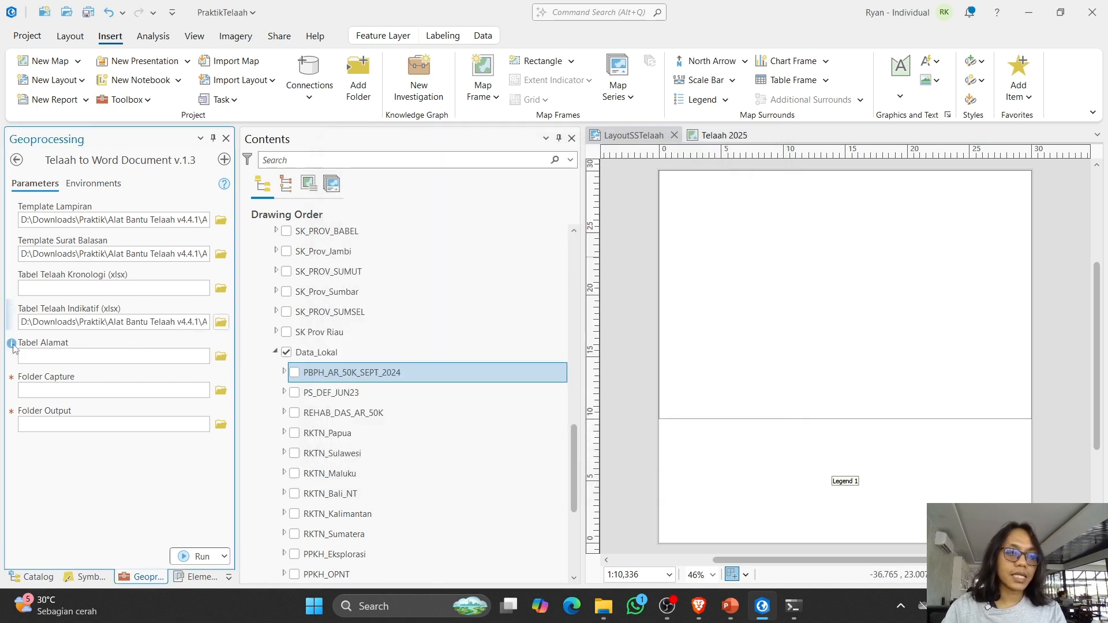
Step: Read the Tabel Alamat parameter description and open Template List Pemohon.xlsx from the Alat Bantu Telaah folder in Excel
mouse_move(12, 346)
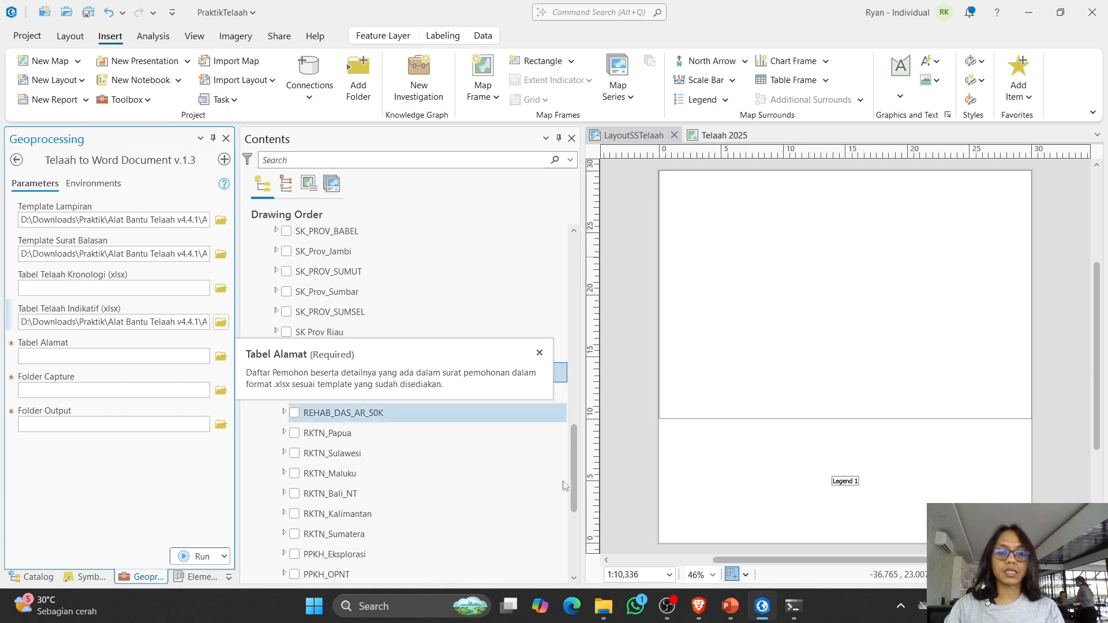
click(603, 606)
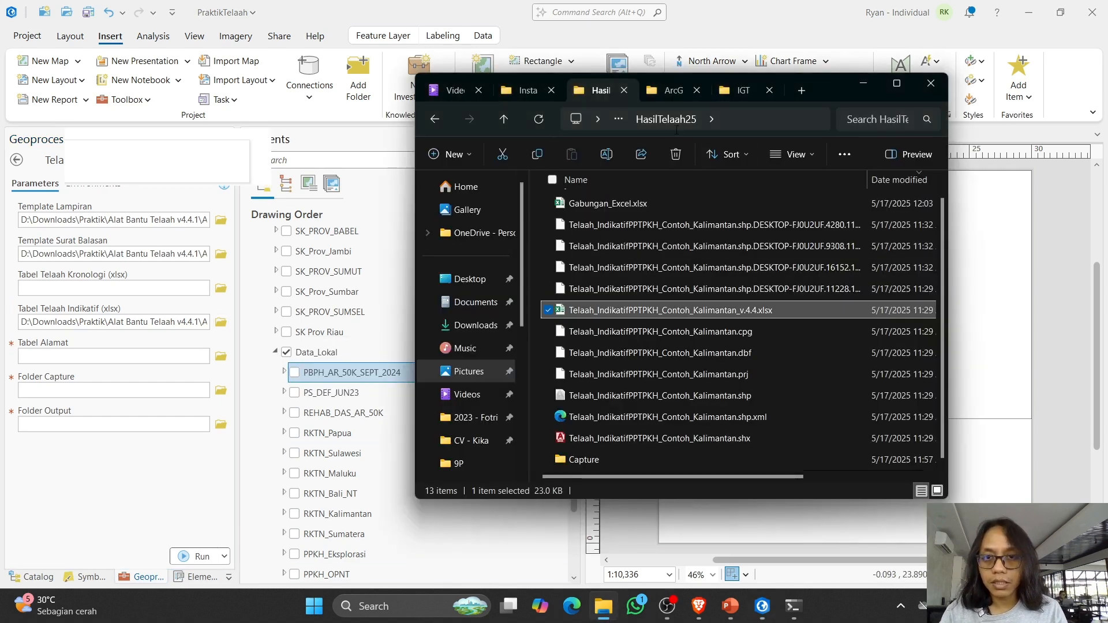
click(505, 120)
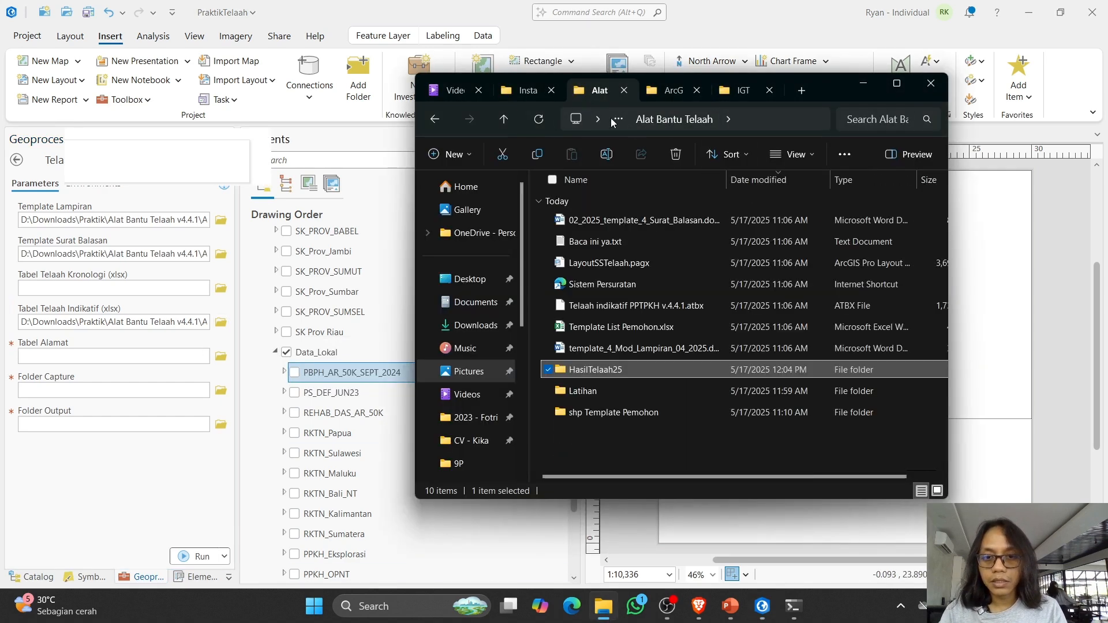
click(614, 330)
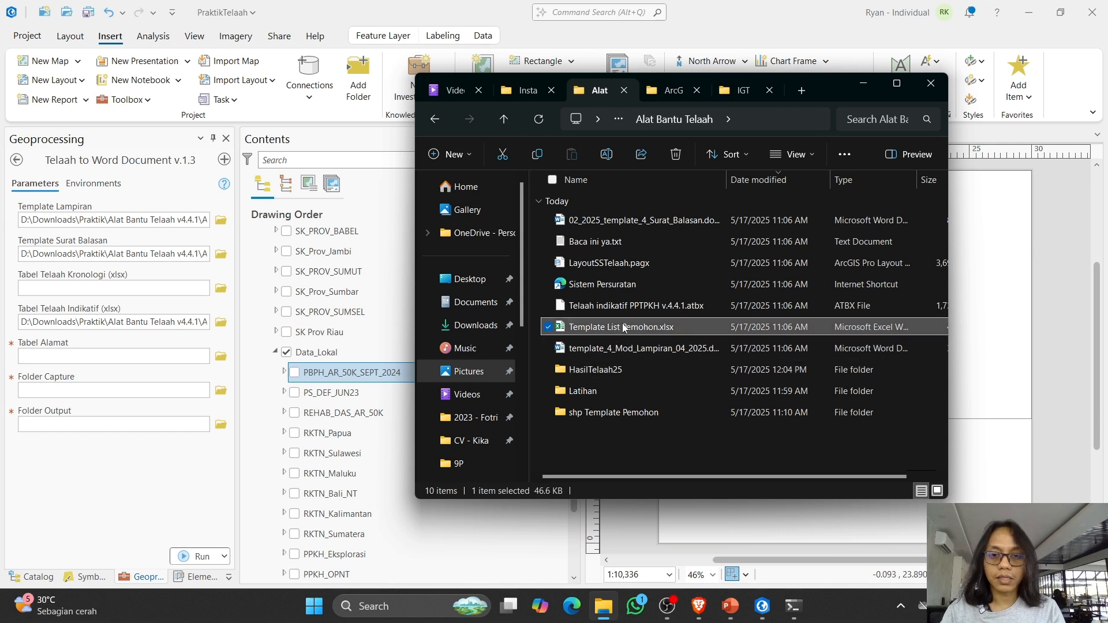
click(571, 243)
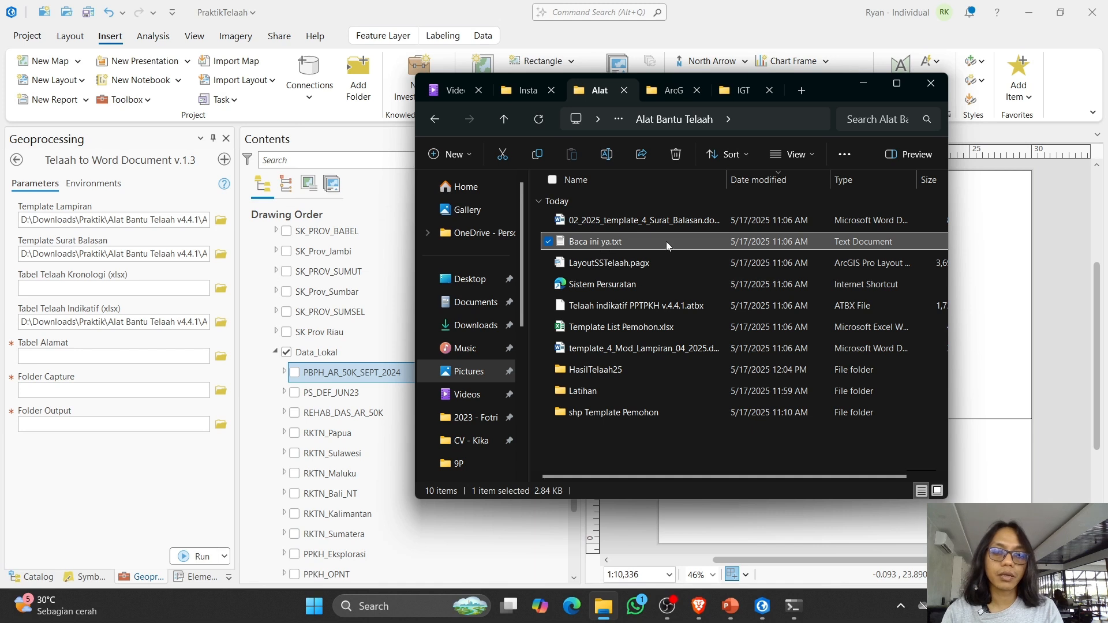
click(584, 330)
double_click(584, 330)
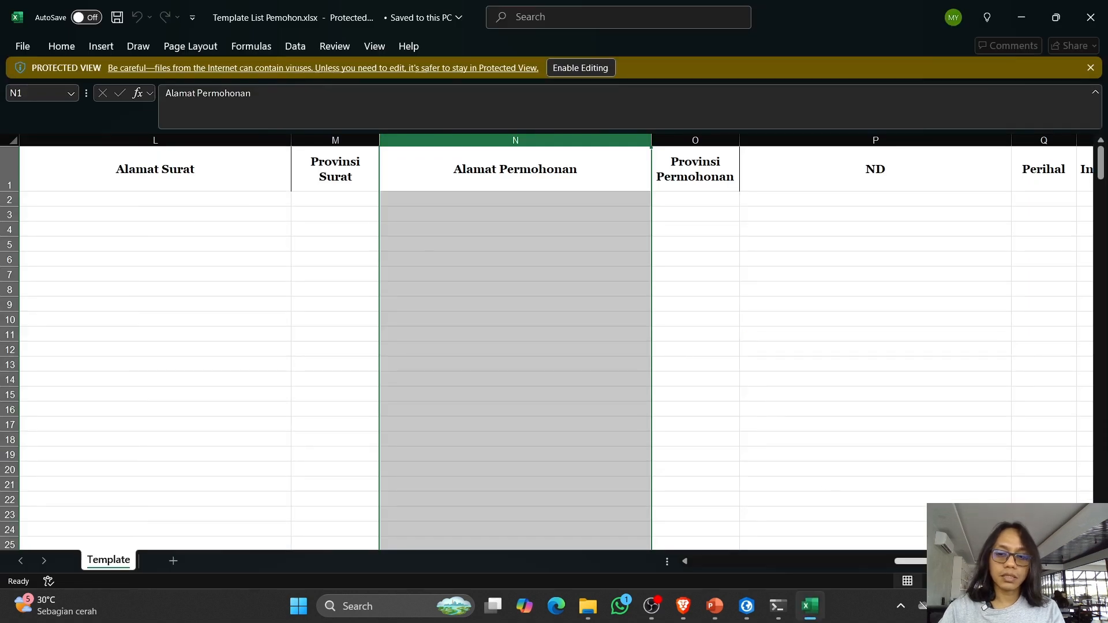
Step: Examine the applicant list template's columns from No, ID and Pemohon through to Alamat Permohonan and ND
drag(910, 561, 668, 562)
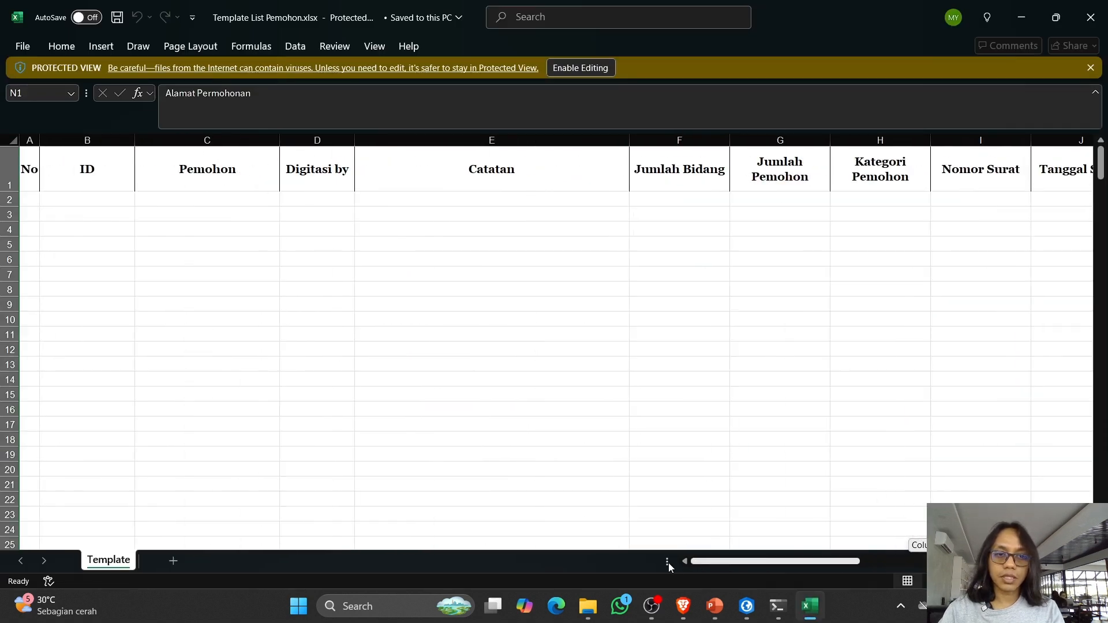
click(28, 138)
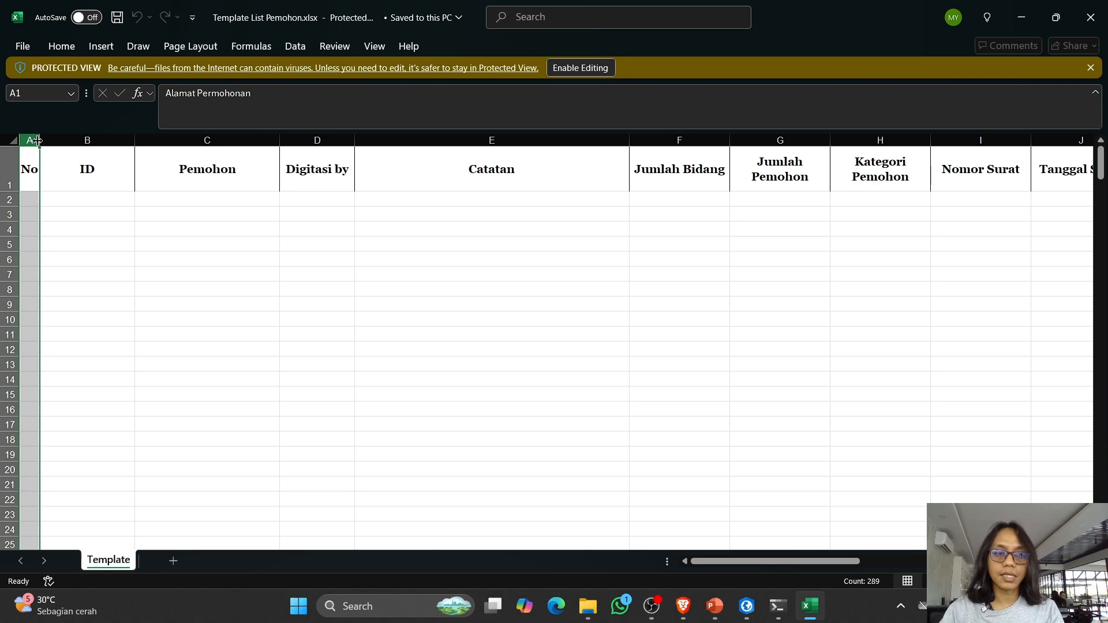
click(44, 140)
click(56, 187)
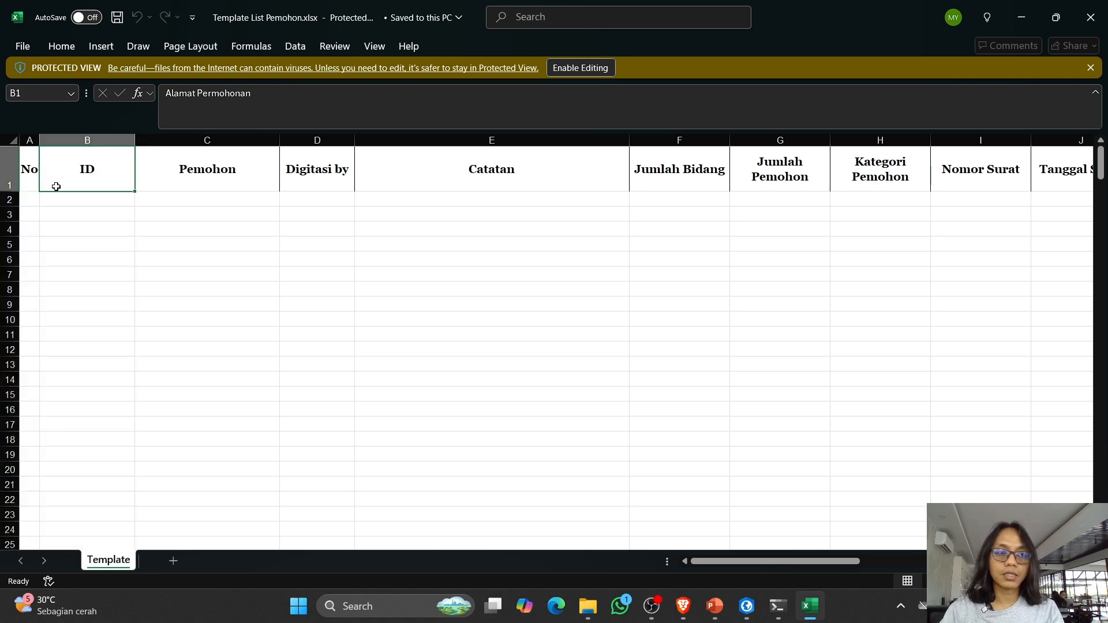
click(34, 205)
drag(223, 198, 29, 199)
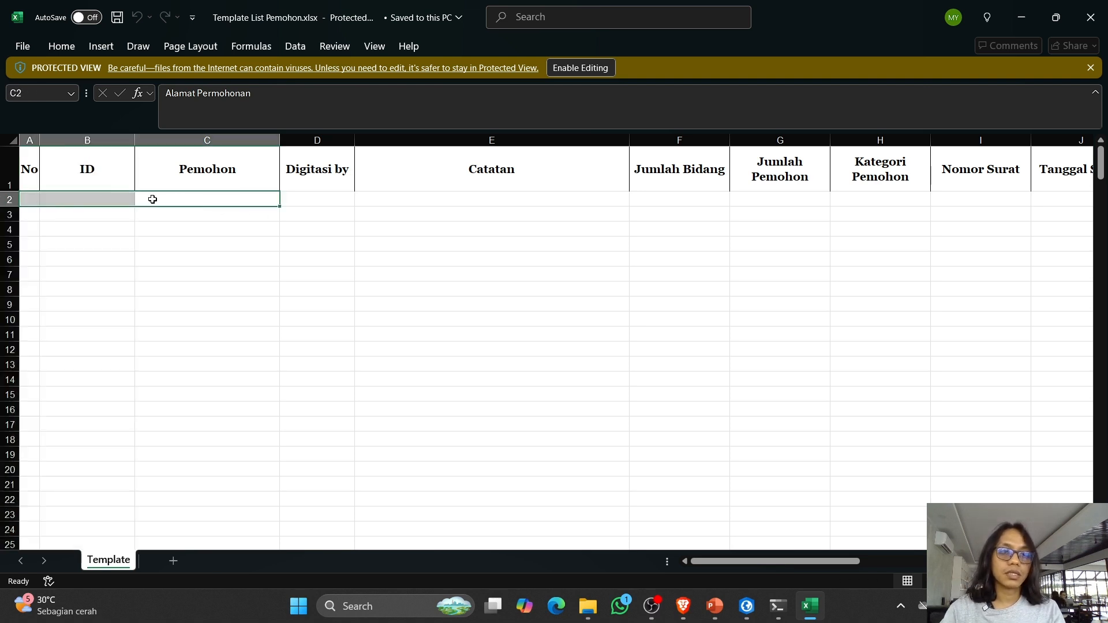
drag(30, 141, 1010, 145)
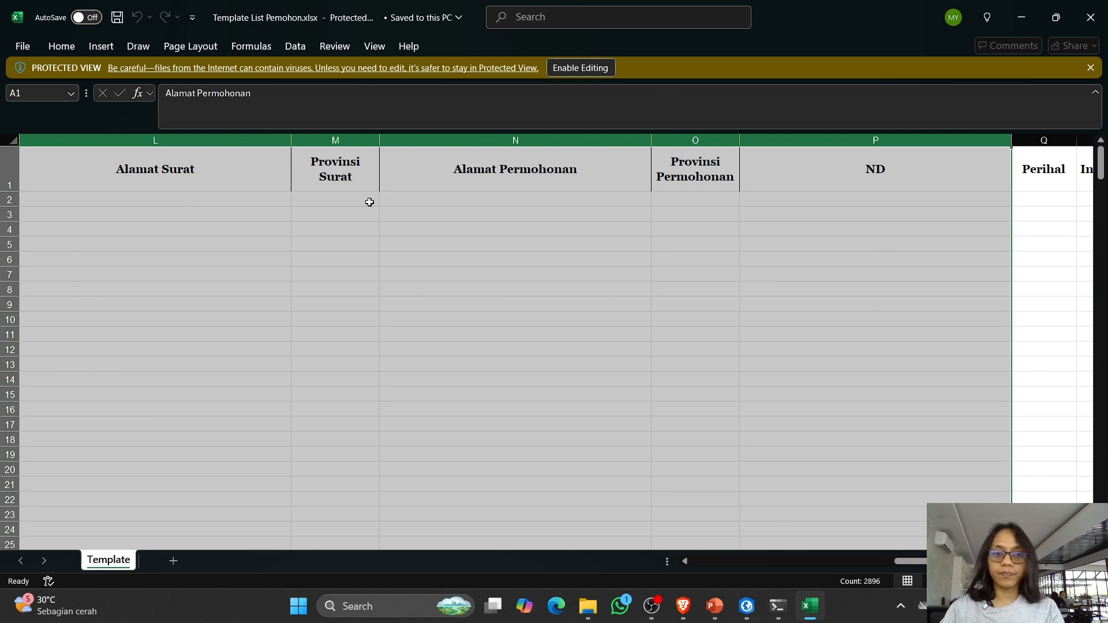
Step: Compare the template's Alamat Surat, Provinsi Surat and ND columns with the Contoh Hasil Lampiran Telaah slide in PowerPoint, and return to Excel
click(349, 199)
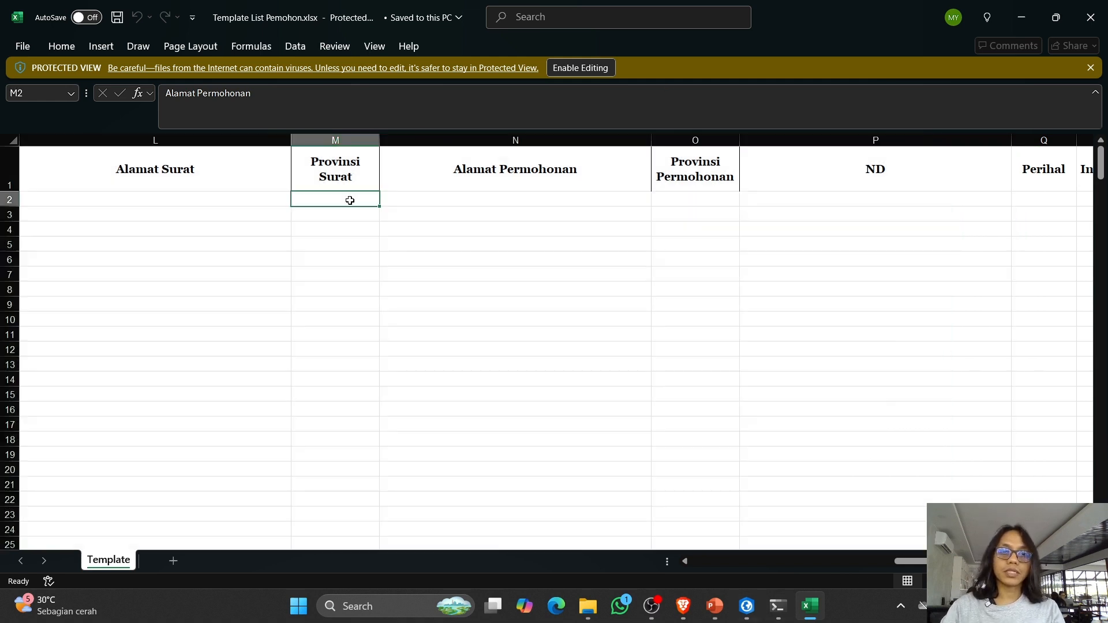
click(156, 196)
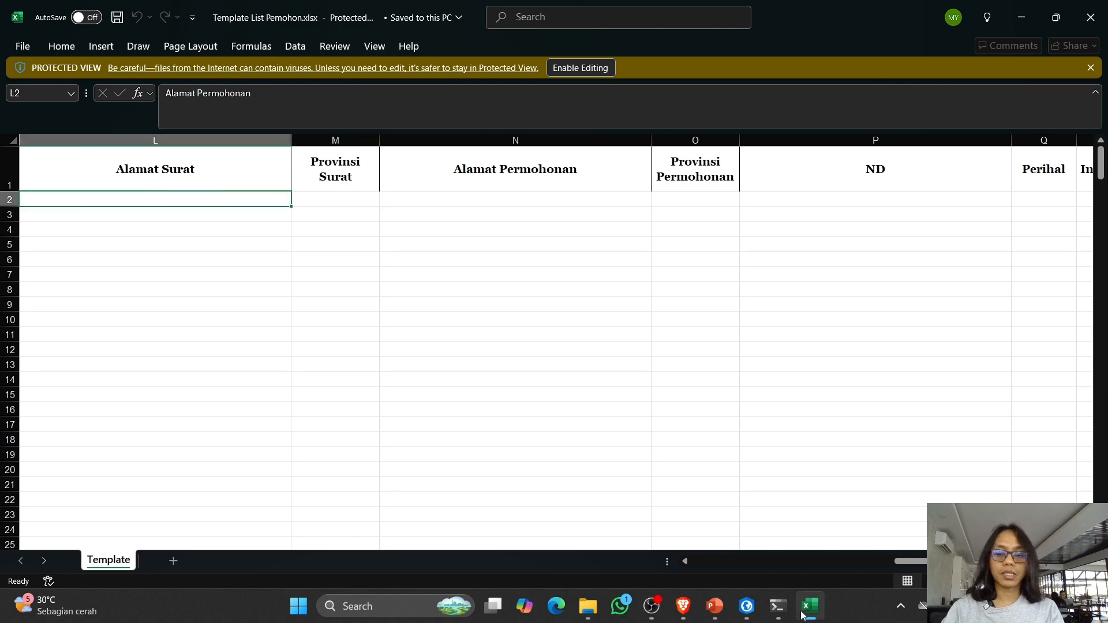
click(799, 546)
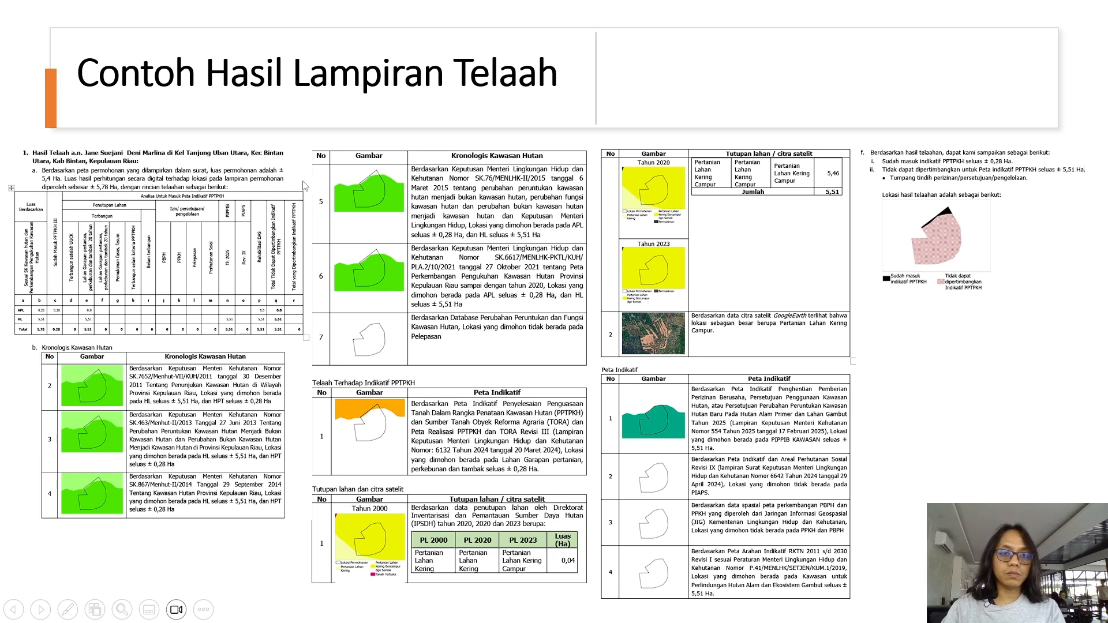
key(alt+Tab)
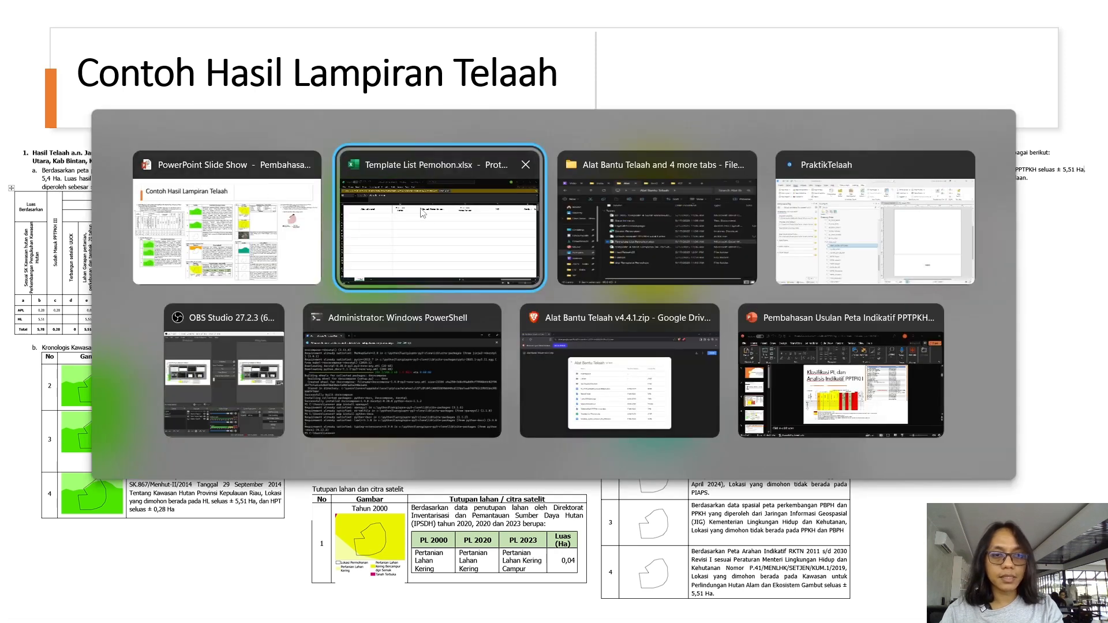
click(924, 201)
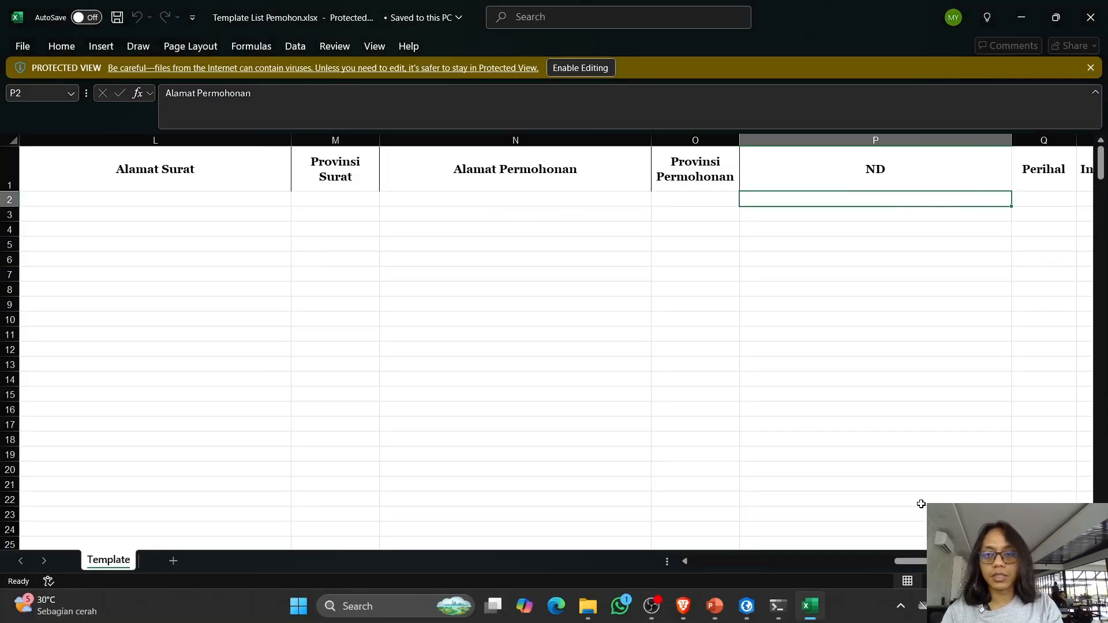
Step: Examine the applicant list template's Perihal and Inti Surat columns, and revisit the letter number, letter date and address columns
scroll(920, 504, right, 3)
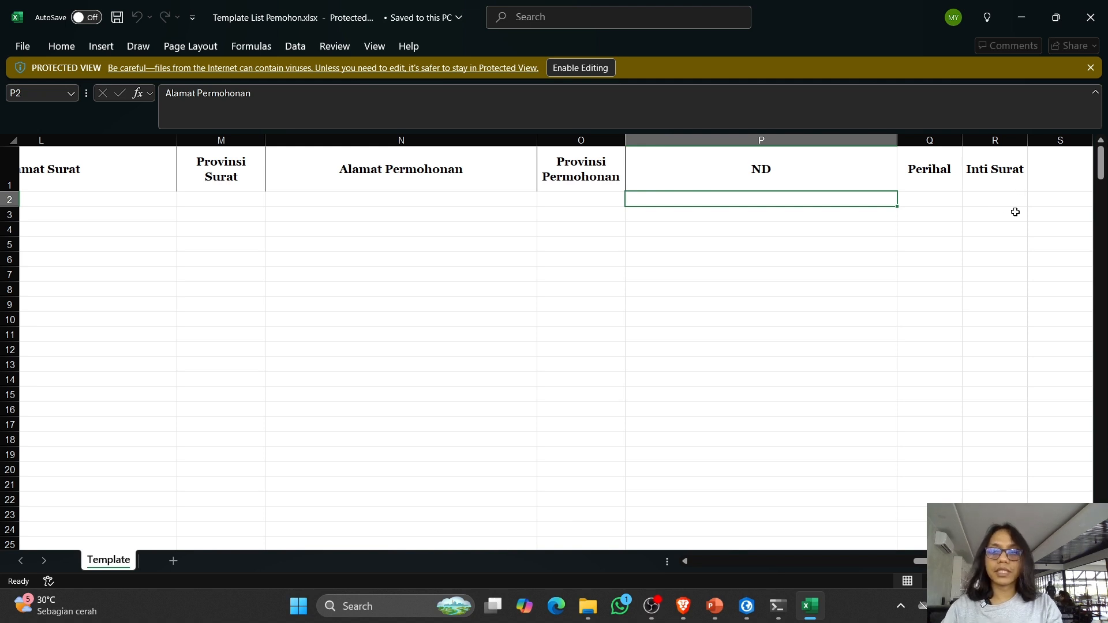
click(988, 198)
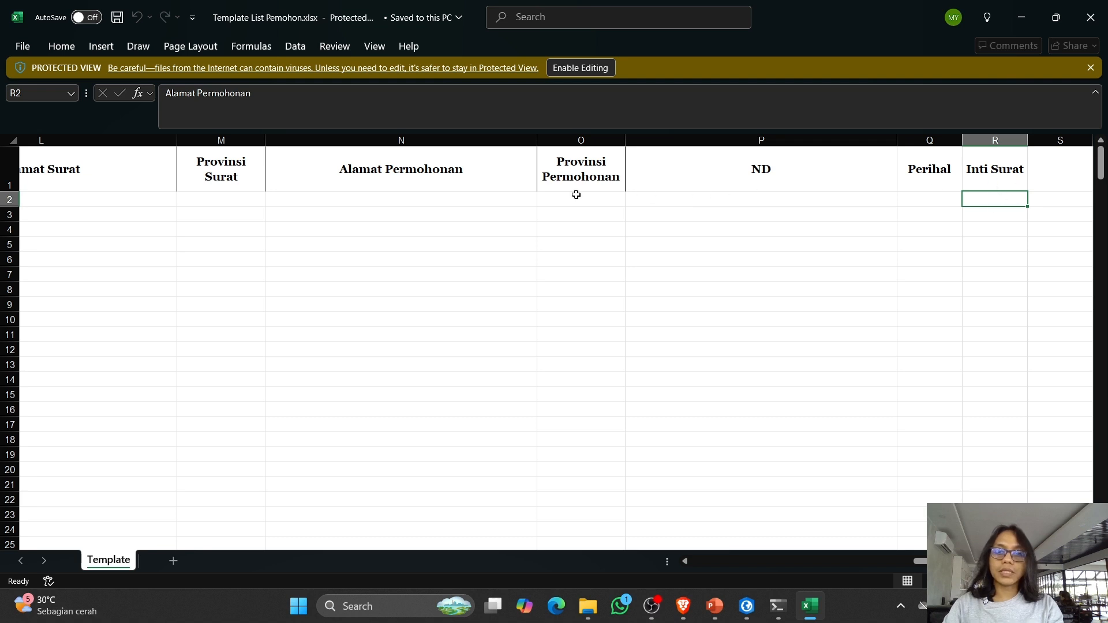
click(554, 198)
click(71, 199)
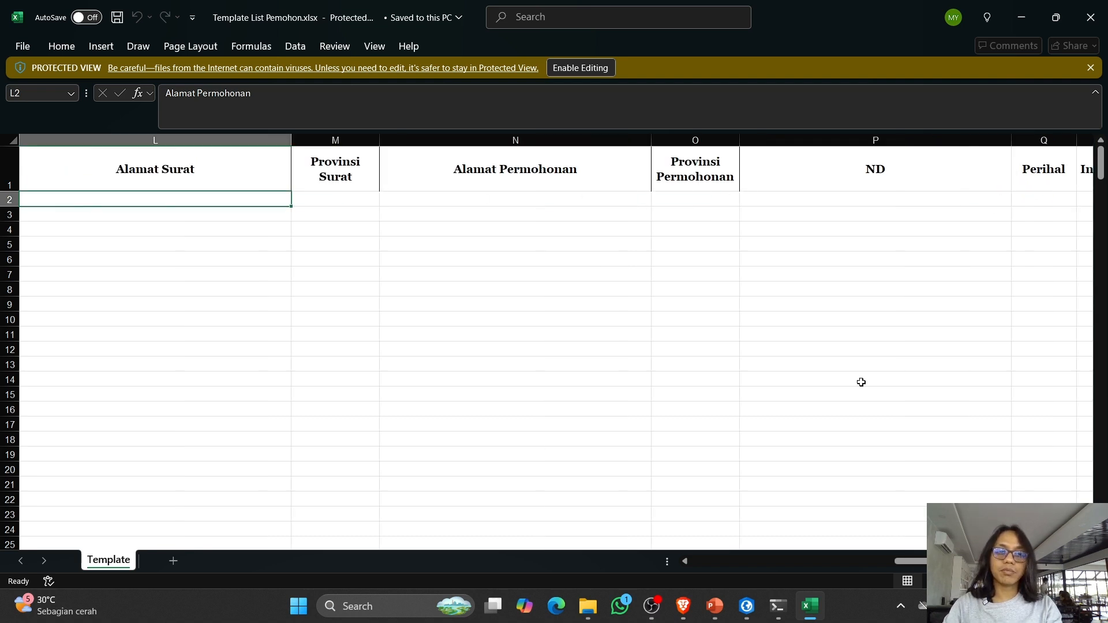
drag(920, 561, 830, 561)
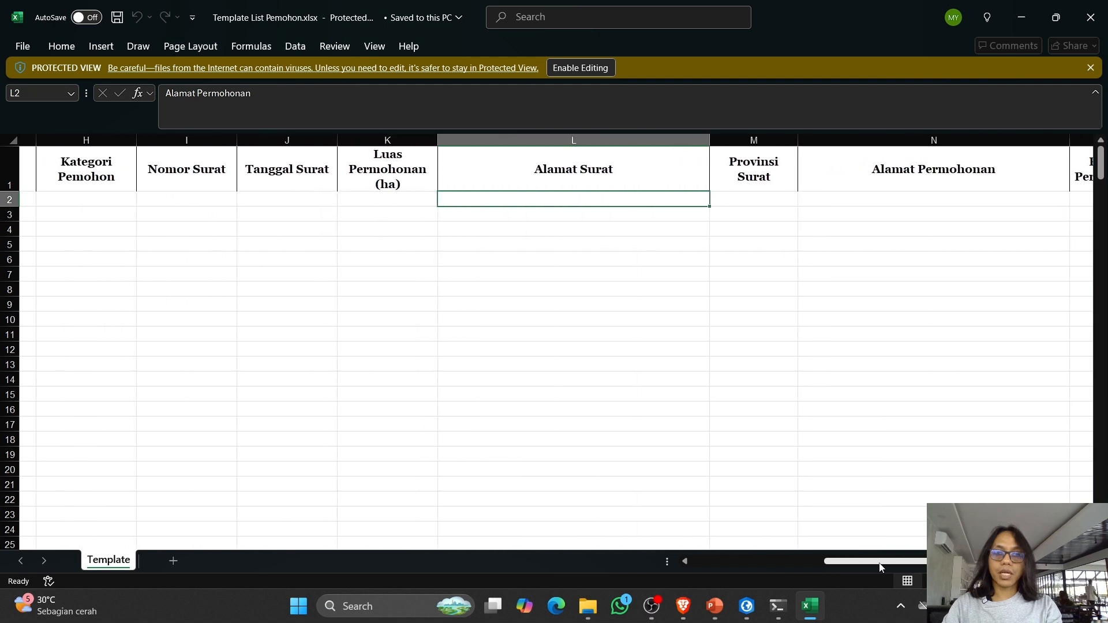
click(805, 196)
click(287, 197)
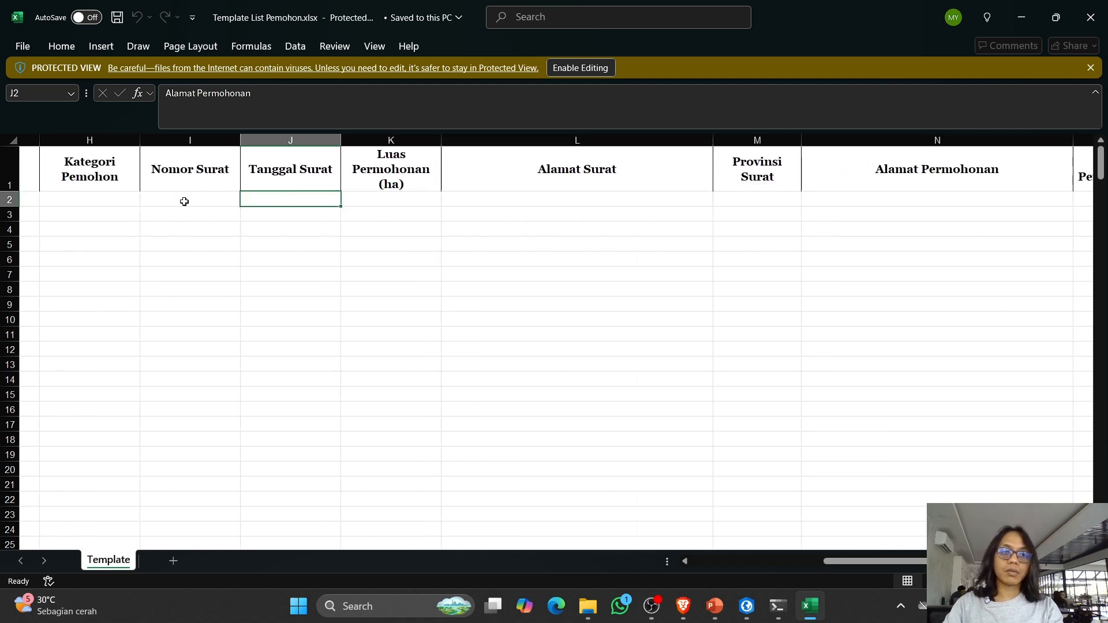
click(173, 198)
ctrl+scroll(580, 279, down, 1)
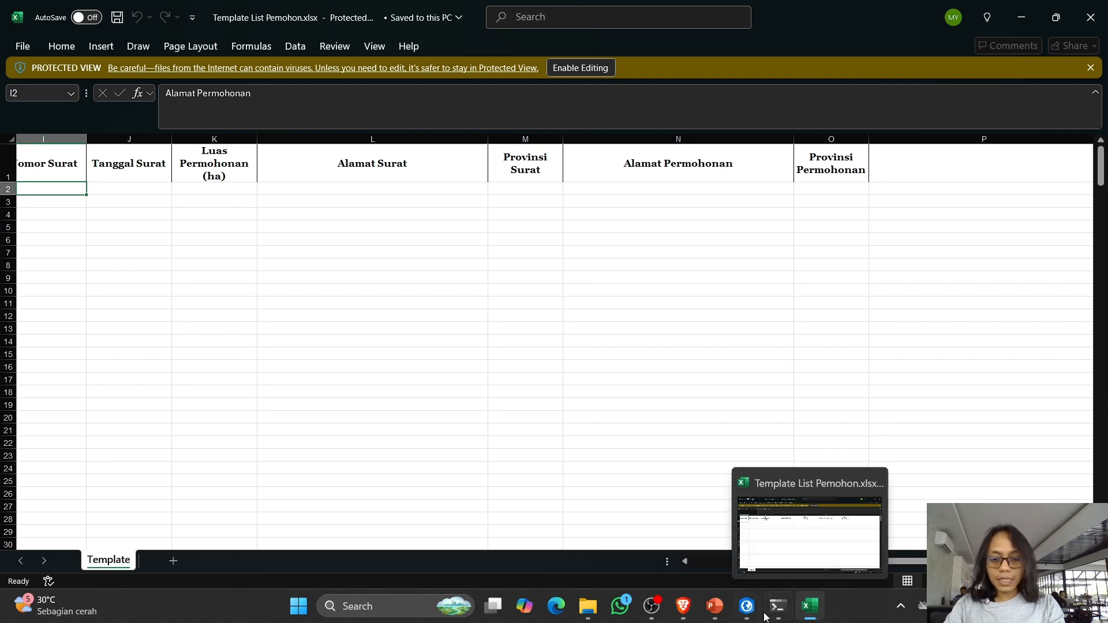
Step: Switch to ArcGIS Pro and open the attribute table of the Contoh_Kalimantan layer
click(750, 536)
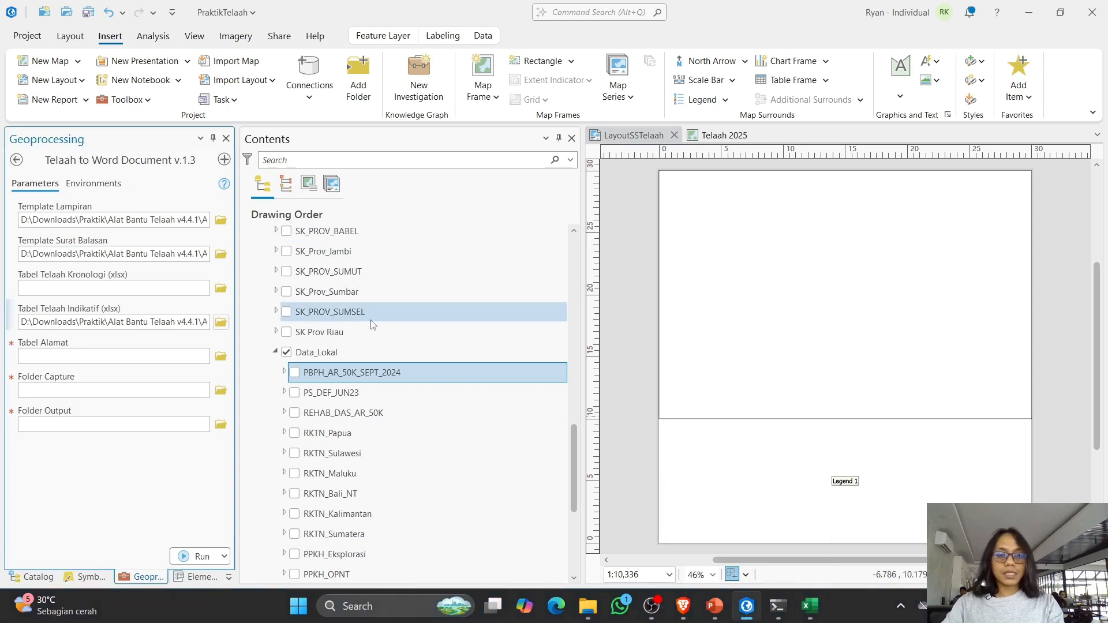
scroll(386, 329, up, 10)
scroll(387, 336, up, 2)
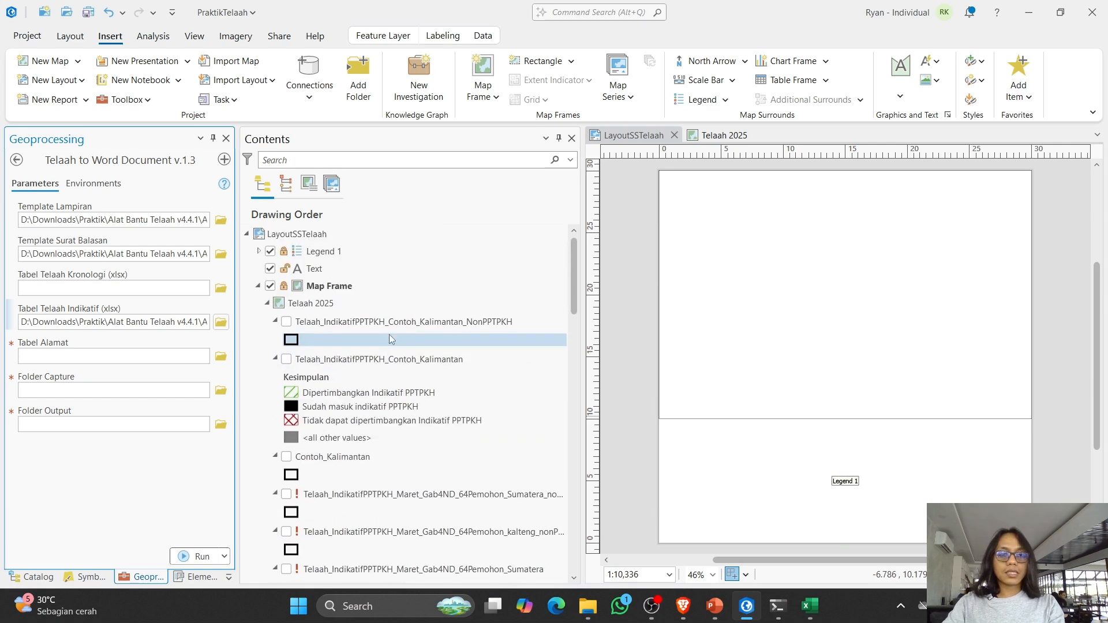
right_click(310, 457)
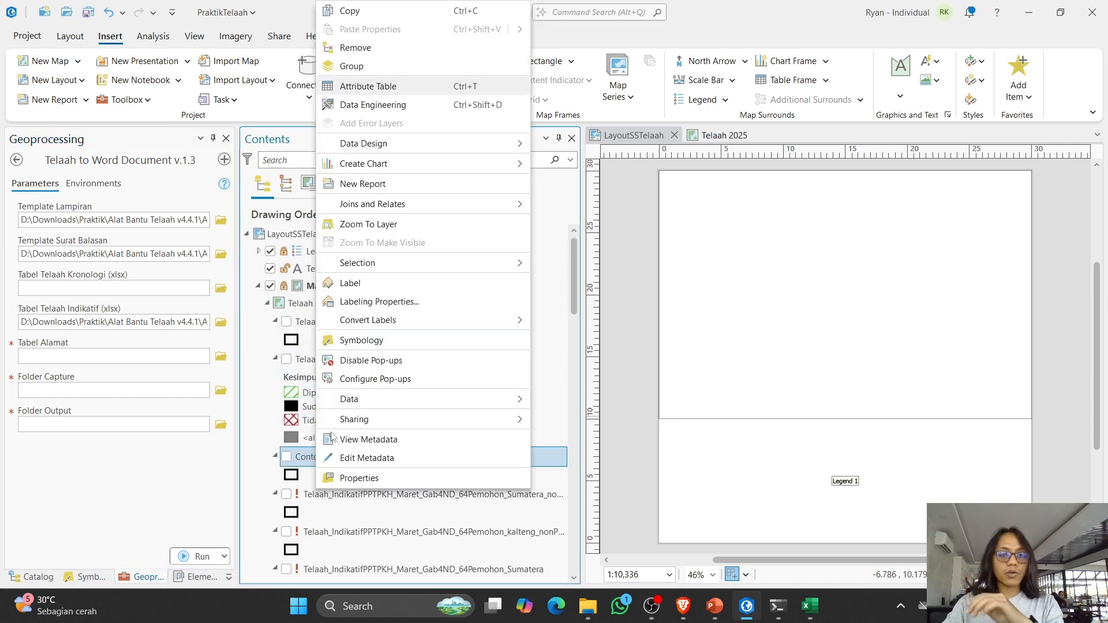
click(374, 87)
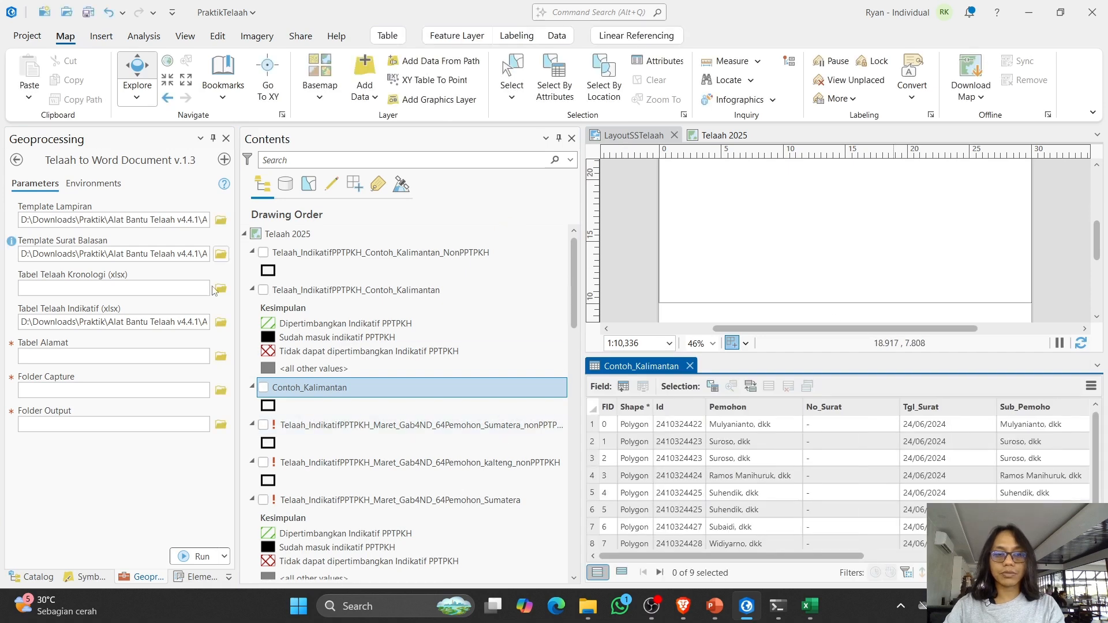
Step: Collapse both HasilTelaah25 folders in the project catalog and refresh the Alat Bantu Telaah folder to clear its duplicate entries
click(36, 577)
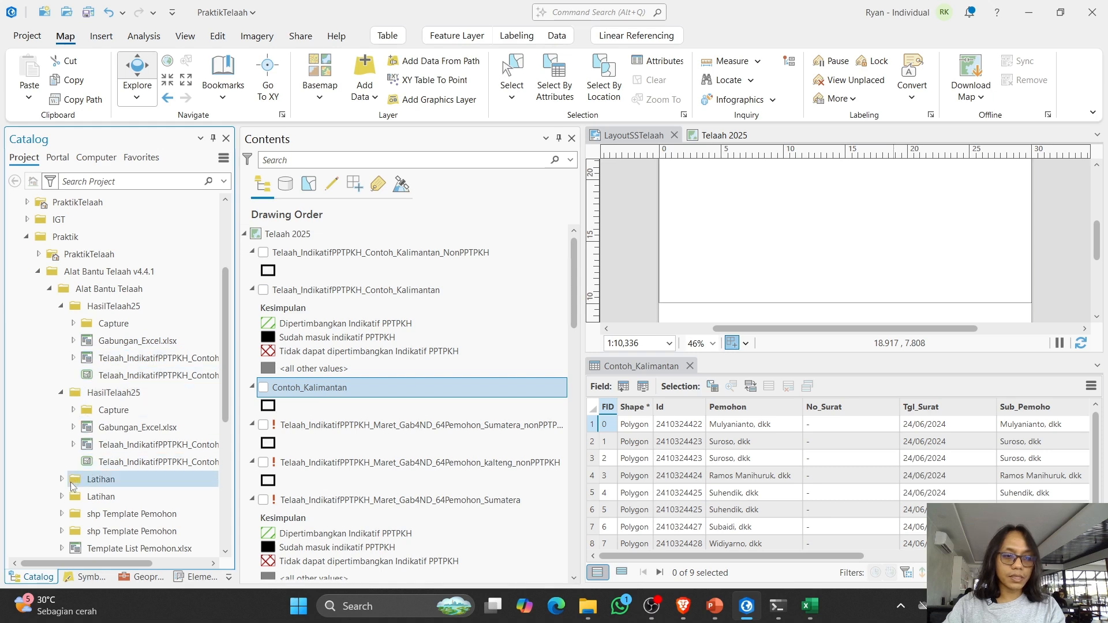
click(61, 306)
click(61, 323)
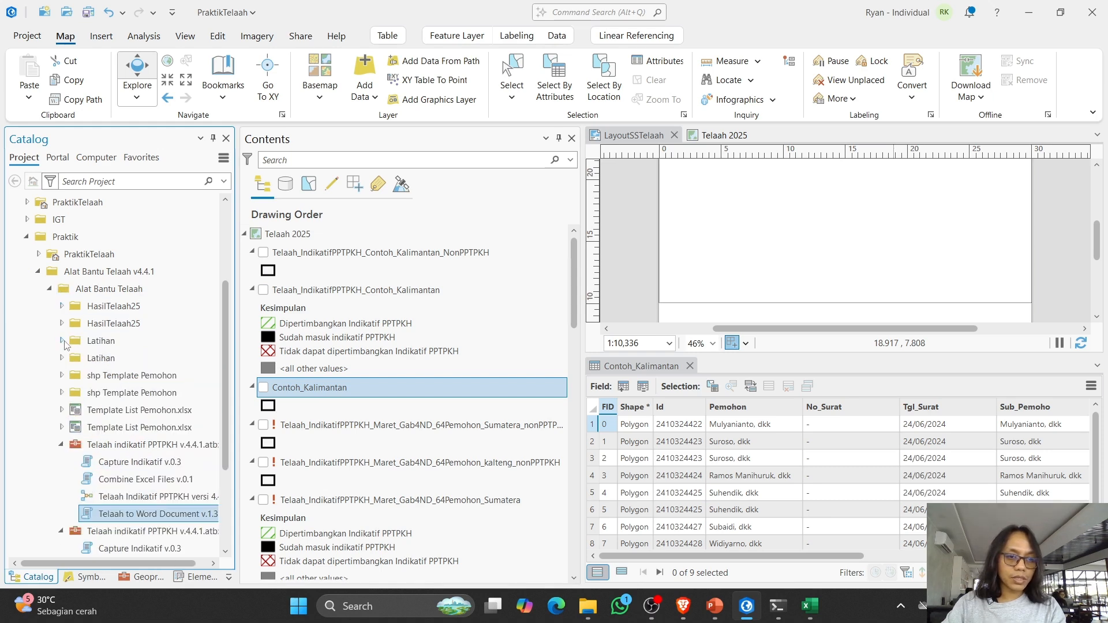
right_click(71, 289)
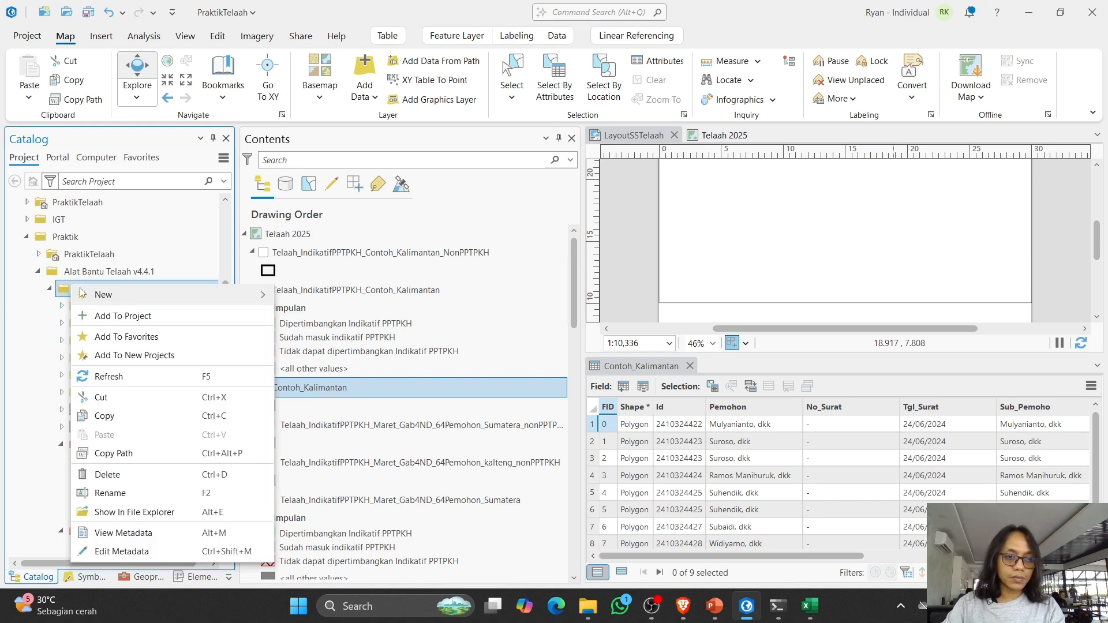
click(133, 378)
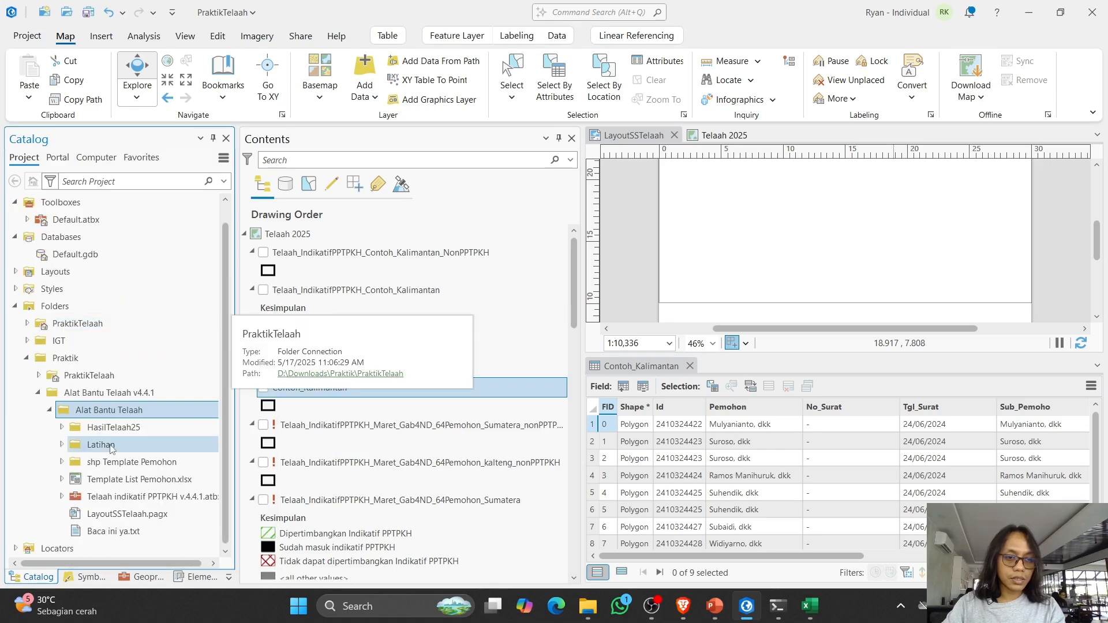
Step: Expand the shp Template Pemohon folder and locate Template_Pemohon.shp in the project catalog
double_click(75, 467)
click(110, 480)
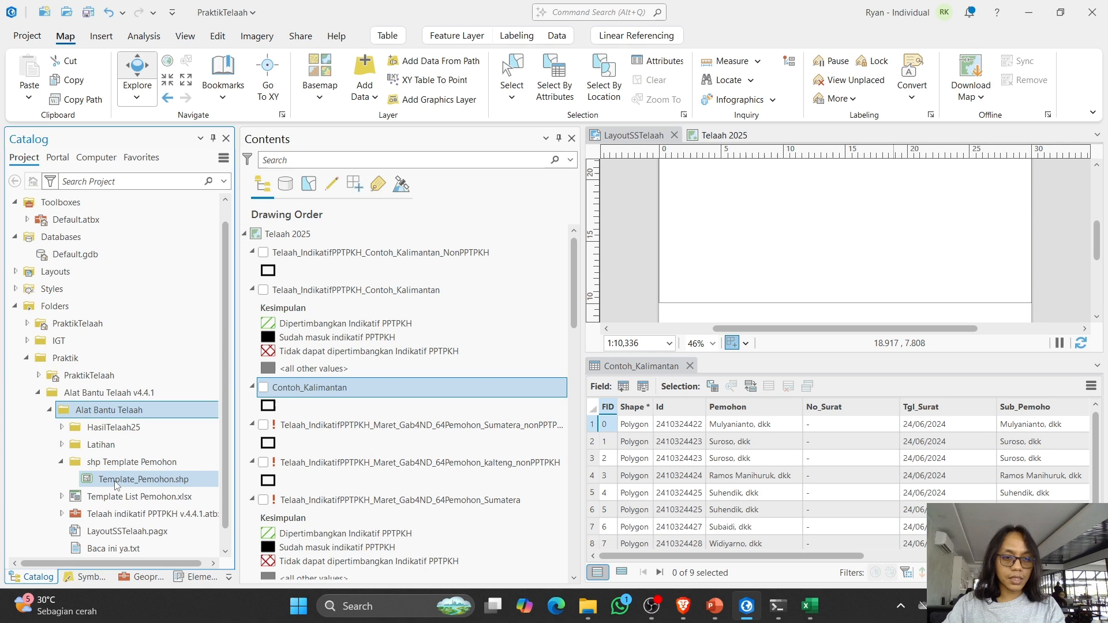
click(161, 481)
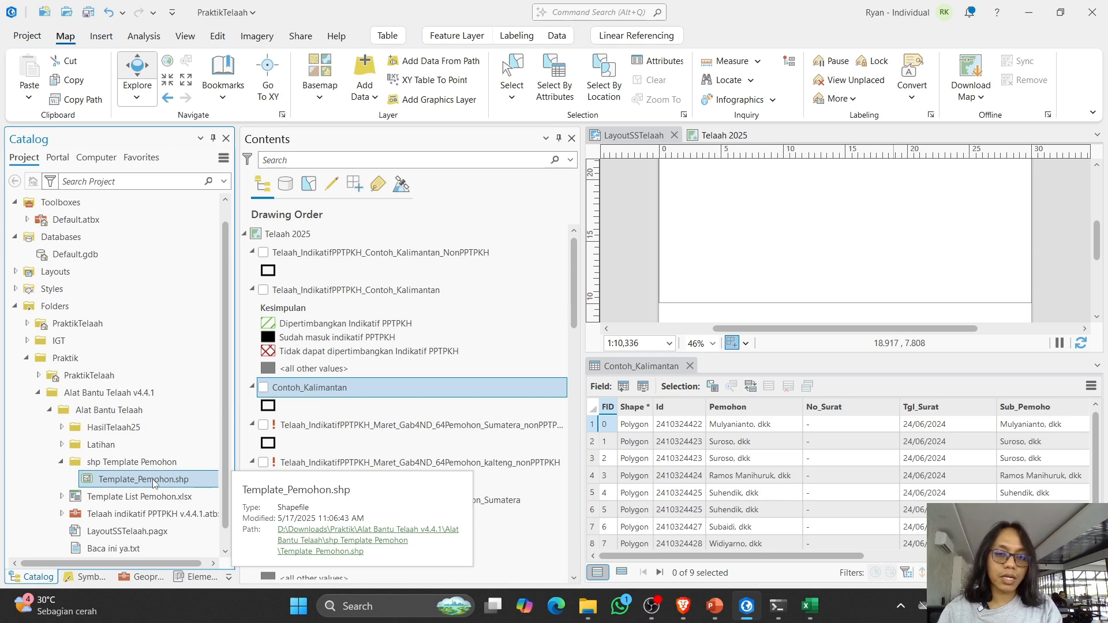
right_click(144, 492)
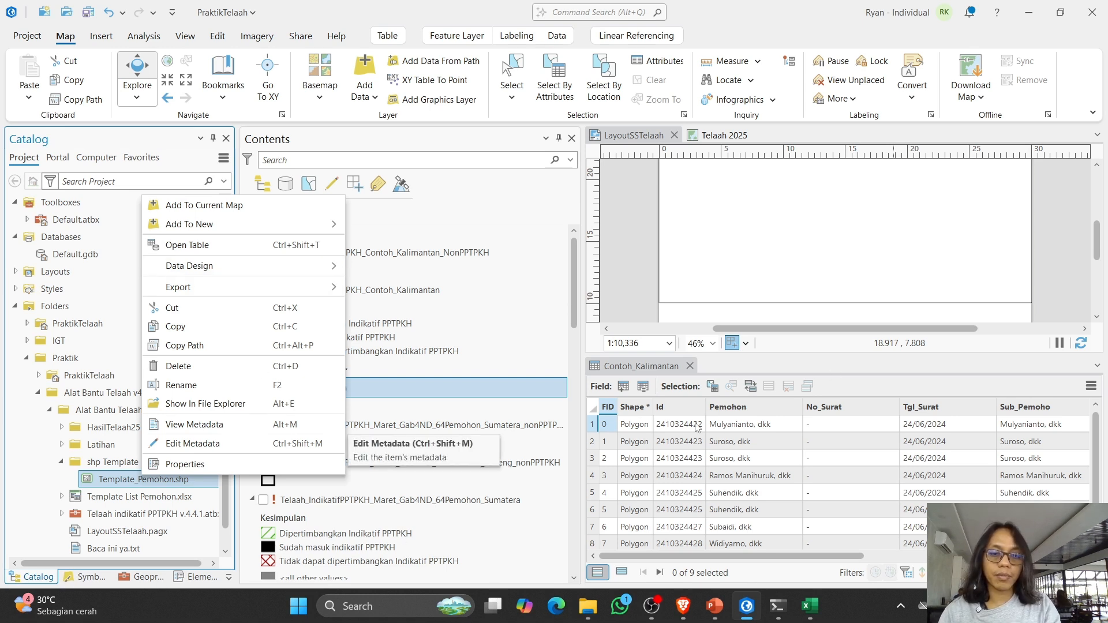
click(806, 371)
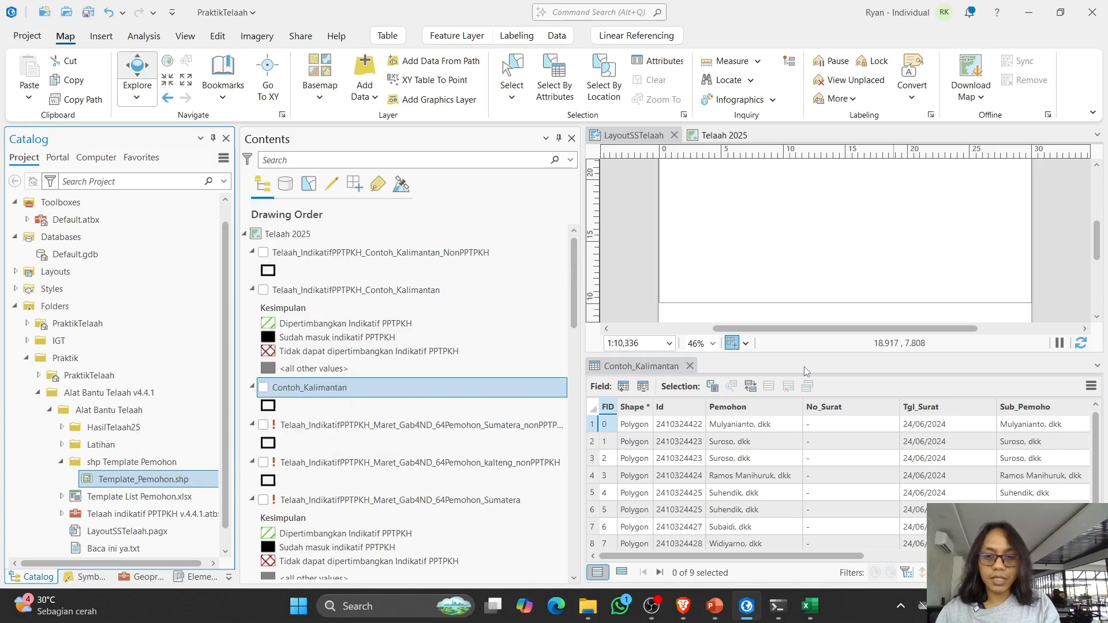
Step: Select all the records in the Contoh_Kalimantan attribute table
click(640, 366)
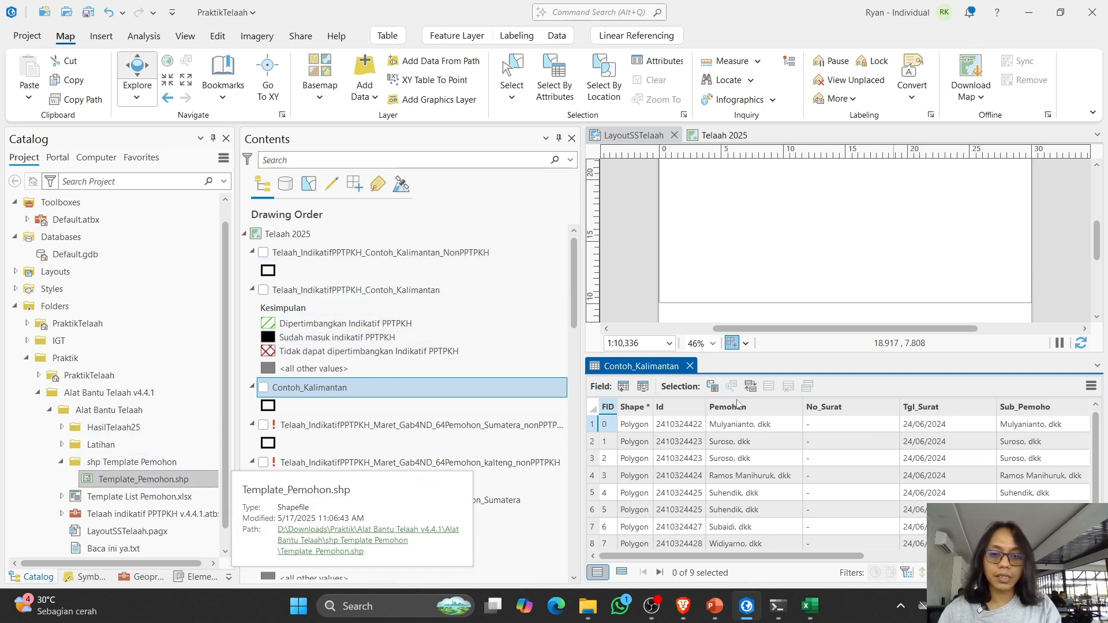
click(668, 410)
drag(591, 425, 595, 584)
scroll(621, 519, up, 1)
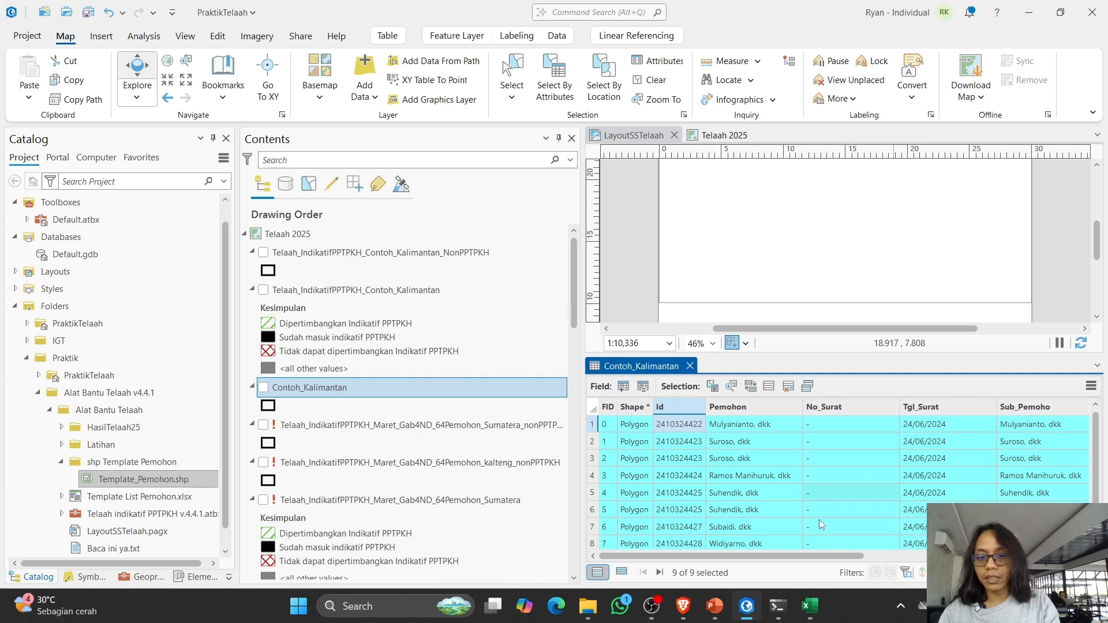
Step: Examine the Contoh_Kalimantan table's fields, from Id, Pemohon, No_Surat and Tgl_Surat through to Domain, Keterangan, Luas and WADMPR
drag(828, 556, 709, 551)
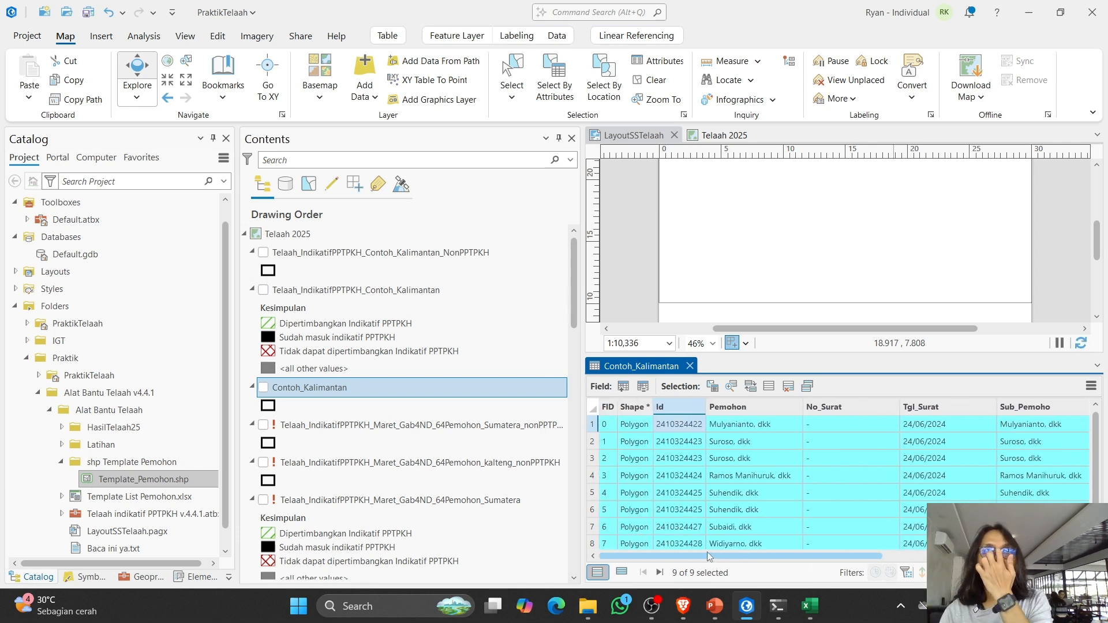
drag(708, 552, 726, 553)
drag(851, 546, 1027, 549)
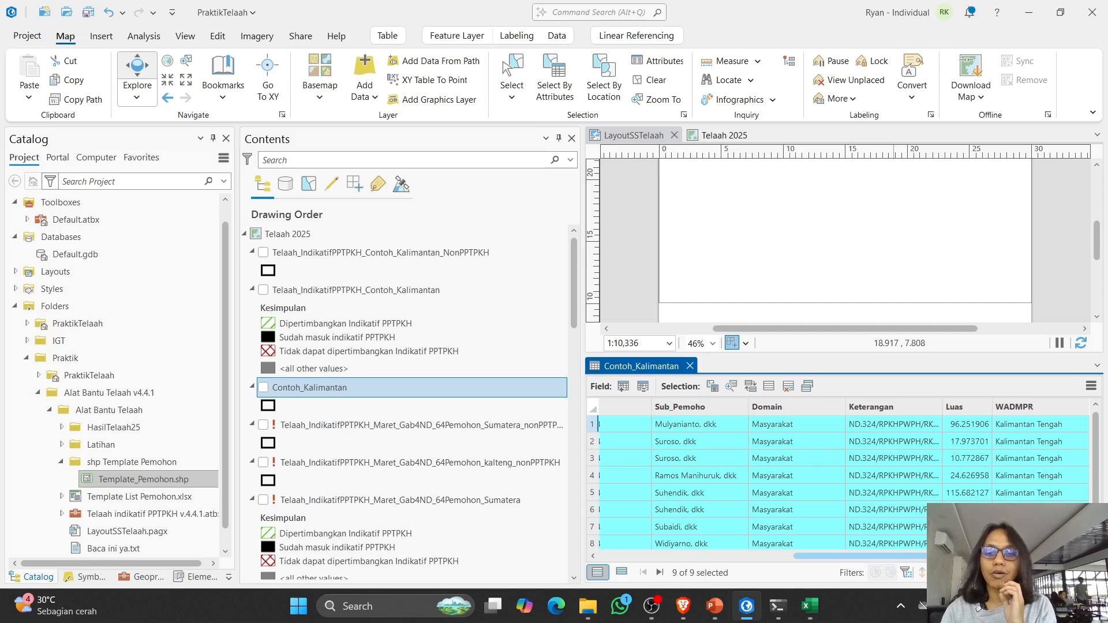
drag(947, 555, 753, 555)
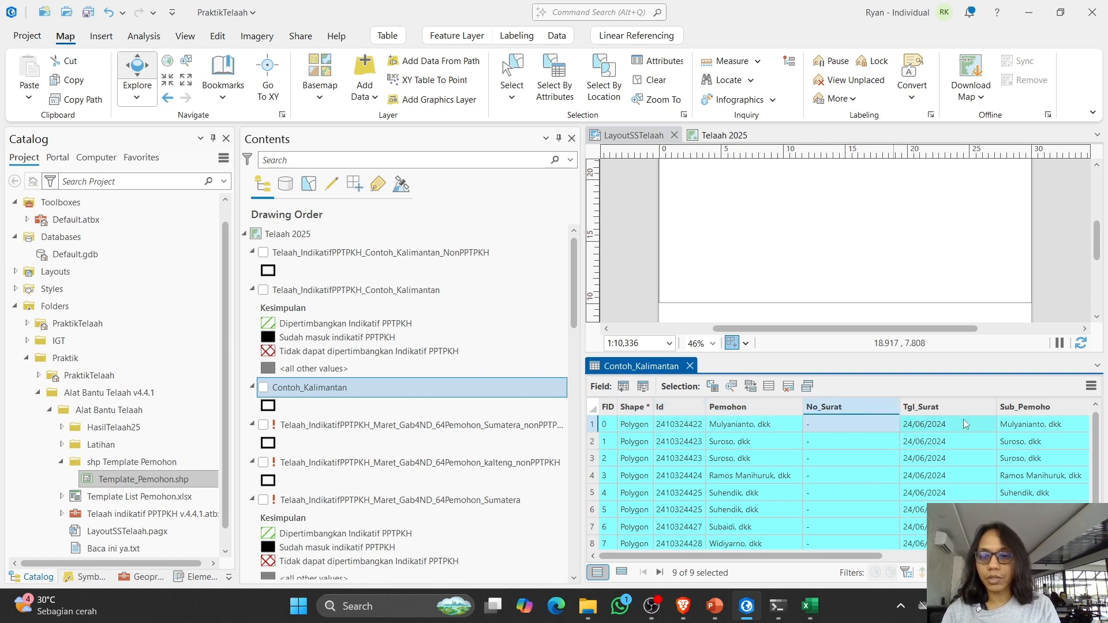
drag(834, 555, 1030, 555)
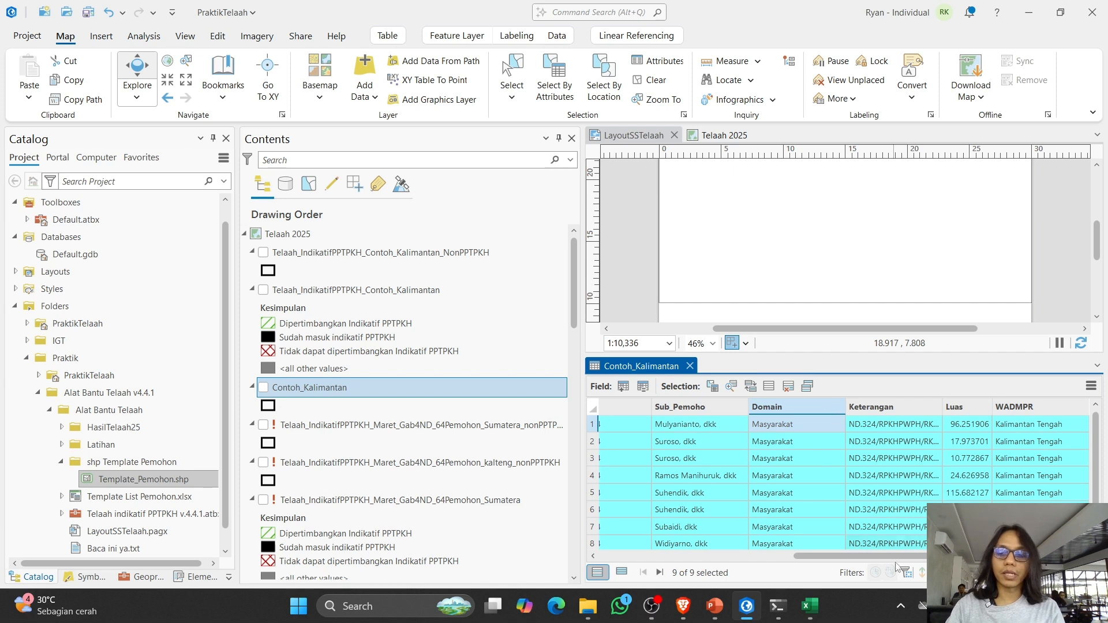
drag(901, 553, 679, 571)
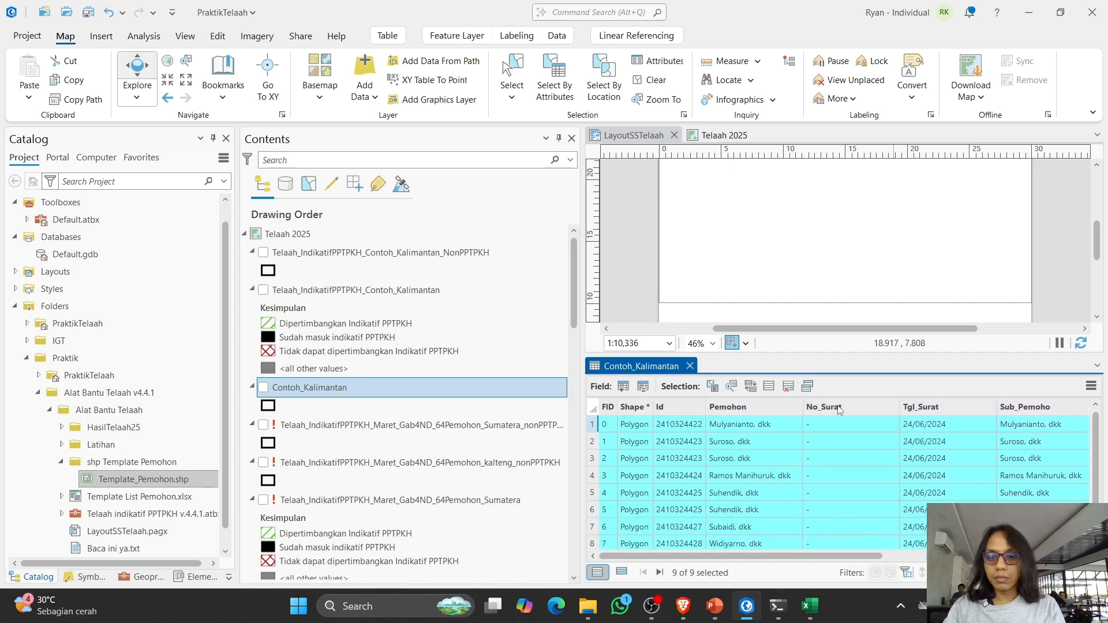
drag(804, 552, 754, 545)
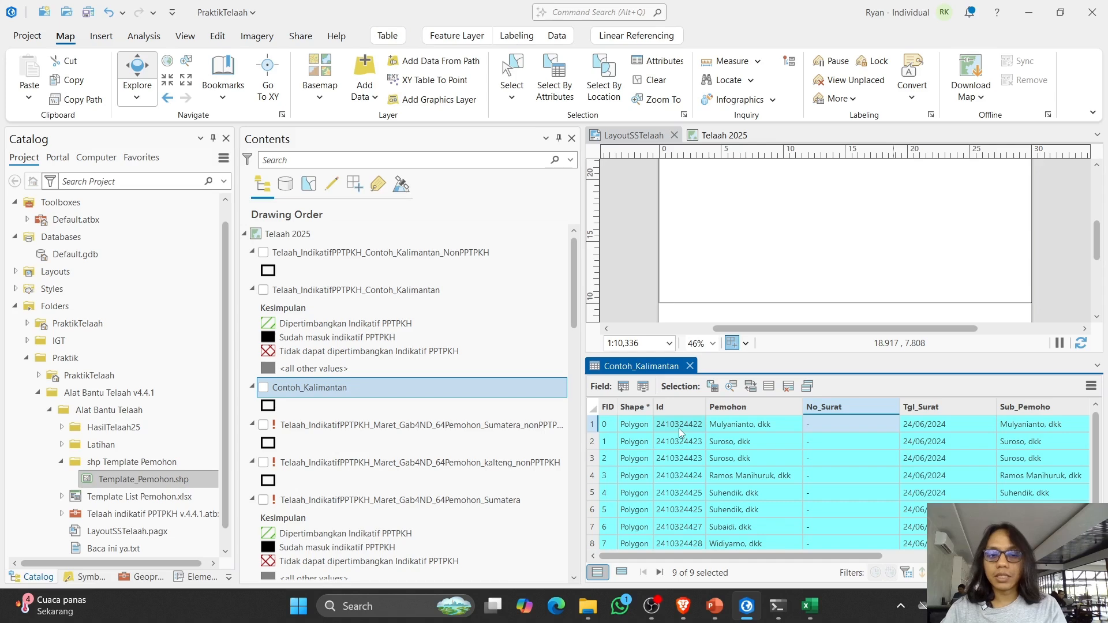
Step: Return to the Telaah to Word Document parameters and compare the Contoh_Kalimantan Id field with the ID column of Template List Pemohon.xlsx in Excel
click(139, 579)
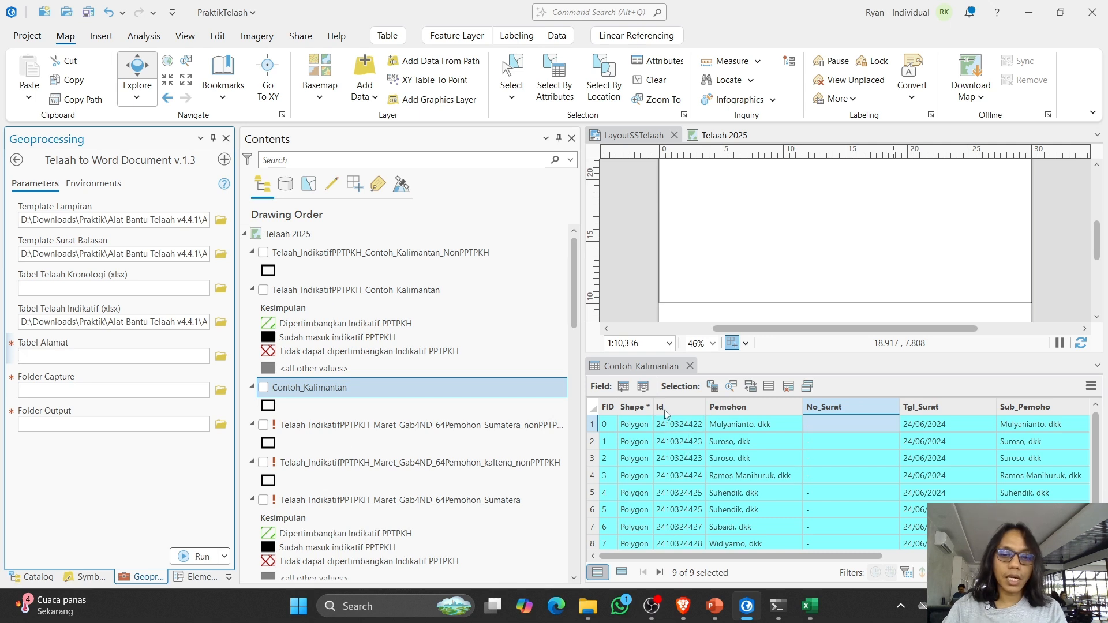
click(672, 424)
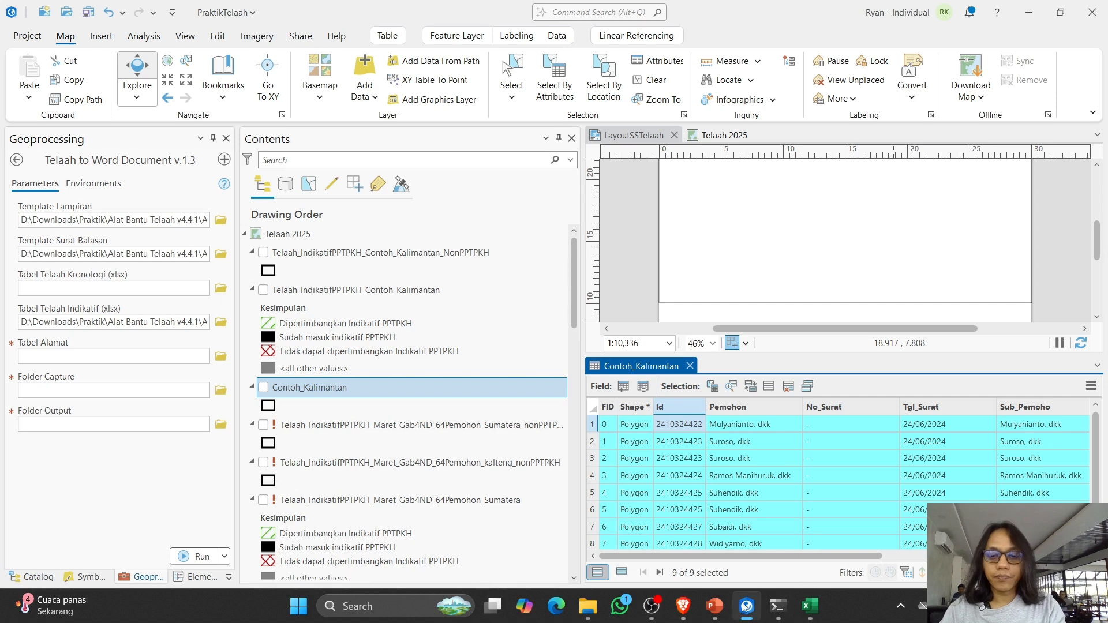
click(814, 611)
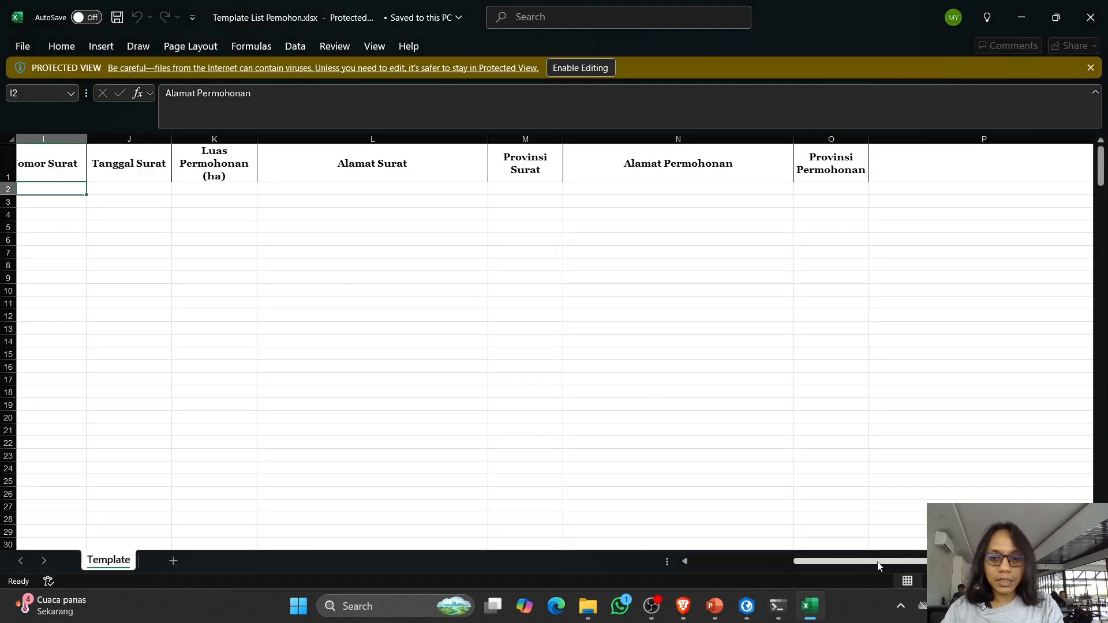
drag(877, 562, 585, 560)
click(76, 190)
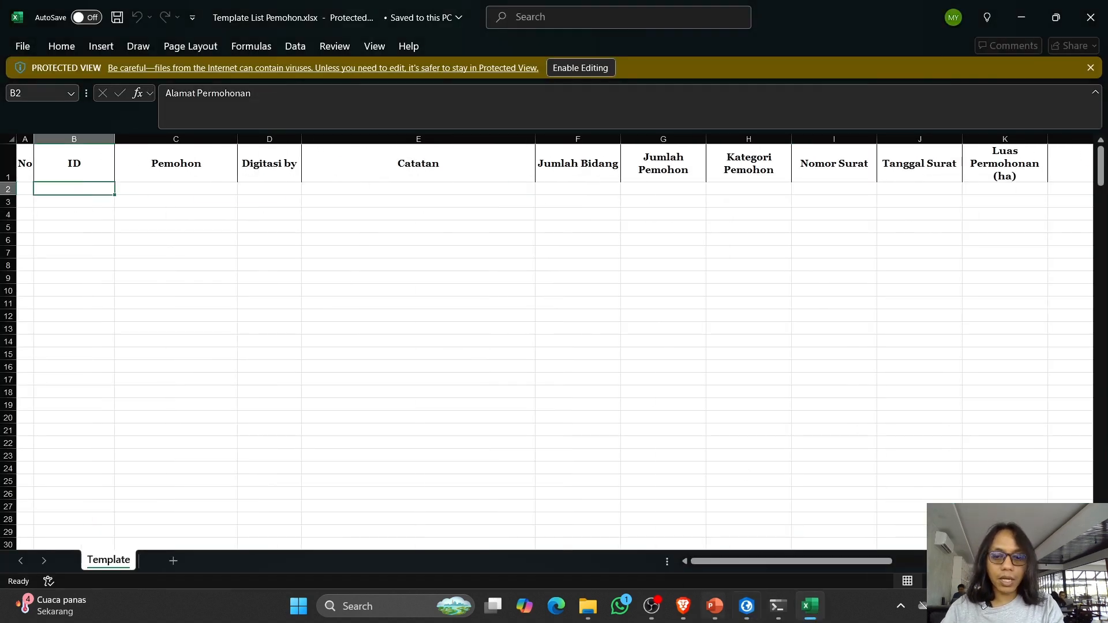
Step: Switch to ArcGIS Pro and copy the Id and Pemohon values of the Contoh_Kalimantan records
click(747, 611)
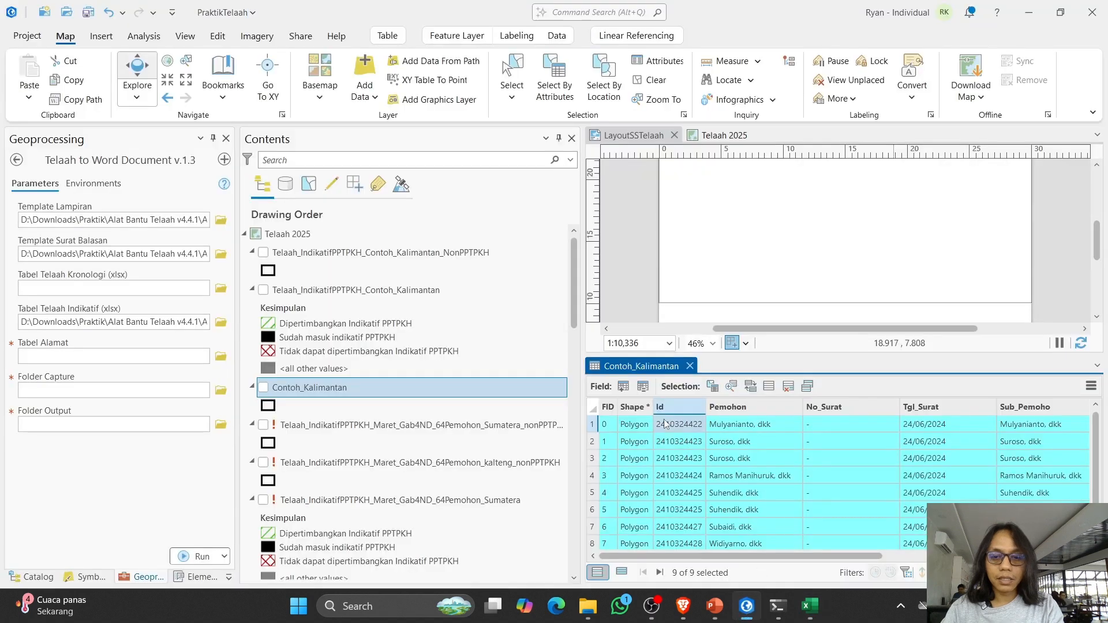
scroll(737, 526, down, 1)
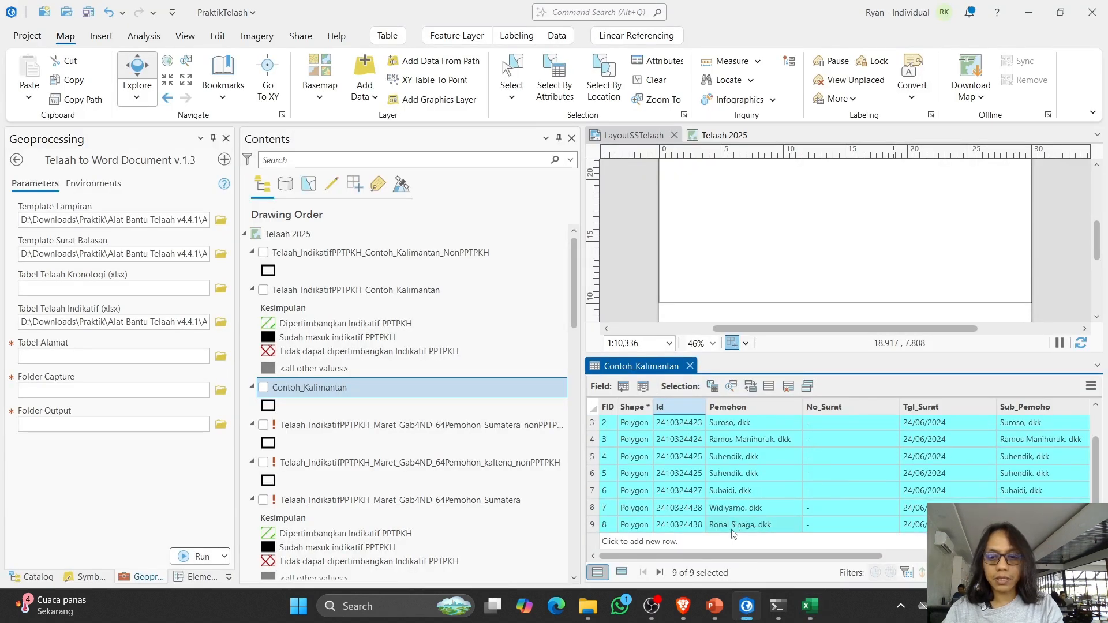
click(737, 525)
click(677, 424)
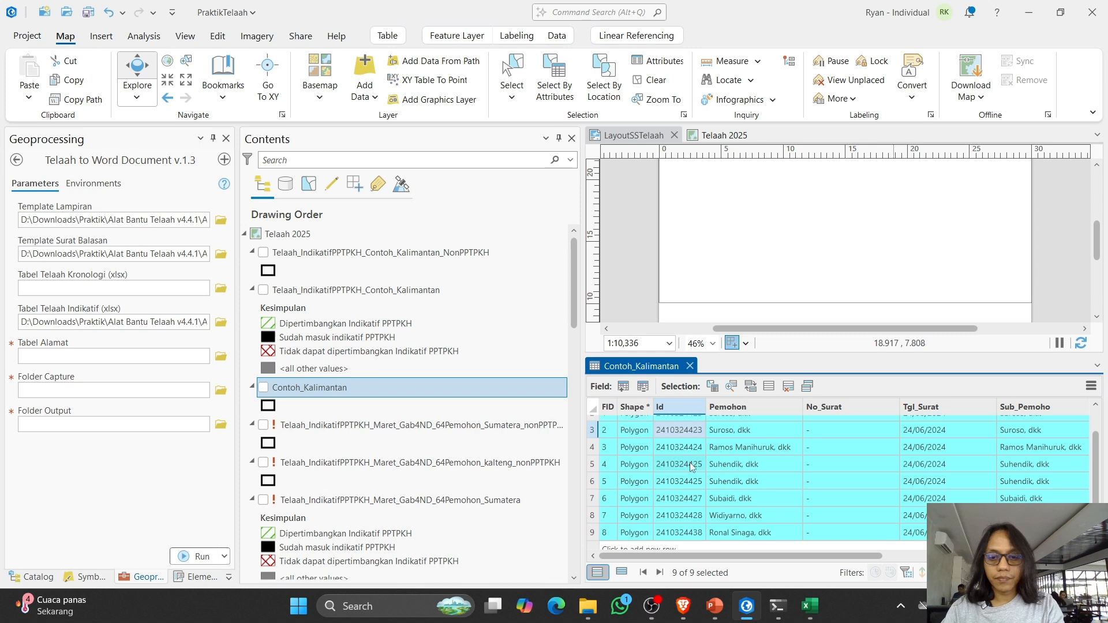
scroll(689, 461, up, 1)
drag(677, 427, 742, 549)
key(ctrl+c)
Step: In Excel, enable editing of Template List Pemohon.xlsx, paste the copied values from cell B2, and widen the ID column
click(810, 605)
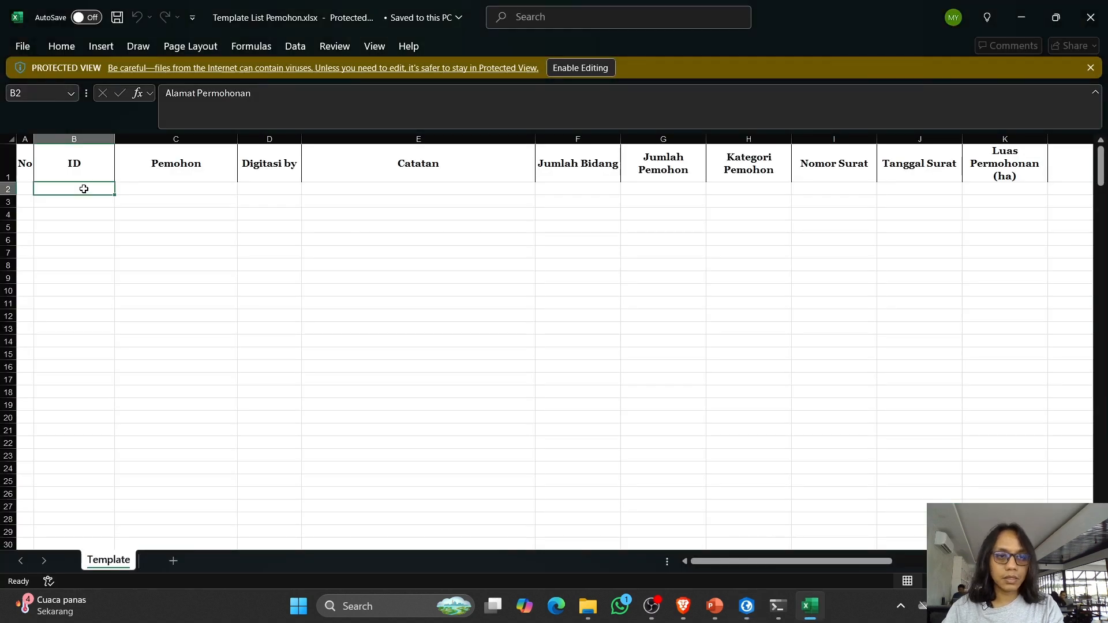
click(595, 68)
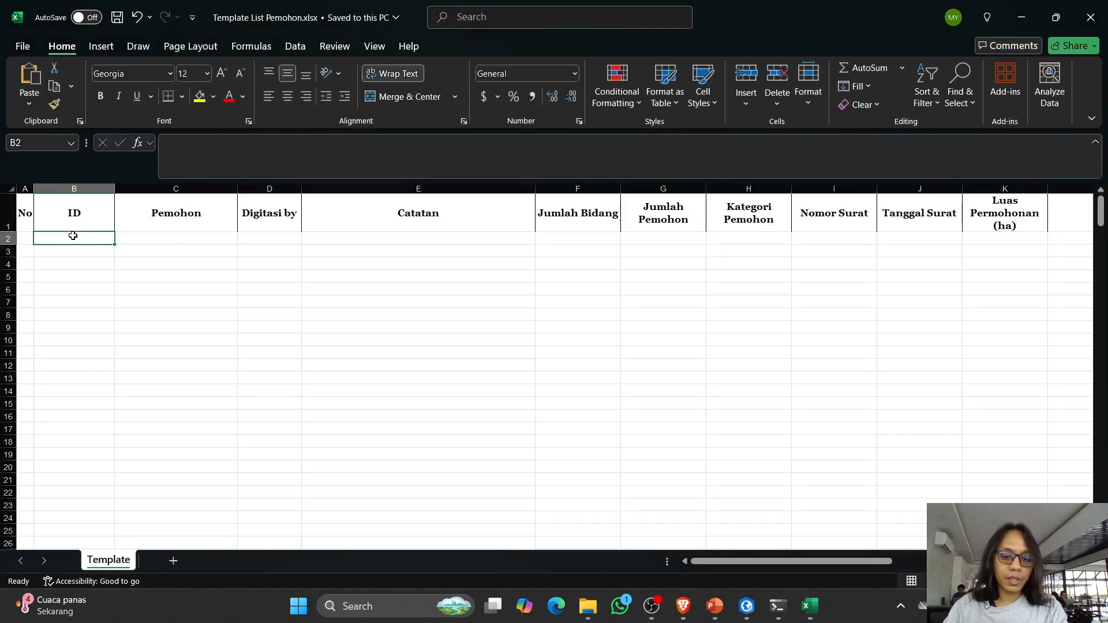
key(ctrl+v)
click(172, 393)
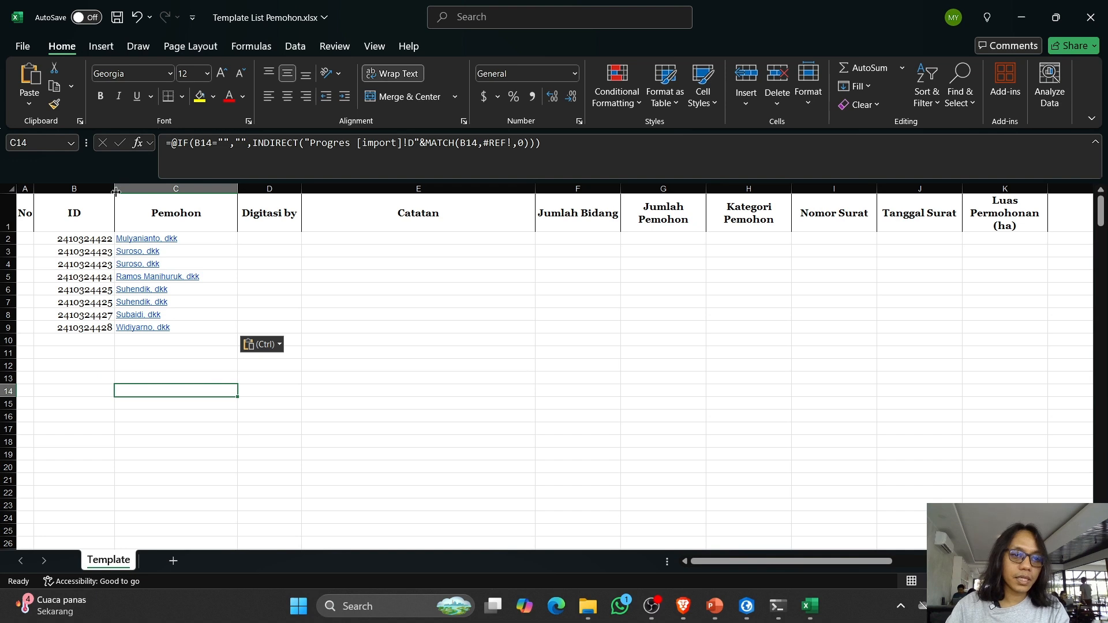
drag(115, 192, 153, 186)
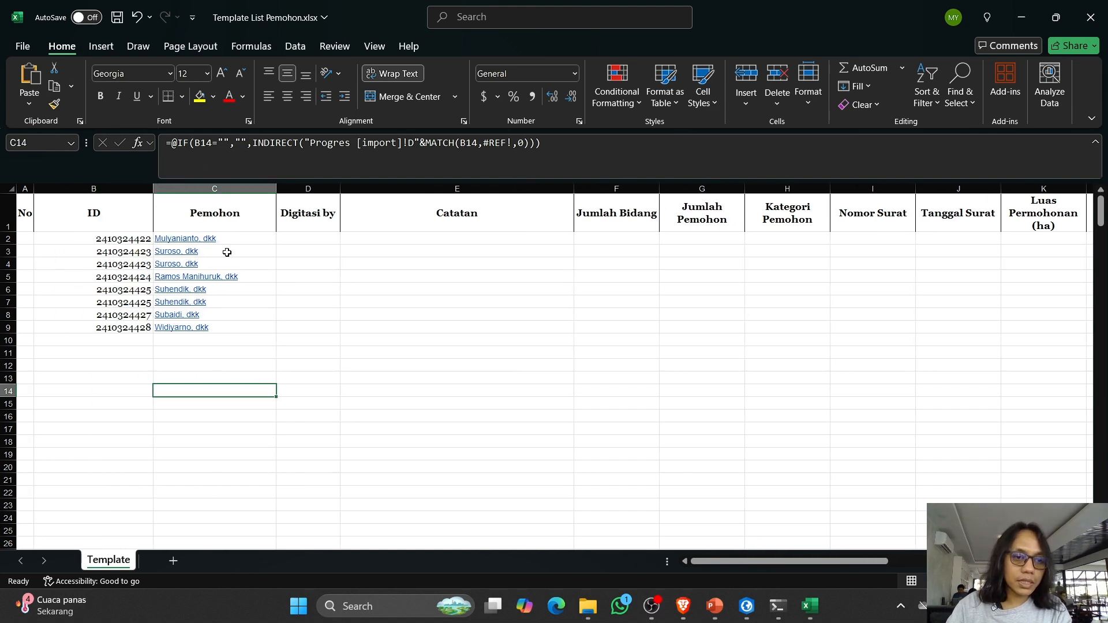
Step: Delete the two rows that repeat an applicant's ID, row 4 and row 6 of the Template sheet
click(8, 264)
right_click(8, 266)
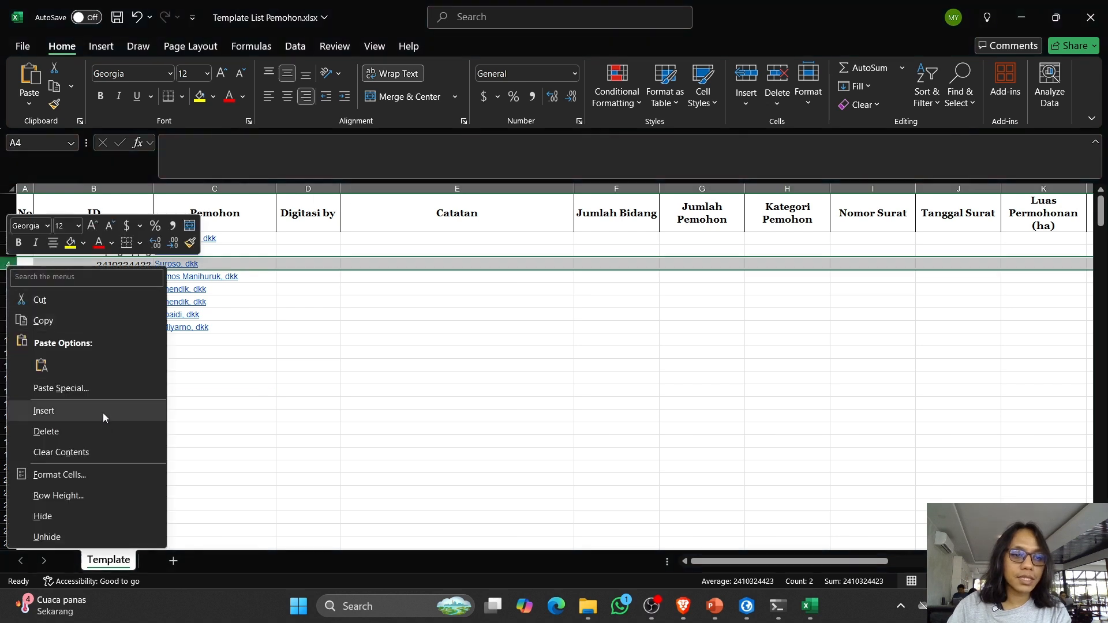
click(112, 431)
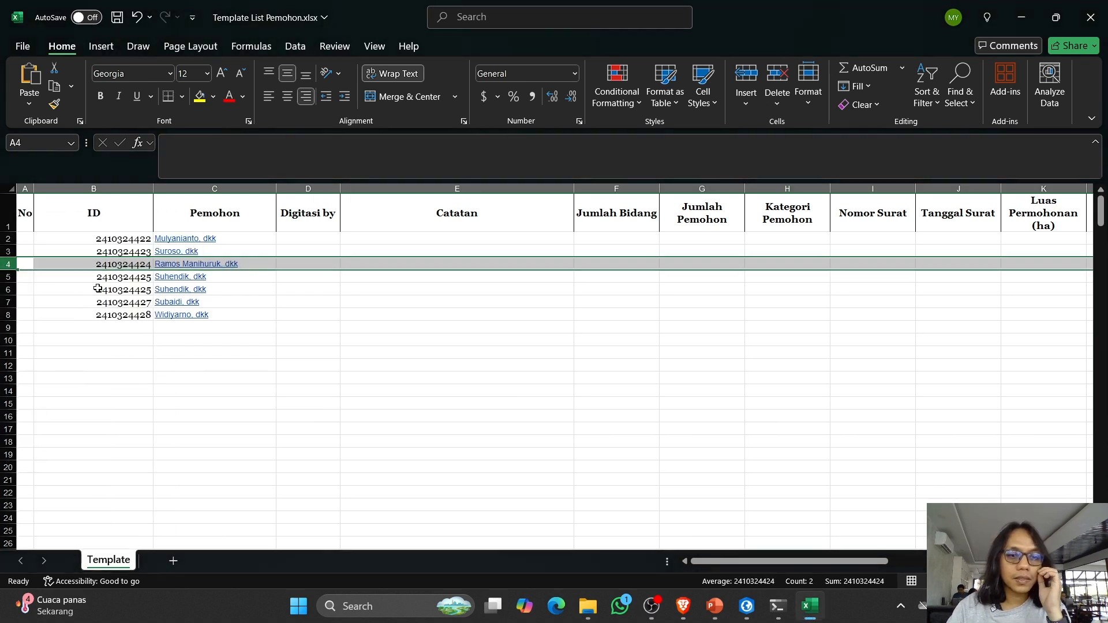
click(8, 289)
right_click(8, 291)
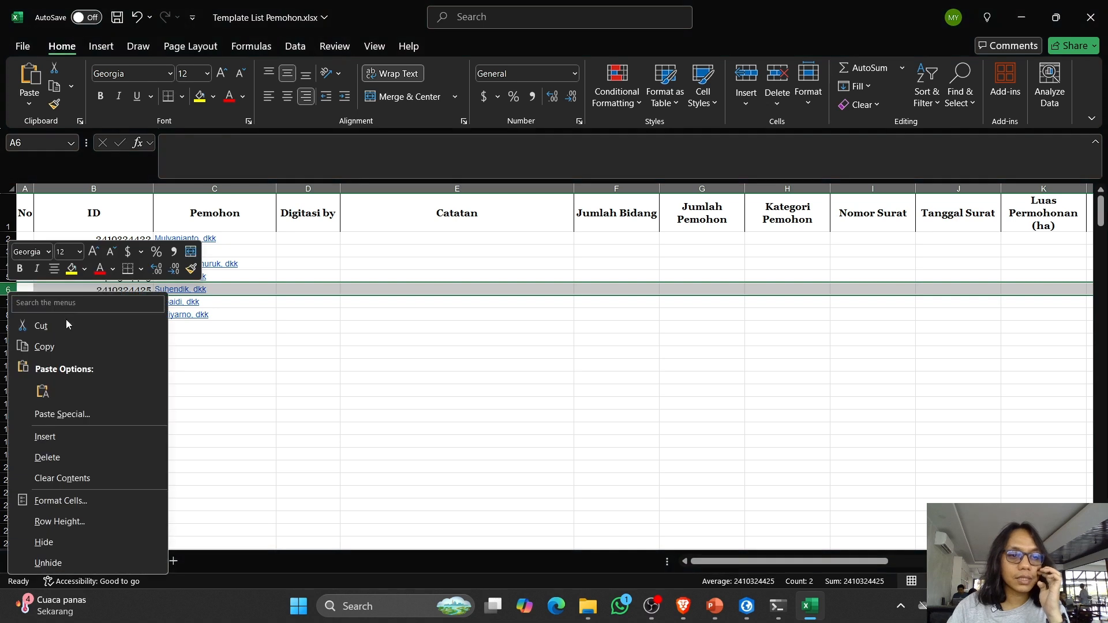
click(123, 457)
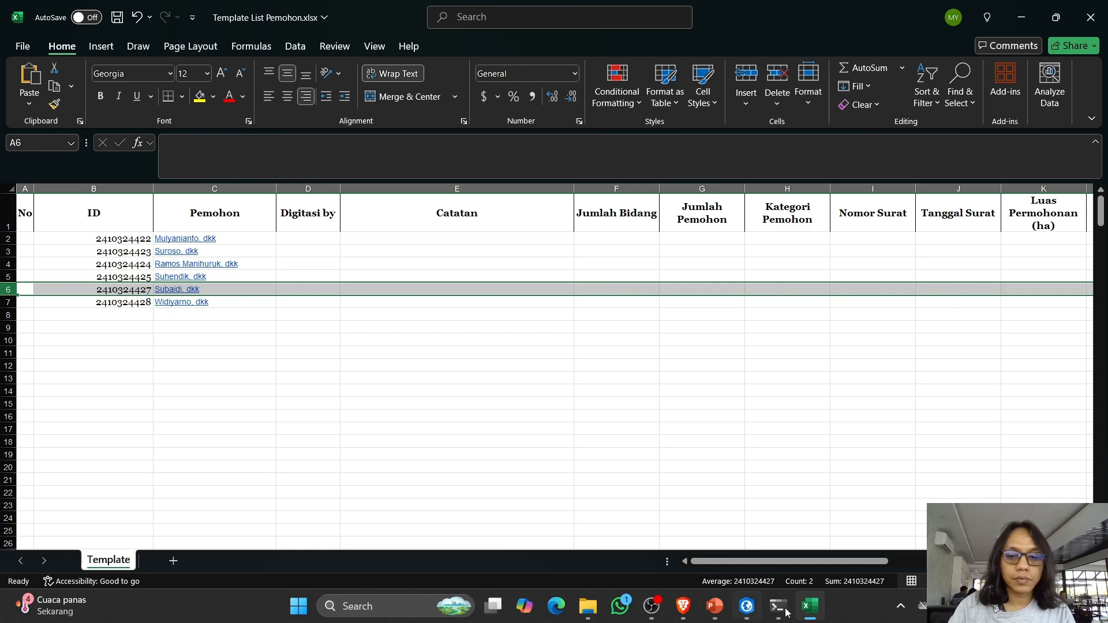
Step: Compare the applicant list's ID rows in Excel with the Id and Pemohon fields of the Contoh_Kalimantan table in ArcGIS Pro
click(746, 606)
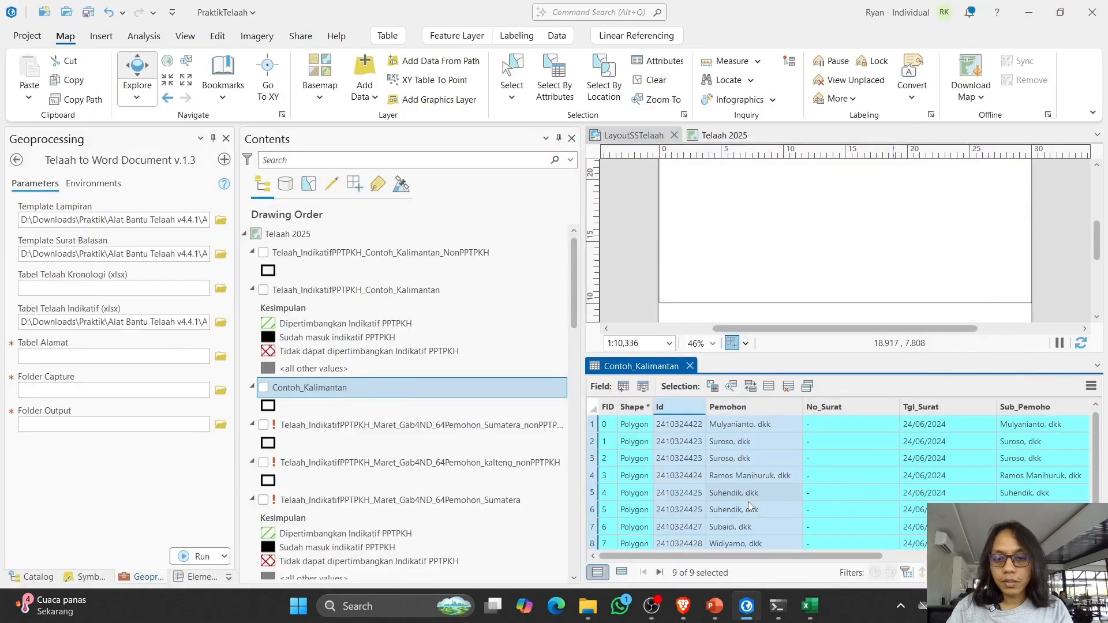
scroll(750, 508, down, 1)
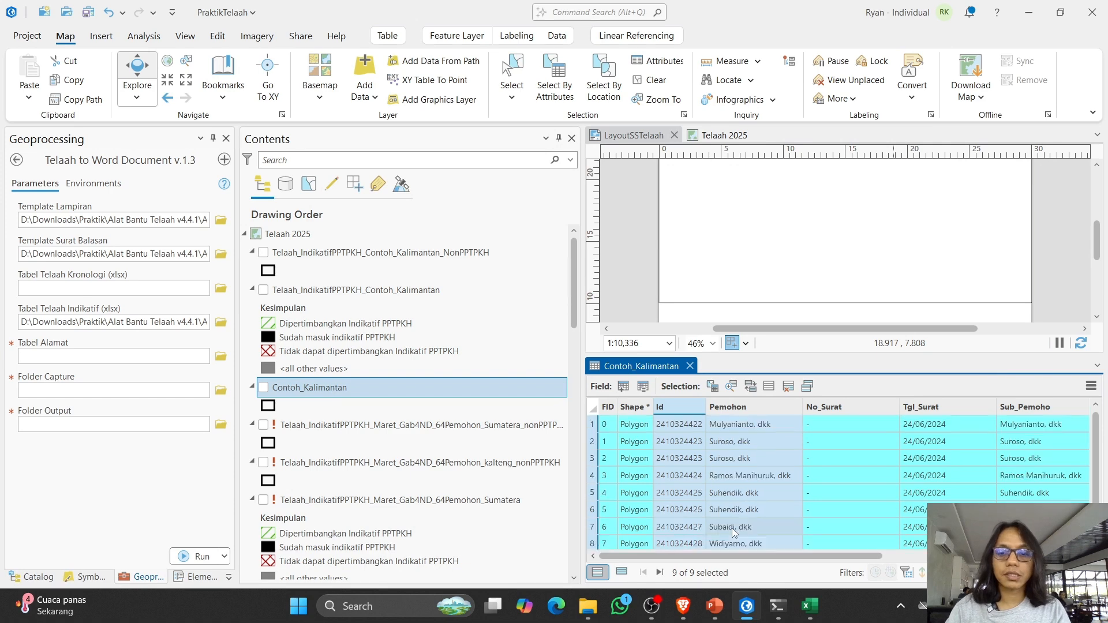
click(809, 606)
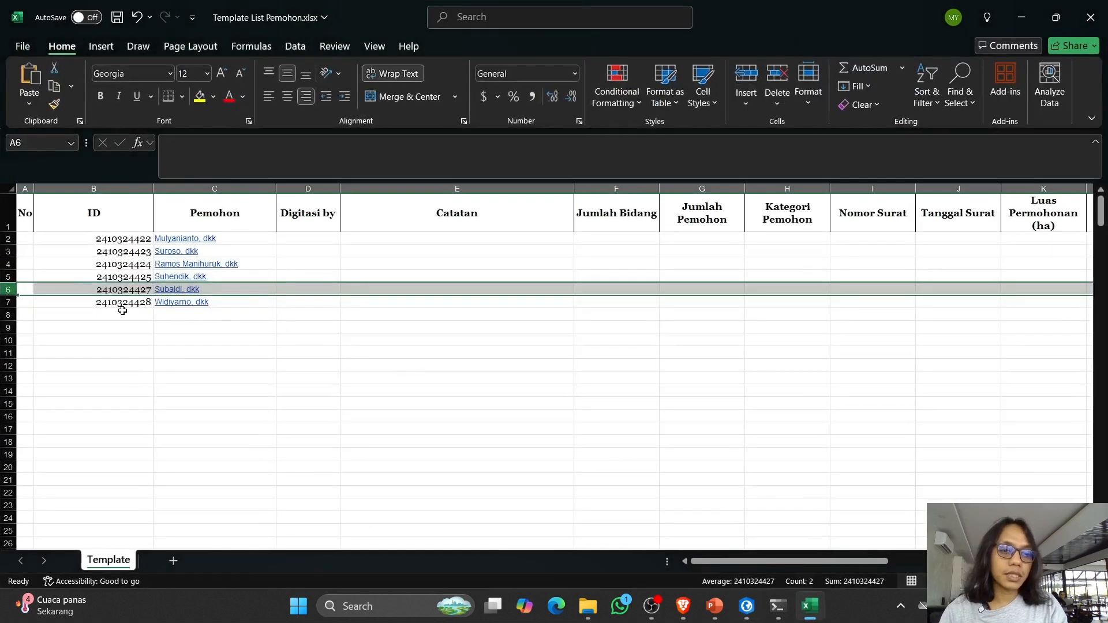
drag(118, 303, 118, 264)
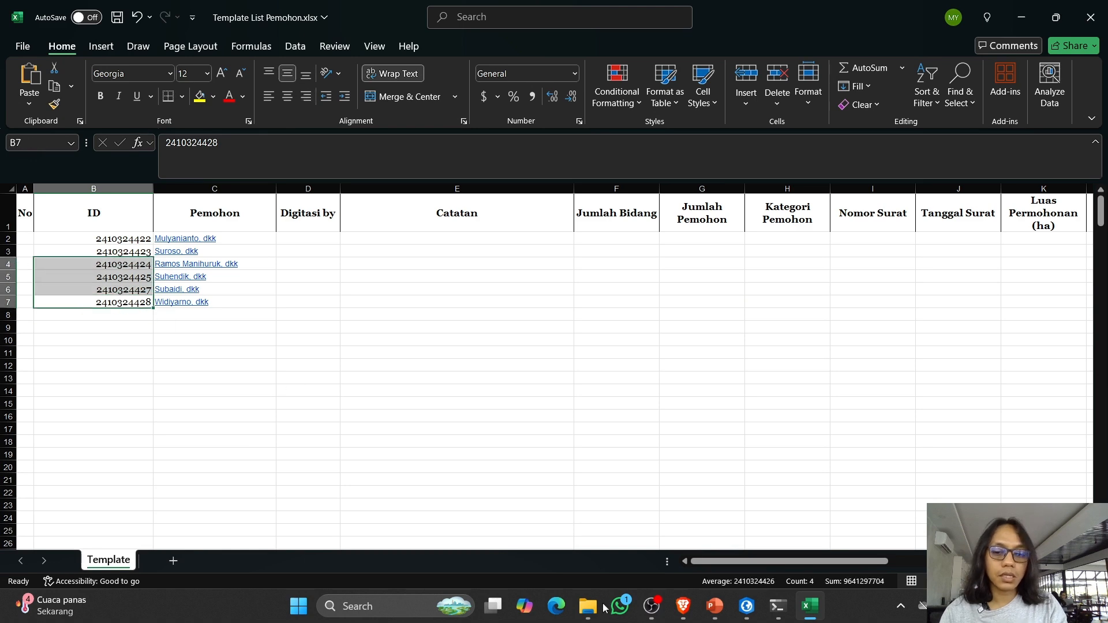
click(747, 557)
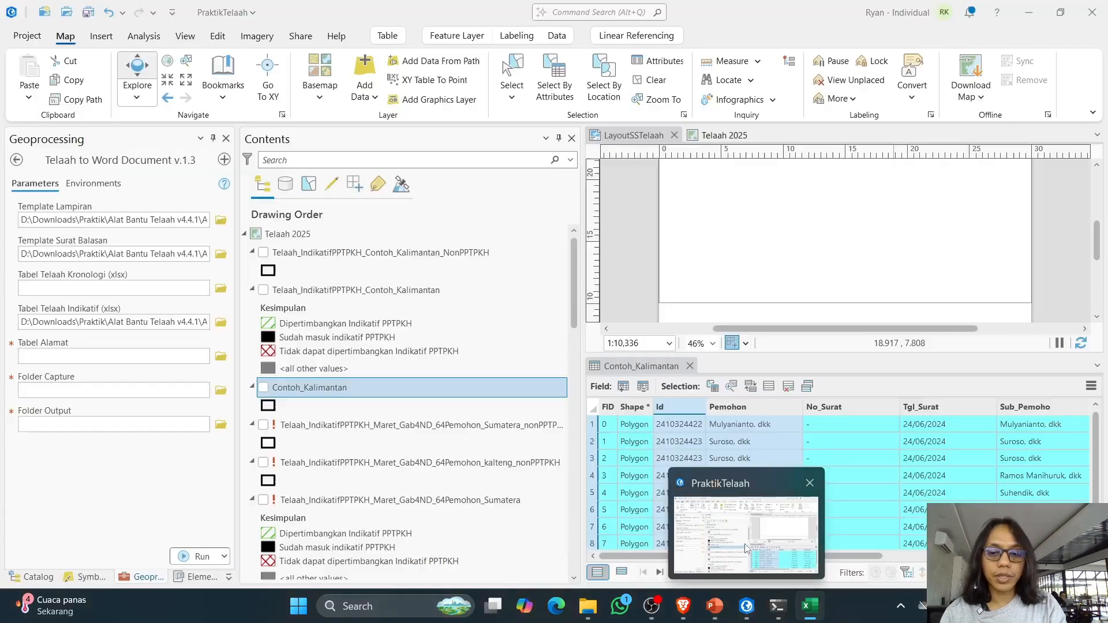
click(809, 605)
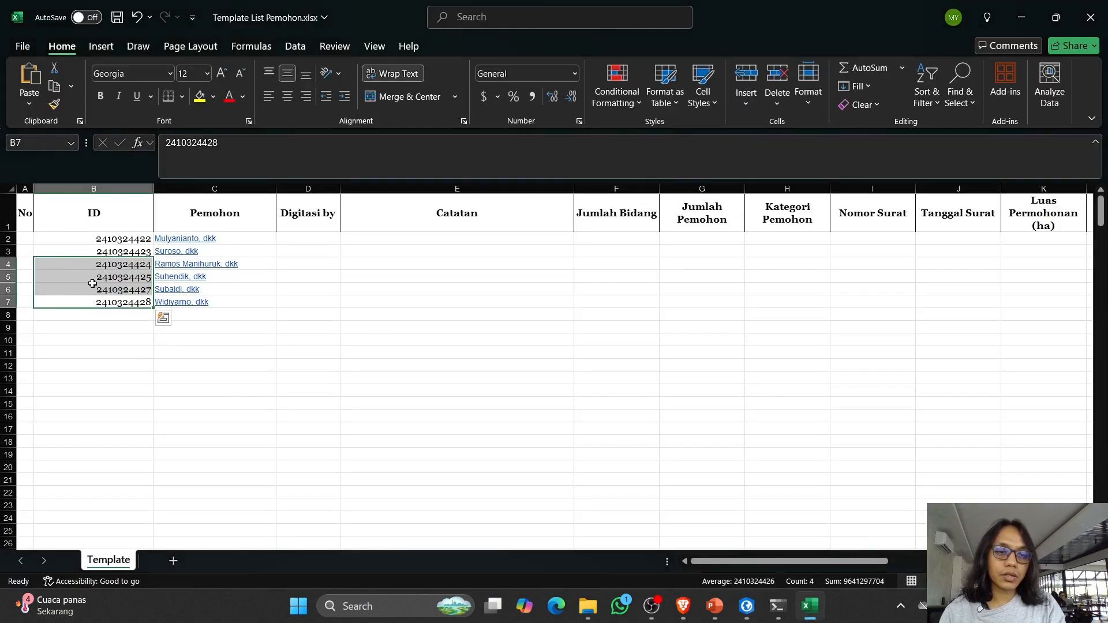
click(120, 240)
click(3, 238)
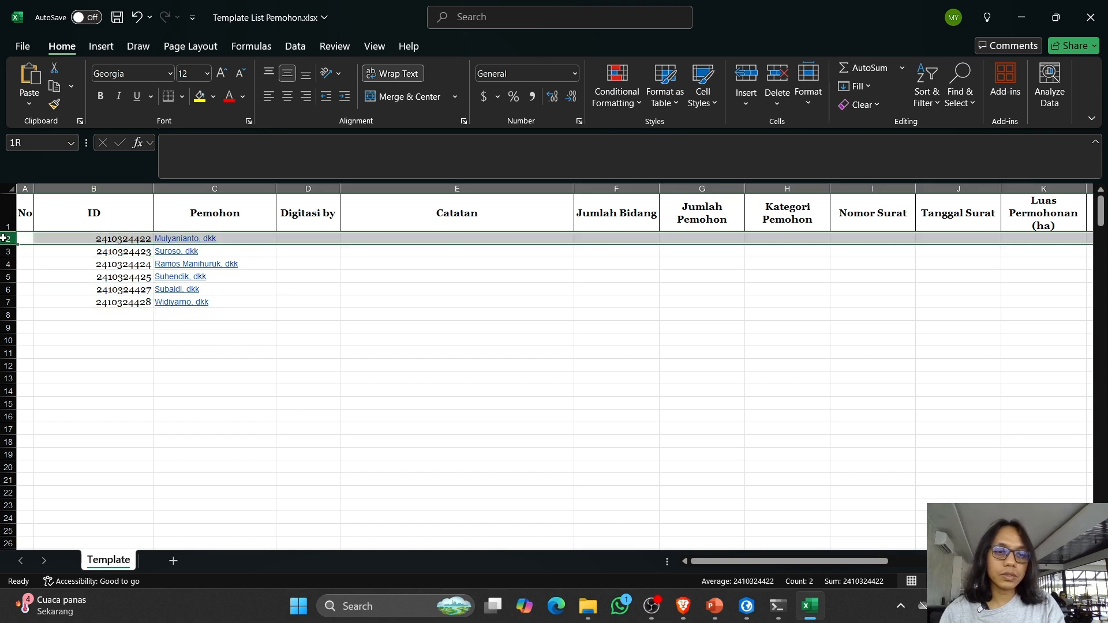
click(4, 252)
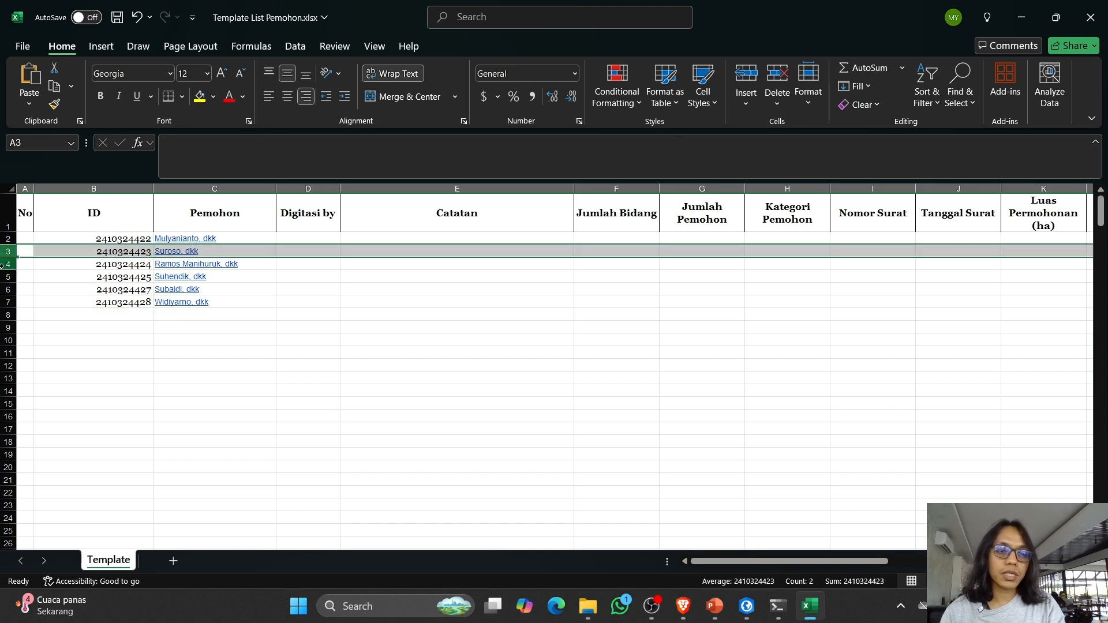
click(4, 265)
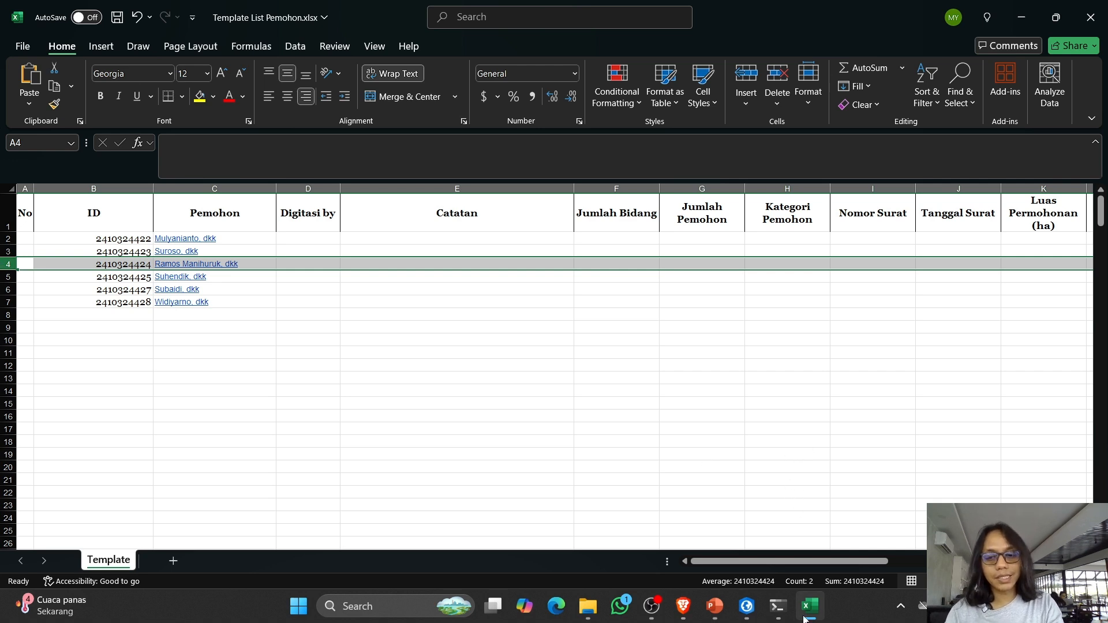
Step: Switch to the PowerPoint slide show and examine the Contoh Hasil Lampiran Telaah slide, then return to ArcGIS Pro
mouse_move(812, 615)
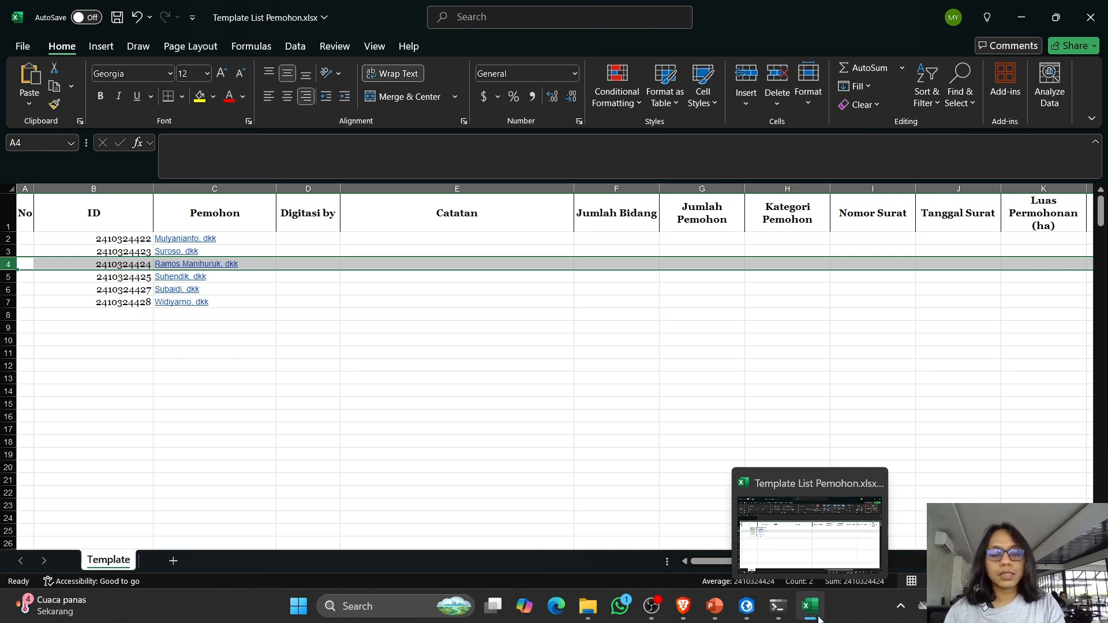
mouse_move(714, 606)
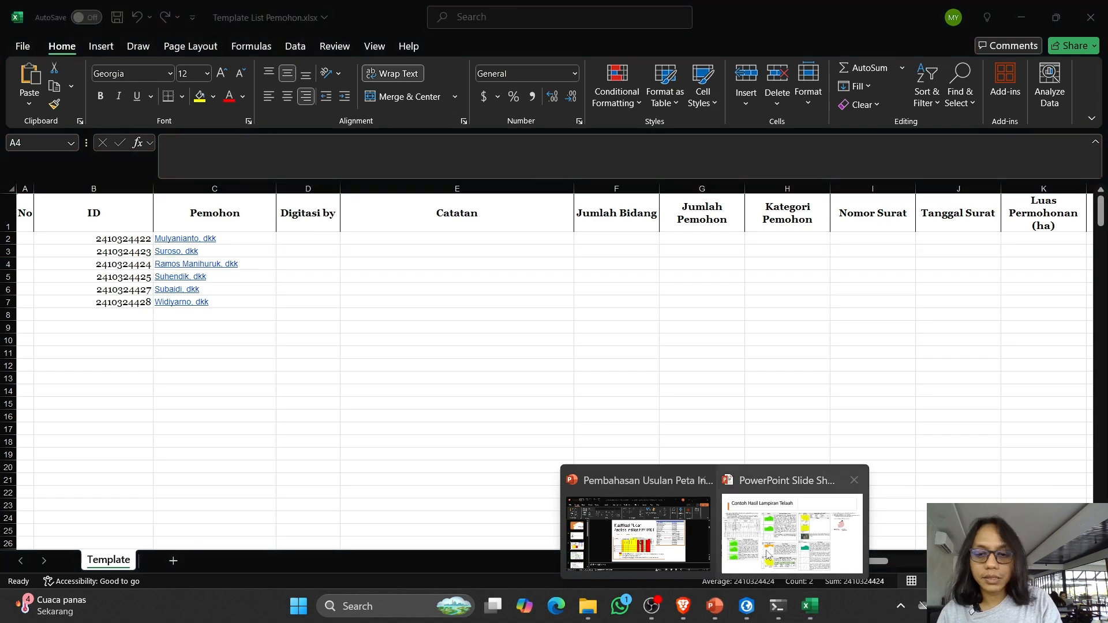
click(814, 540)
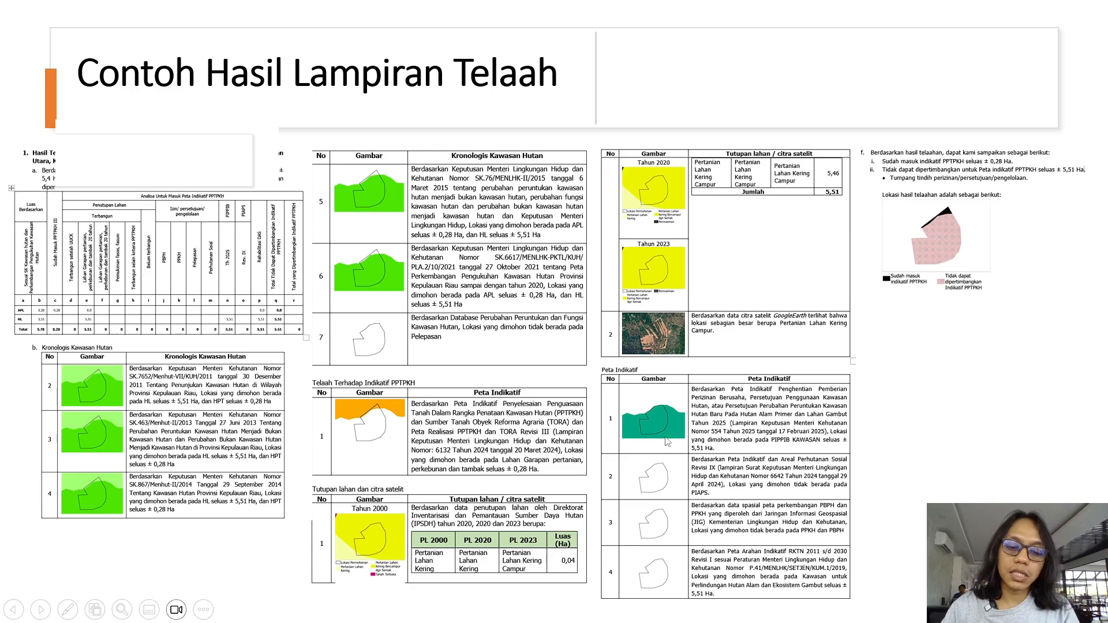
key(alt+Tab)
key(alt+Tab)
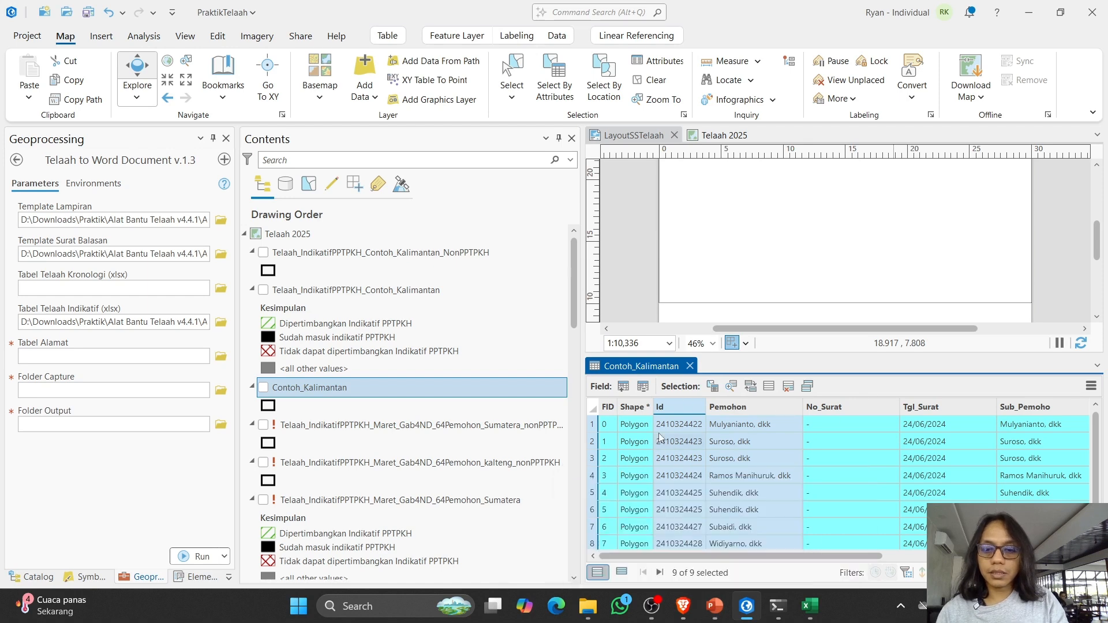
Step: Back in Excel, number the applicant rows 1 to 6 in the No column
click(809, 606)
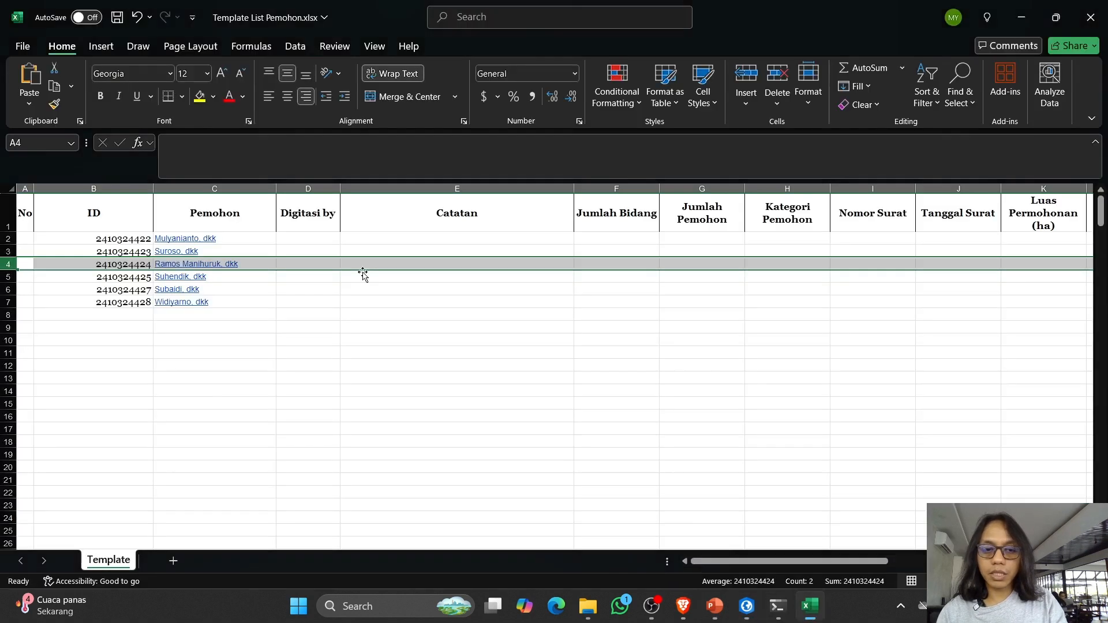
click(23, 235)
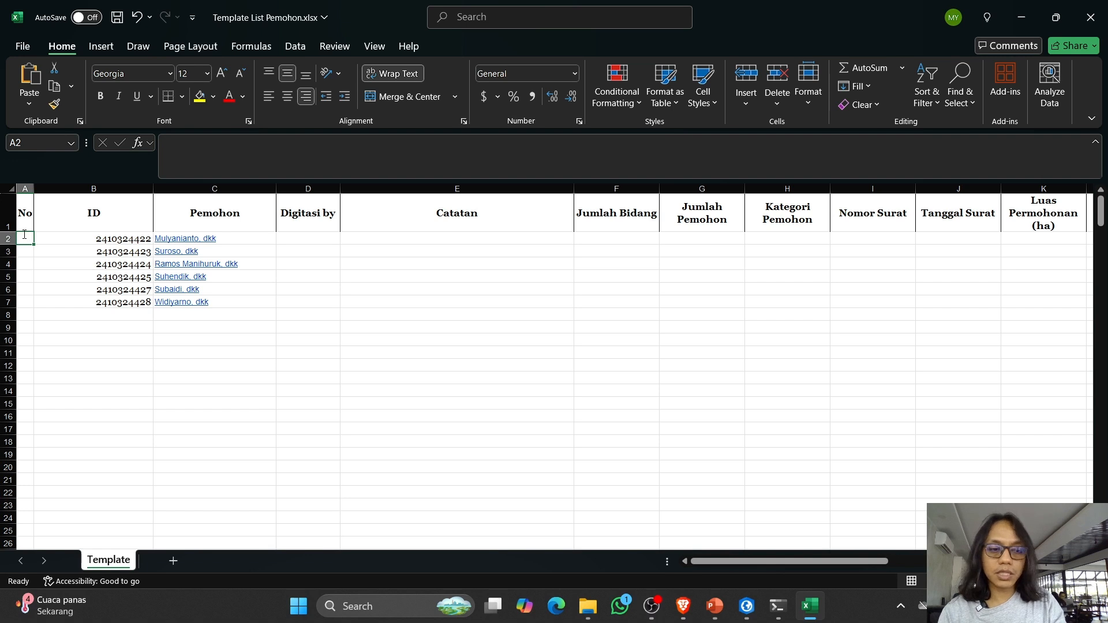
text(1)
key(Return)
text(2)
click(26, 238)
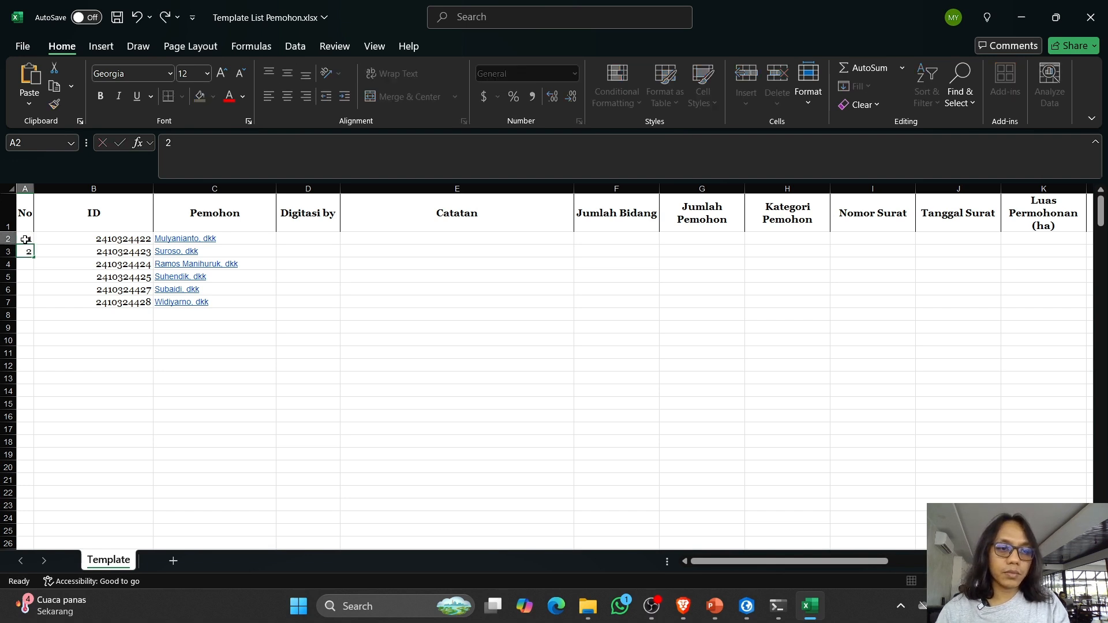
drag(27, 238, 35, 307)
click(316, 373)
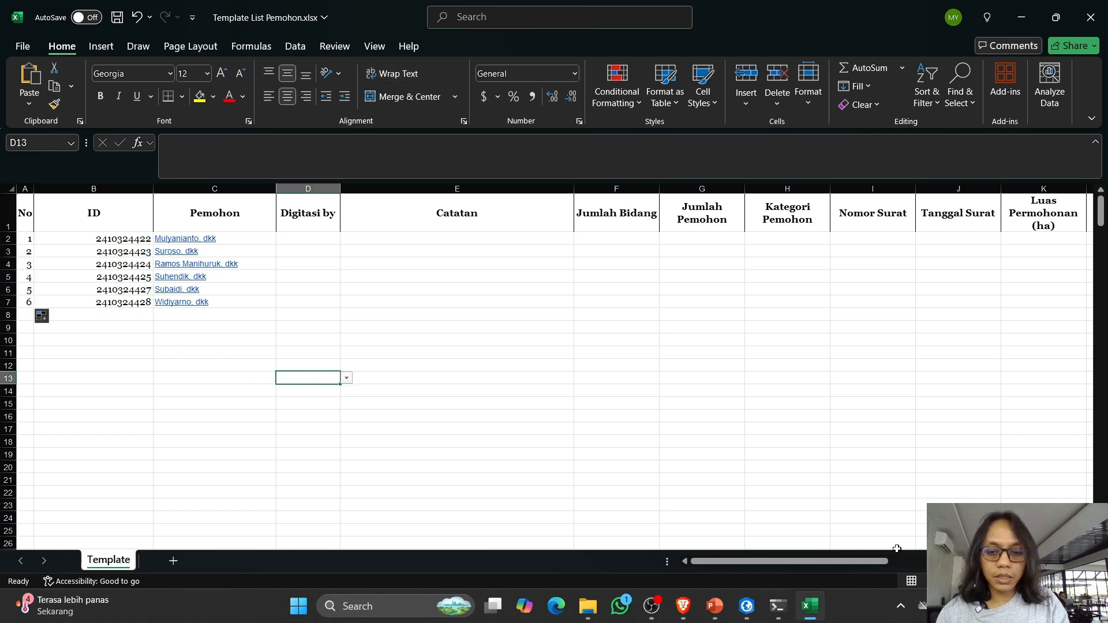
click(683, 500)
Step: Switch to the Brave browser and open surat.pokja.info in a new tab
mouse_move(683, 606)
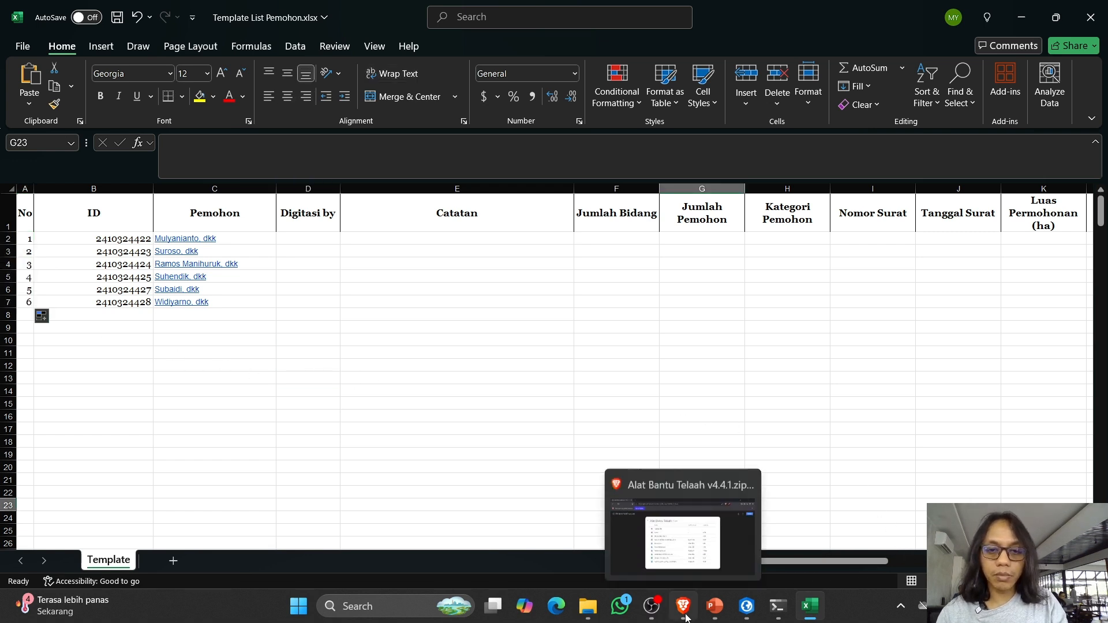
click(713, 577)
click(186, 14)
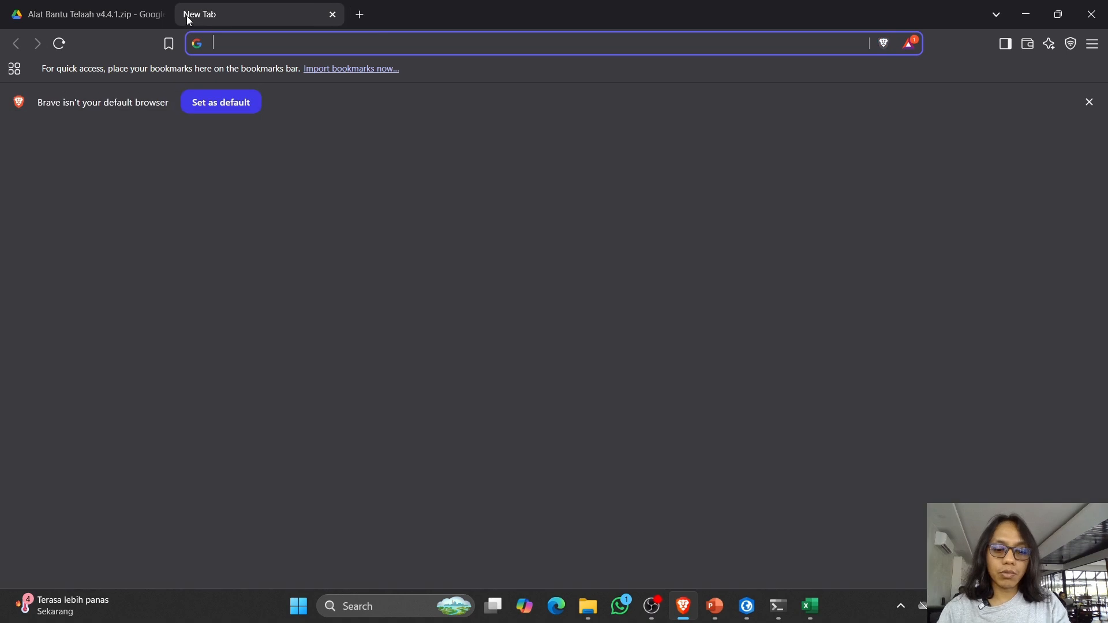
text(surat)
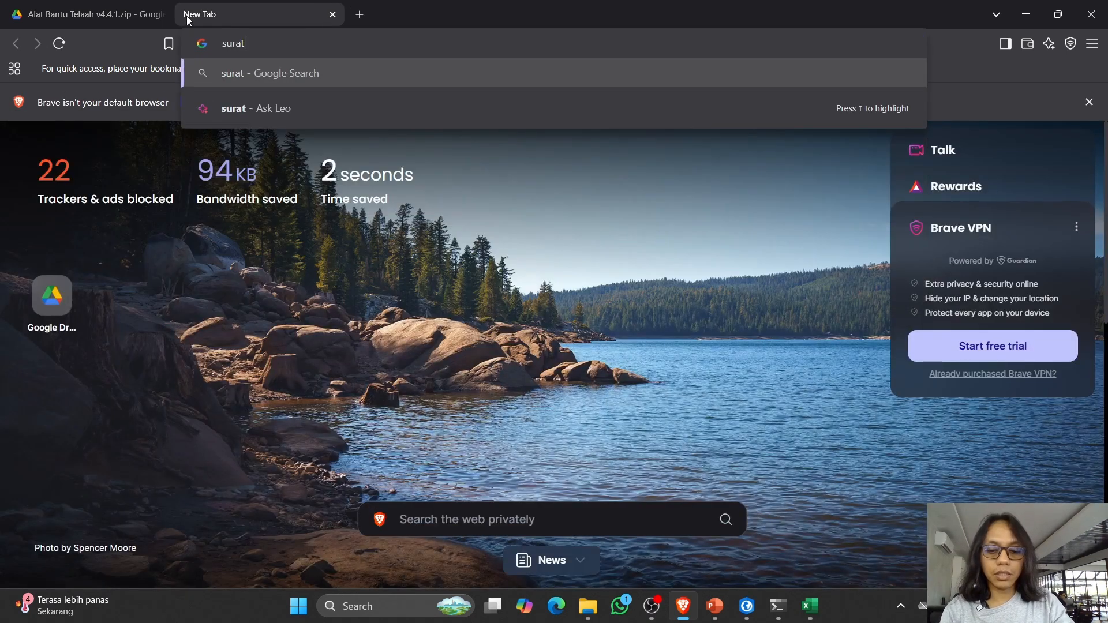
text(.pokja)
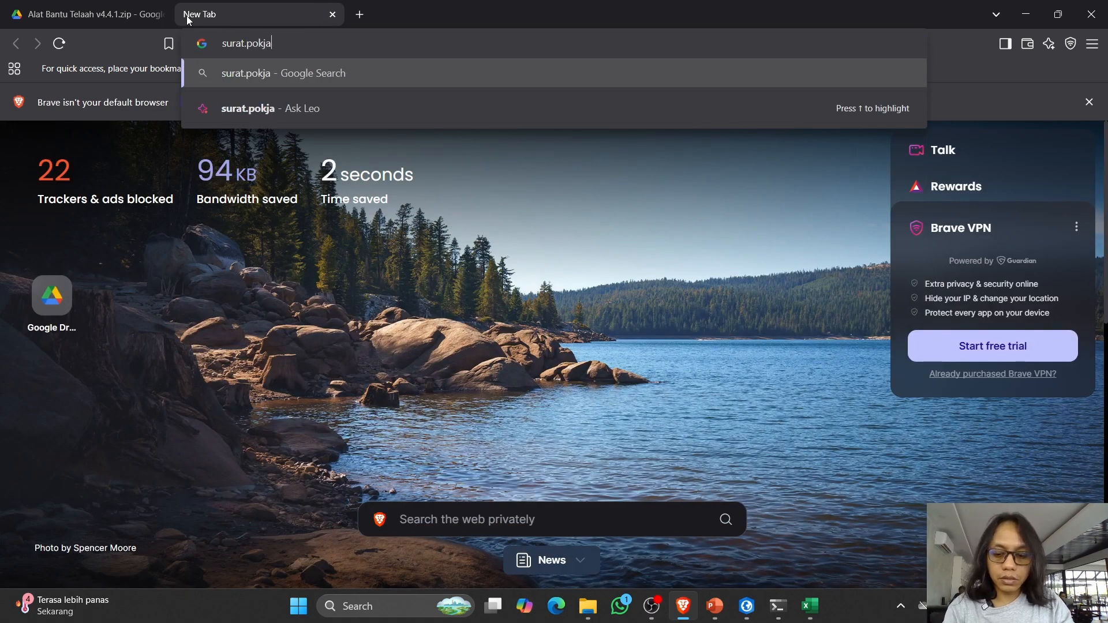
text(.info)
key(Return)
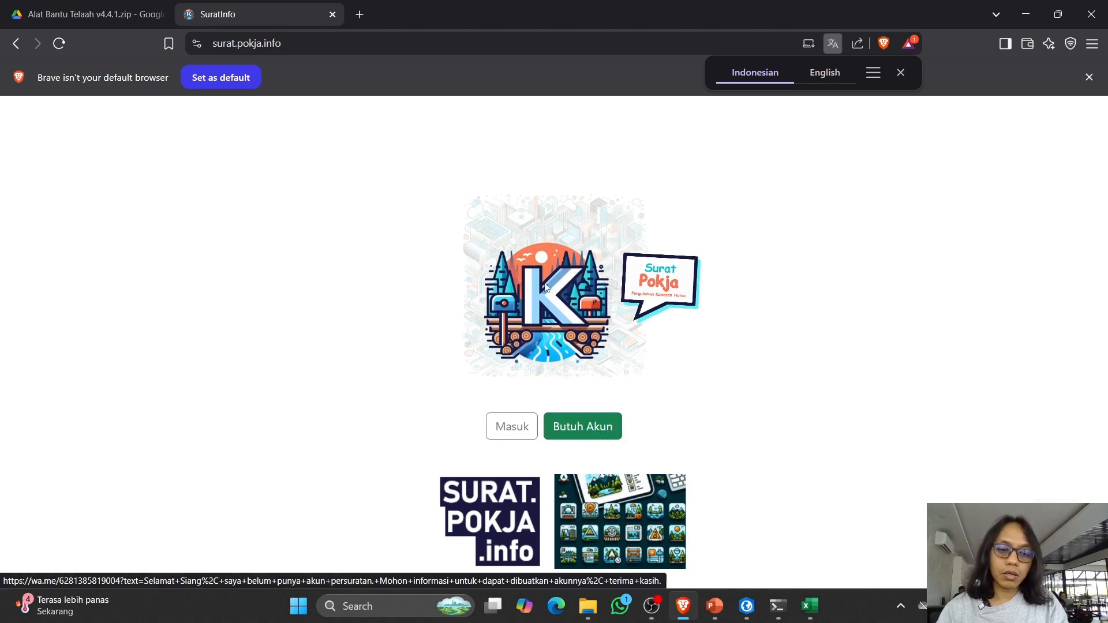
Step: Log in to surat.pokja.info with the account username and password, glancing at the Excel template's letter columns along the way
click(508, 433)
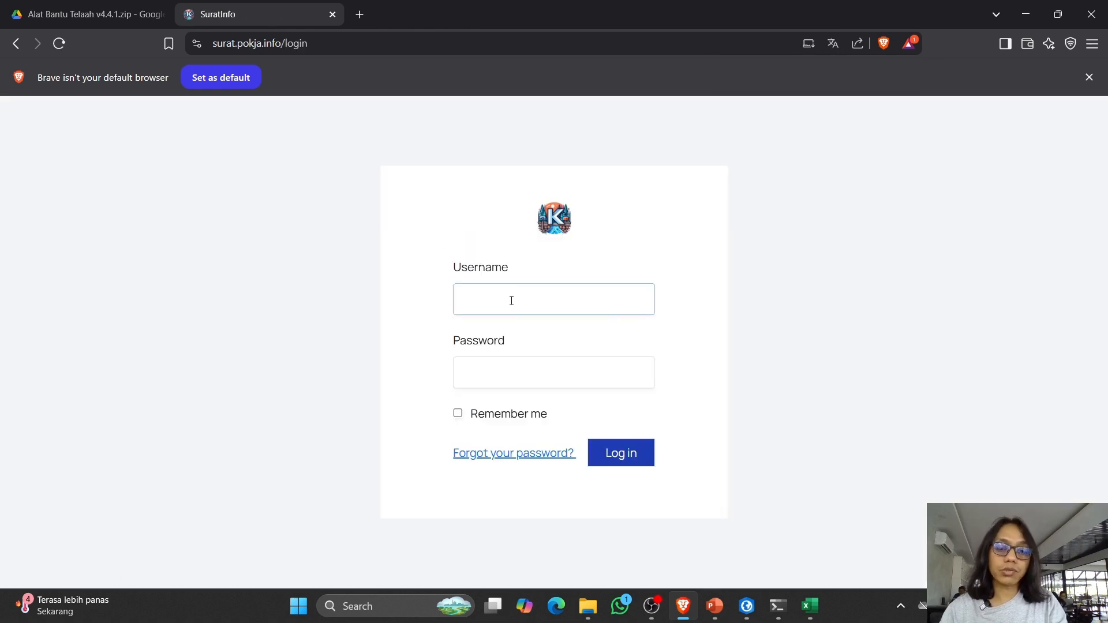
text(n)
key(Tab)
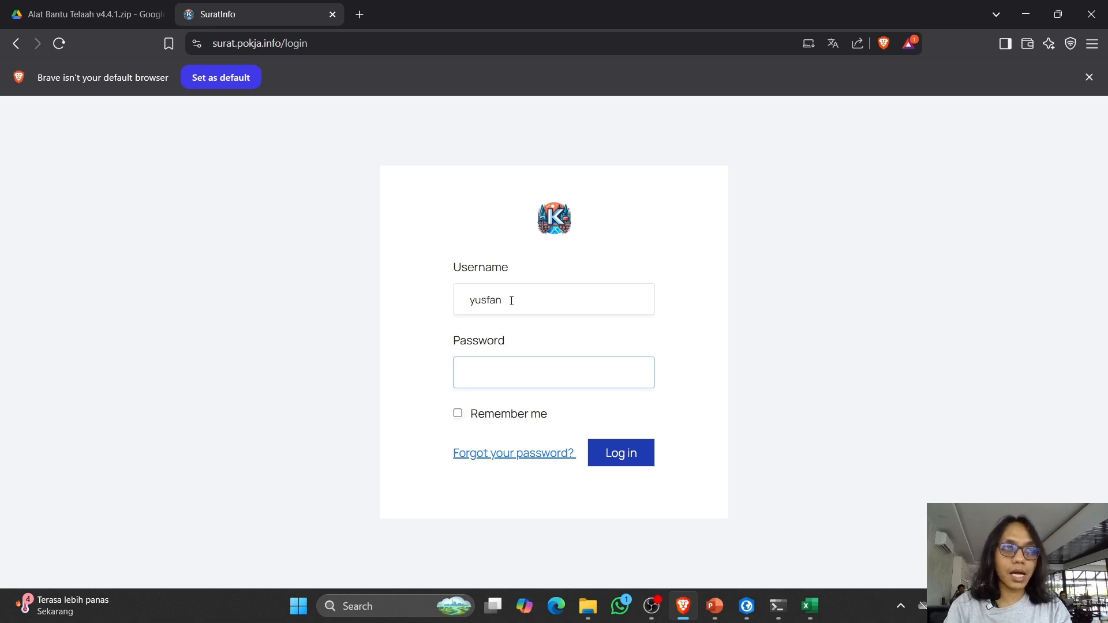
click(810, 606)
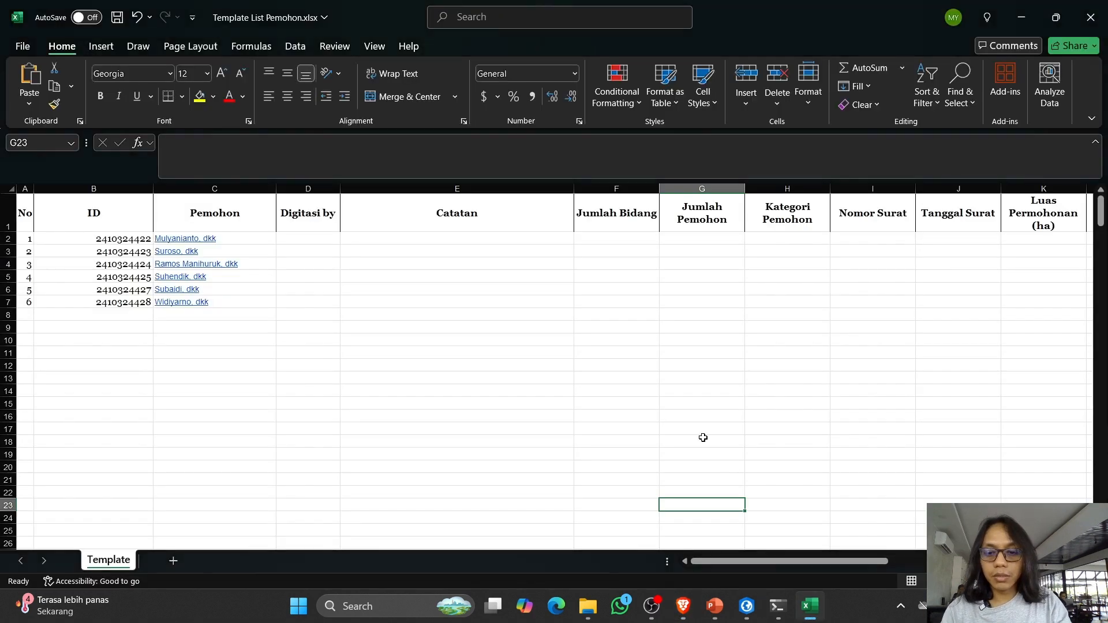
drag(415, 252, 981, 251)
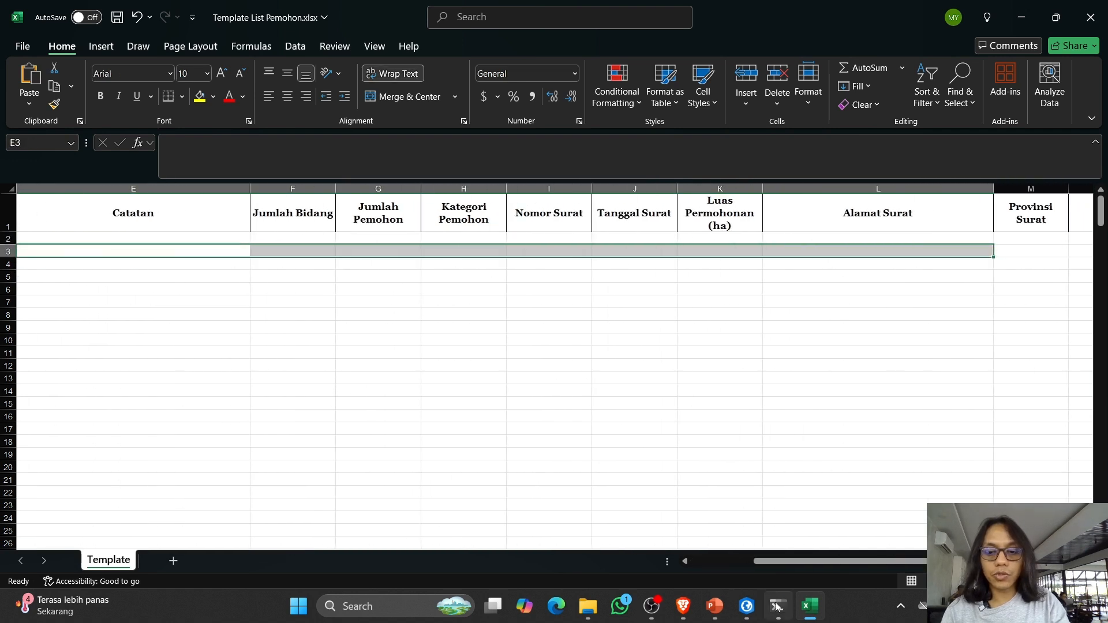
mouse_move(747, 606)
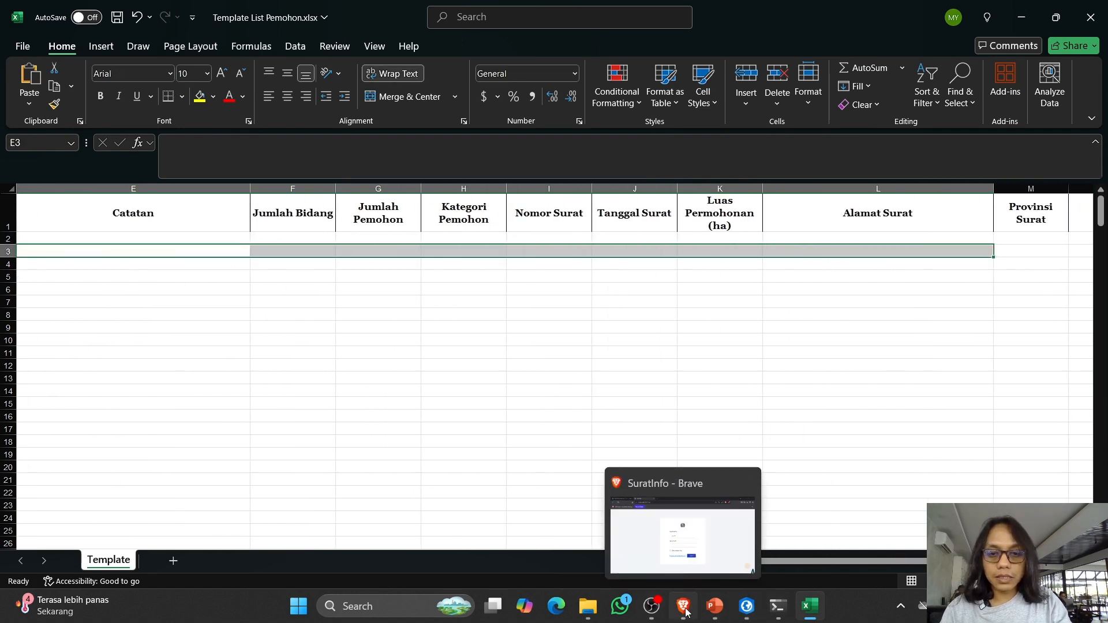
click(686, 484)
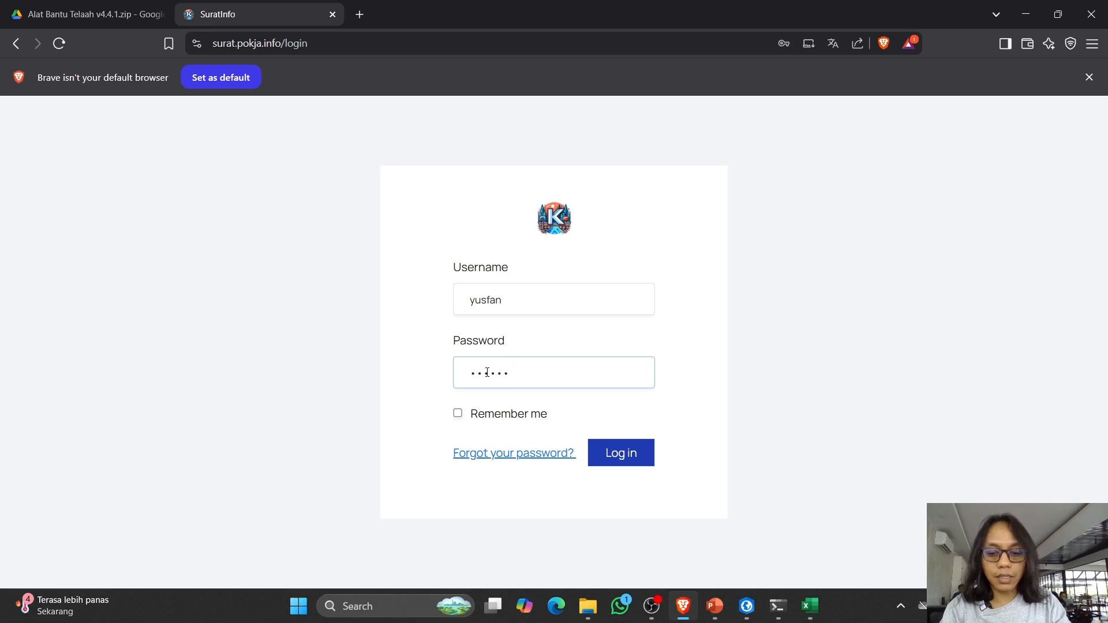
key(Return)
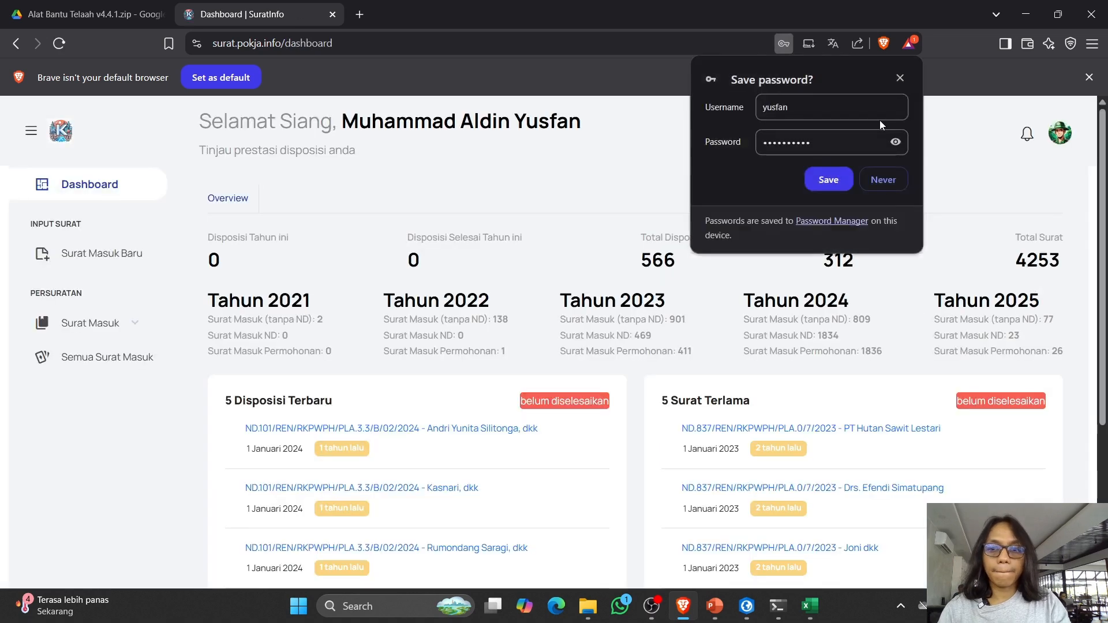
Step: Dismiss the offer to save the password and open the Disposisi list under Surat Masuk
click(97, 258)
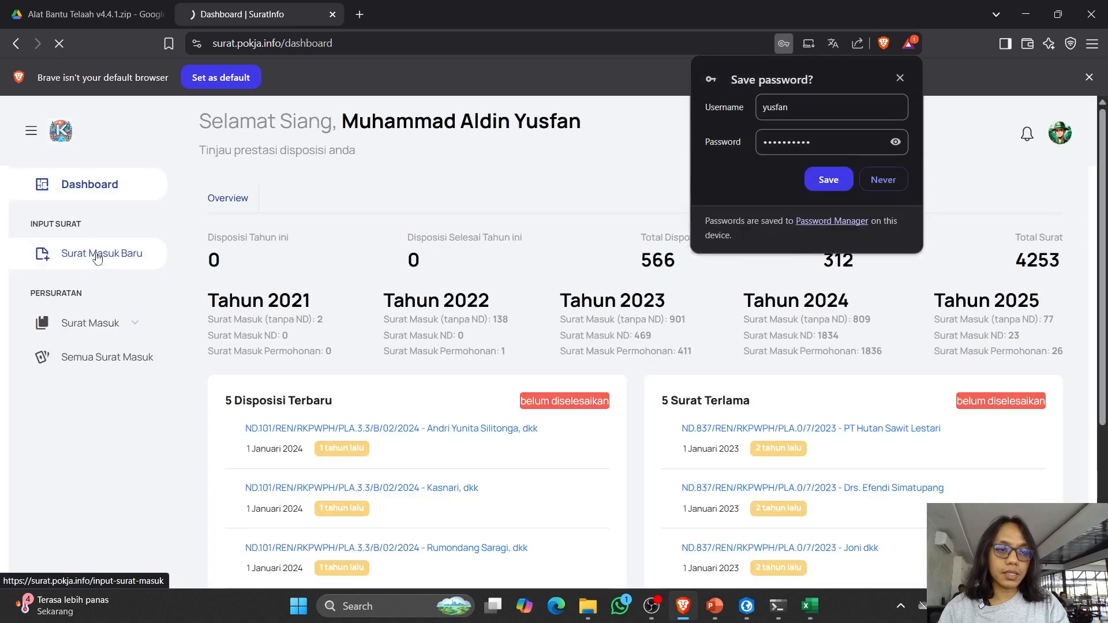
click(107, 329)
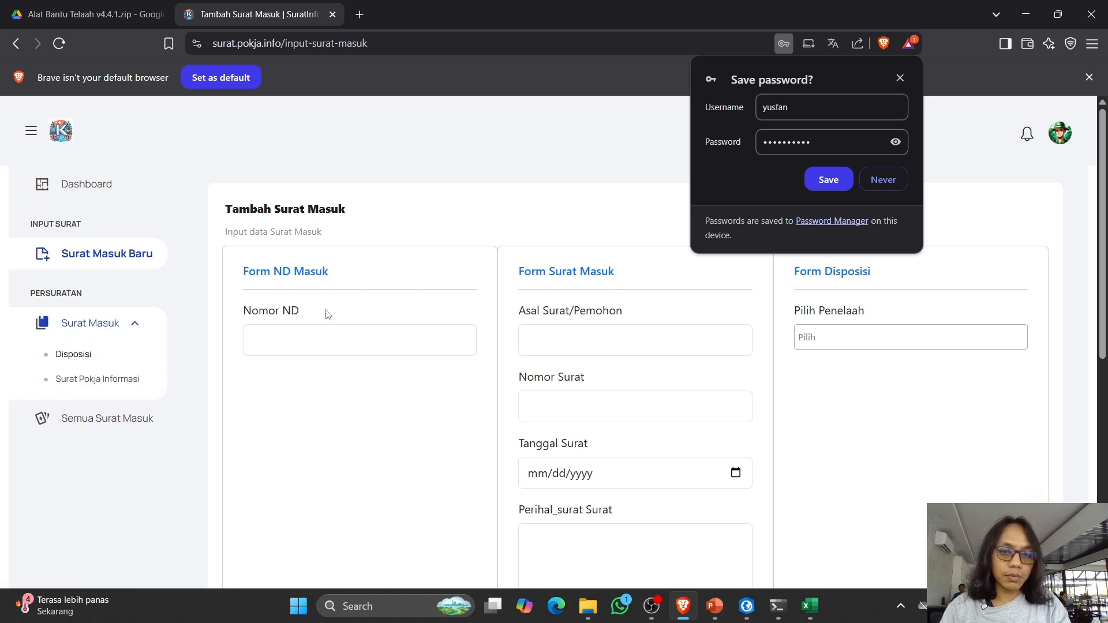
click(900, 78)
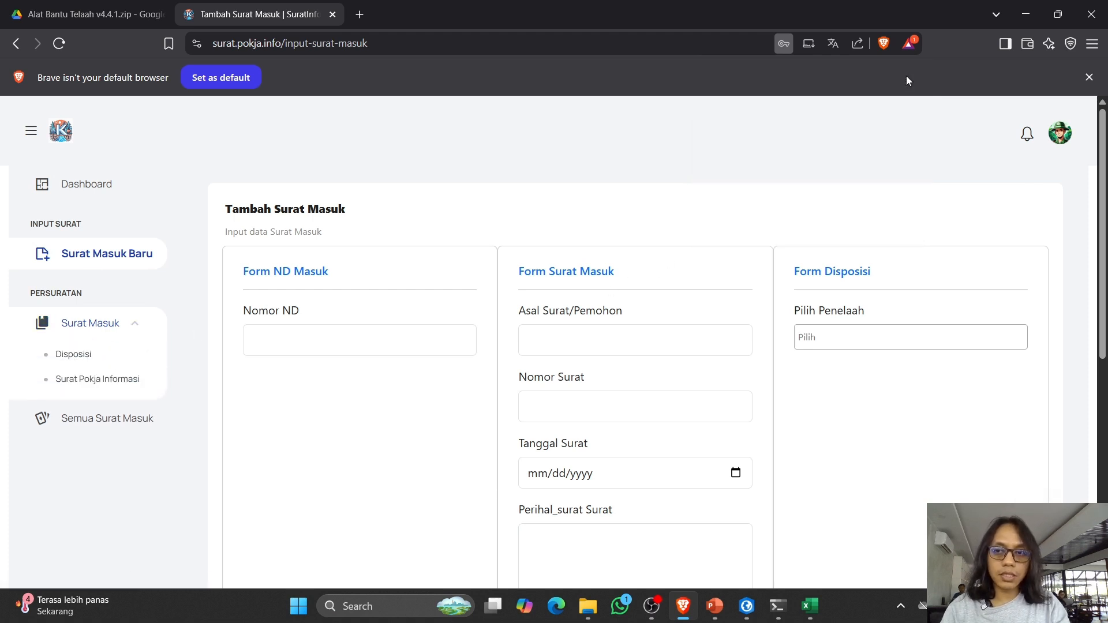
click(72, 356)
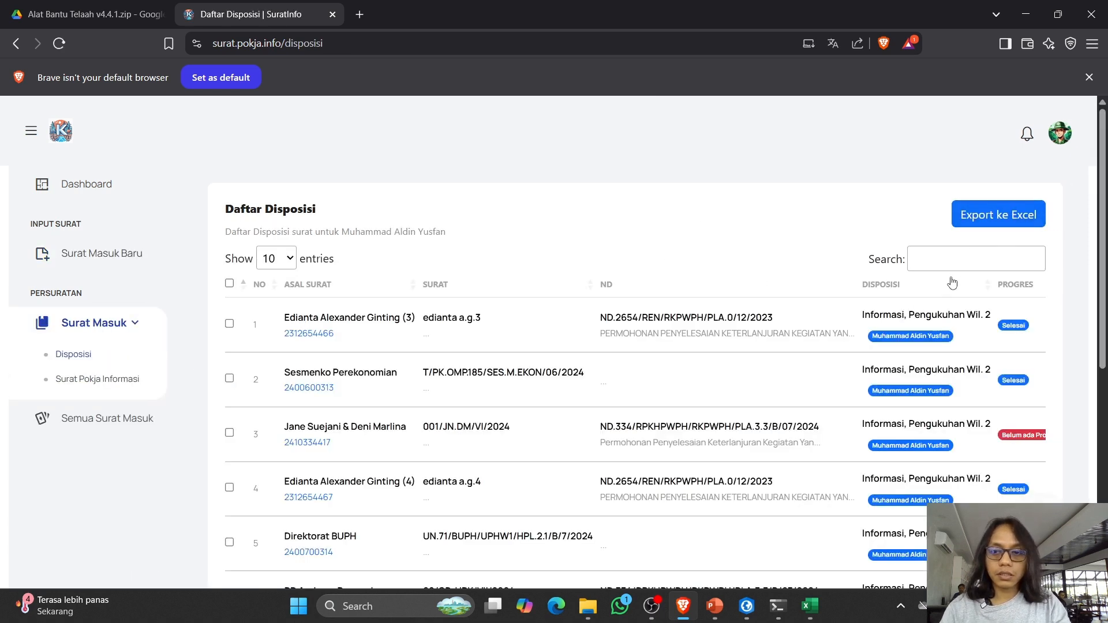
Step: Shrink the browser window, switch to ArcGIS Pro and examine the Id and Pemohon fields of the Contoh_Kalimantan table
drag(865, 15, 297, 205)
drag(180, 171, 329, 53)
click(747, 606)
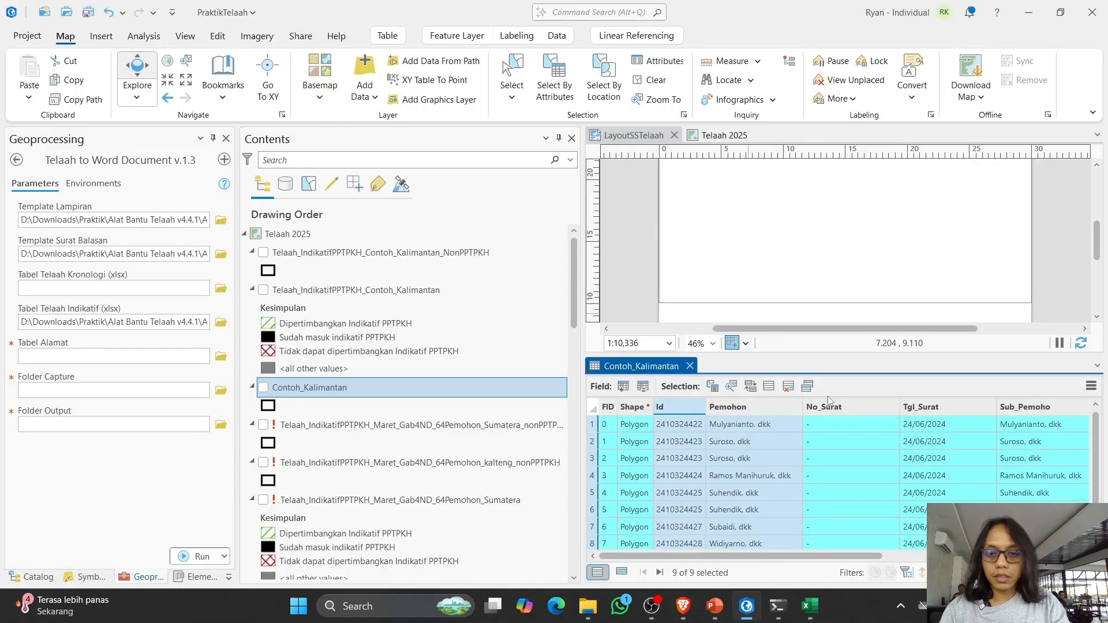
scroll(707, 473, down, 2)
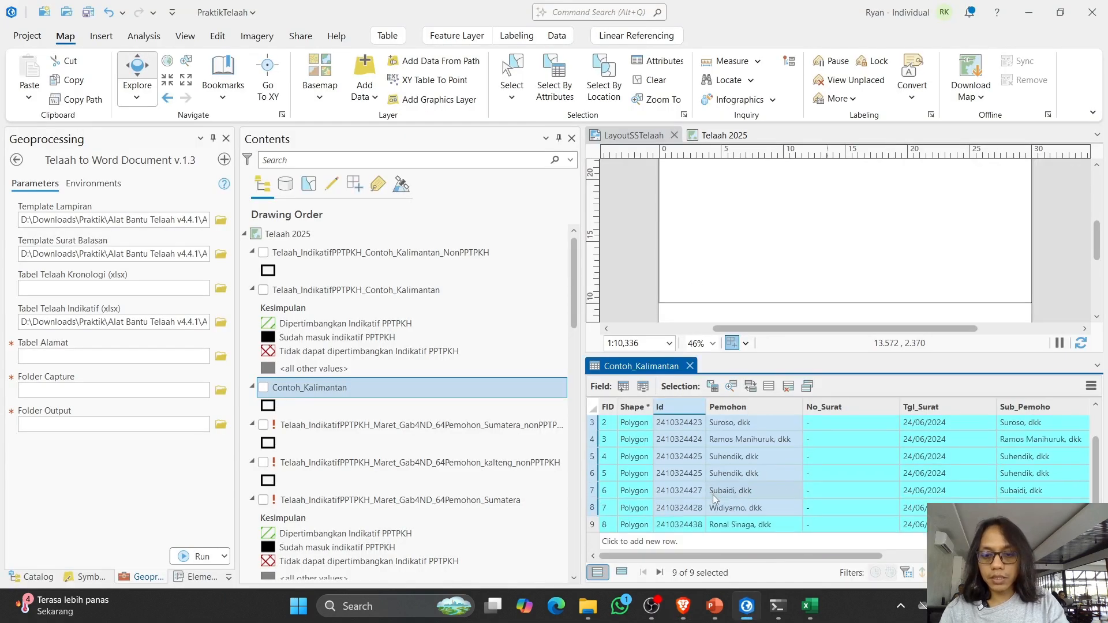
scroll(717, 506, up, 2)
Step: Switch to Excel and close Template List Pemohon.xlsx without saving the changes
click(810, 606)
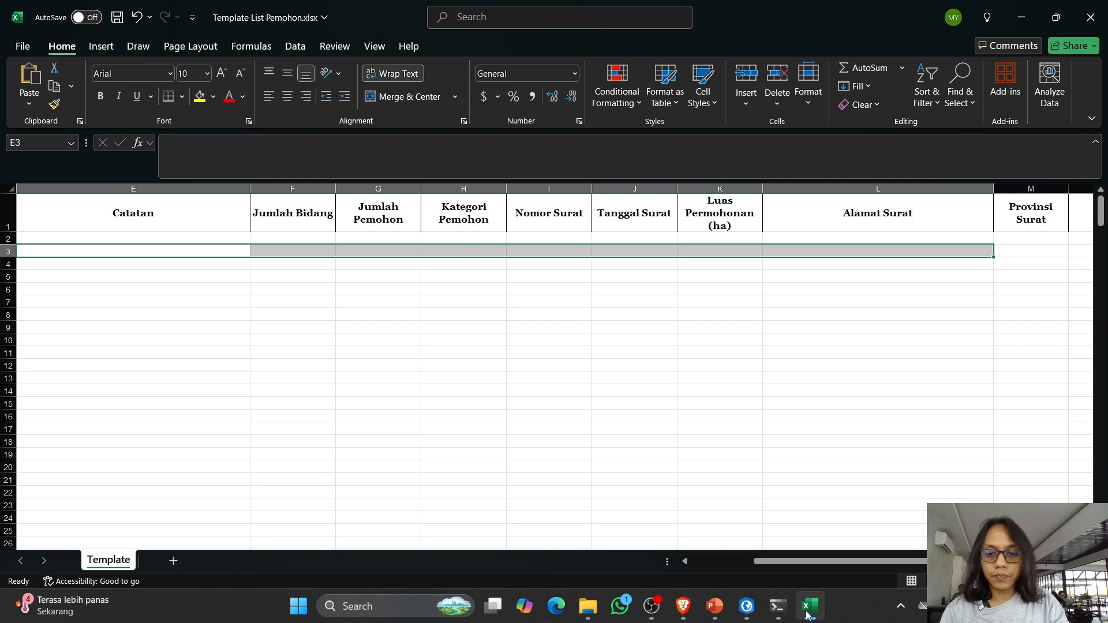
click(1090, 17)
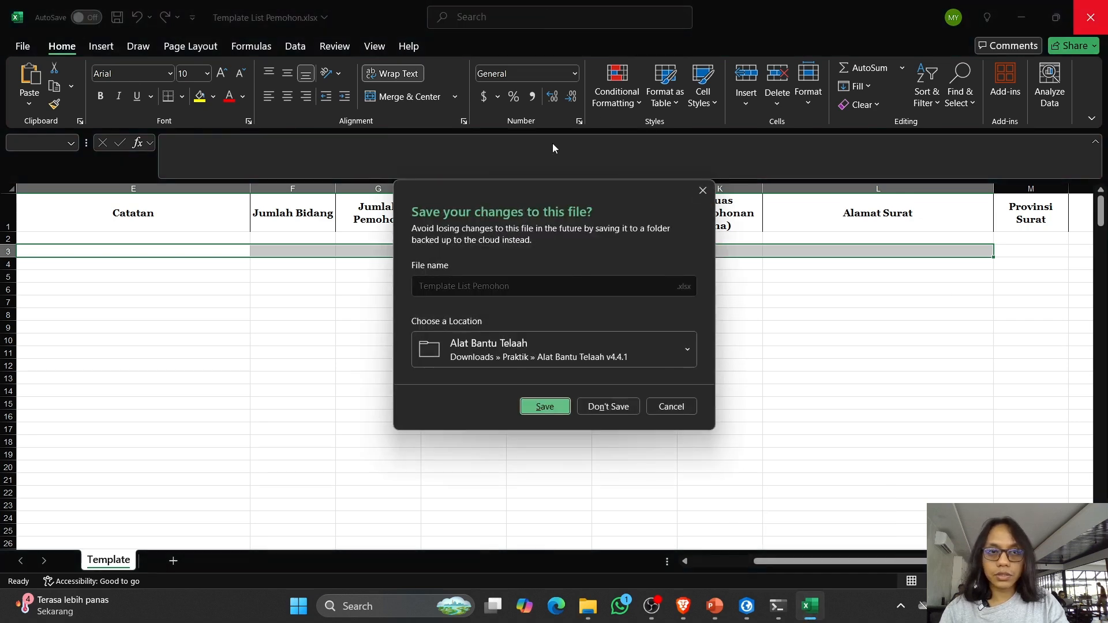
click(615, 406)
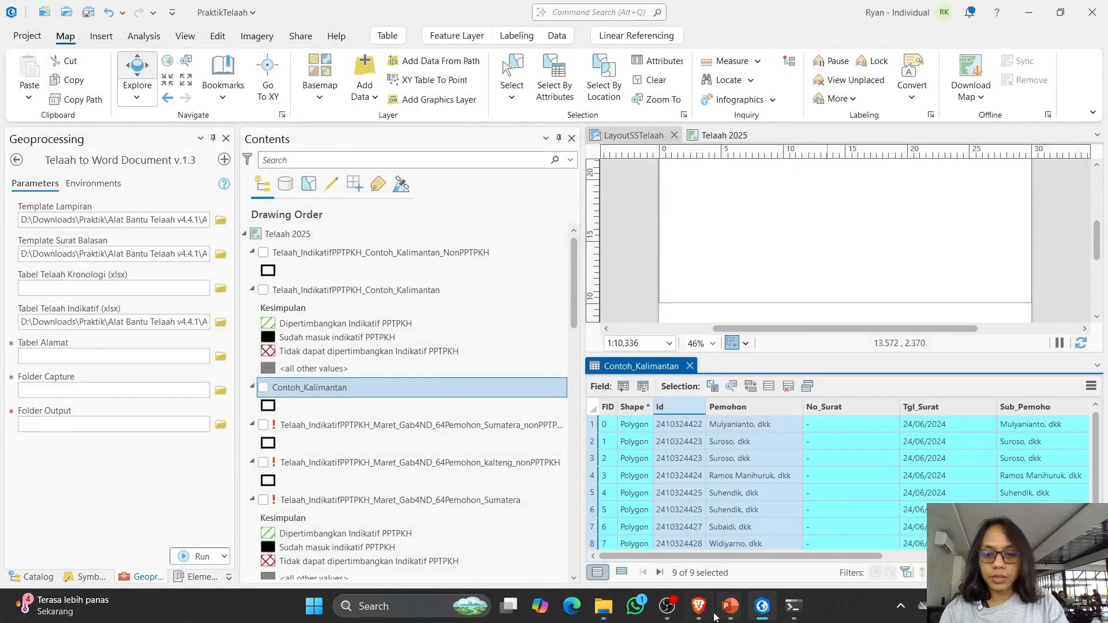
Step: Switch to Brave, place its window beside the Contoh_Kalimantan table and show 25 entries in Daftar Disposisi
click(699, 606)
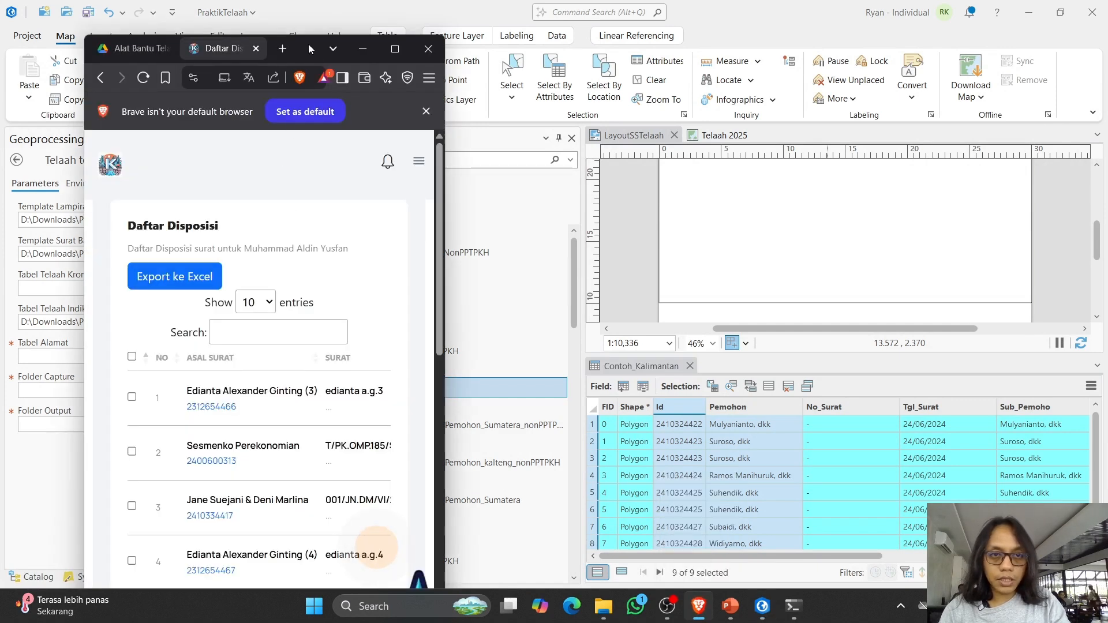
drag(308, 44, 300, 18)
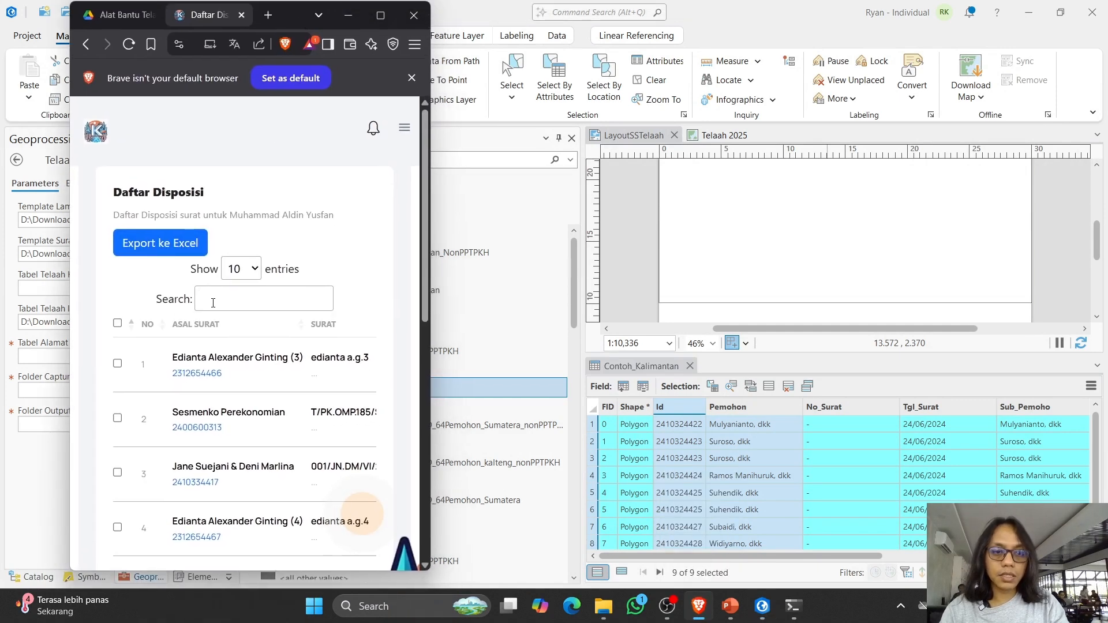
click(242, 269)
click(239, 310)
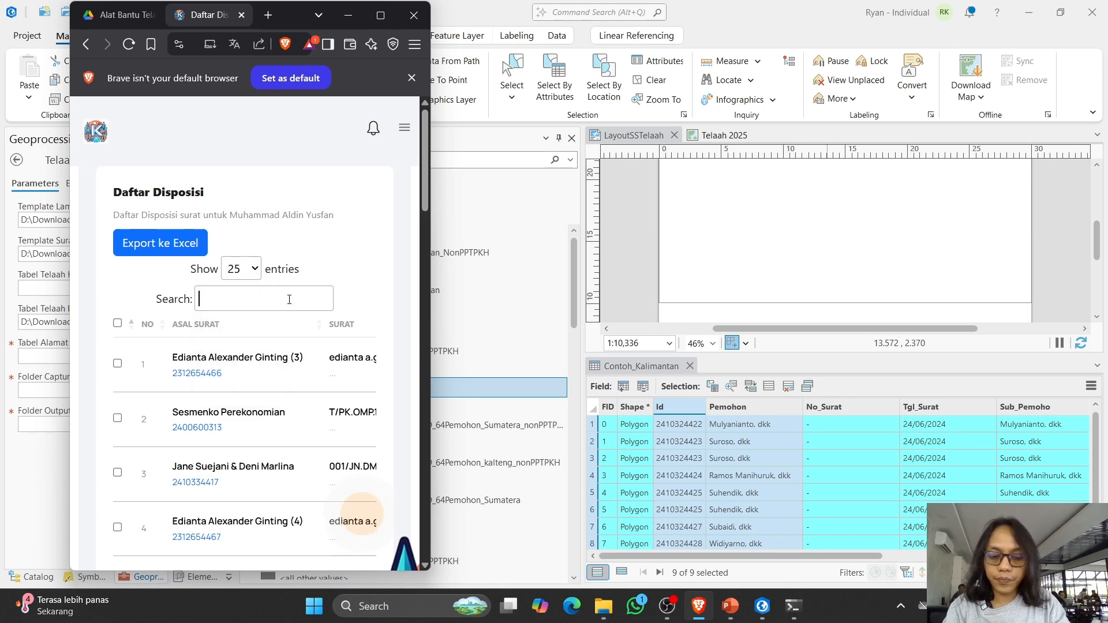
Step: Search the Daftar Disposisi for the shared ID prefix 2410324
text(4)
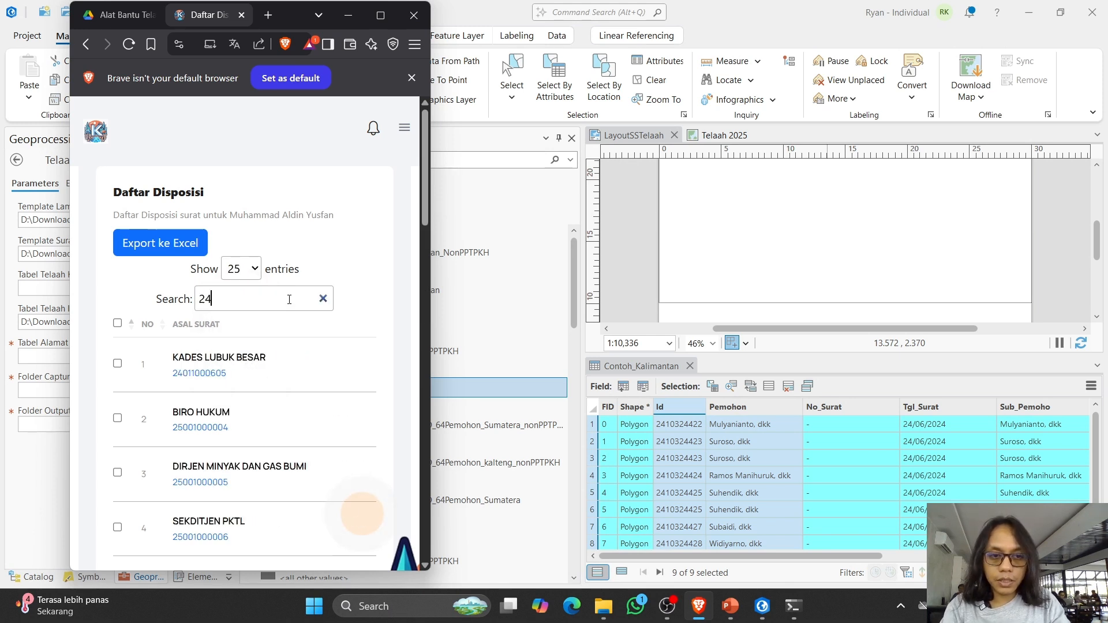
text(1032)
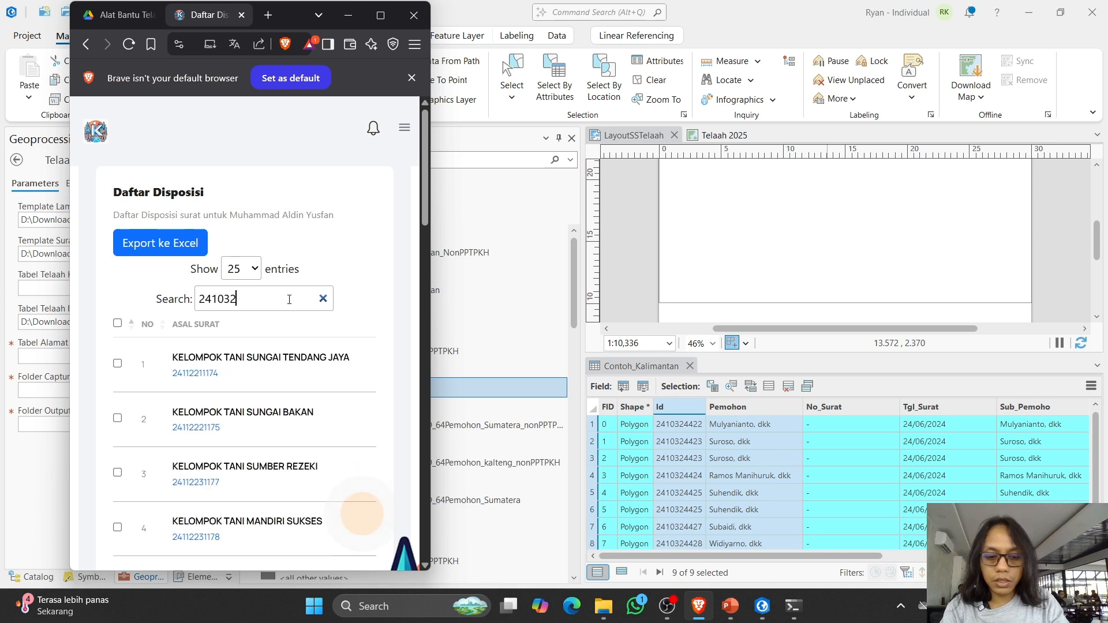
text(4)
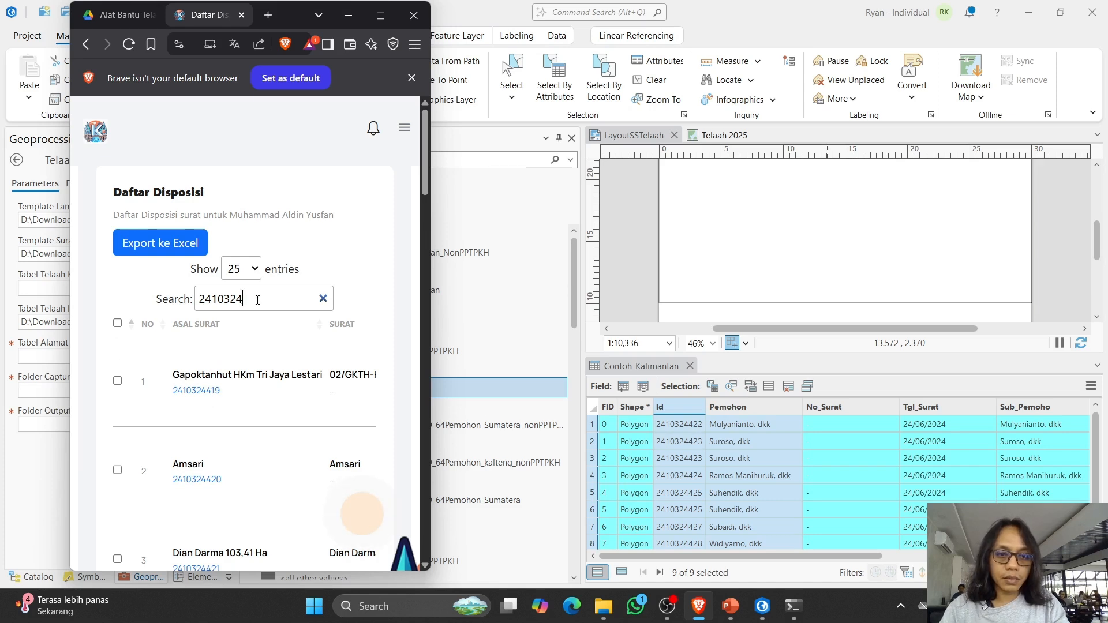
drag(257, 299, 229, 294)
scroll(230, 323, down, 1)
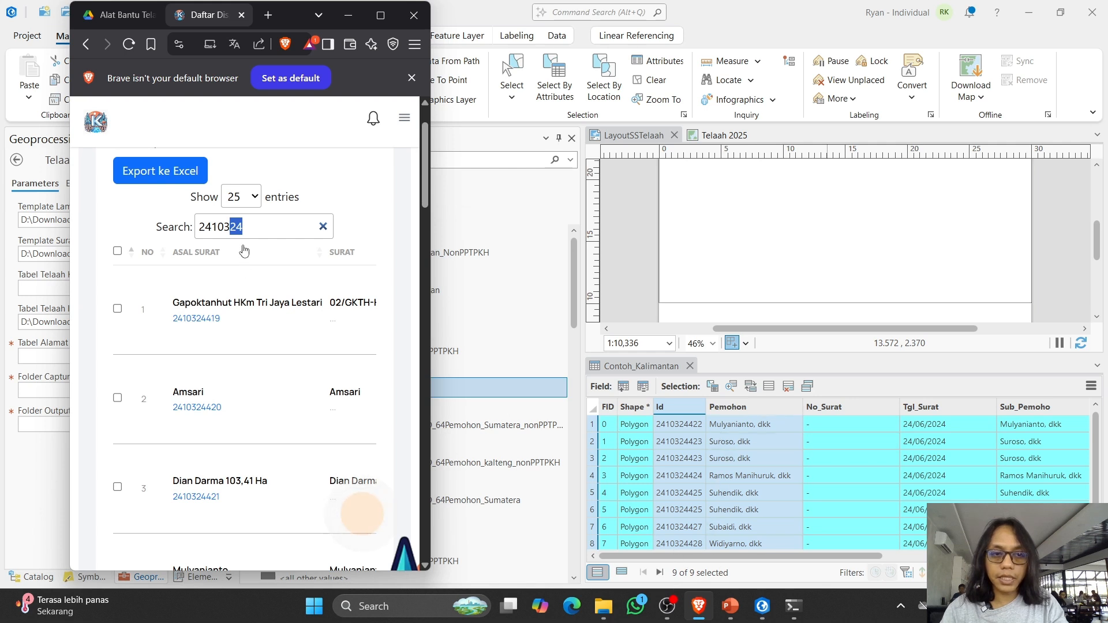
drag(224, 226, 249, 232)
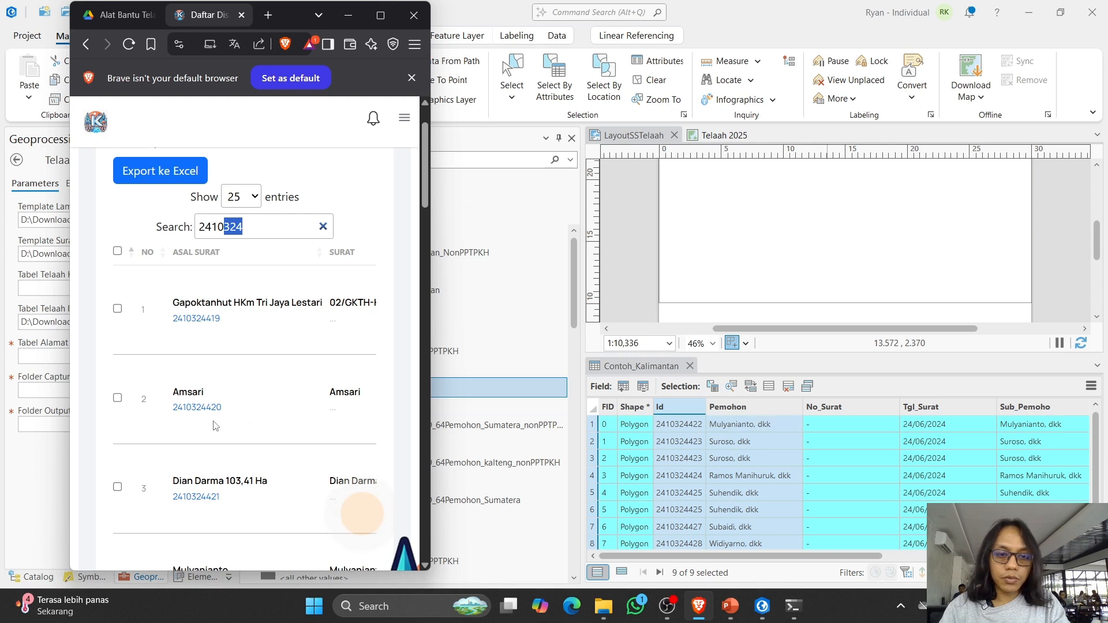
Step: Tick the letters whose IDs match the Contoh_Kalimantan table, ending in 422, 423, 424, 425, 427, 428 and 438
scroll(215, 426, down, 2)
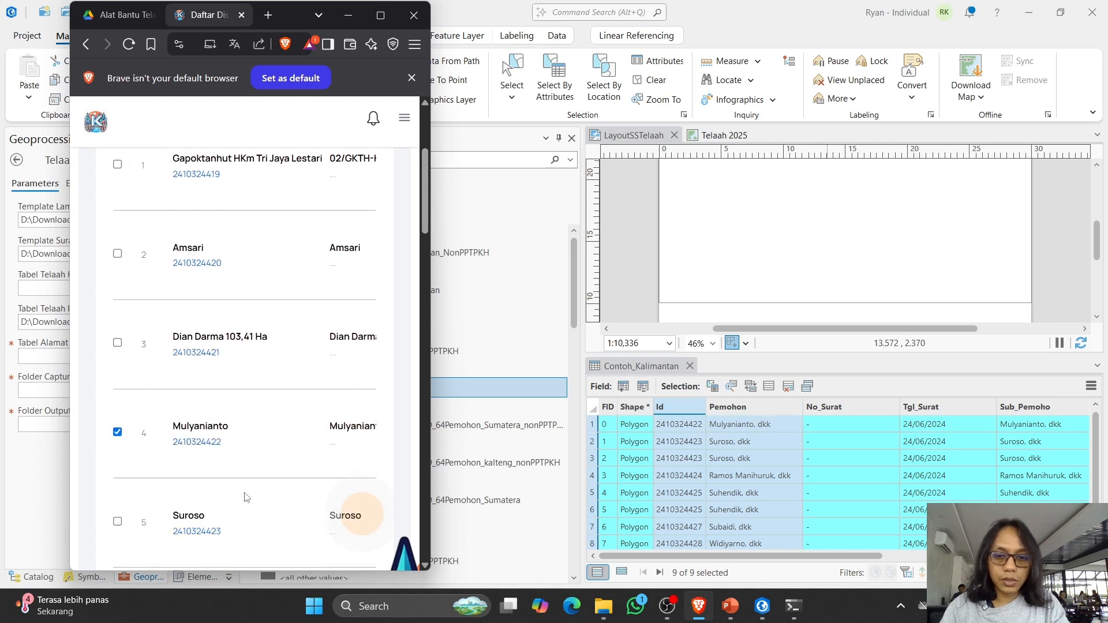
click(118, 523)
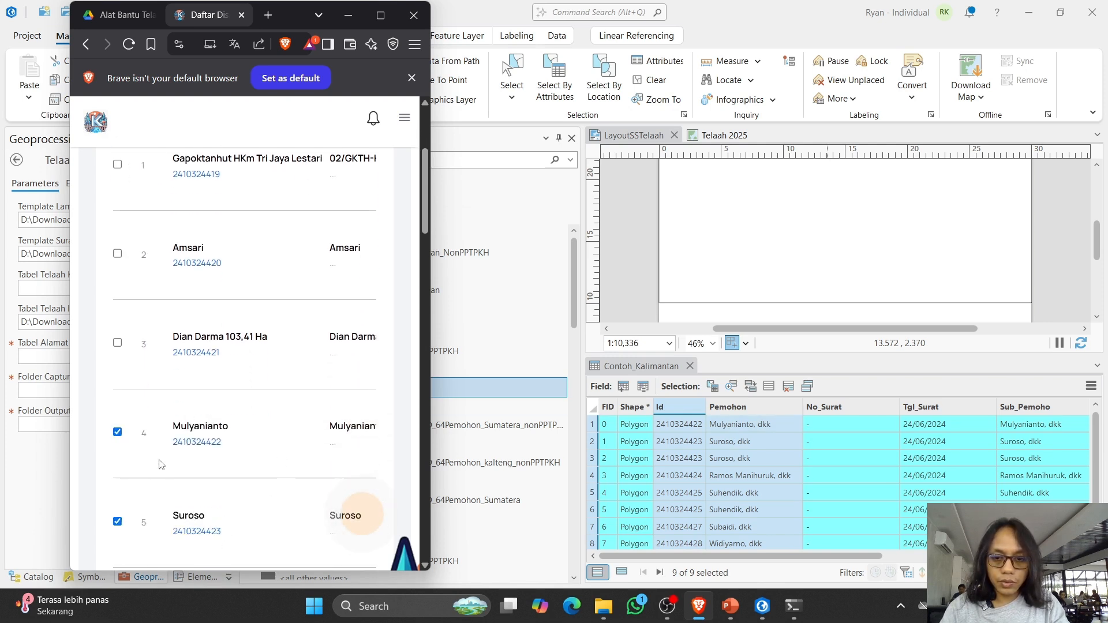
scroll(130, 467, down, 2)
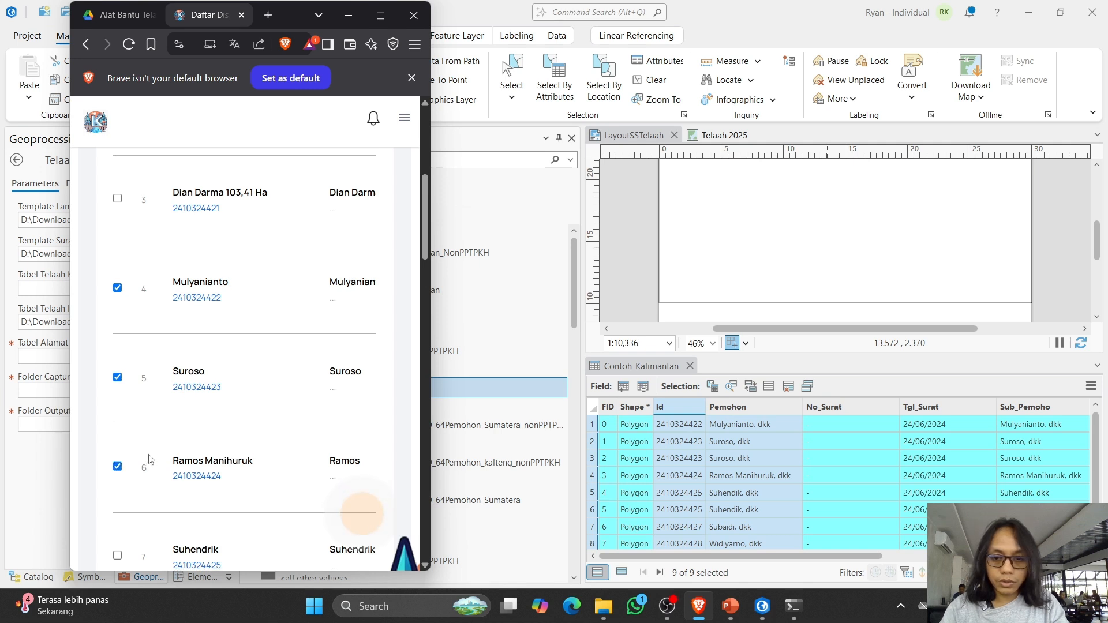
scroll(149, 458, down, 2)
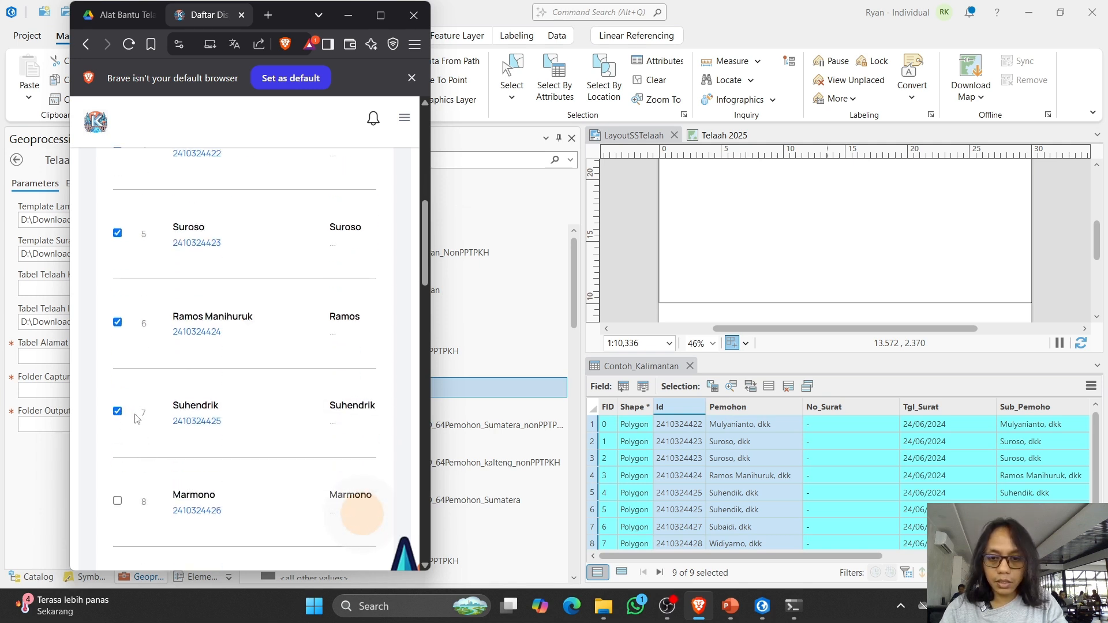
scroll(136, 417, down, 2)
scroll(259, 439, down, 2)
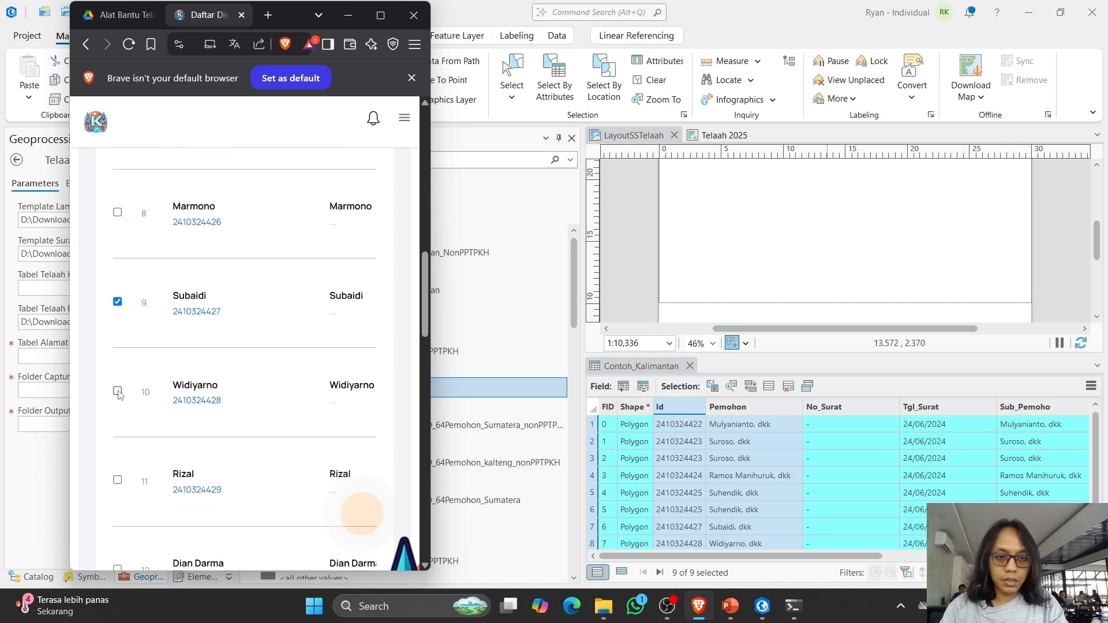
scroll(887, 470, down, 2)
scroll(256, 427, down, 8)
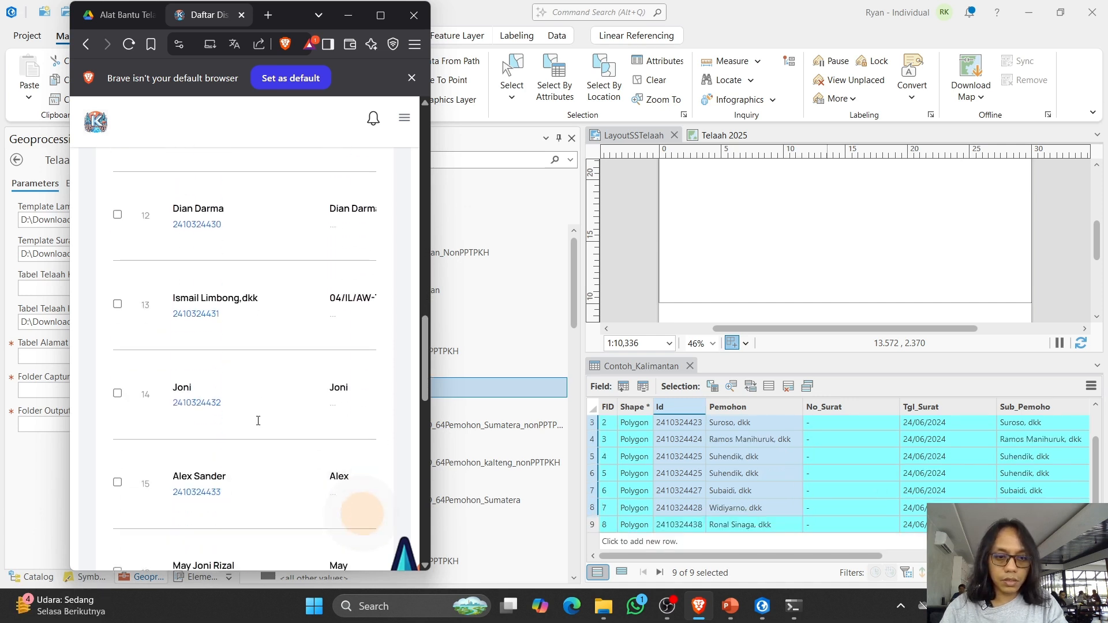
scroll(256, 427, down, 4)
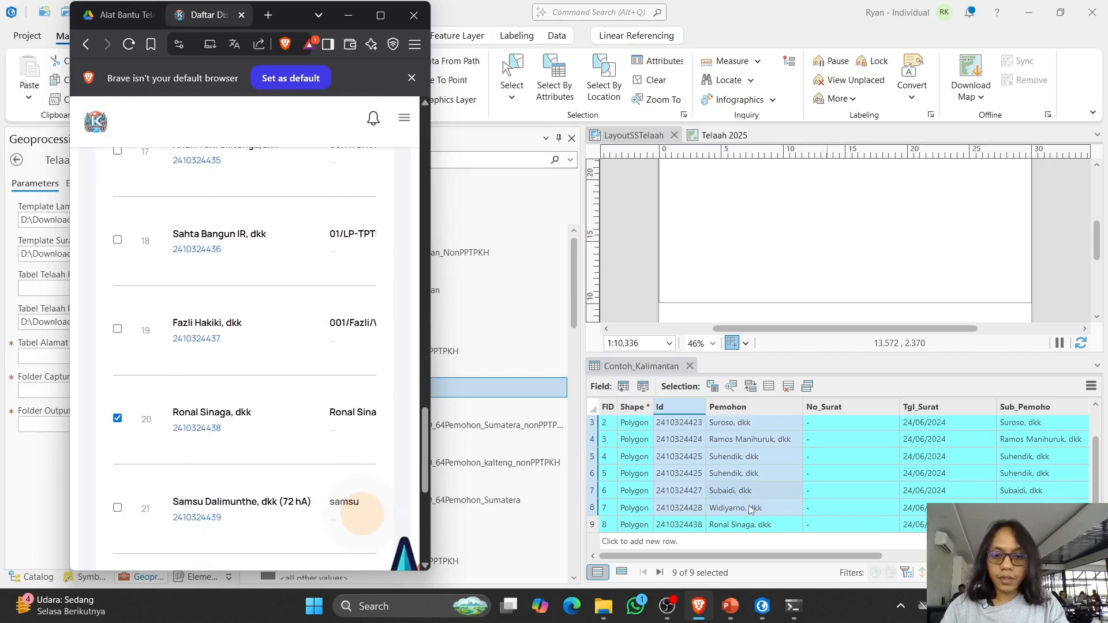
Step: Export the ticked letters to Excel, saving ListPemohon_20250517_121429.xlsx in the HasilTelaah25 folder under Alat Bantu Telaah
scroll(185, 371, up, 20)
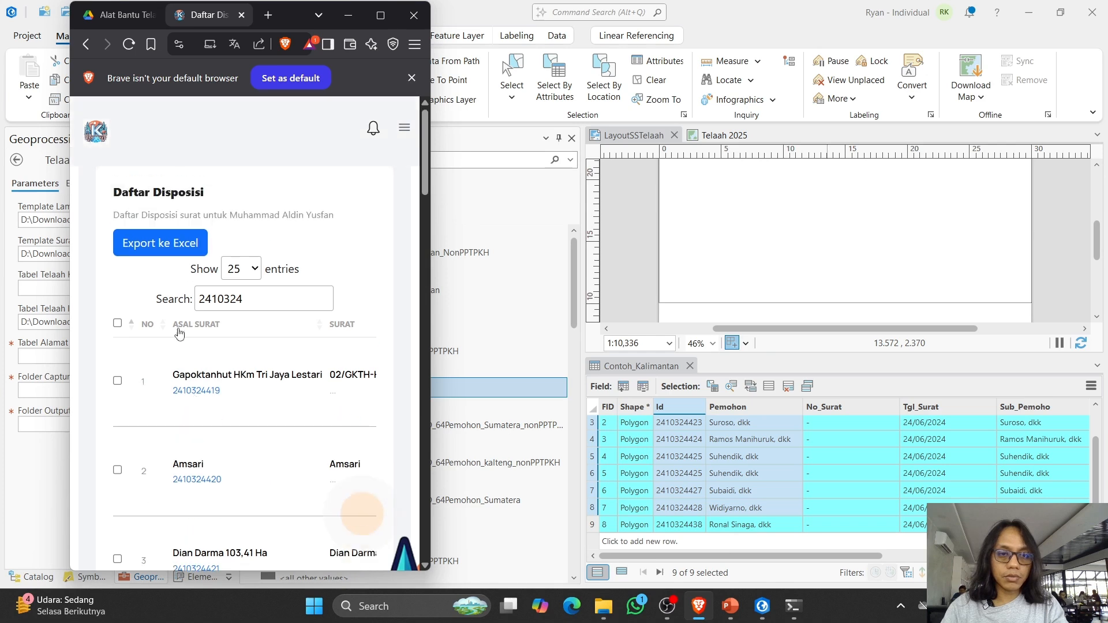
scroll(191, 396, down, 3)
scroll(191, 396, down, 1)
scroll(181, 501, up, 6)
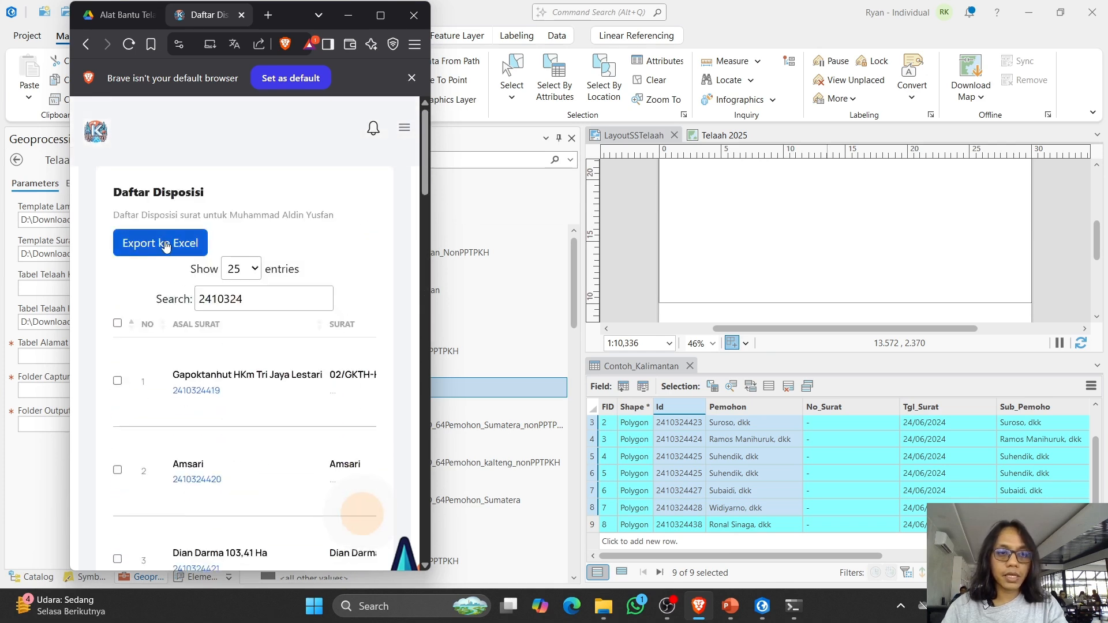
click(166, 244)
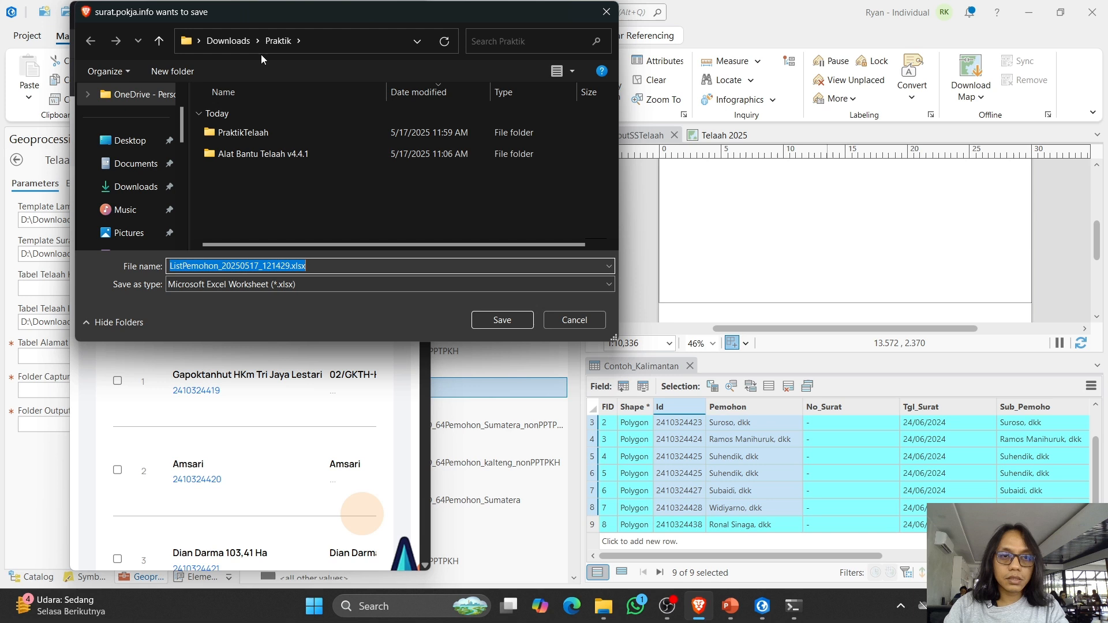
double_click(242, 132)
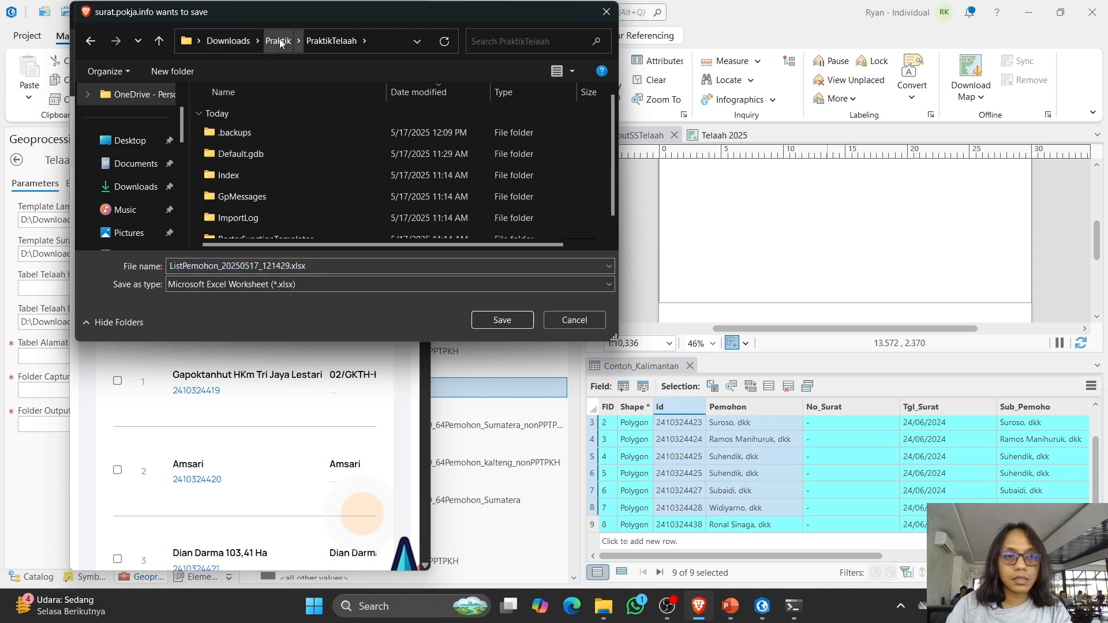
click(279, 40)
double_click(254, 132)
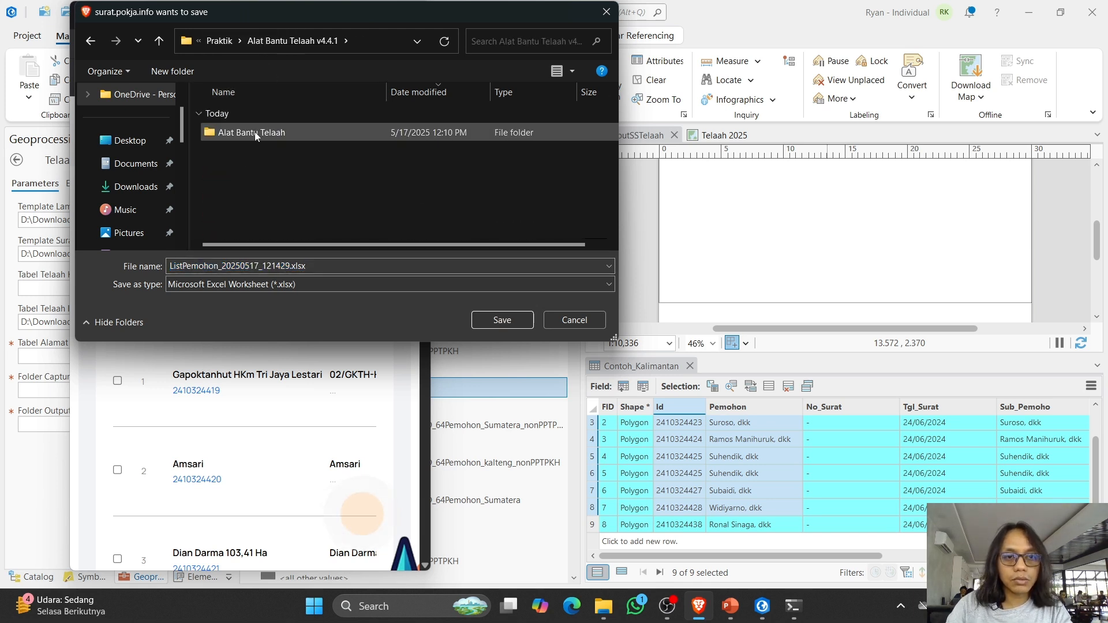
double_click(257, 132)
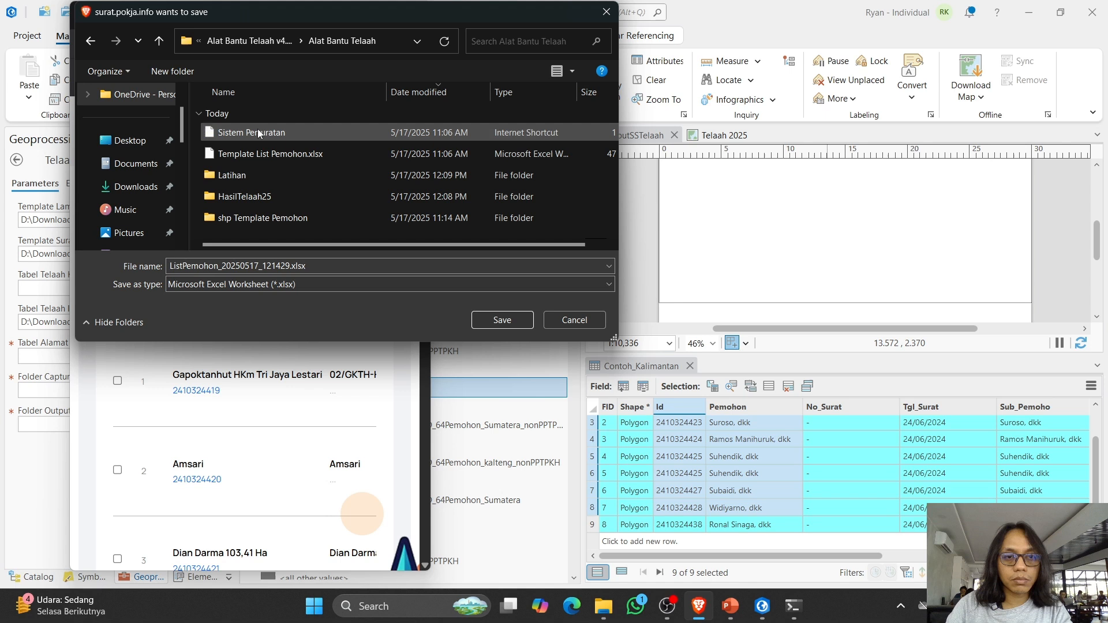
double_click(247, 198)
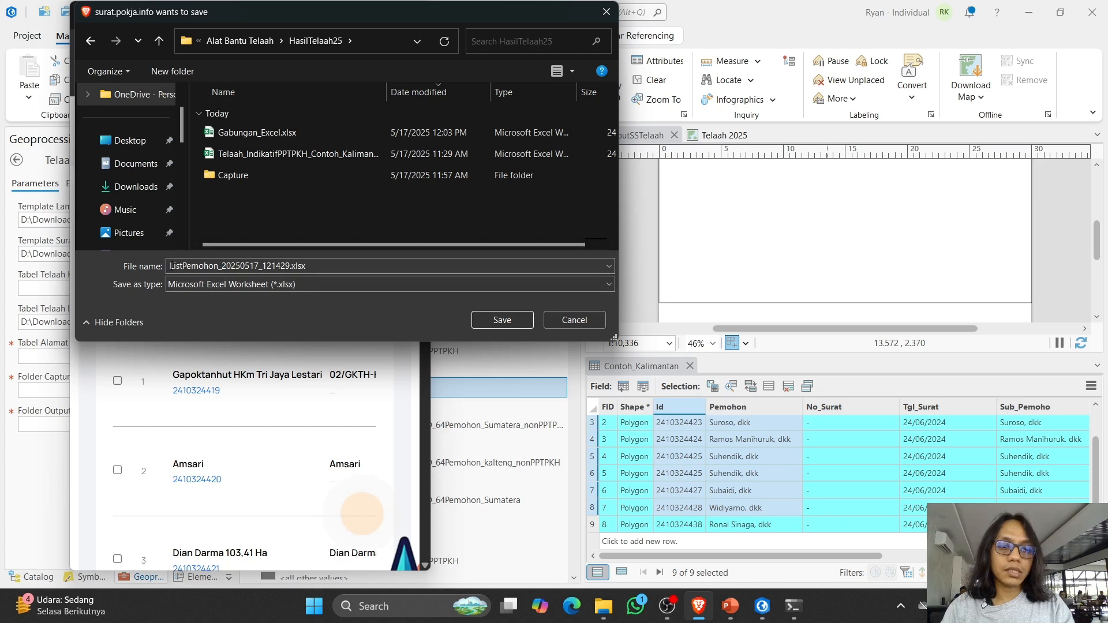
double_click(201, 266)
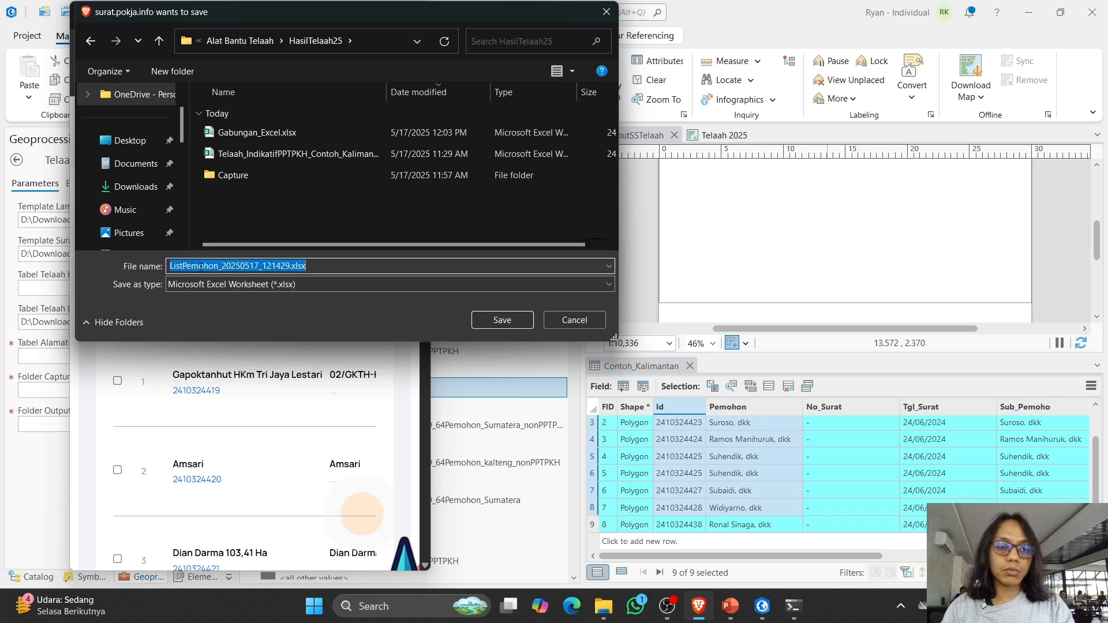
click(503, 320)
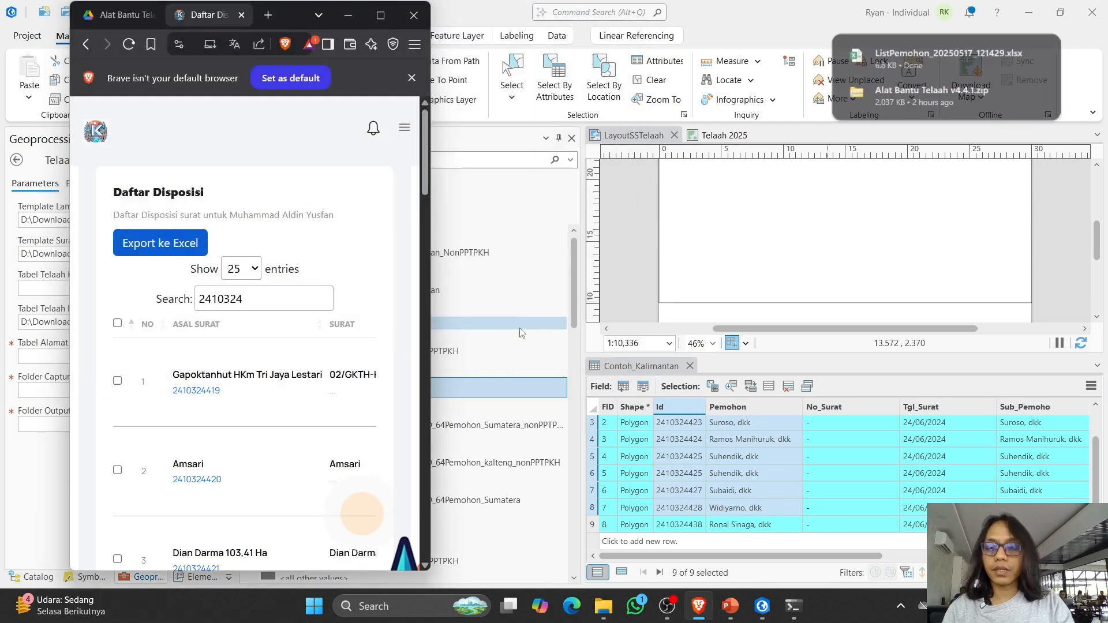
Step: Open the exported ListPemohon workbook in Excel and widen the ID column to fit the full IDs
click(893, 58)
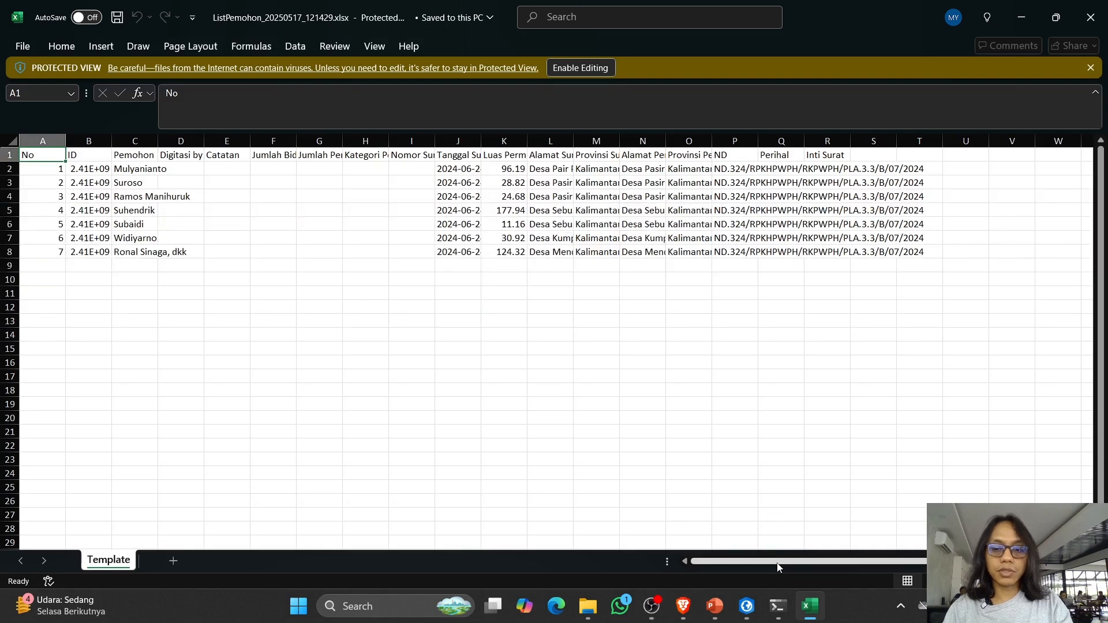
click(42, 141)
click(89, 141)
double_click(112, 140)
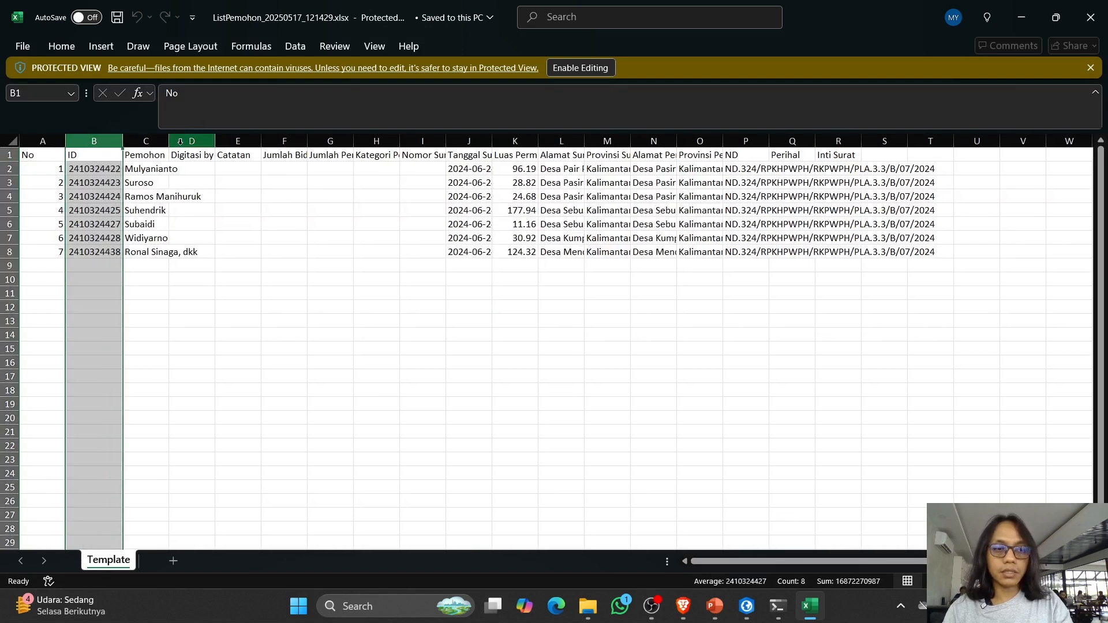
Step: Examine the exported list's Pemohon column, columns D to I, and the ND, Perihal and Inti Surat columns
click(159, 141)
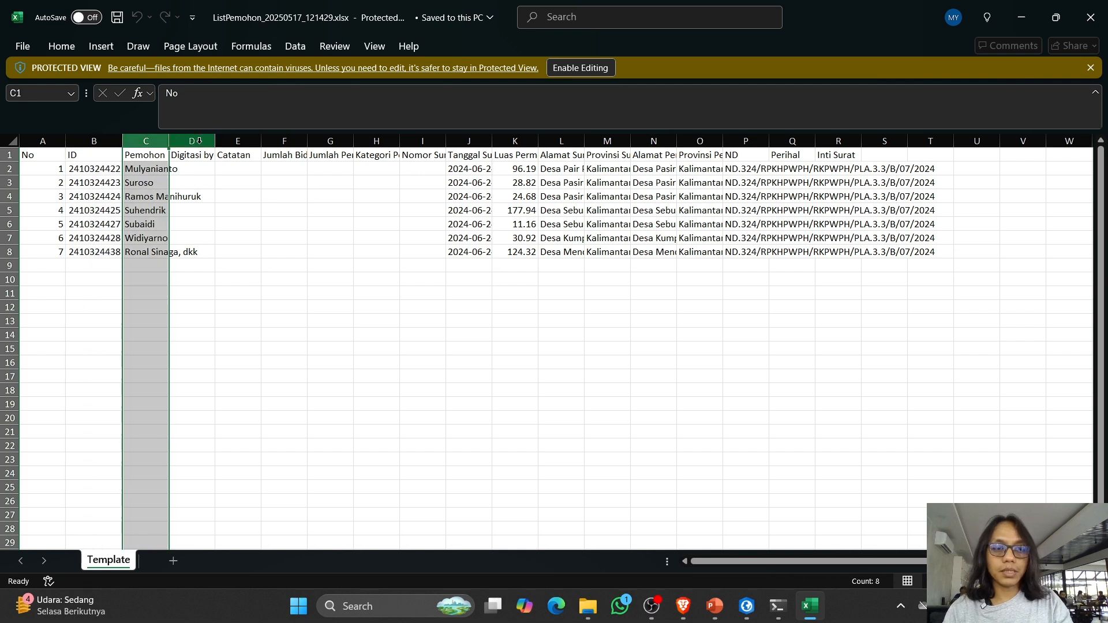
drag(193, 141, 422, 142)
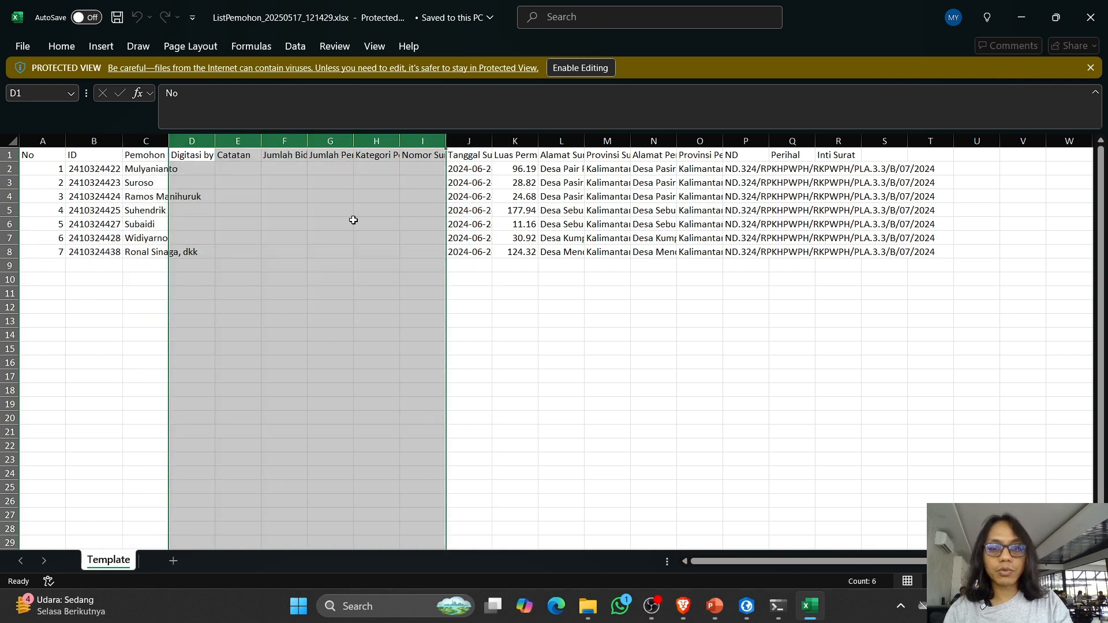
click(740, 171)
click(812, 169)
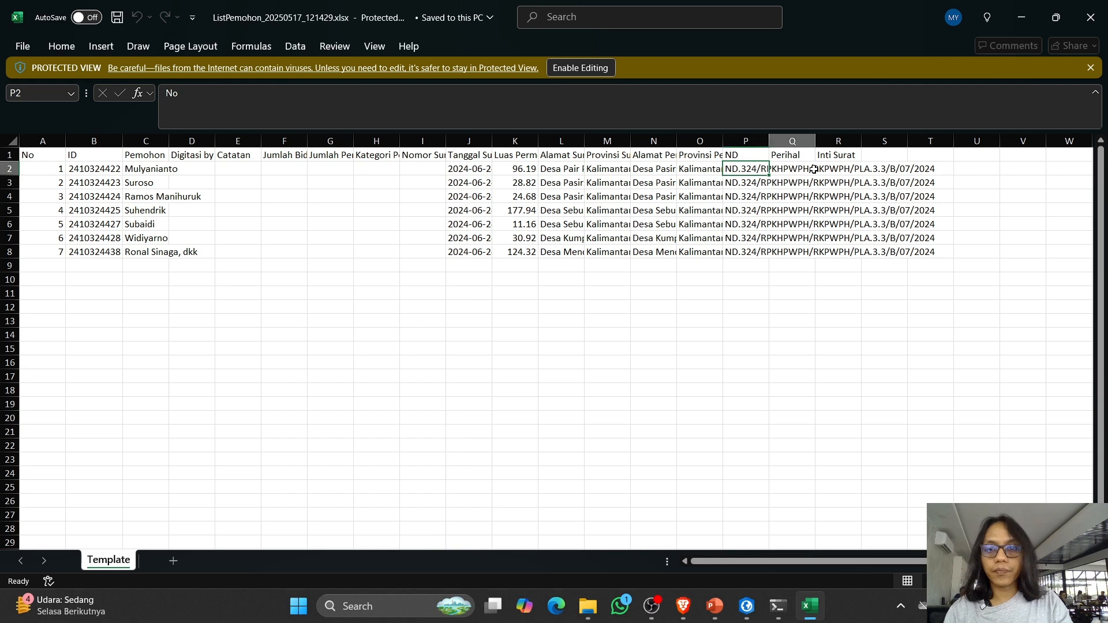
click(836, 168)
click(789, 166)
click(829, 156)
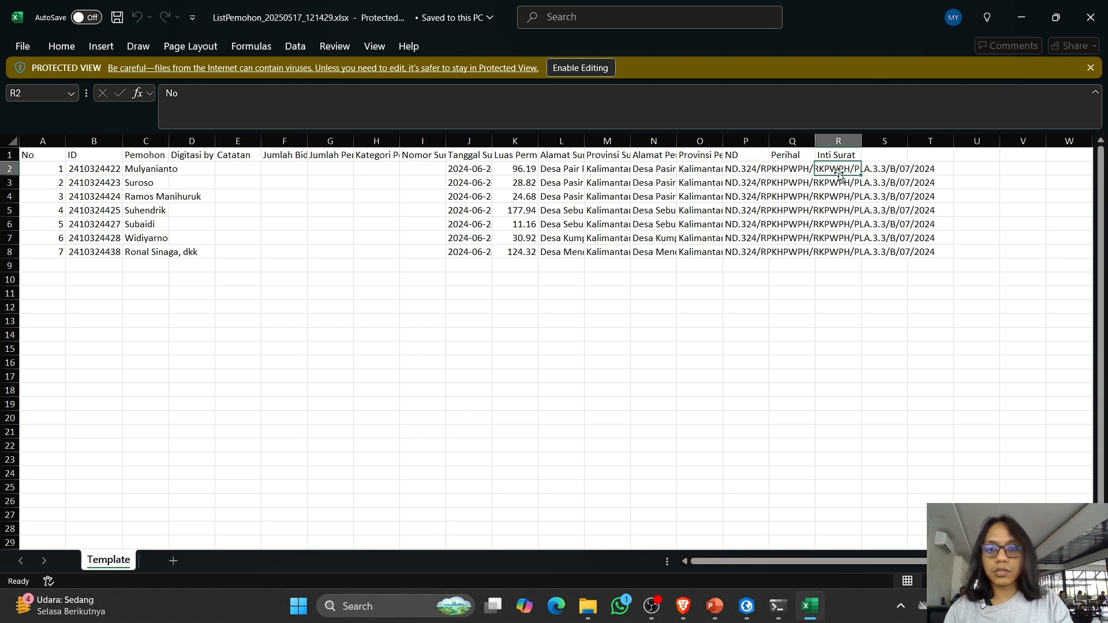
drag(789, 173, 826, 234)
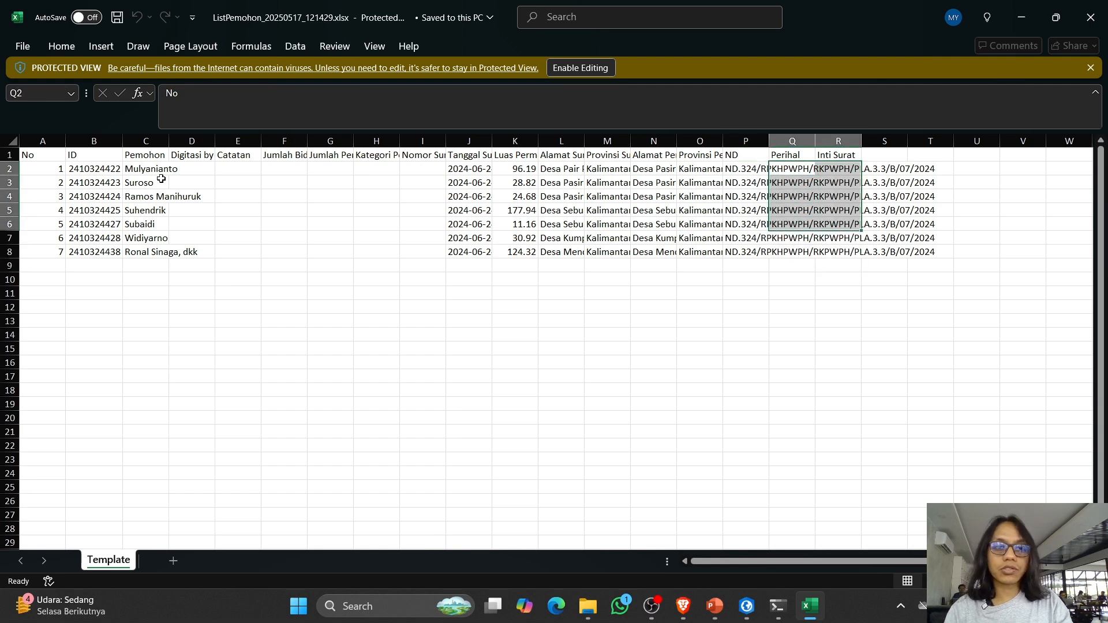
drag(190, 169, 408, 250)
click(558, 279)
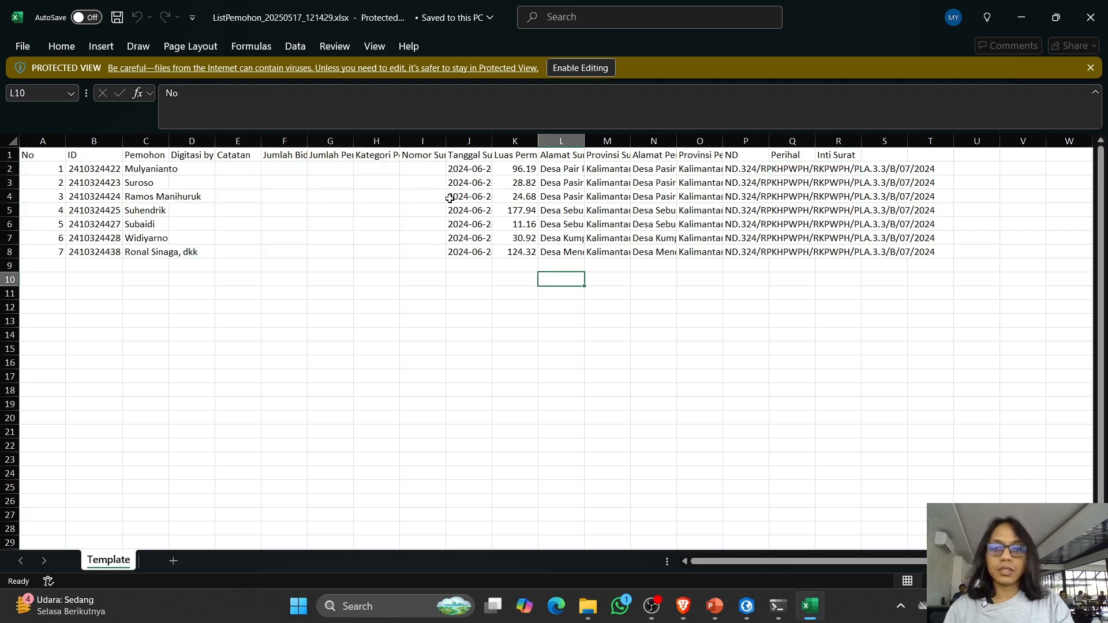
Step: Switch to Brave, show the letter site's navigation menu and dismiss the default-browser notice
click(683, 606)
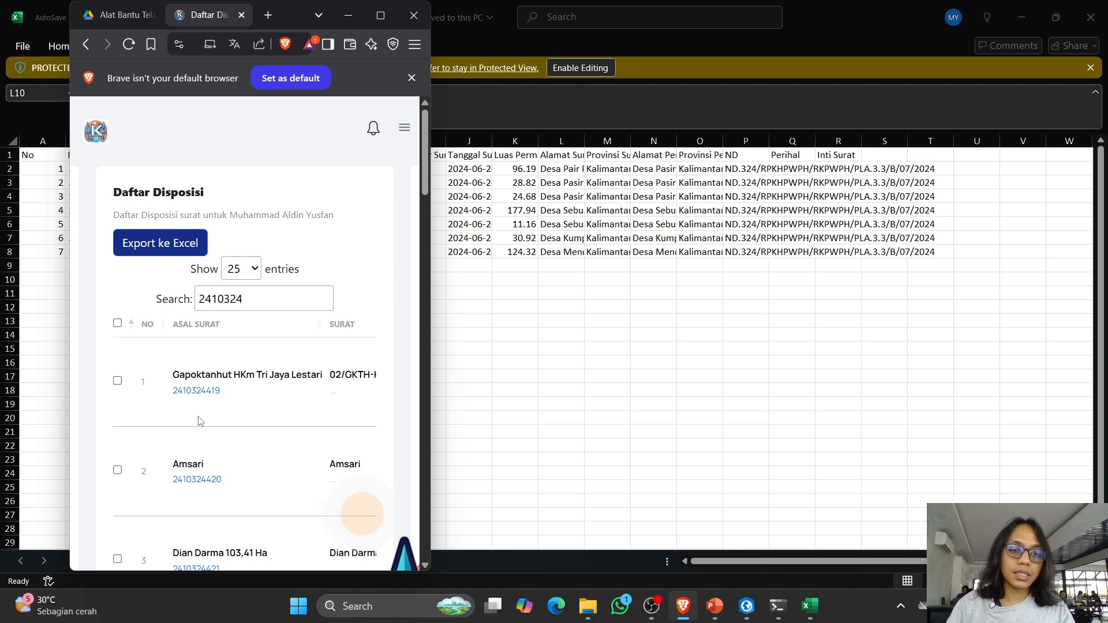
click(403, 131)
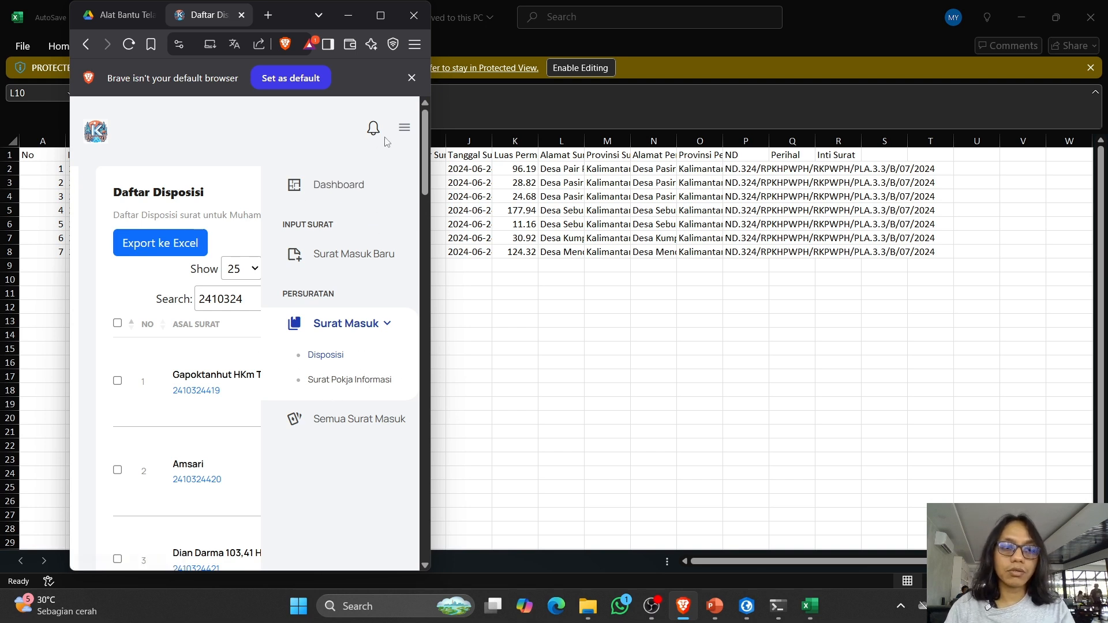
scroll(377, 217, down, 5)
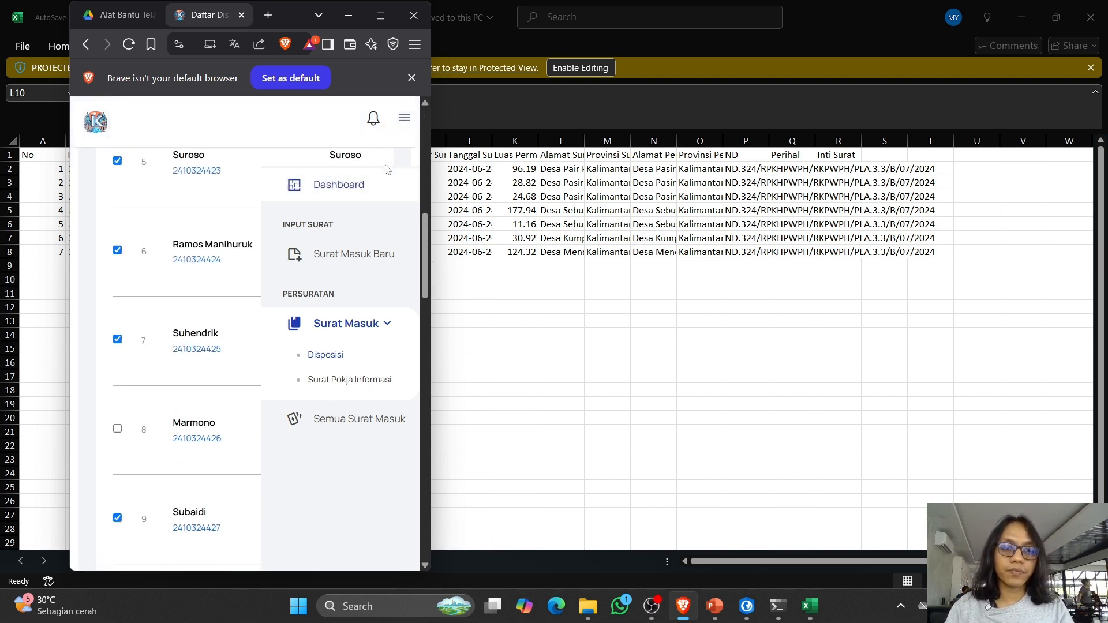
scroll(376, 217, up, 5)
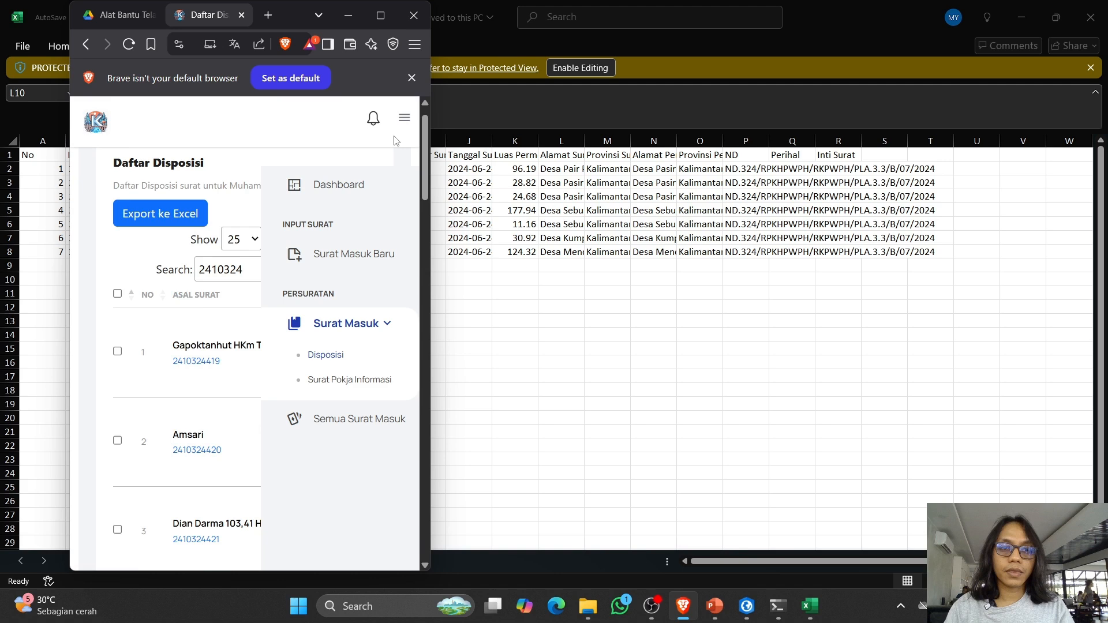
click(411, 79)
Step: Return to Excel and close the ListPemohon_20250517_121429.xlsx workbook
key(alt+Tab)
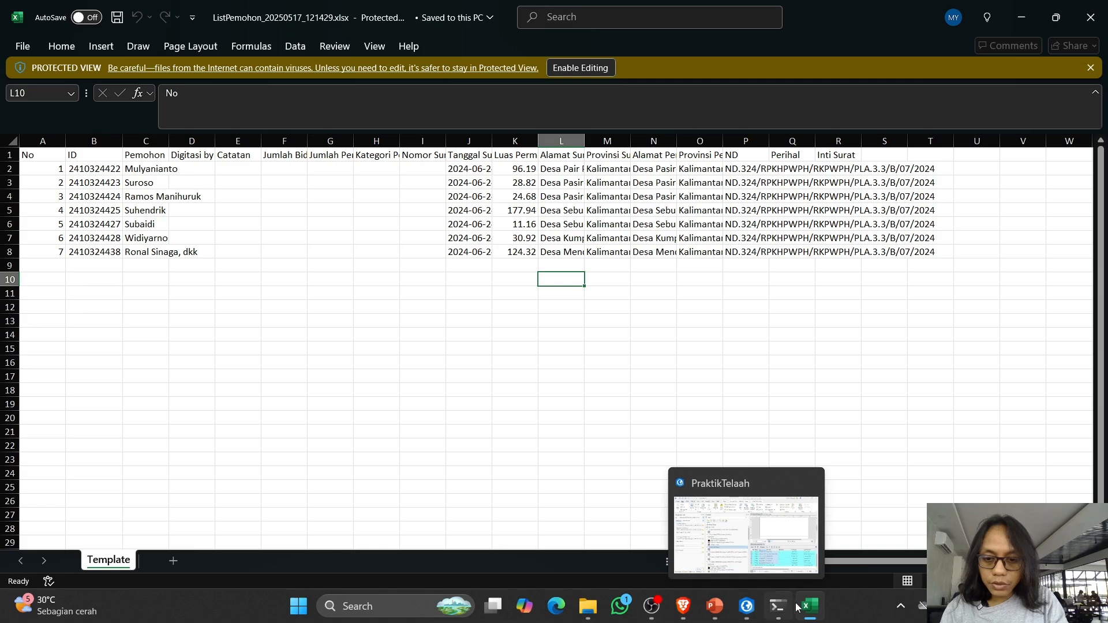
click(562, 207)
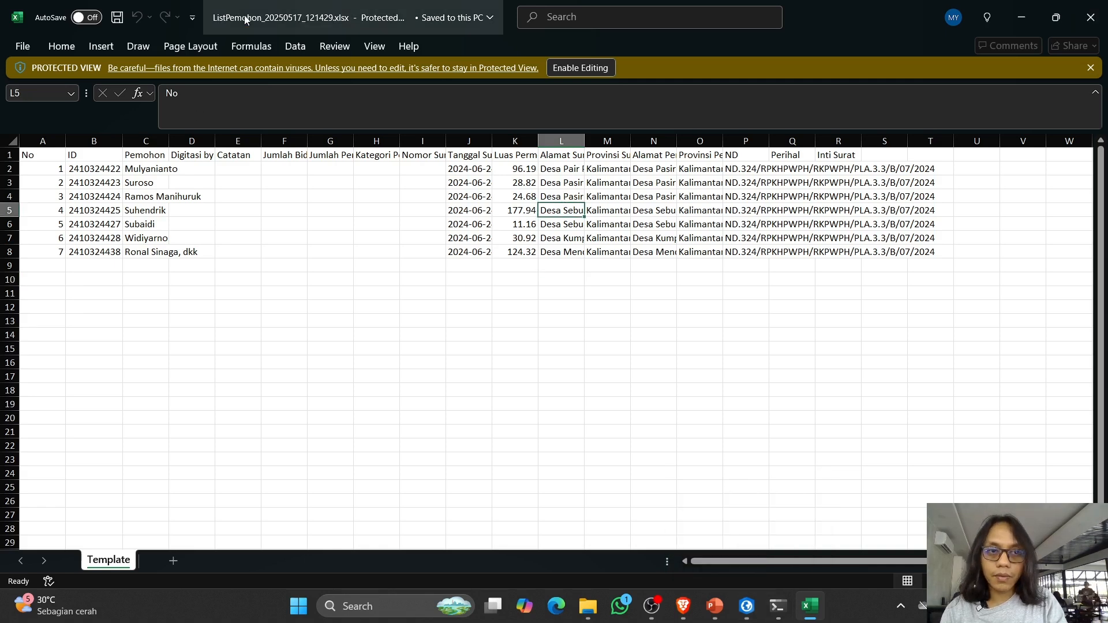
click(1090, 17)
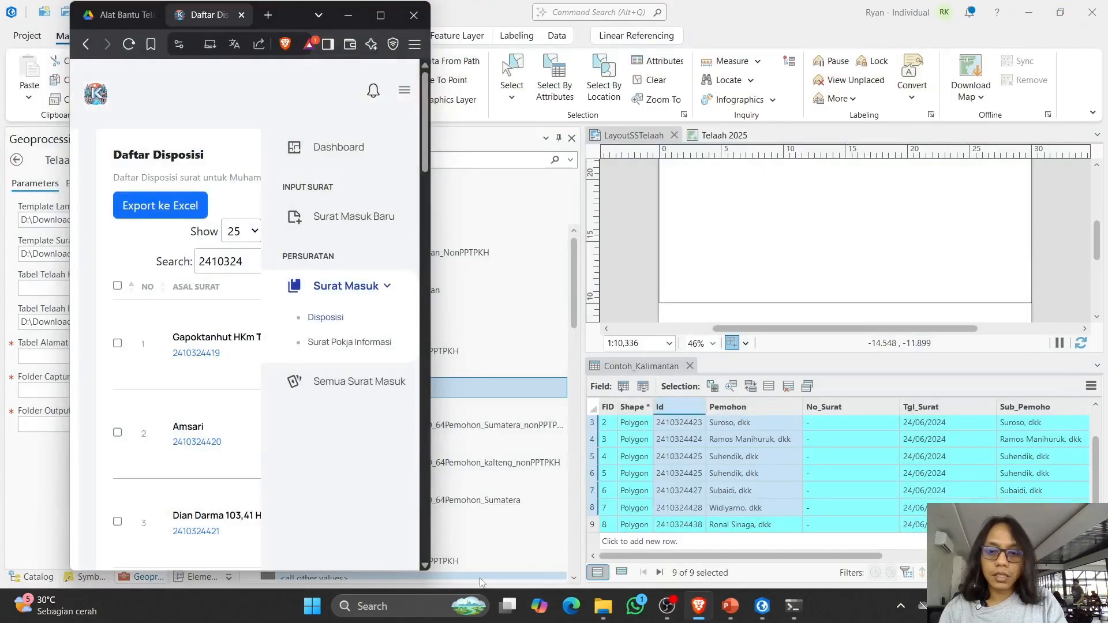
Step: Switch to ArcGIS Pro and set Tabel Alamat to ListPemohon_20250517_121429.xlsx from the HasilTelaah25 folder
click(719, 5)
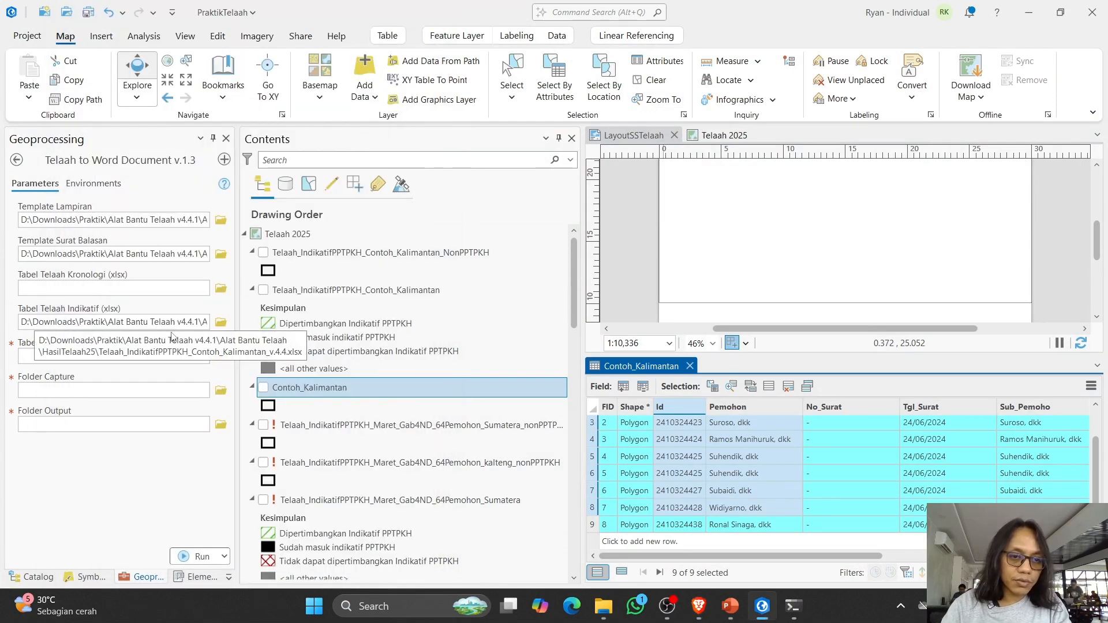
mouse_move(11, 347)
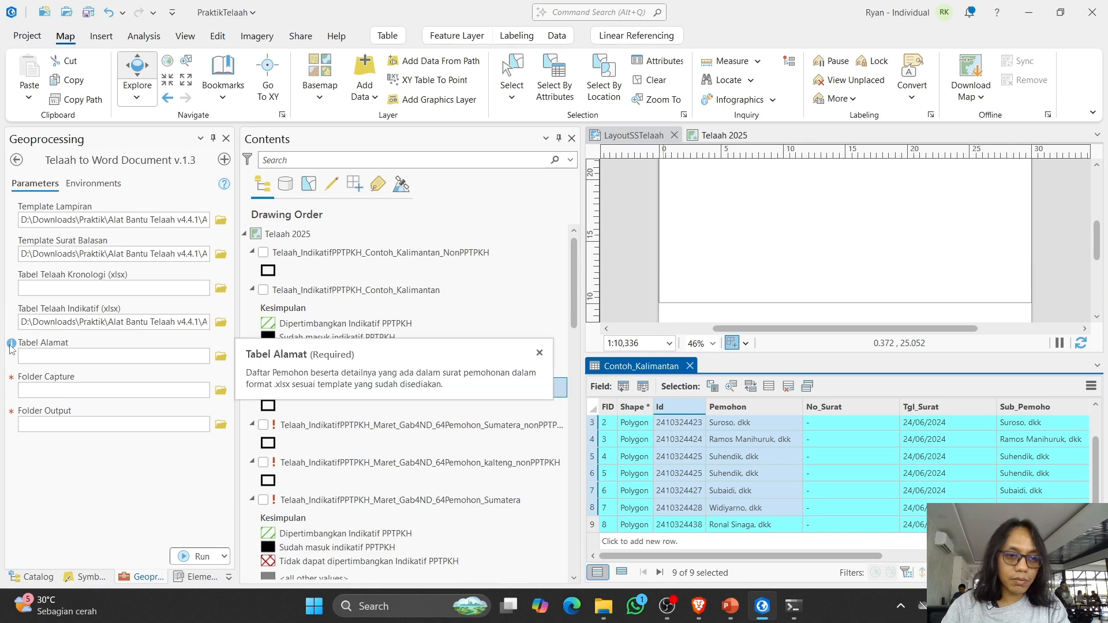
click(220, 358)
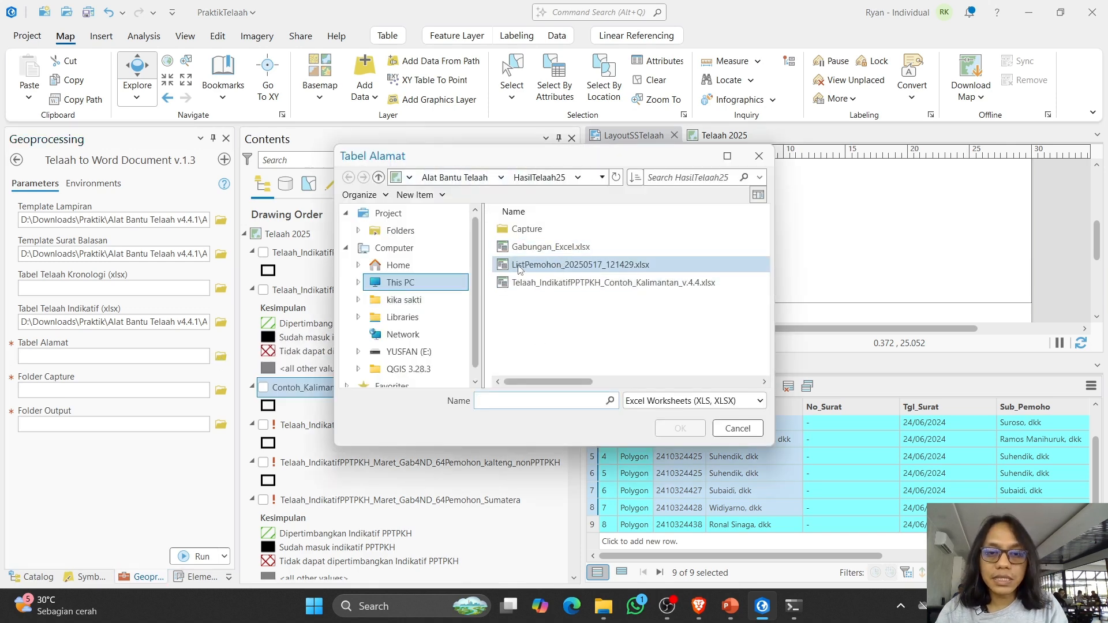
click(546, 267)
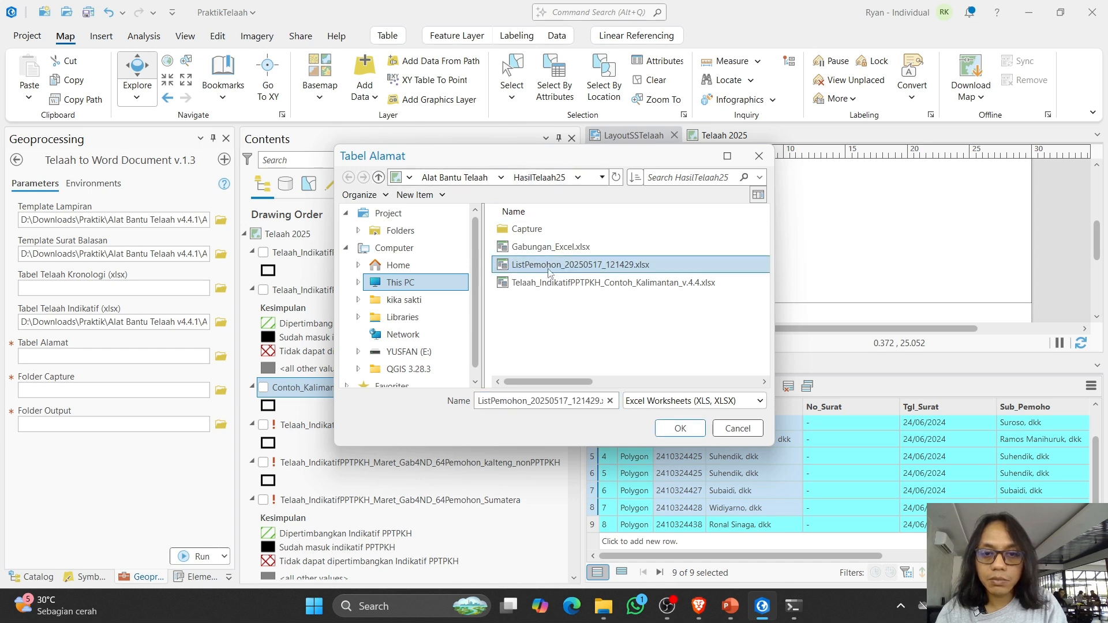
click(681, 429)
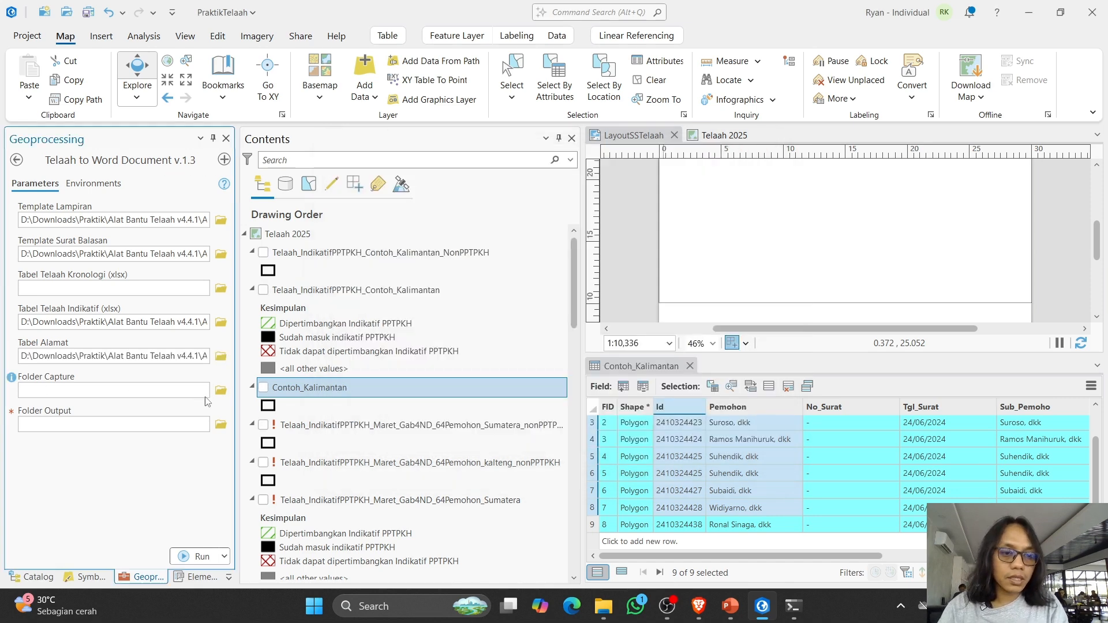
Step: Set Folder Capture to the Capture folder inside HasilTelaah25 after checking its applicant subfolders
mouse_move(11, 381)
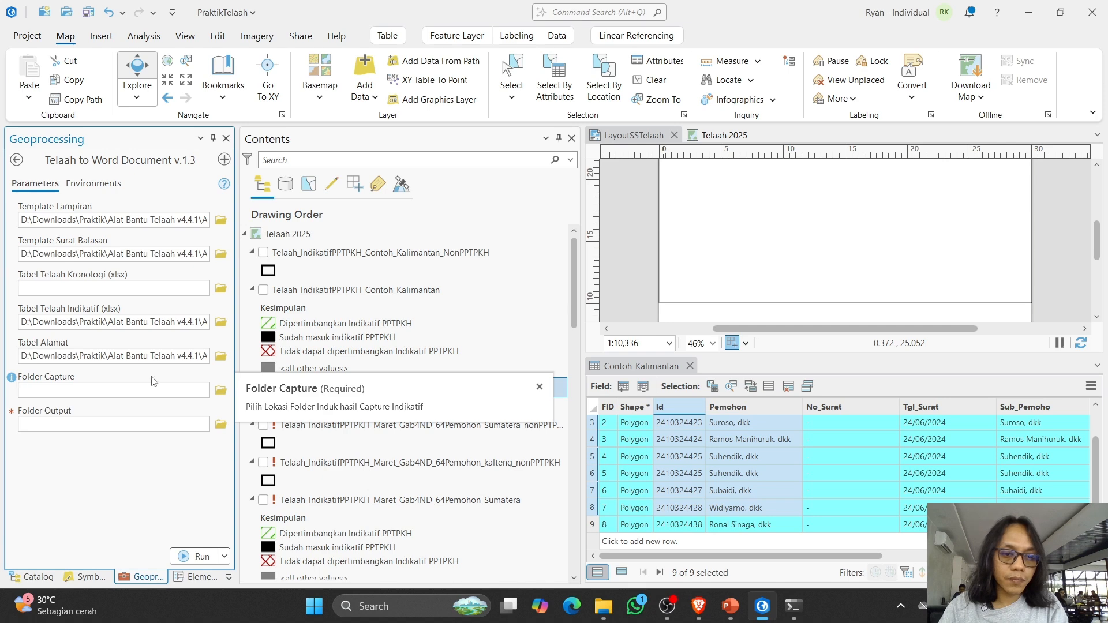
click(221, 392)
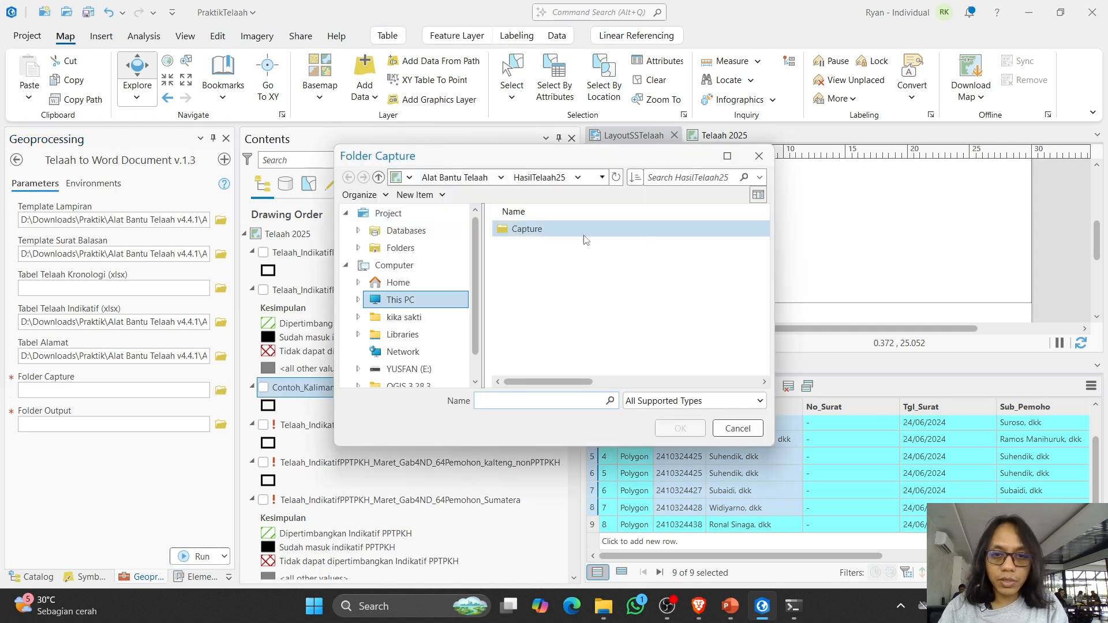
click(533, 232)
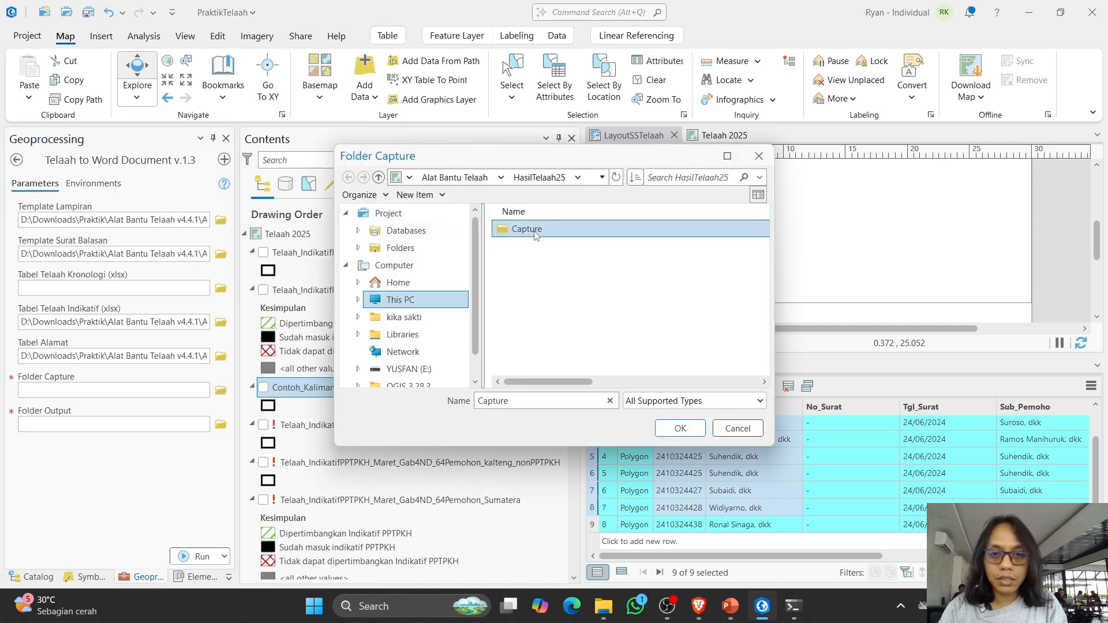
double_click(519, 230)
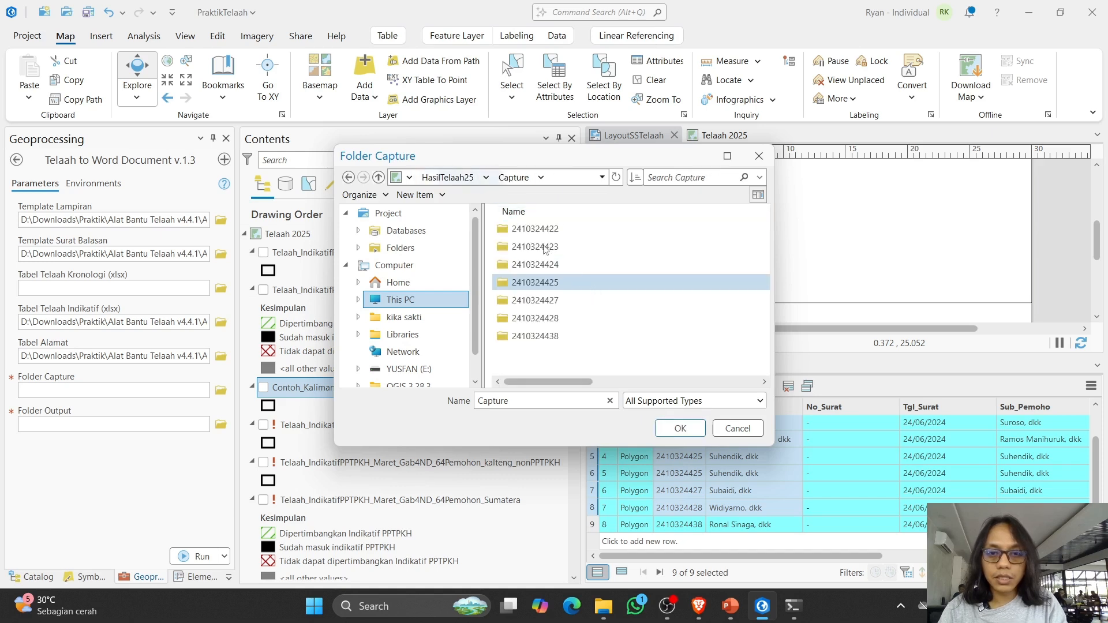
double_click(544, 333)
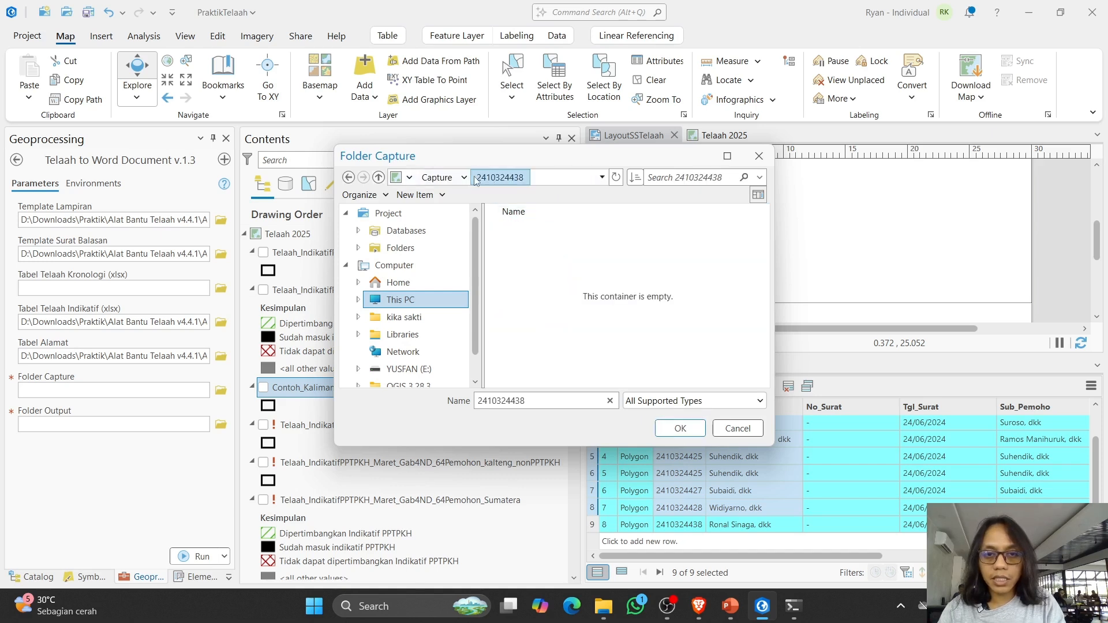
click(379, 178)
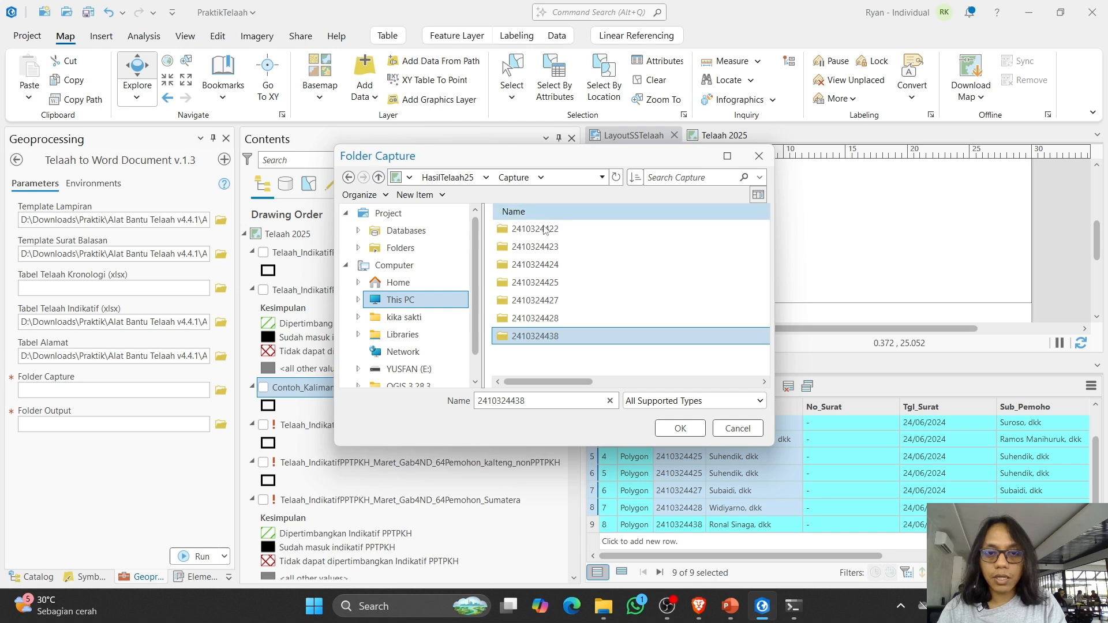
click(379, 177)
click(676, 429)
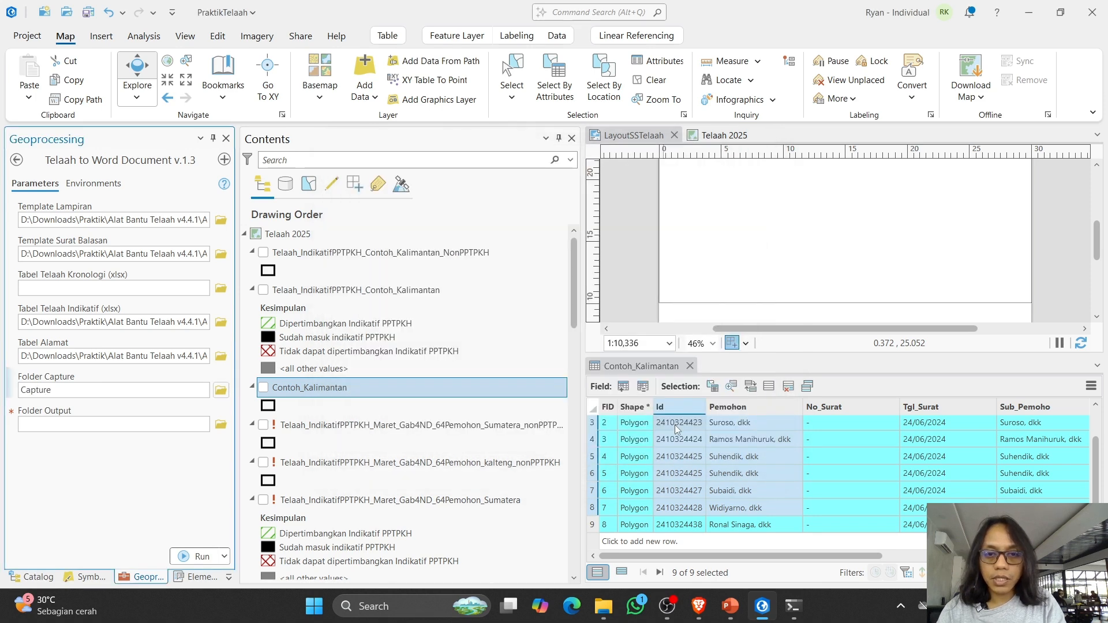
Step: Create a HasilDokumenTelaah folder inside HasilTelaah25 and set it as Folder Output
click(221, 425)
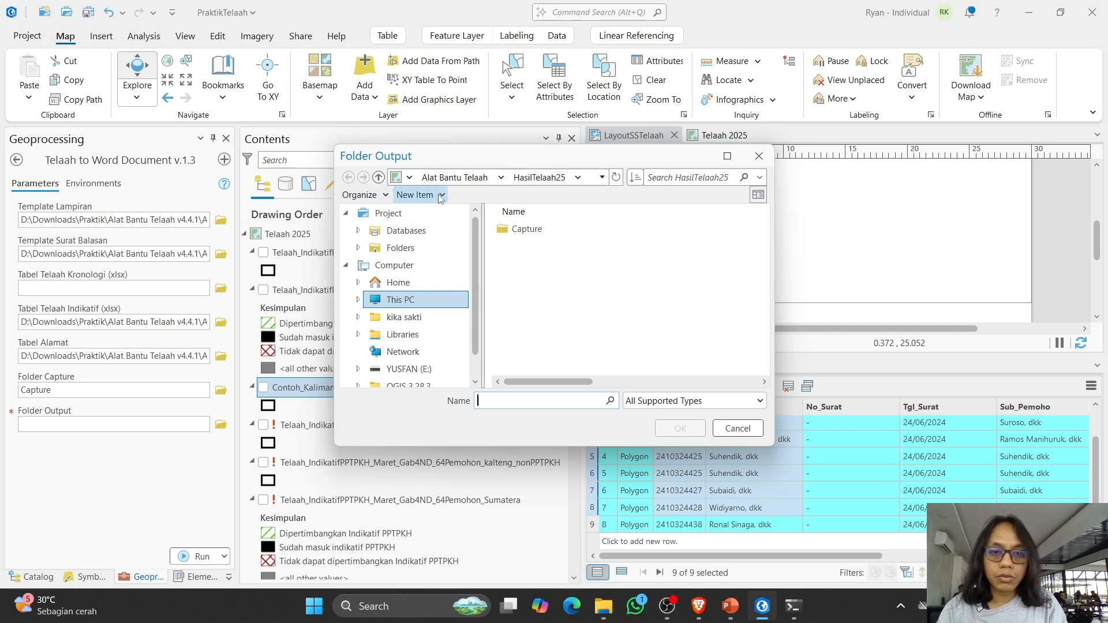
click(419, 195)
click(408, 211)
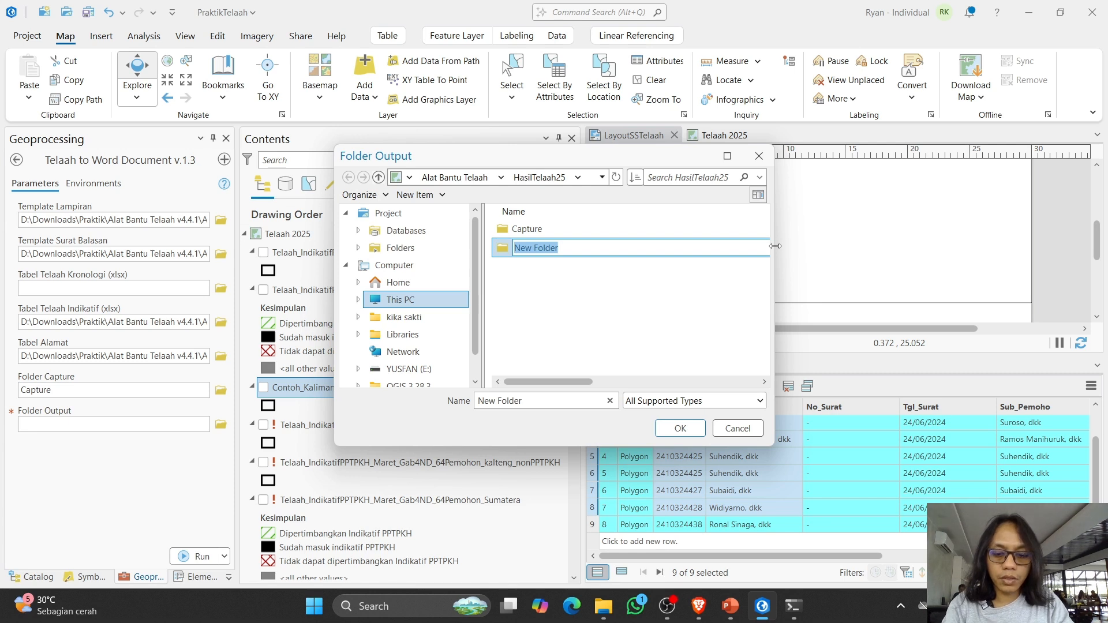
text(Uotp)
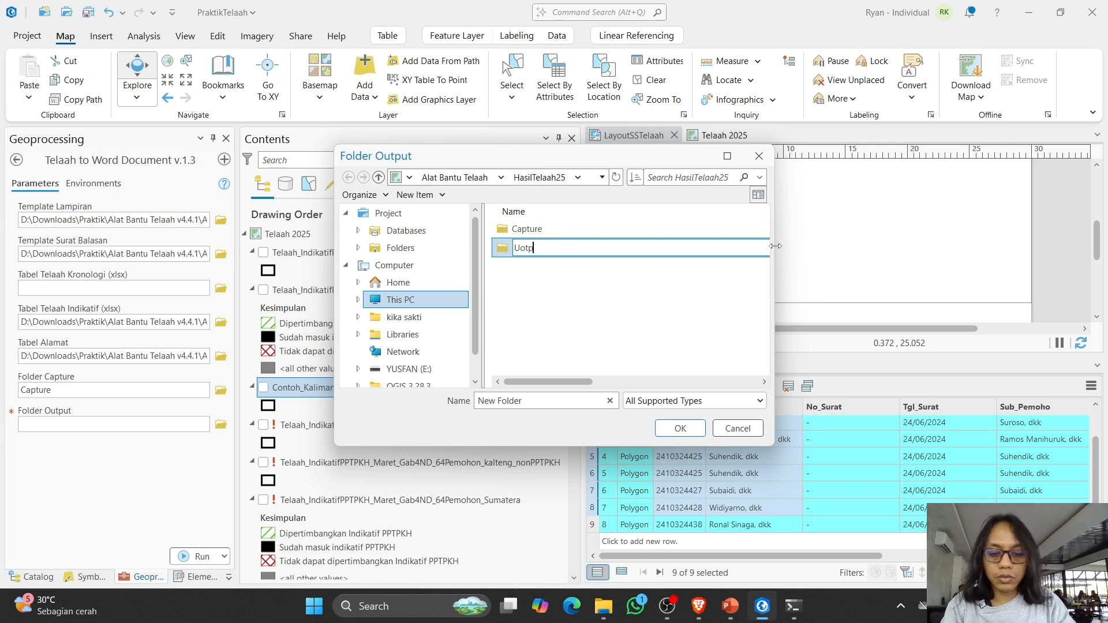
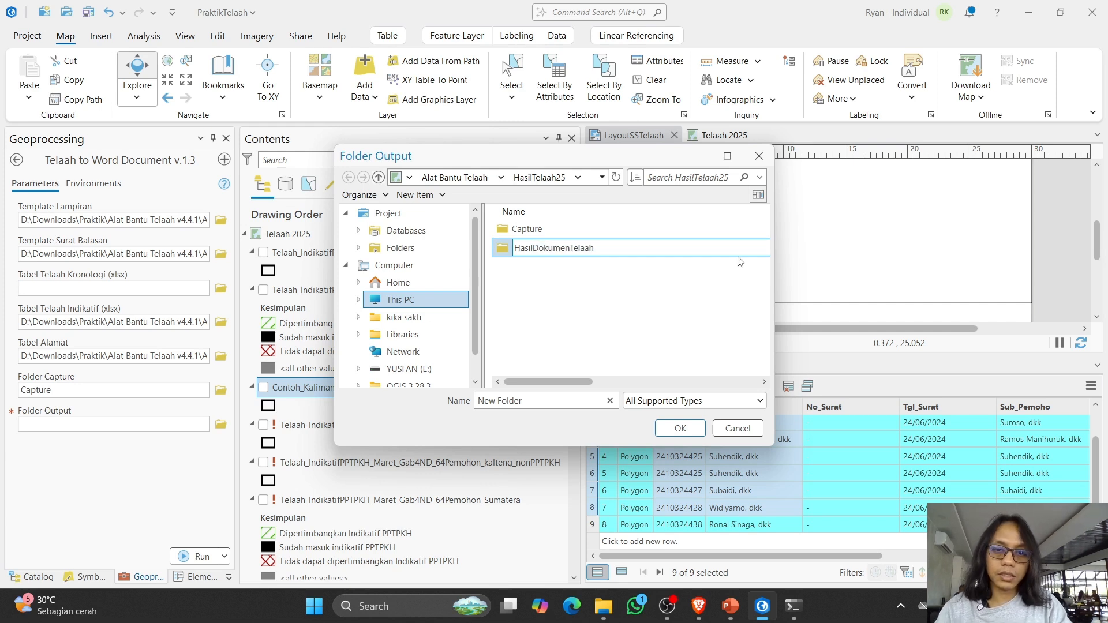
key(Return)
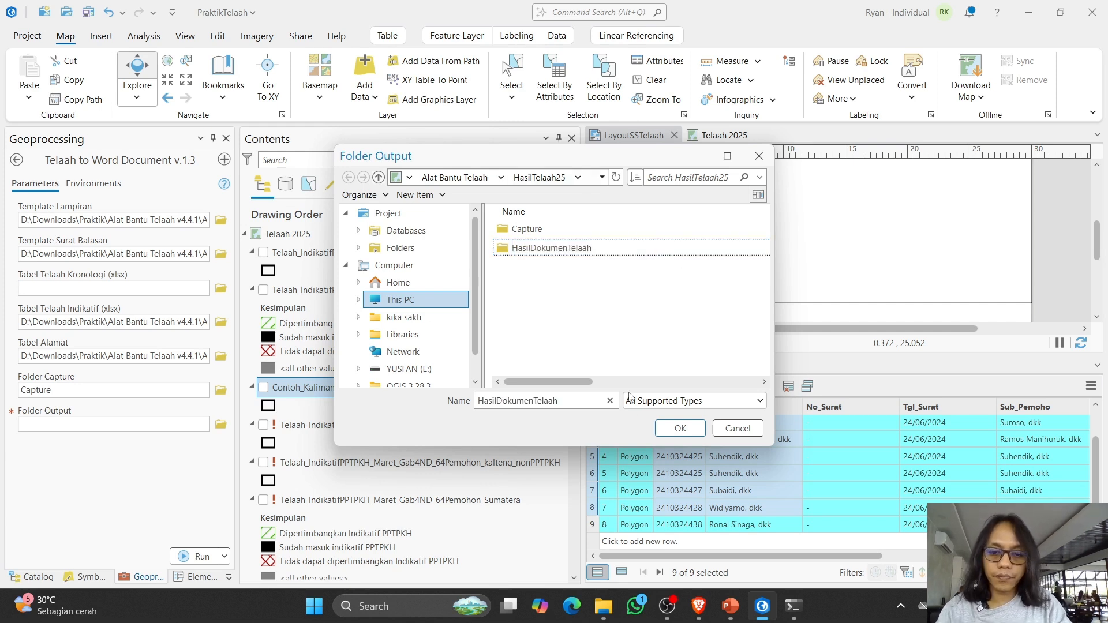
click(677, 429)
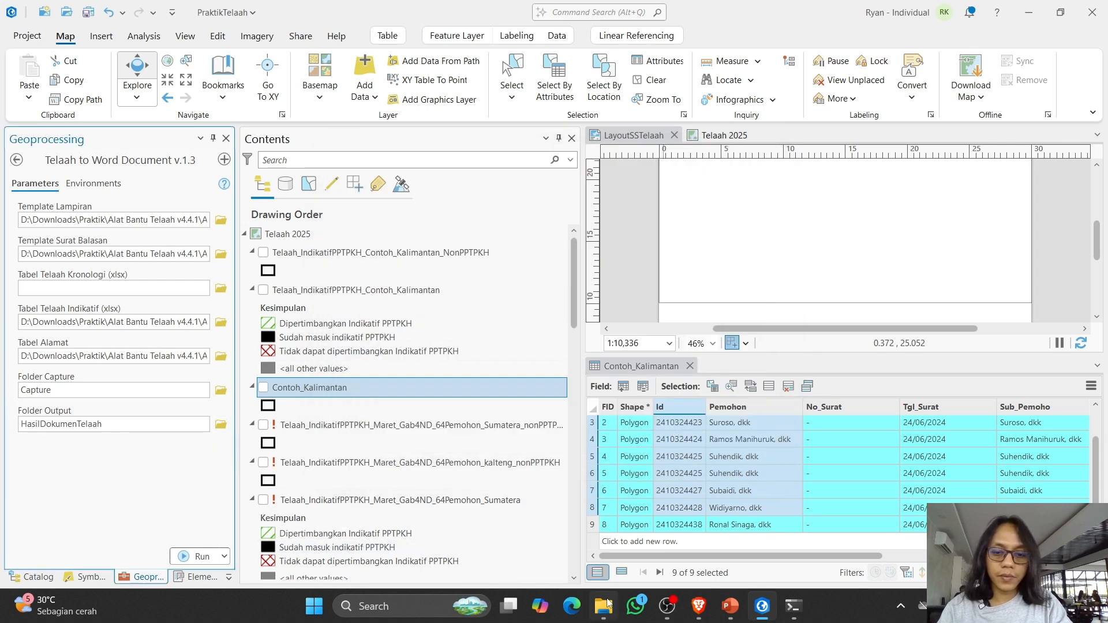
Step: Switch to File Explorer and open the HasilDokumenTelaah folder inside HasilTelaah25
mouse_move(604, 613)
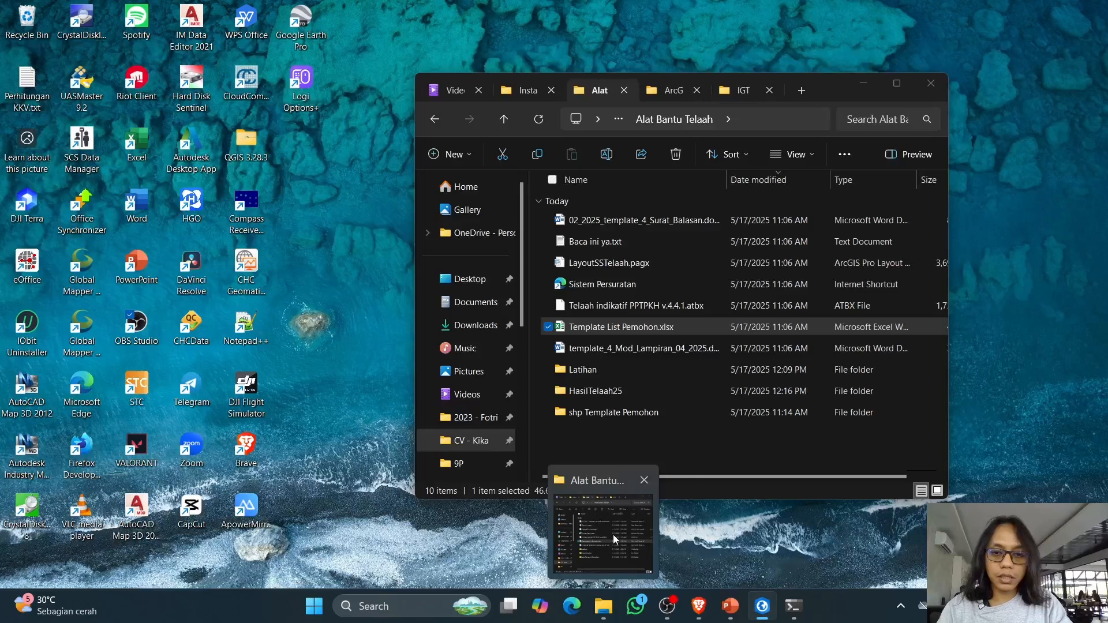
click(611, 536)
double_click(594, 390)
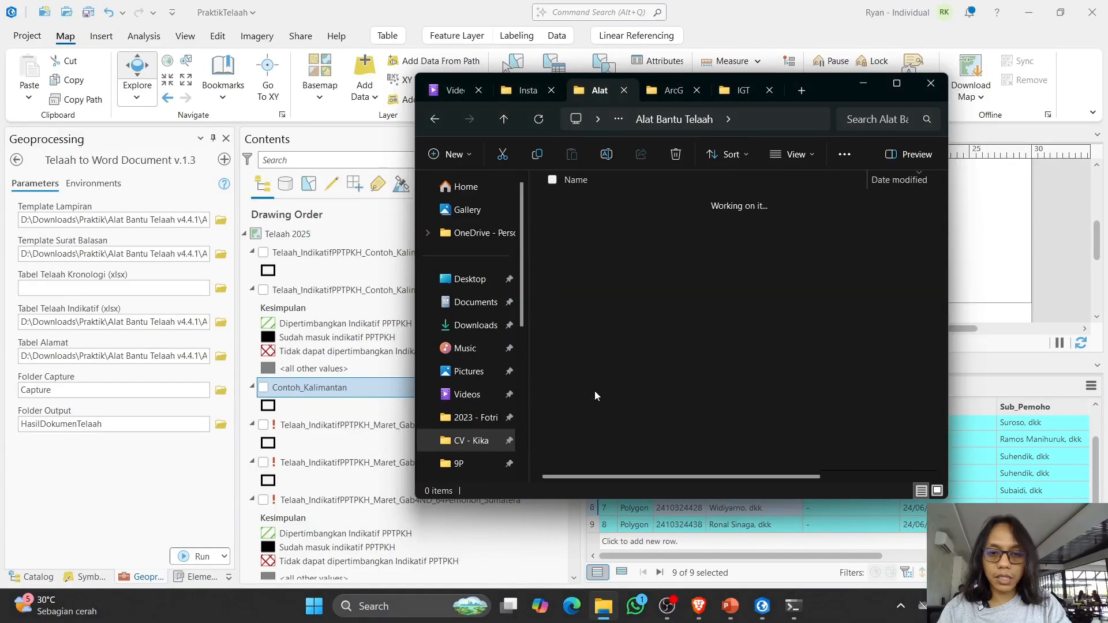
scroll(583, 404, down, 2)
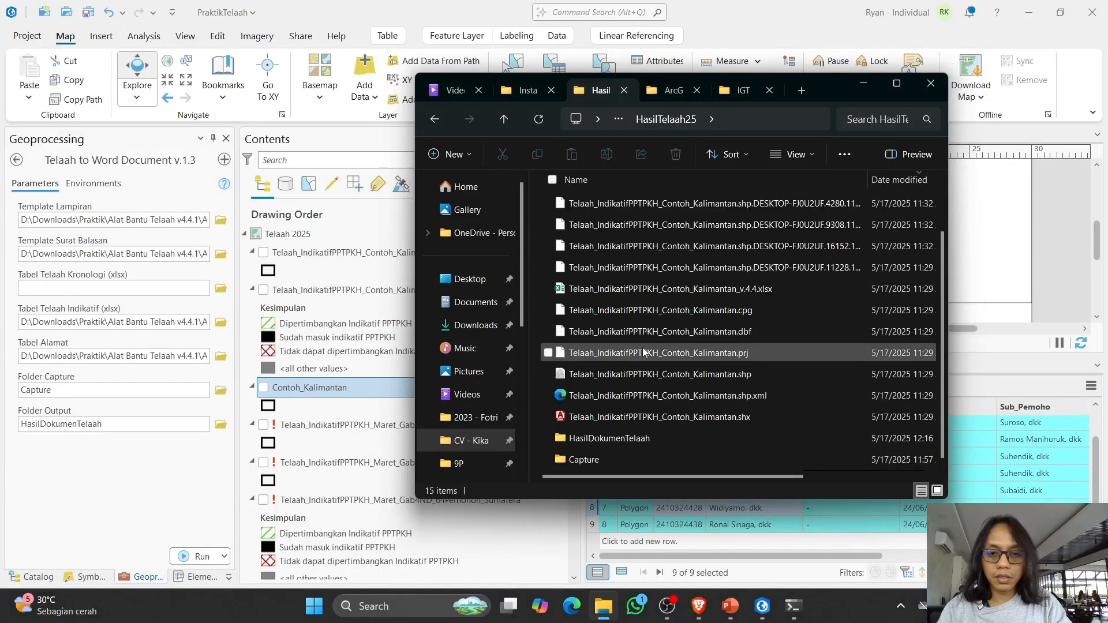
double_click(578, 438)
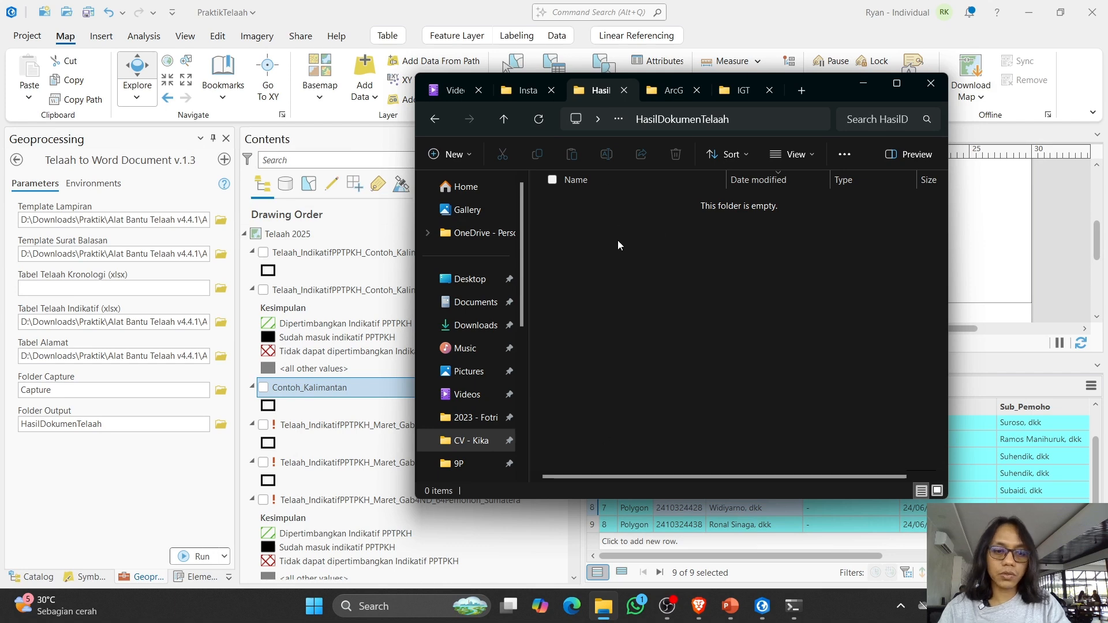
Step: Return to ArcGIS Pro, run Telaah to Word Document v.1.3 and show its run messages in a widened window
click(89, 487)
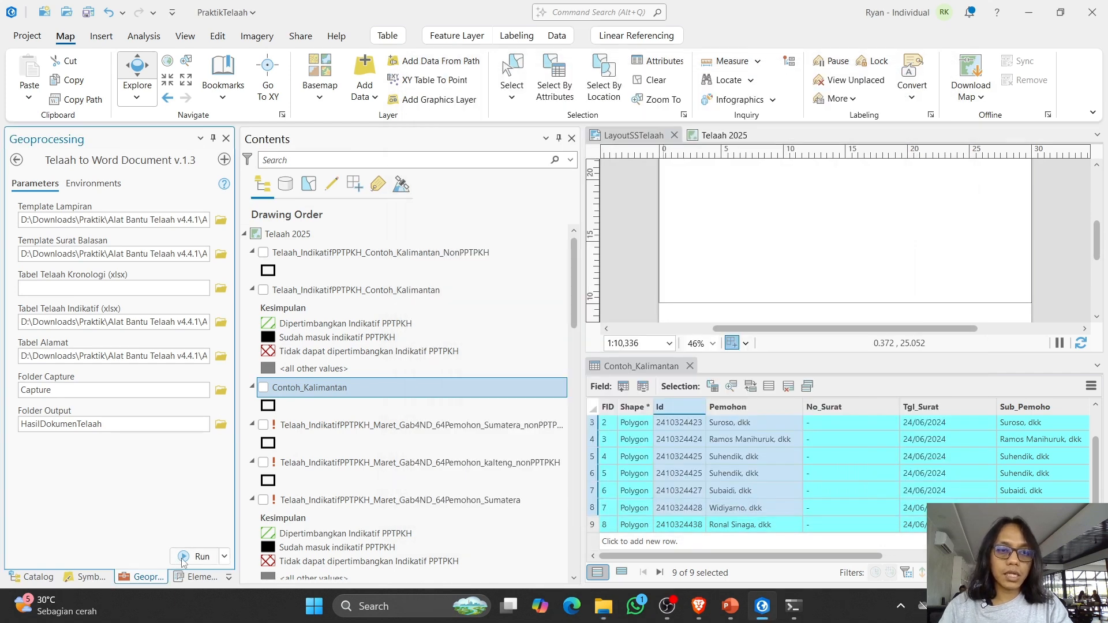
click(183, 556)
mouse_move(97, 559)
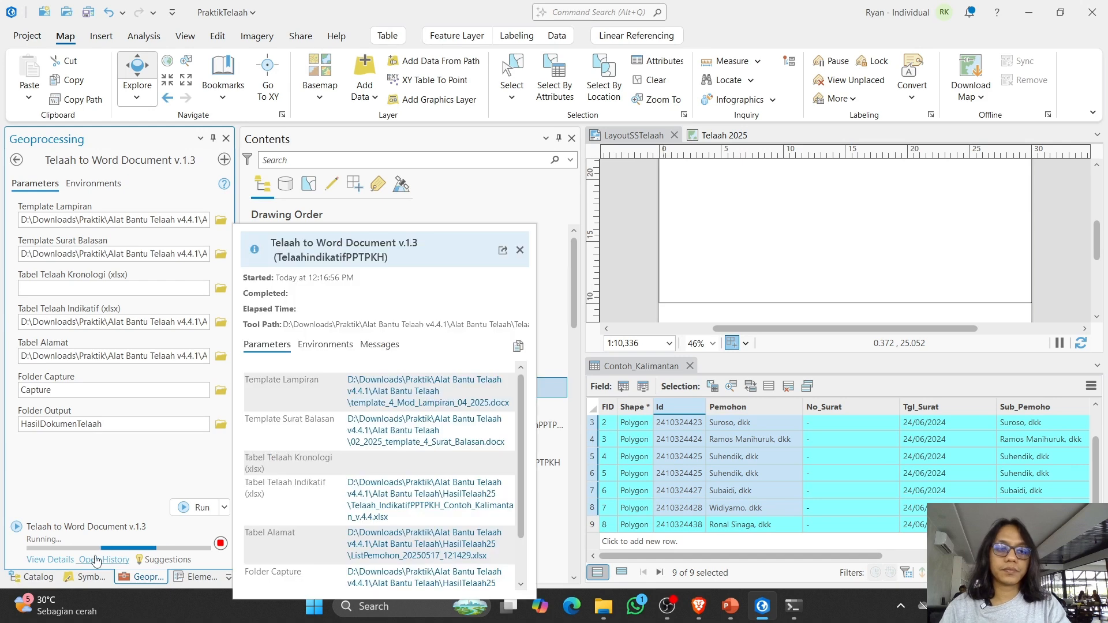
click(37, 561)
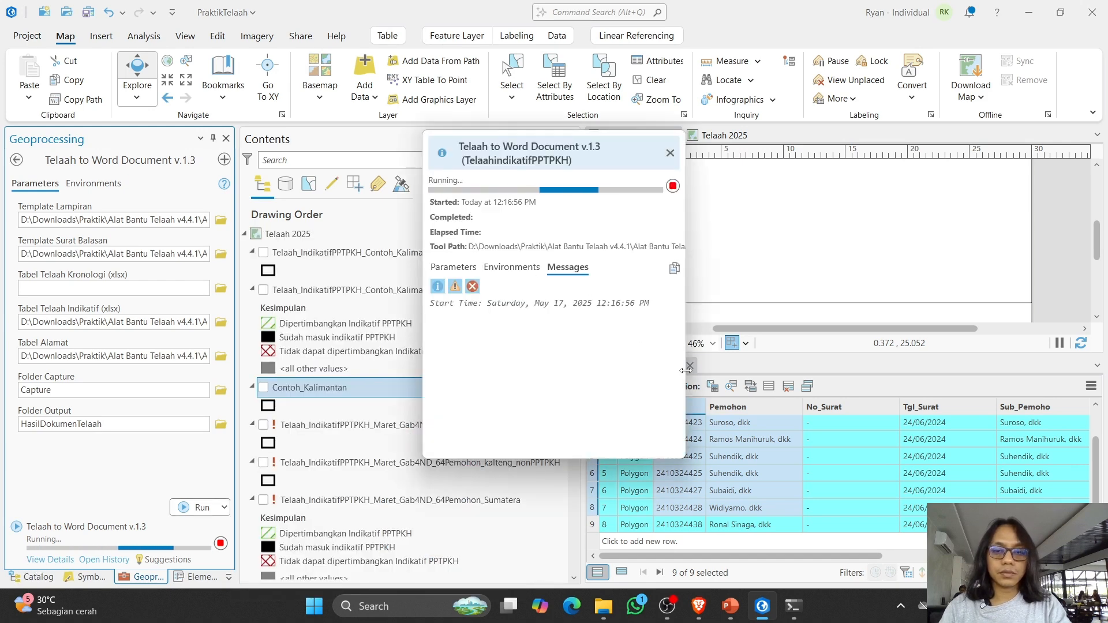
drag(682, 362, 815, 362)
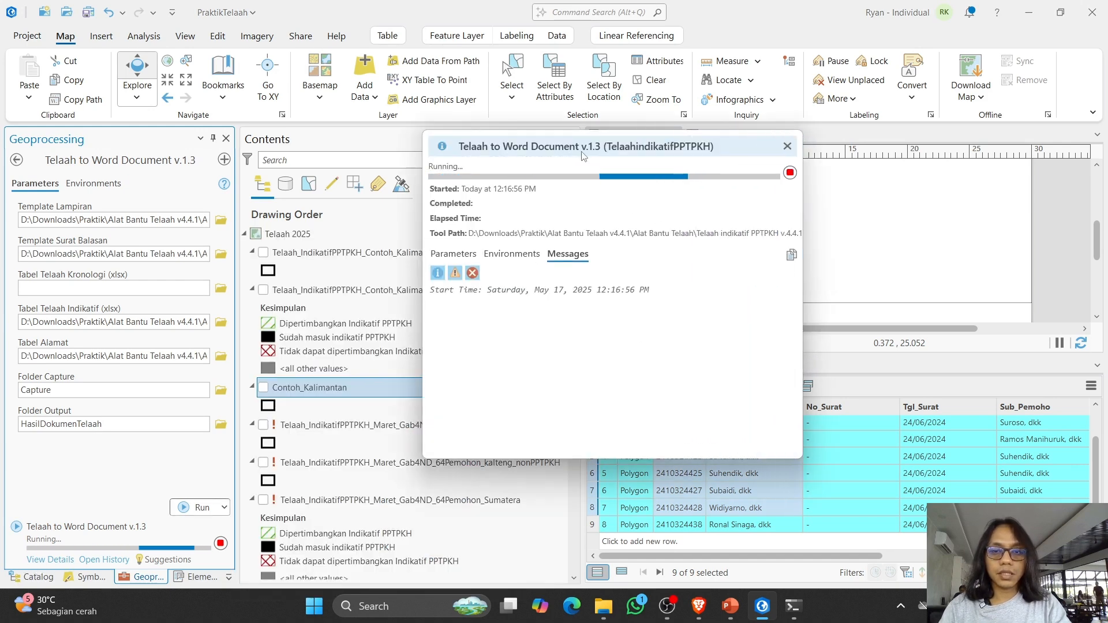
drag(574, 159, 406, 242)
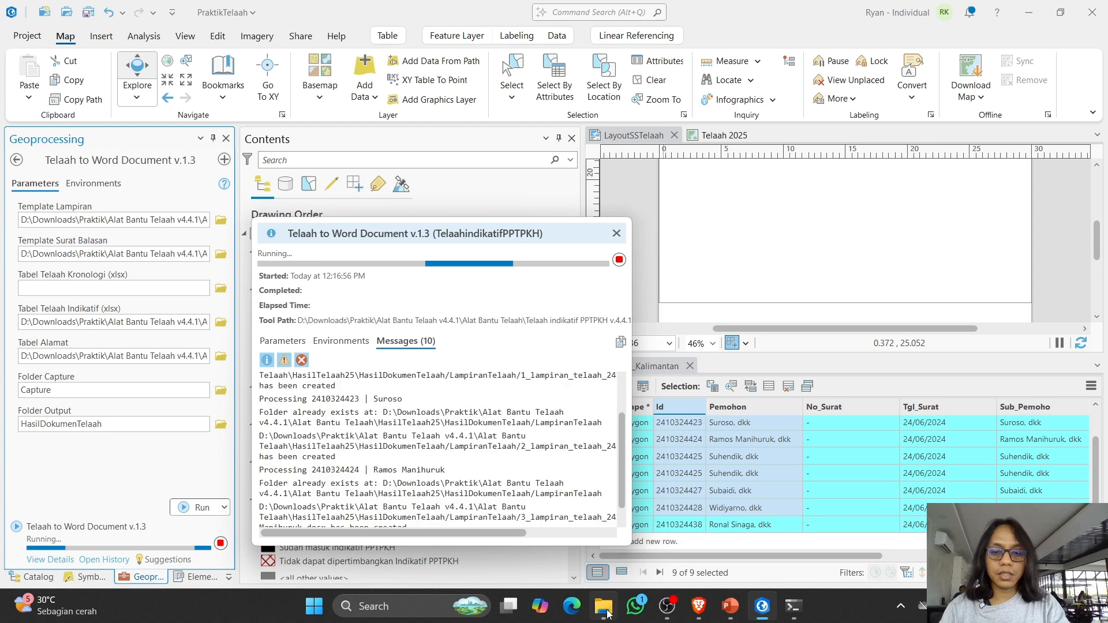
Step: Switch to File Explorer, open the LampiranTelaah output folder and select the individual lampiran_telaah documents
key(alt+Tab)
double_click(586, 222)
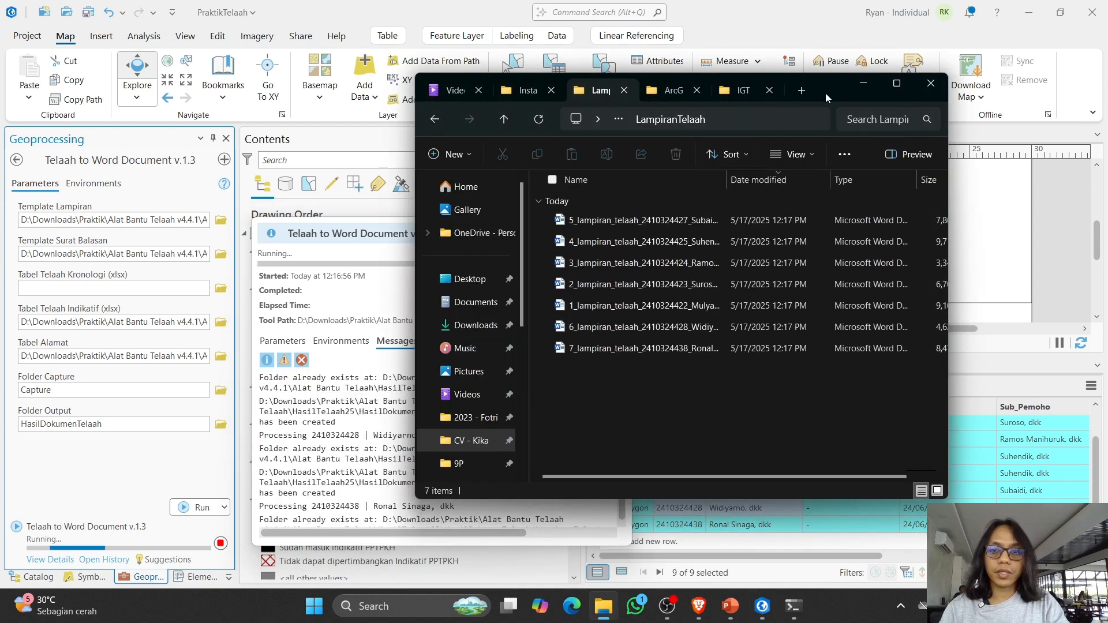
drag(826, 93, 932, 87)
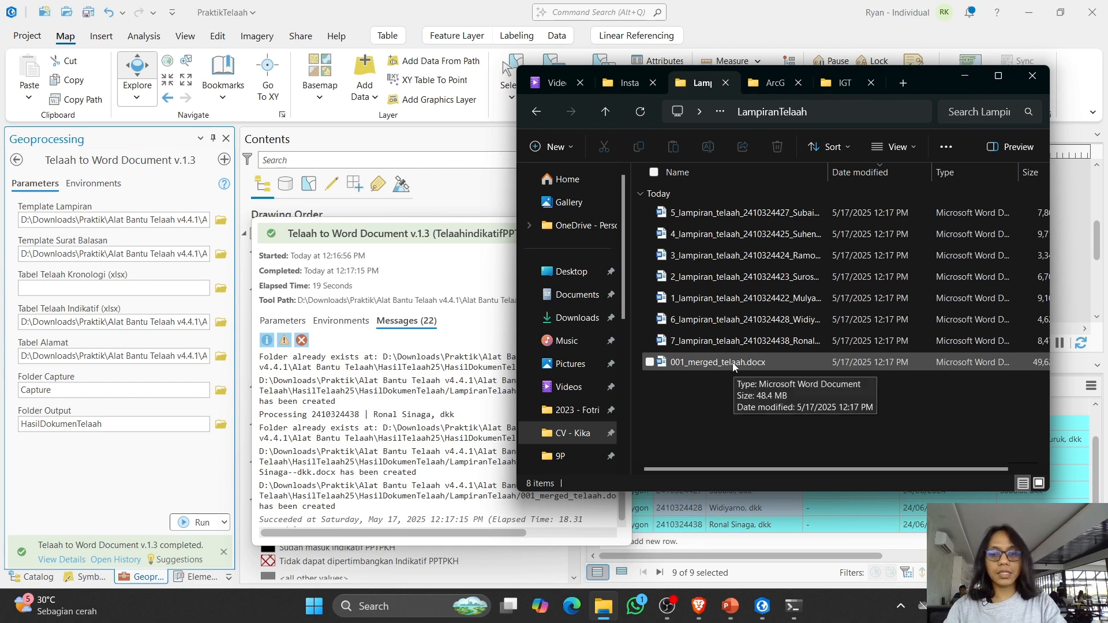
click(686, 340)
shift+click(689, 214)
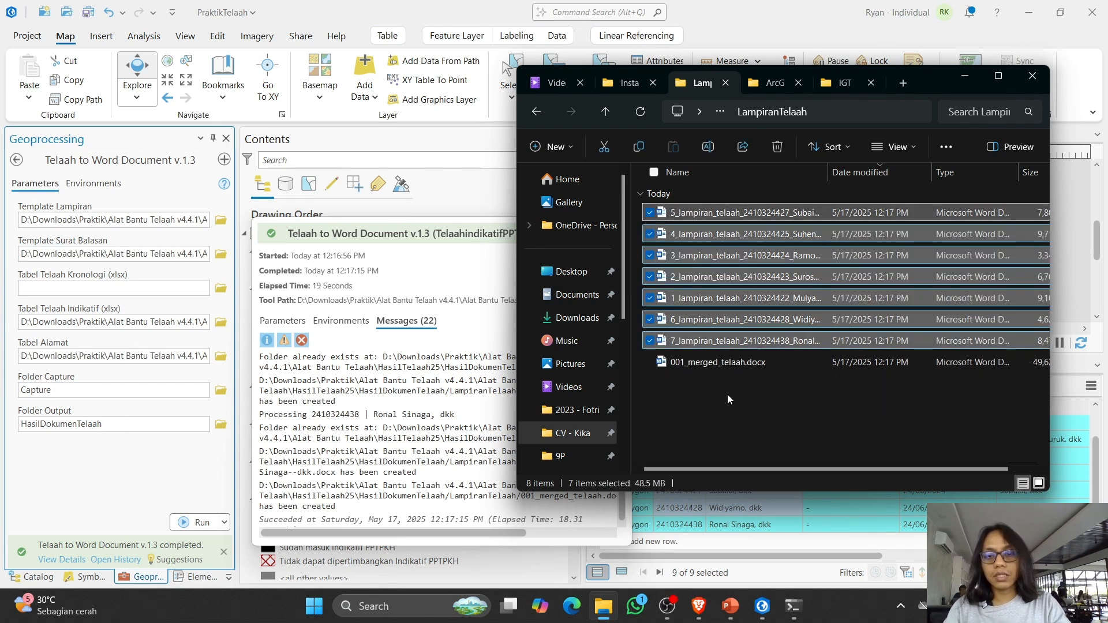
Step: Open 001_merged_telaah.docx in Word and agree to recover its contents
click(704, 361)
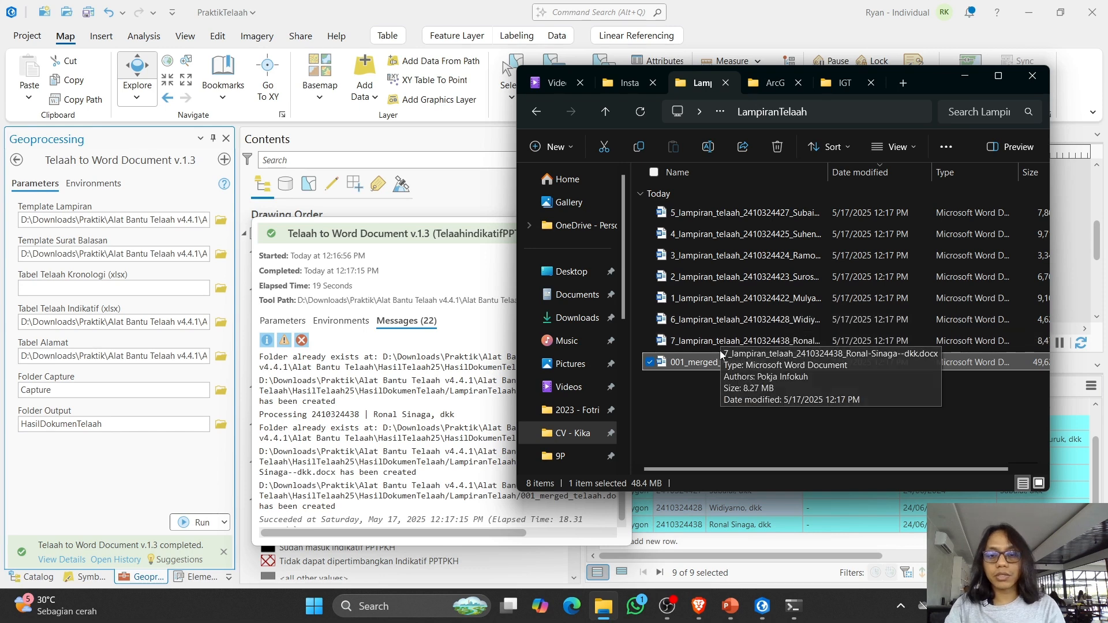
double_click(713, 363)
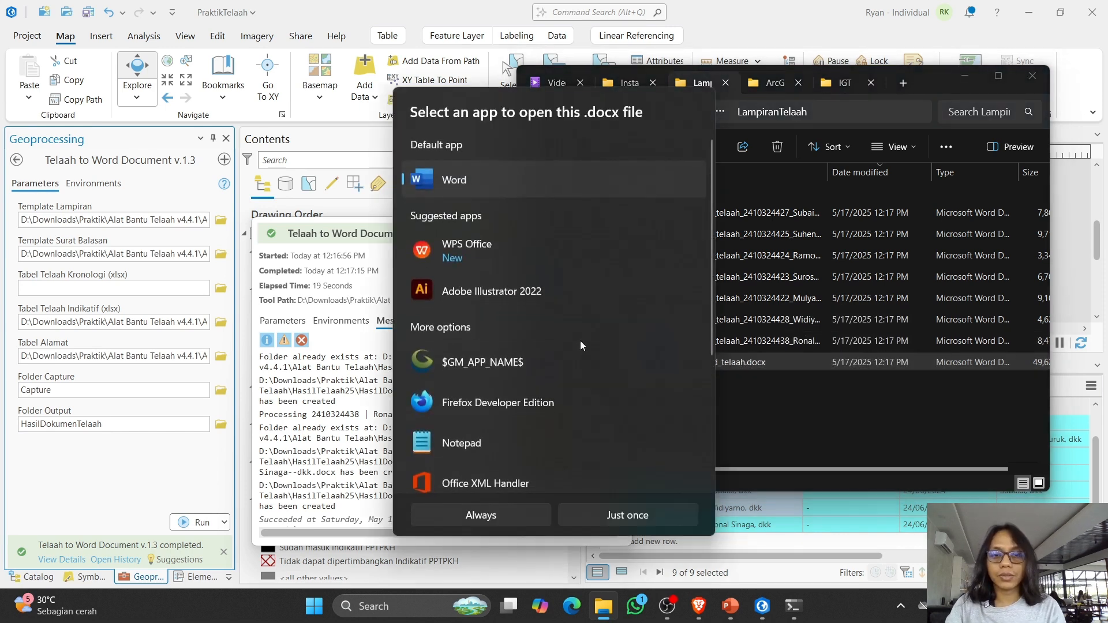
double_click(472, 181)
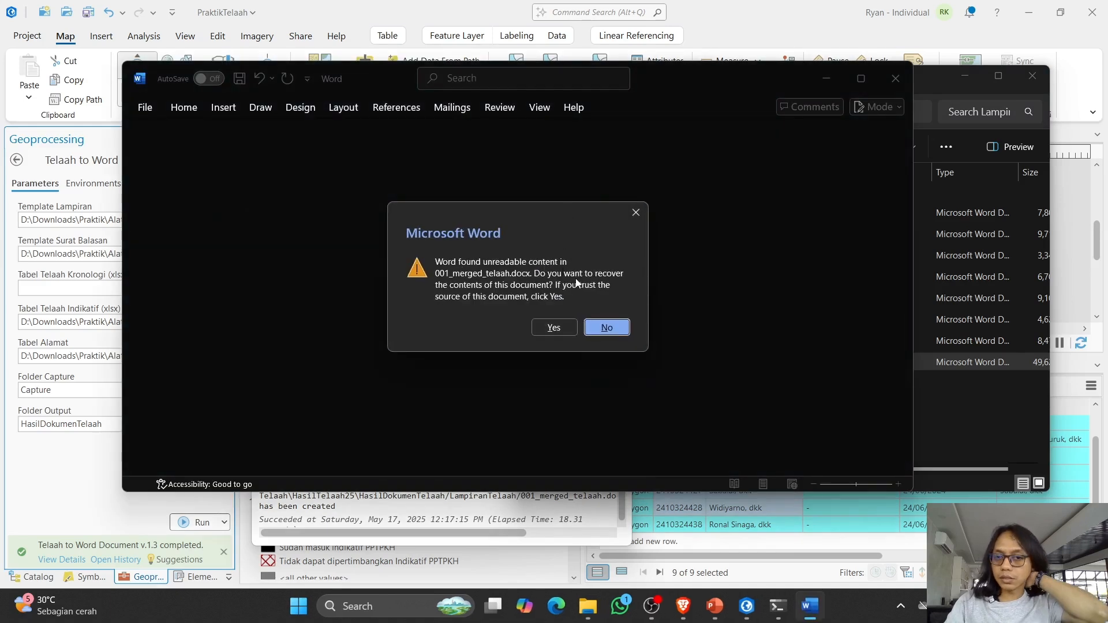
click(563, 334)
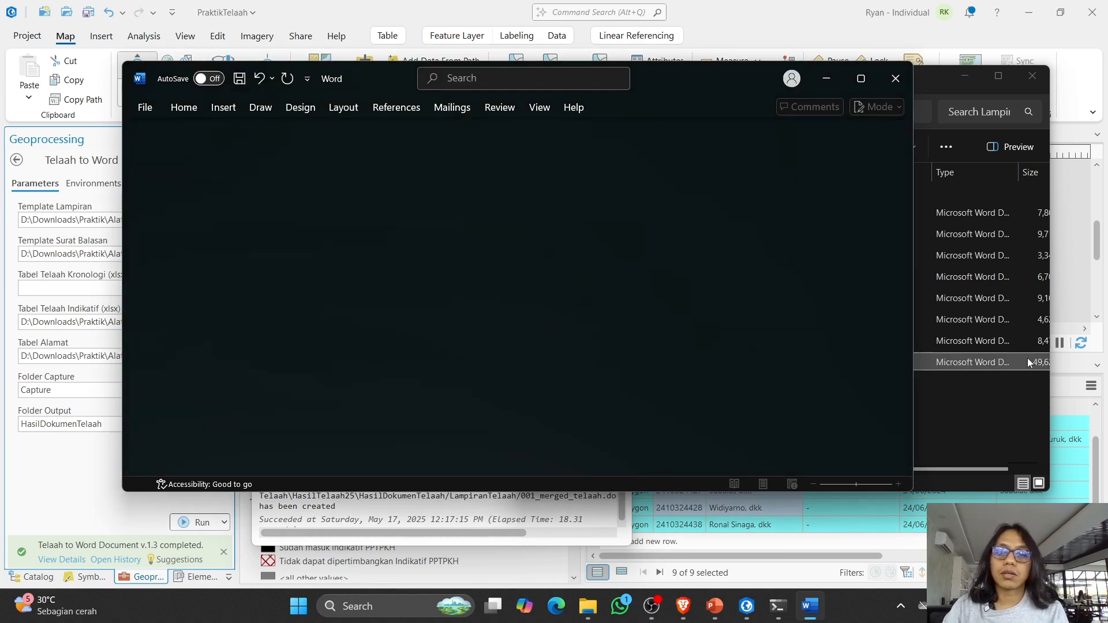
Step: Examine the merged document's area tables, map images and conclusions in a maximized window, and close it without saving
scroll(410, 338, down, 20)
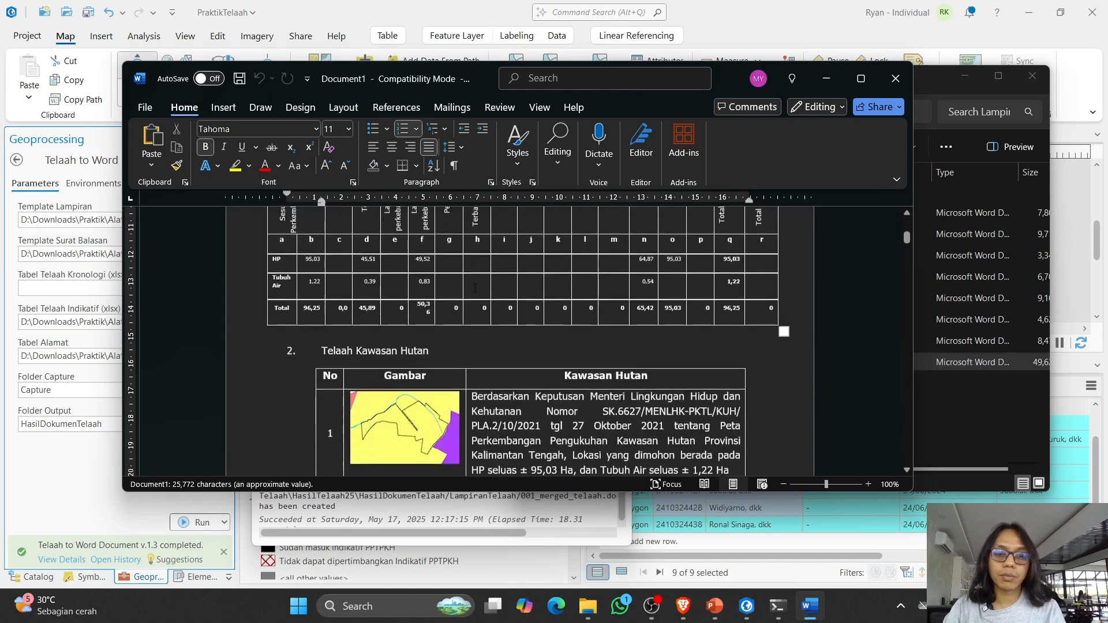
click(860, 79)
scroll(424, 372, down, 10)
scroll(427, 374, down, 15)
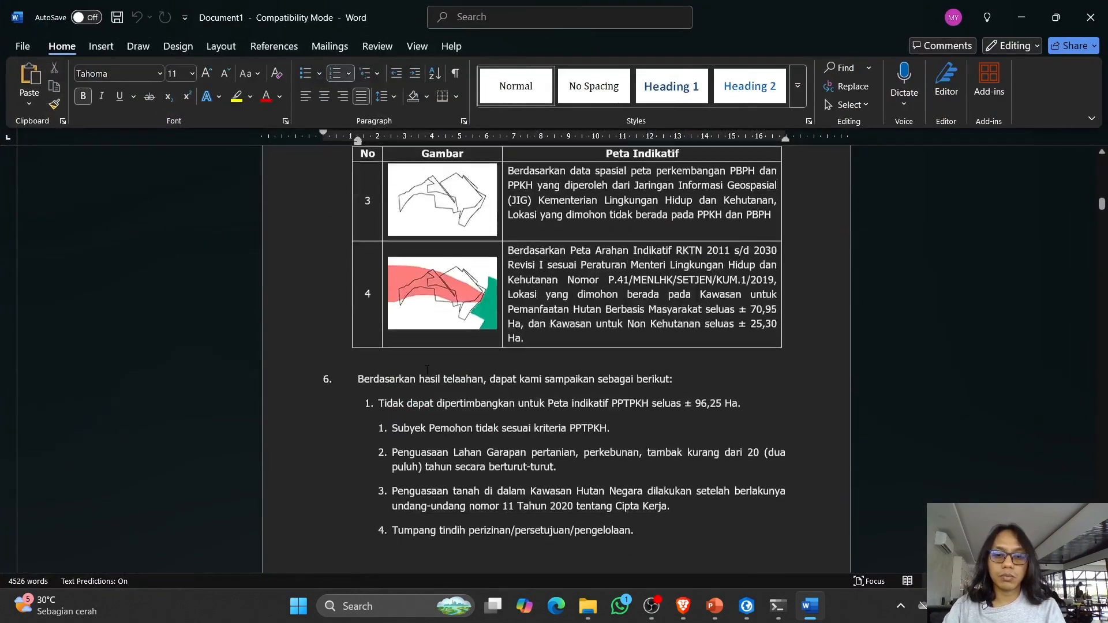
scroll(430, 378, down, 15)
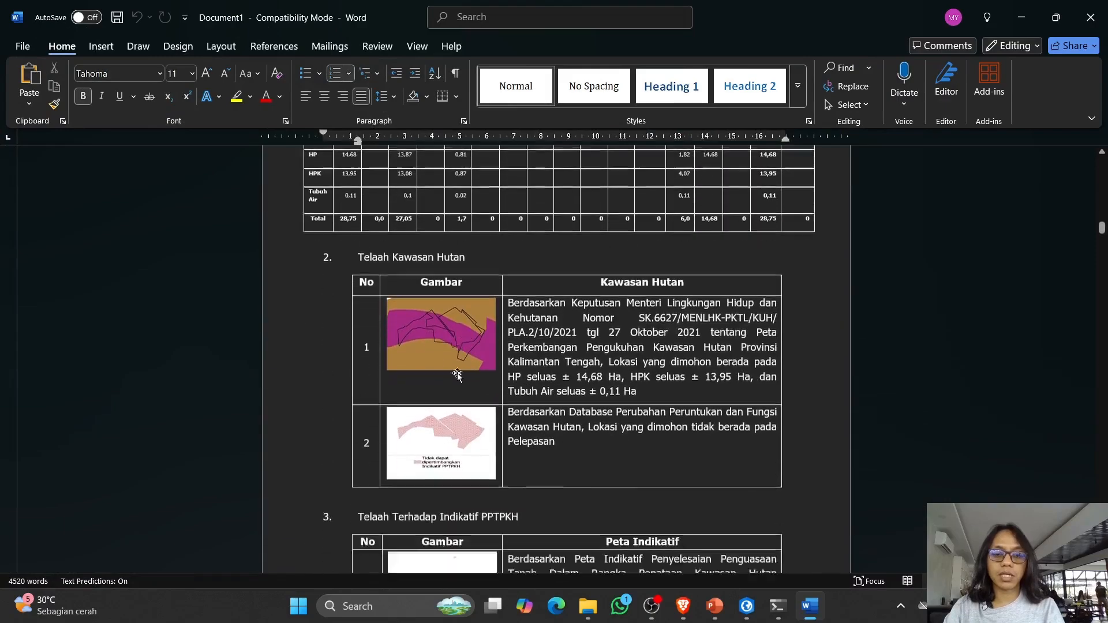
scroll(430, 378, down, 10)
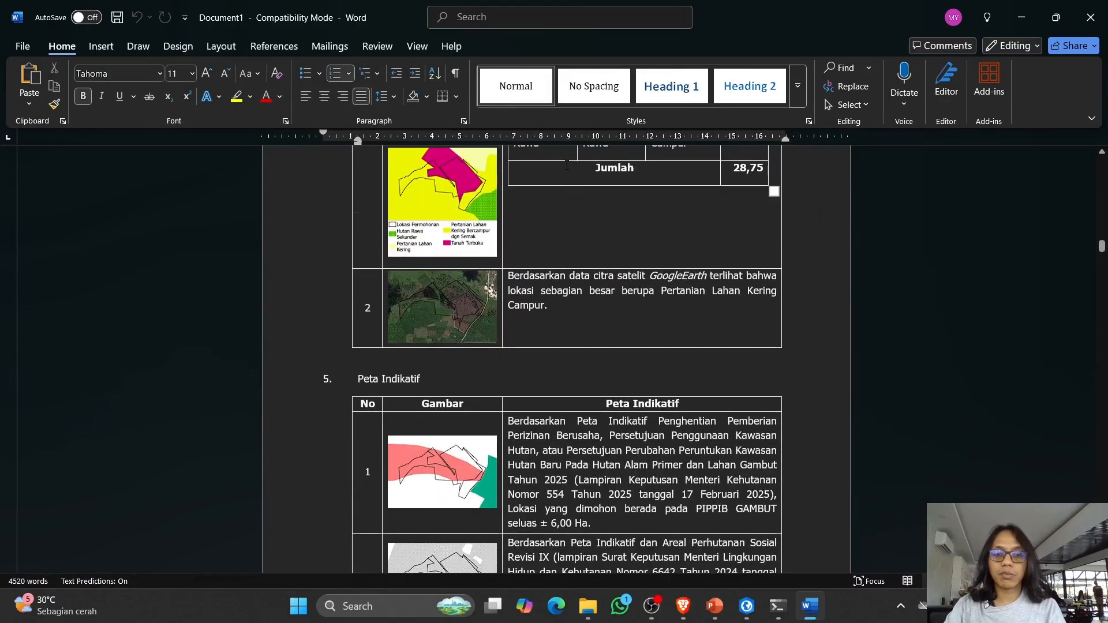
click(1090, 17)
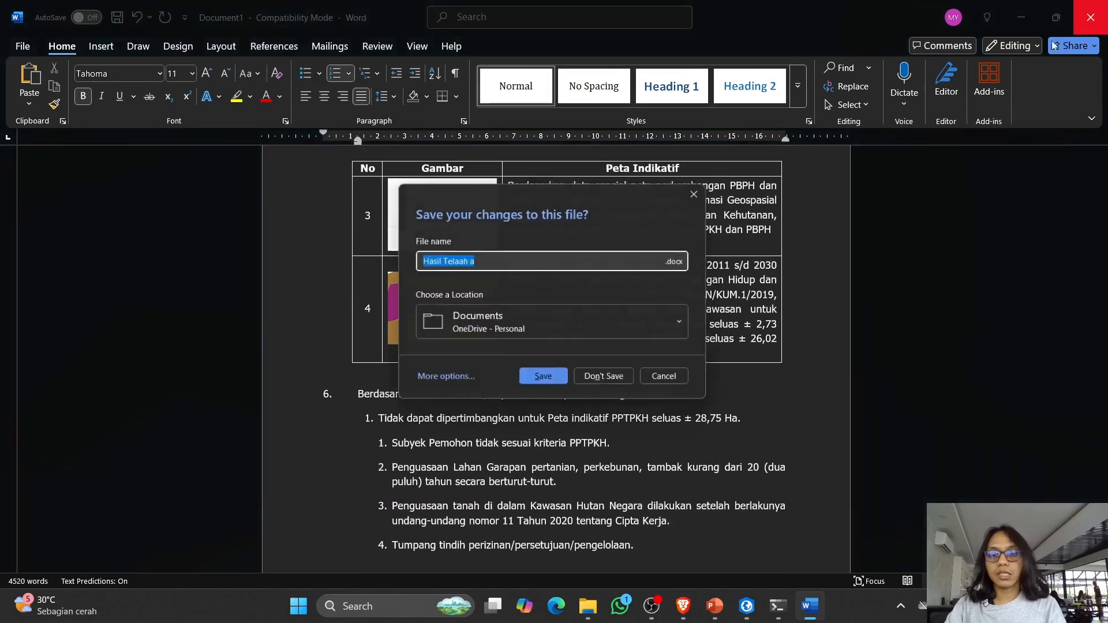
click(611, 381)
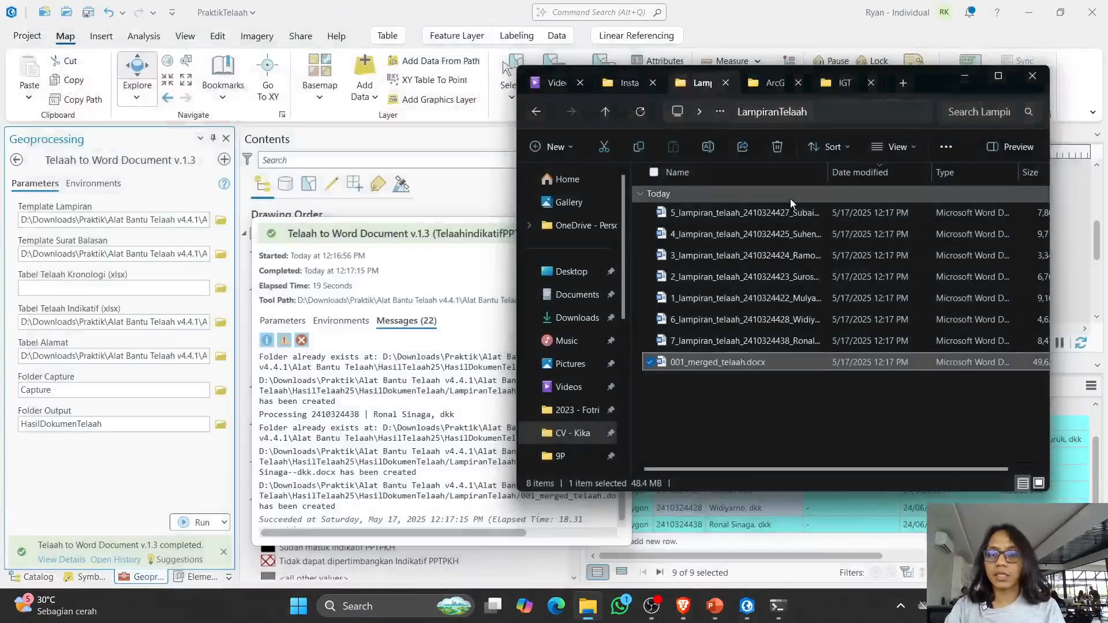
Step: Open the individual lampiran_telaah document numbered 1 from the LampiranTelaah folder in Word
click(688, 340)
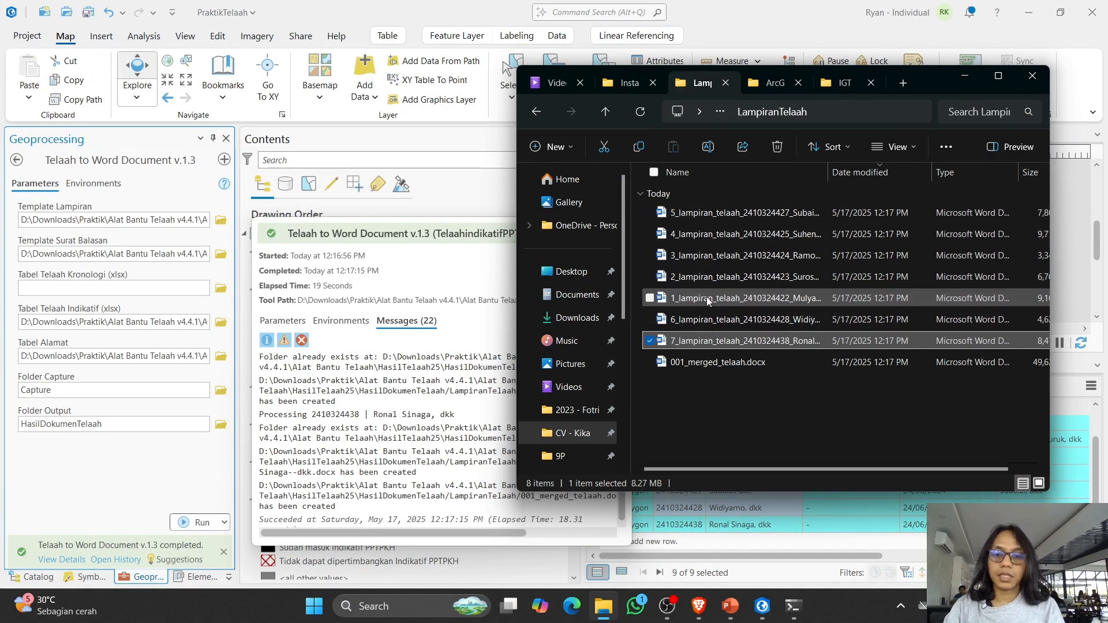
click(692, 297)
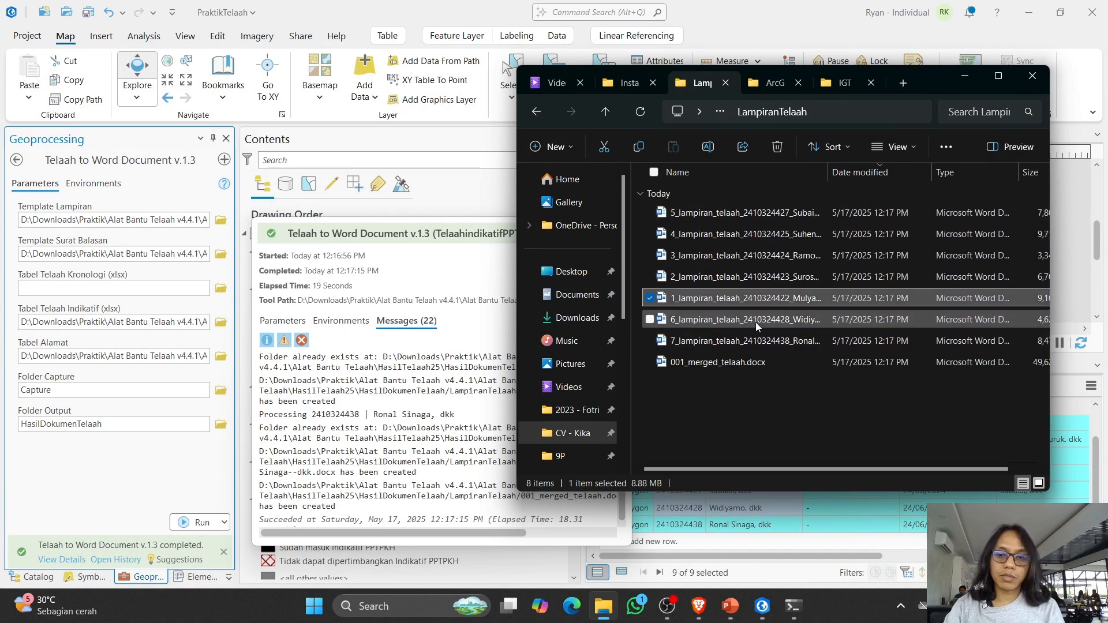
double_click(684, 299)
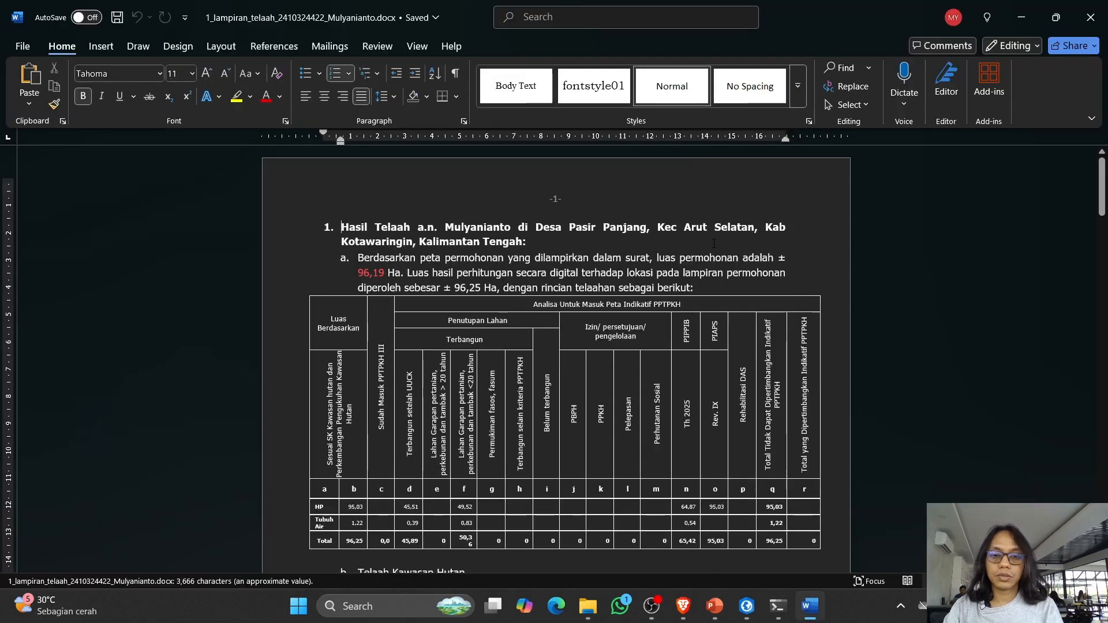
Step: Examine the document's forest-area, land-cover and indicative-map tables, its conclusions and the final location map
scroll(530, 271, down, 10)
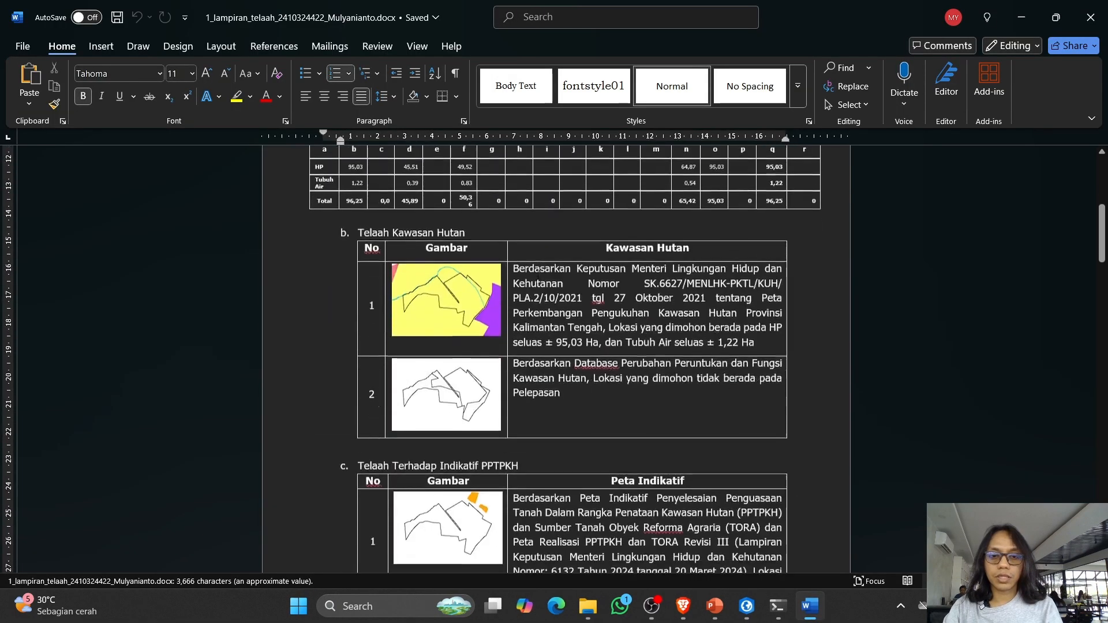
scroll(539, 274, down, 10)
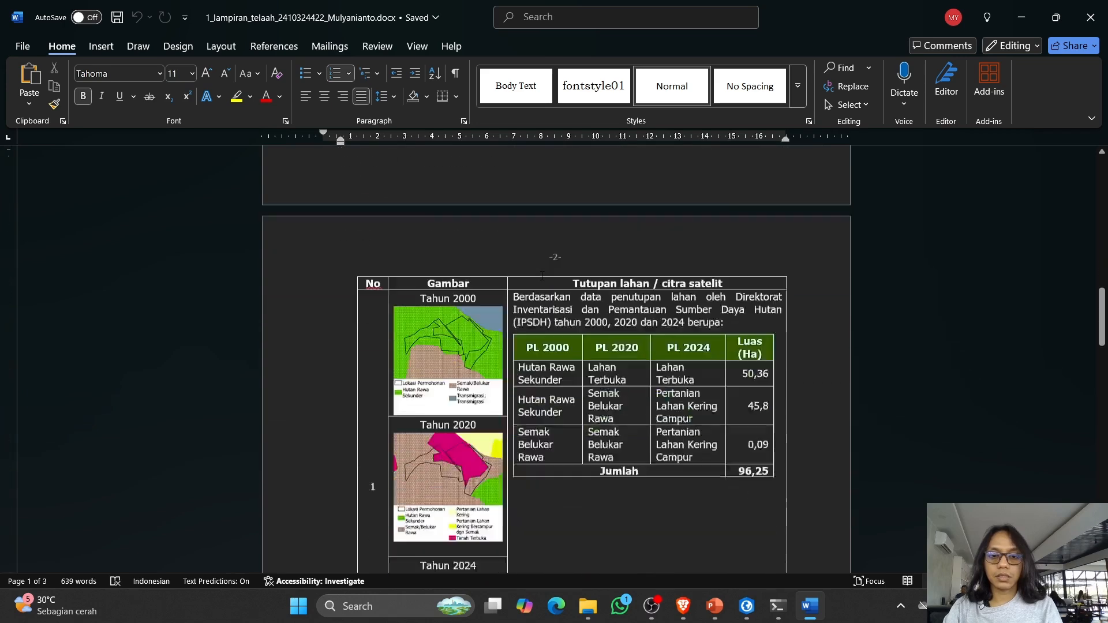
scroll(547, 277, down, 3)
scroll(554, 285, up, 10)
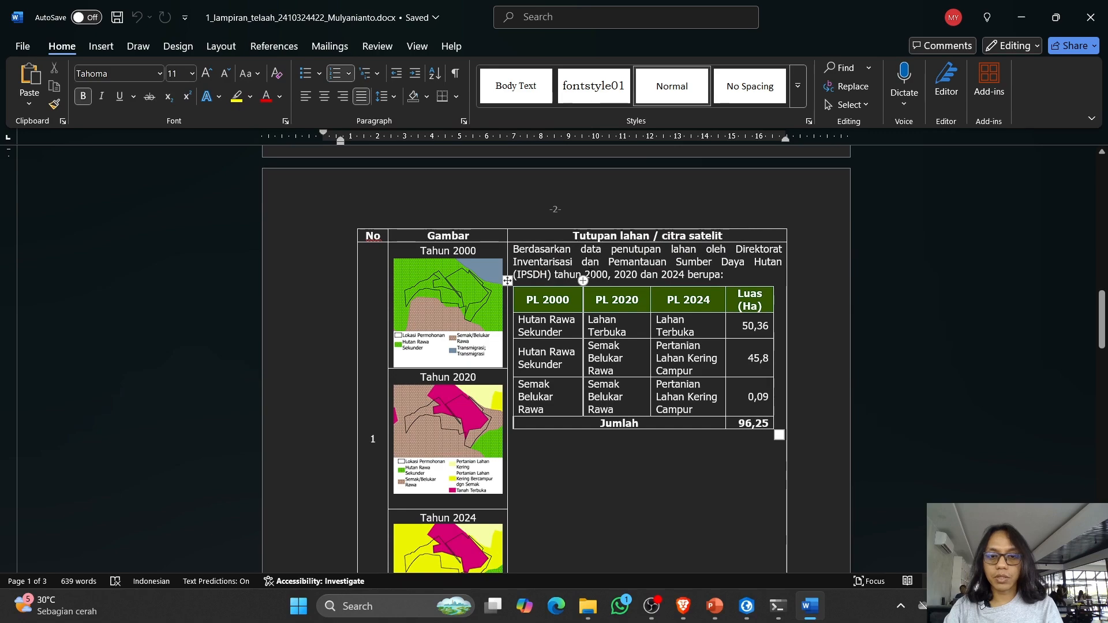
drag(584, 275, 721, 275)
scroll(716, 377, down, 8)
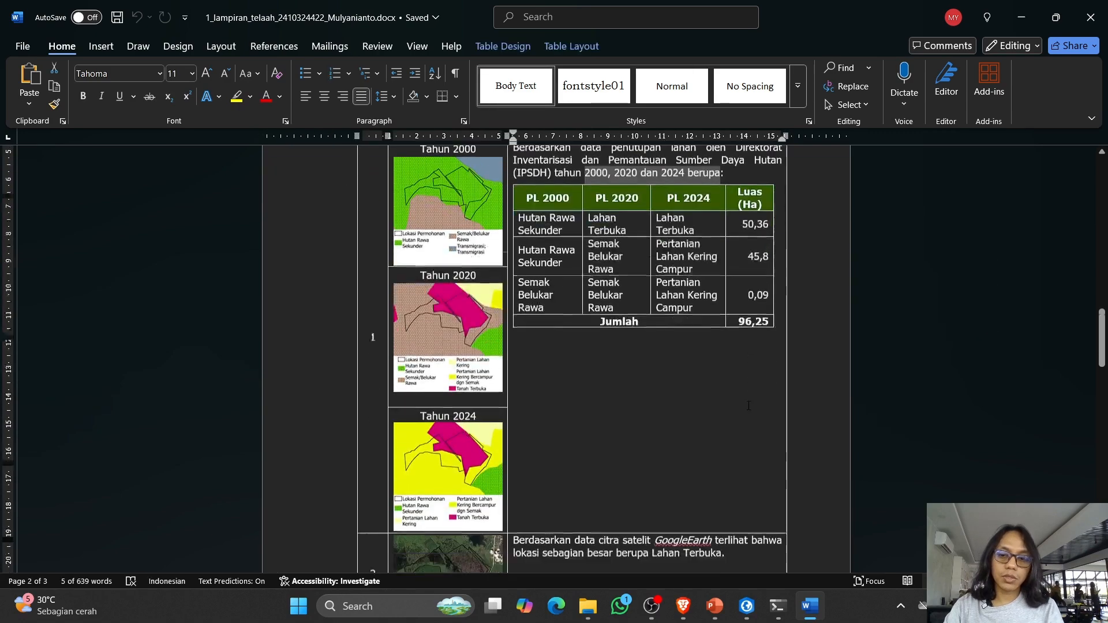
scroll(567, 326, down, 15)
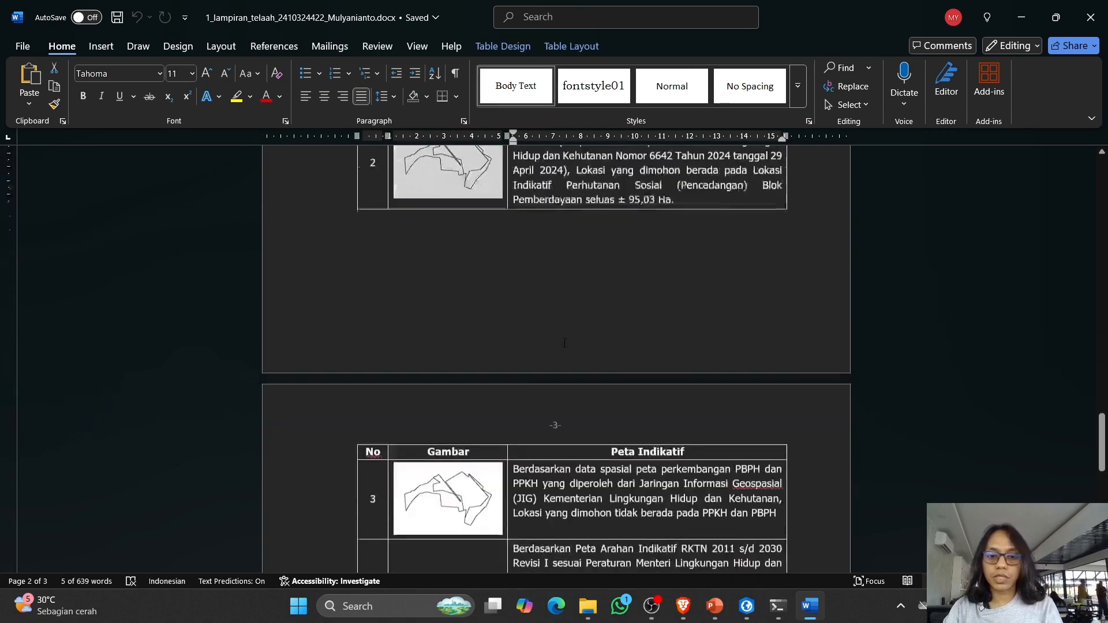
scroll(515, 302, down, 3)
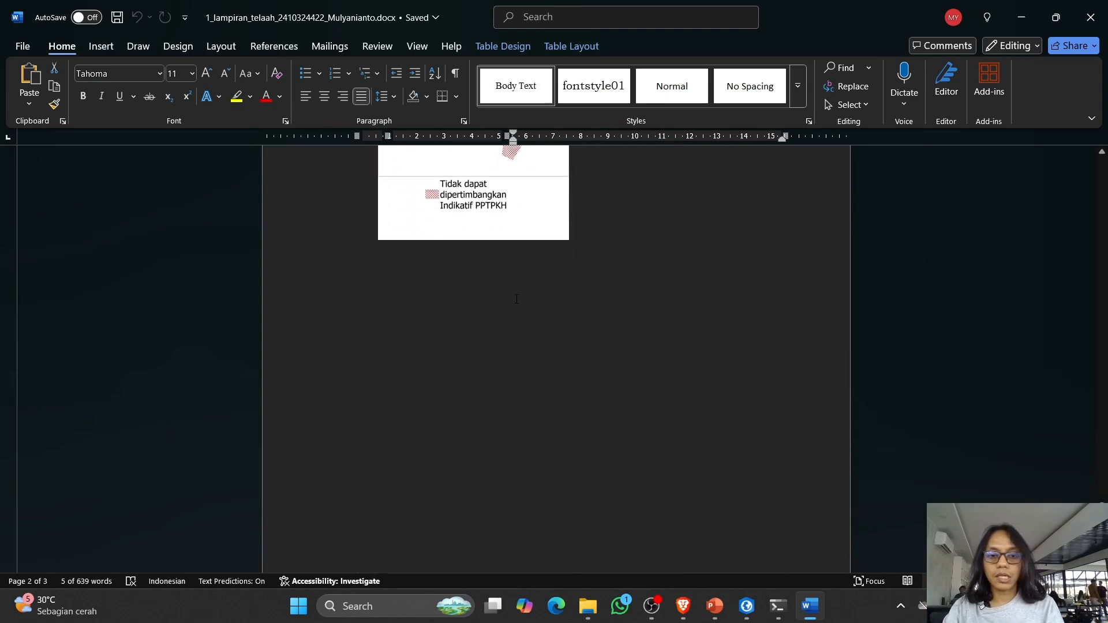
scroll(445, 230, up, 7)
scroll(445, 230, up, 2)
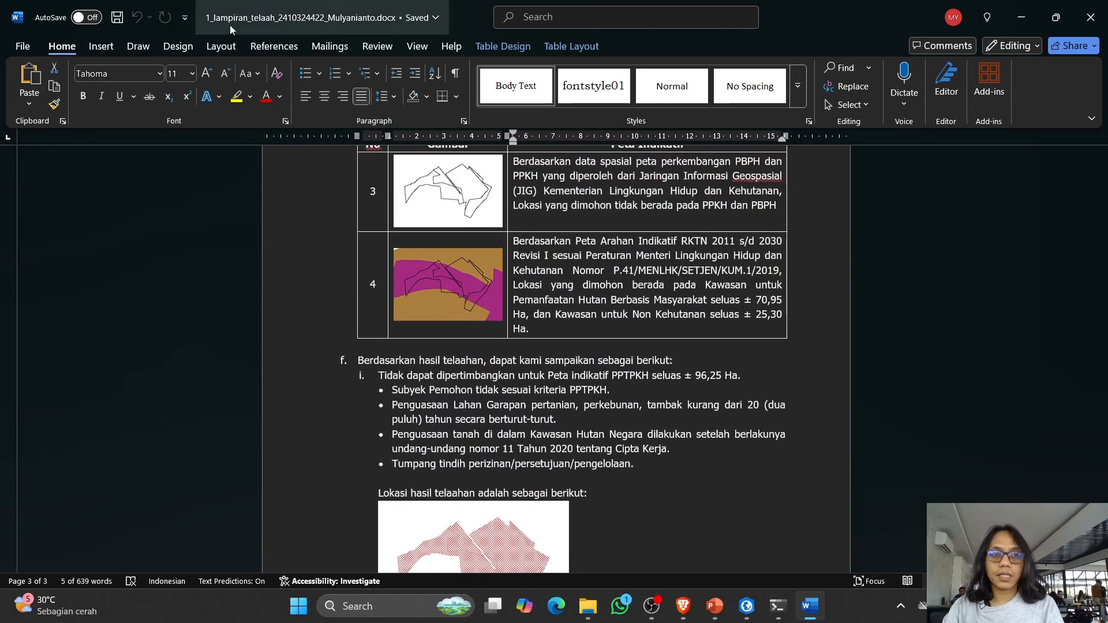
Step: Switch to File Explorer and delete 001_merged_telaah.docx from the LampiranTelaah folder
click(587, 606)
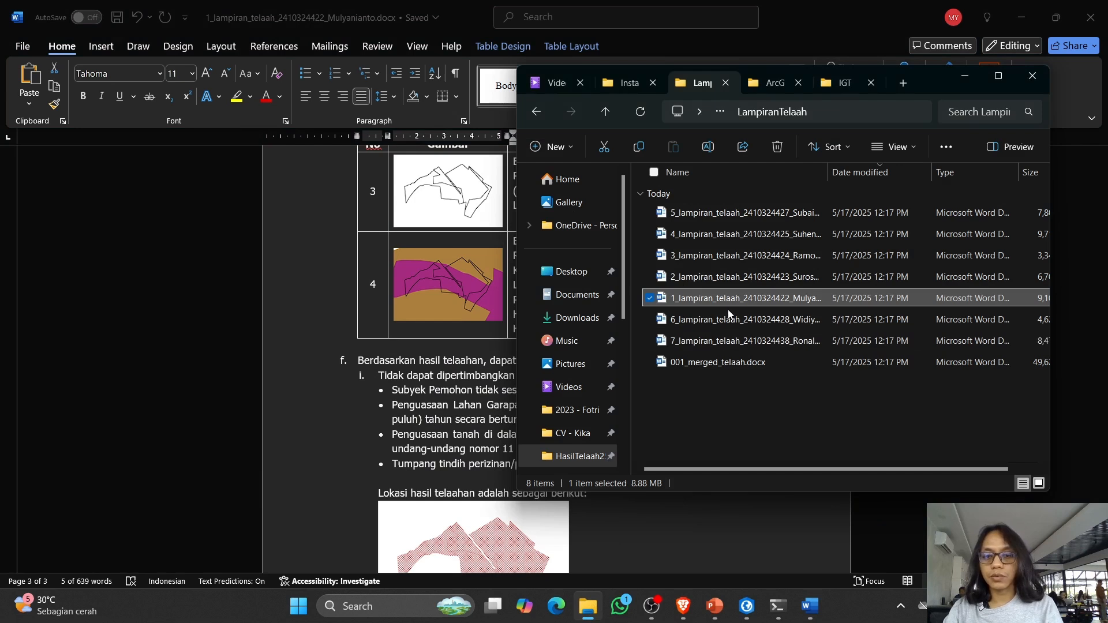
key(Escape)
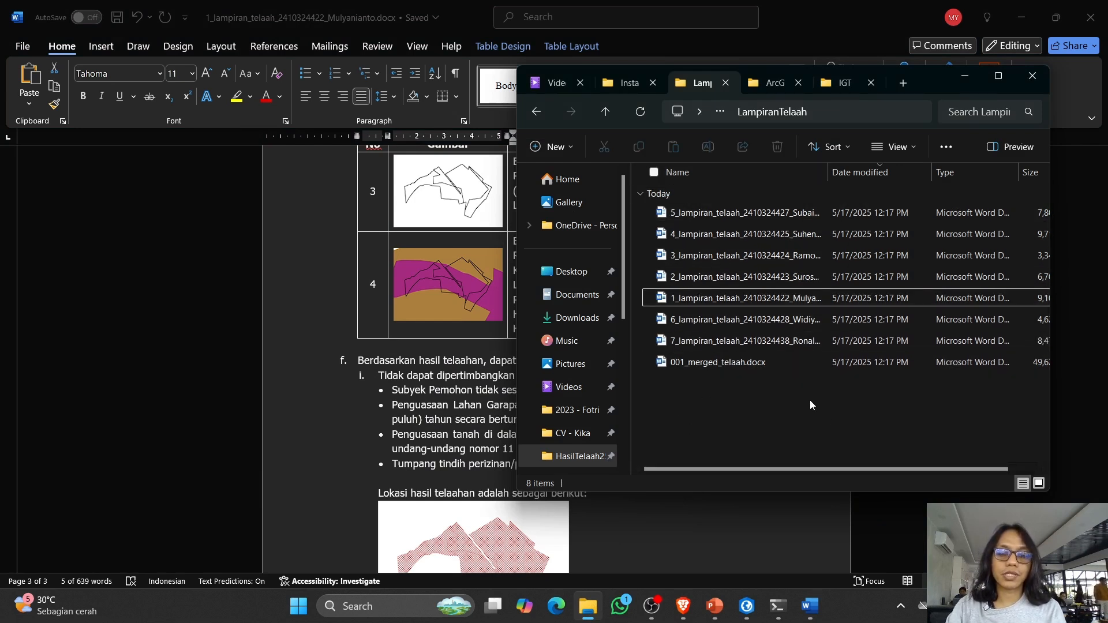
click(707, 367)
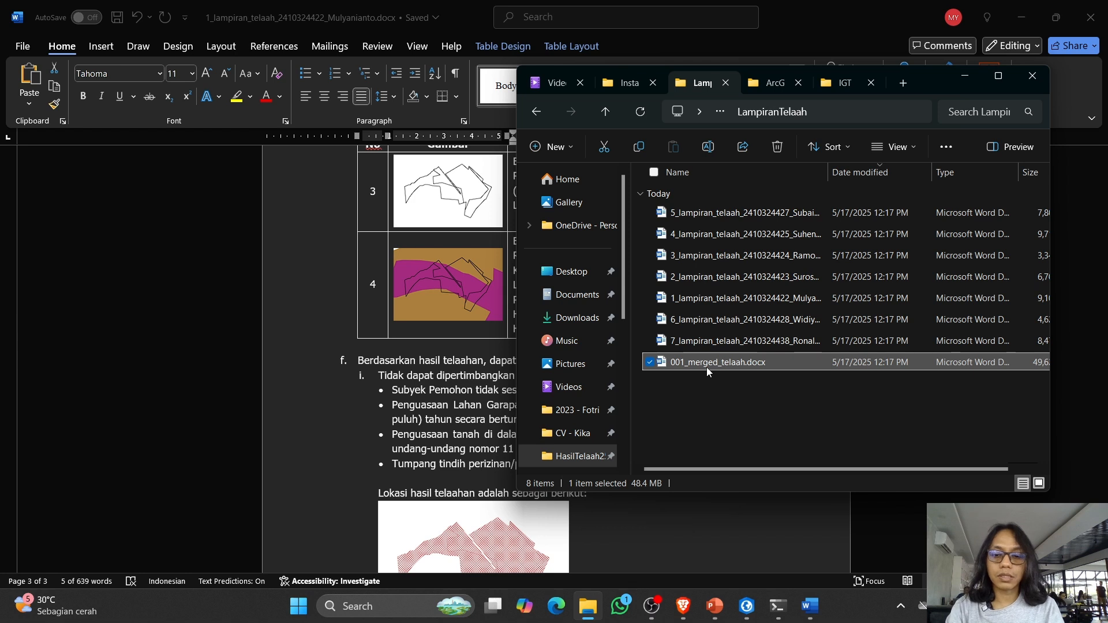
key(Escape)
click(725, 367)
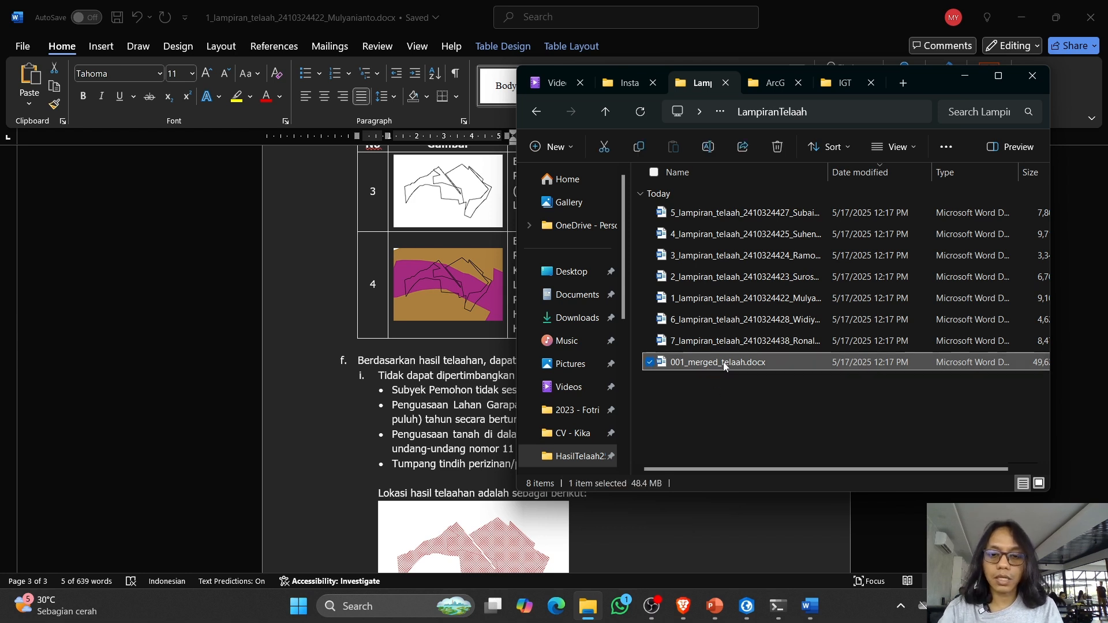
key(Delete)
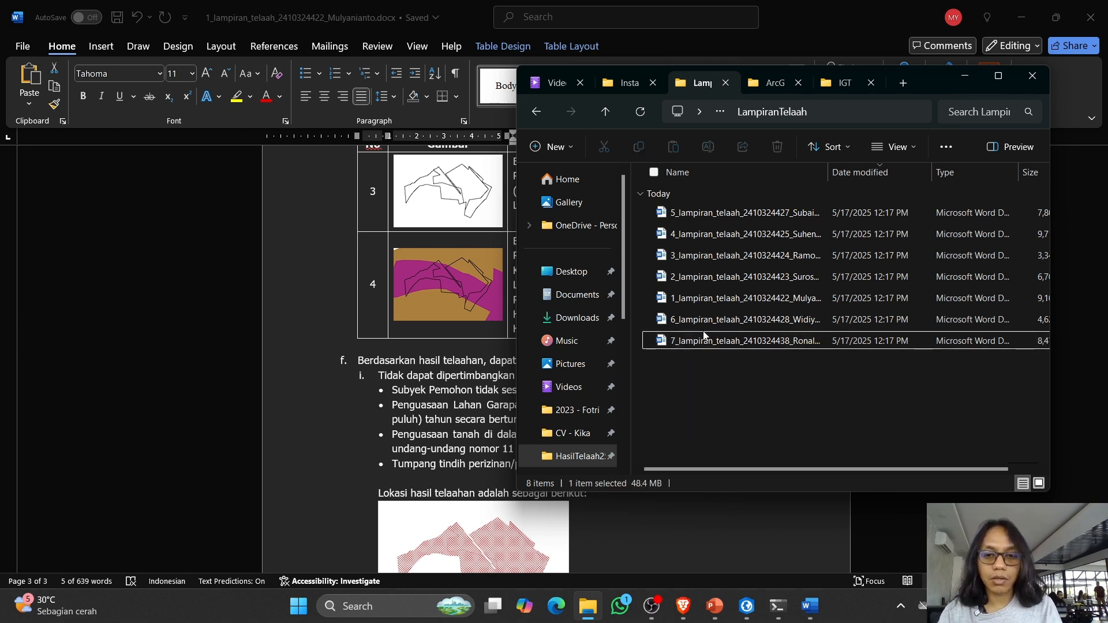
Step: Return to Word and add an empty paragraph below the final location map at the document's end
click(359, 457)
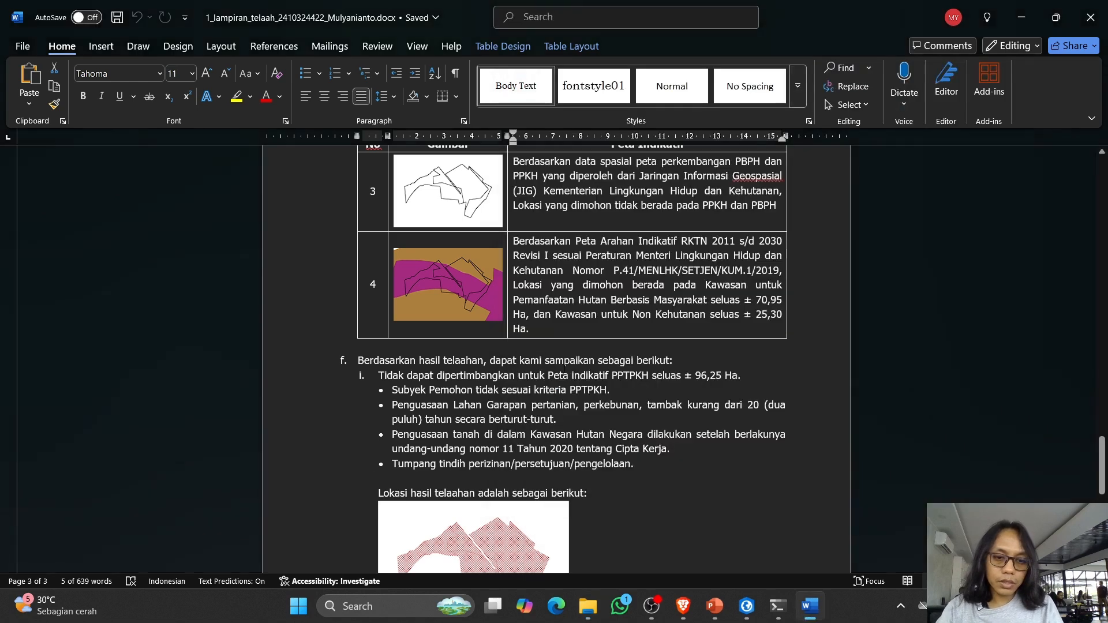
scroll(529, 383, down, 10)
click(417, 301)
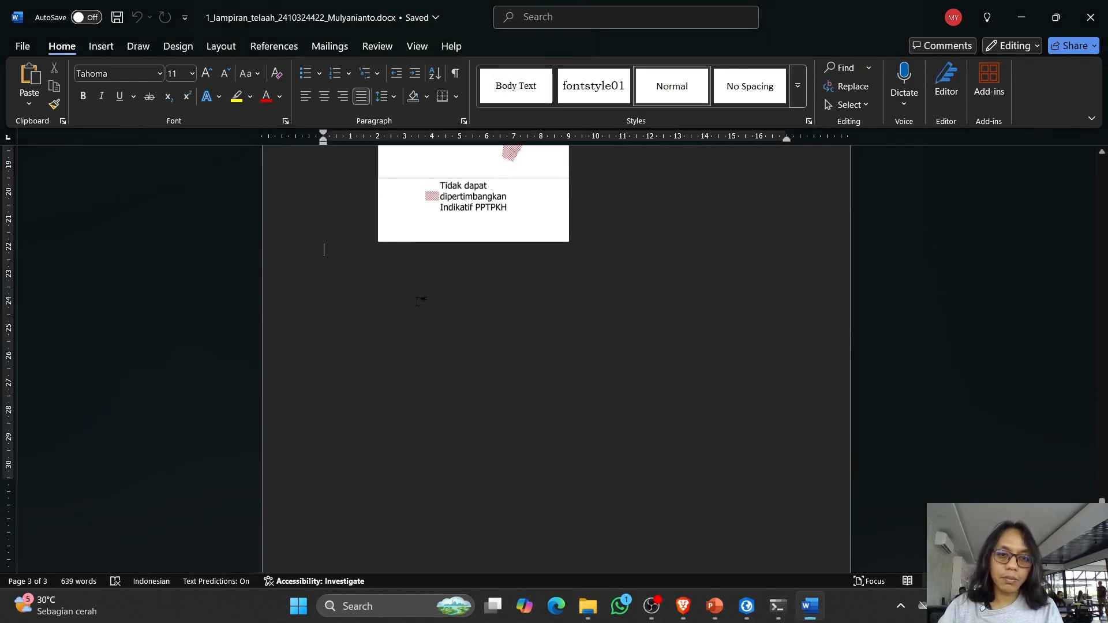
key(Return)
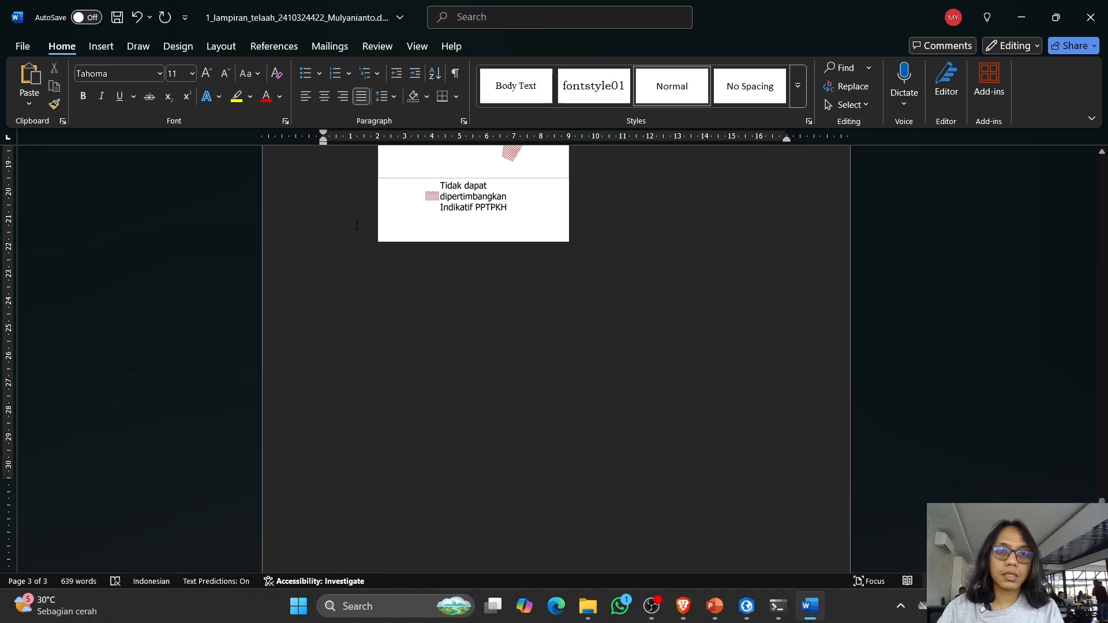
Step: Start inserting text from a file and browse in Downloads to Praktik\Alat Bantu Telaah v4.4.1\Alat Bantu Telaah\HasilTelaah25\HasilDokumenTelaah\LampiranTelaah
click(100, 46)
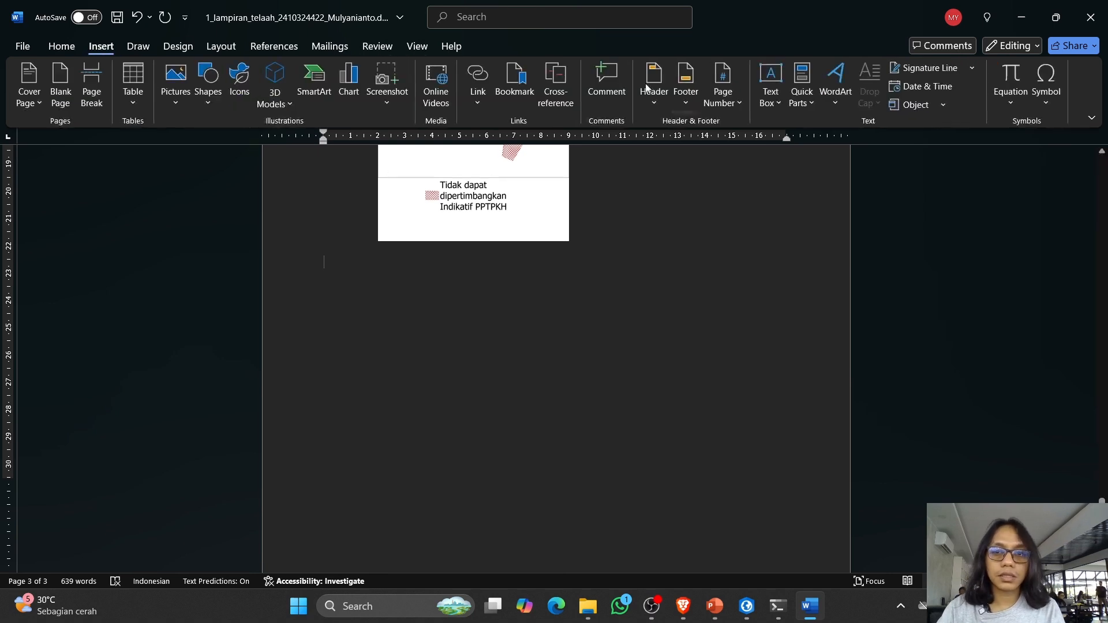
click(941, 106)
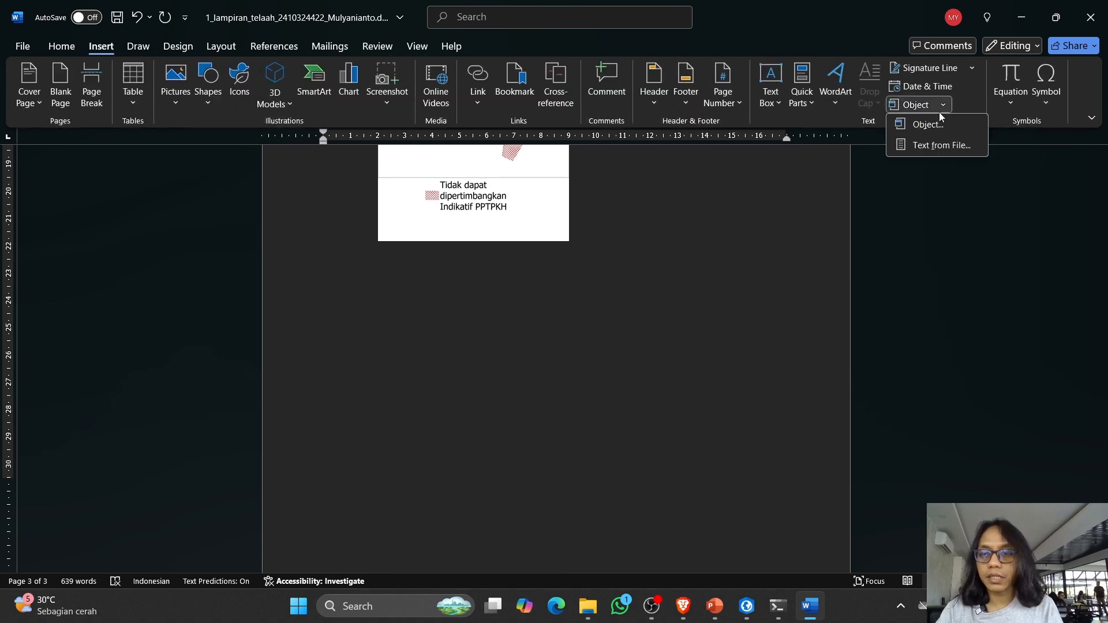
click(938, 146)
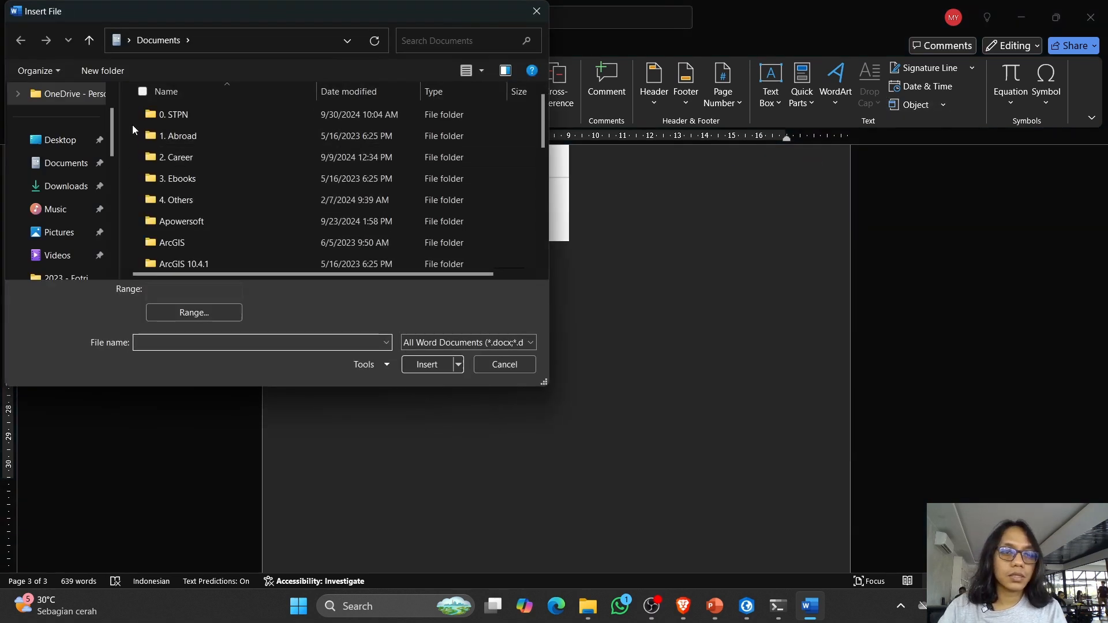
click(66, 186)
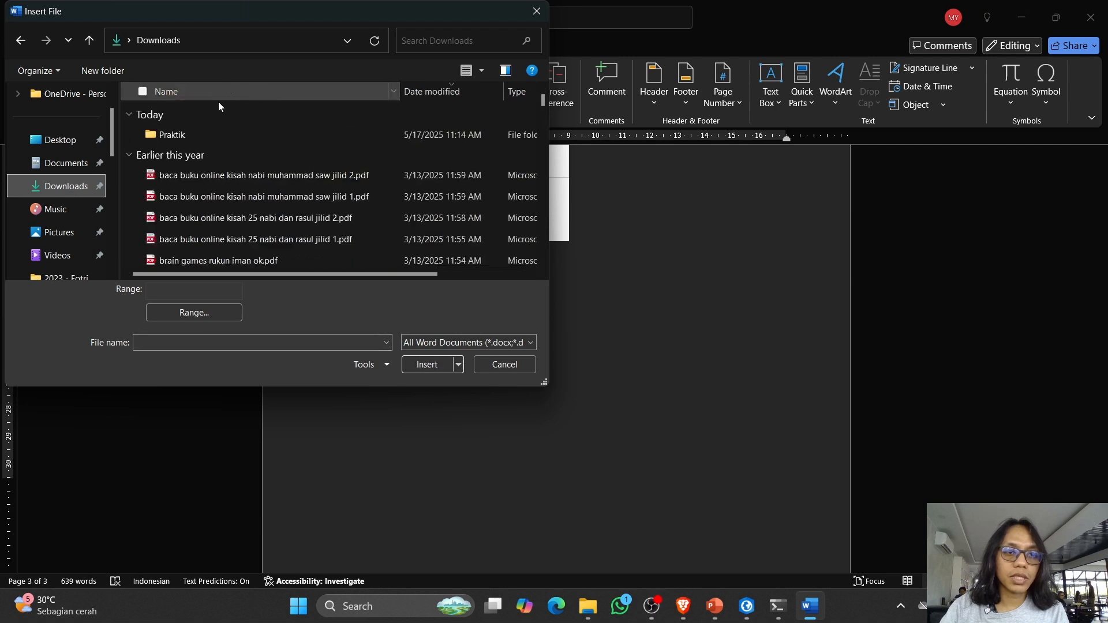
double_click(186, 136)
double_click(205, 159)
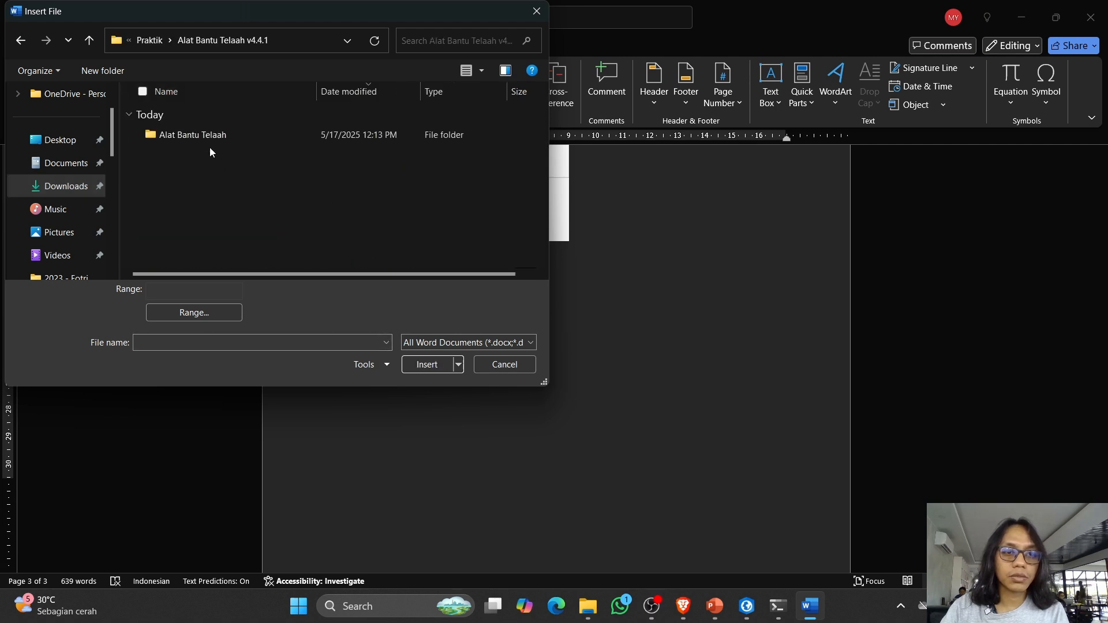
double_click(212, 137)
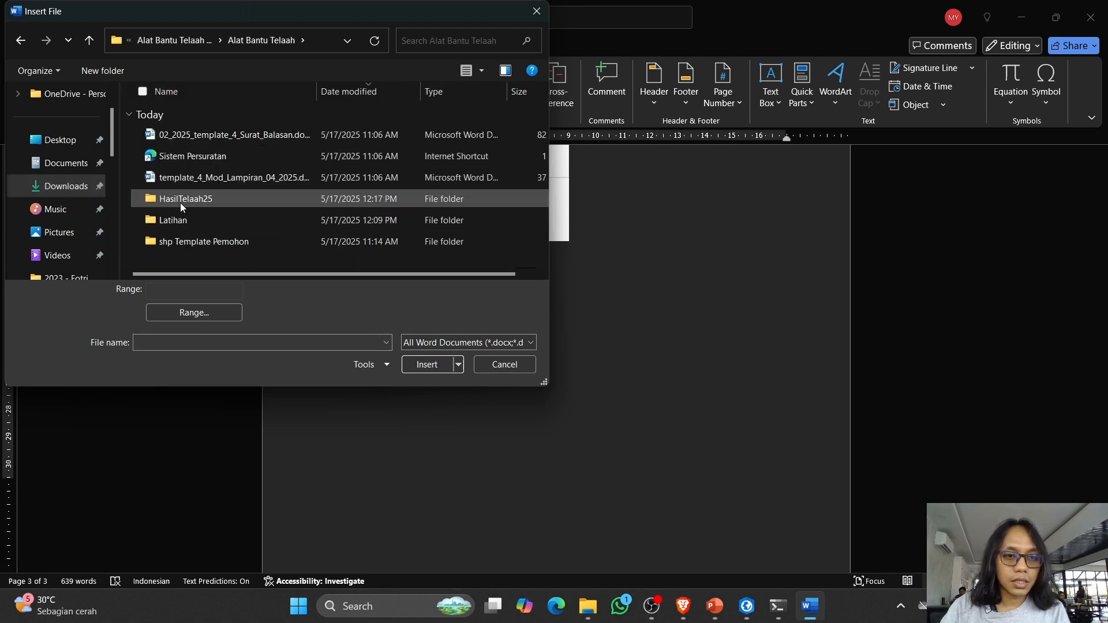
double_click(180, 201)
double_click(195, 155)
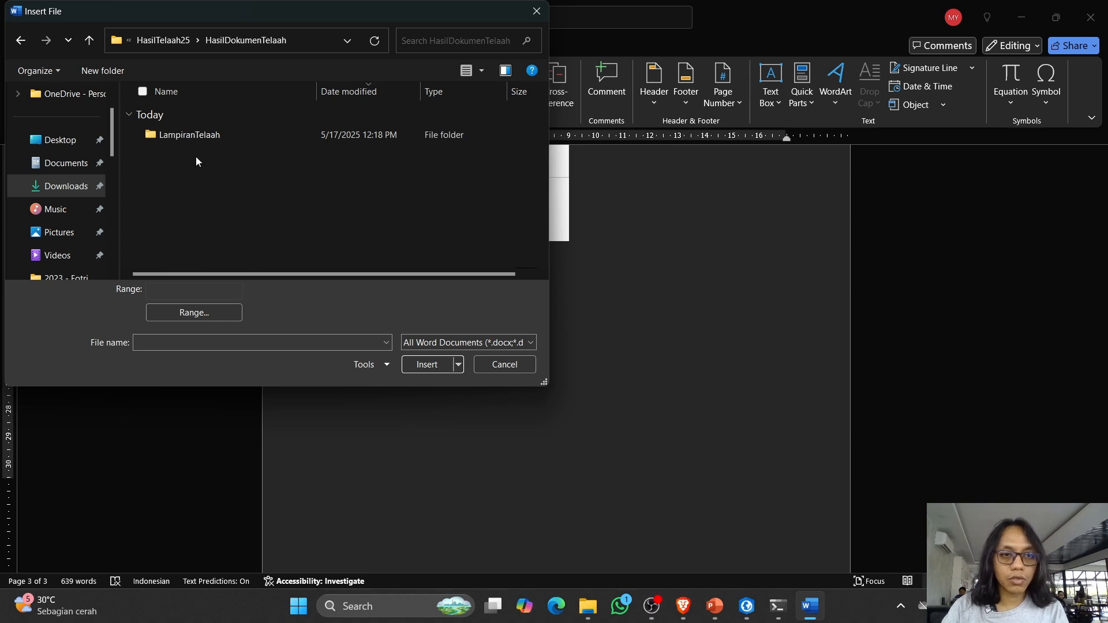
double_click(199, 138)
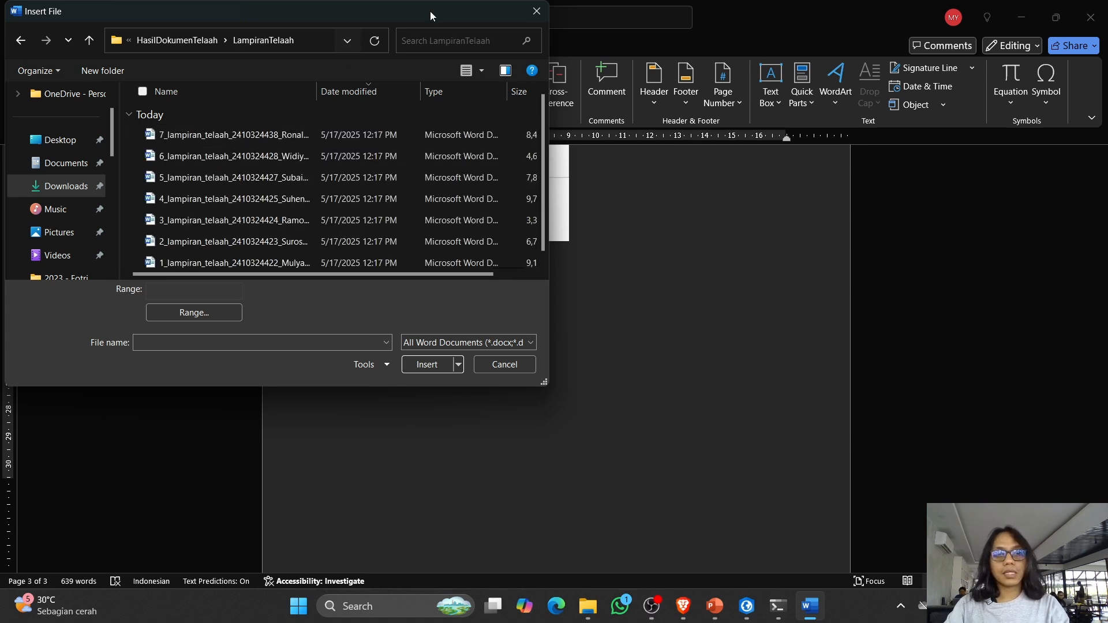
drag(431, 11, 772, 154)
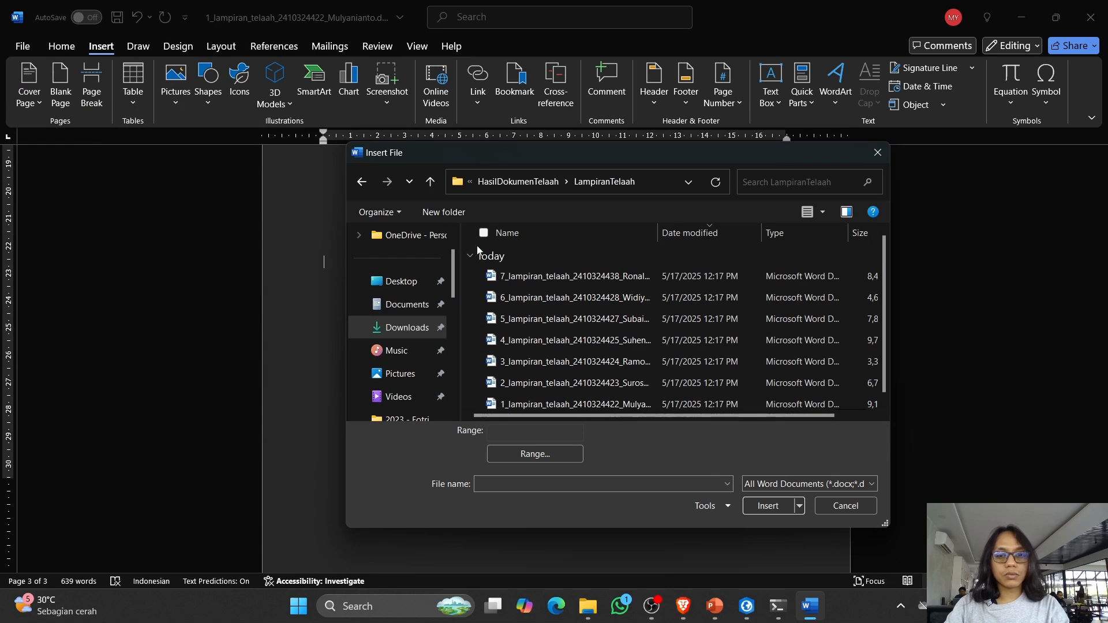
scroll(554, 392, down, 1)
click(551, 378)
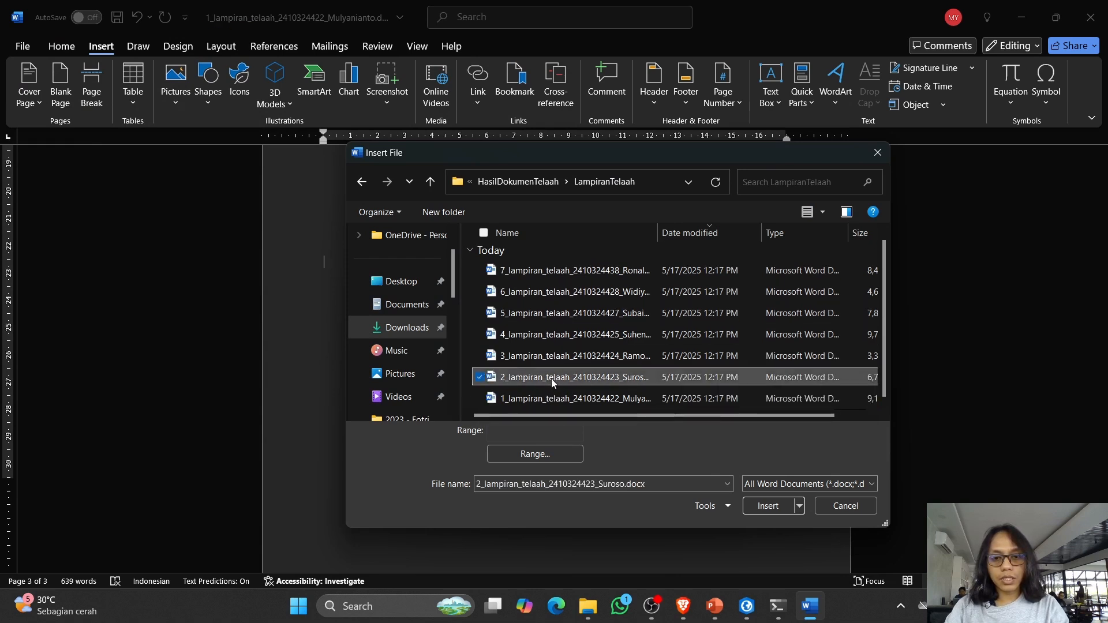
scroll(536, 271, up, 1)
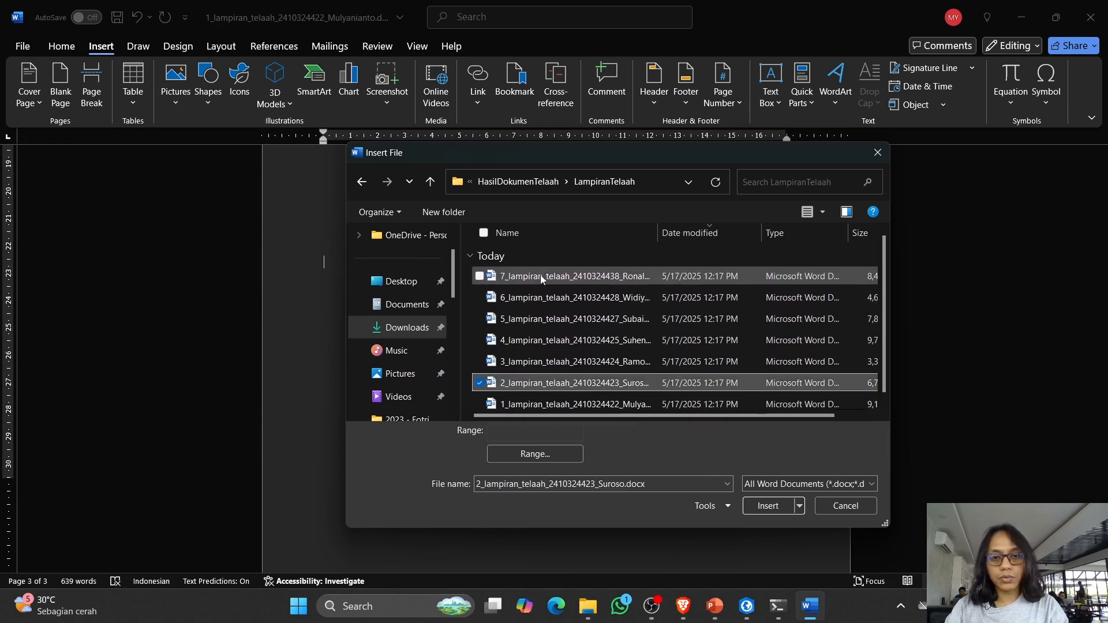
shift+click(541, 277)
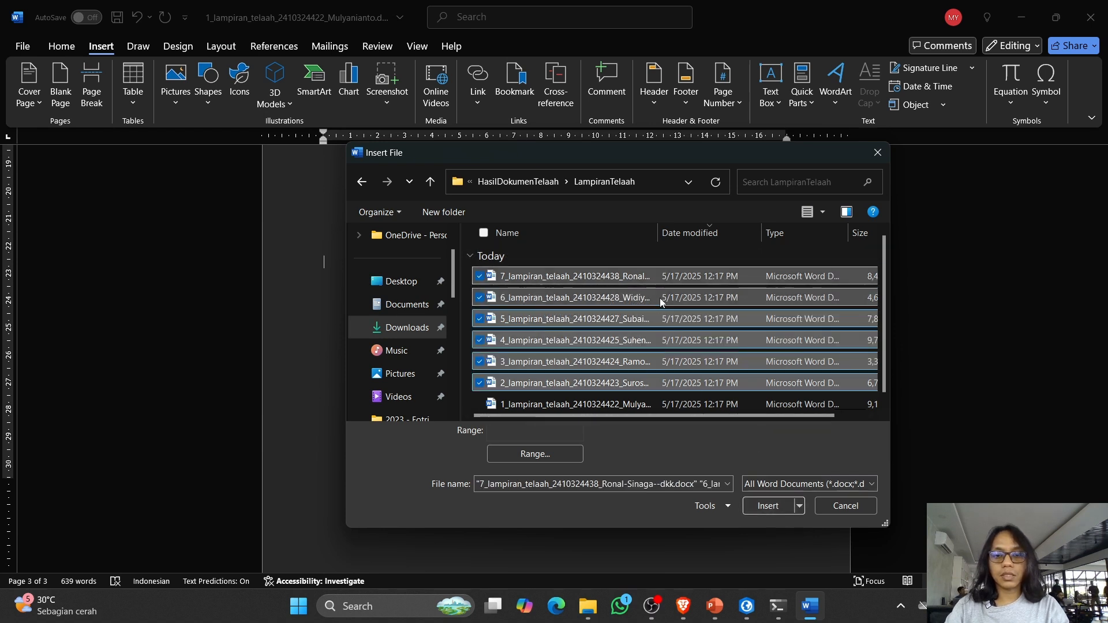
click(482, 259)
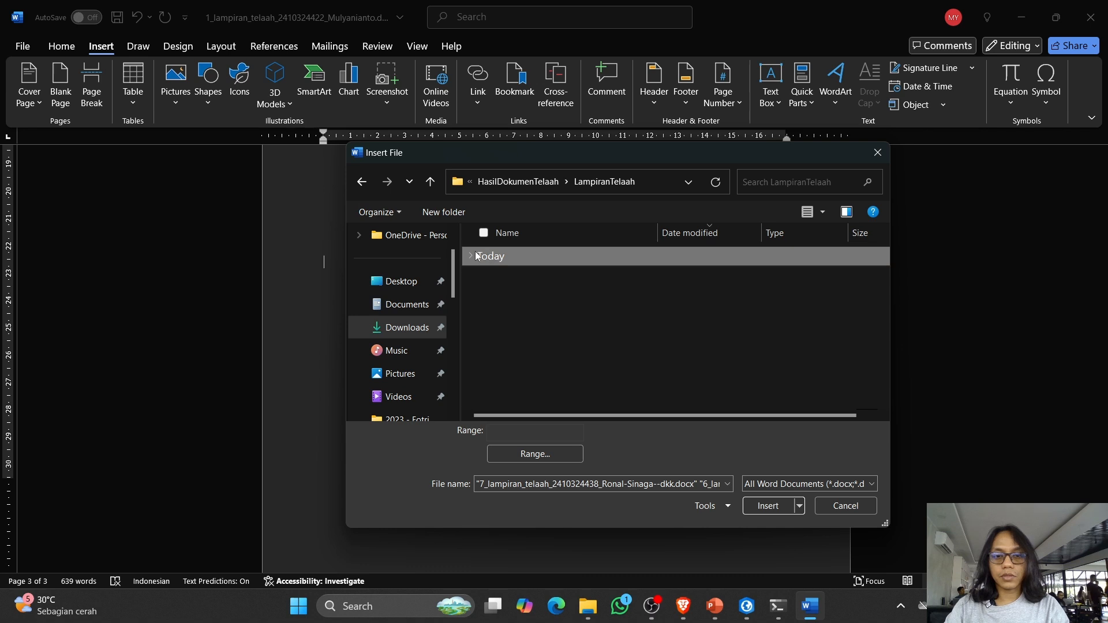
click(485, 256)
Step: Sort the files by name, select the lampiran_telaah documents numbered 2 to 7 and insert their text
click(584, 231)
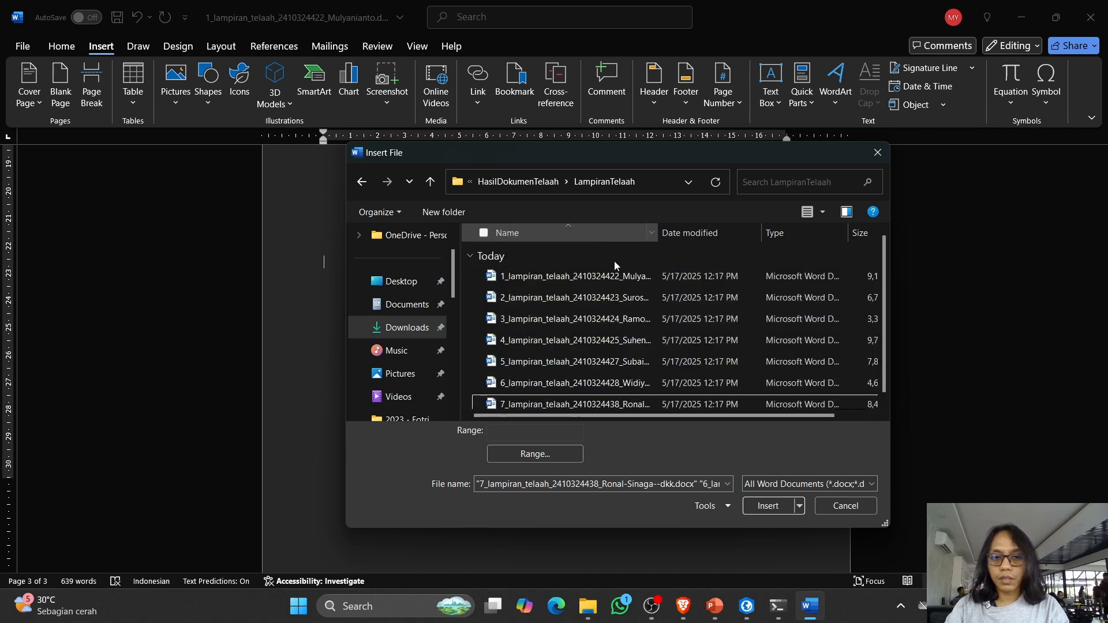
click(569, 297)
shift+click(552, 398)
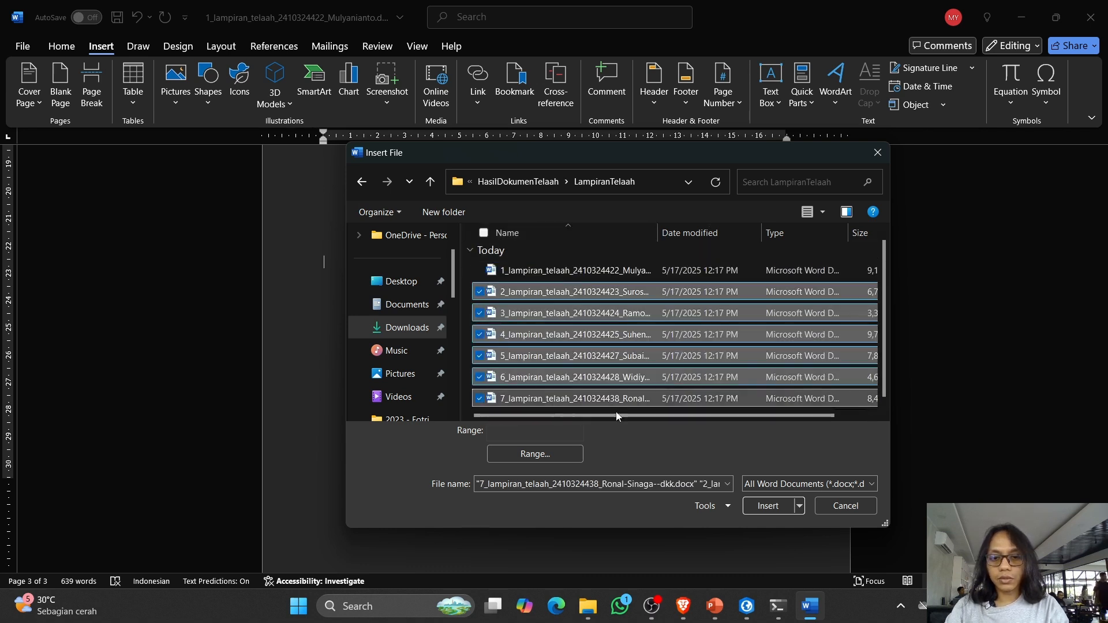
click(767, 505)
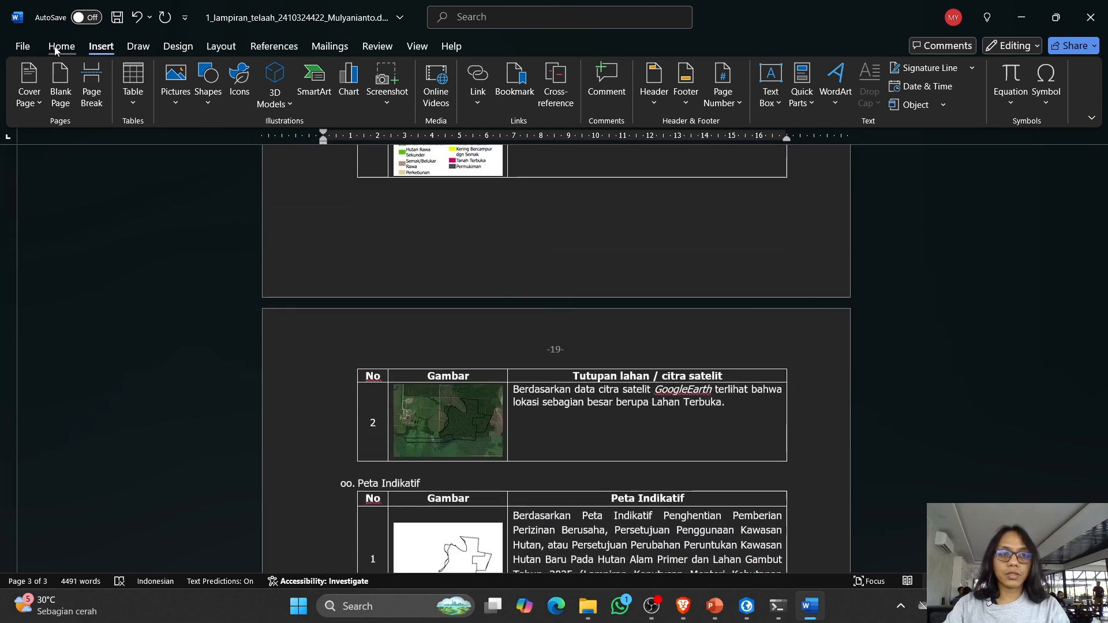
Step: Save the merged document as Gabungan_Lampiran in the LampiranTelaah folder, check the file in File Explorer and return to Word
click(33, 47)
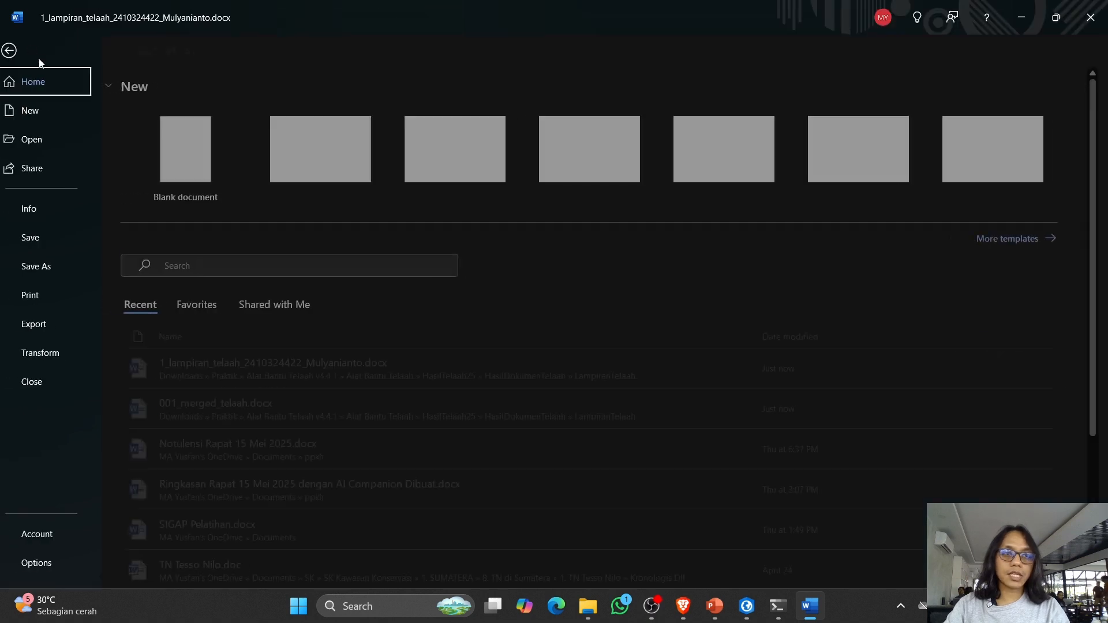
click(56, 267)
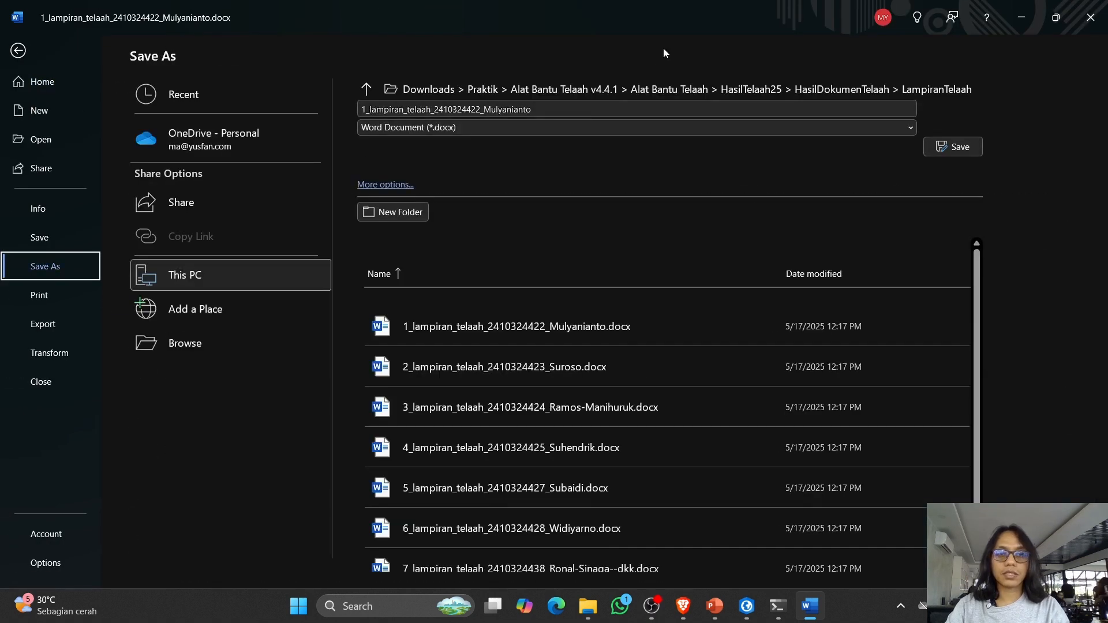
click(373, 109)
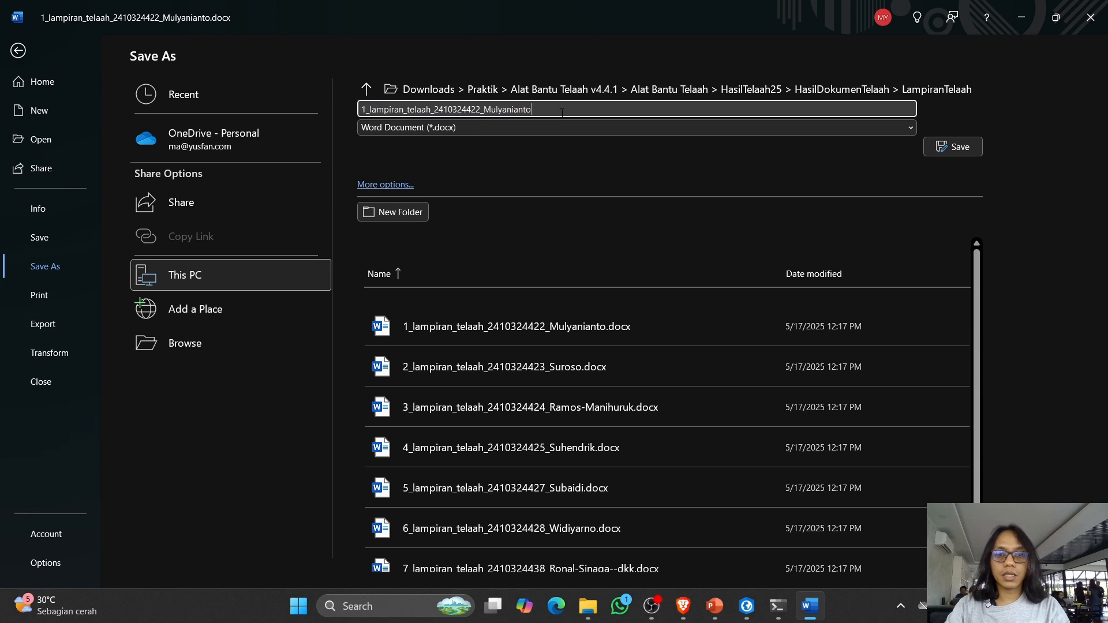
text(Gabungan_Lampiran)
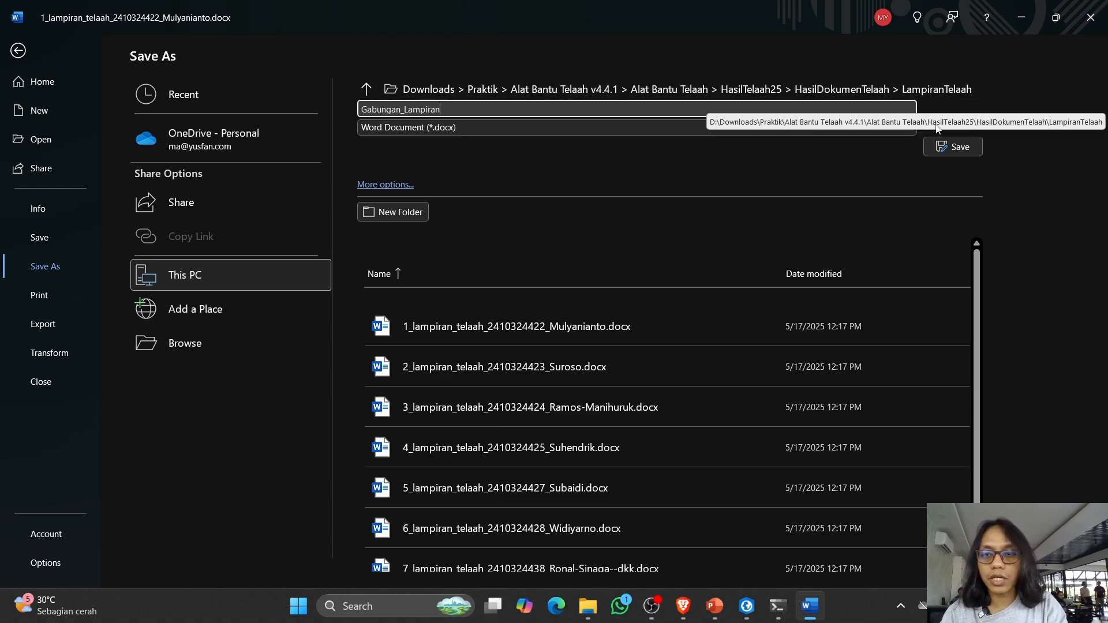
click(944, 148)
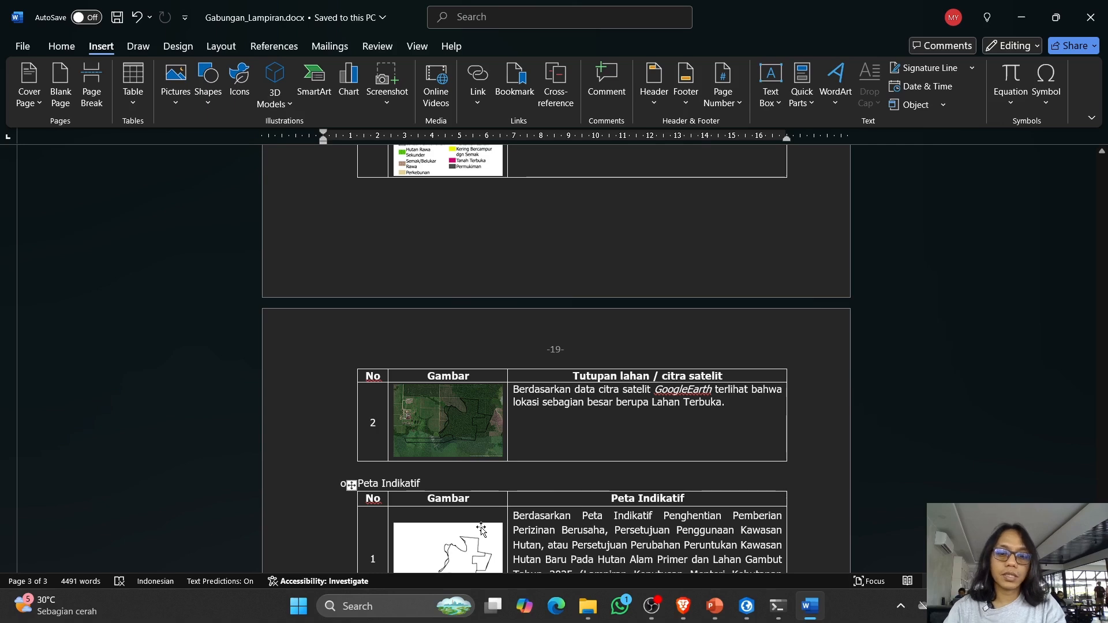
click(588, 606)
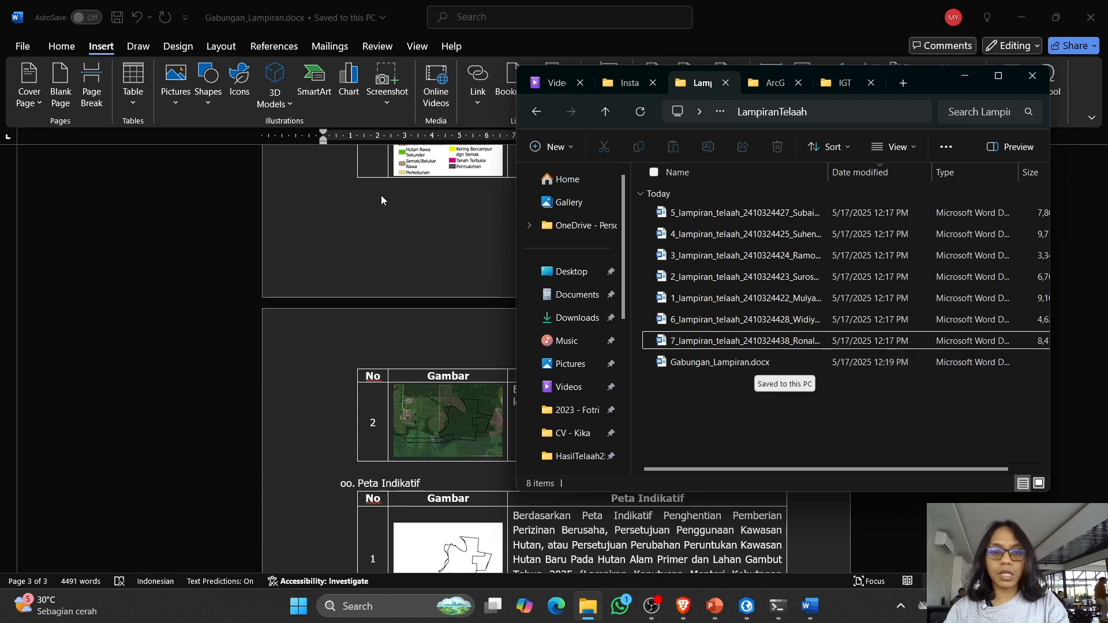
click(424, 347)
Step: Examine the merged document from the first review result through the start of the second, checking how the main headings are numbered
scroll(425, 348, down, 10)
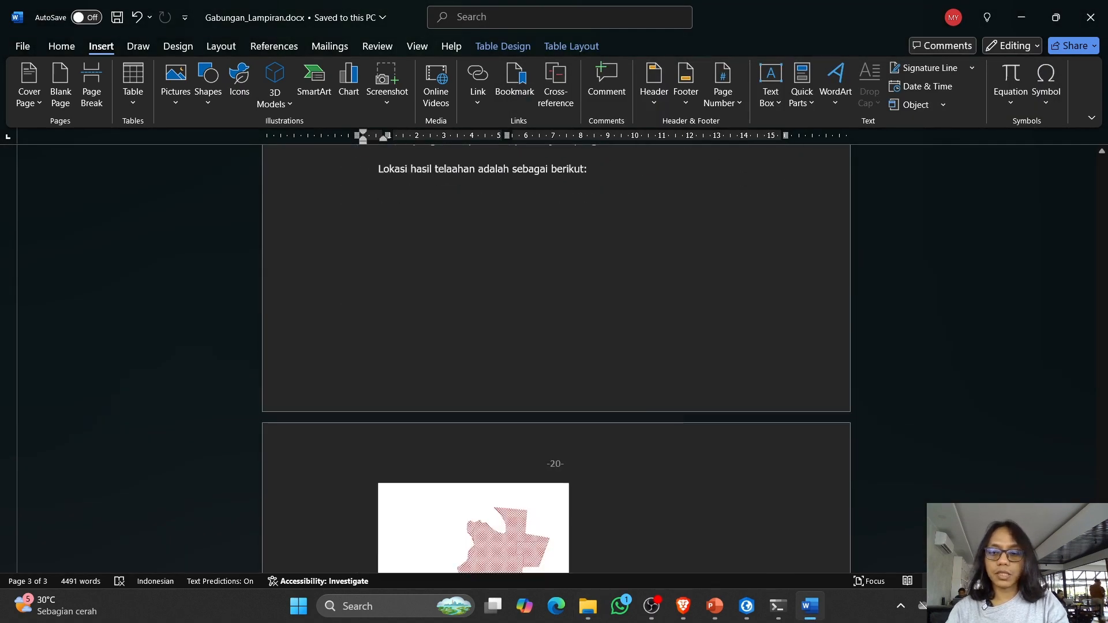
scroll(1095, 287, down, 15)
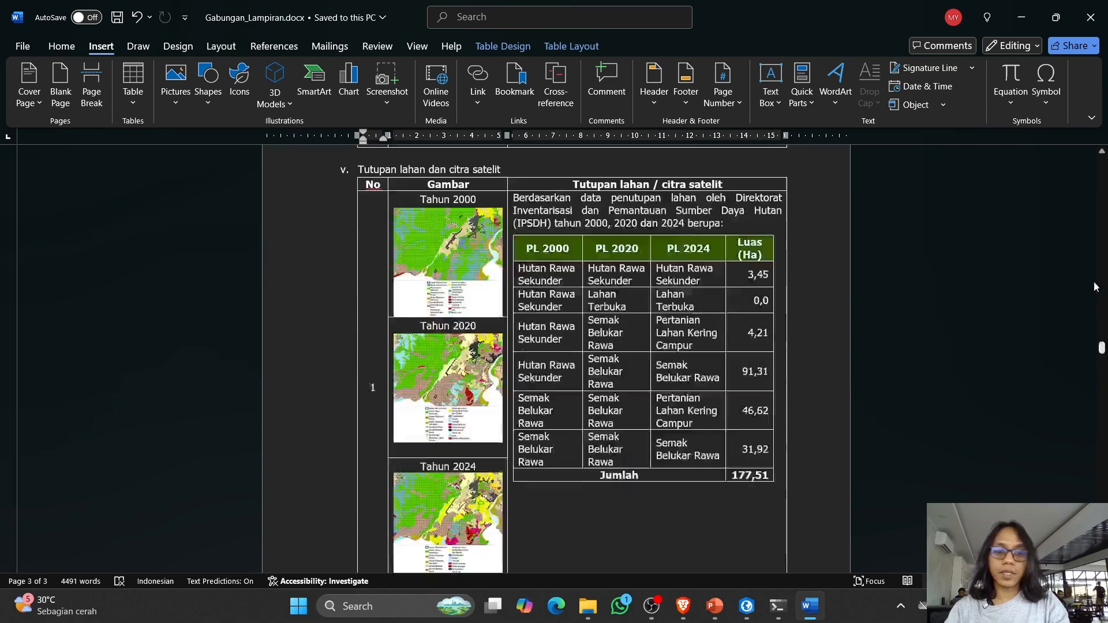
scroll(1095, 286, down, 10)
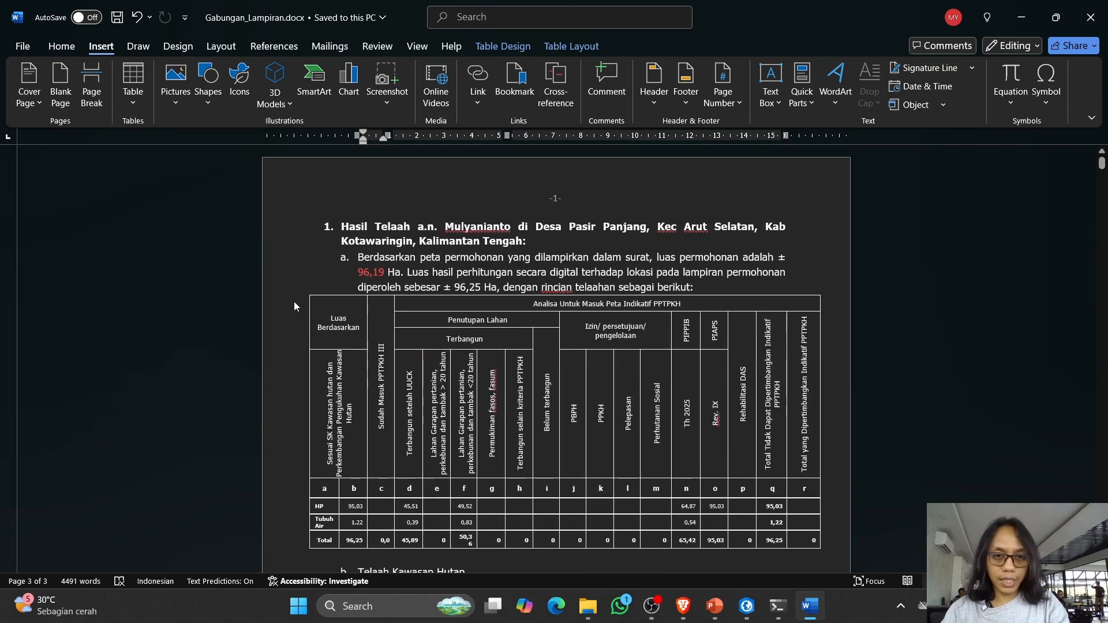
click(337, 225)
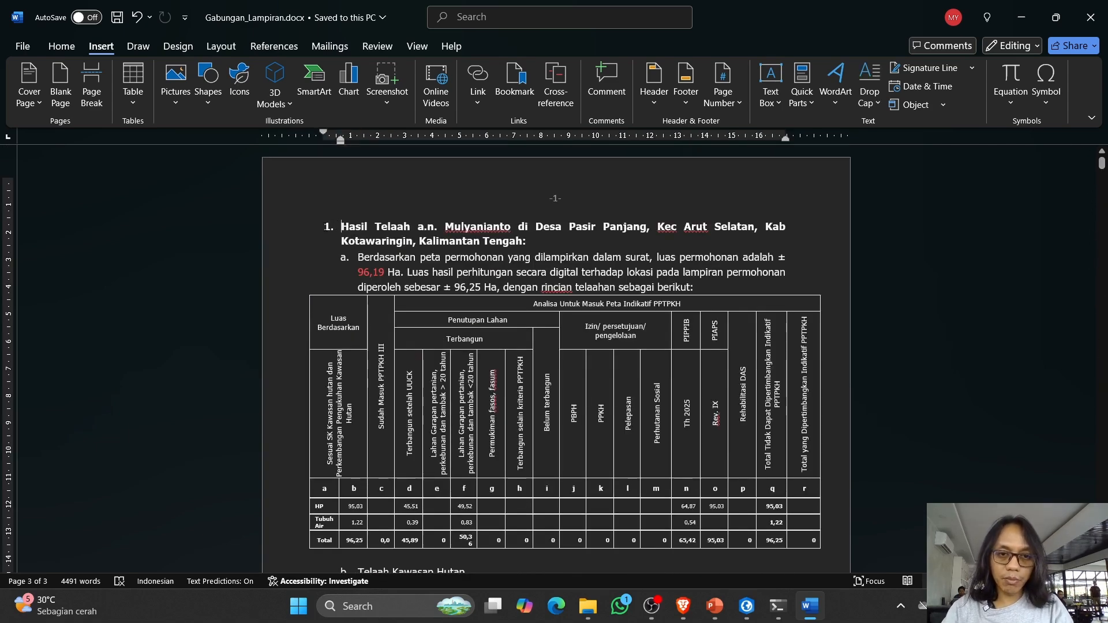
click(327, 226)
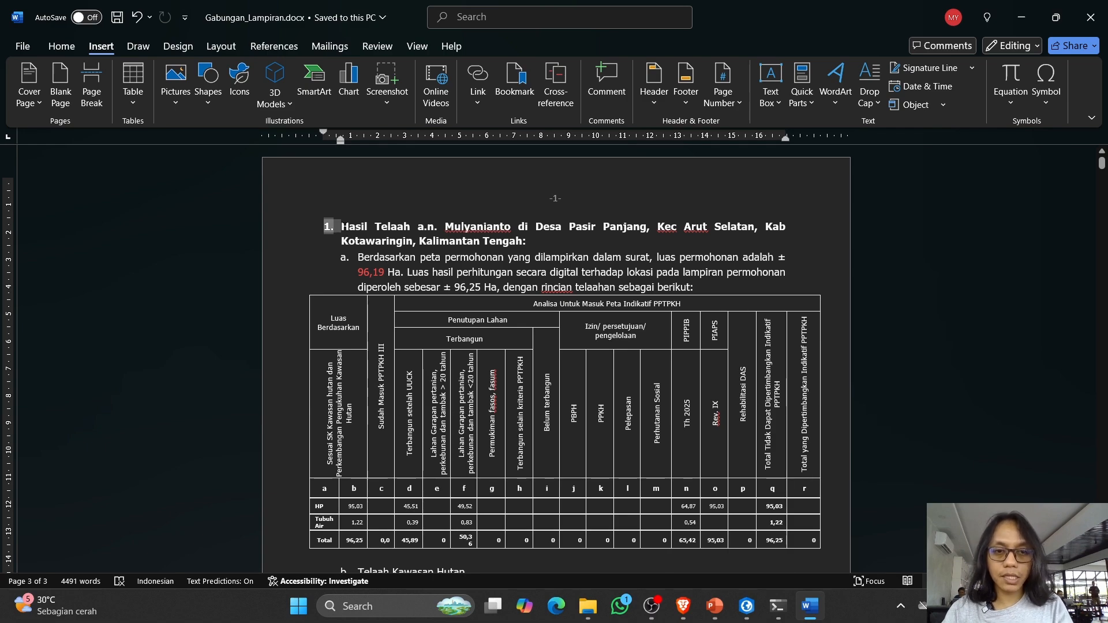
scroll(371, 319, down, 12)
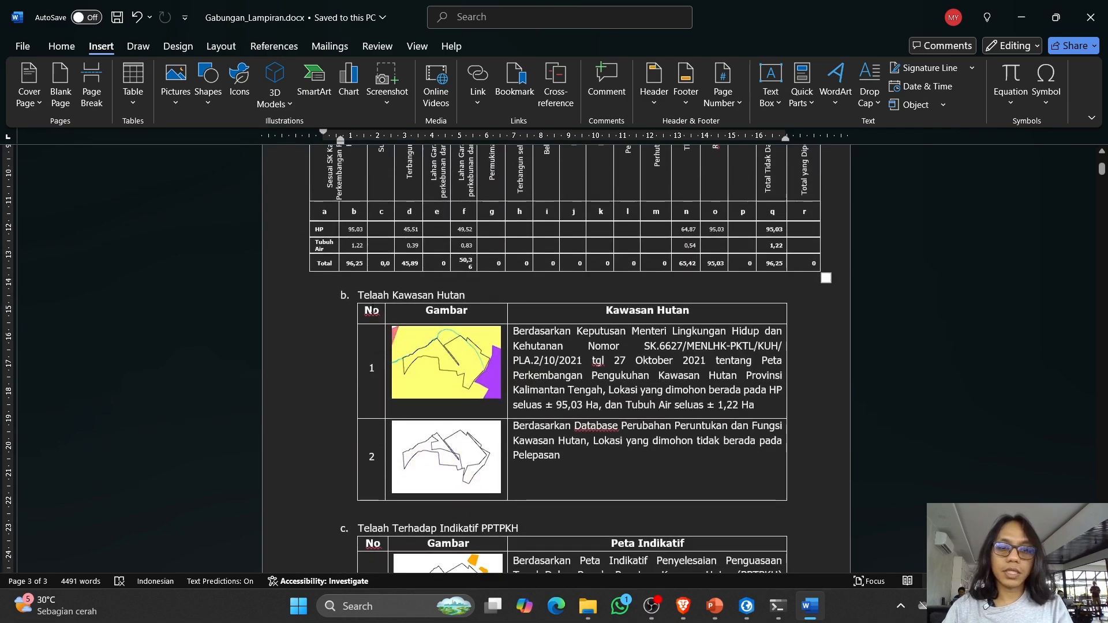
scroll(372, 319, down, 15)
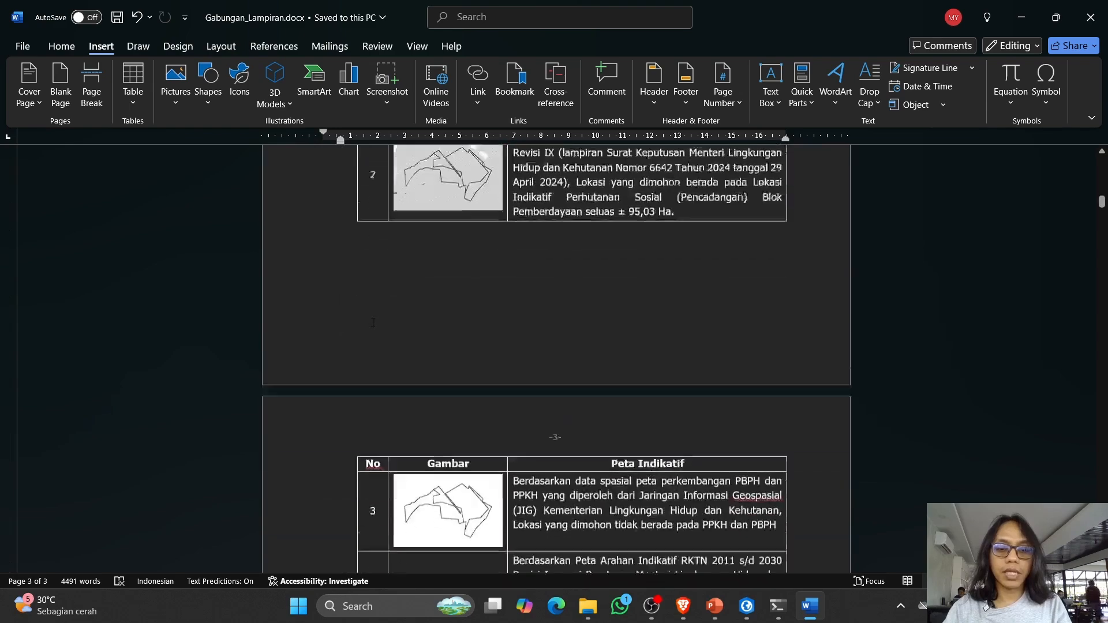
scroll(330, 238, down, 1)
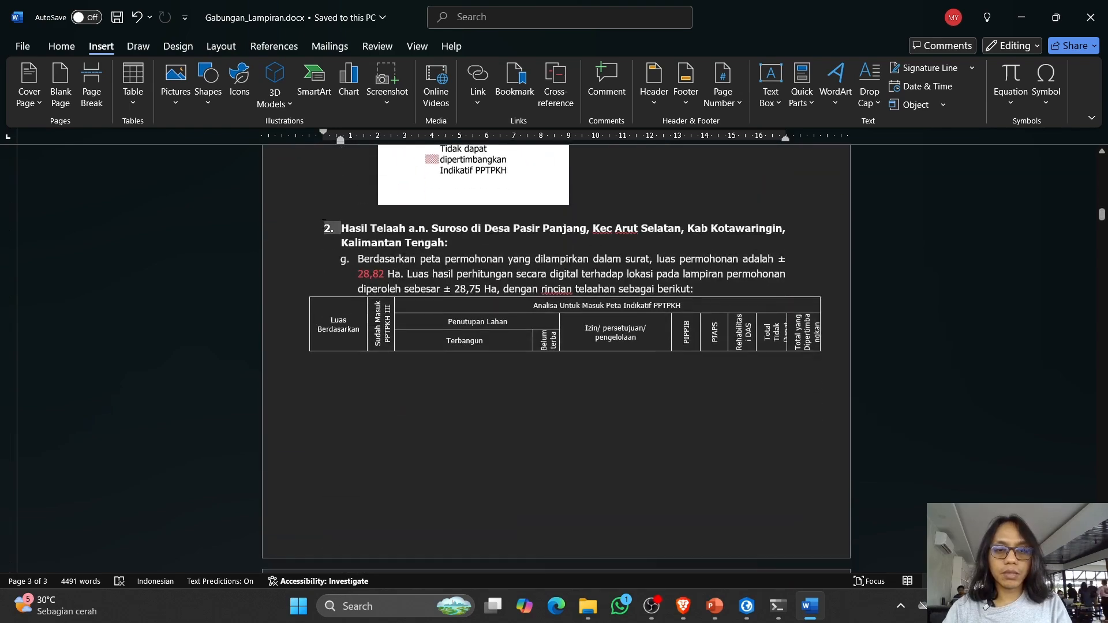
click(327, 228)
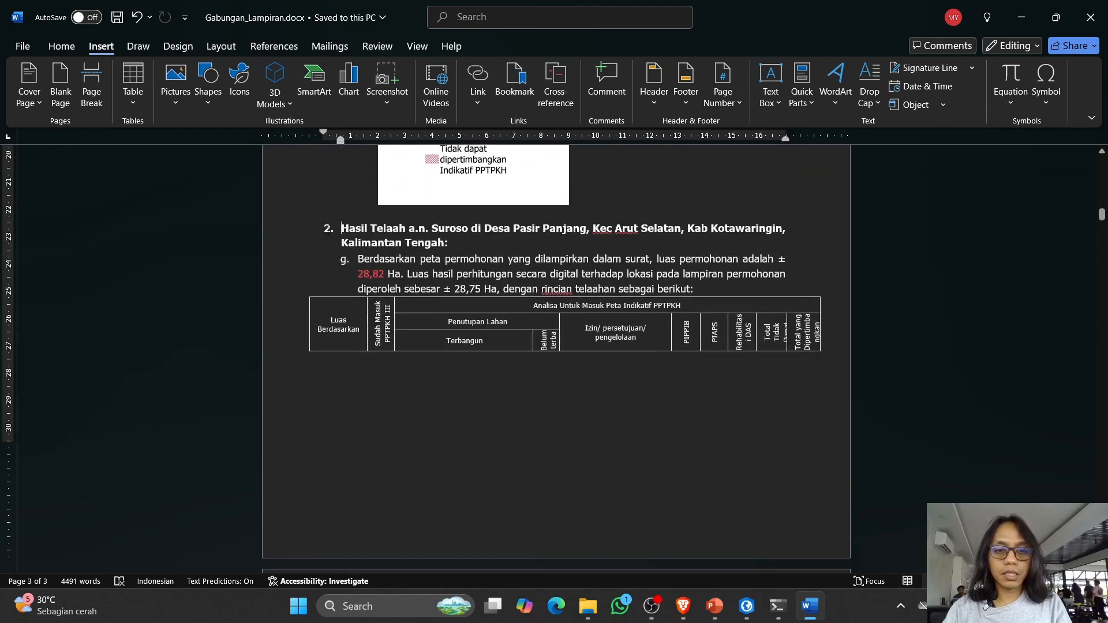
Step: Restart the lettered list at a for the first item under heading 2, Berdasarkan peta permohonan
click(347, 259)
scroll(554, 357, up, 5)
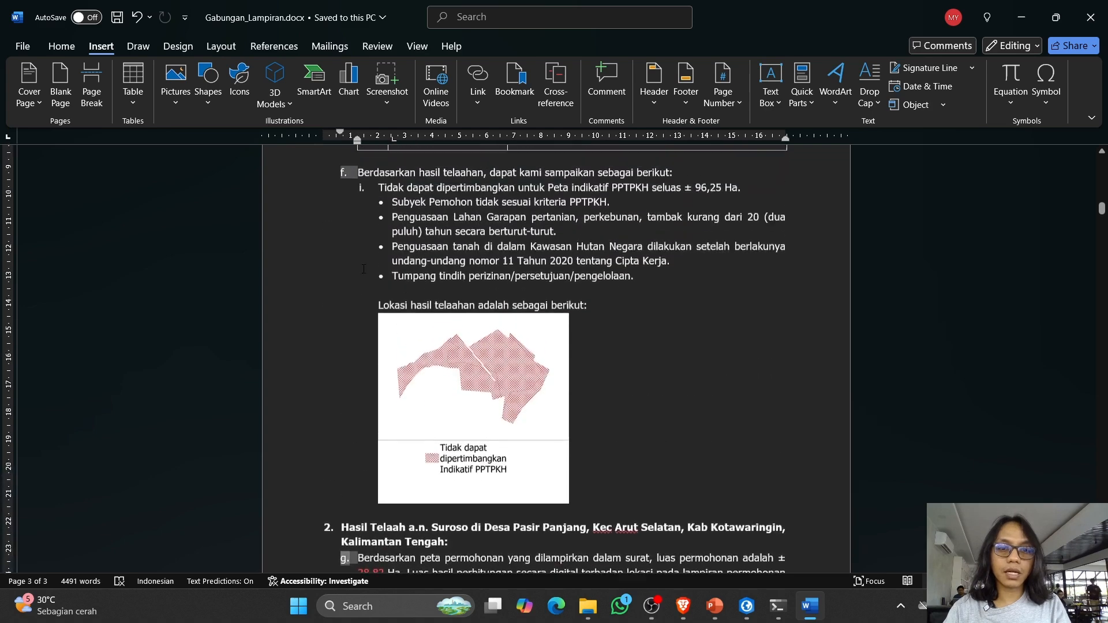
scroll(353, 327, down, 4)
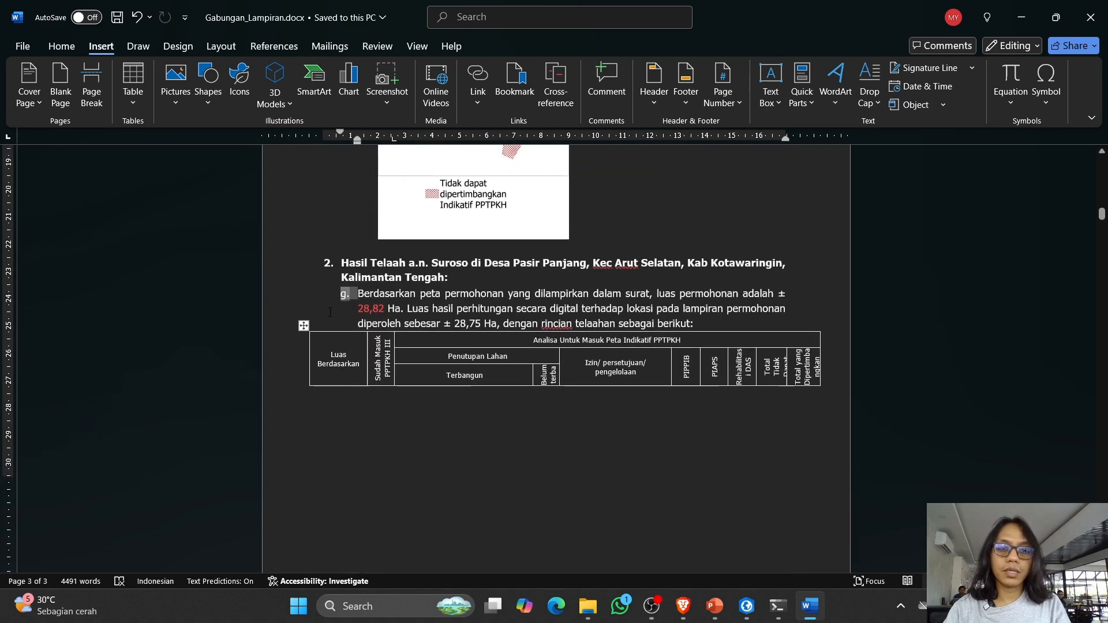
right_click(357, 294)
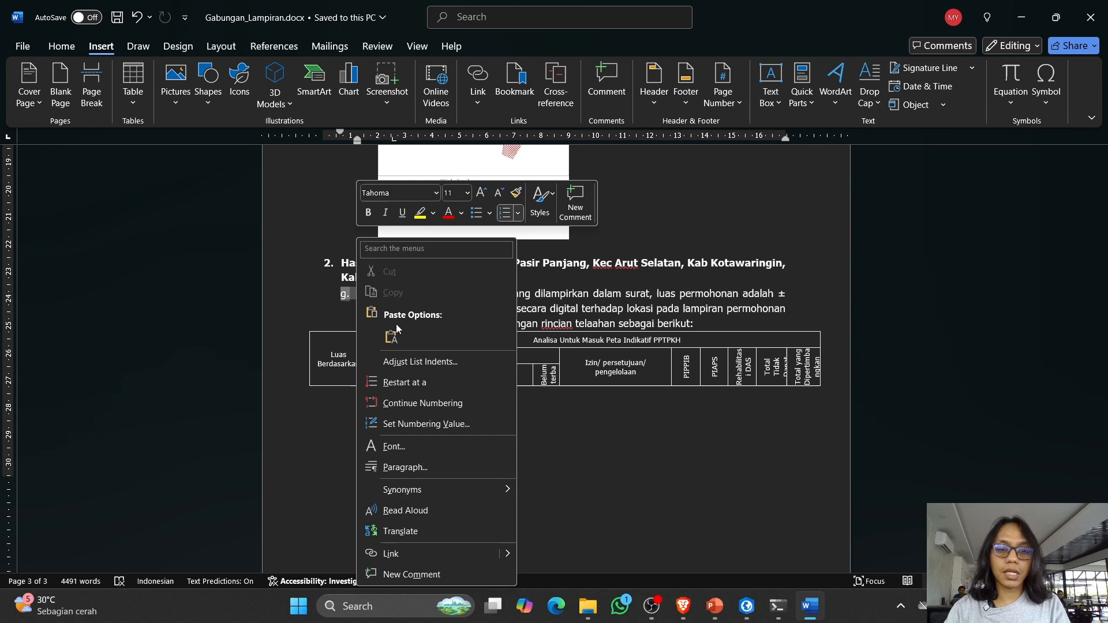
click(405, 383)
Step: Copy the paragraph formatting of item b, Telaah Kawasan Hutan, onto item a under heading 2 with Format Painter
scroll(442, 307, down, 4)
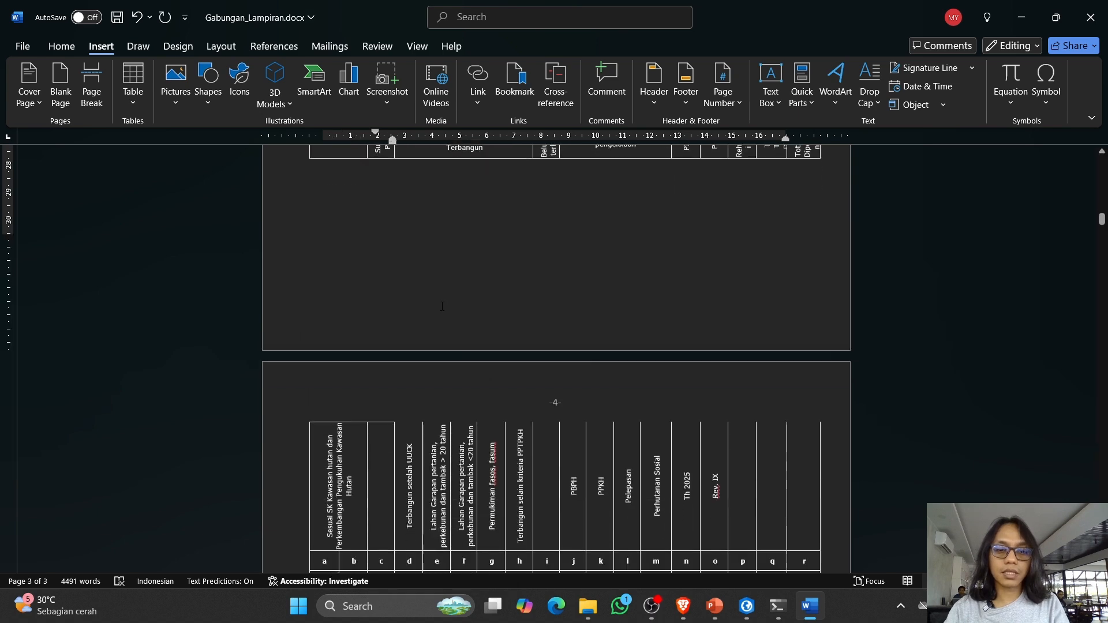
scroll(429, 393, down, 4)
click(372, 383)
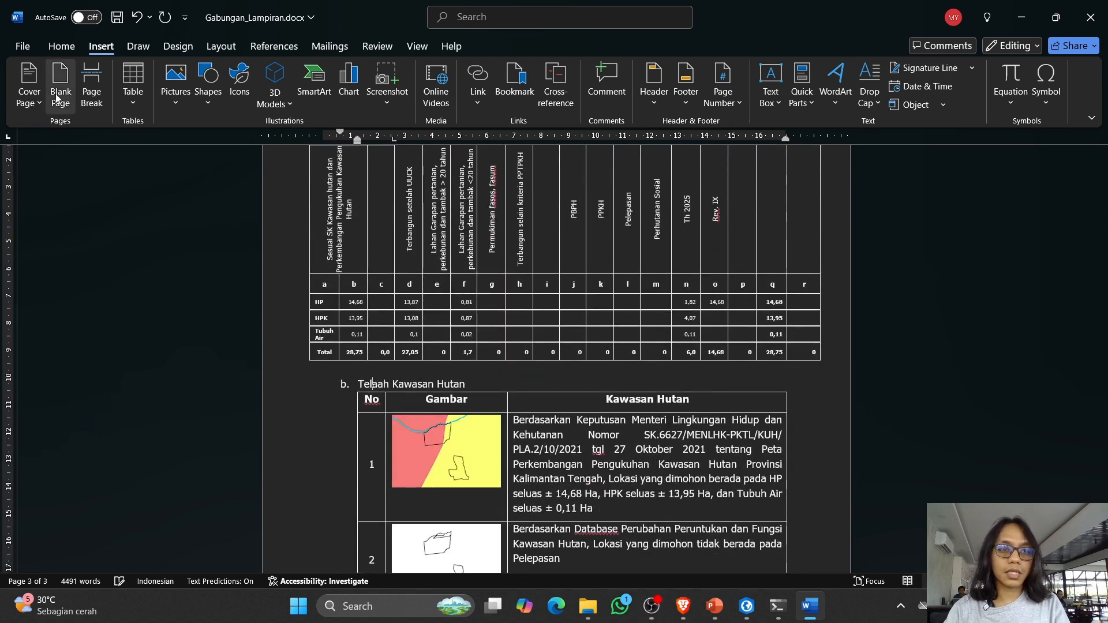
click(57, 46)
click(55, 103)
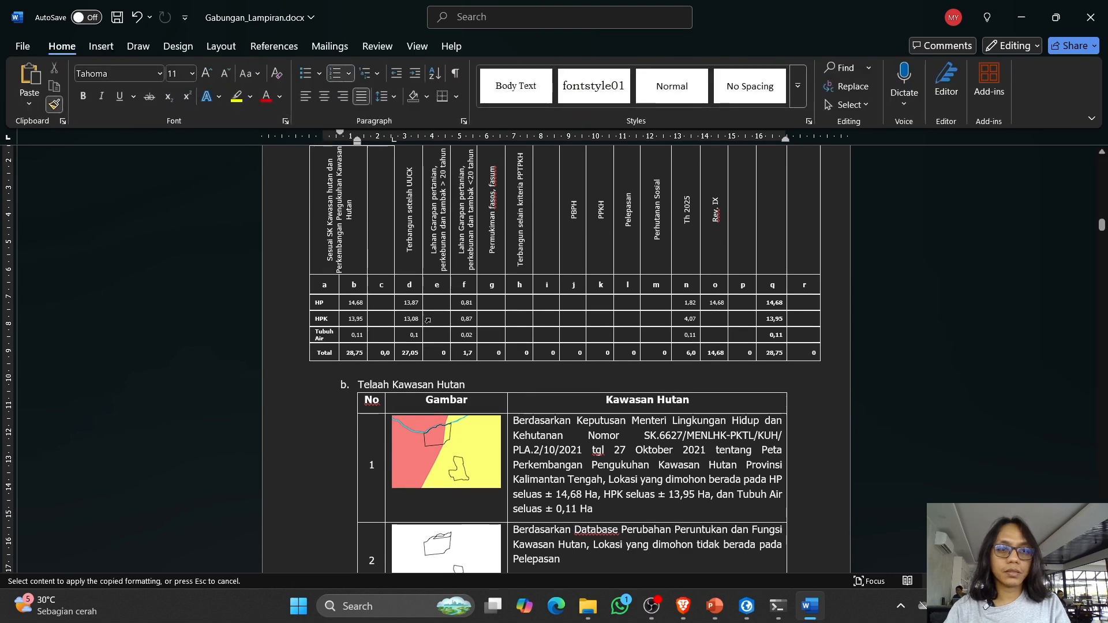
scroll(428, 335, up, 5)
scroll(428, 336, up, 5)
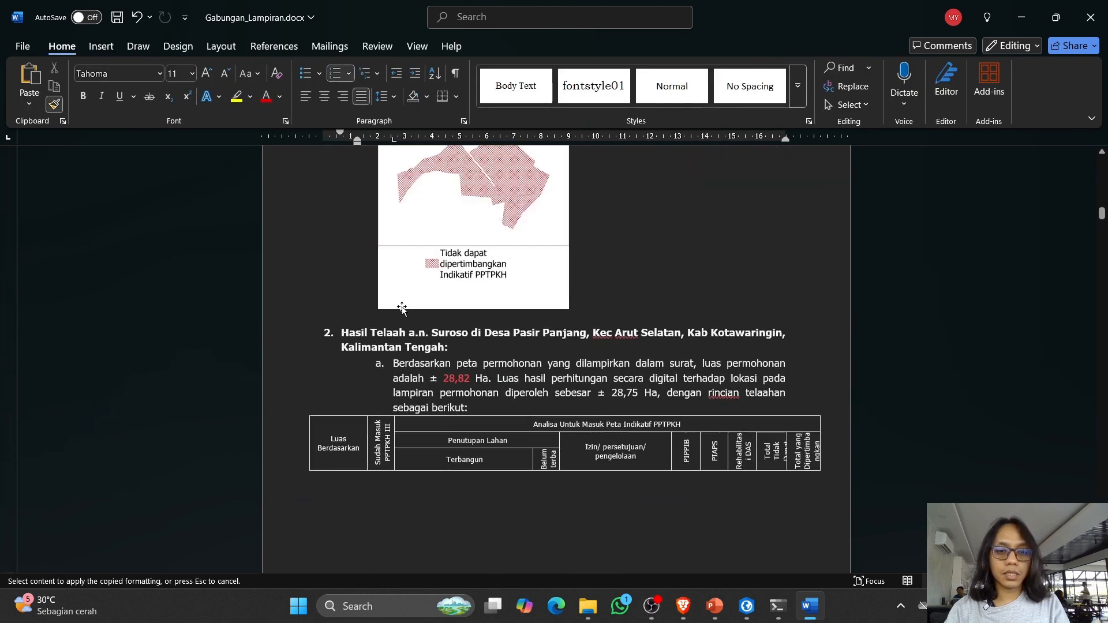
click(391, 367)
scroll(426, 327, down, 20)
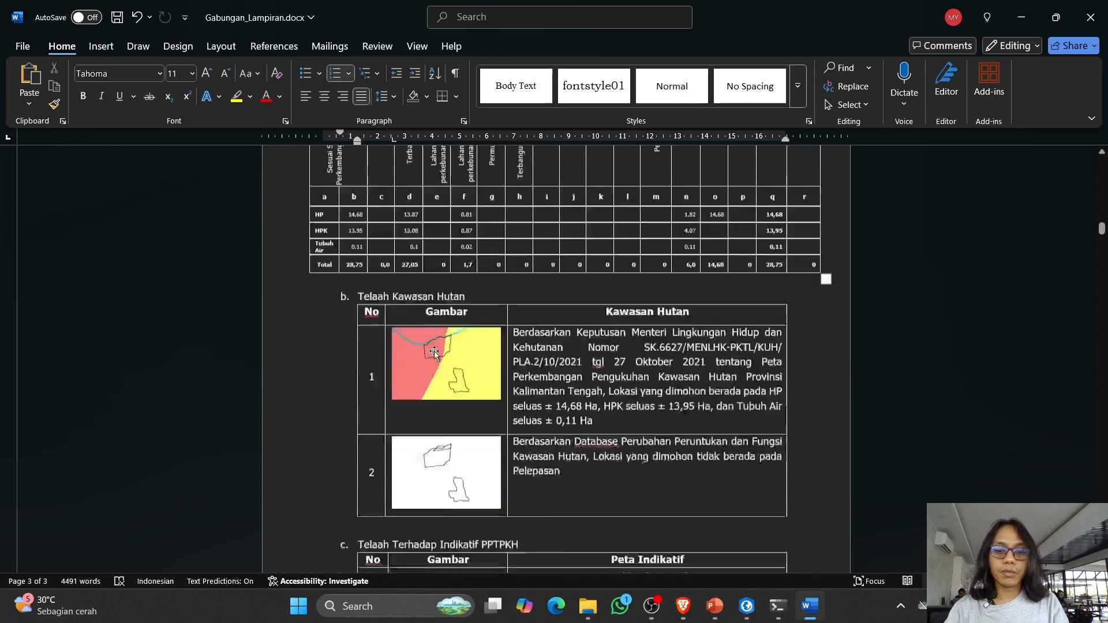
scroll(443, 354, down, 20)
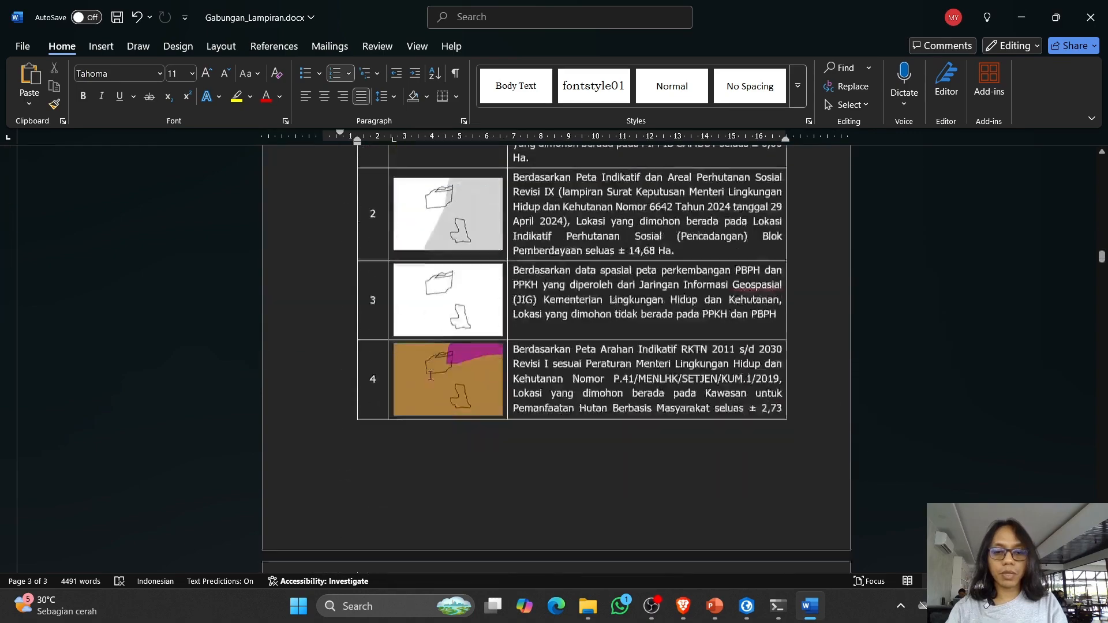